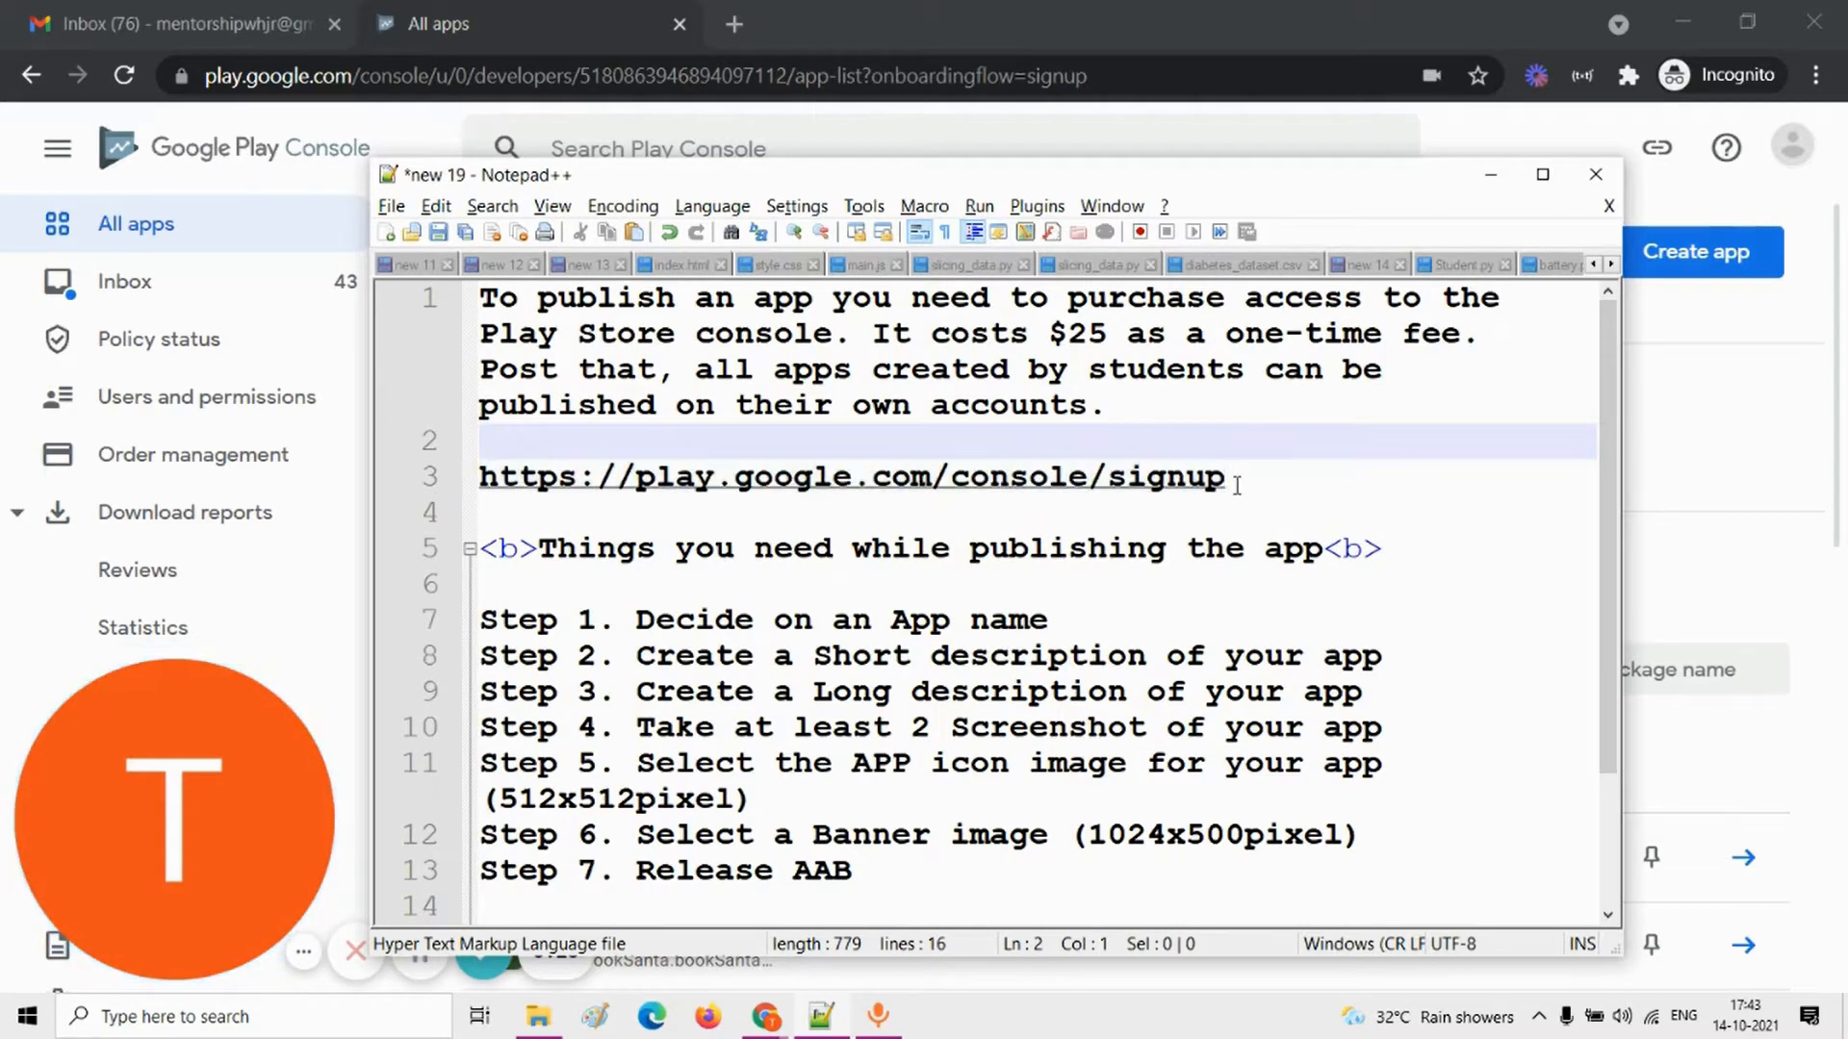
Step: Highlight the Play Console signup link and the $25 fee in the publishing notes
left_click_drag(1237, 481, 473, 492)
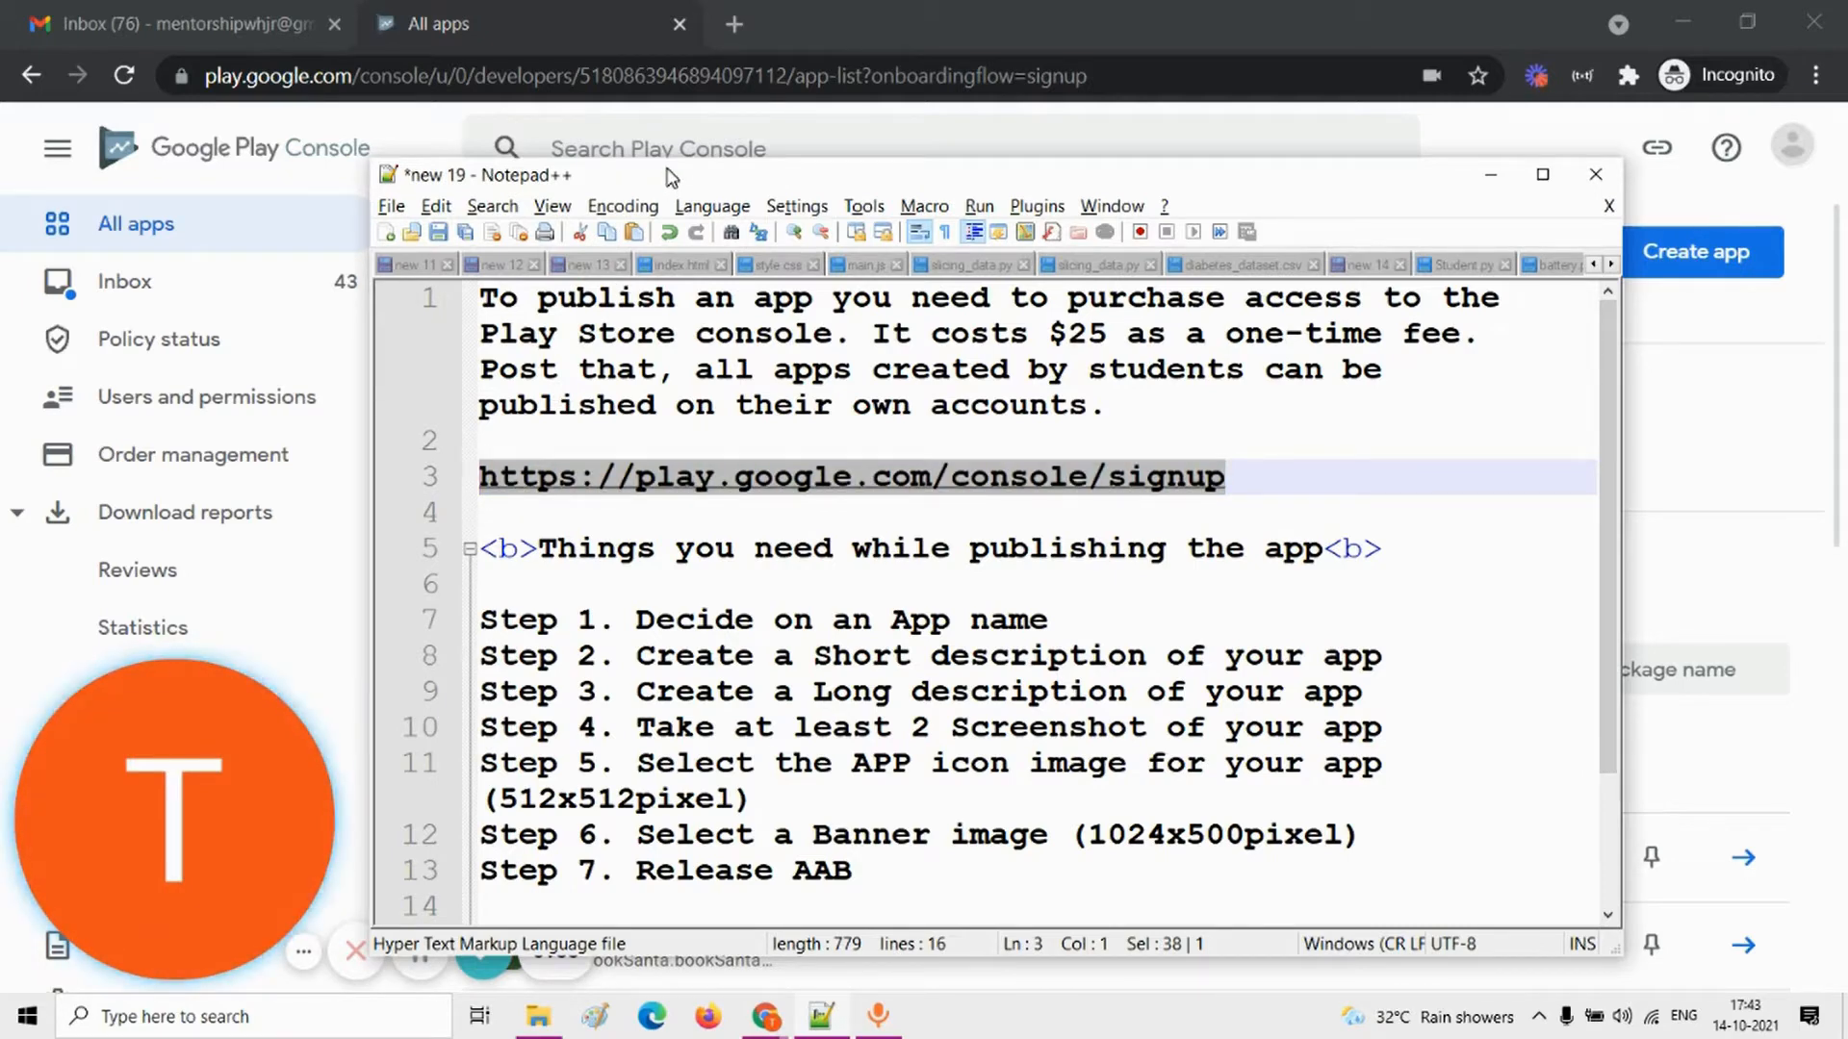
left_click_drag(671, 178, 687, 178)
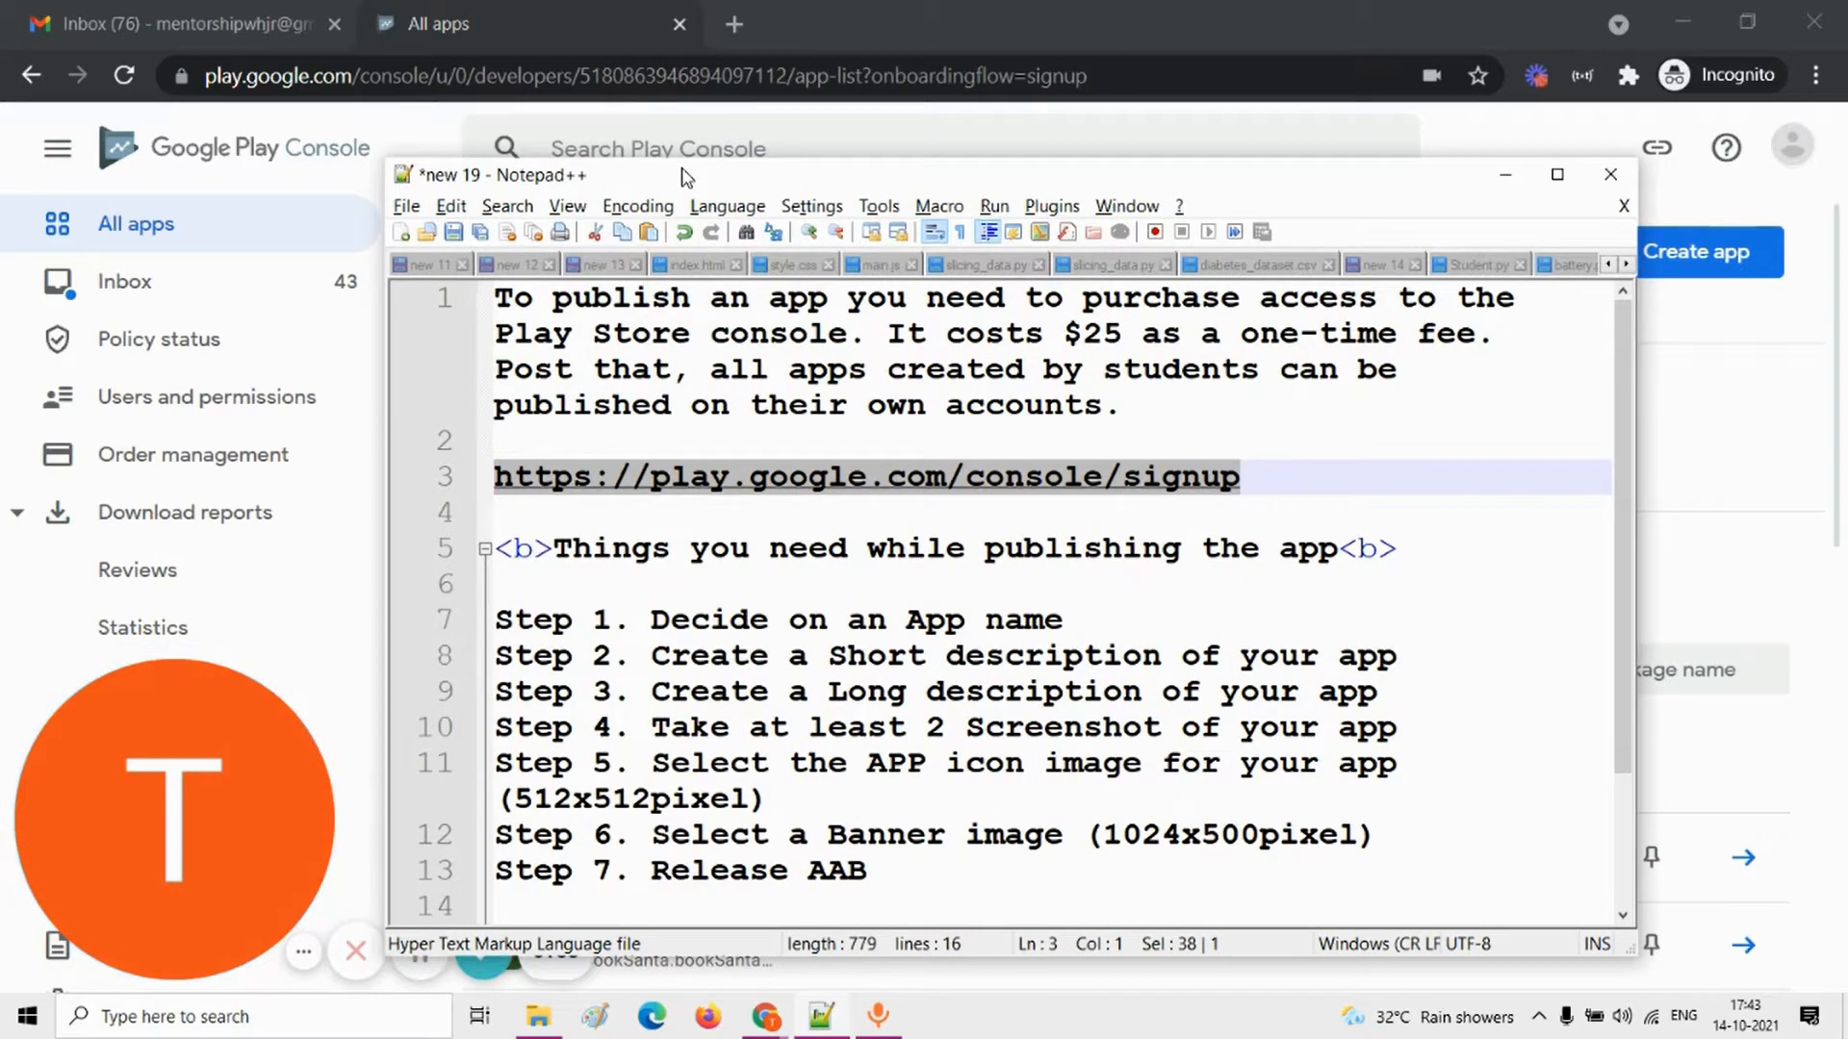
left_click_drag(1075, 342, 1119, 345)
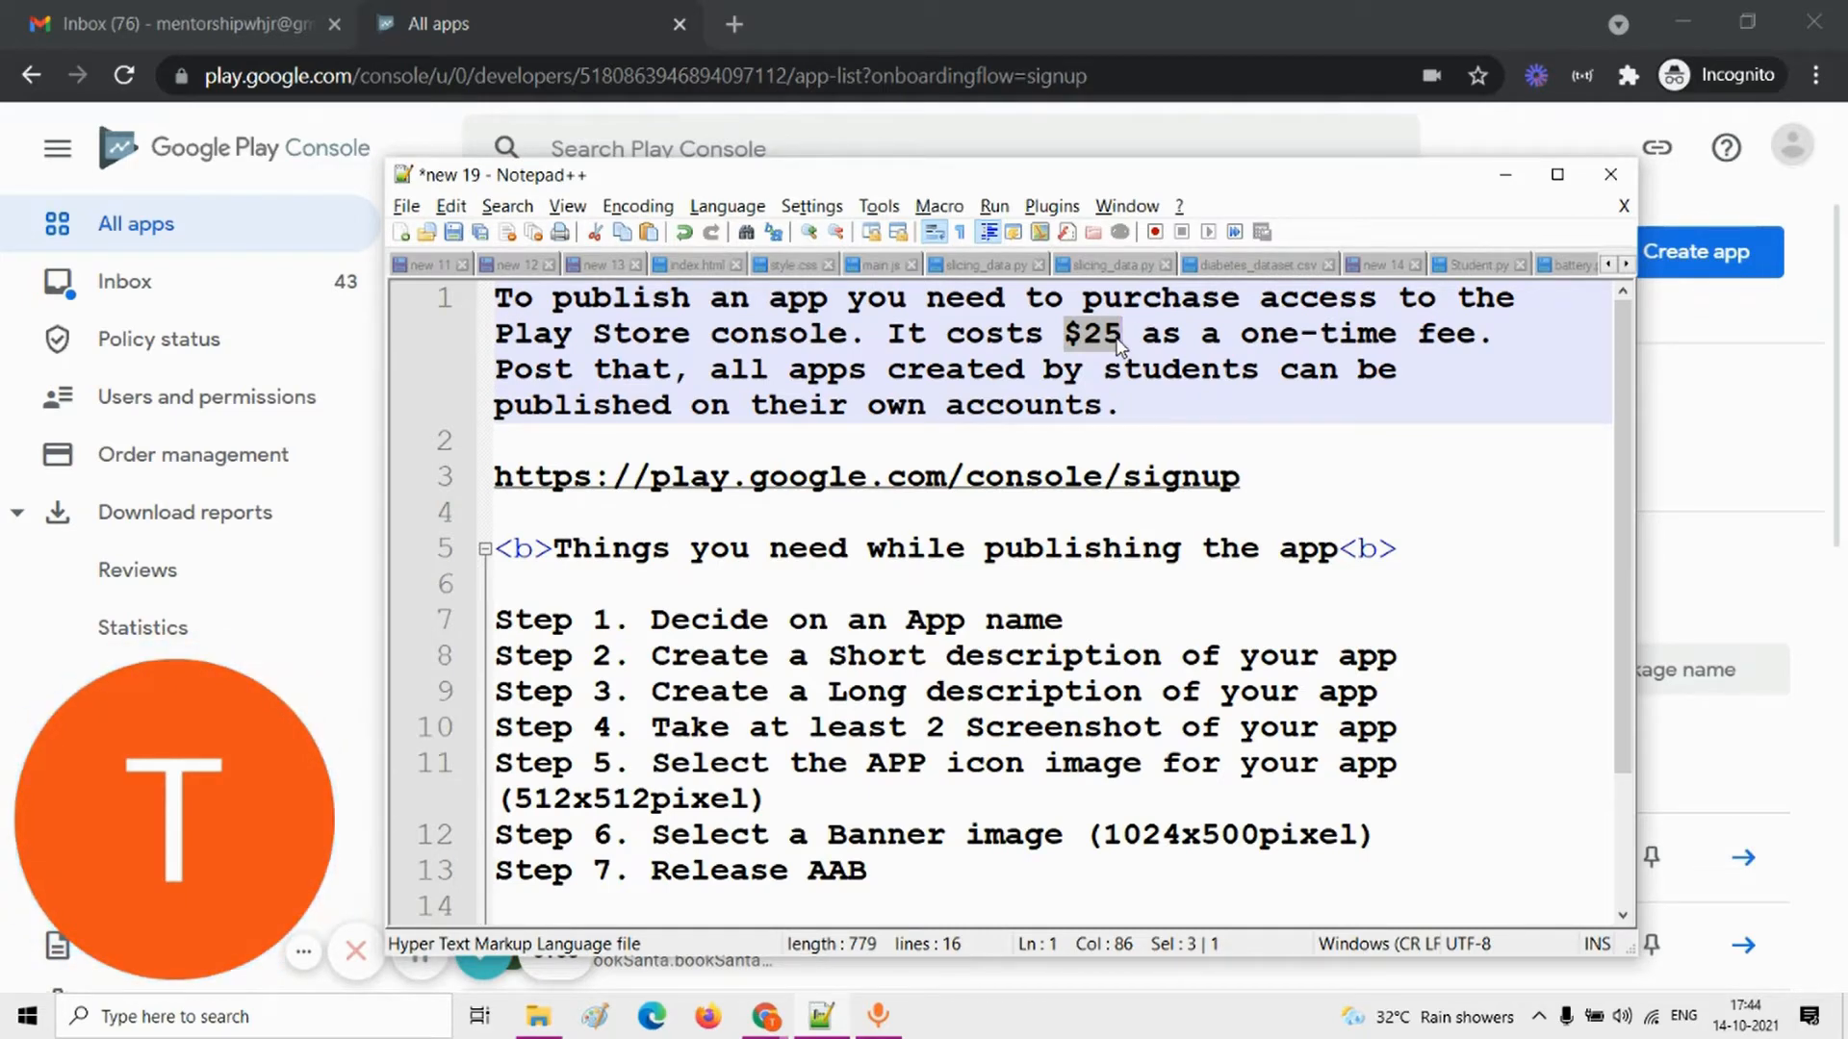
left_click(1257, 473)
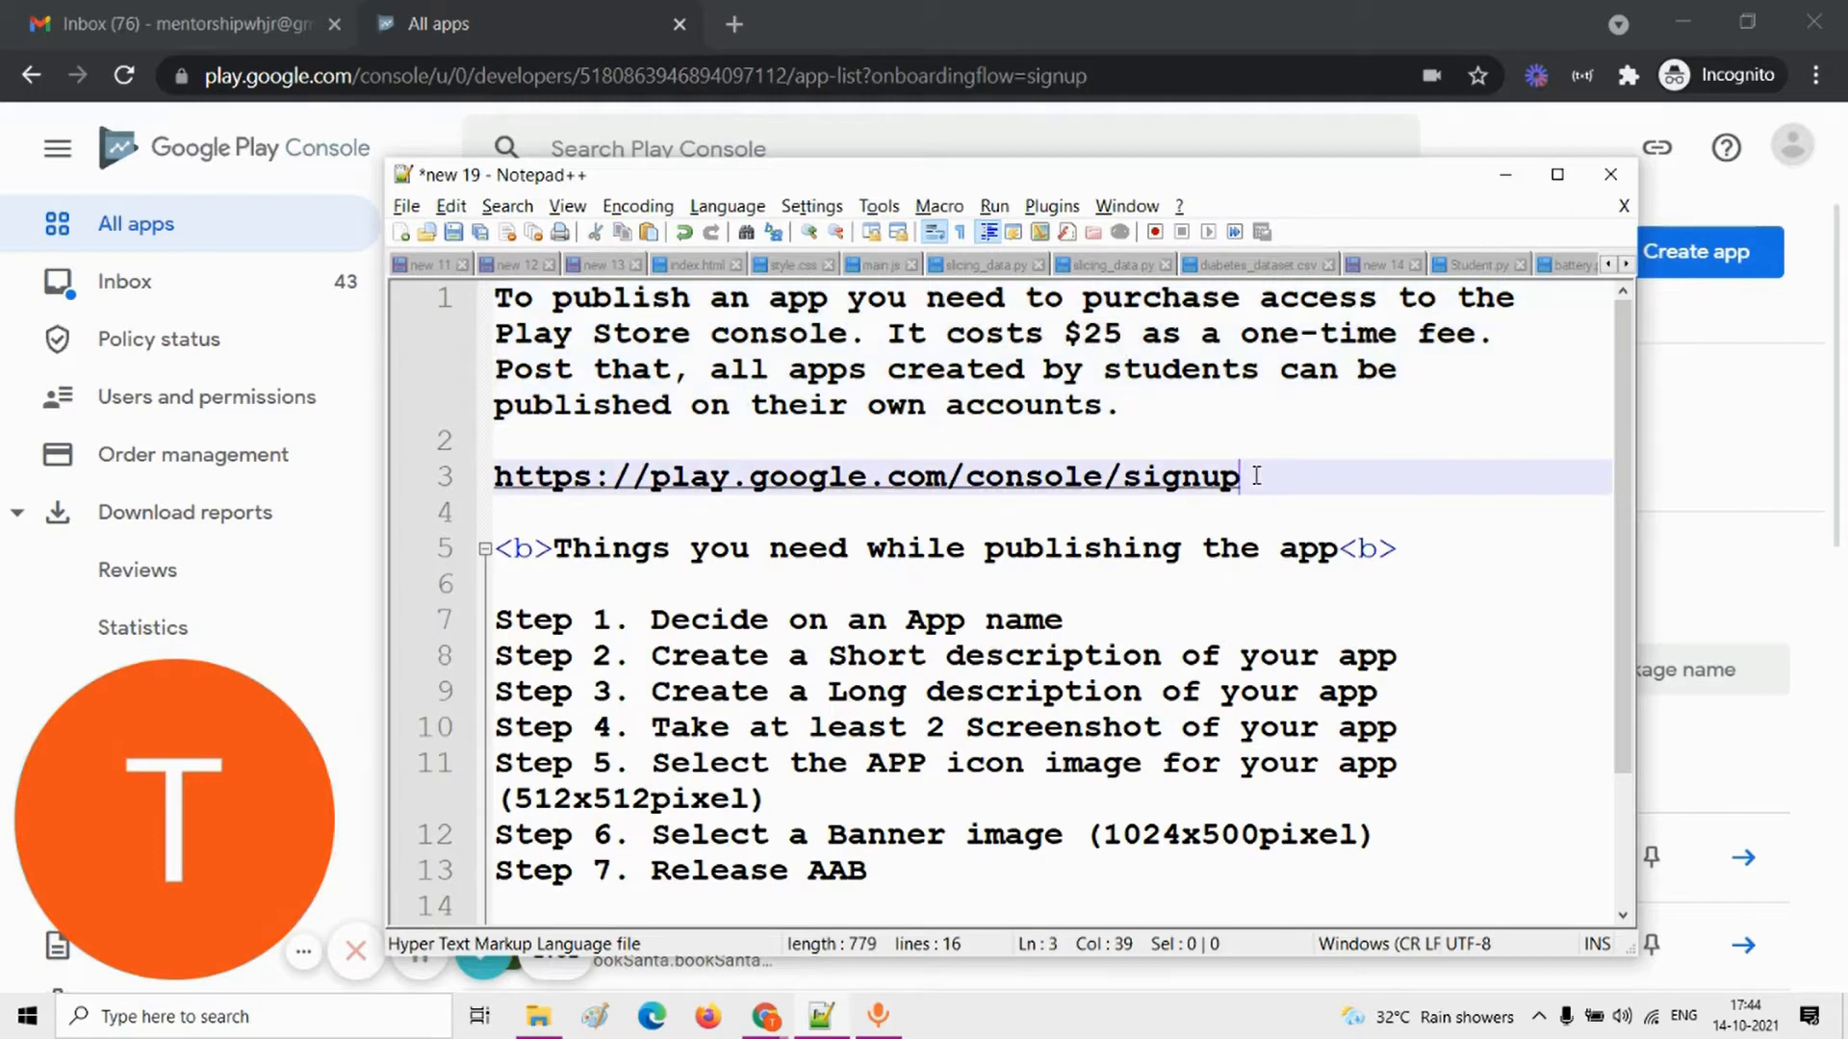
Step: Put the notes away and show the All apps list in Google Play Console
left_click(1505, 174)
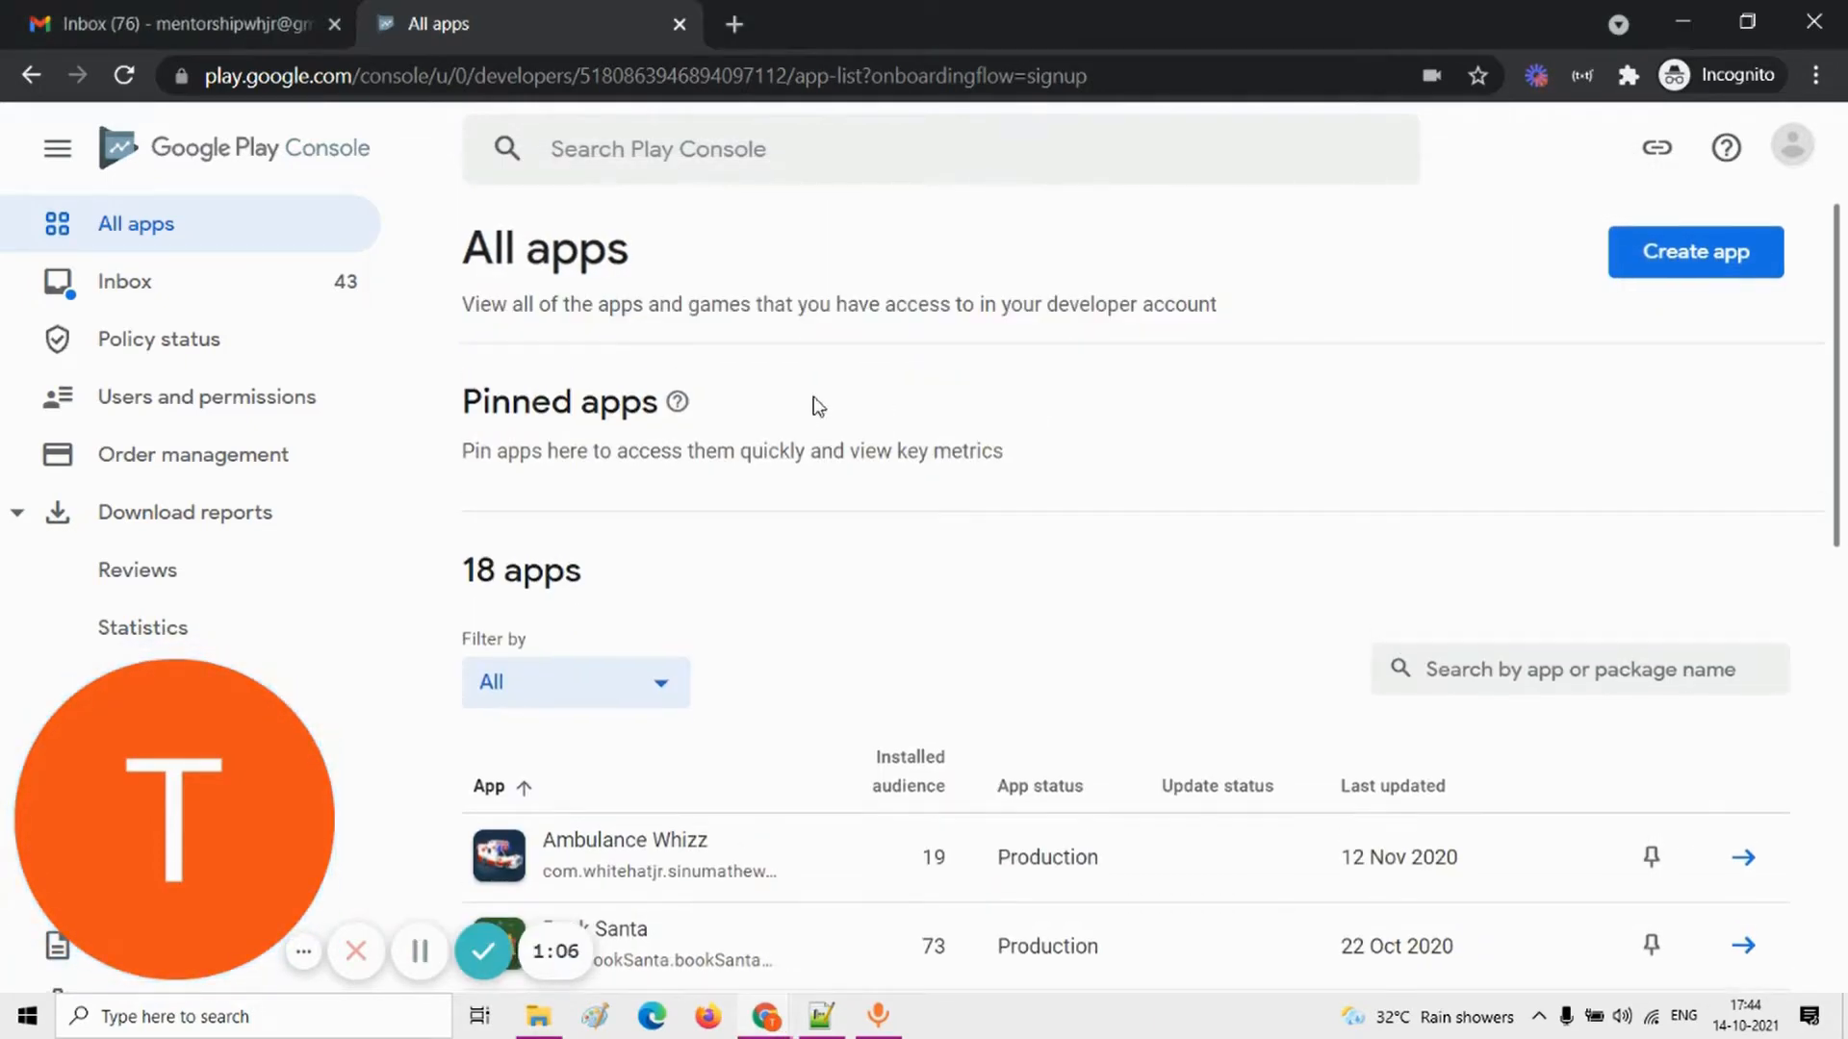
left_click(159, 223)
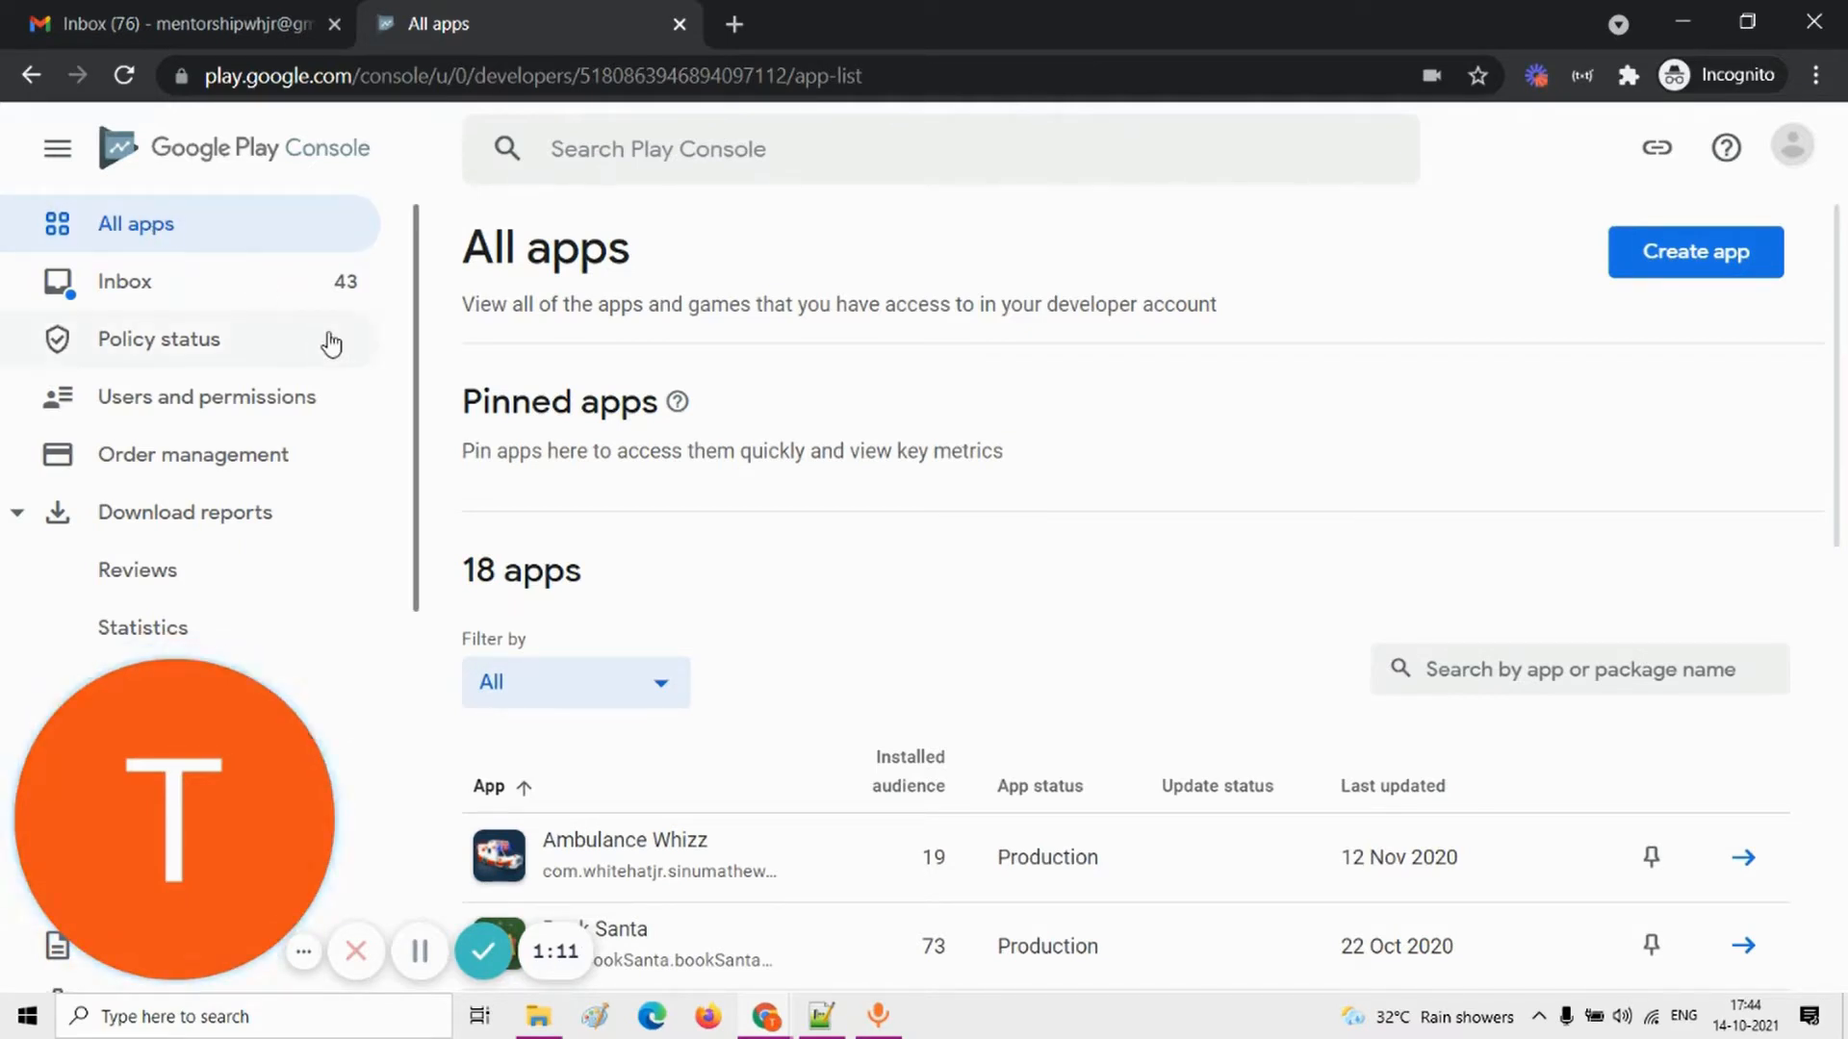
left_click(50, 695)
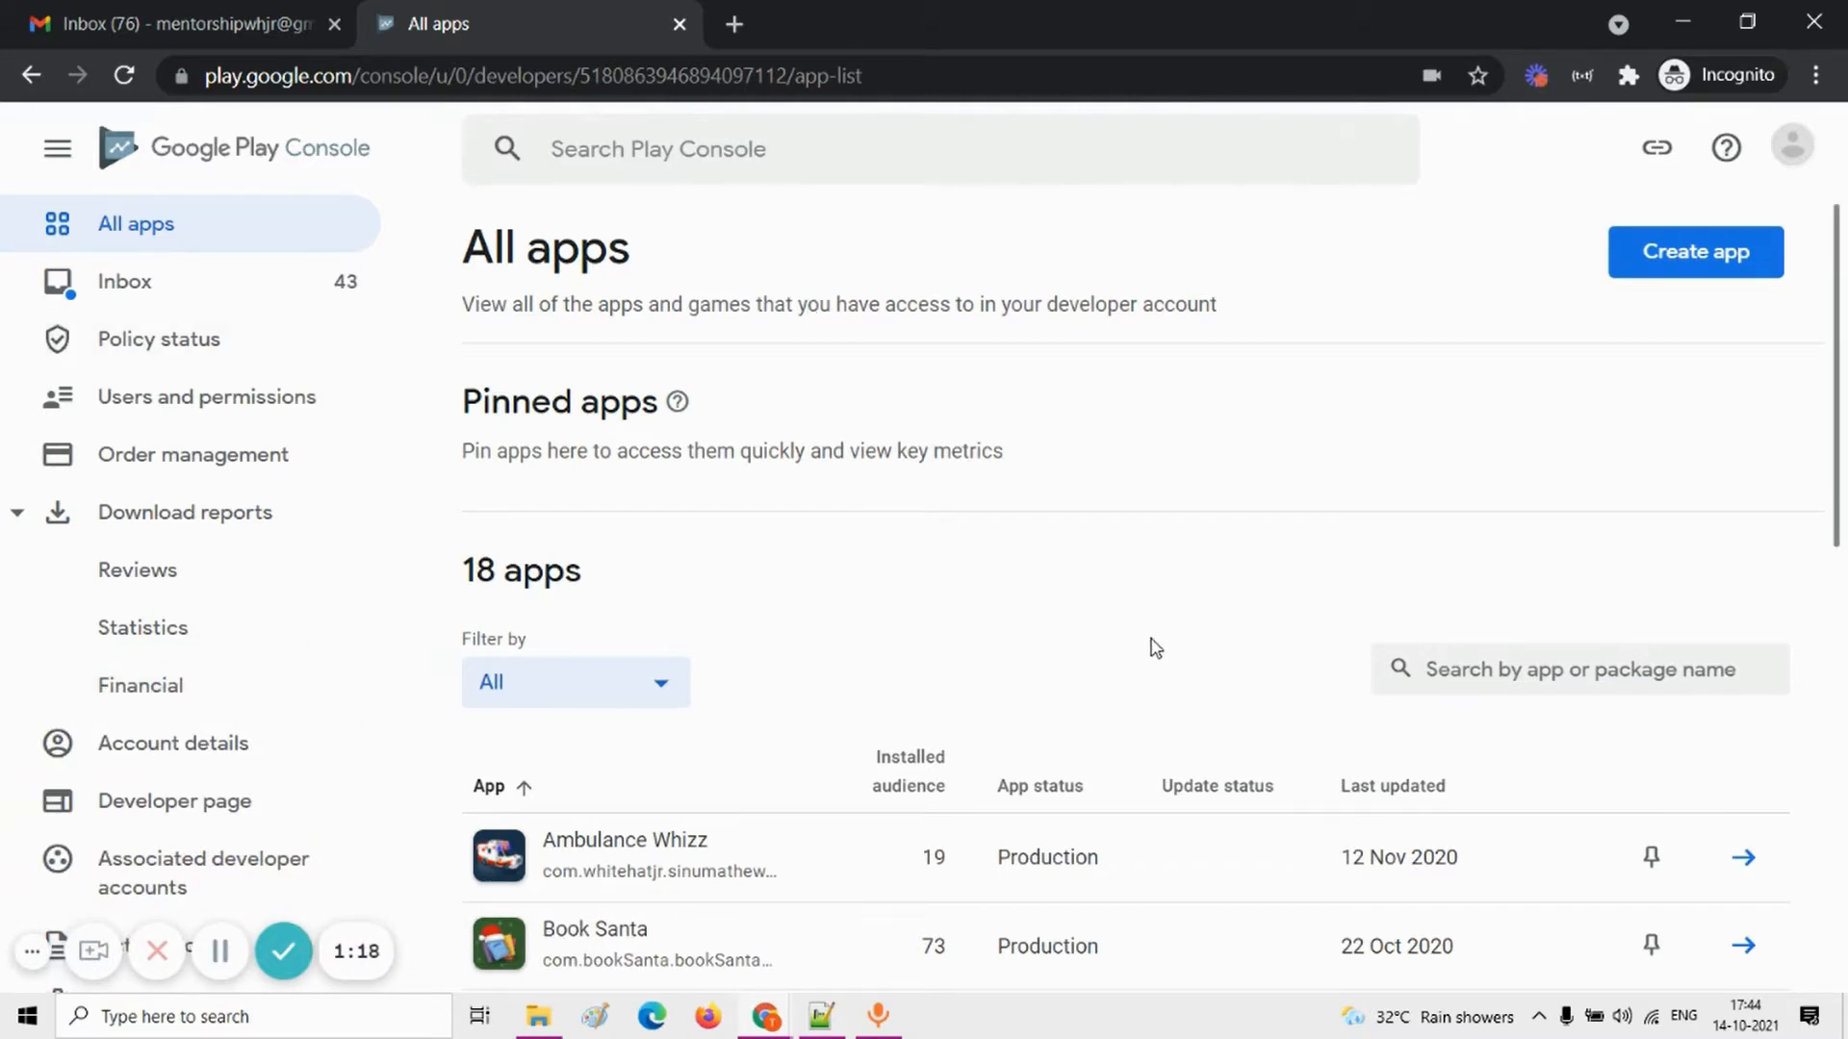
Step: Reopen the notes in Notepad++ and review the publishing checklist through Step 8, highlighting the privacy policy link and its URL
mouse_move(820, 1015)
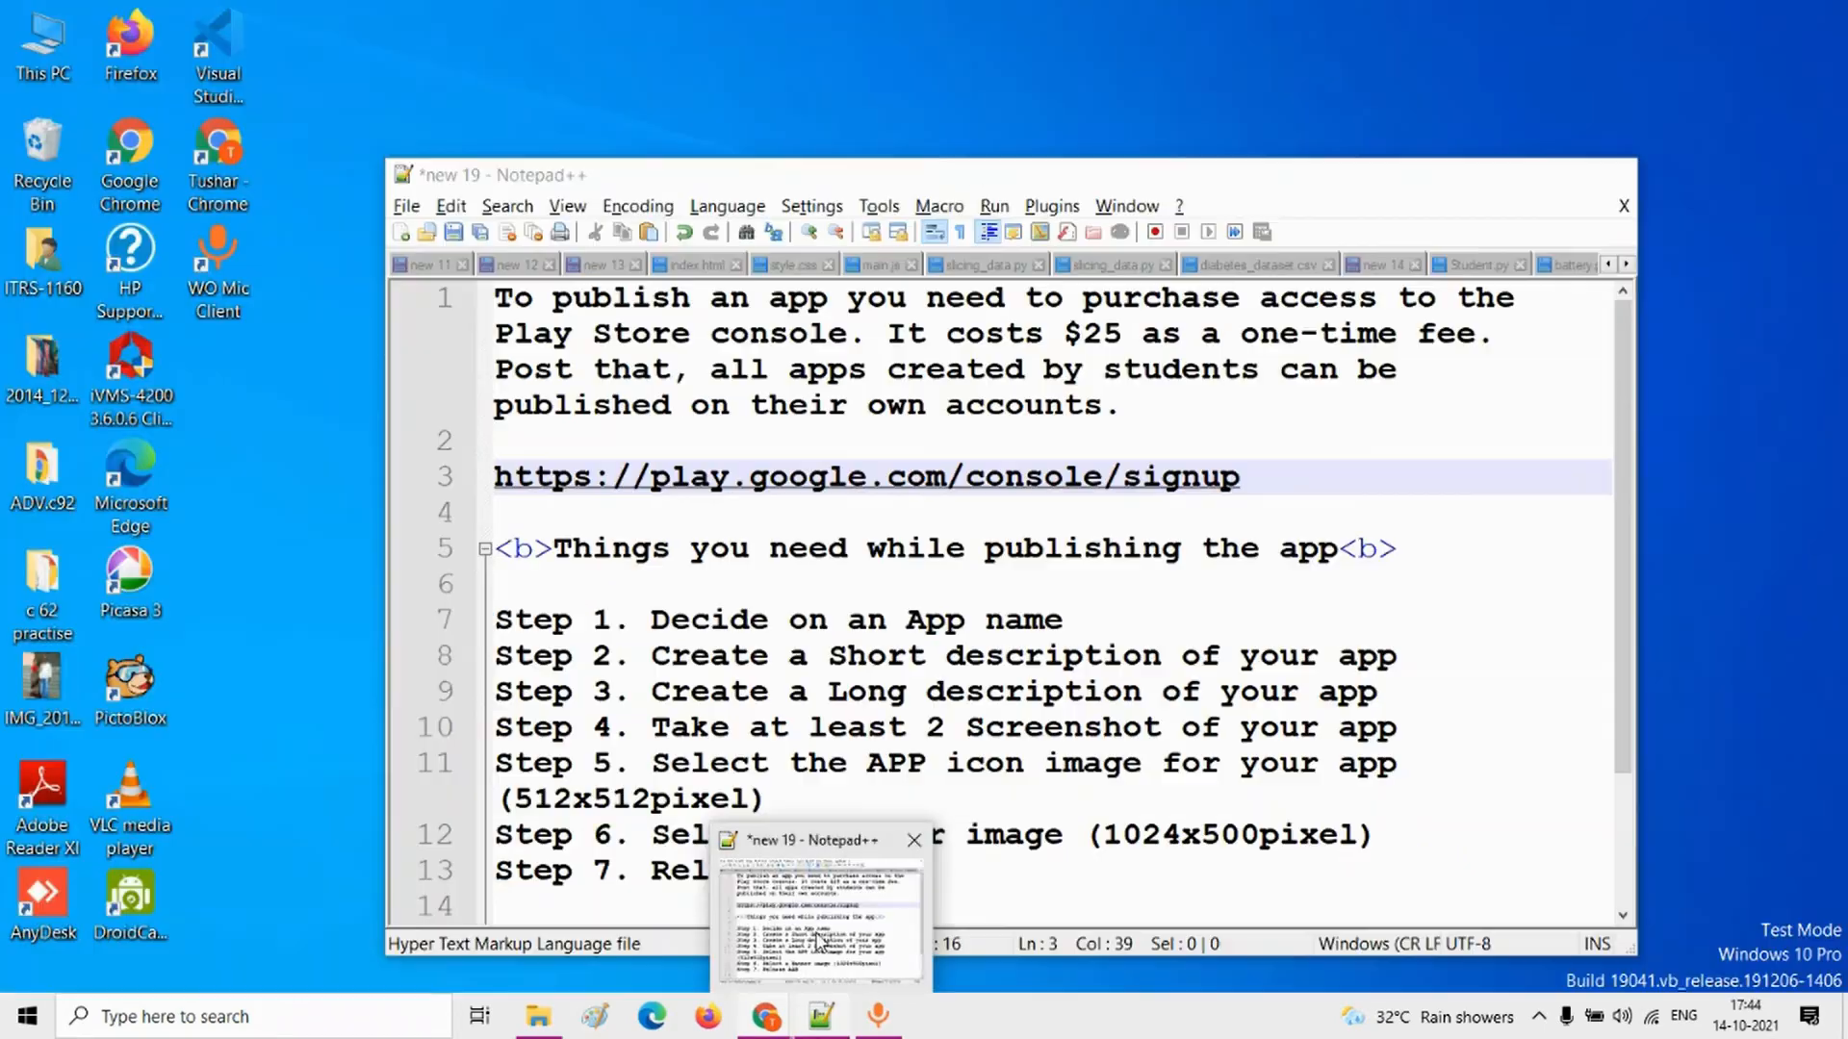
left_click(821, 924)
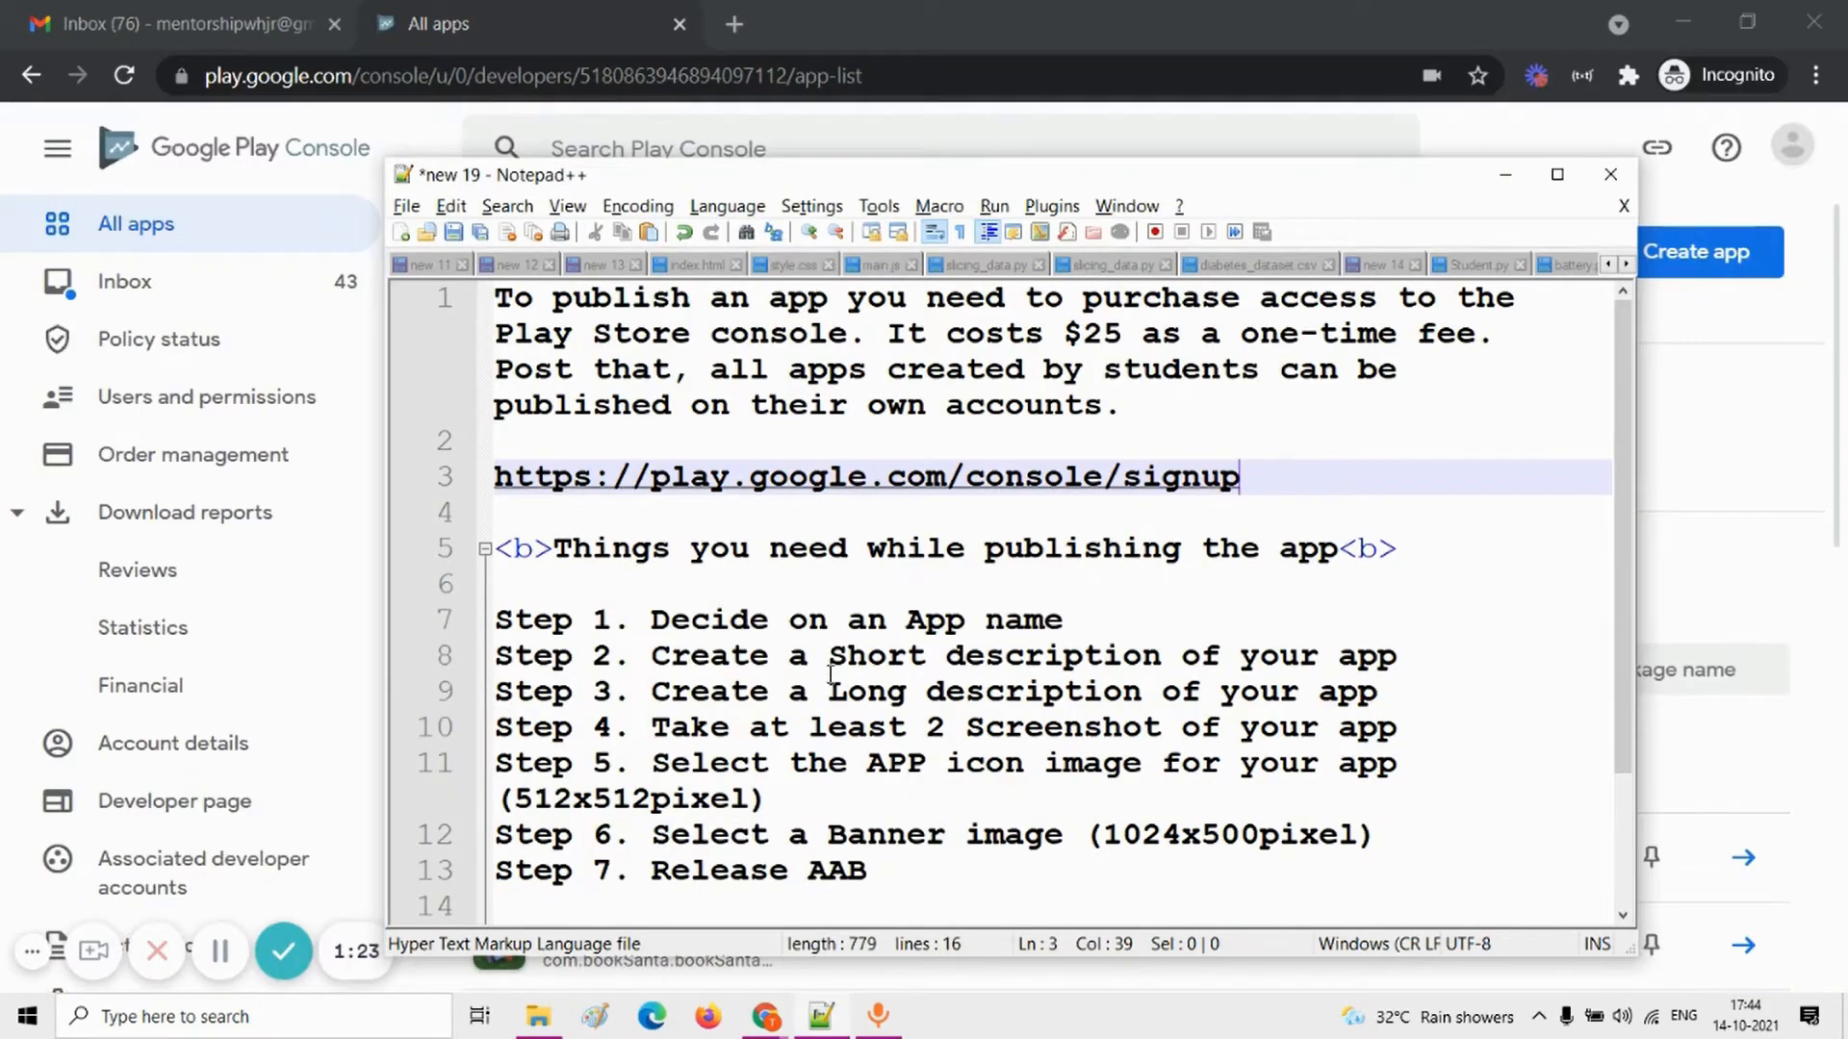
scroll(831, 673, "down", 2)
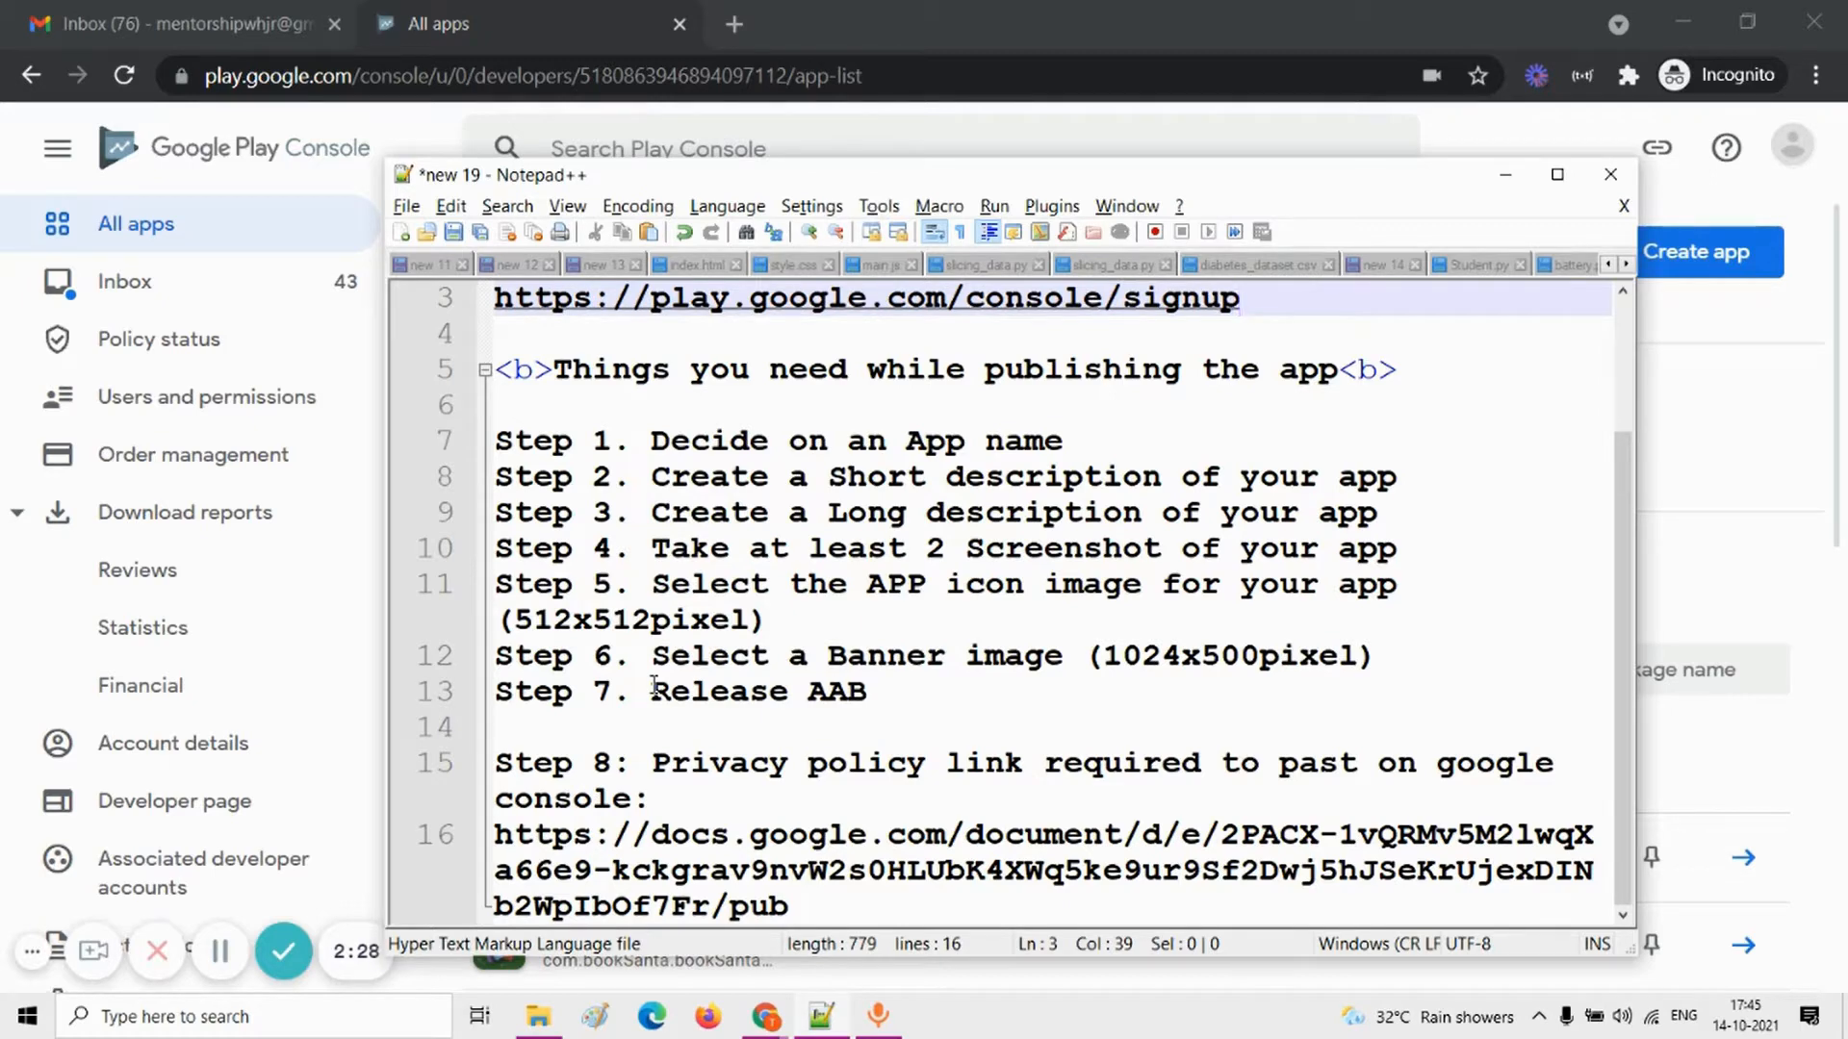
left_click_drag(653, 763, 1043, 765)
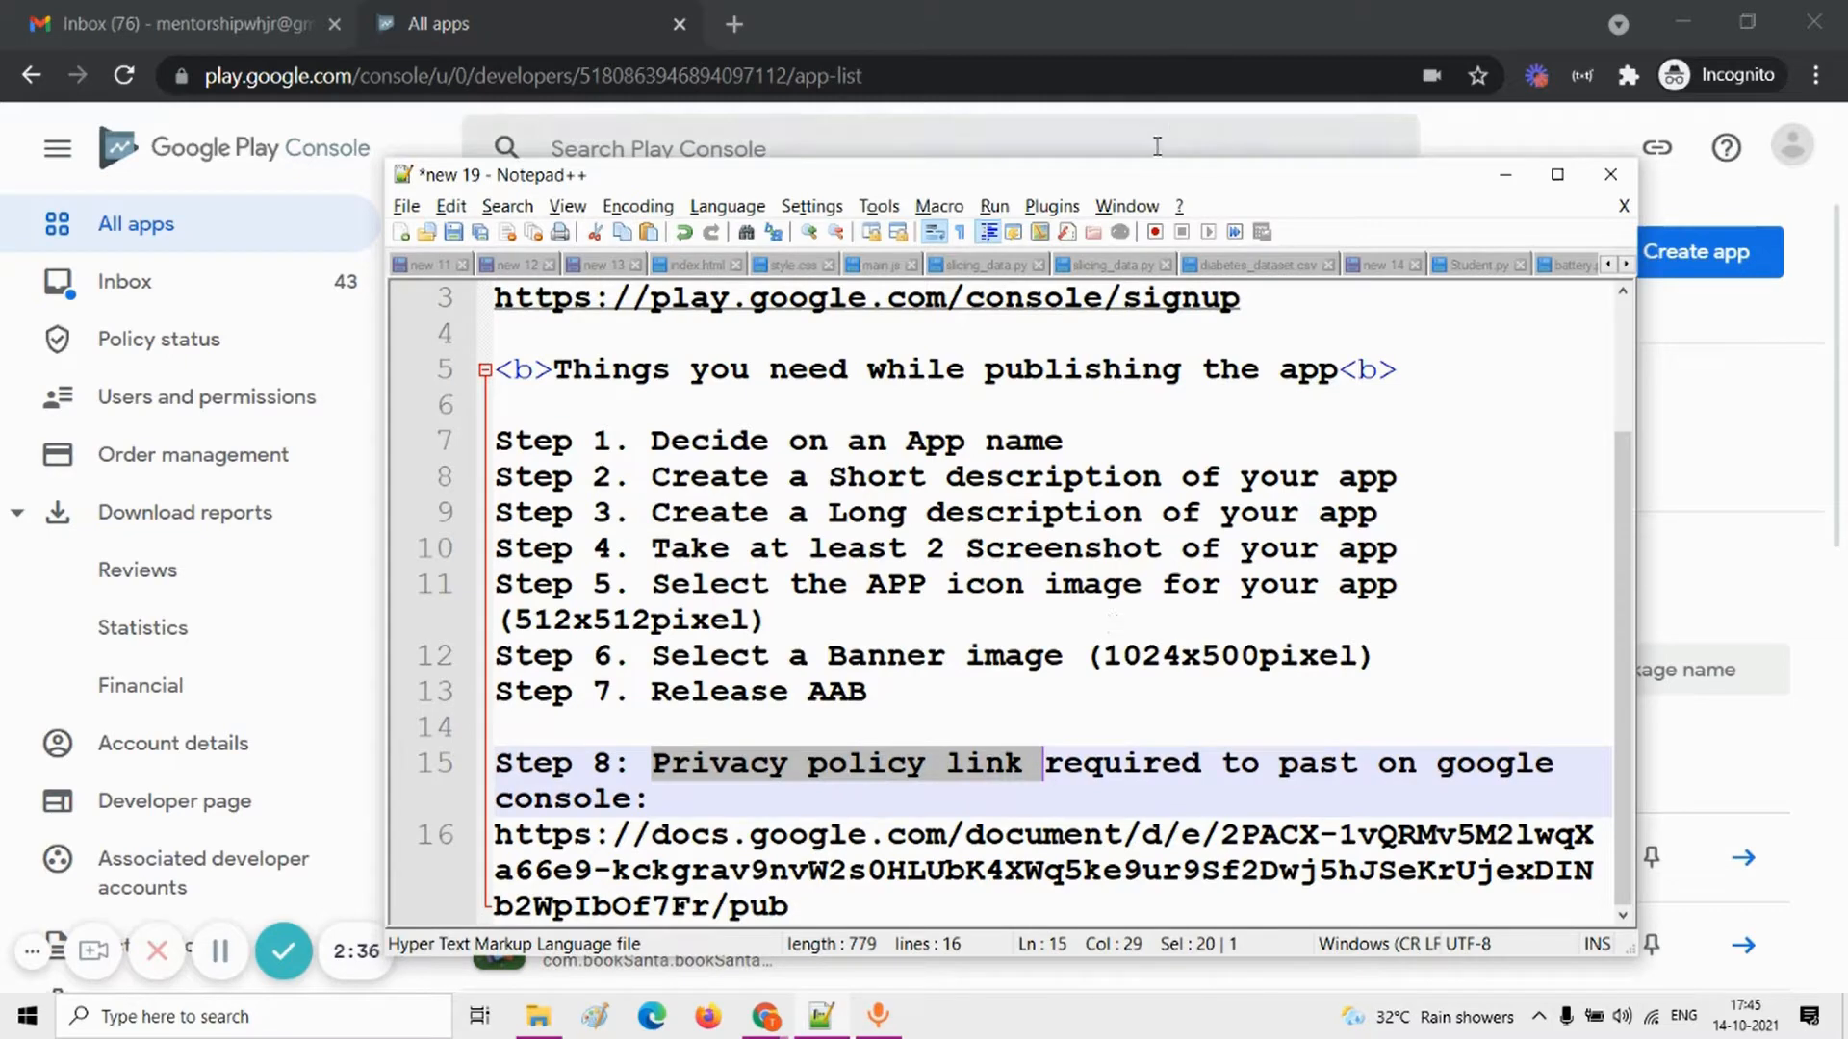
left_click_drag(1152, 170, 1141, 116)
left_click_drag(784, 852, 491, 789)
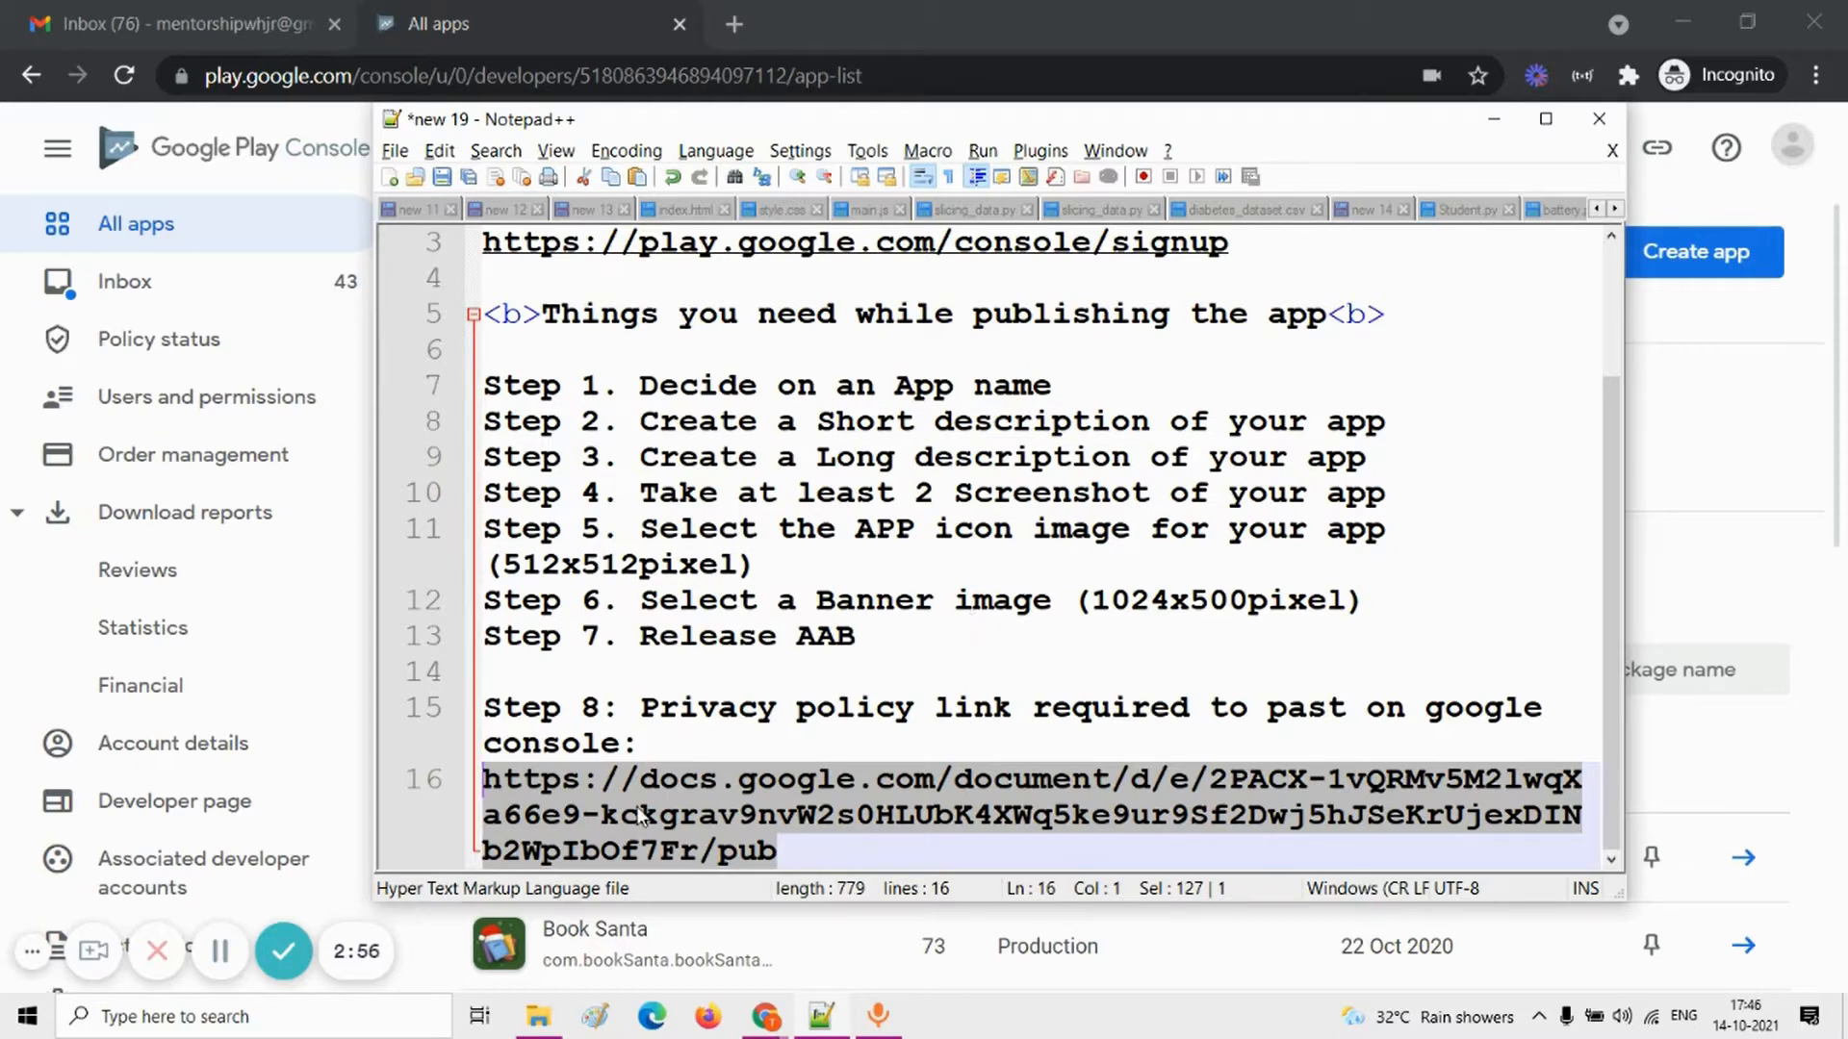
Step: Switch to File Explorer and check the App publish folder's My_Website-v1-release.aab file, previewing Screenshot_1 through Screenshot_3
left_click(539, 1018)
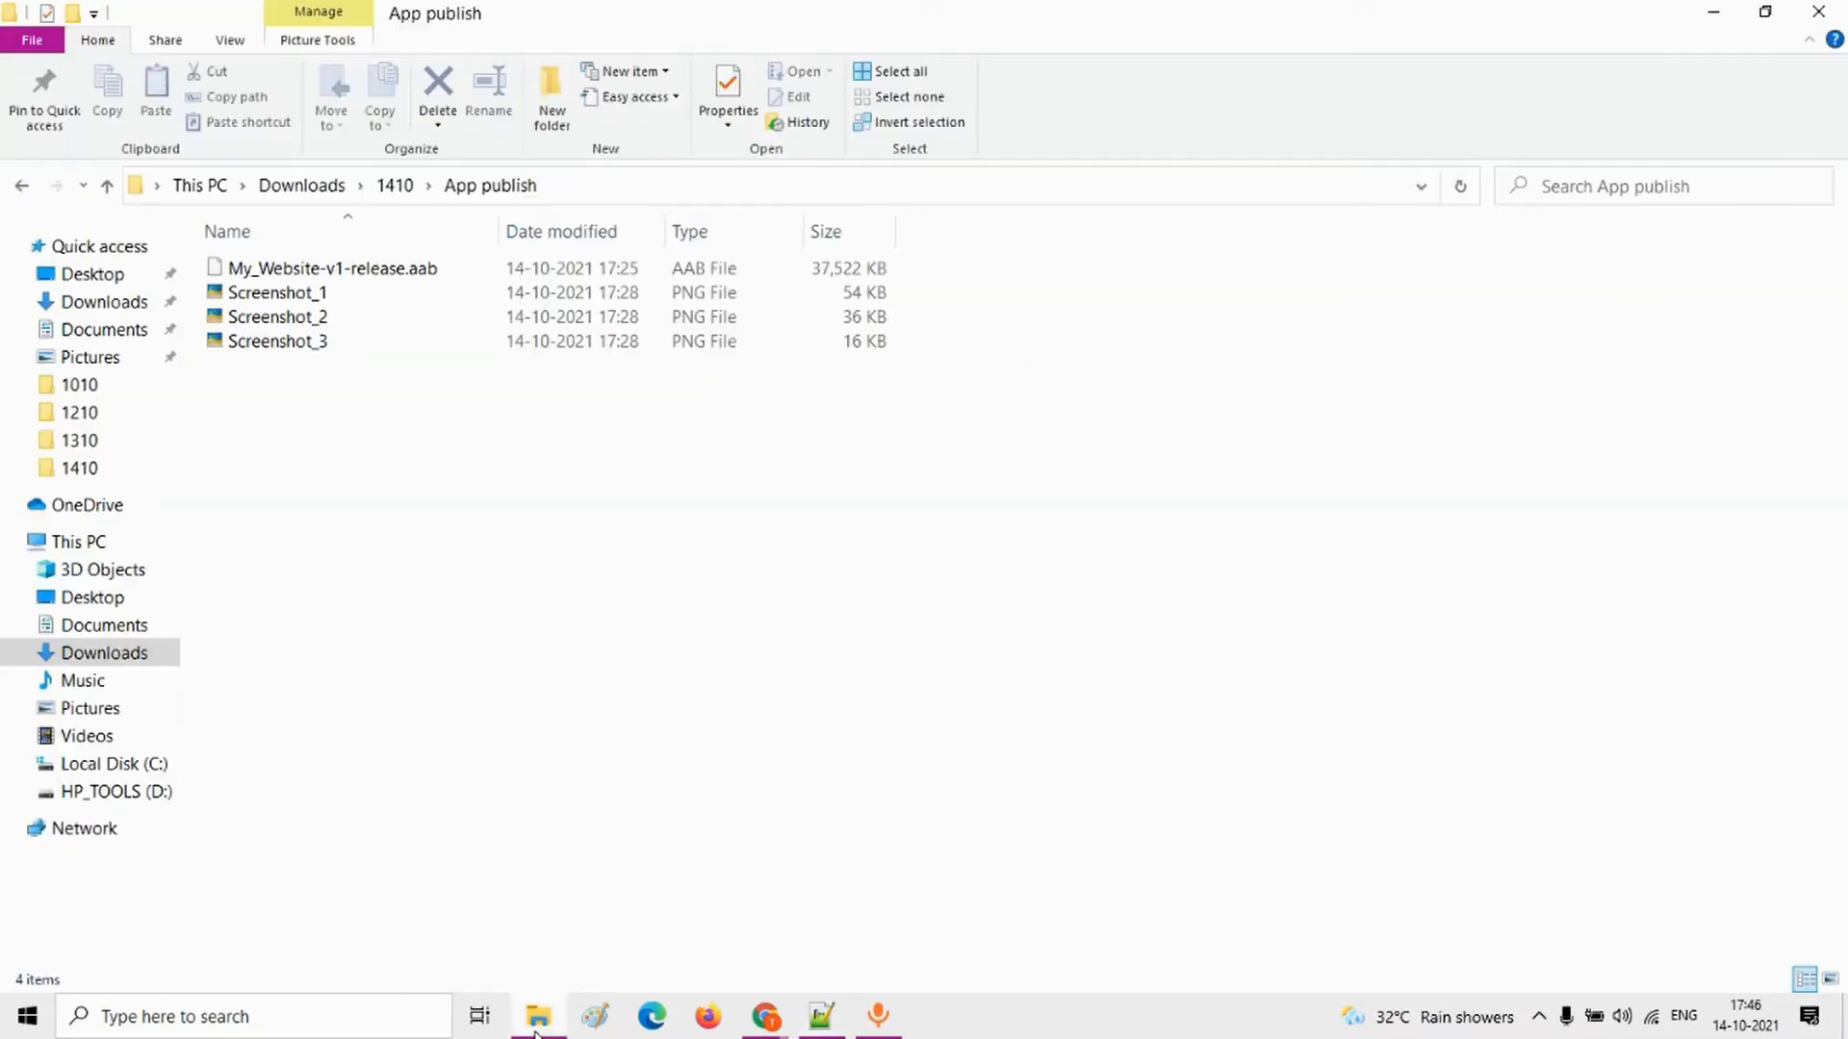
left_click(299, 292)
left_click(342, 271)
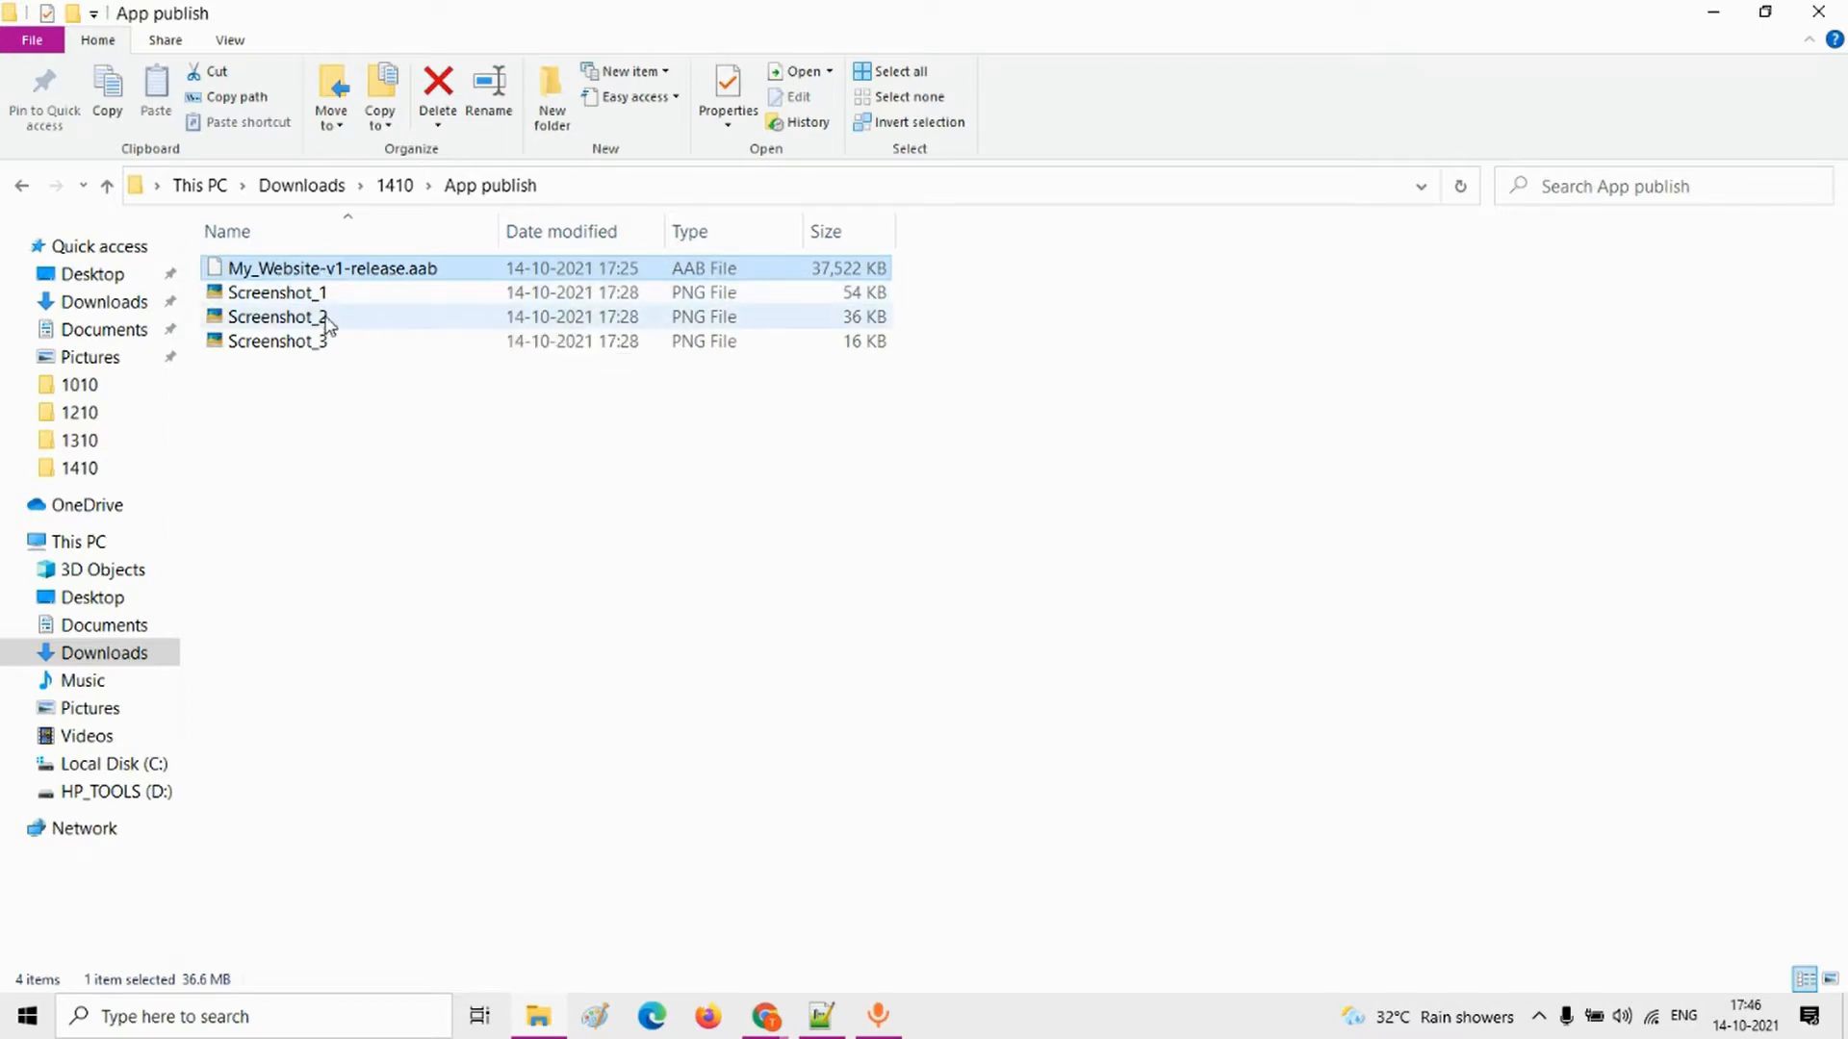
double_click(313, 291)
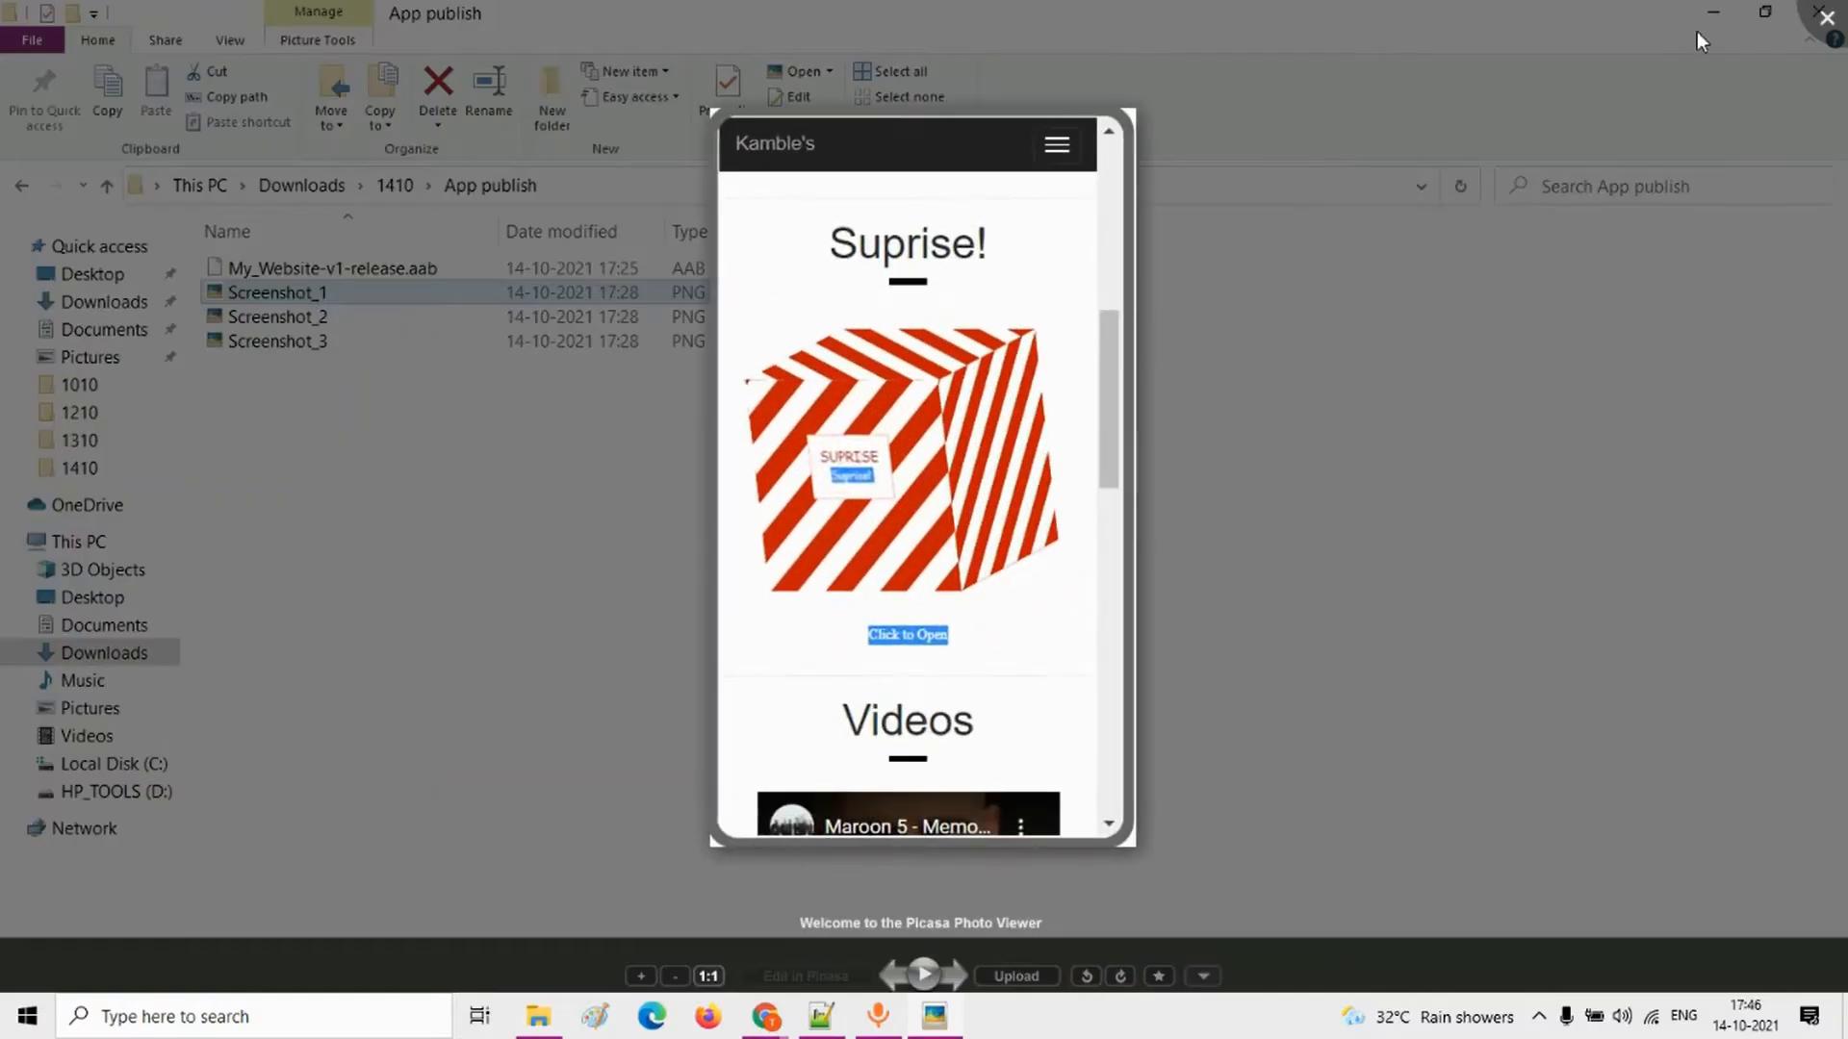
key("Right")
key("Right")
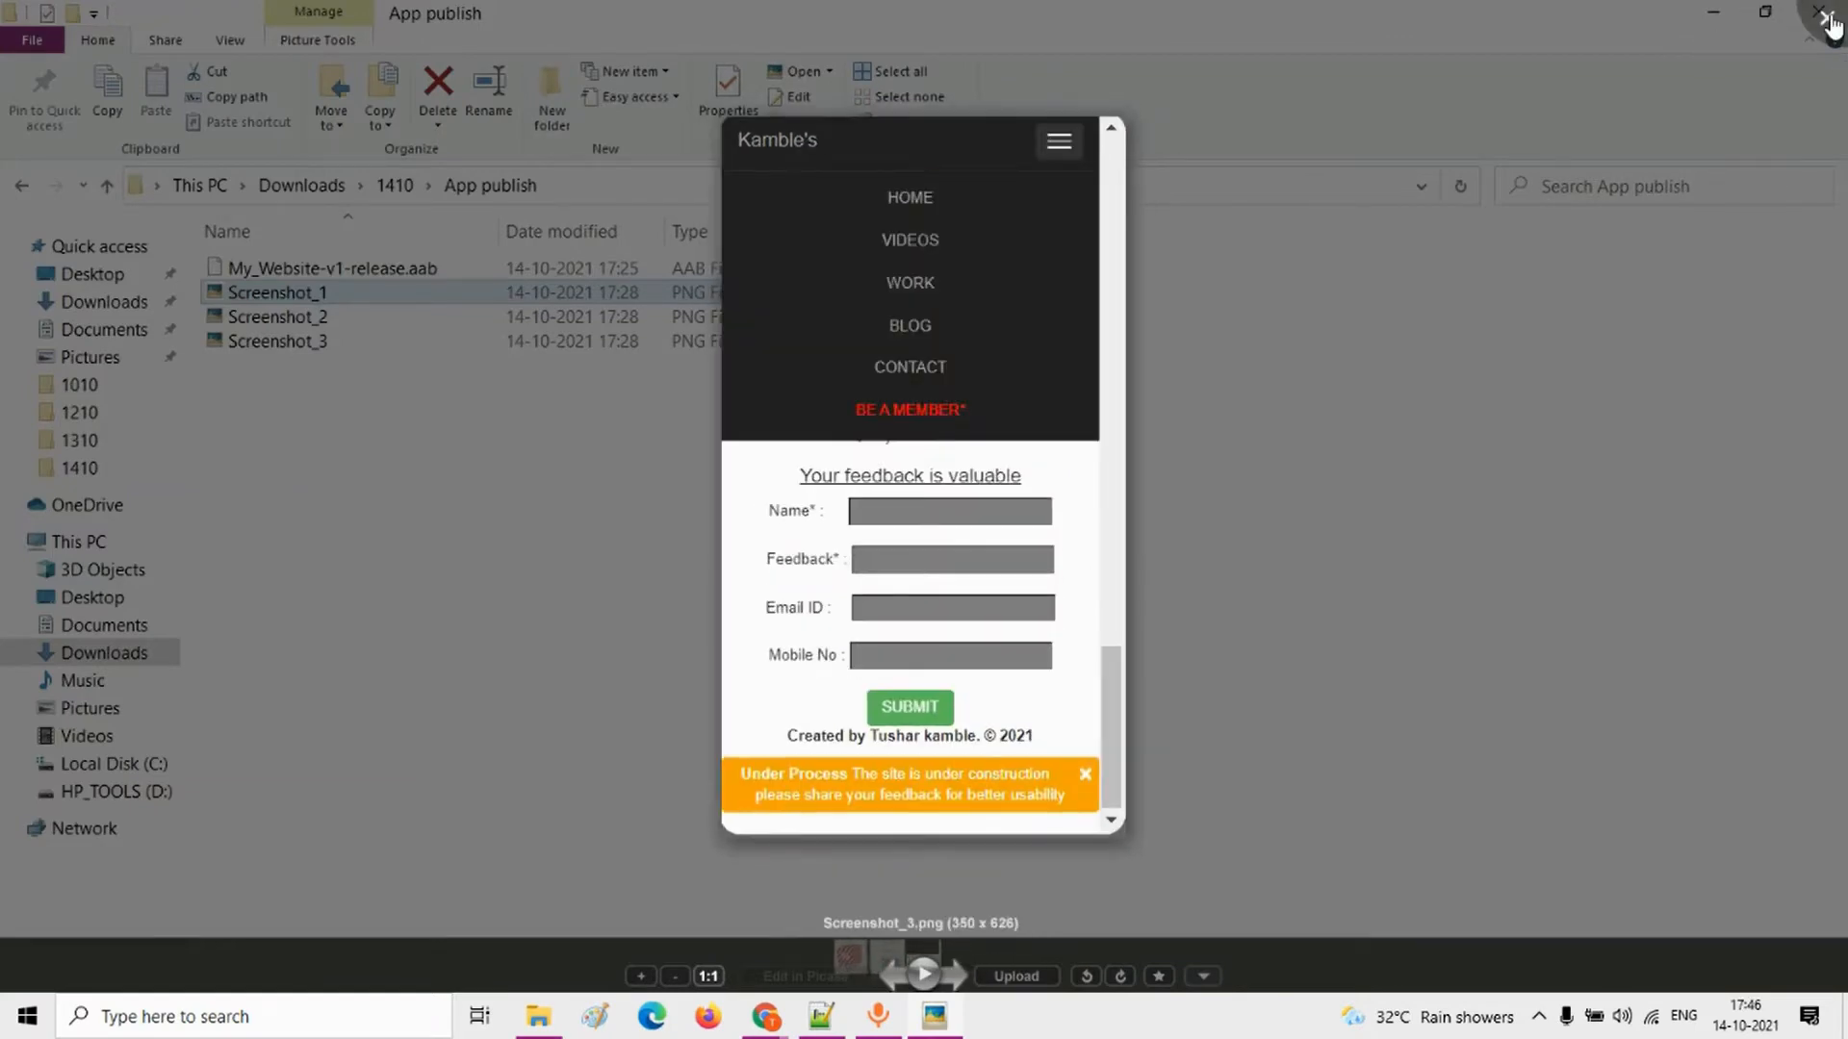
left_click(1826, 18)
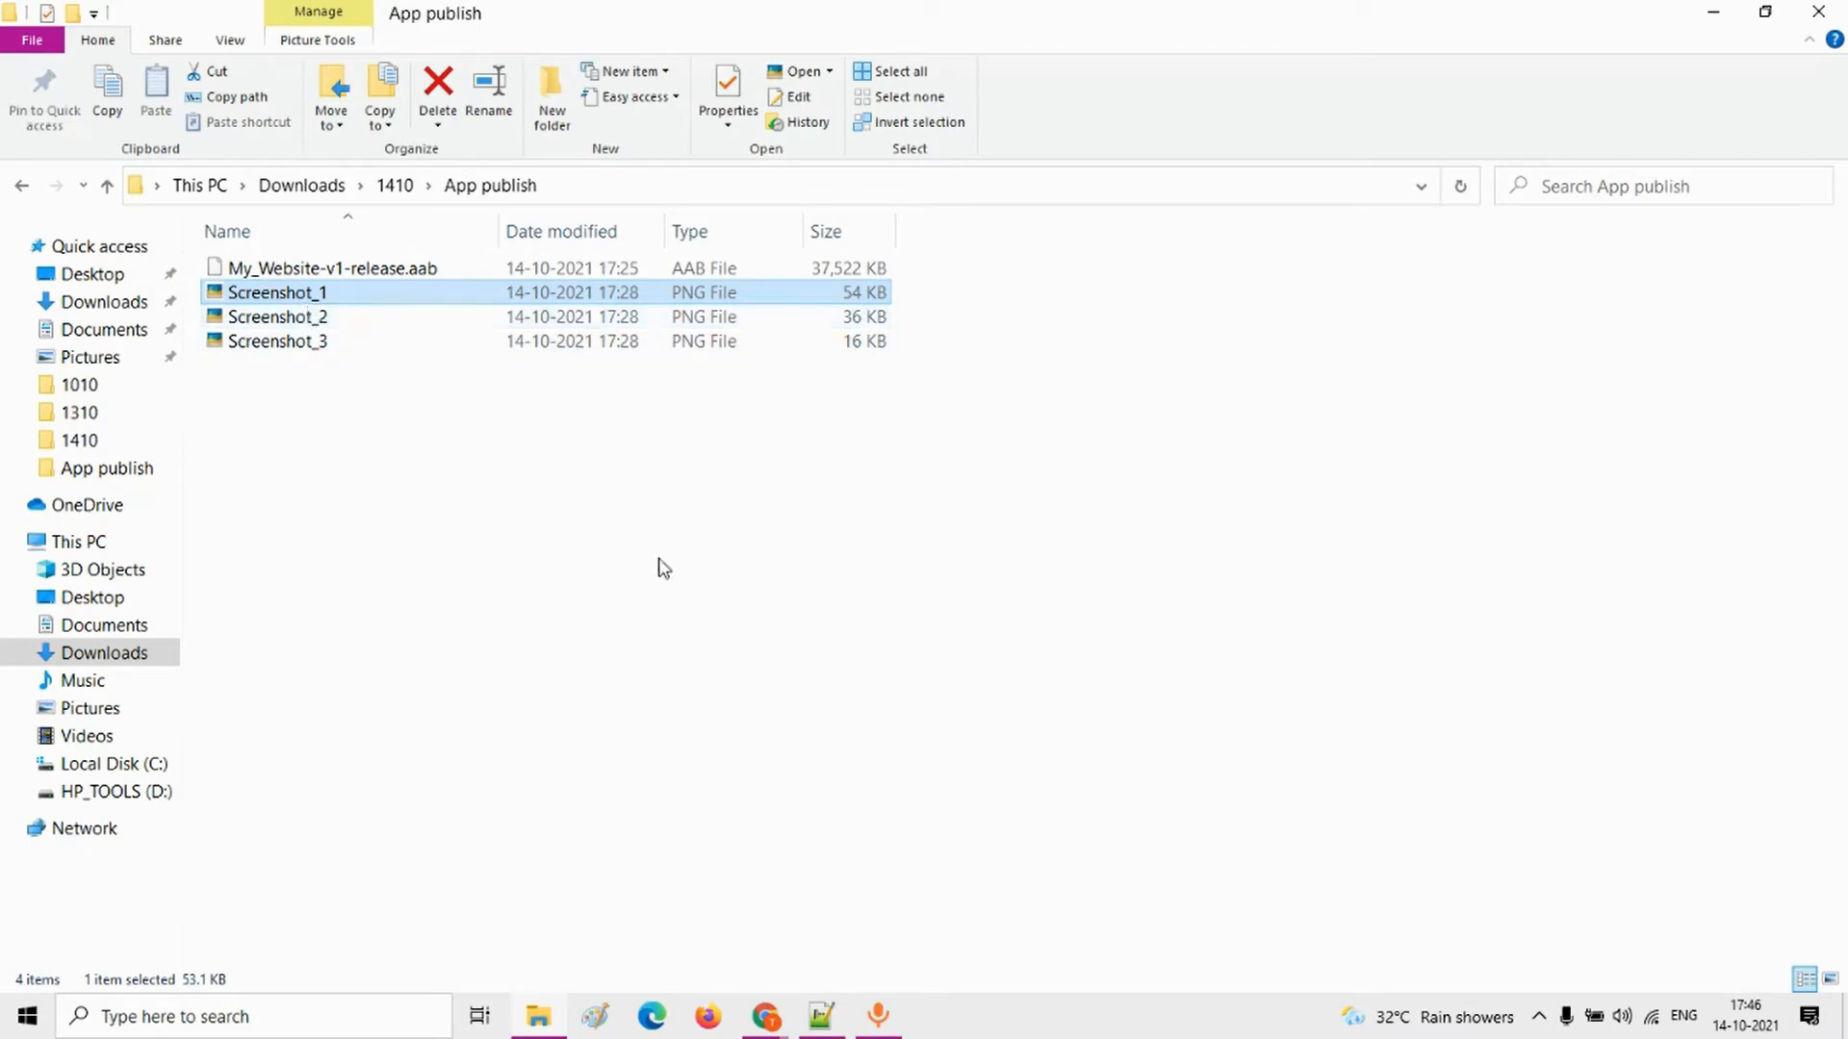
Step: Switch back to Google Play Console in Chrome and start creating a new app
key("alt+Tab")
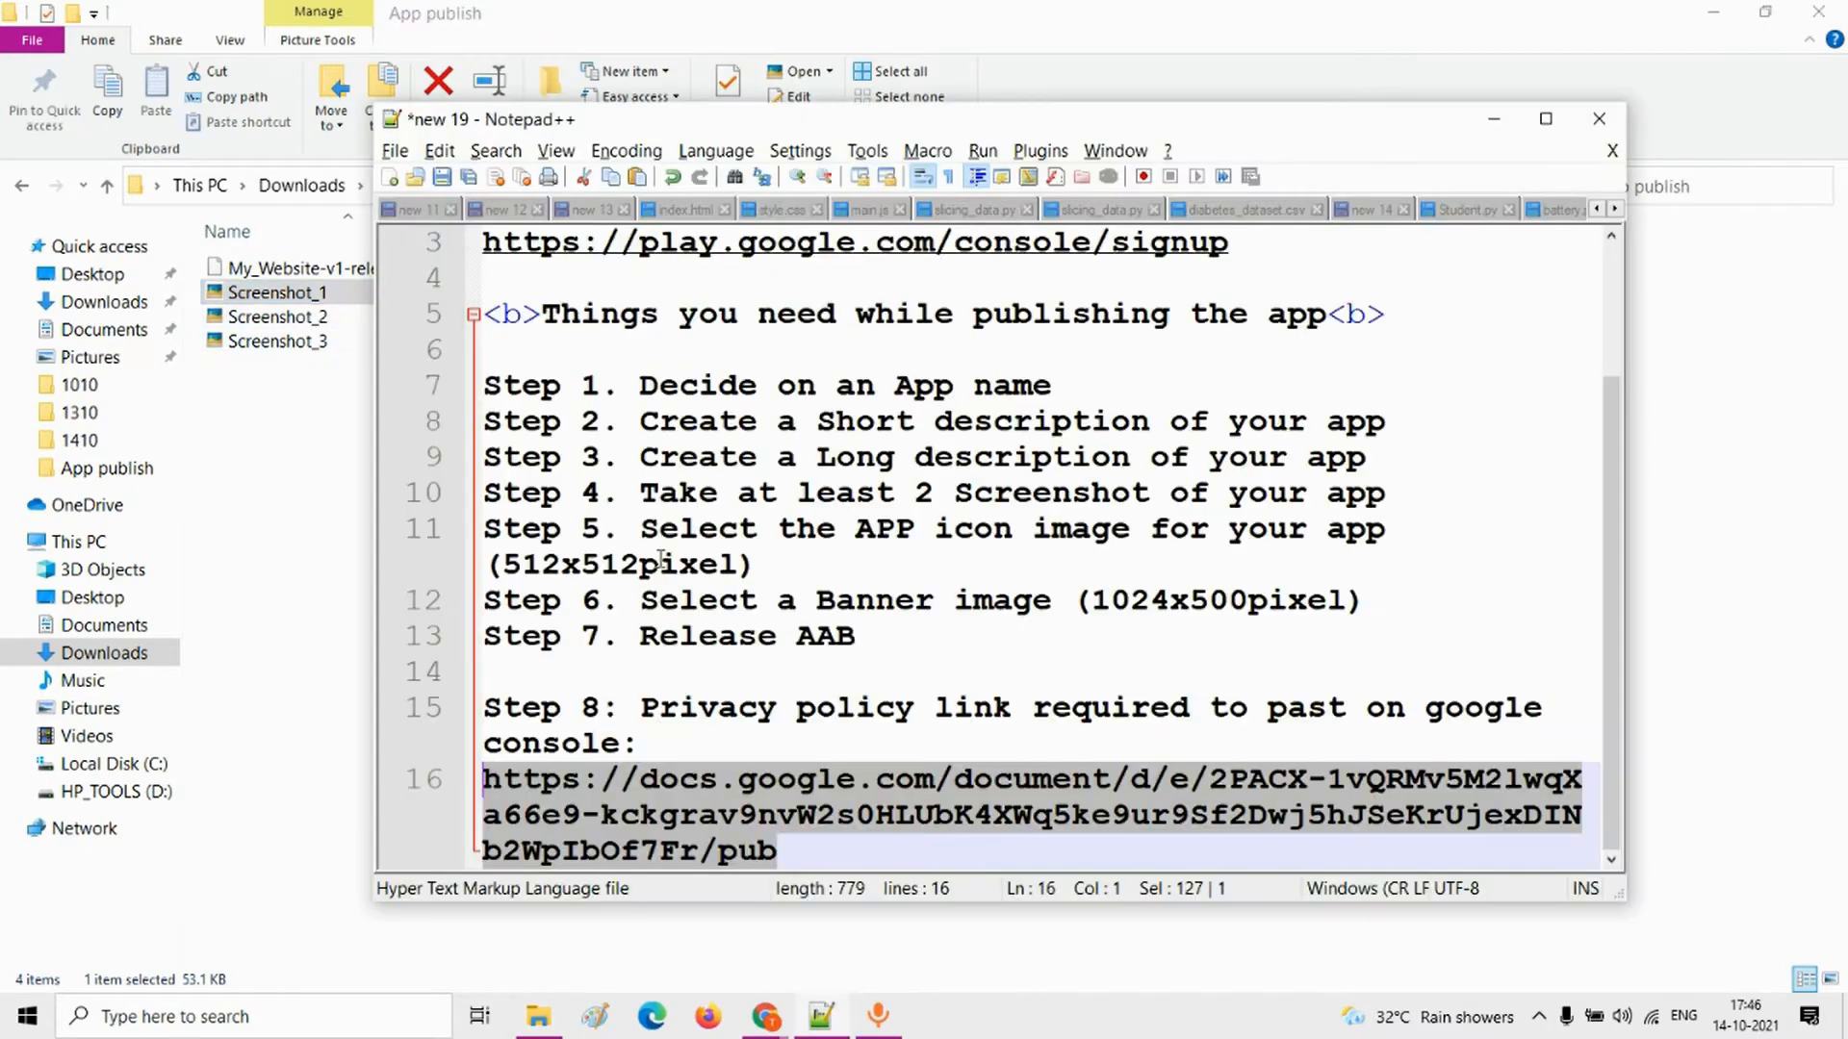
mouse_move(765, 1017)
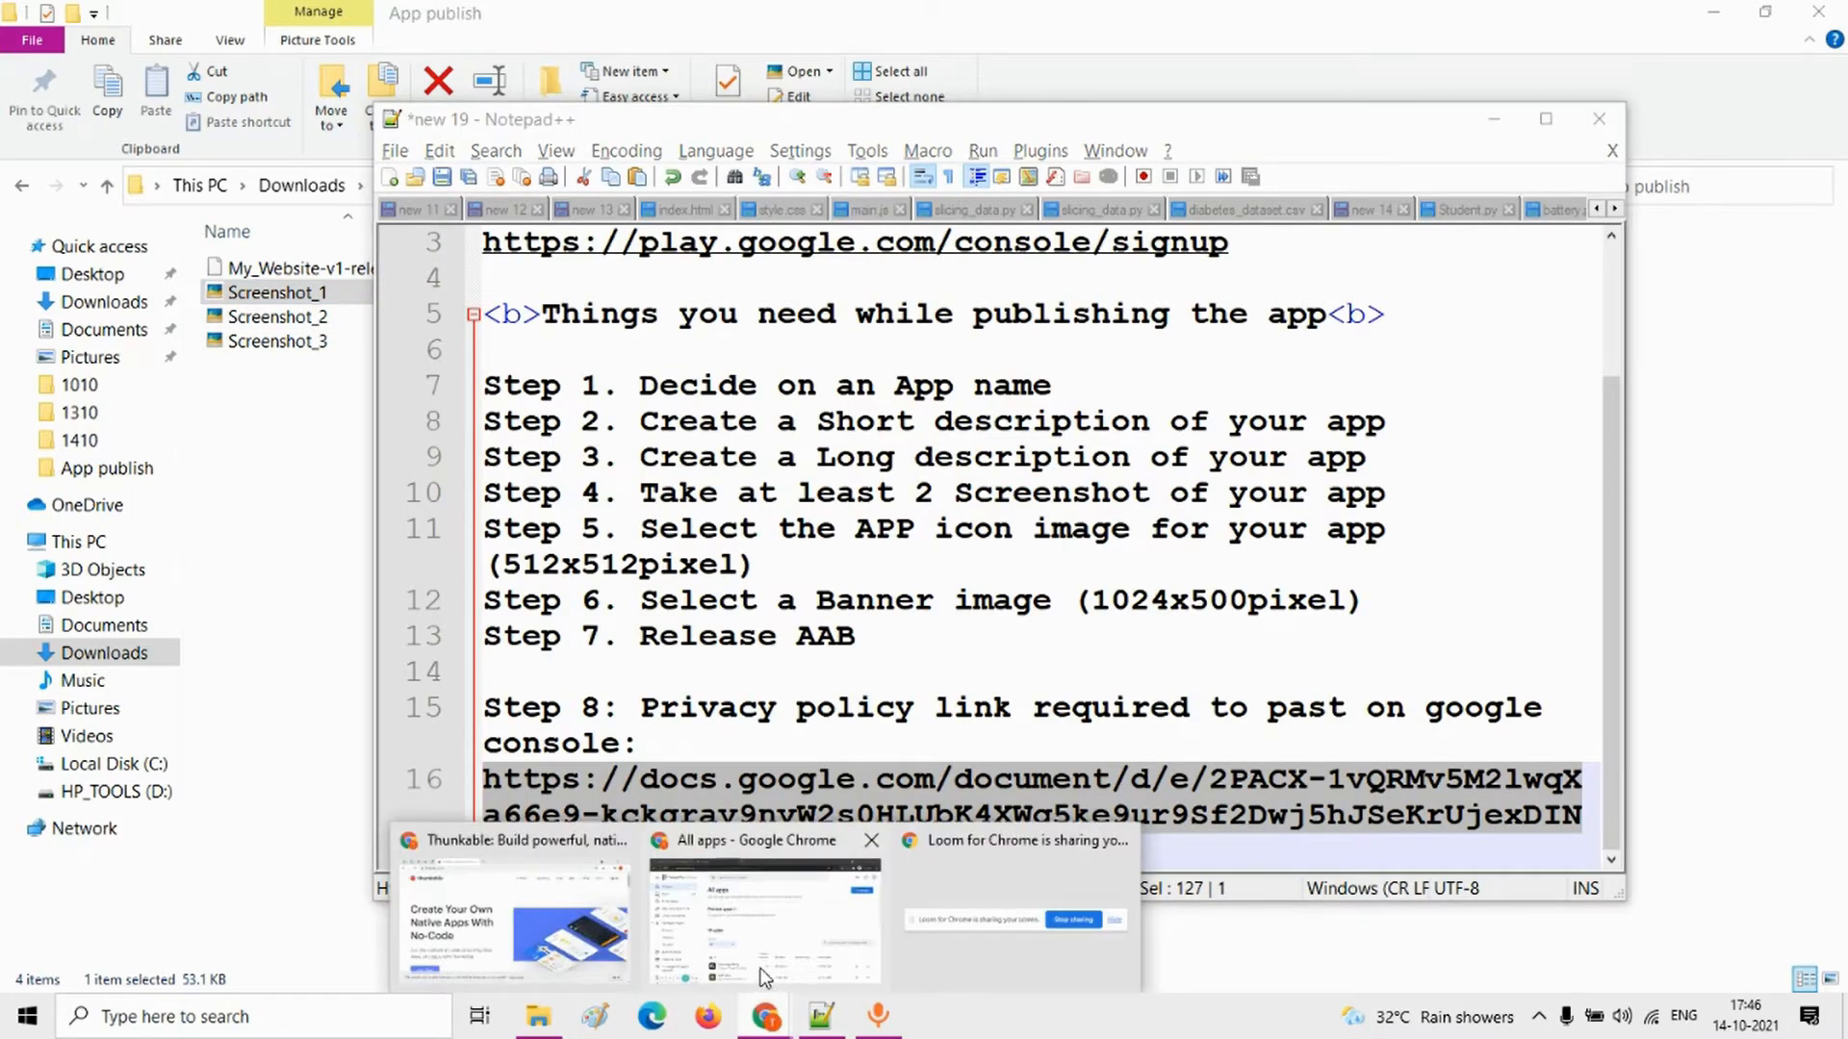
left_click(765, 915)
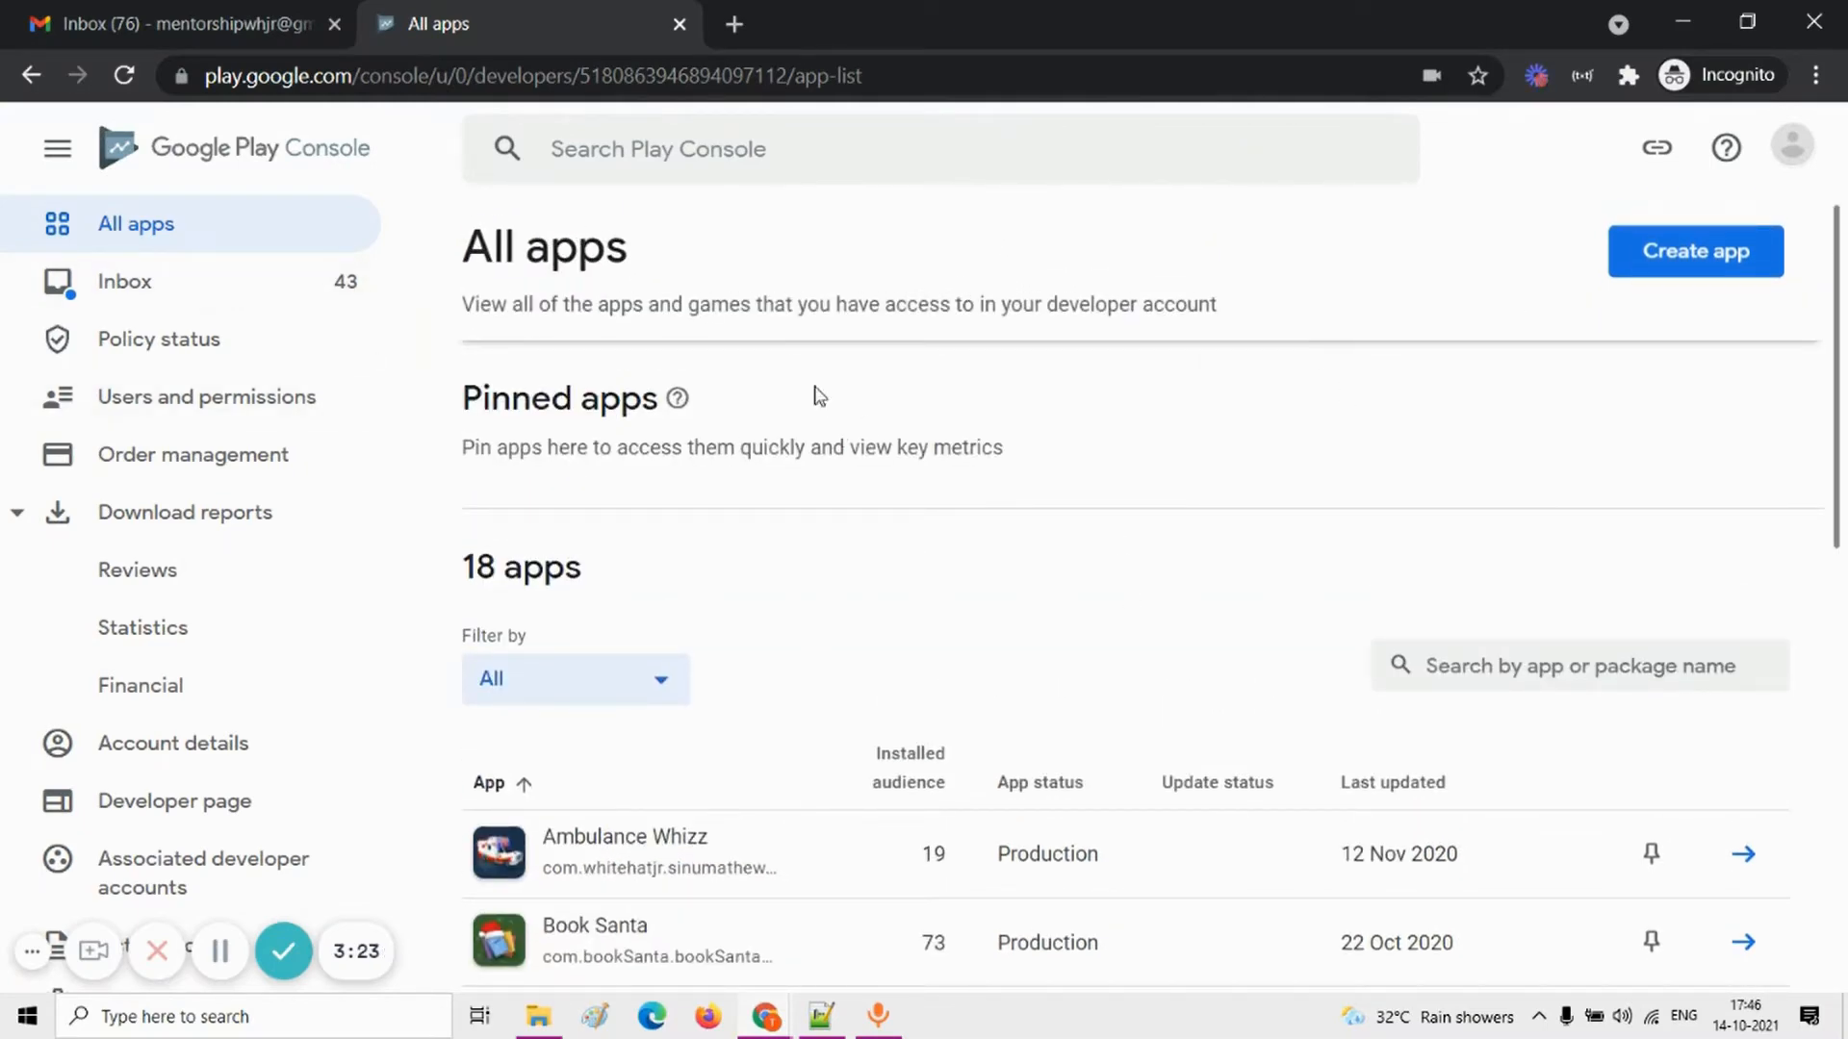
left_click(1668, 268)
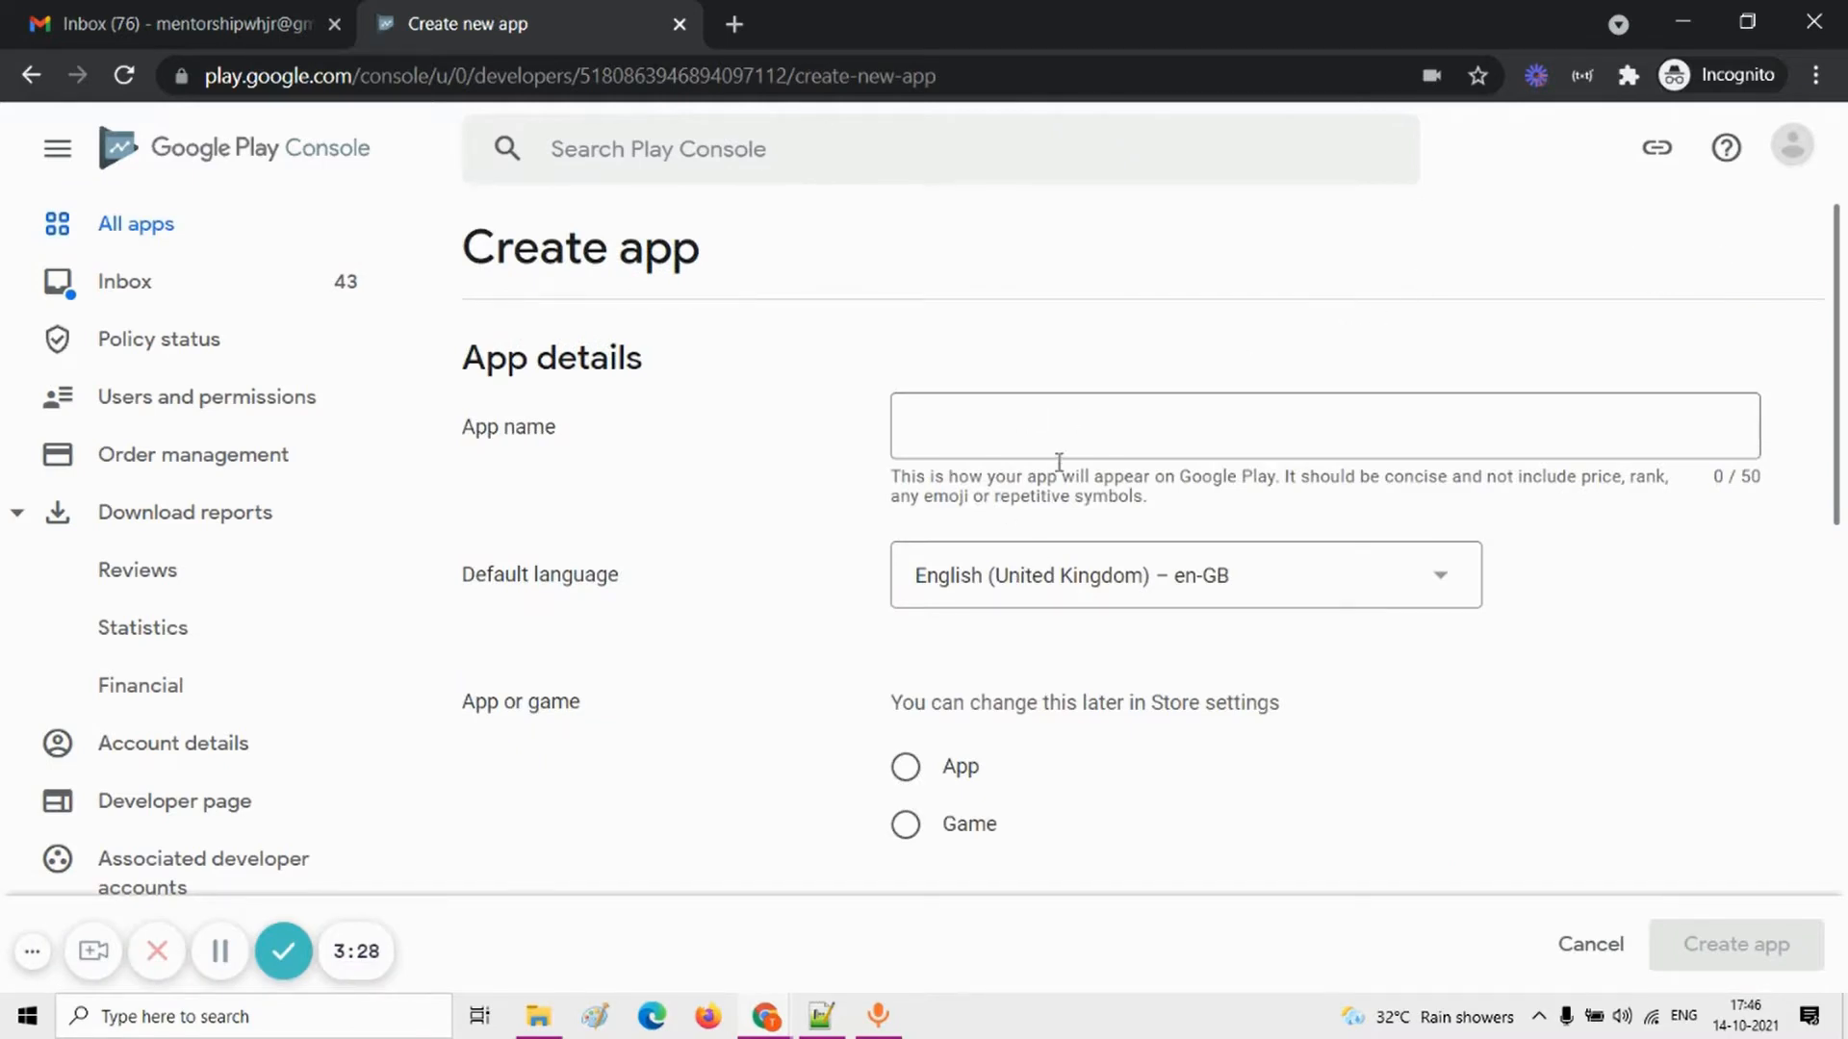
Step: Name the new app "Family Website"
left_click(1005, 439)
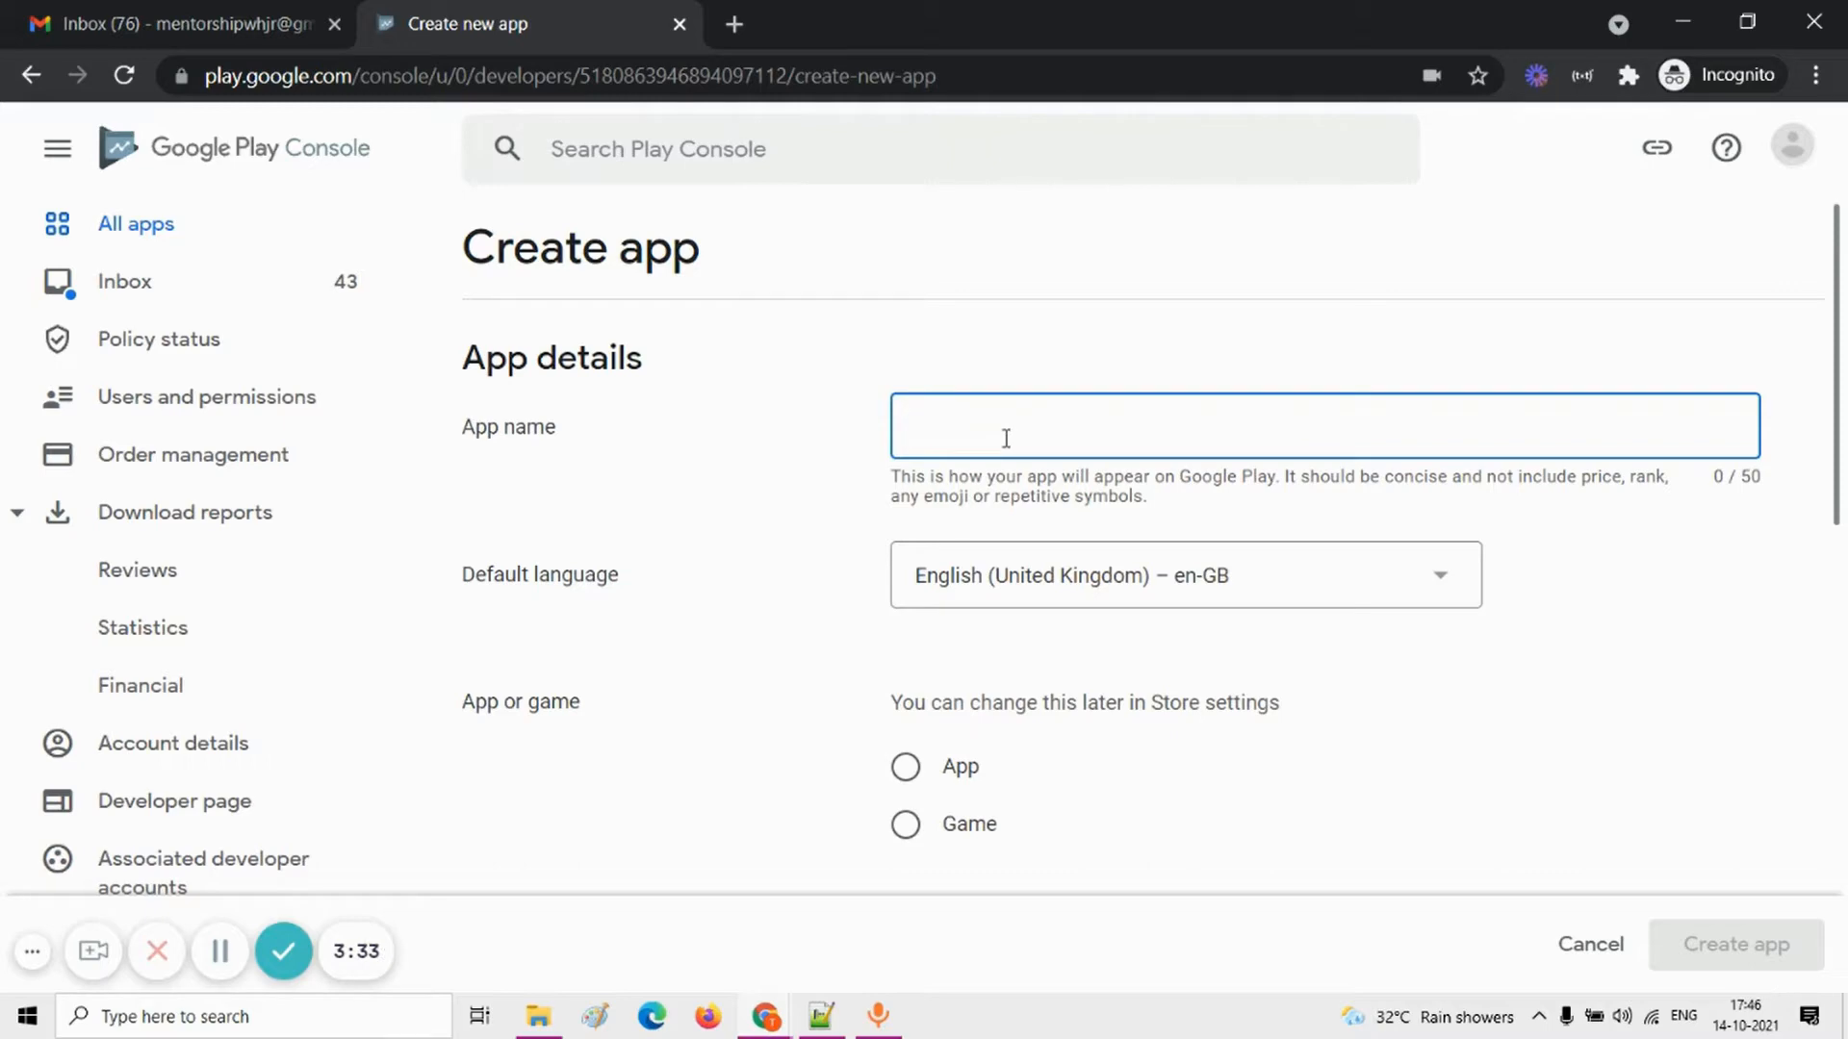
type("C")
key("BackSpace")
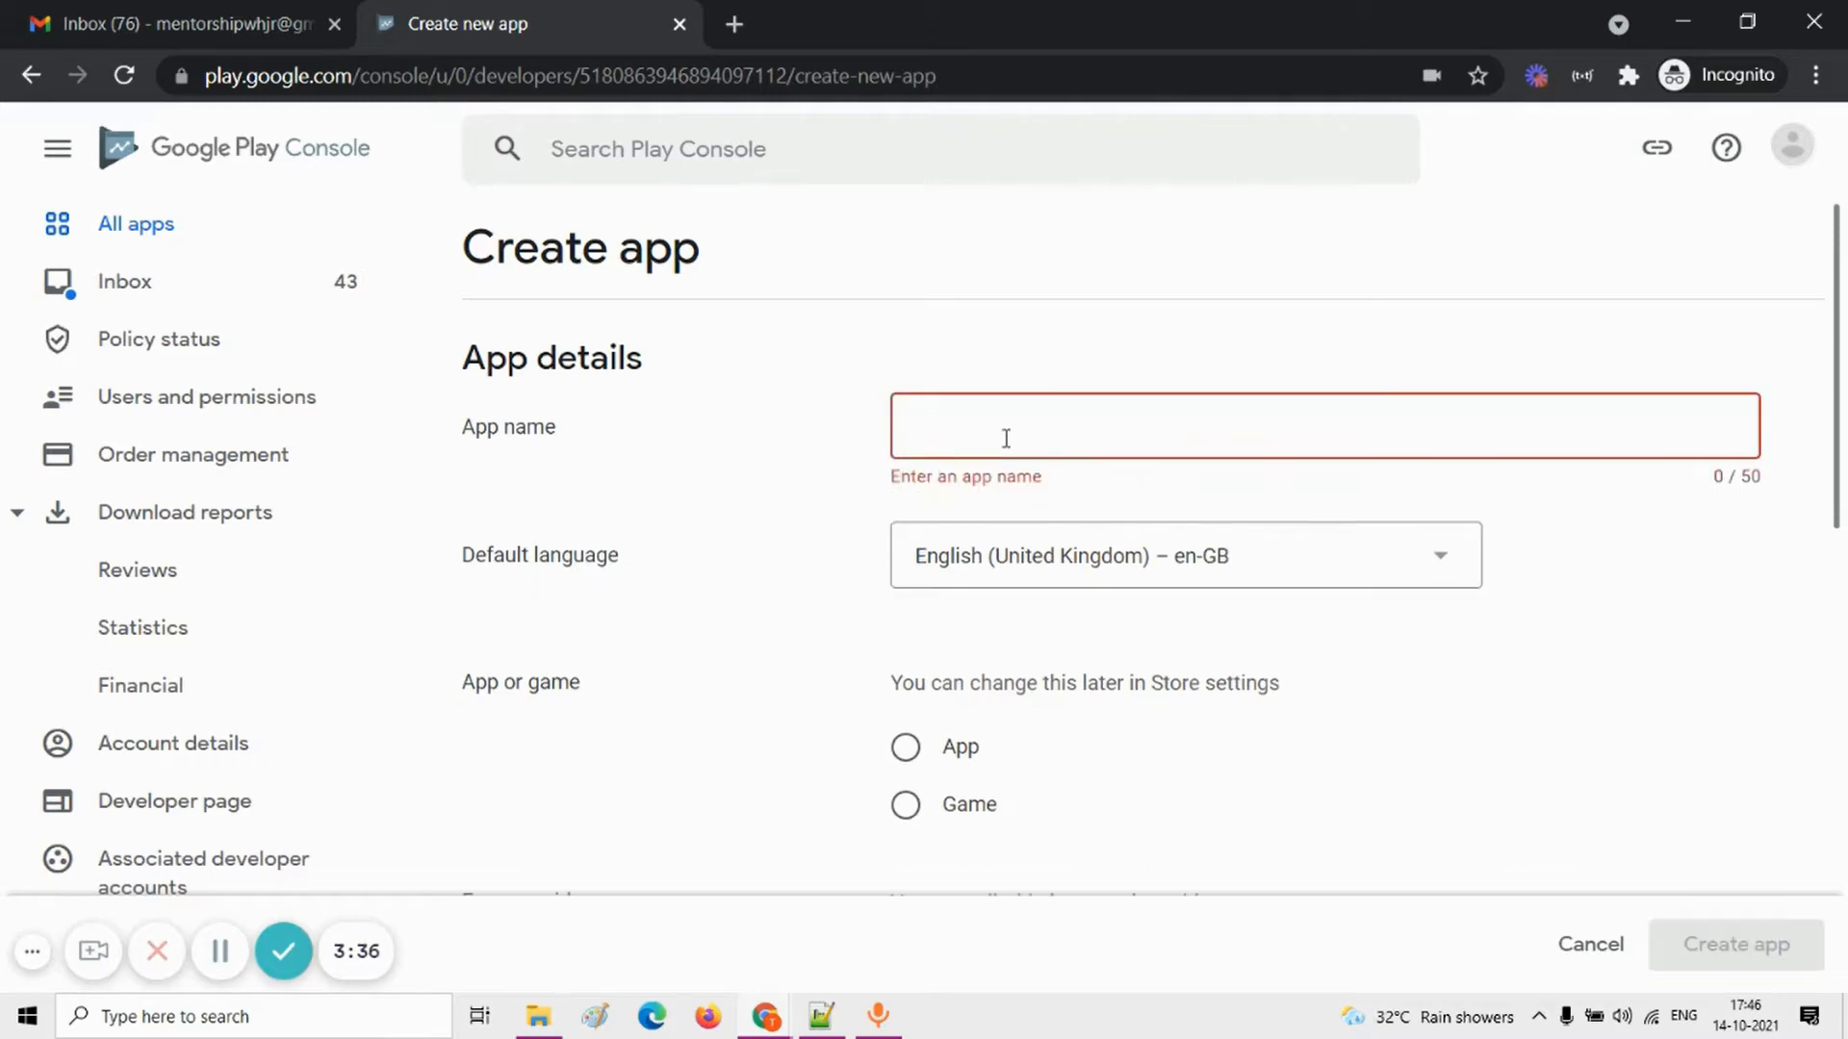
type("Family WE")
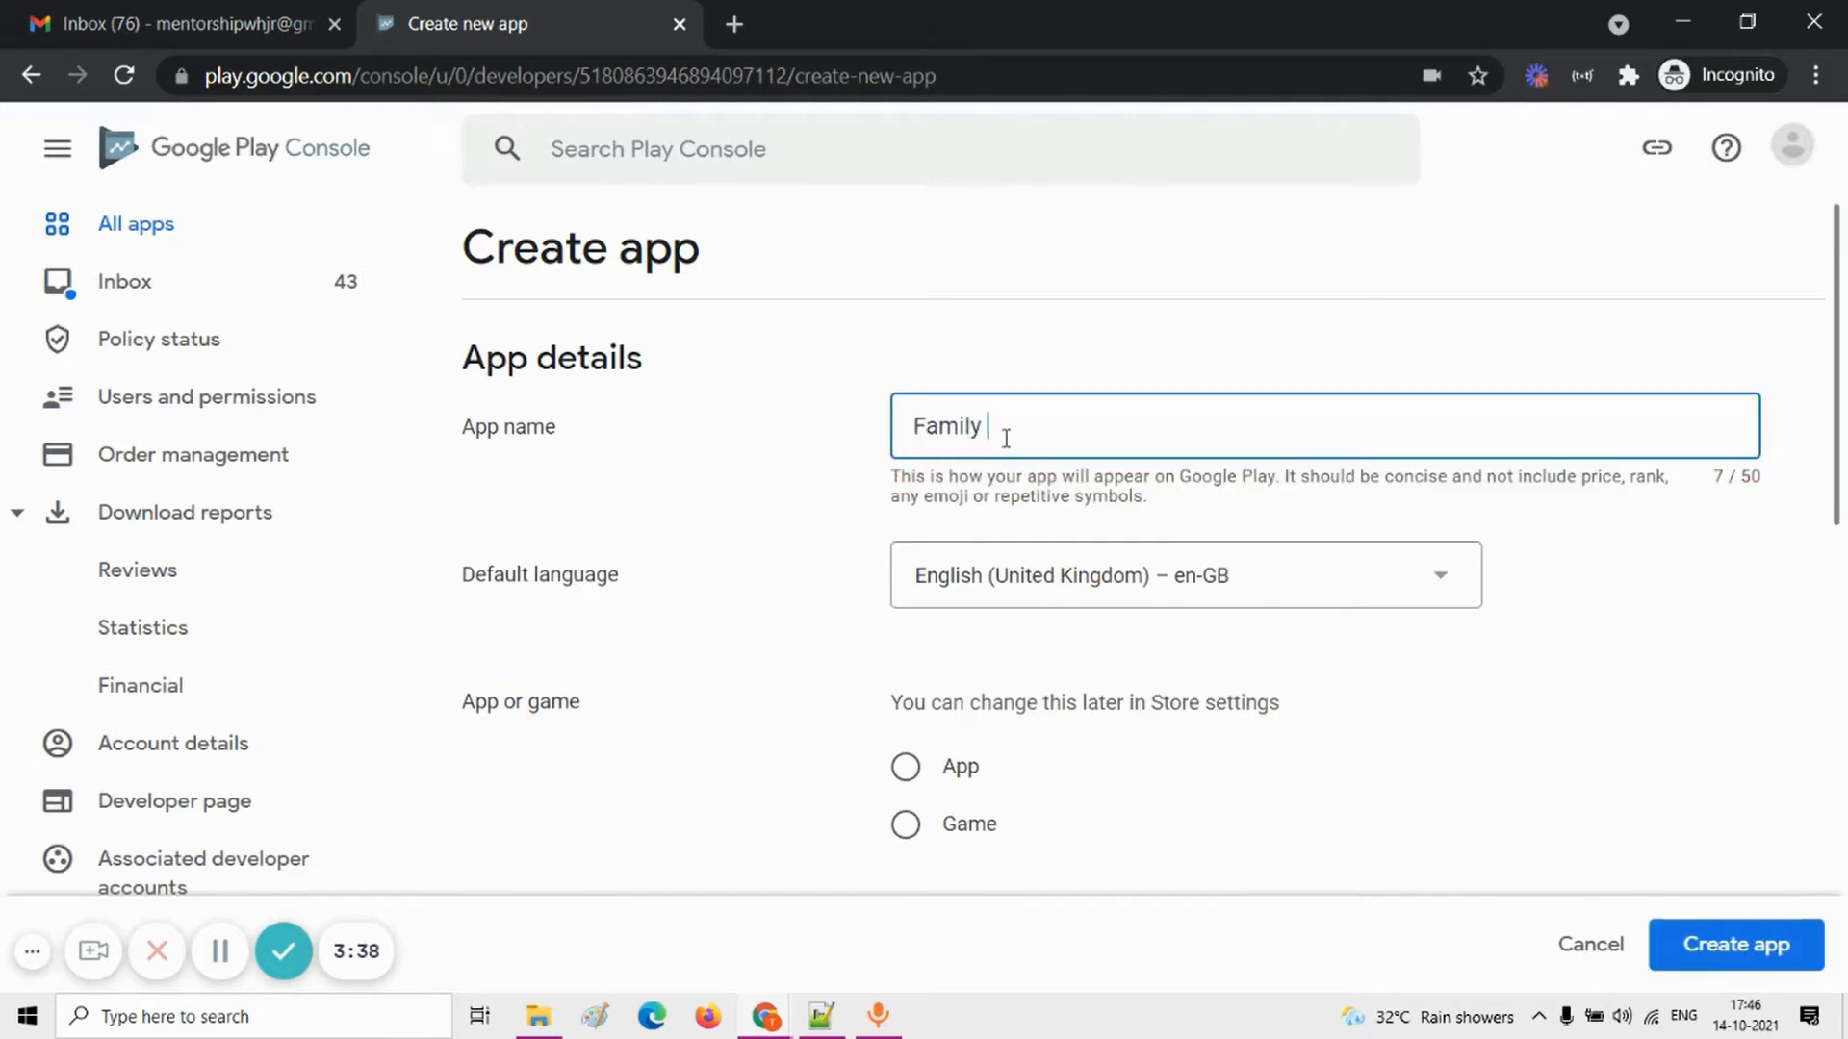
key("BackSpace")
type("ebsite")
key("BackSpace")
key("BackSpace")
key("BackSpace")
key("BackSpace")
key("BackSpace")
key("BackSpace")
type("ebsite")
key("BackSpace")
key("BackSpace")
key("BackSpace")
type("ti")
key("BackSpace")
key("BackSpace")
type("ite")
Step: Classify the new entry as an App rather than a game and mark it as Free
scroll(1115, 631, "down", 2)
left_click(905, 612)
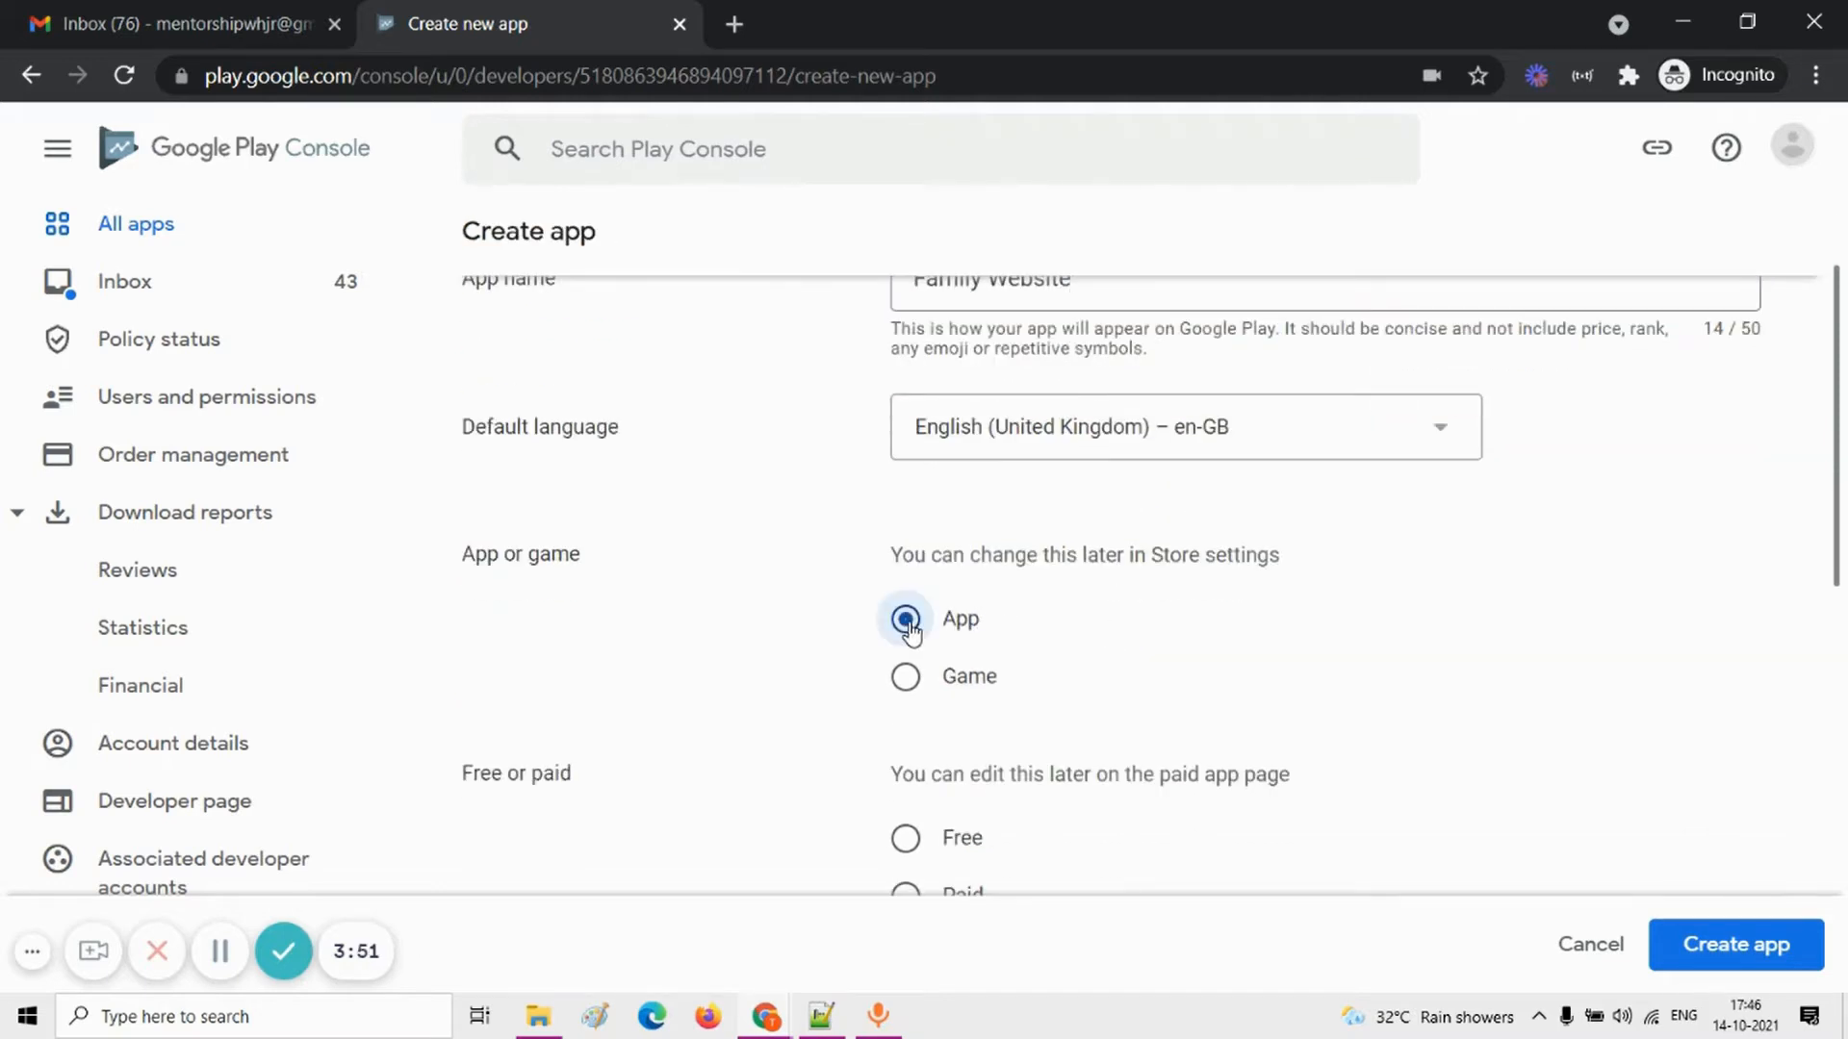
scroll(1052, 684, "down", 1)
left_click(906, 774)
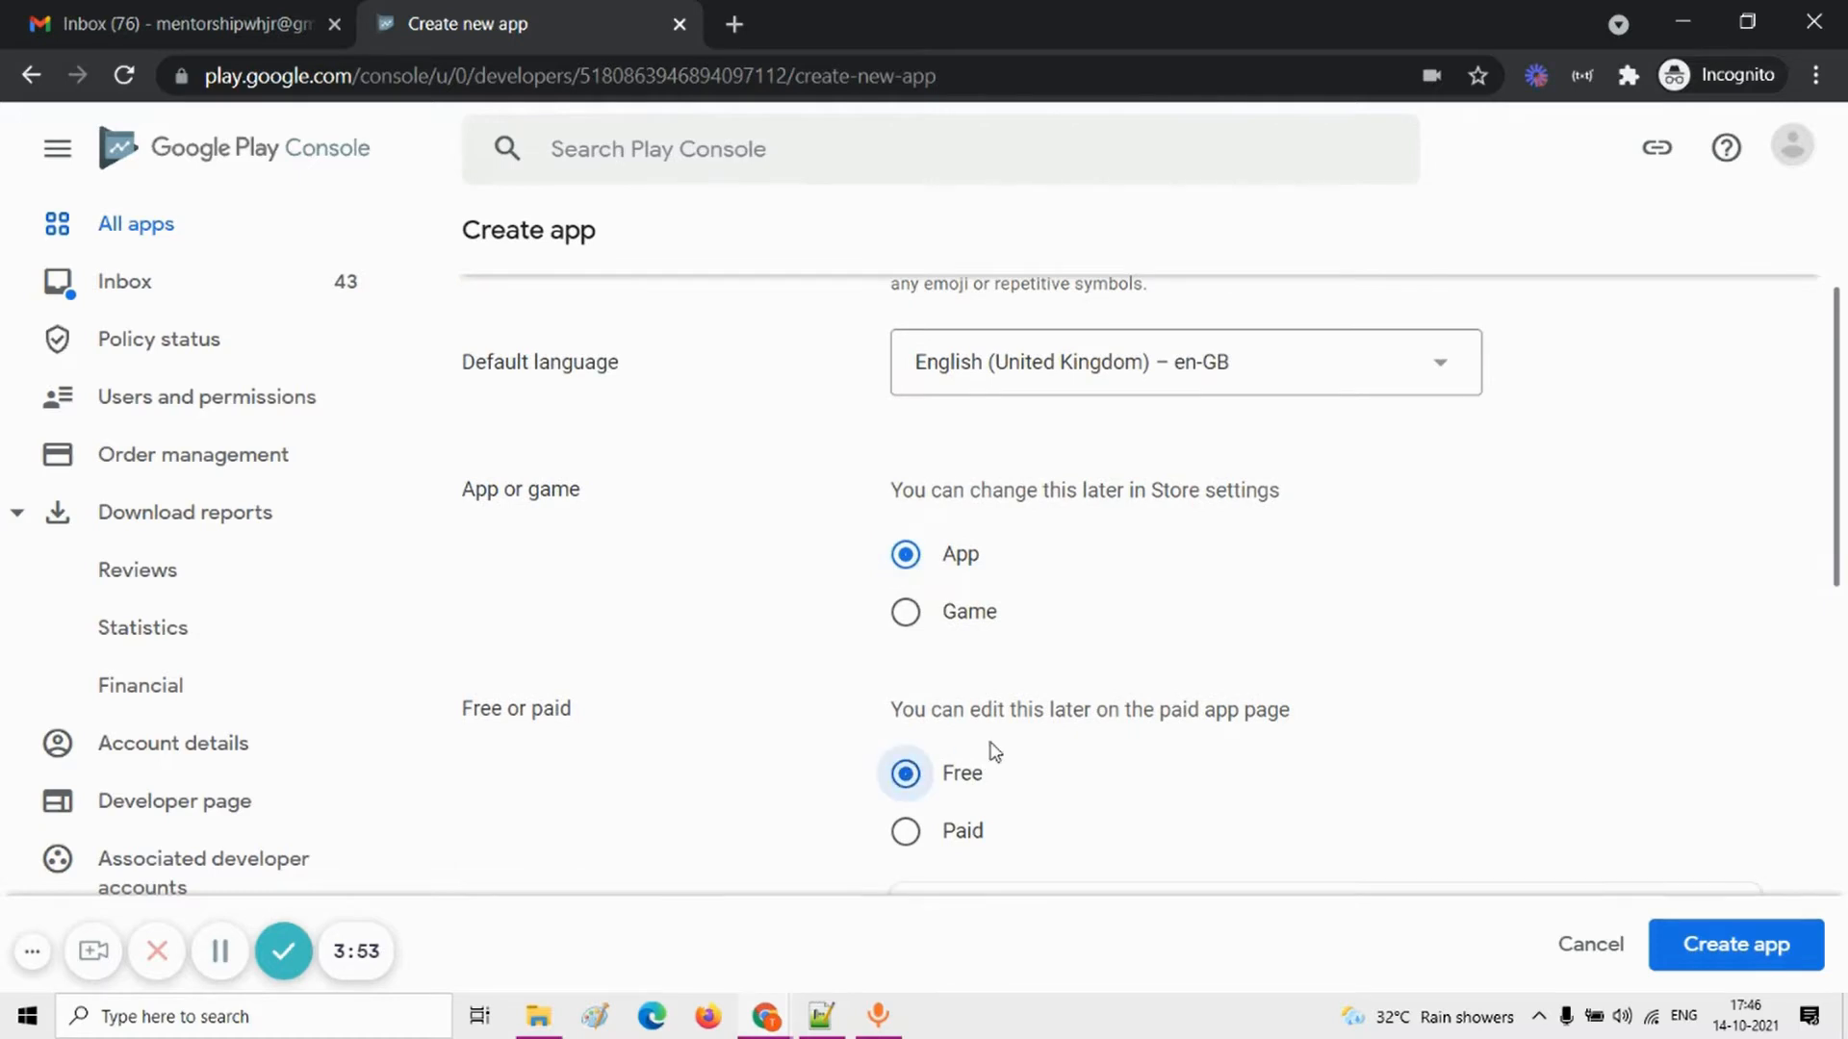
left_click_drag(877, 717, 1192, 709)
left_click(1332, 702)
Step: Accept the Developer Programme Policies, Play app signing terms and US export laws declarations, and create the app
scroll(1089, 702, "down", 1)
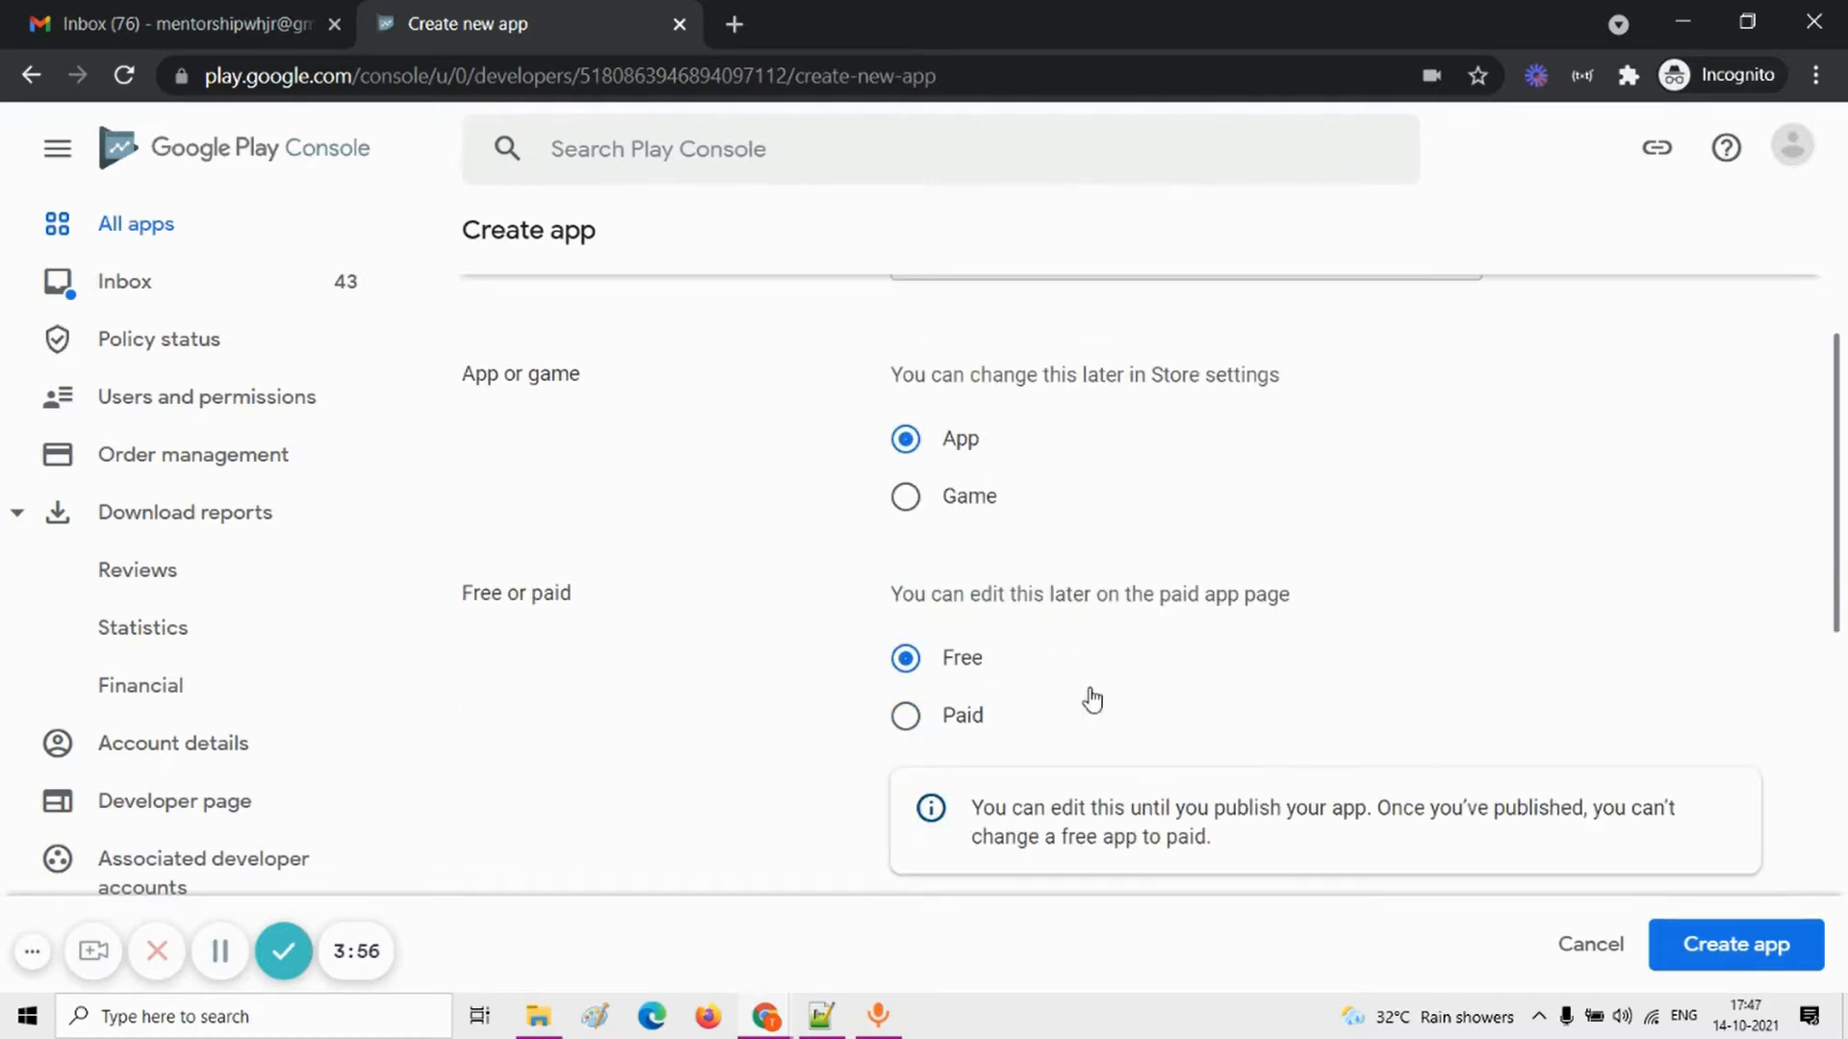
scroll(1220, 728, "down", 2)
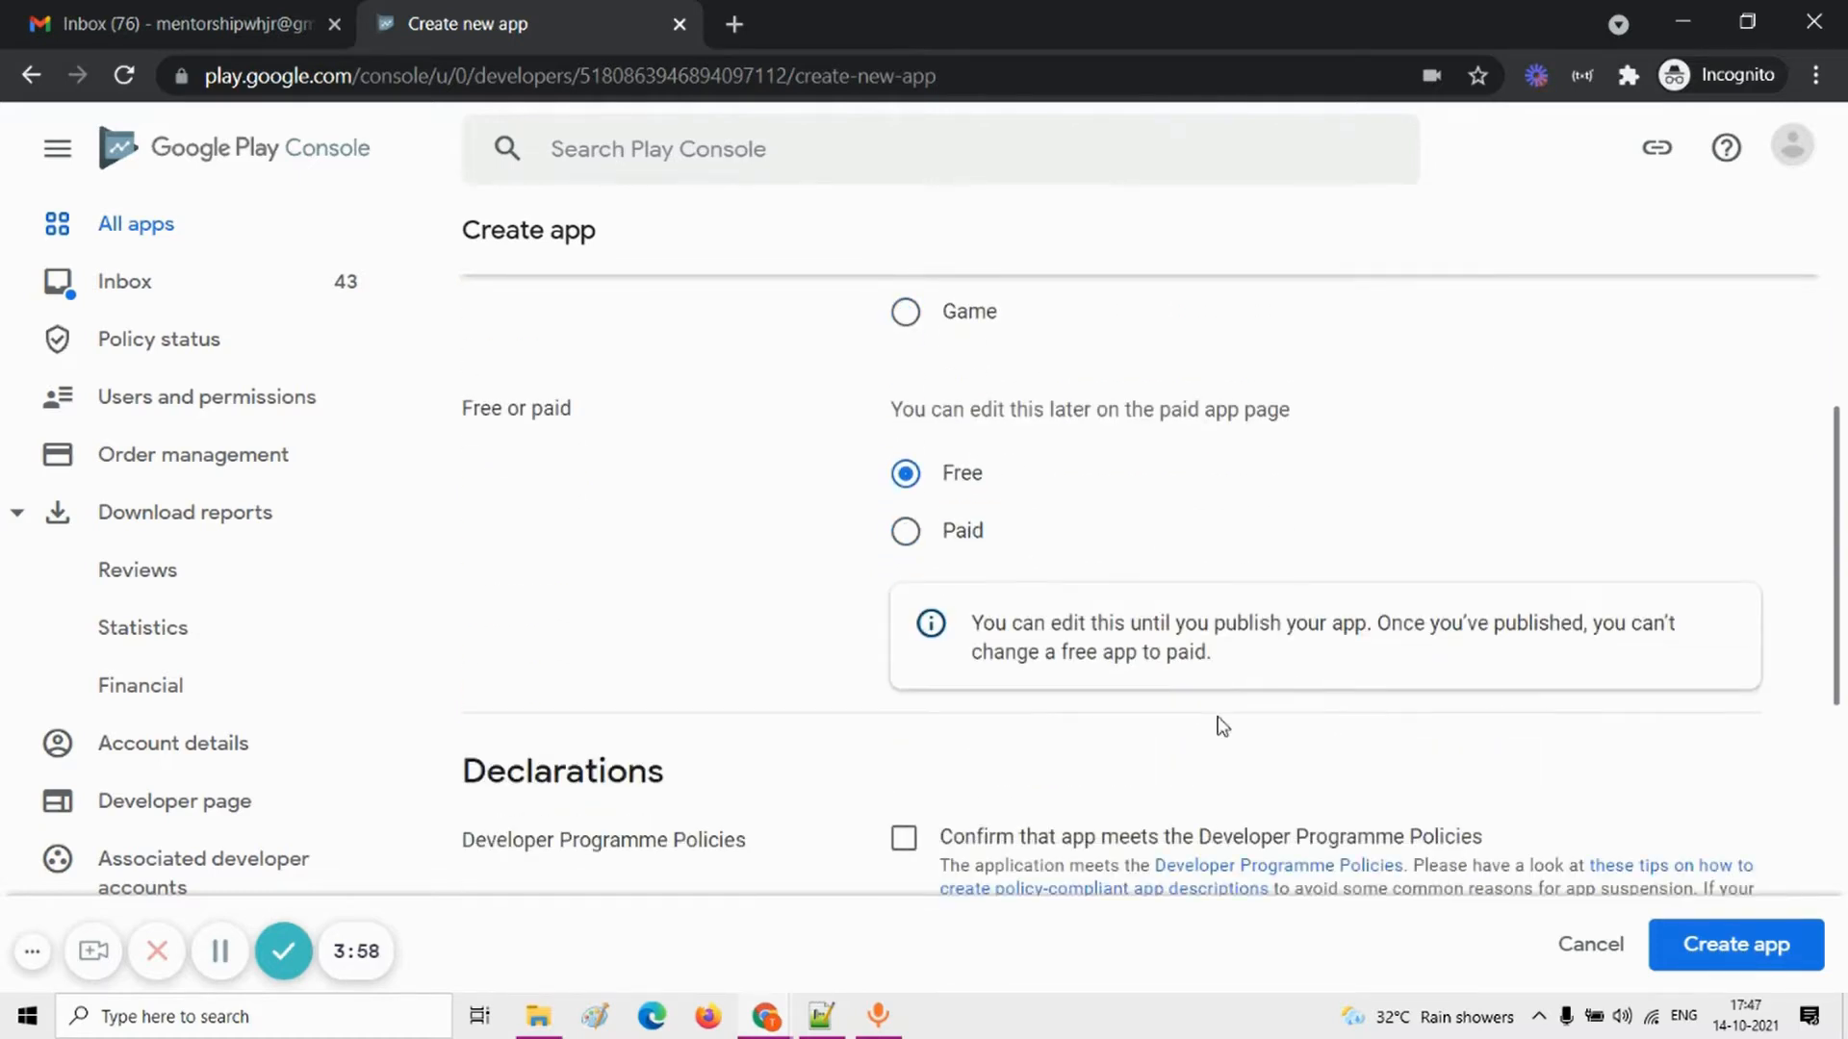
scroll(1221, 727, "down", 1)
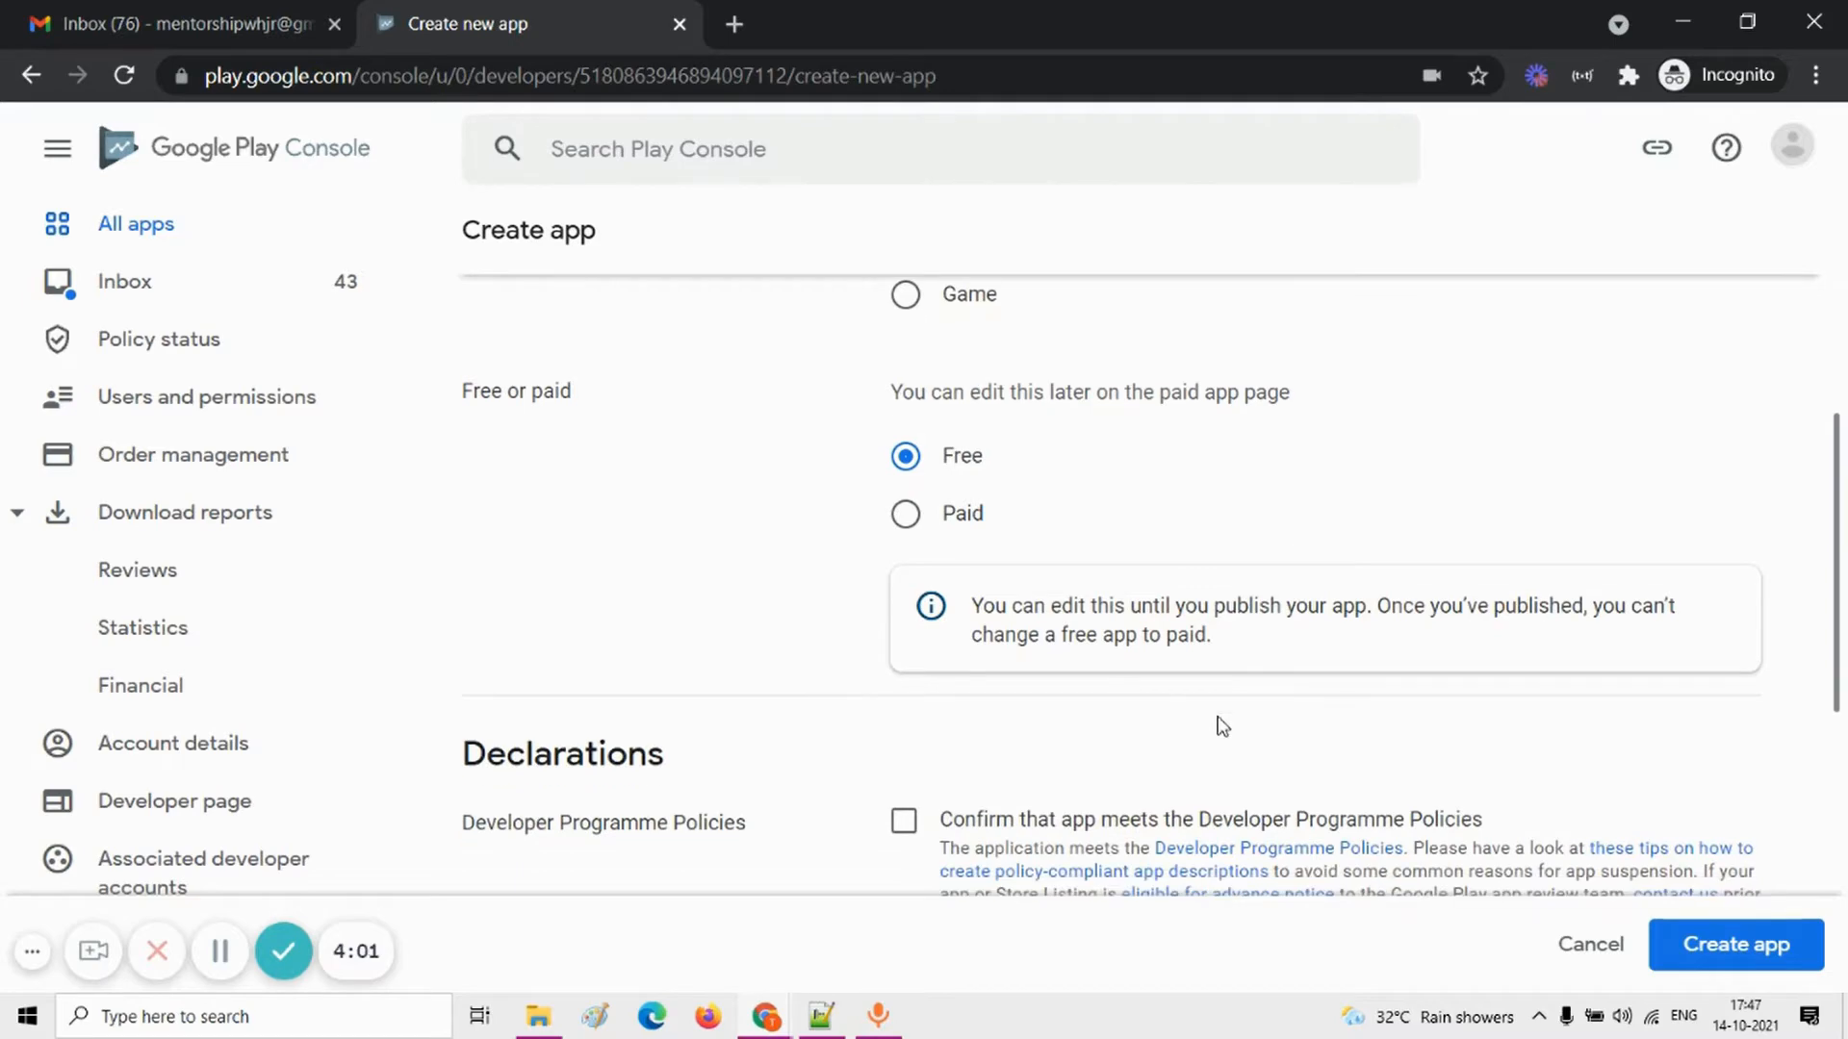
scroll(1220, 727, "down", 1)
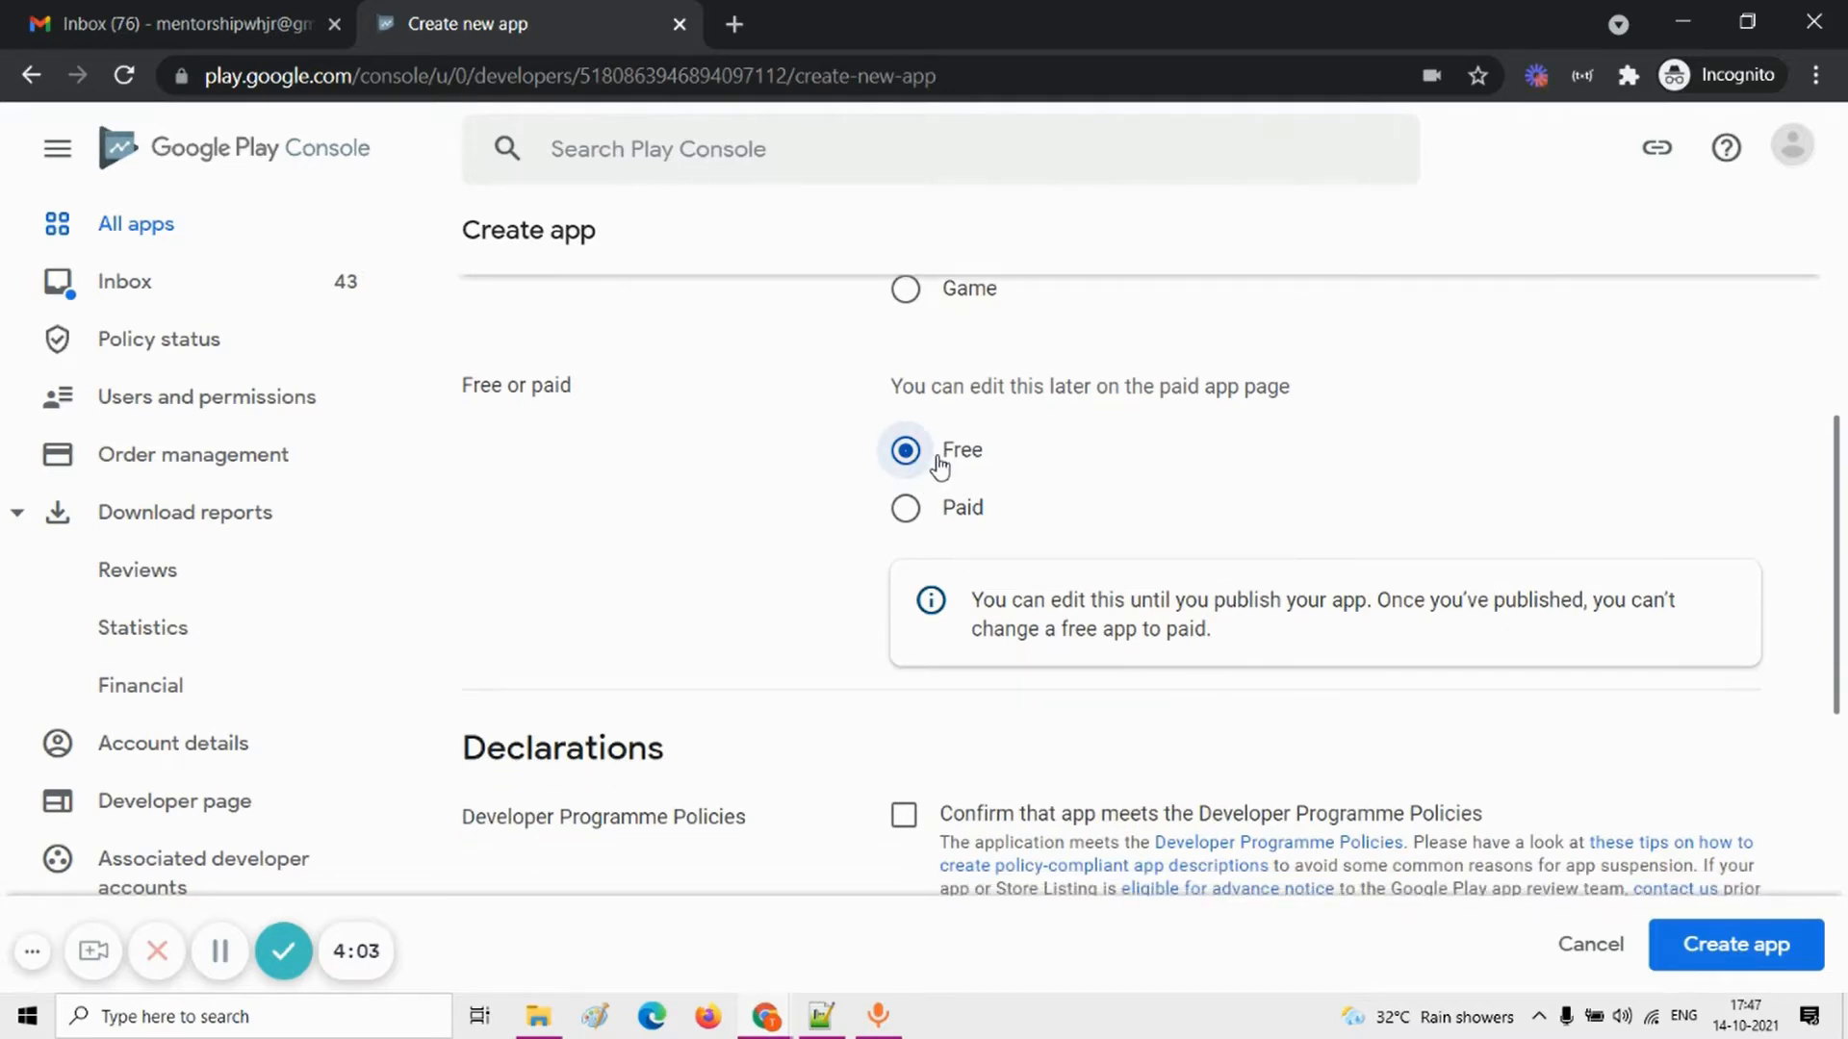
scroll(919, 470, "down", 3)
left_click(903, 568)
left_click(902, 759)
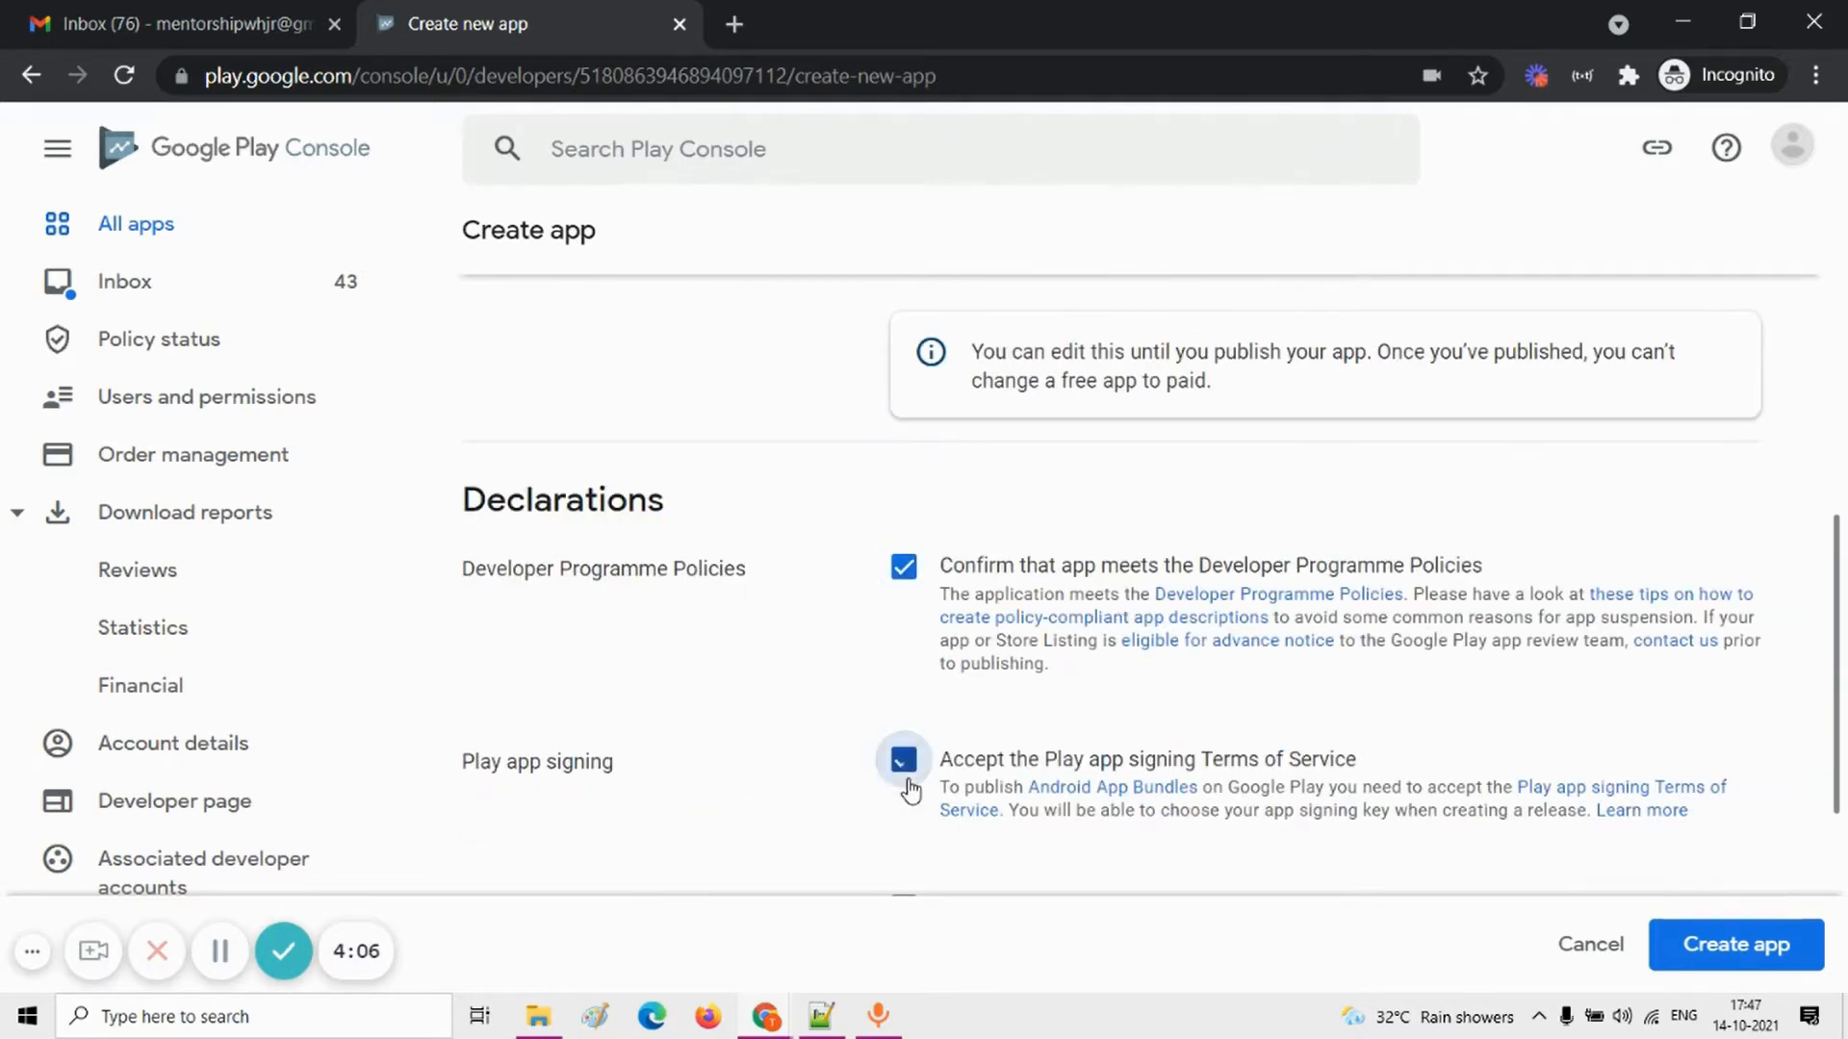
scroll(907, 758, "down", 4)
left_click(905, 494)
scroll(908, 504, "up", 5)
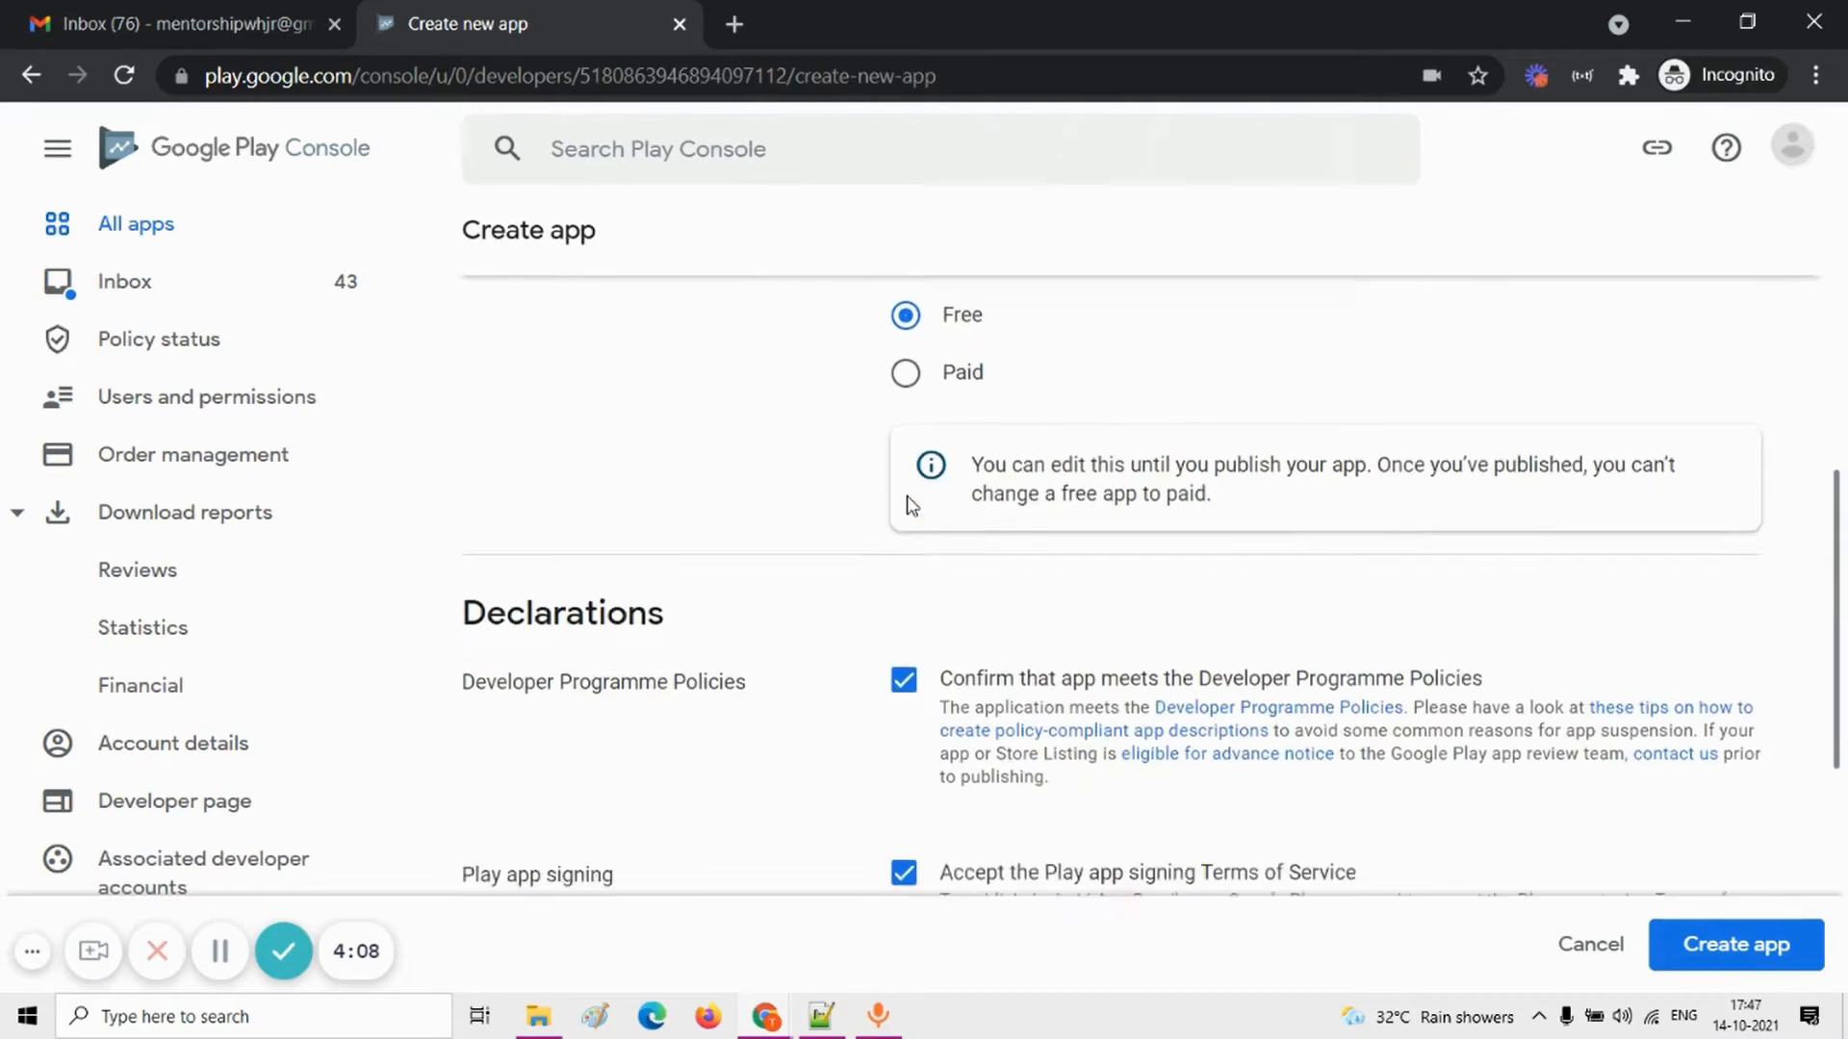
scroll(911, 503, "down", 3)
scroll(909, 506, "up", 6)
scroll(910, 505, "down", 8)
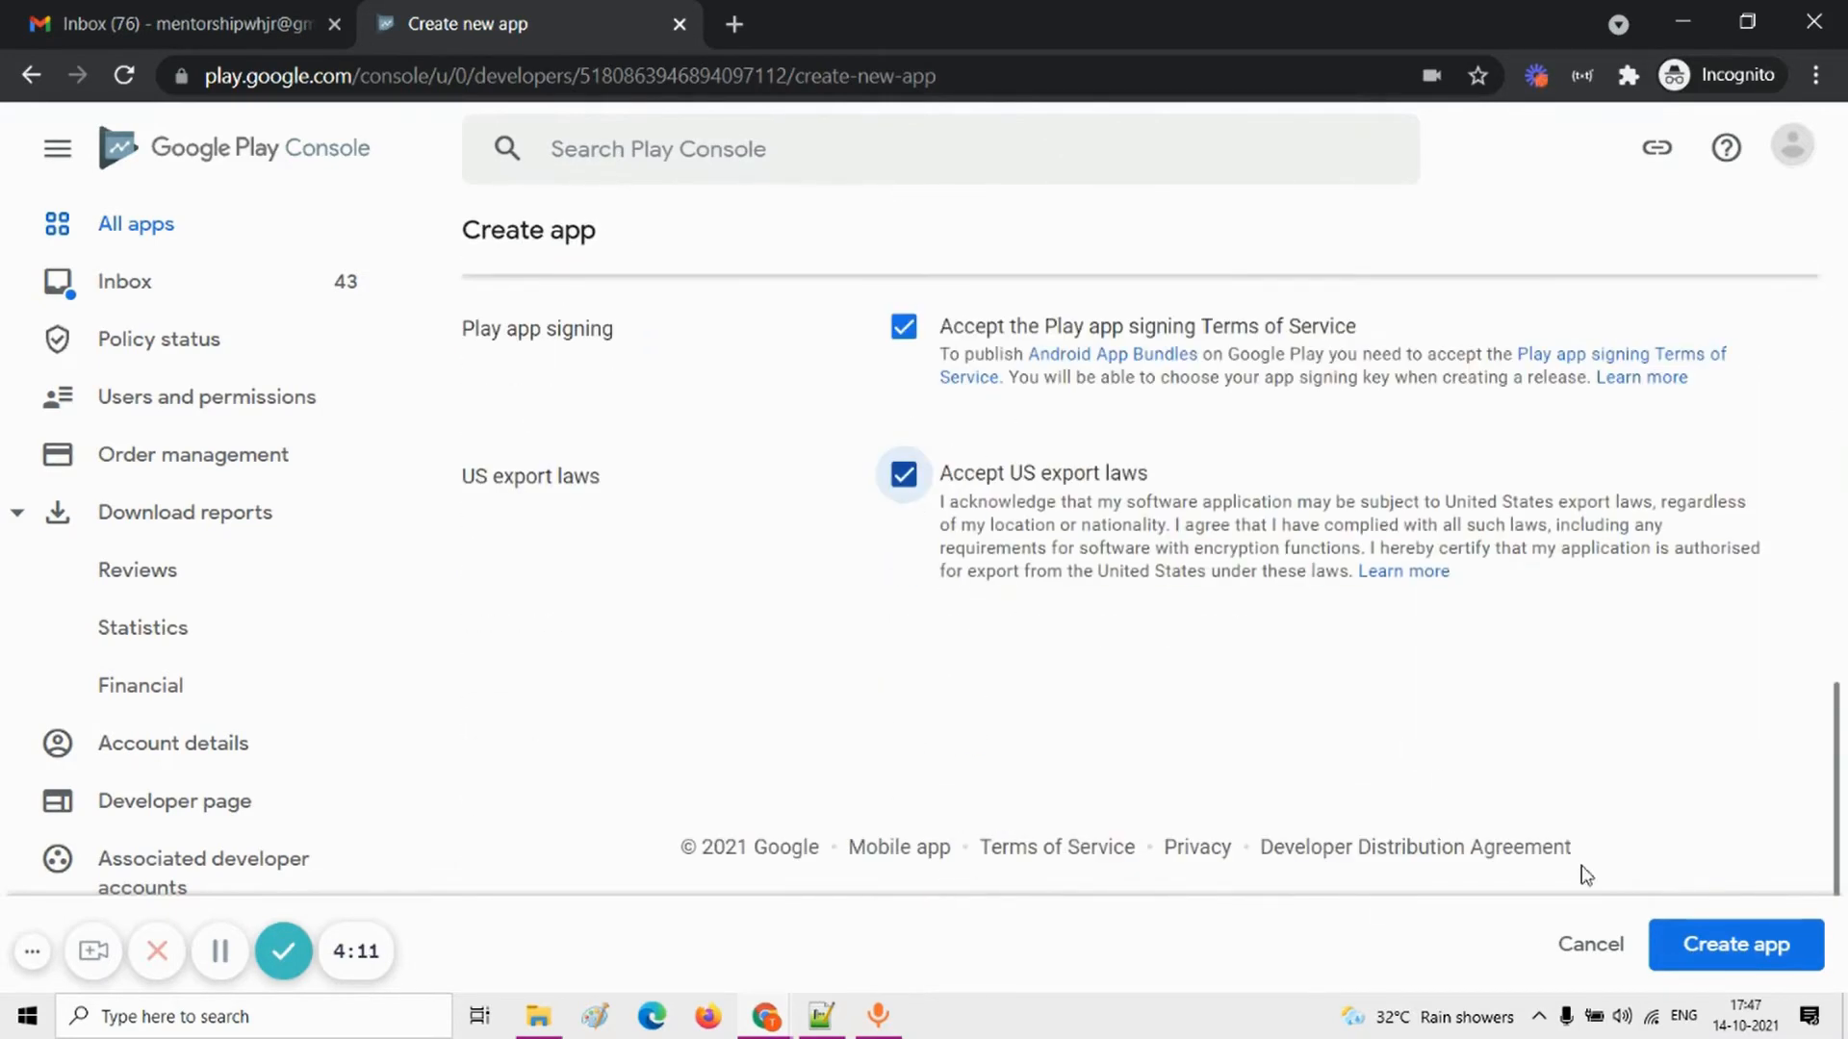
left_click(1671, 945)
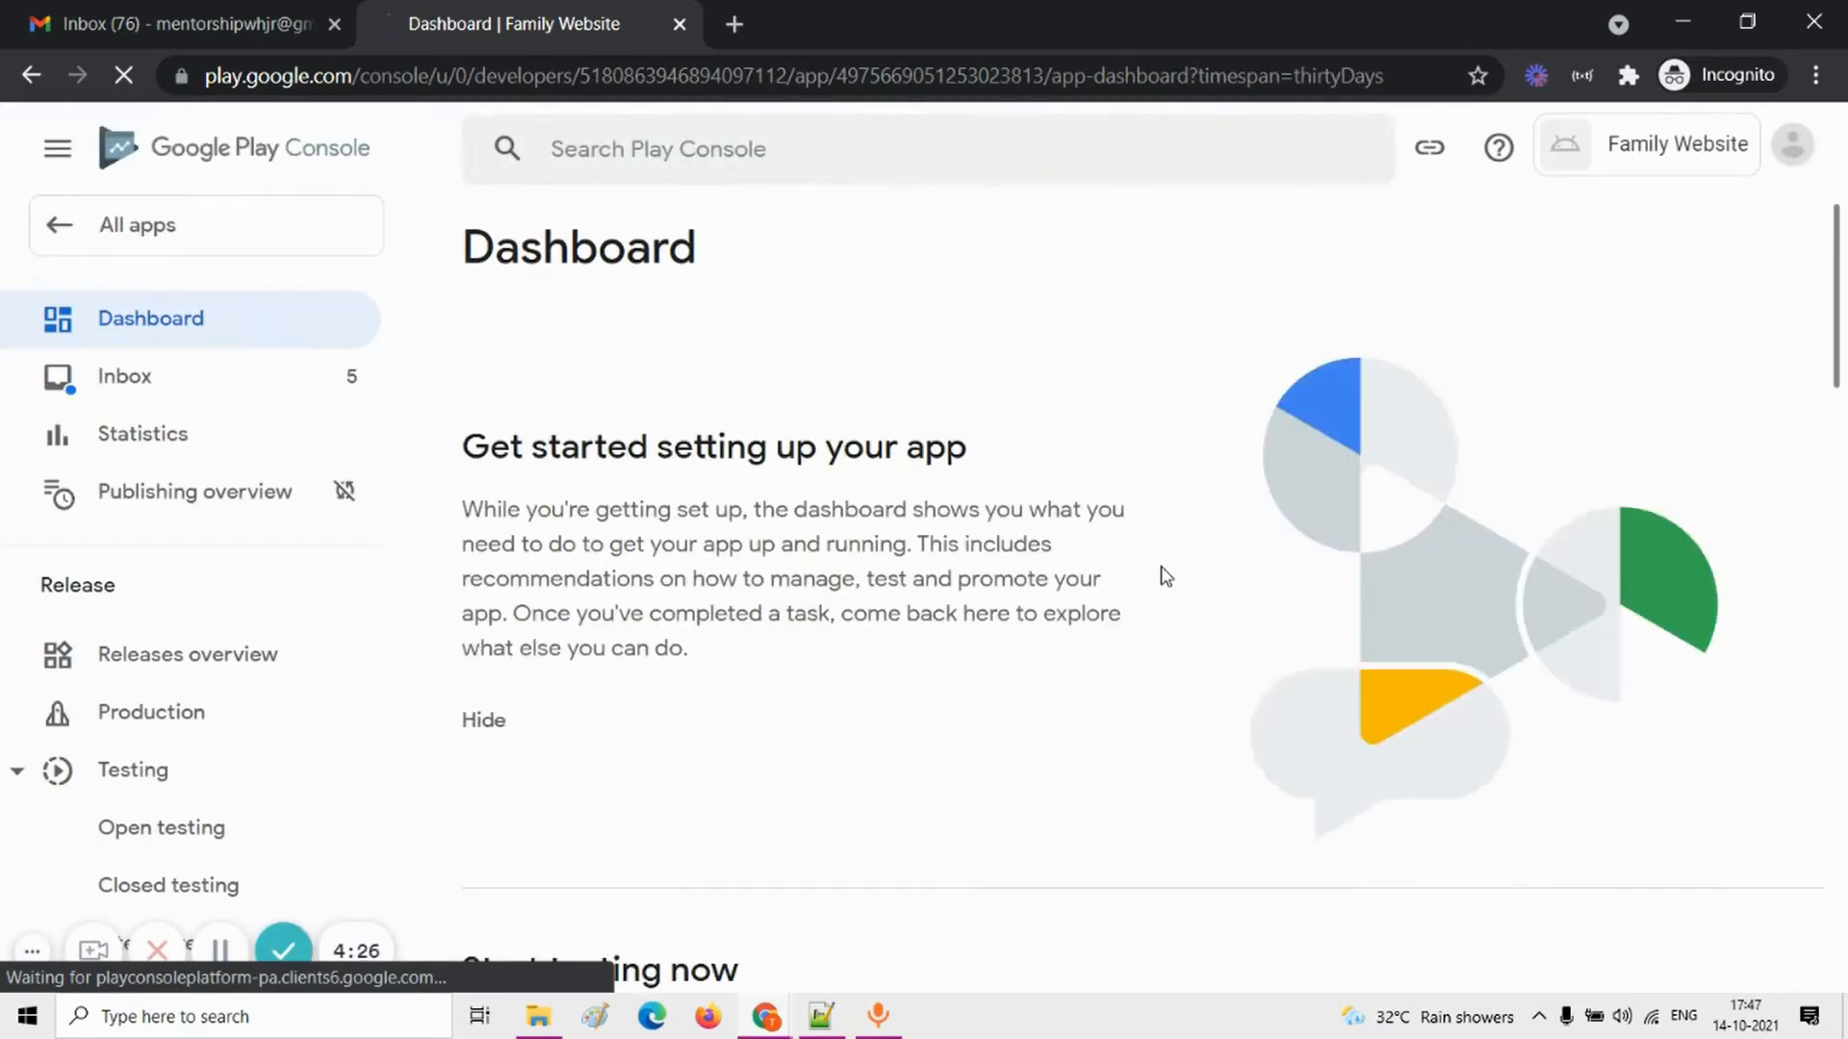
scroll(1164, 580, "down", 5)
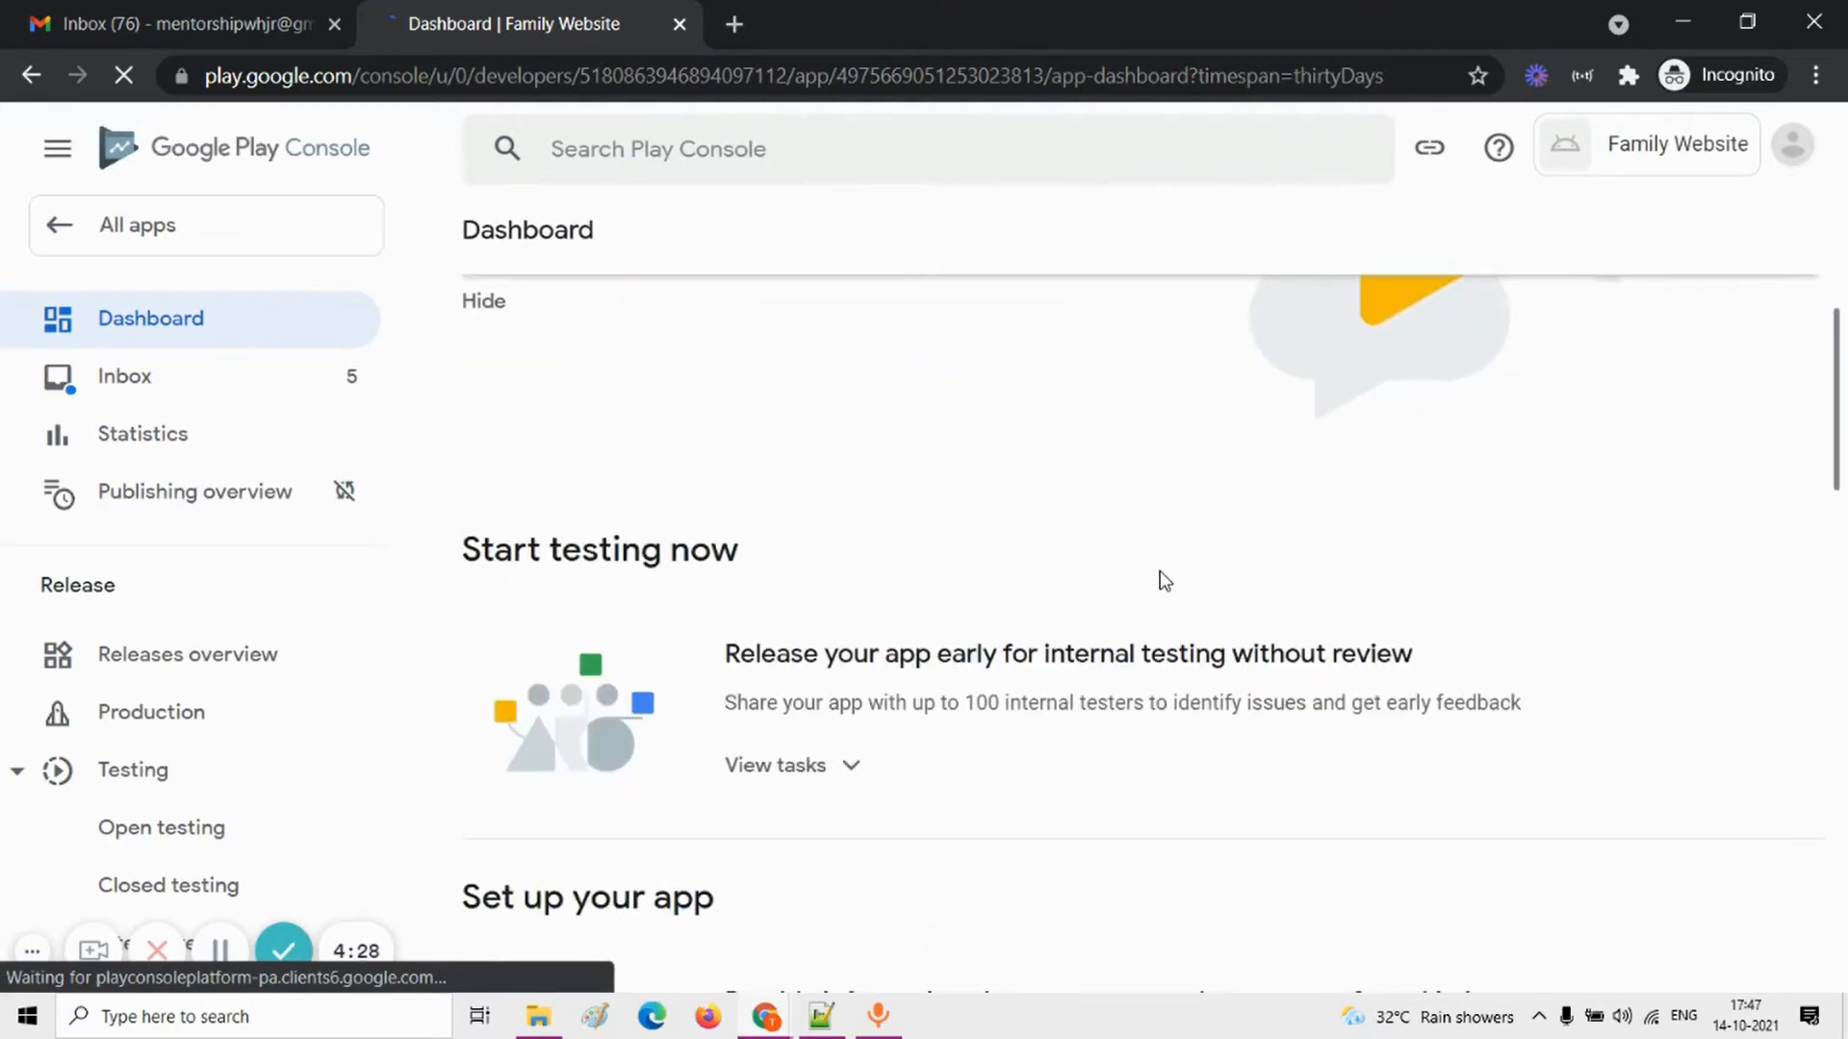
Step: Look over the new app's dashboard sections for testing, store listing setup and release
scroll(1165, 581, "down", 4)
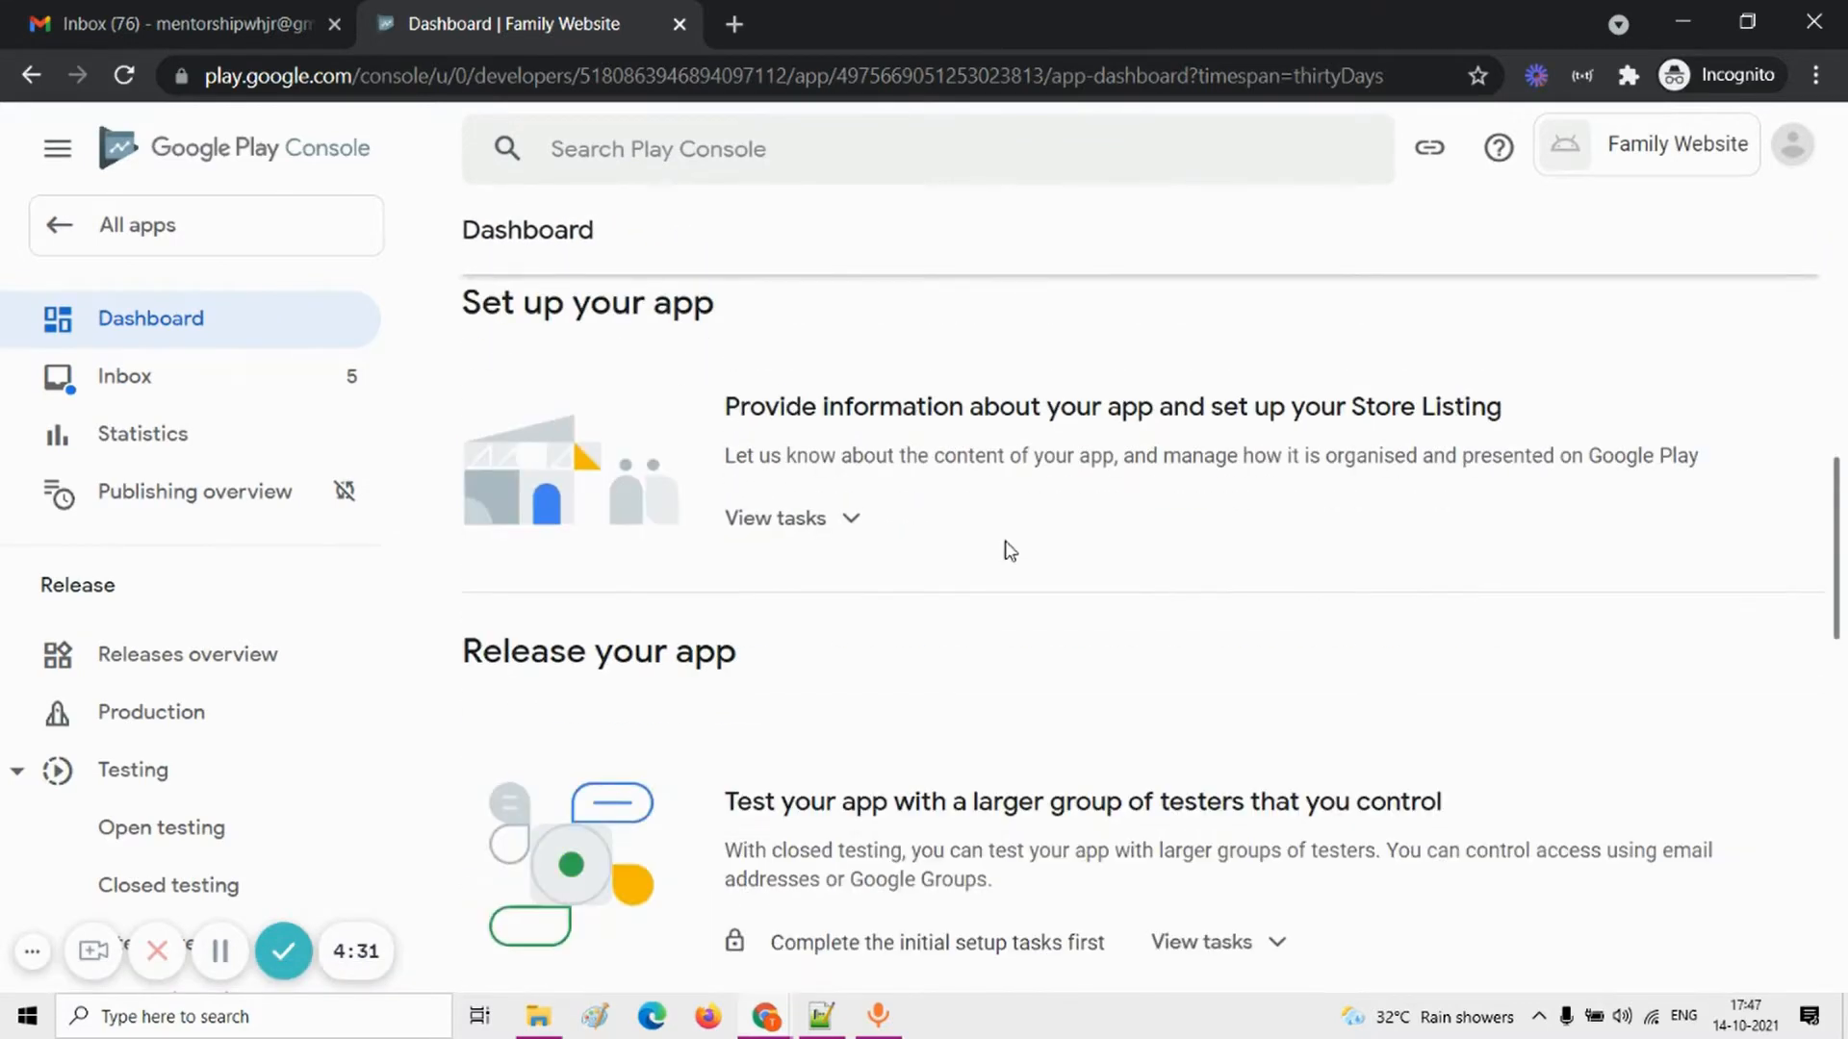
left_click(145, 318)
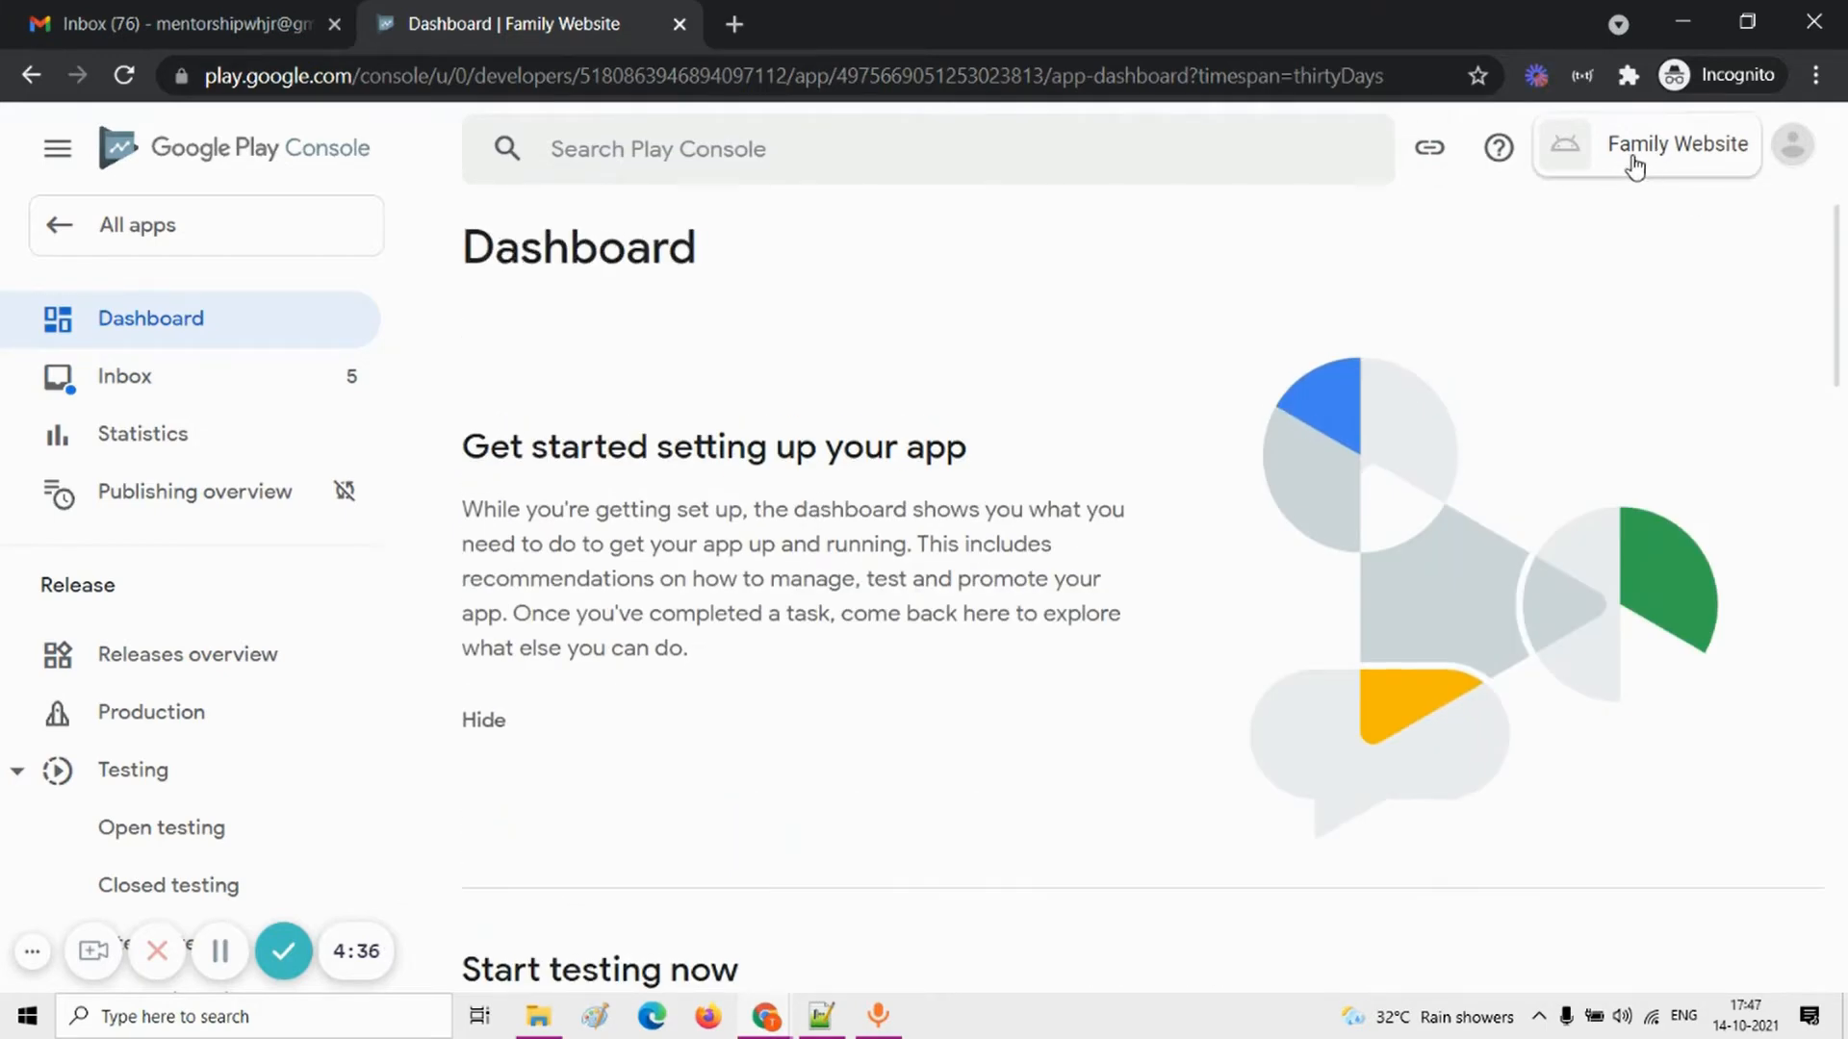
scroll(1035, 504, "down", 8)
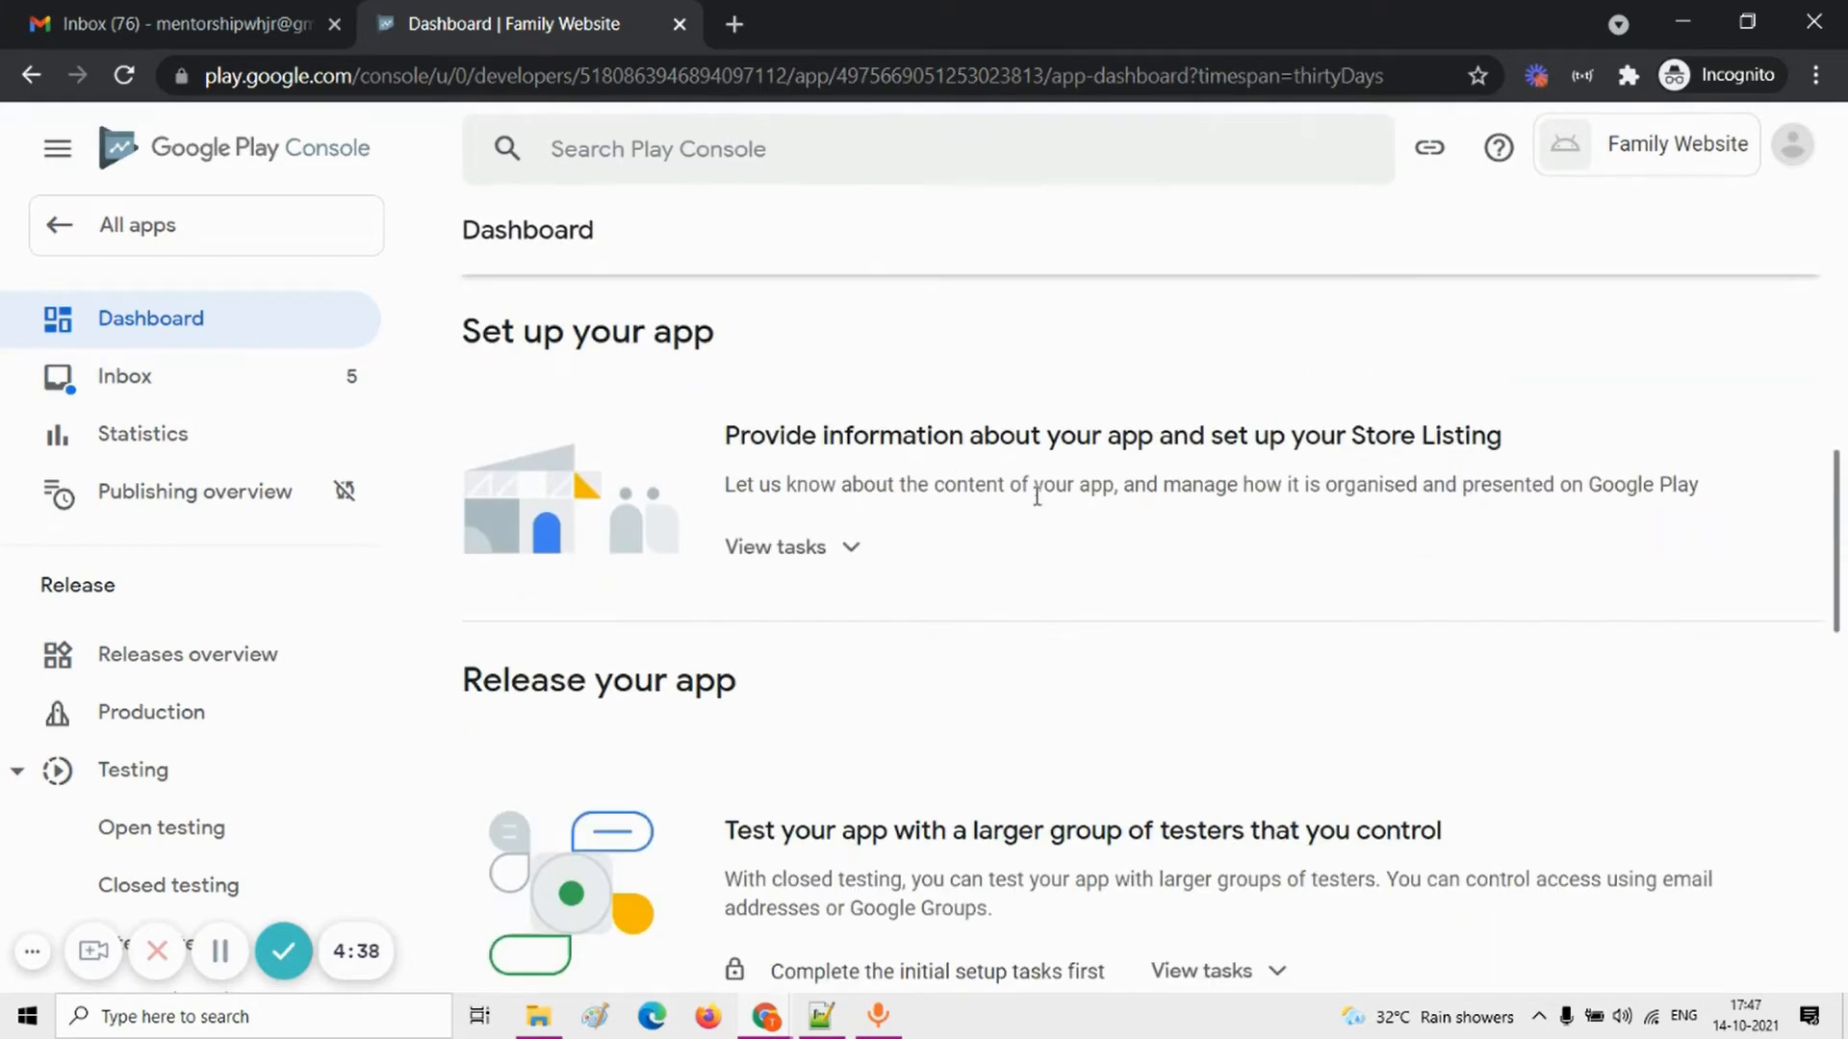
scroll(1037, 495, "up", 10)
scroll(529, 320, "down", 4)
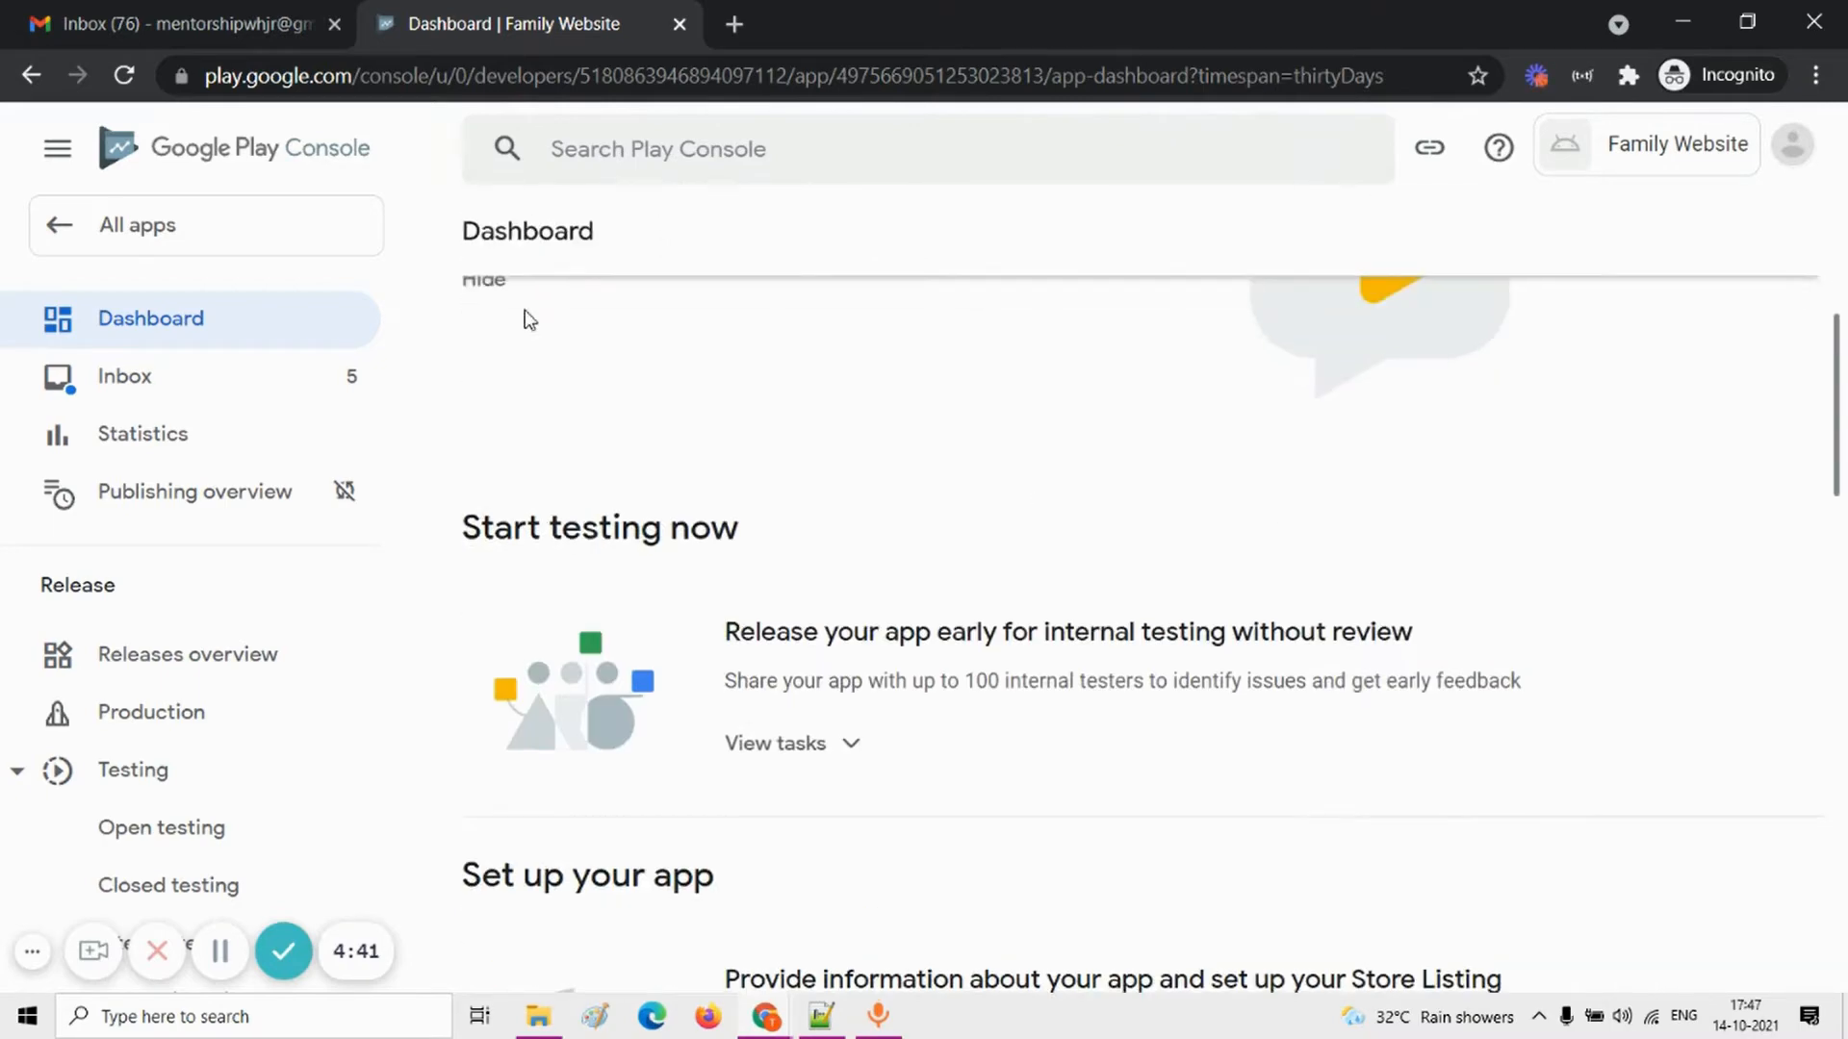
Step: Go to the list of all apps and reopen the Family Website draft from it
left_click(142, 227)
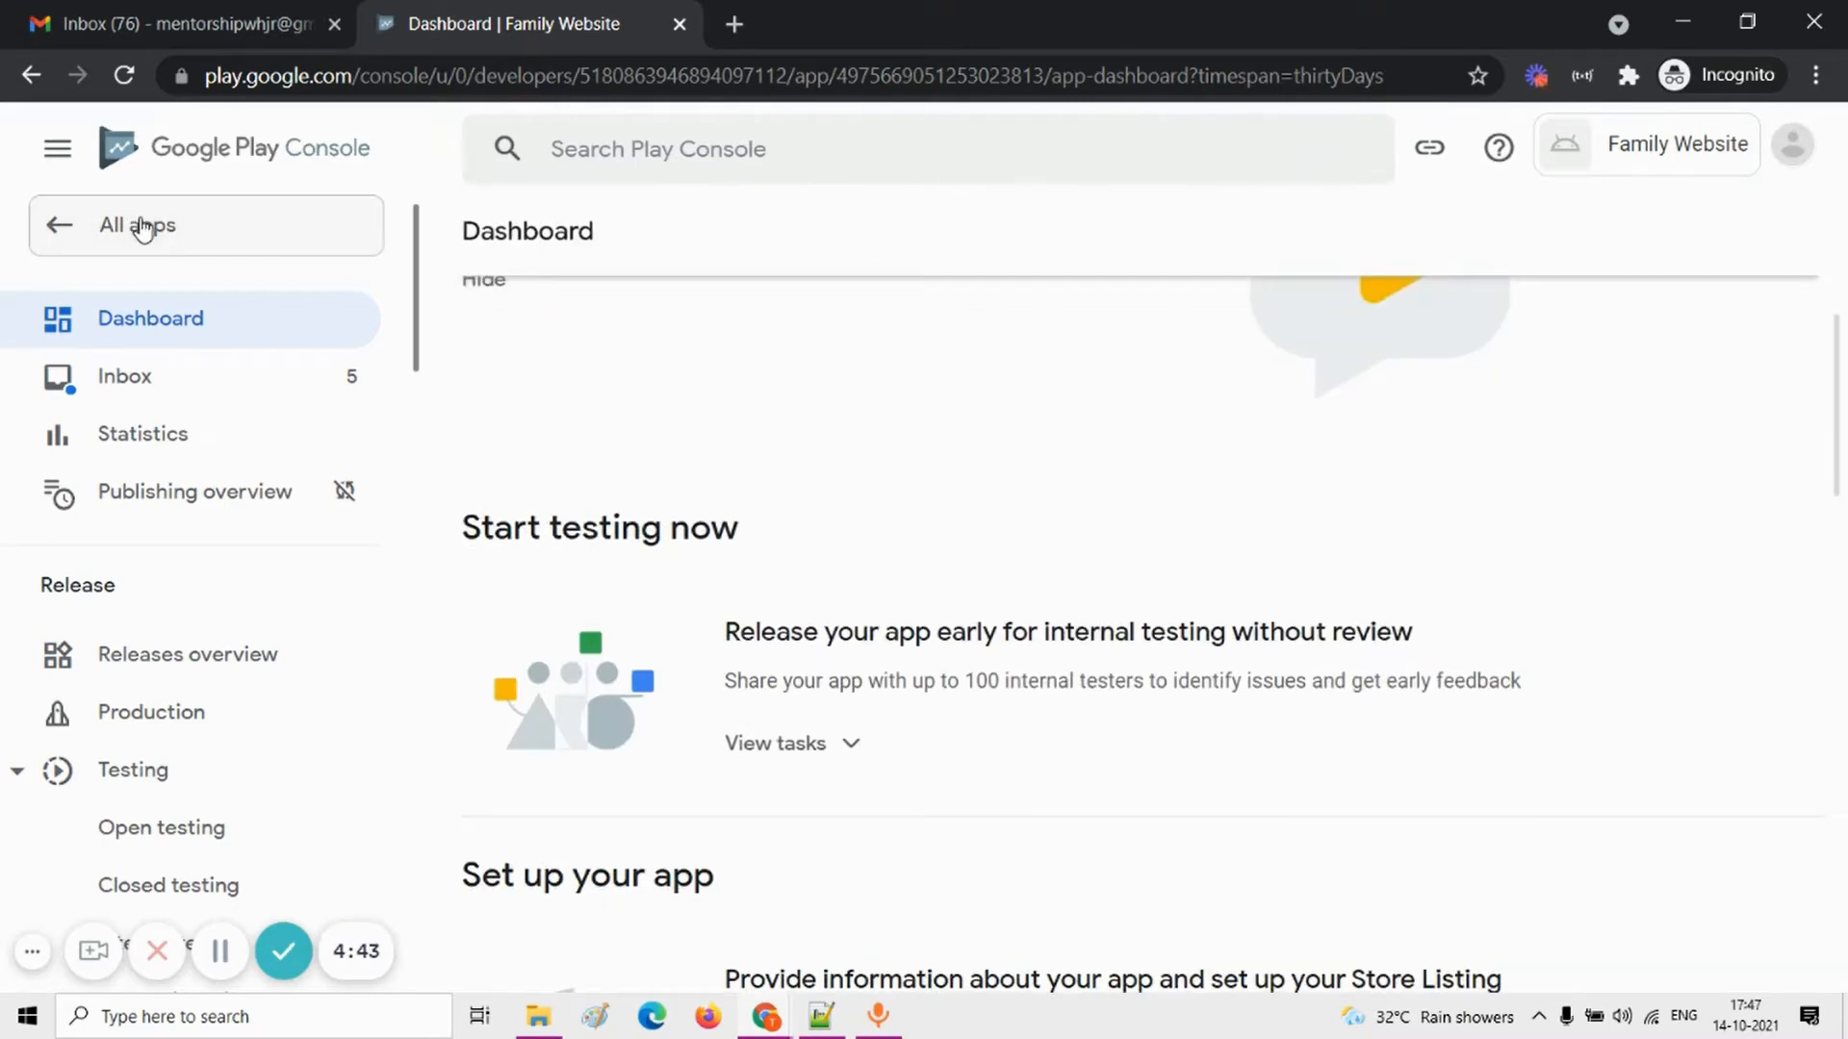
left_click(198, 232)
left_click(166, 239)
scroll(784, 741, "down", 3)
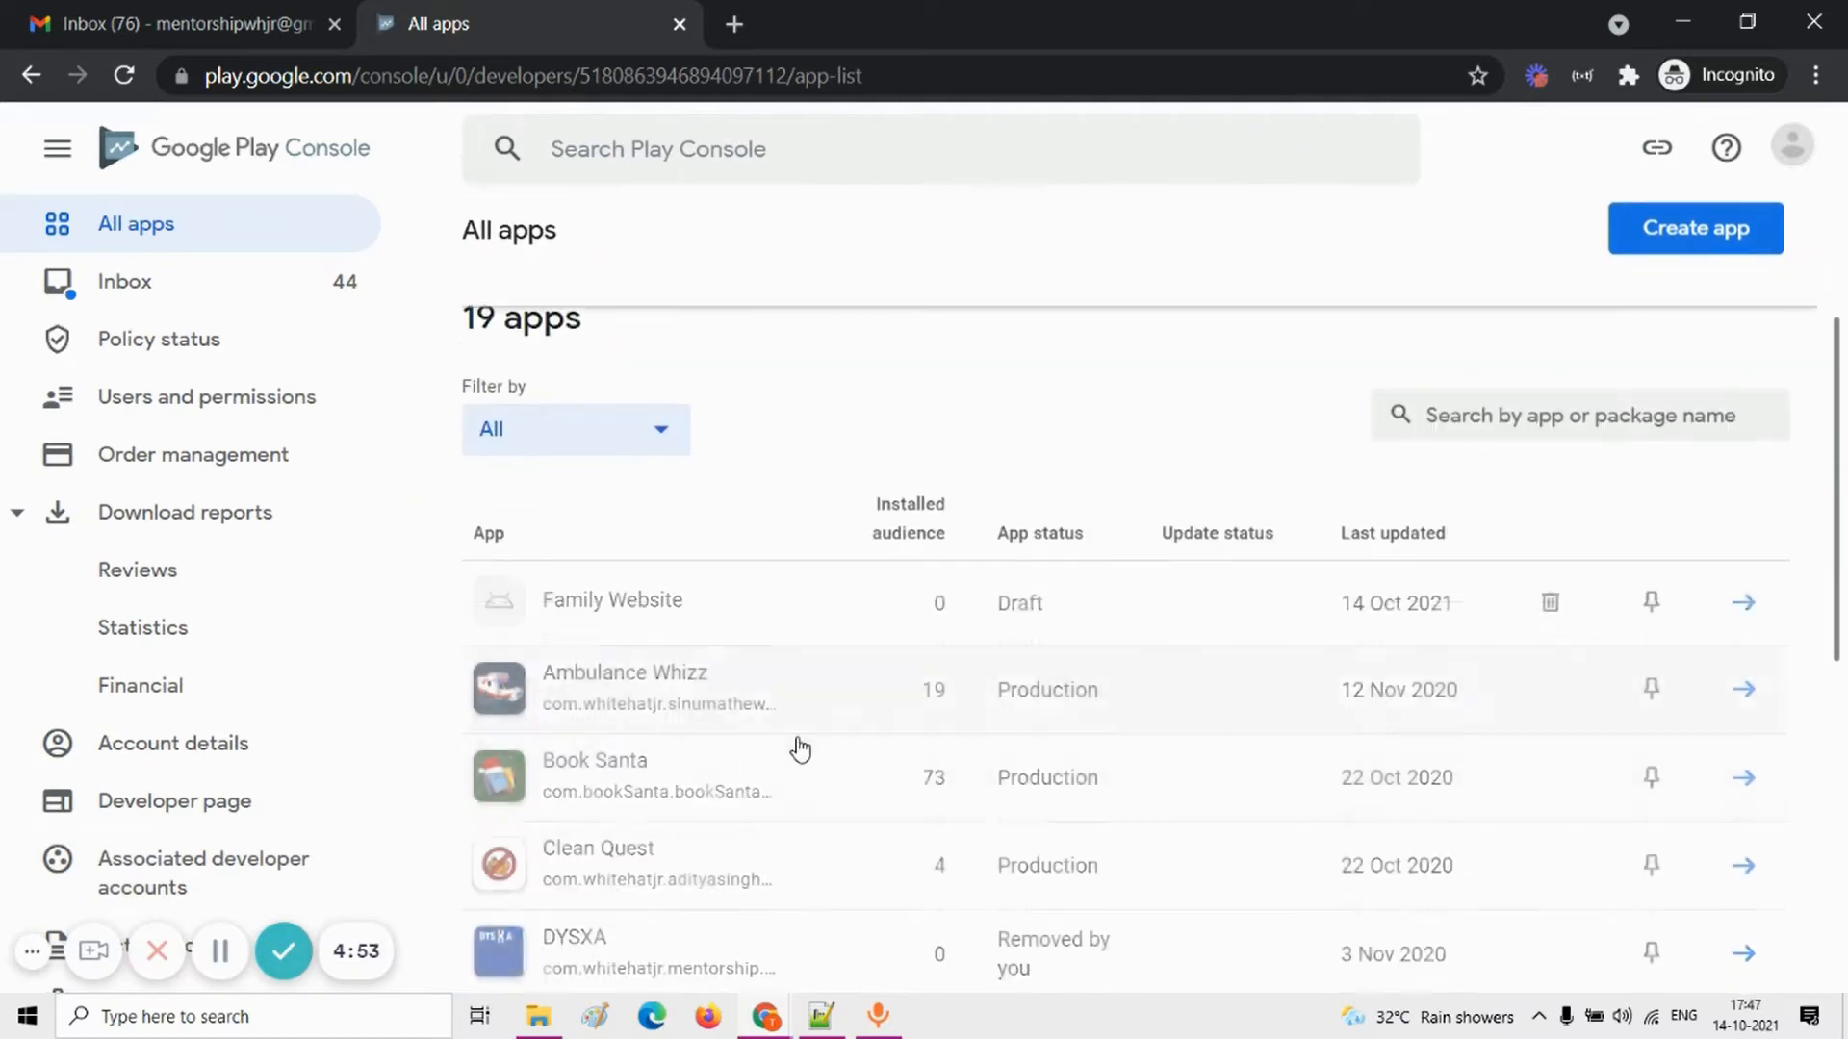
left_click(640, 606)
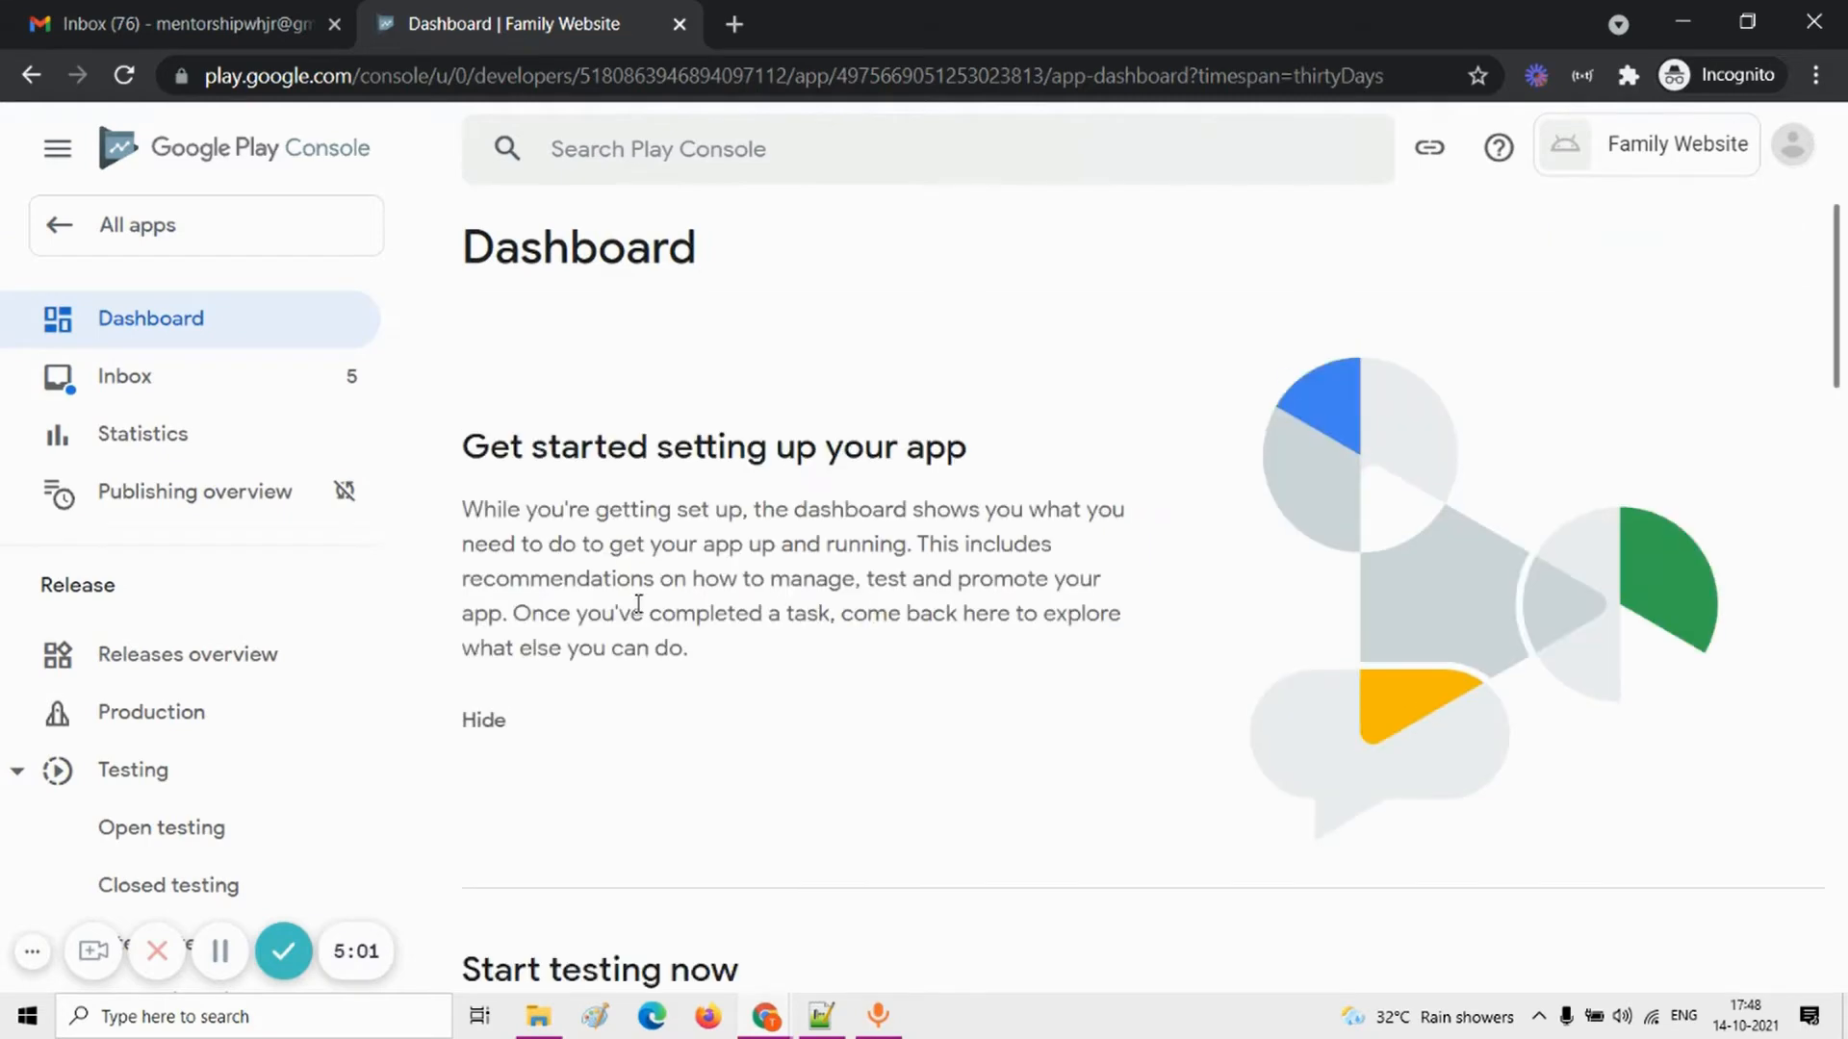
Step: Examine the Family Website dashboard from the getting-started introduction through the testing, setup and publishing sections
scroll(828, 625, "down", 1)
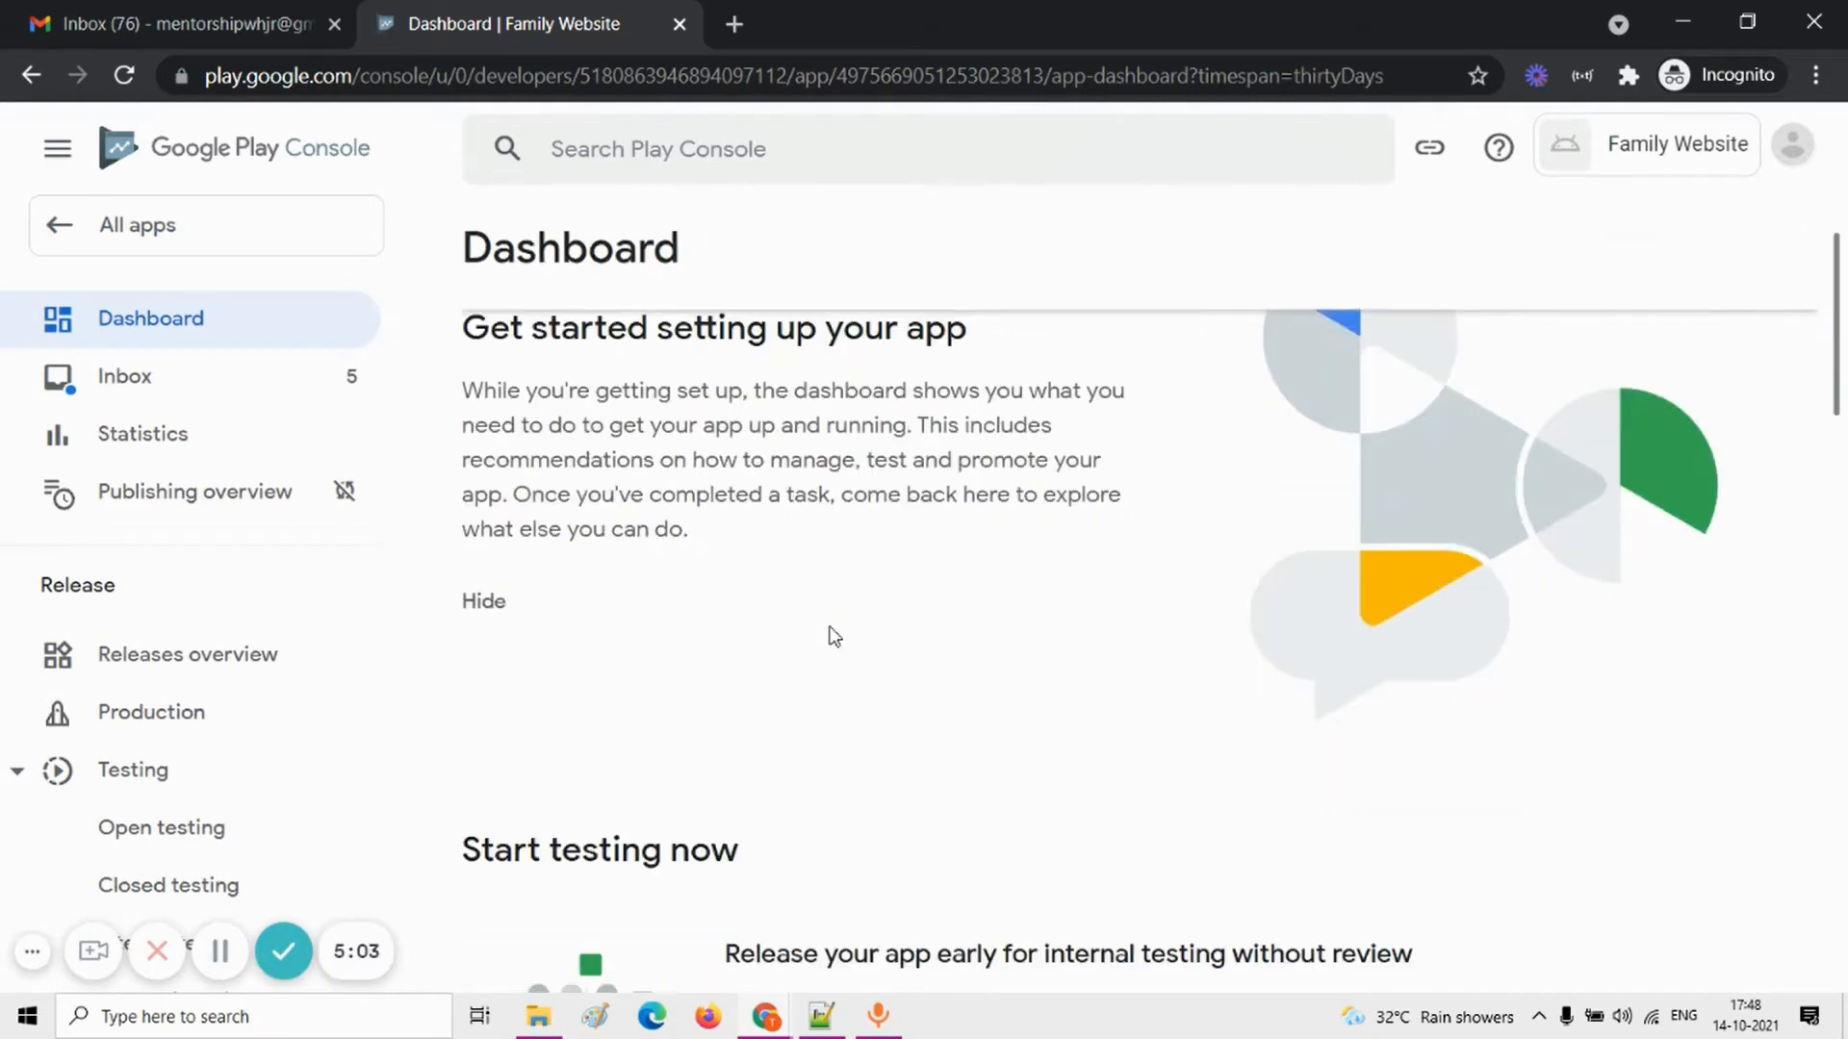
scroll(776, 718, "down", 2)
scroll(783, 718, "down", 15)
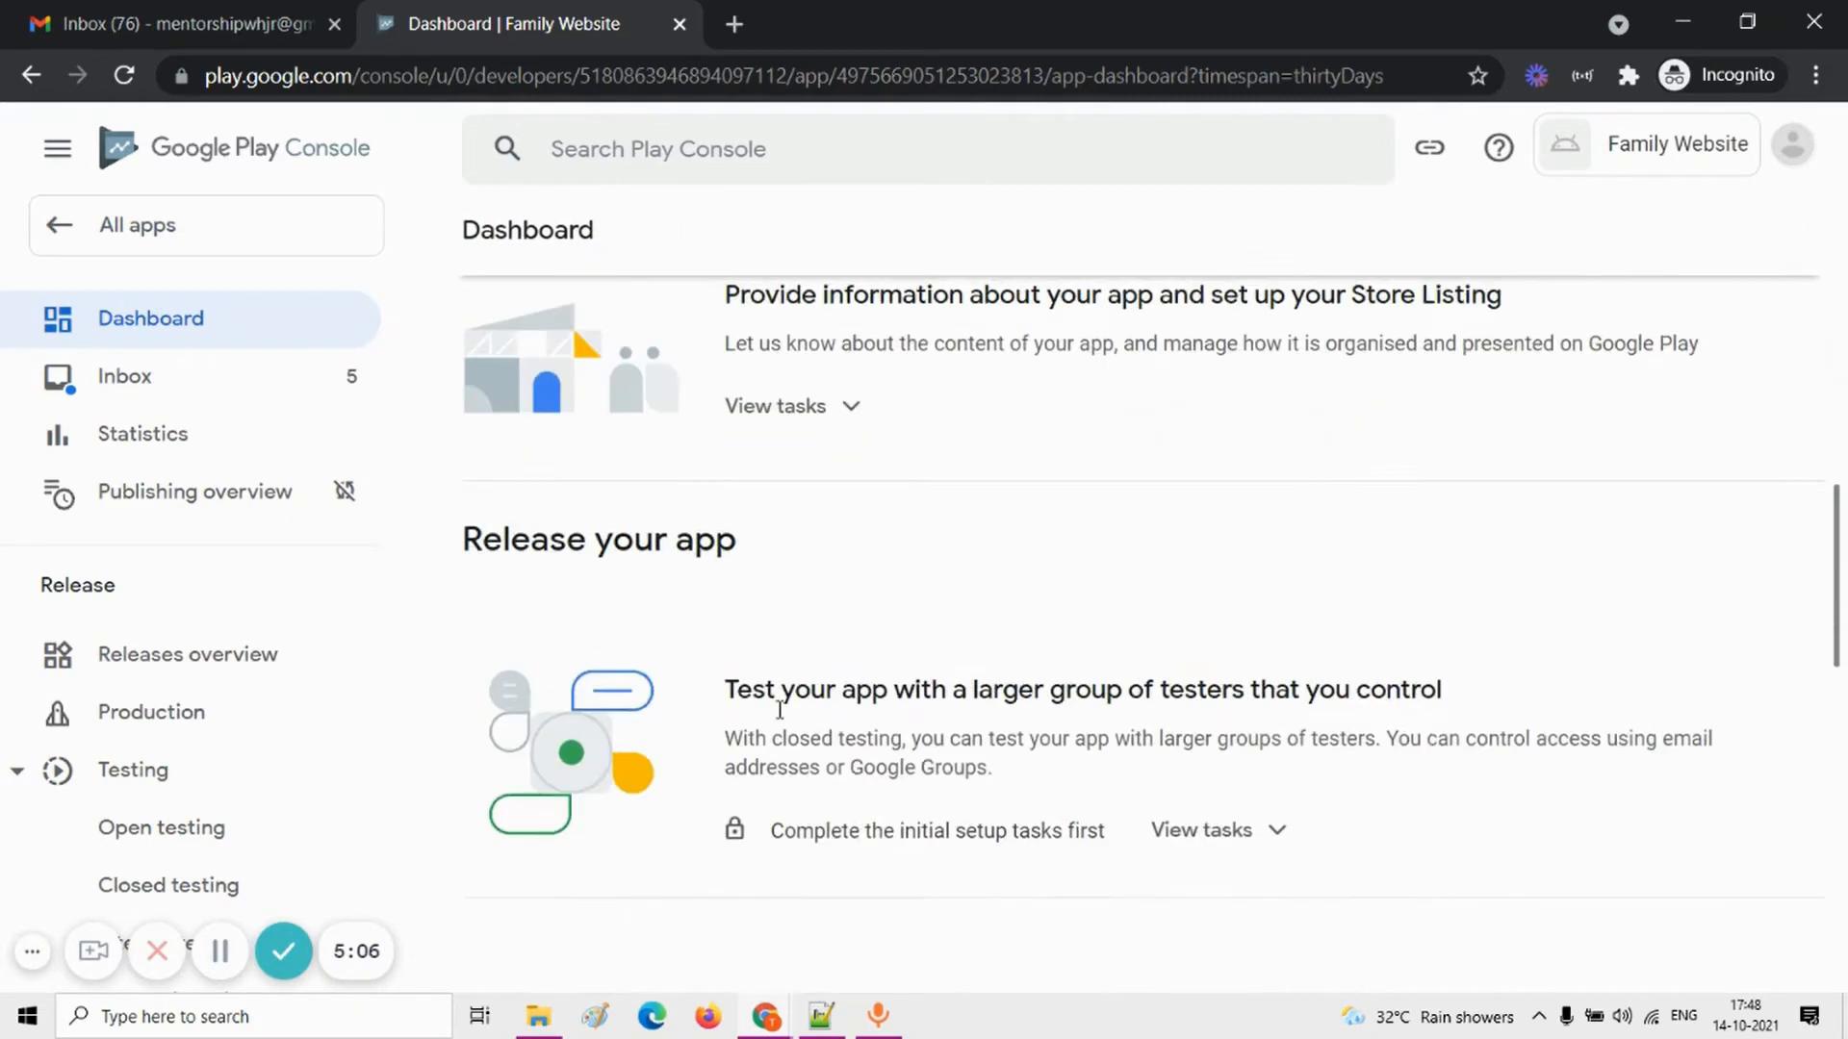
scroll(777, 712, "up", 4)
scroll(779, 712, "up", 10)
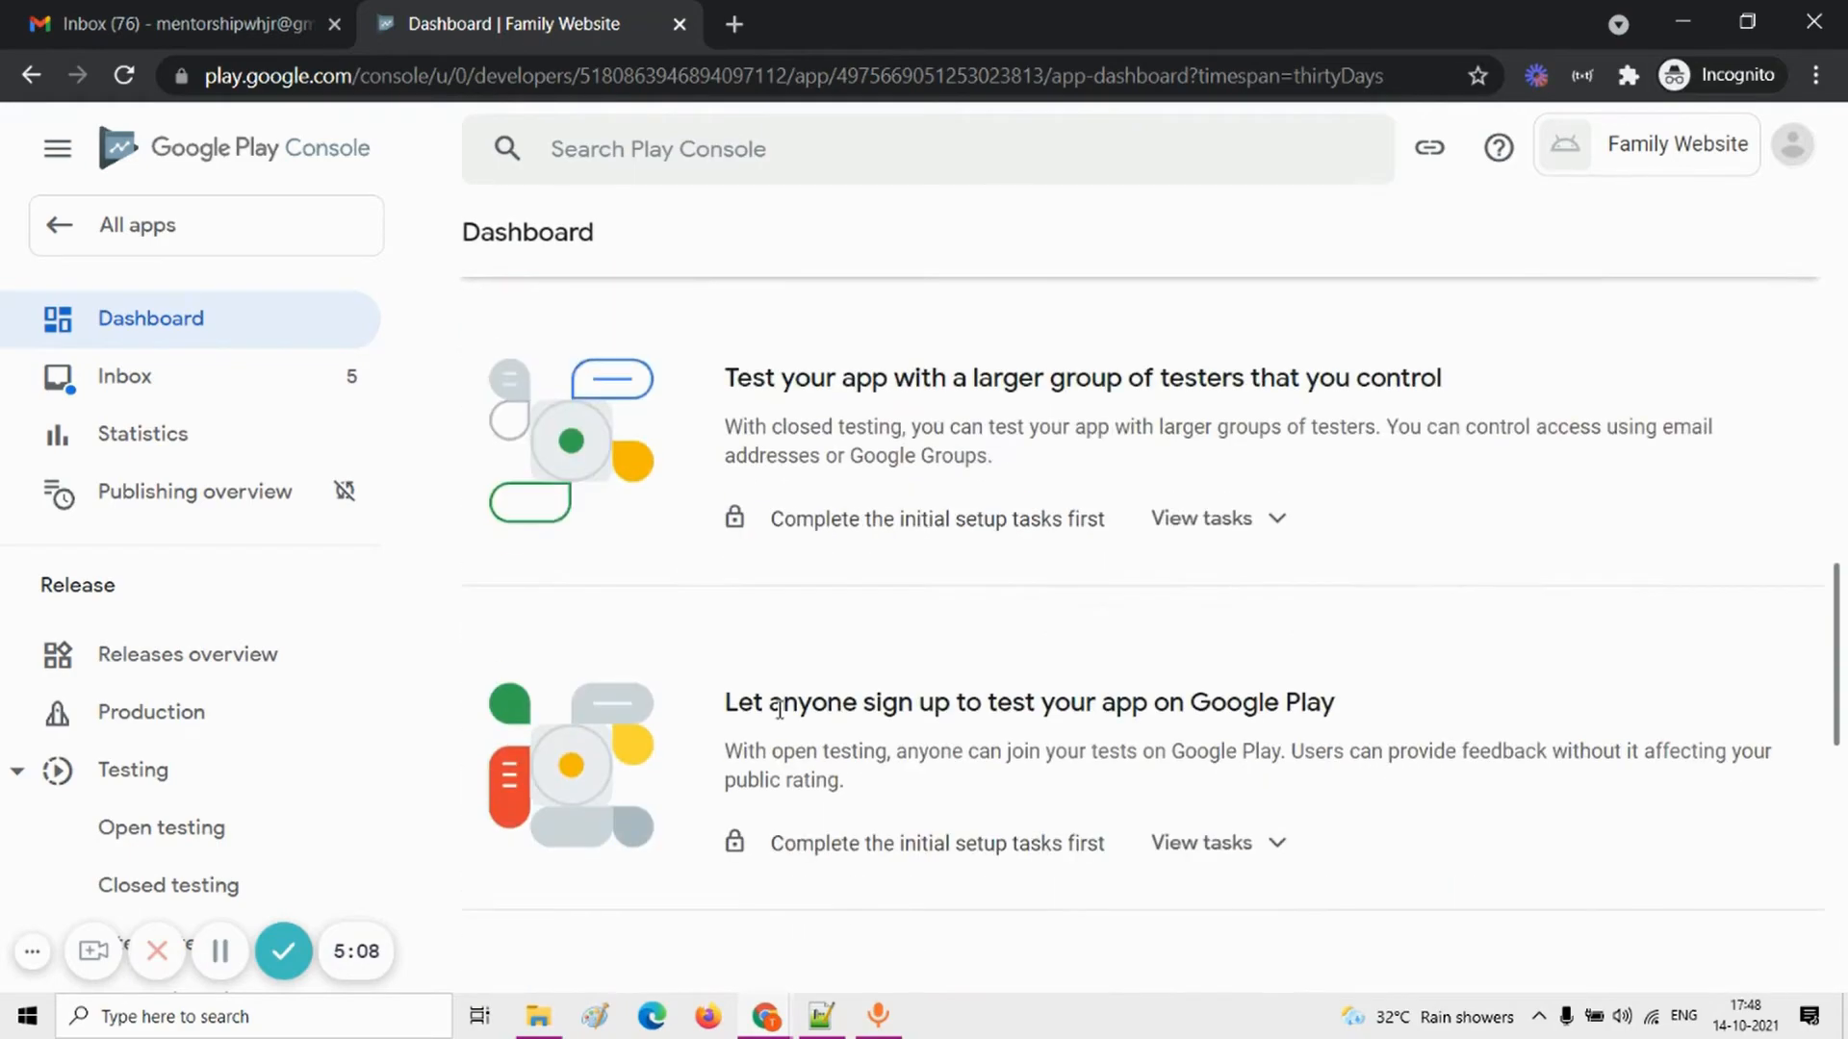
scroll(783, 720, "down", 7)
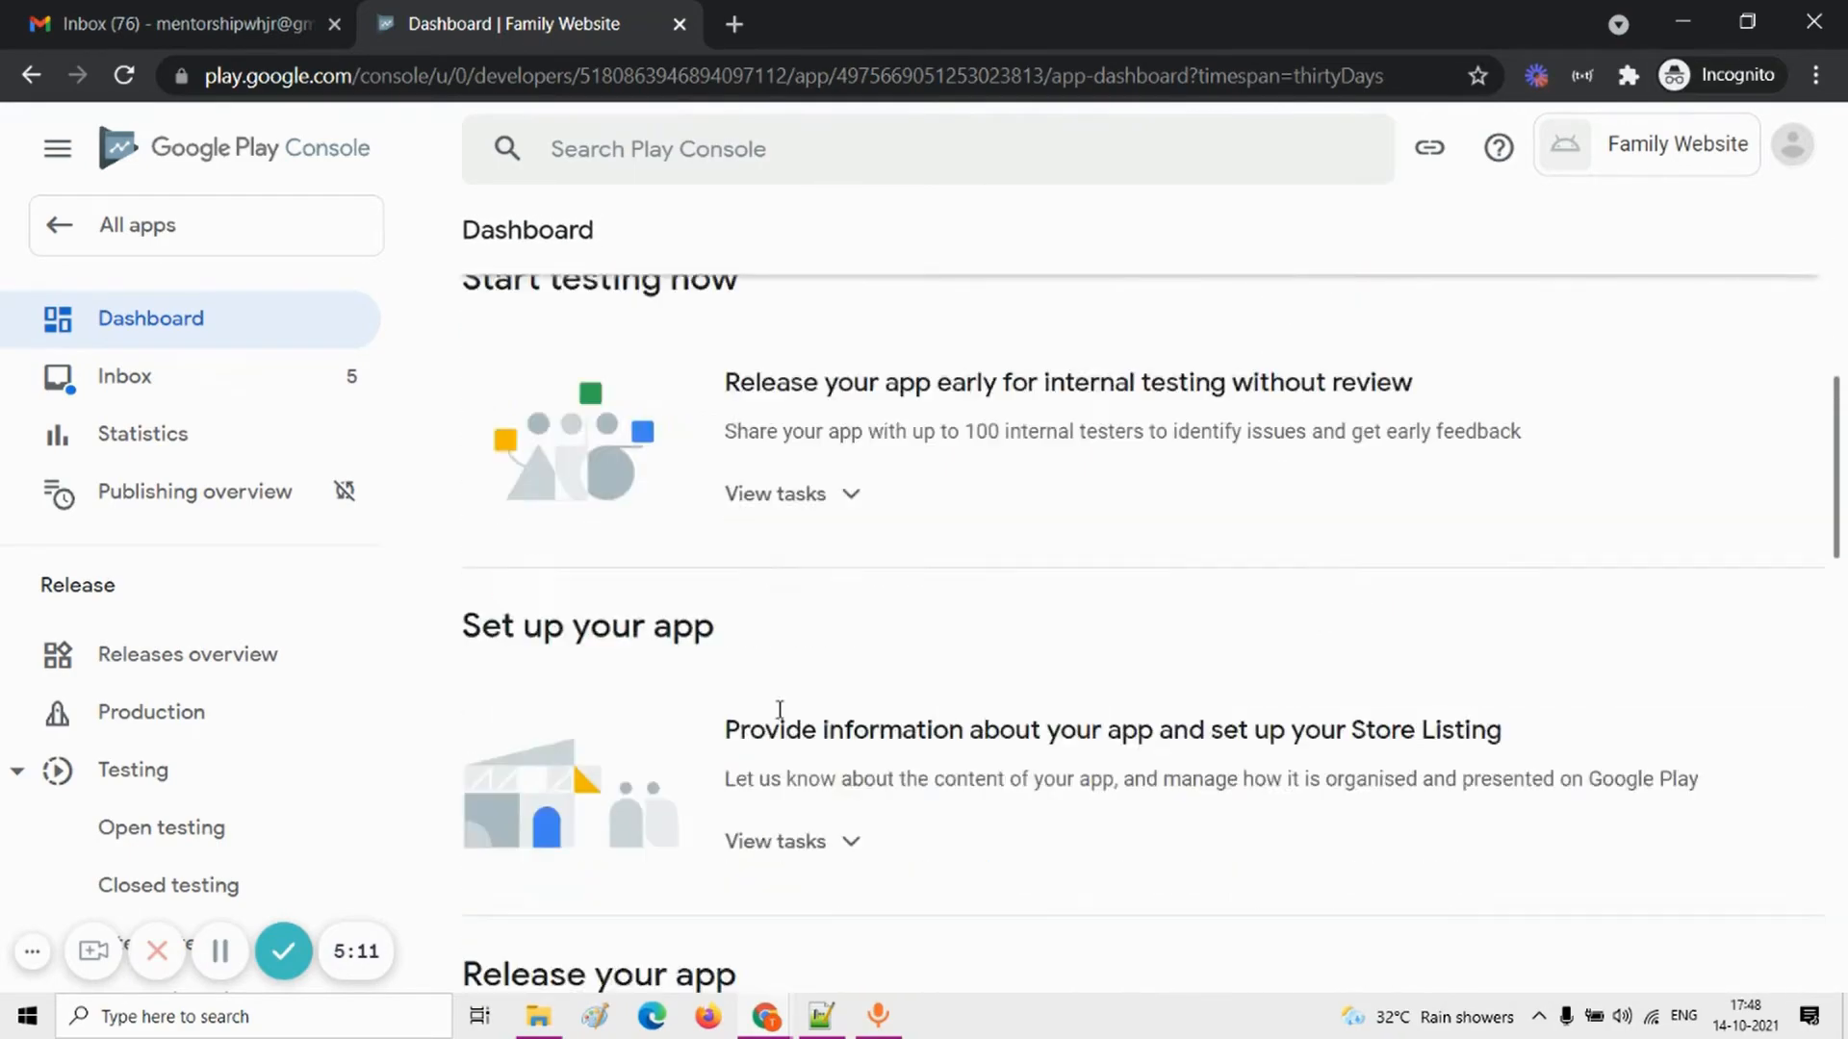
scroll(782, 720, "up", 2)
scroll(783, 720, "down", 2)
scroll(782, 720, "down", 6)
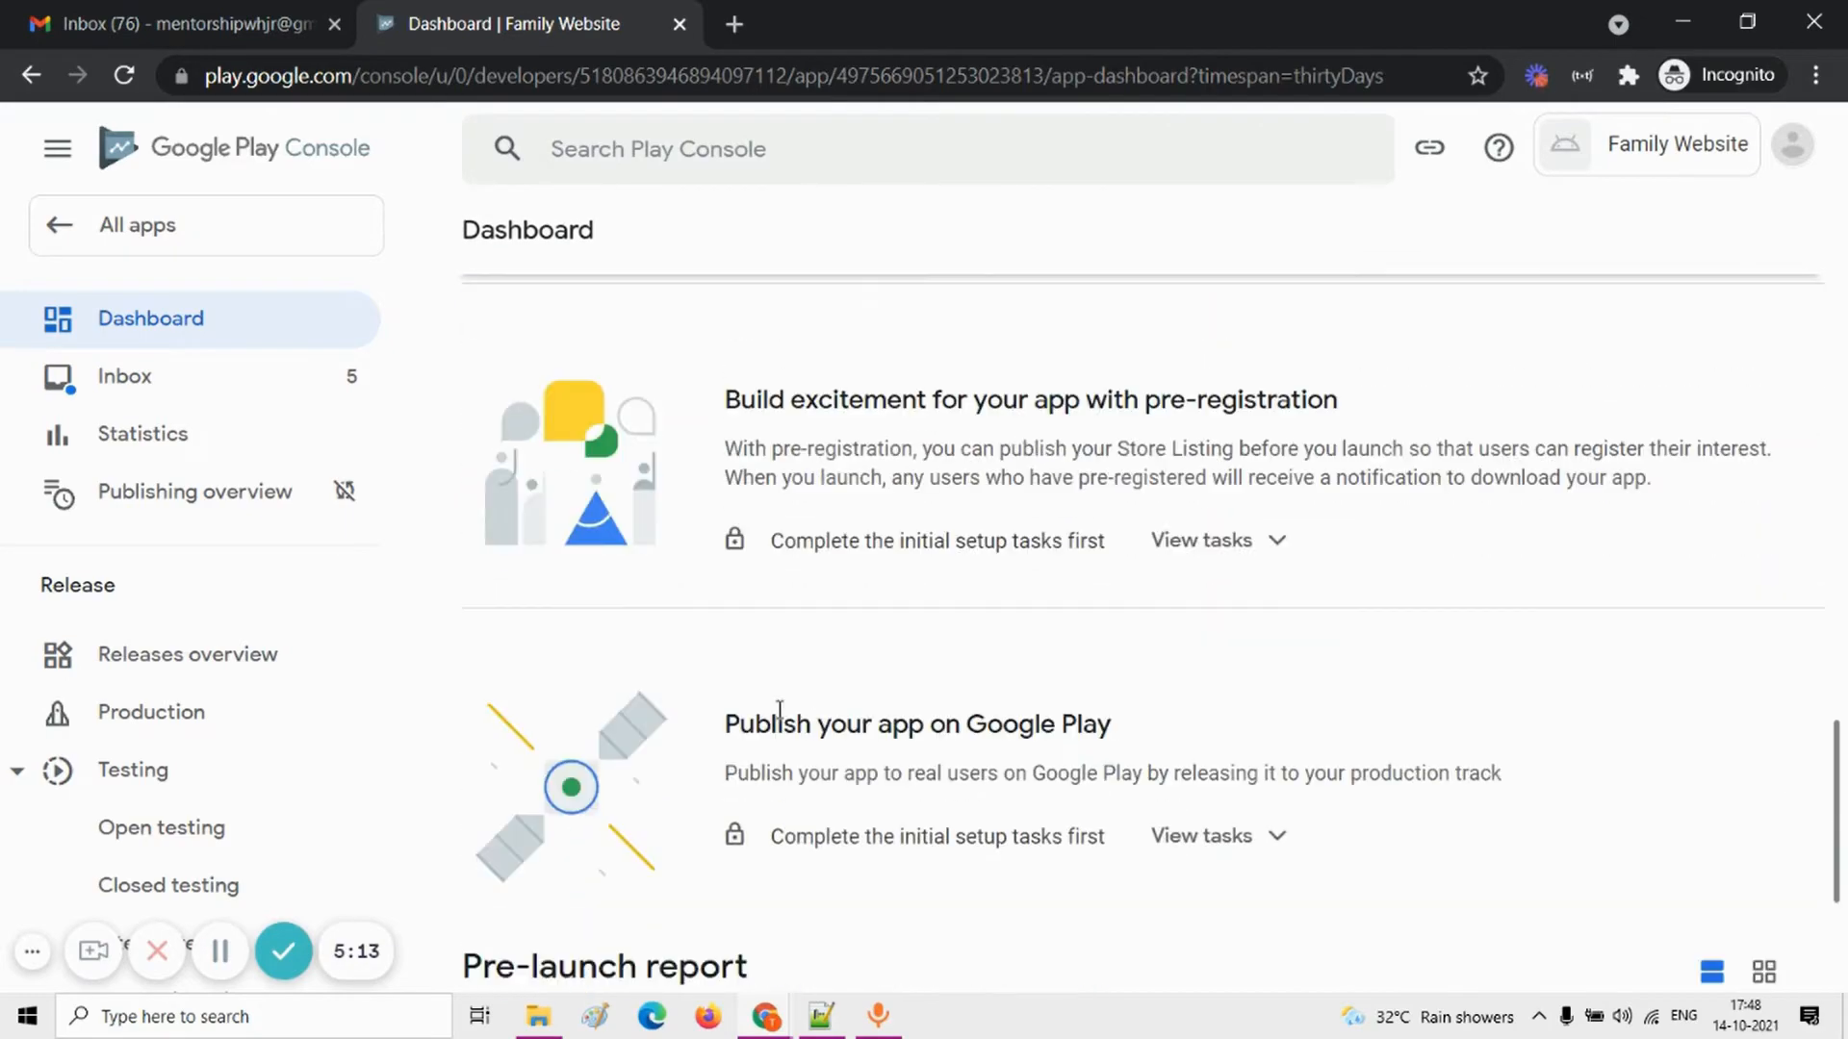
Step: Reduce the browser page zoom to 80% so more of the dashboard fits on screen
left_click(1816, 75)
left_click(1632, 314)
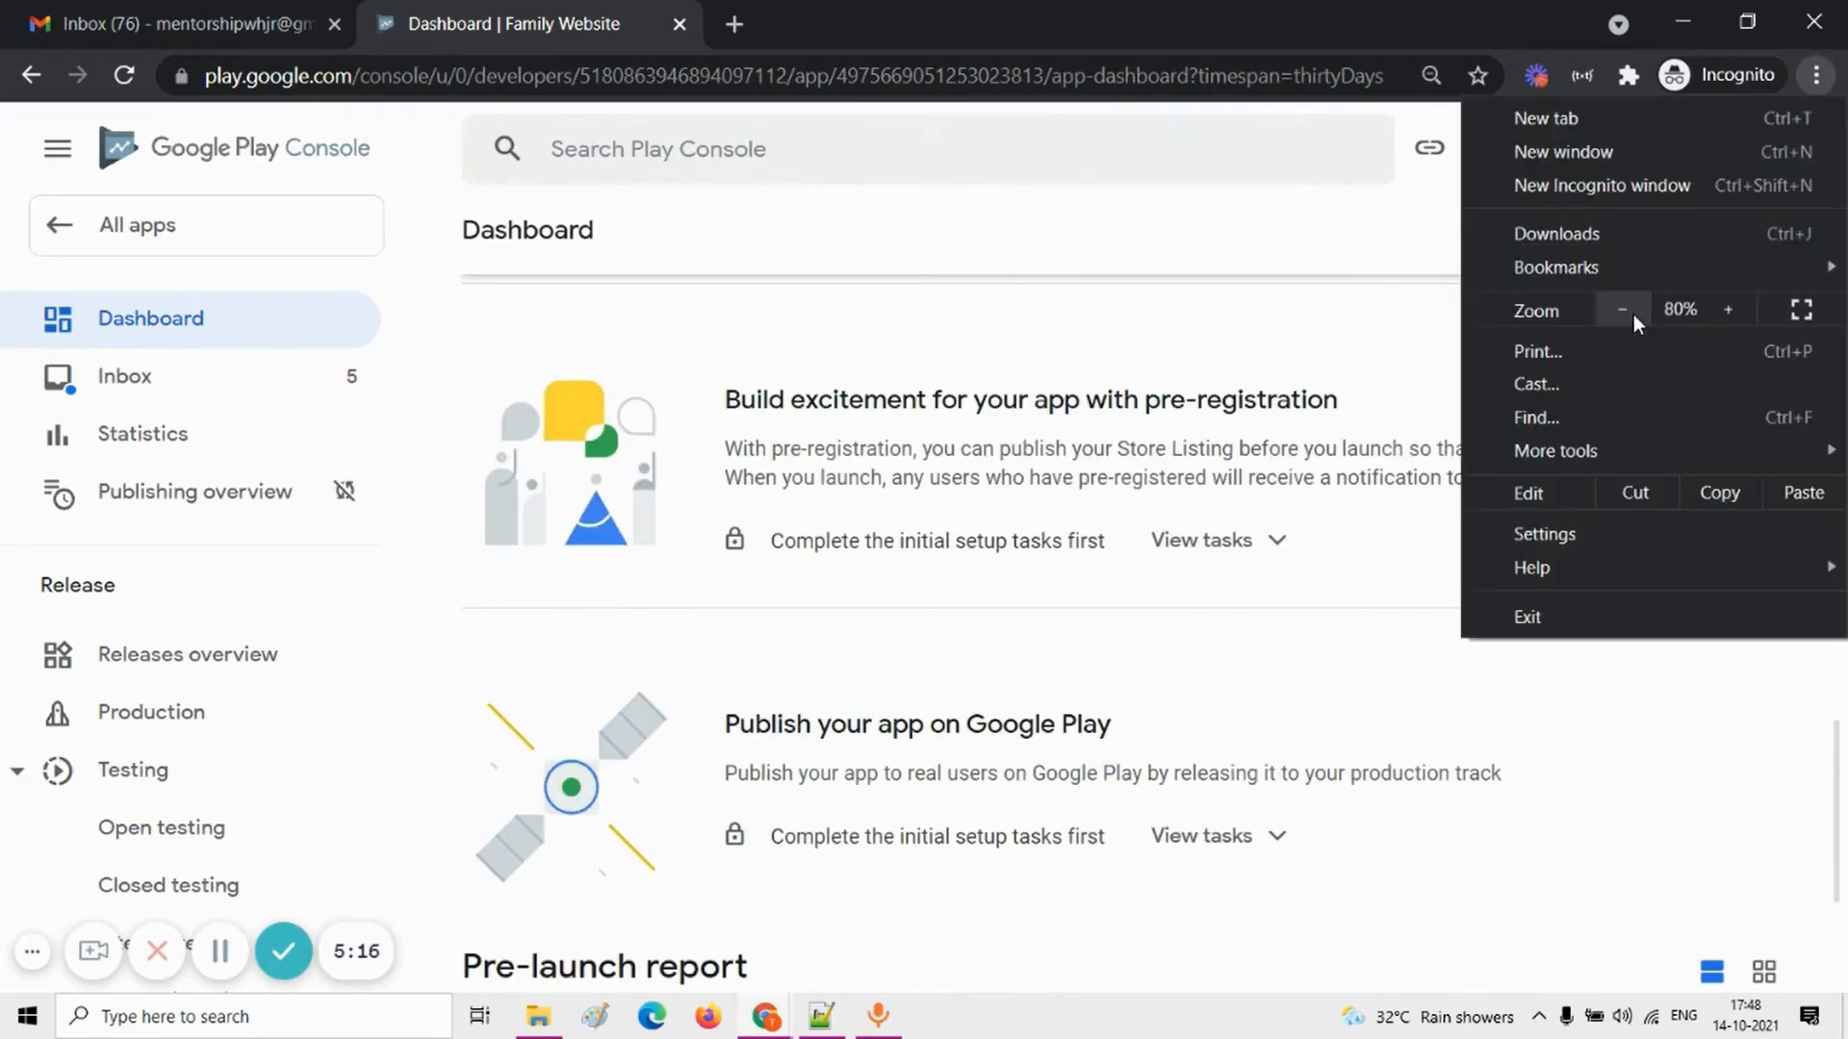
left_click(1190, 425)
Step: Review the "Set up your app" section and the "Publish your app on Google Play" task under "Release your app"
scroll(1085, 516, "up", 6)
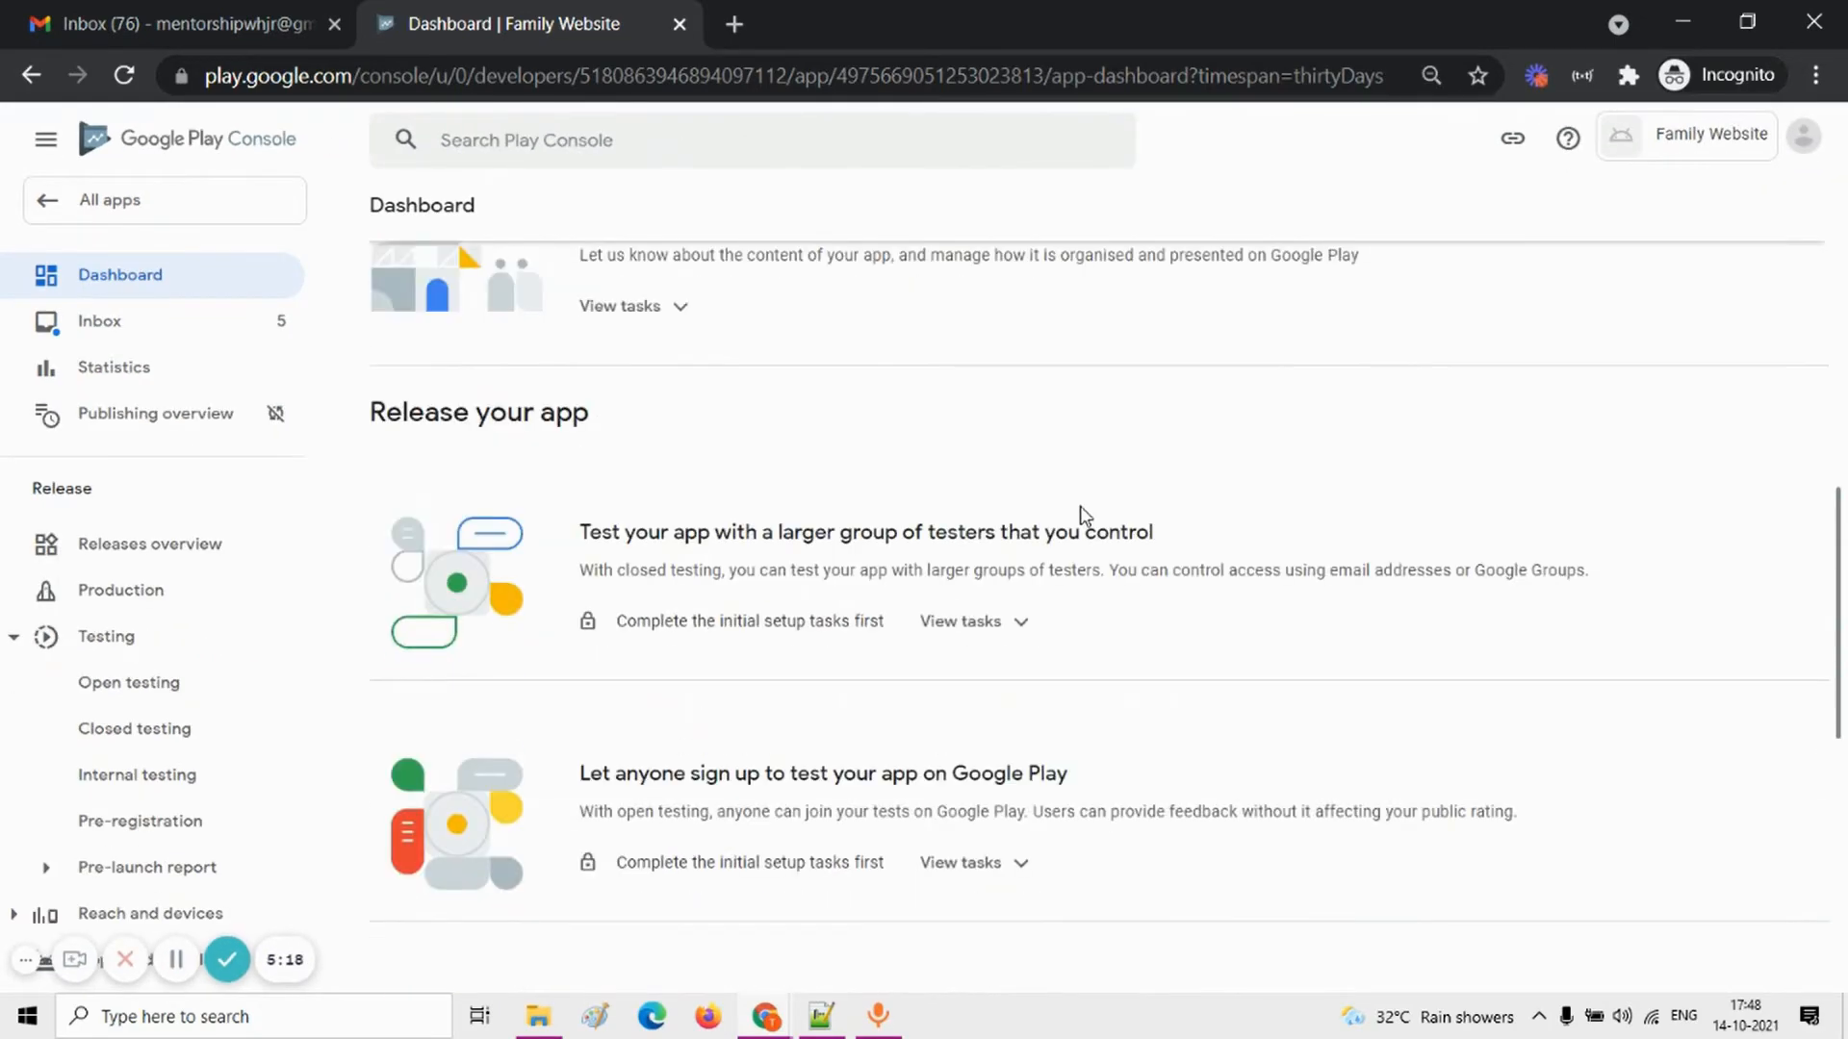
scroll(1084, 517, "up", 2)
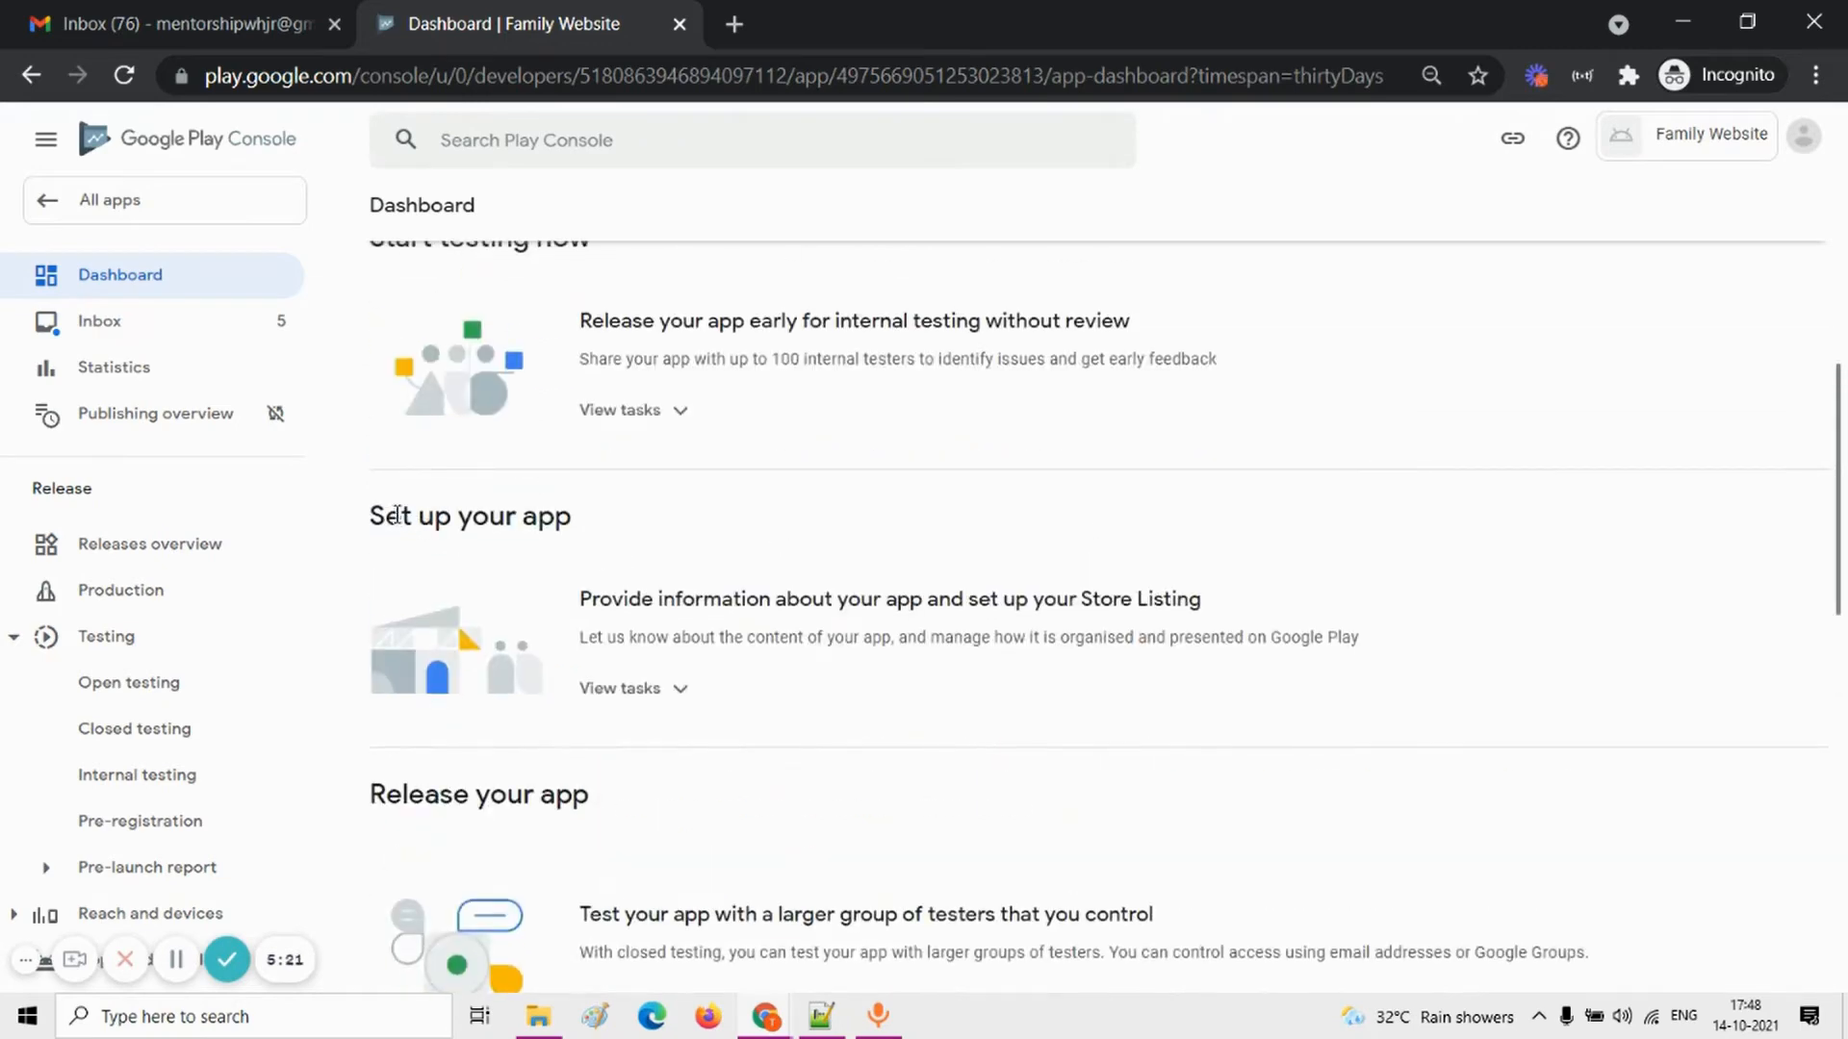
left_click_drag(373, 515, 574, 513)
scroll(572, 512, "down", 10)
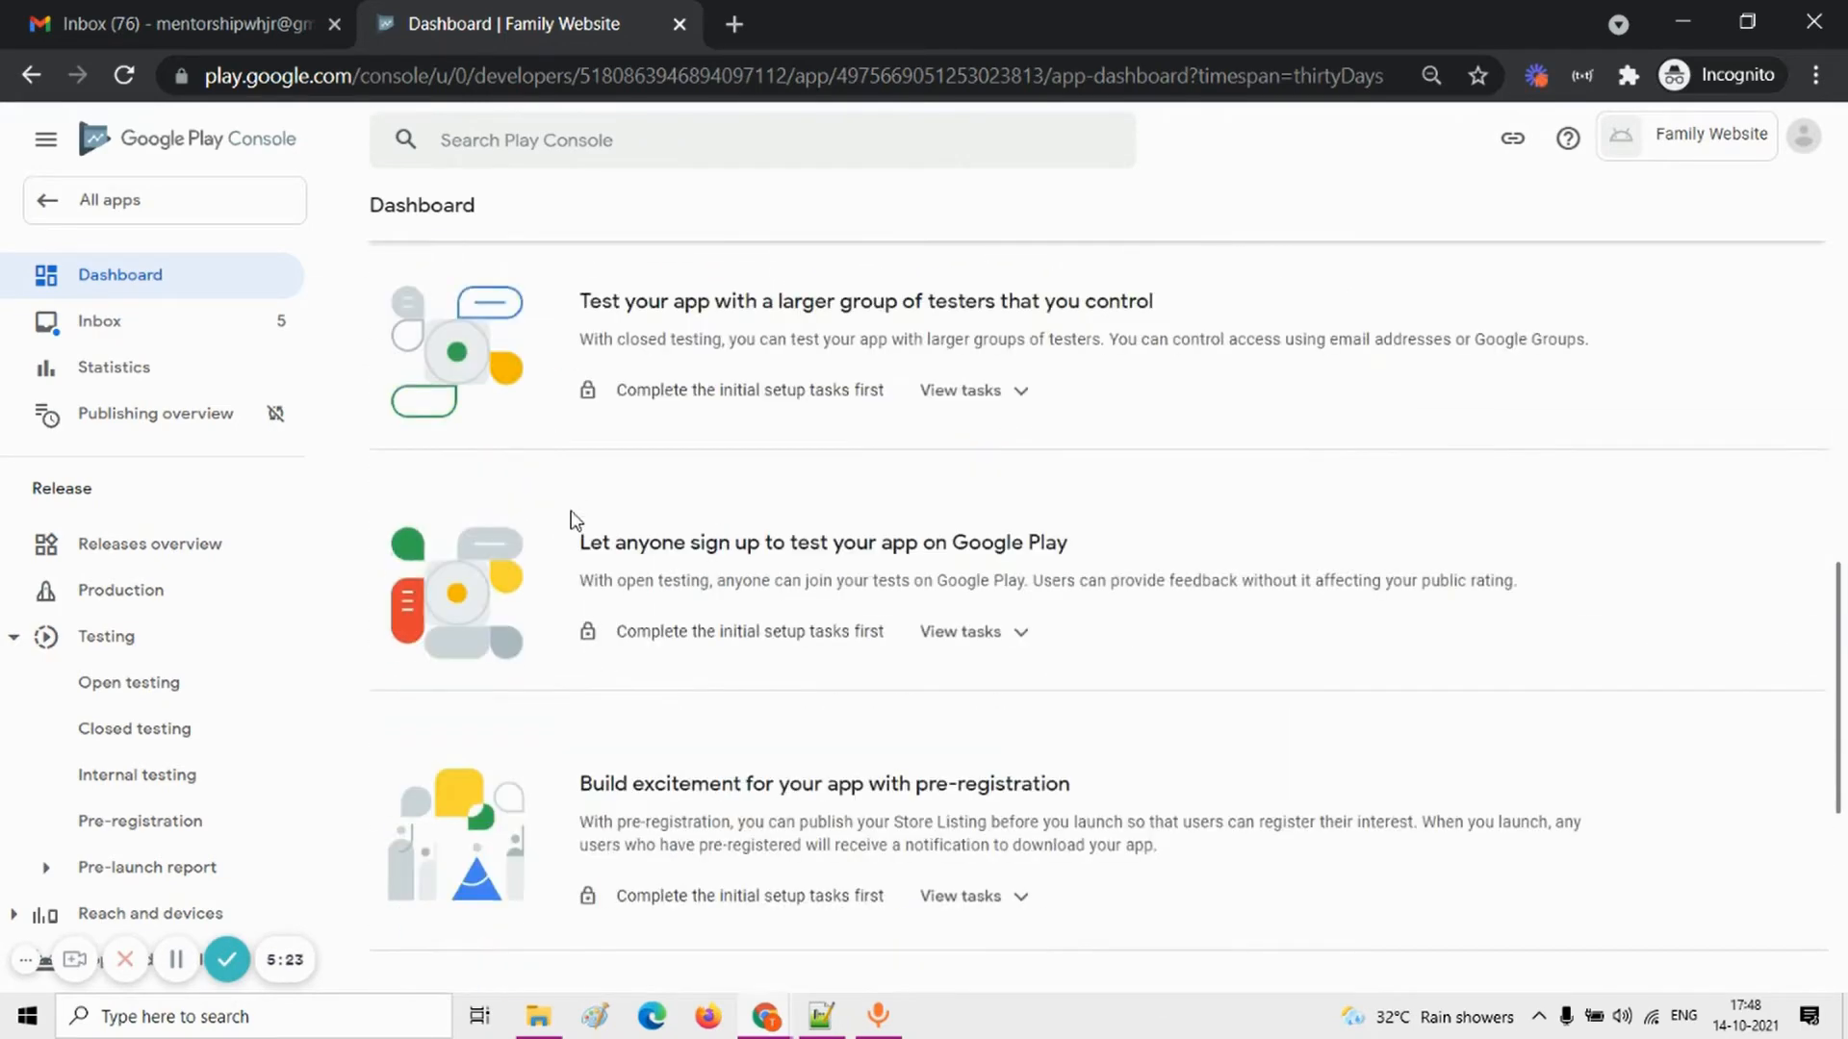
scroll(576, 521, "down", 1)
left_click_drag(587, 577, 880, 574)
scroll(880, 574, "up", 4)
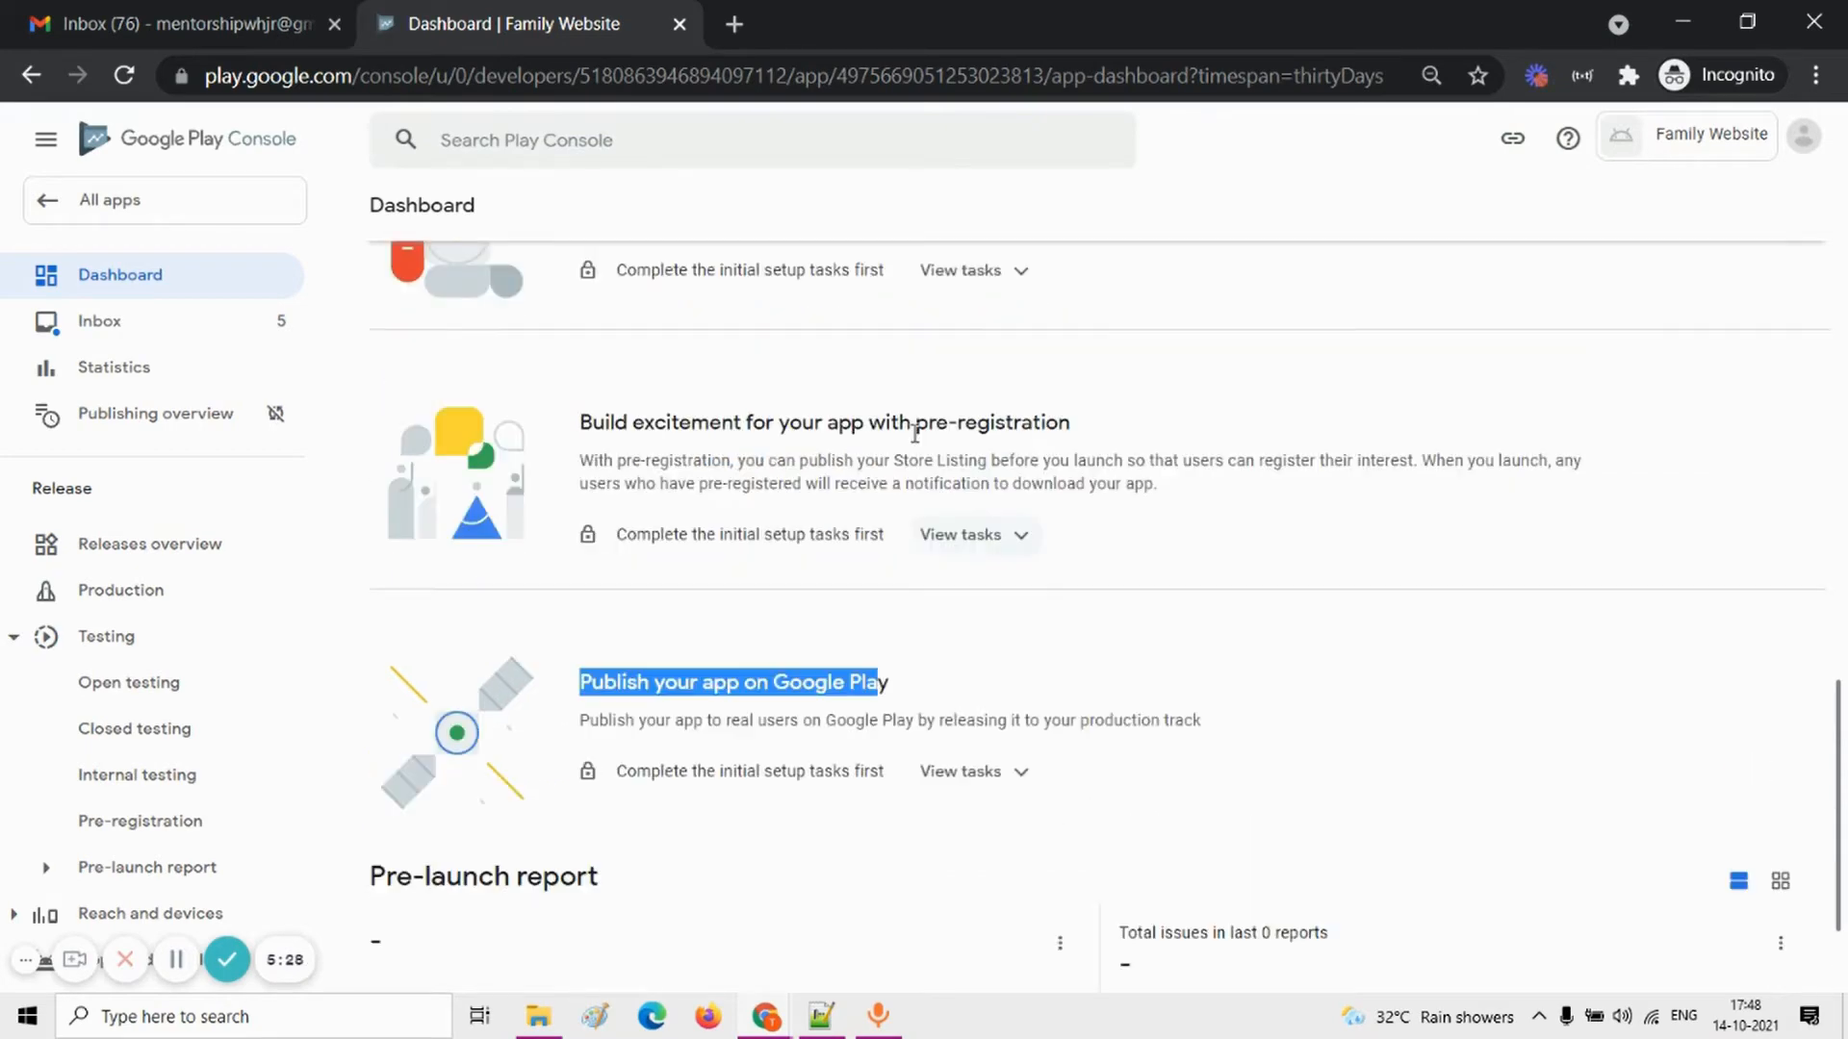
scroll(739, 537, "up", 2)
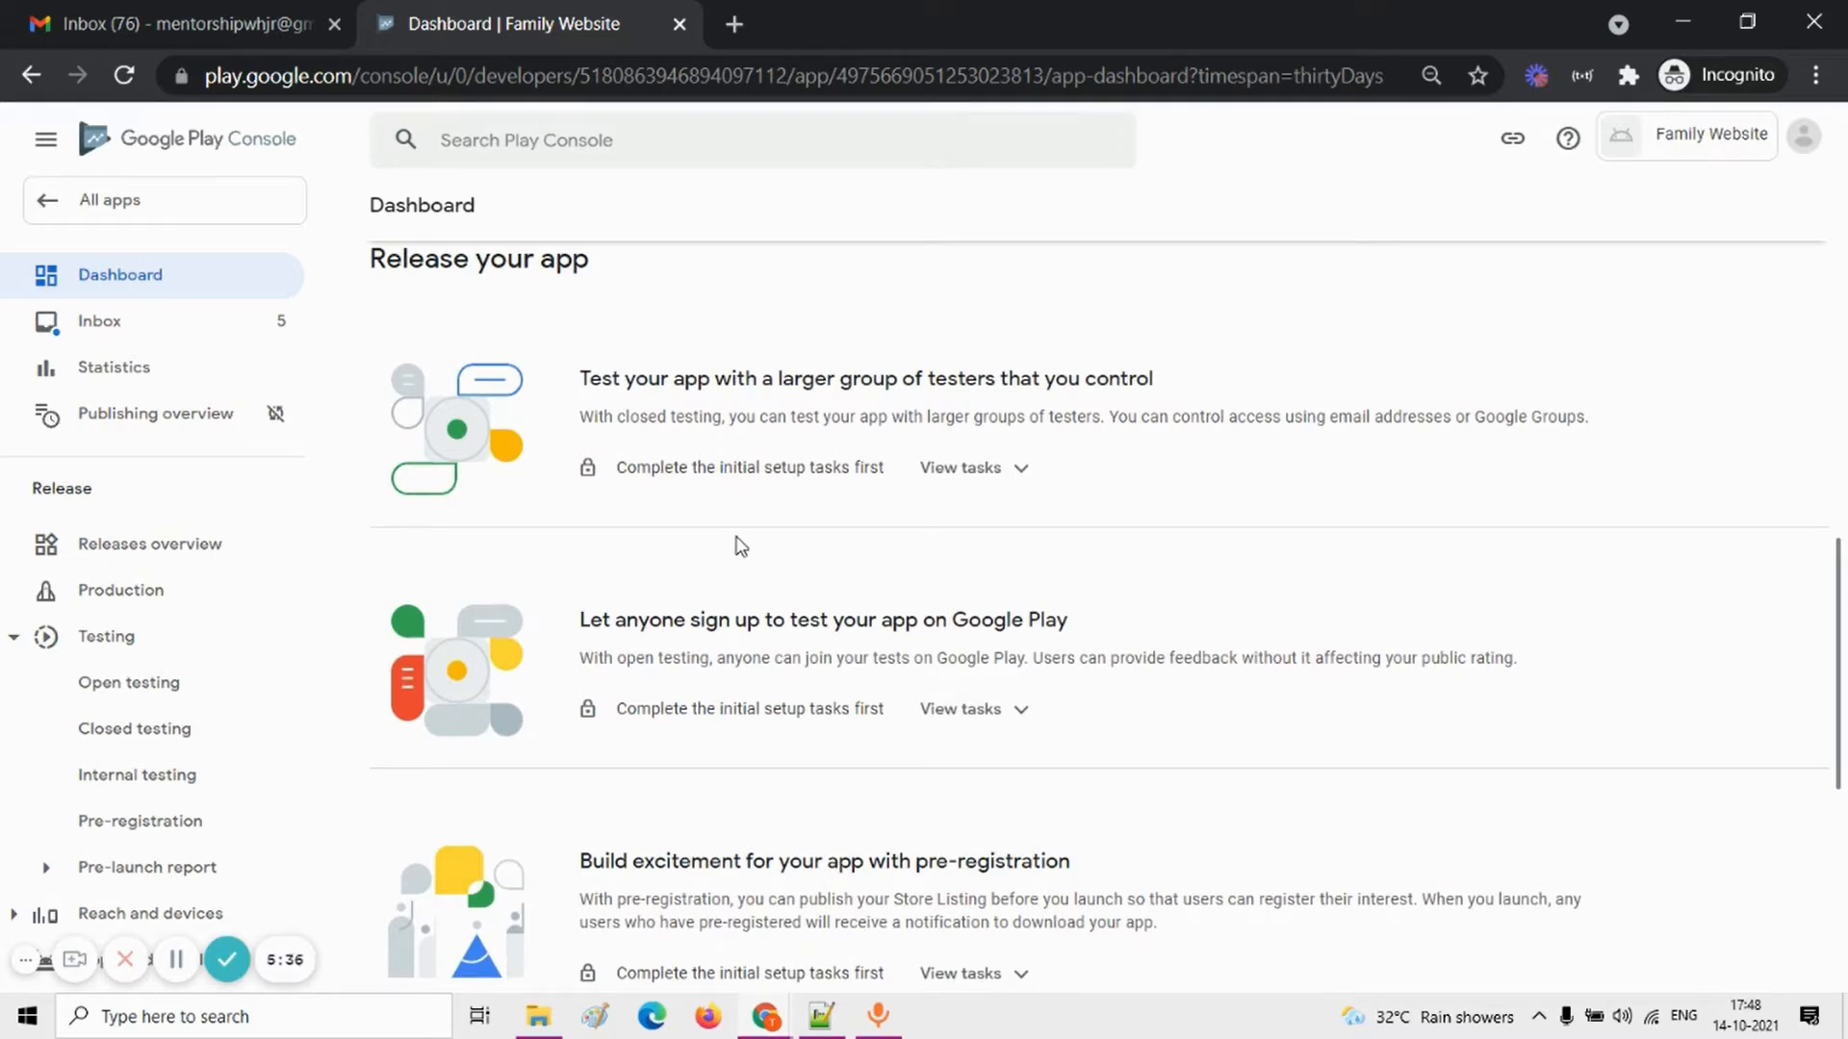
scroll(739, 545, "up", 6)
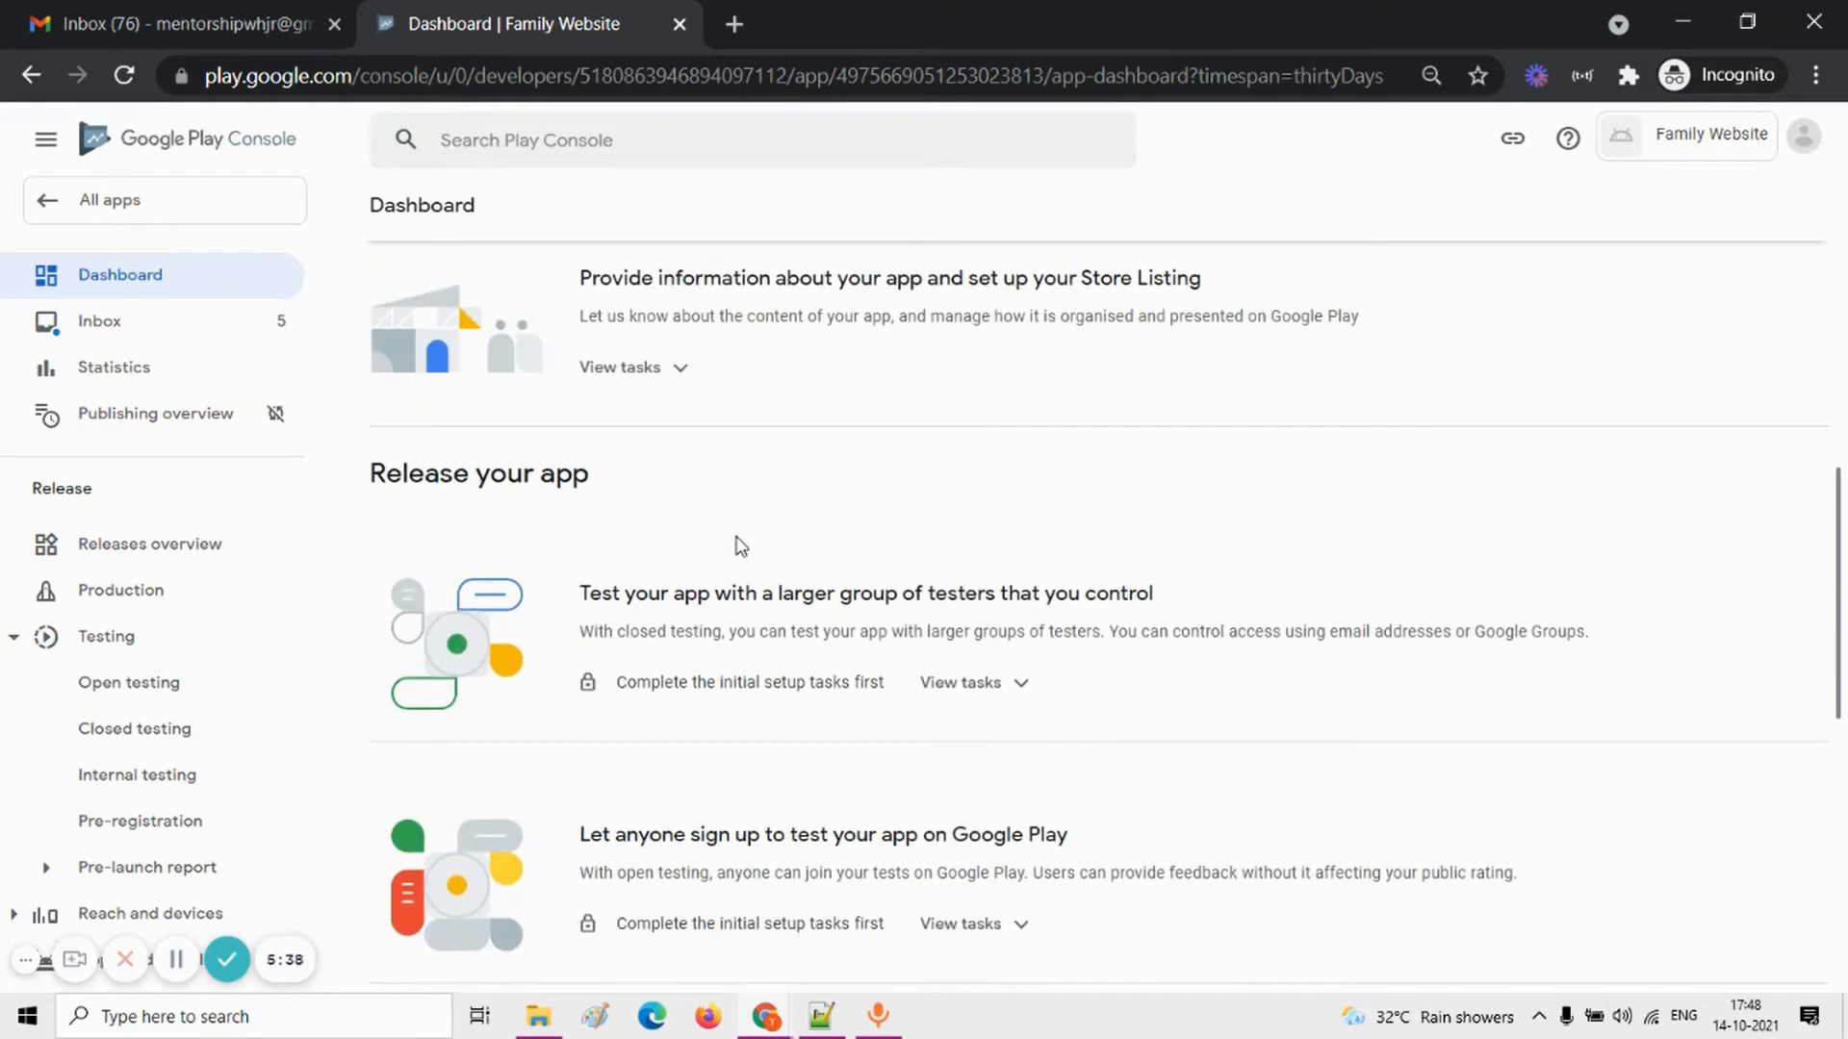
scroll(739, 539, "down", 2)
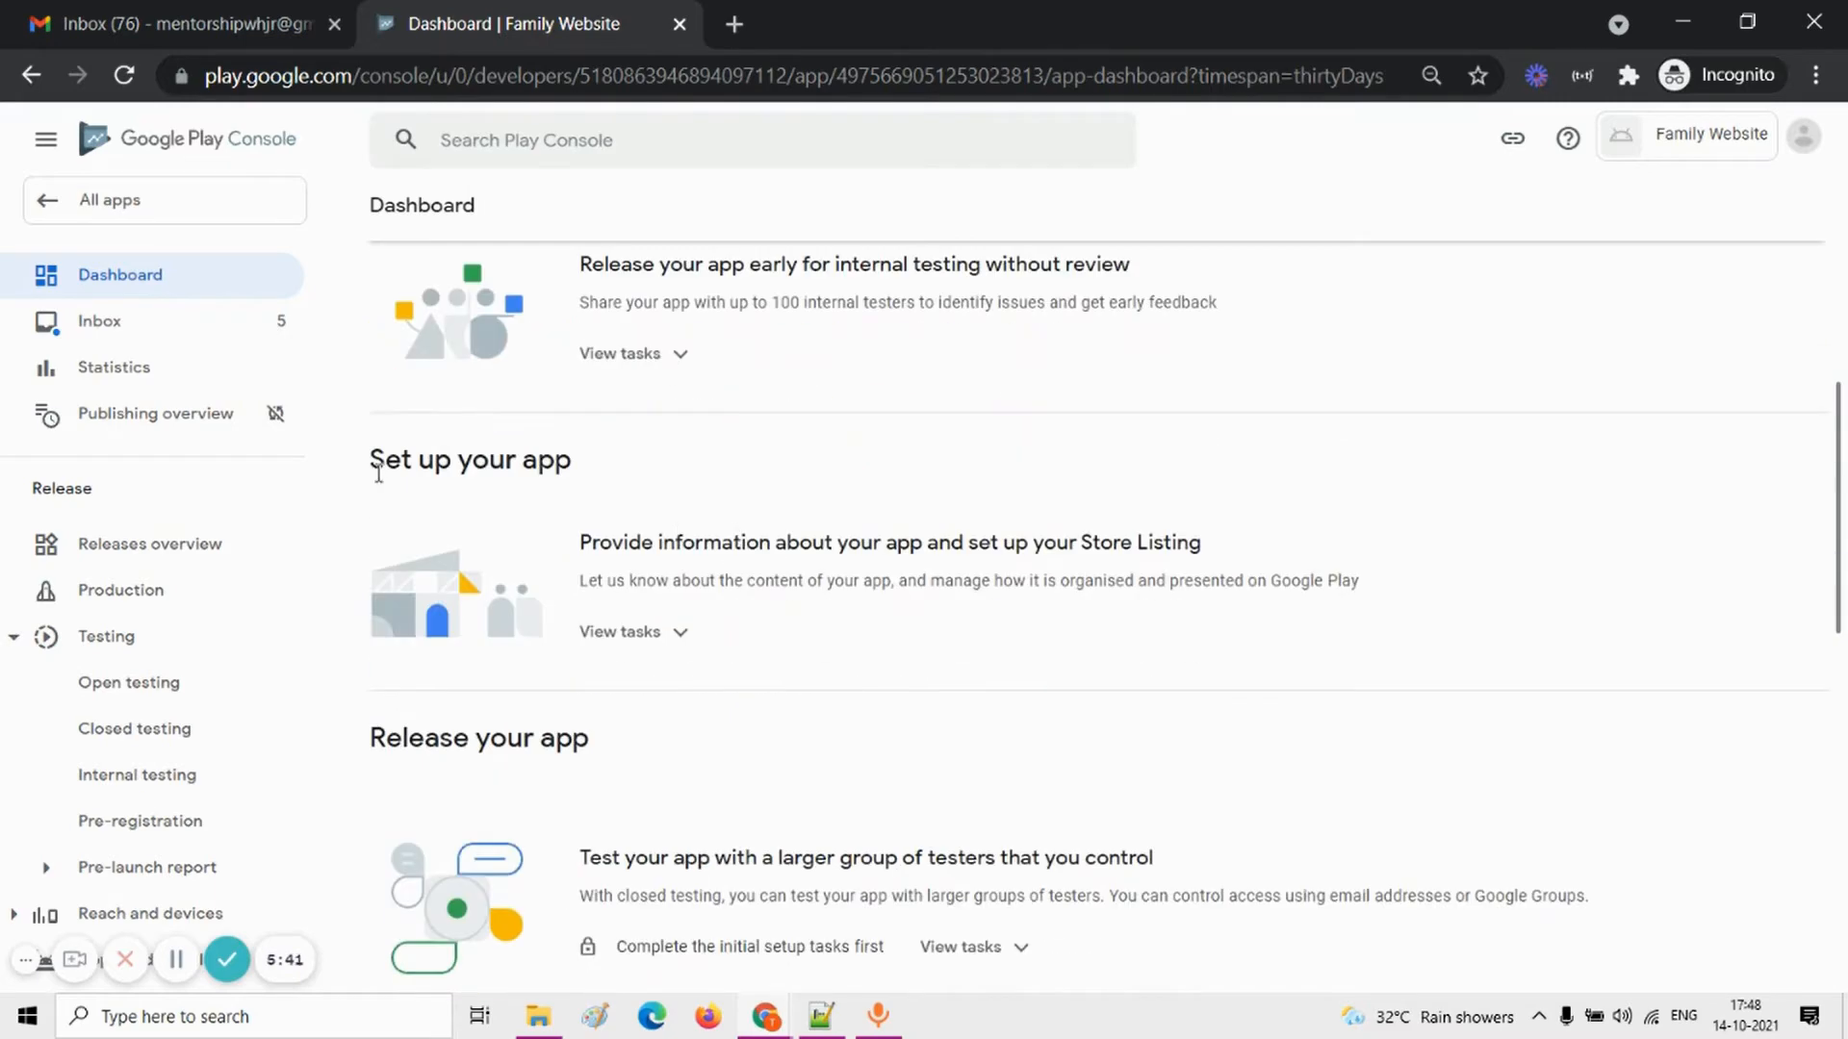
Step: Expand the task list for providing app information and setting up the Store Listing under "Set up your app"
left_click_drag(378, 472, 639, 516)
left_click(671, 635)
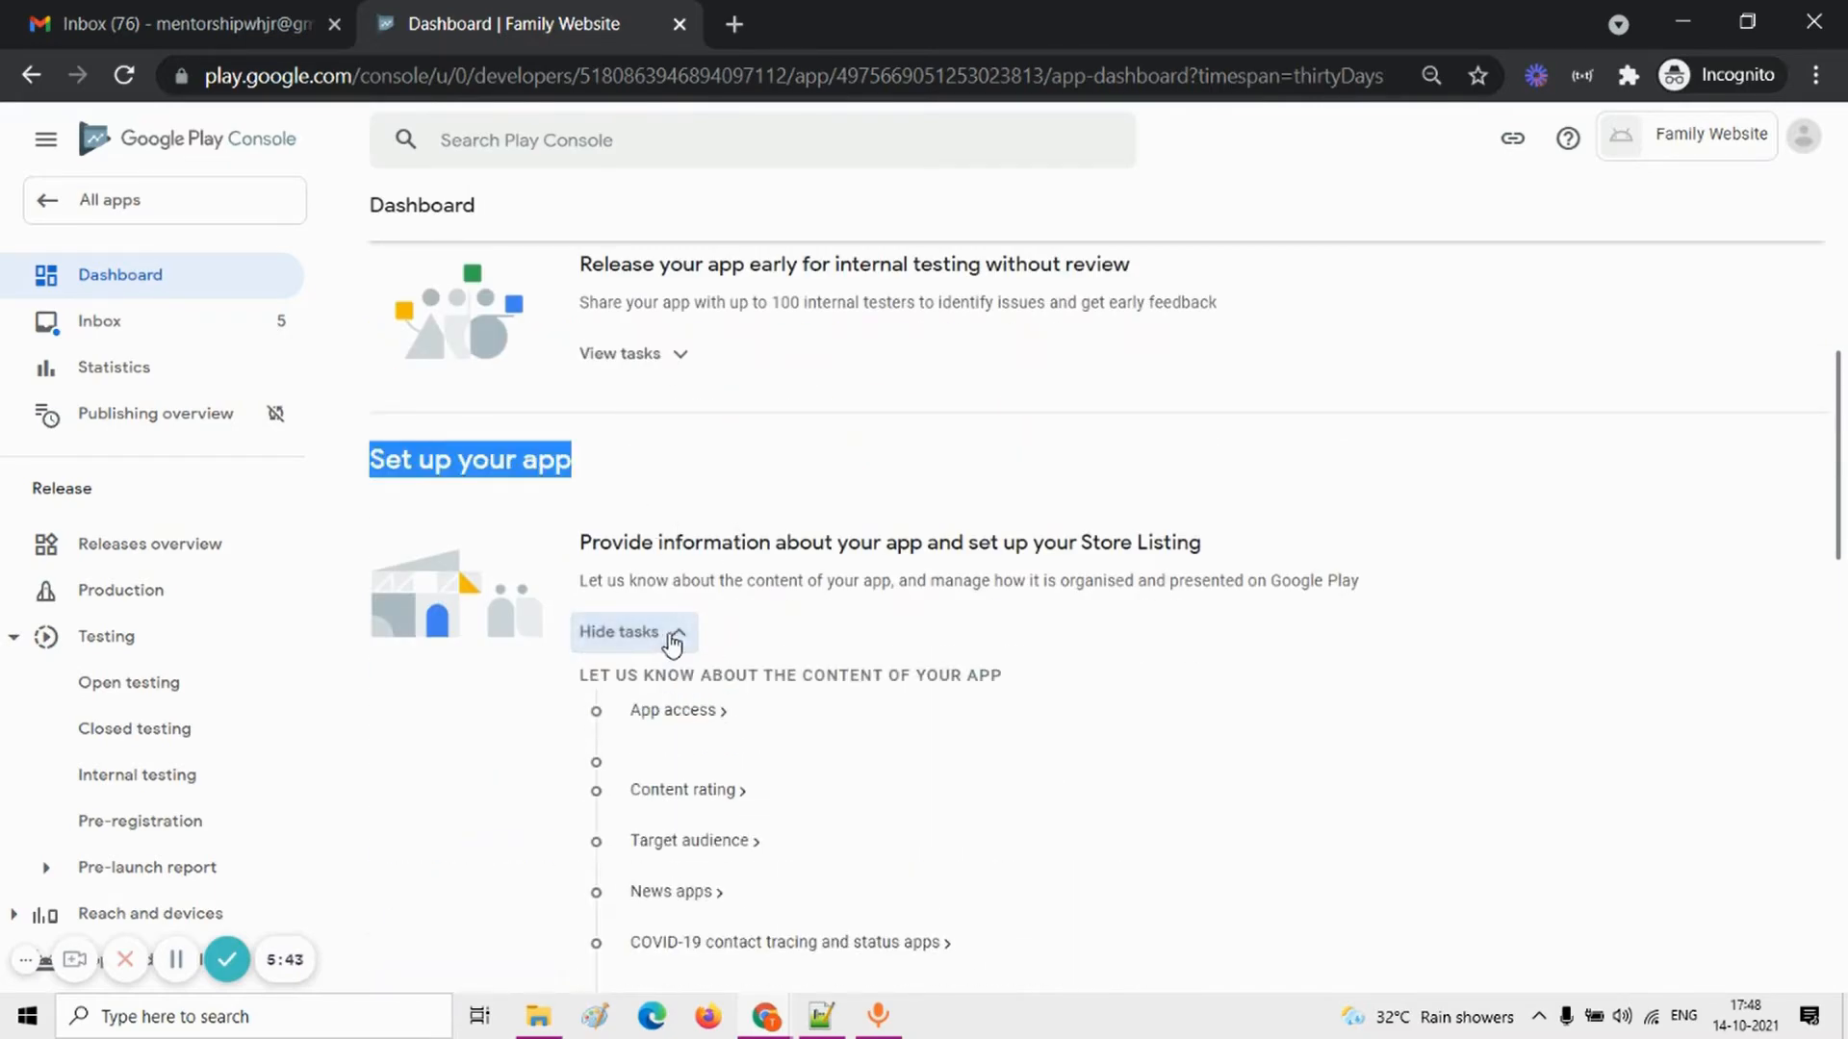
scroll(673, 642, "down", 1)
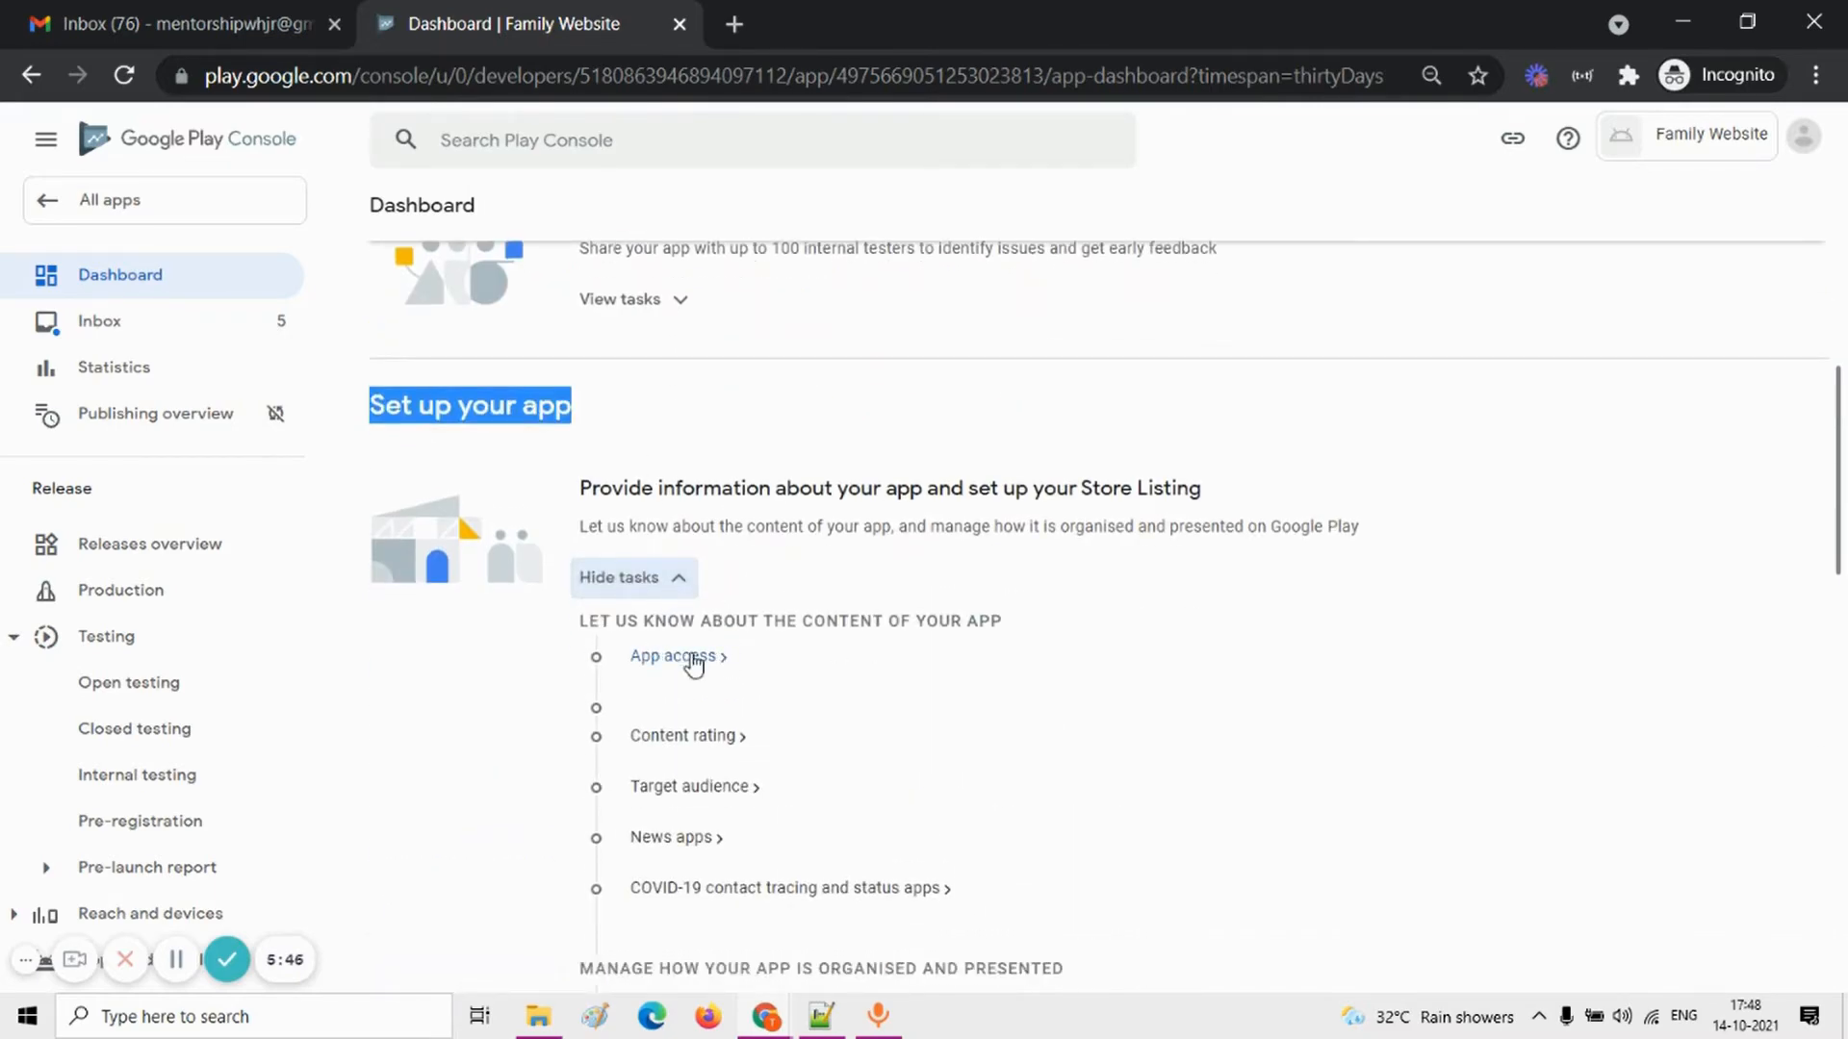
scroll(693, 664, "down", 1)
left_click(674, 633)
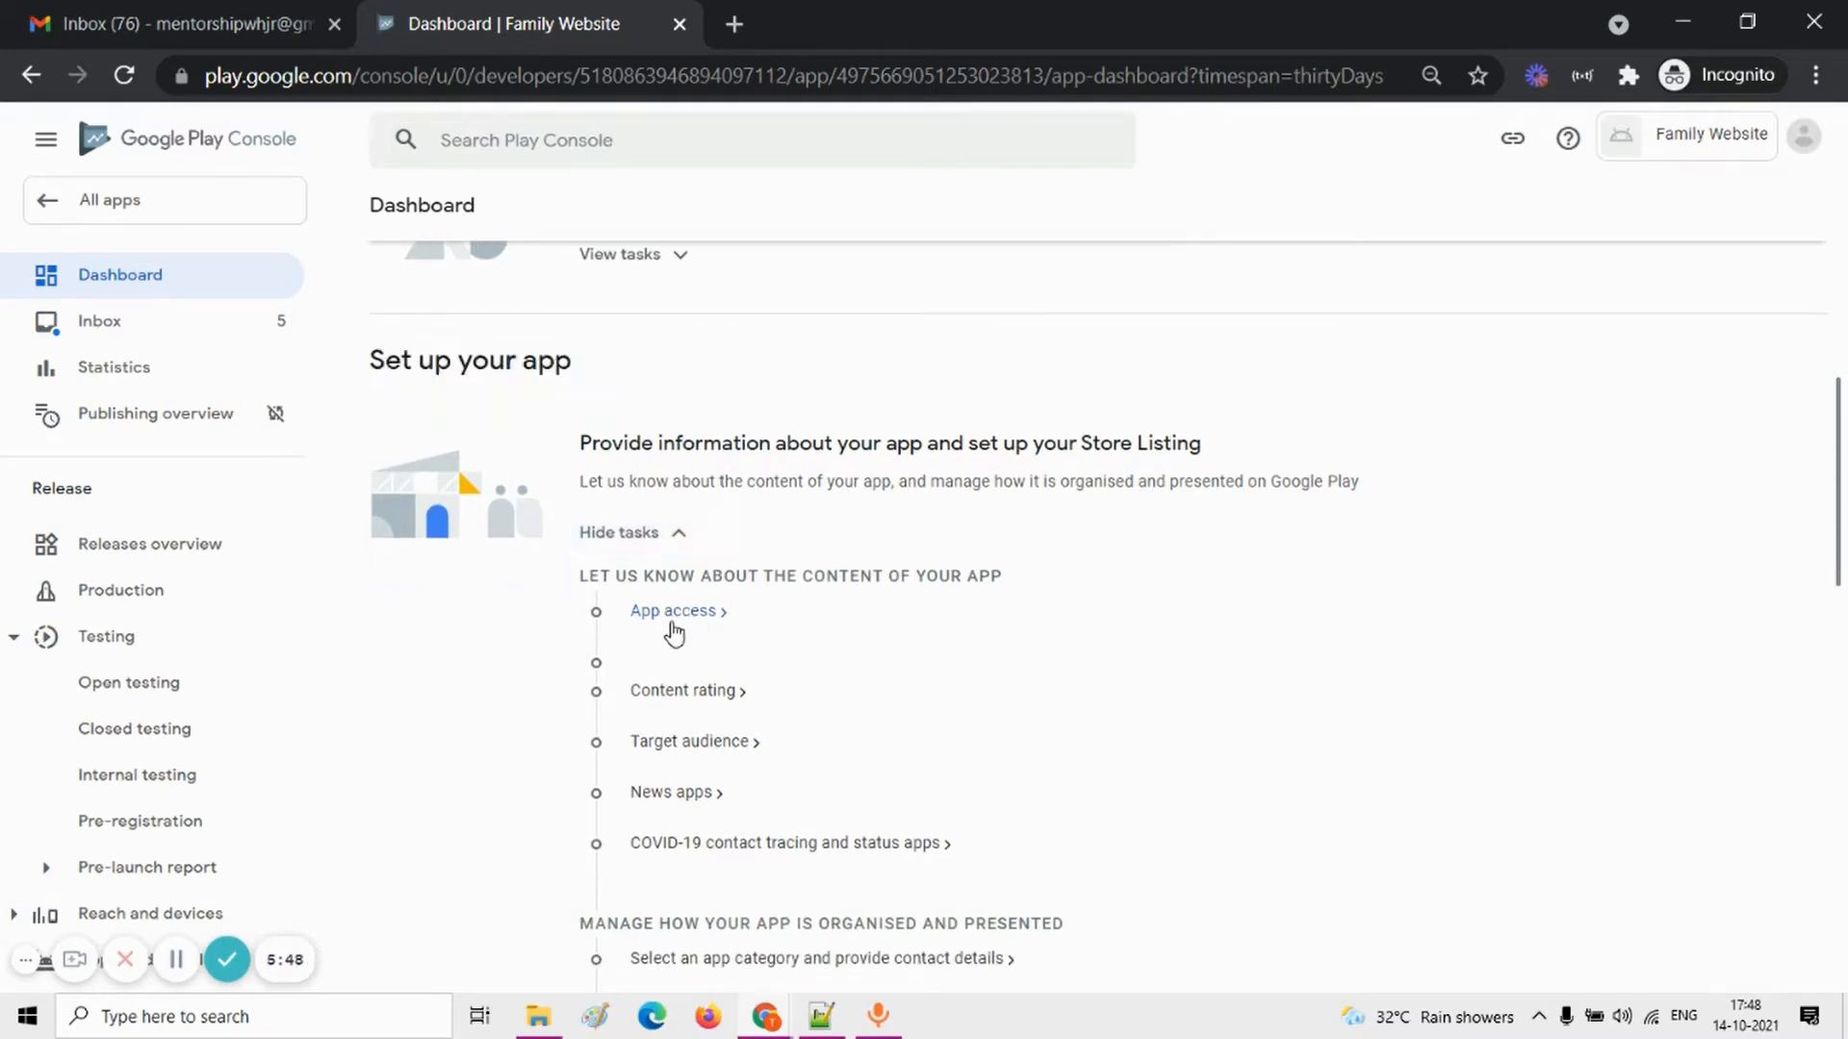
Step: Declare under App access that all functionality is available without special access, and save the declaration
left_click(691, 616)
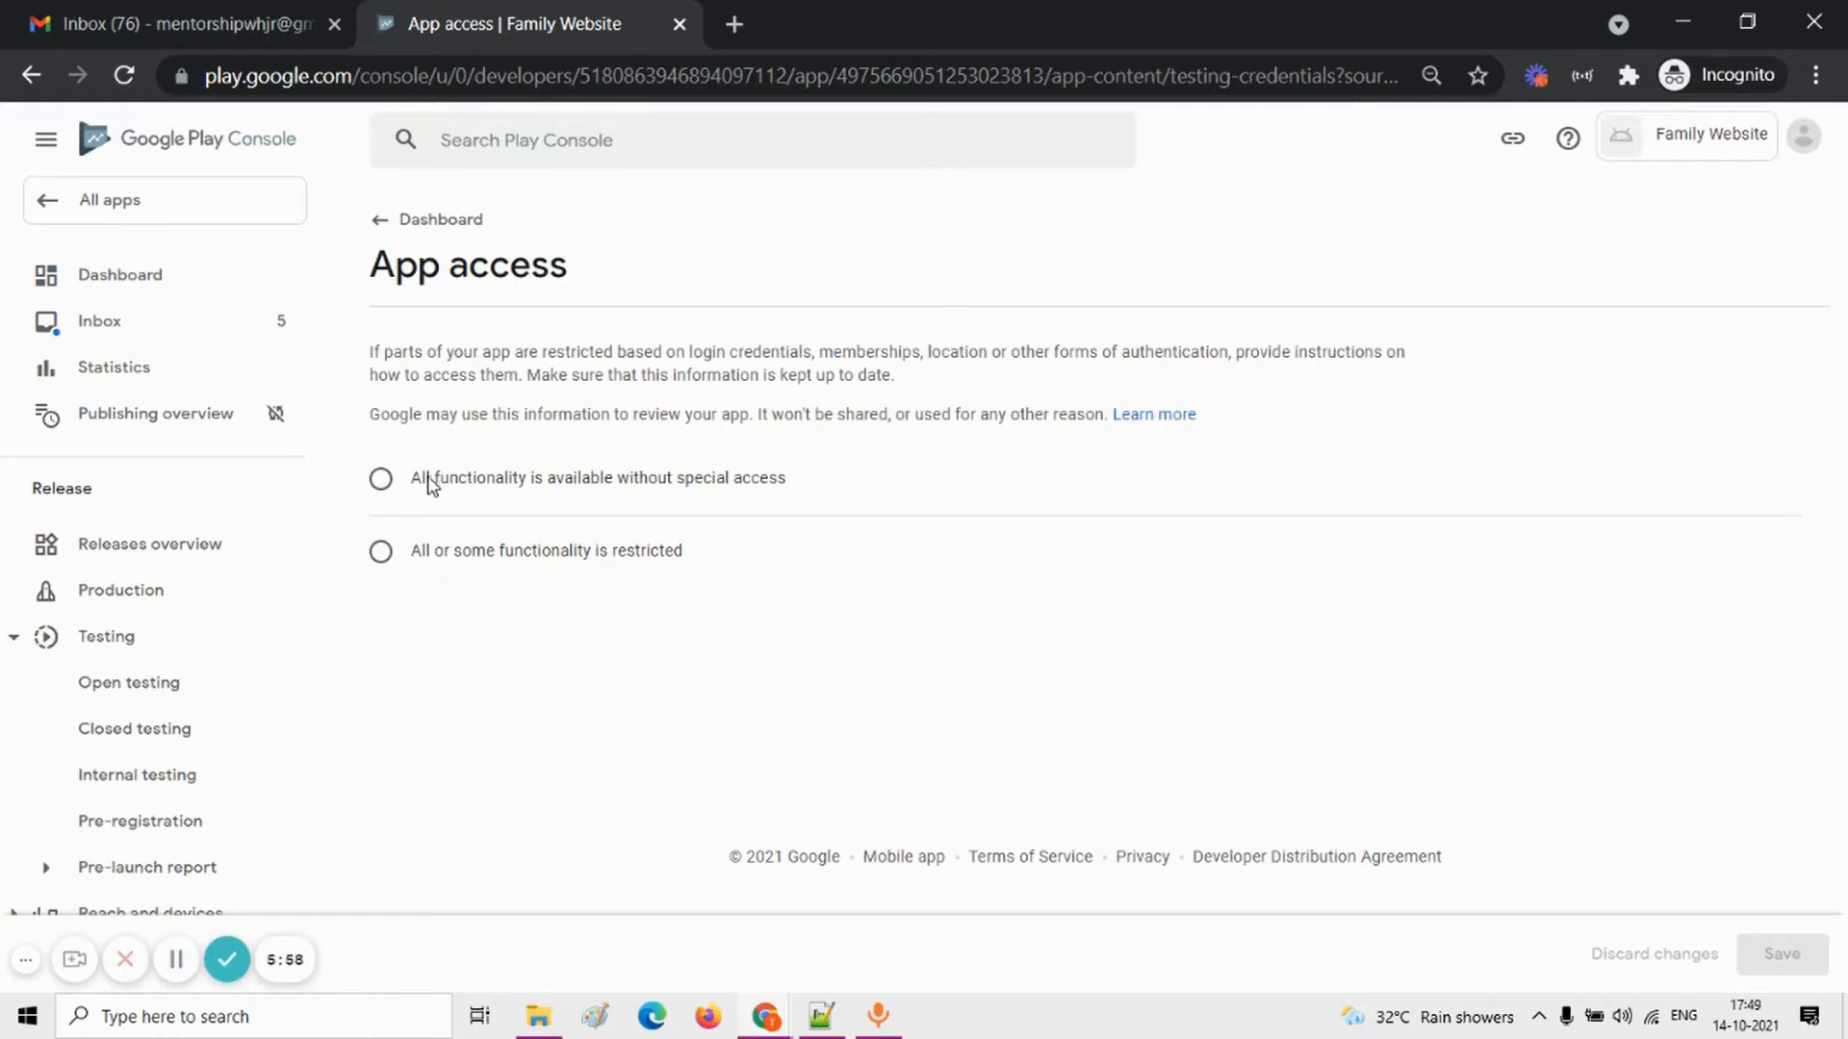
left_click(381, 552)
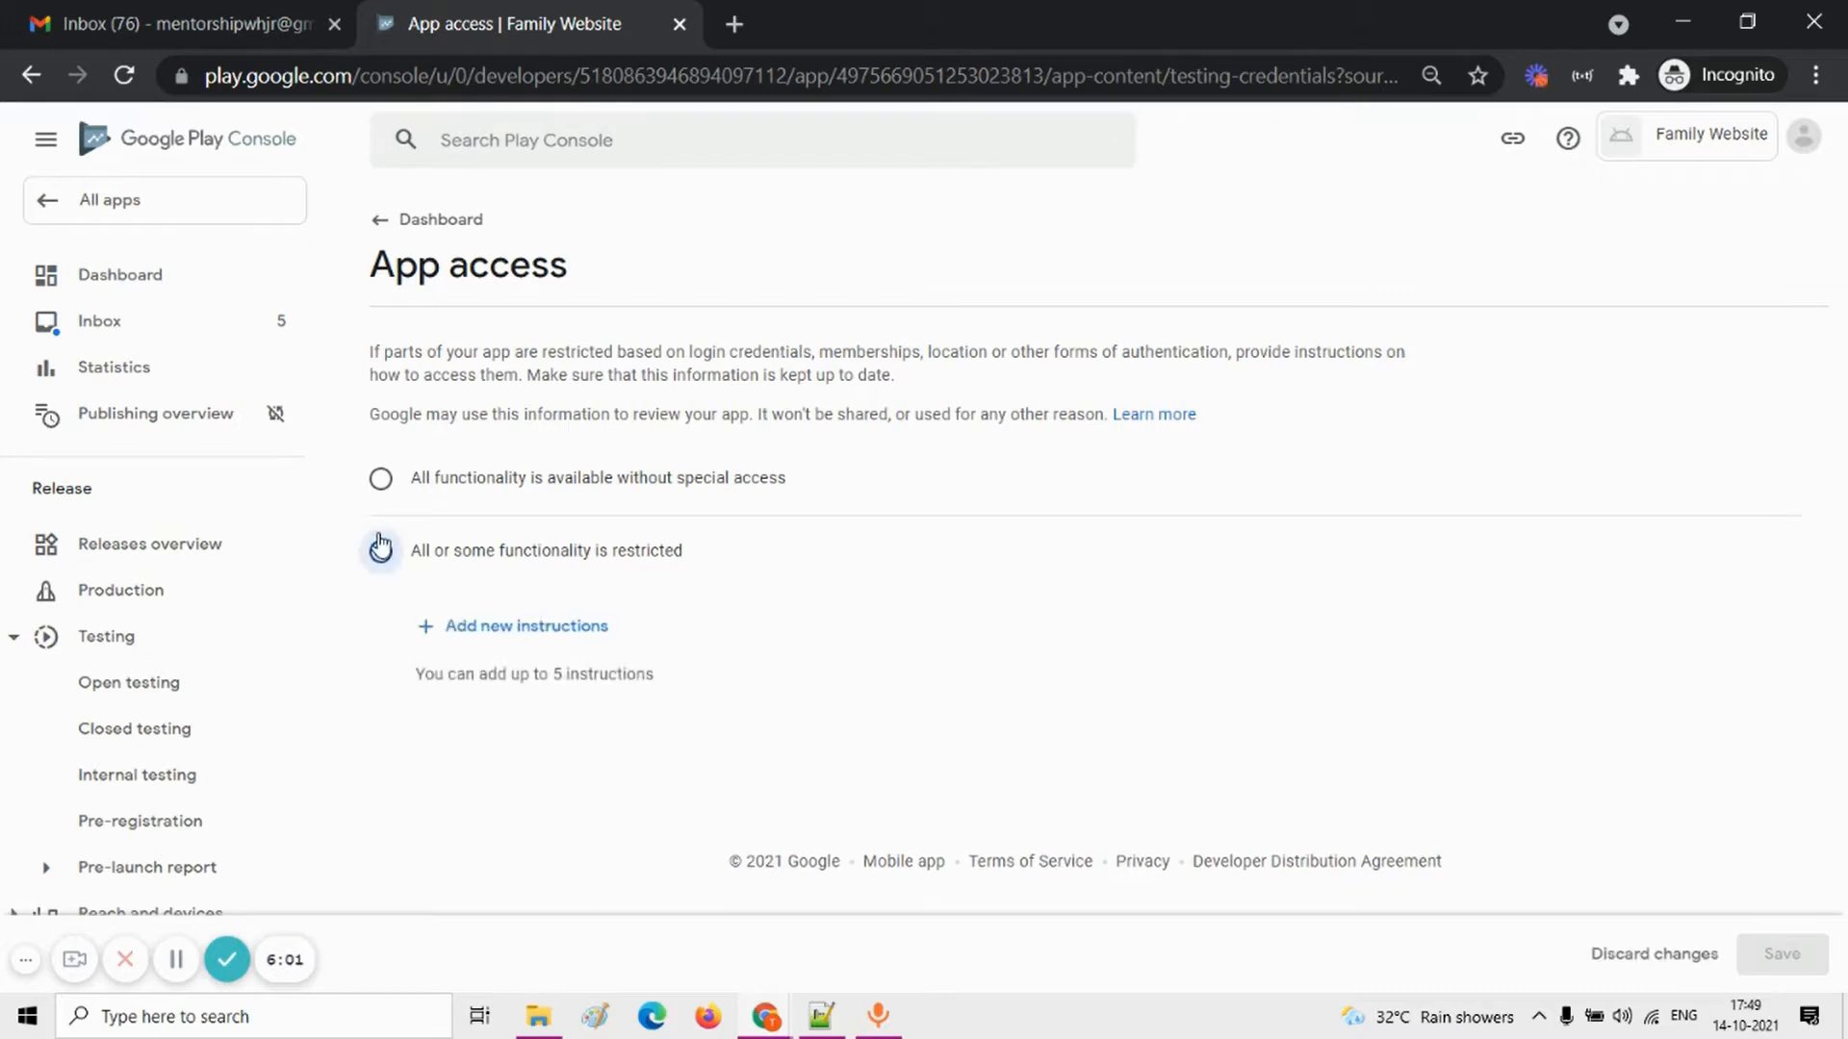
left_click(380, 481)
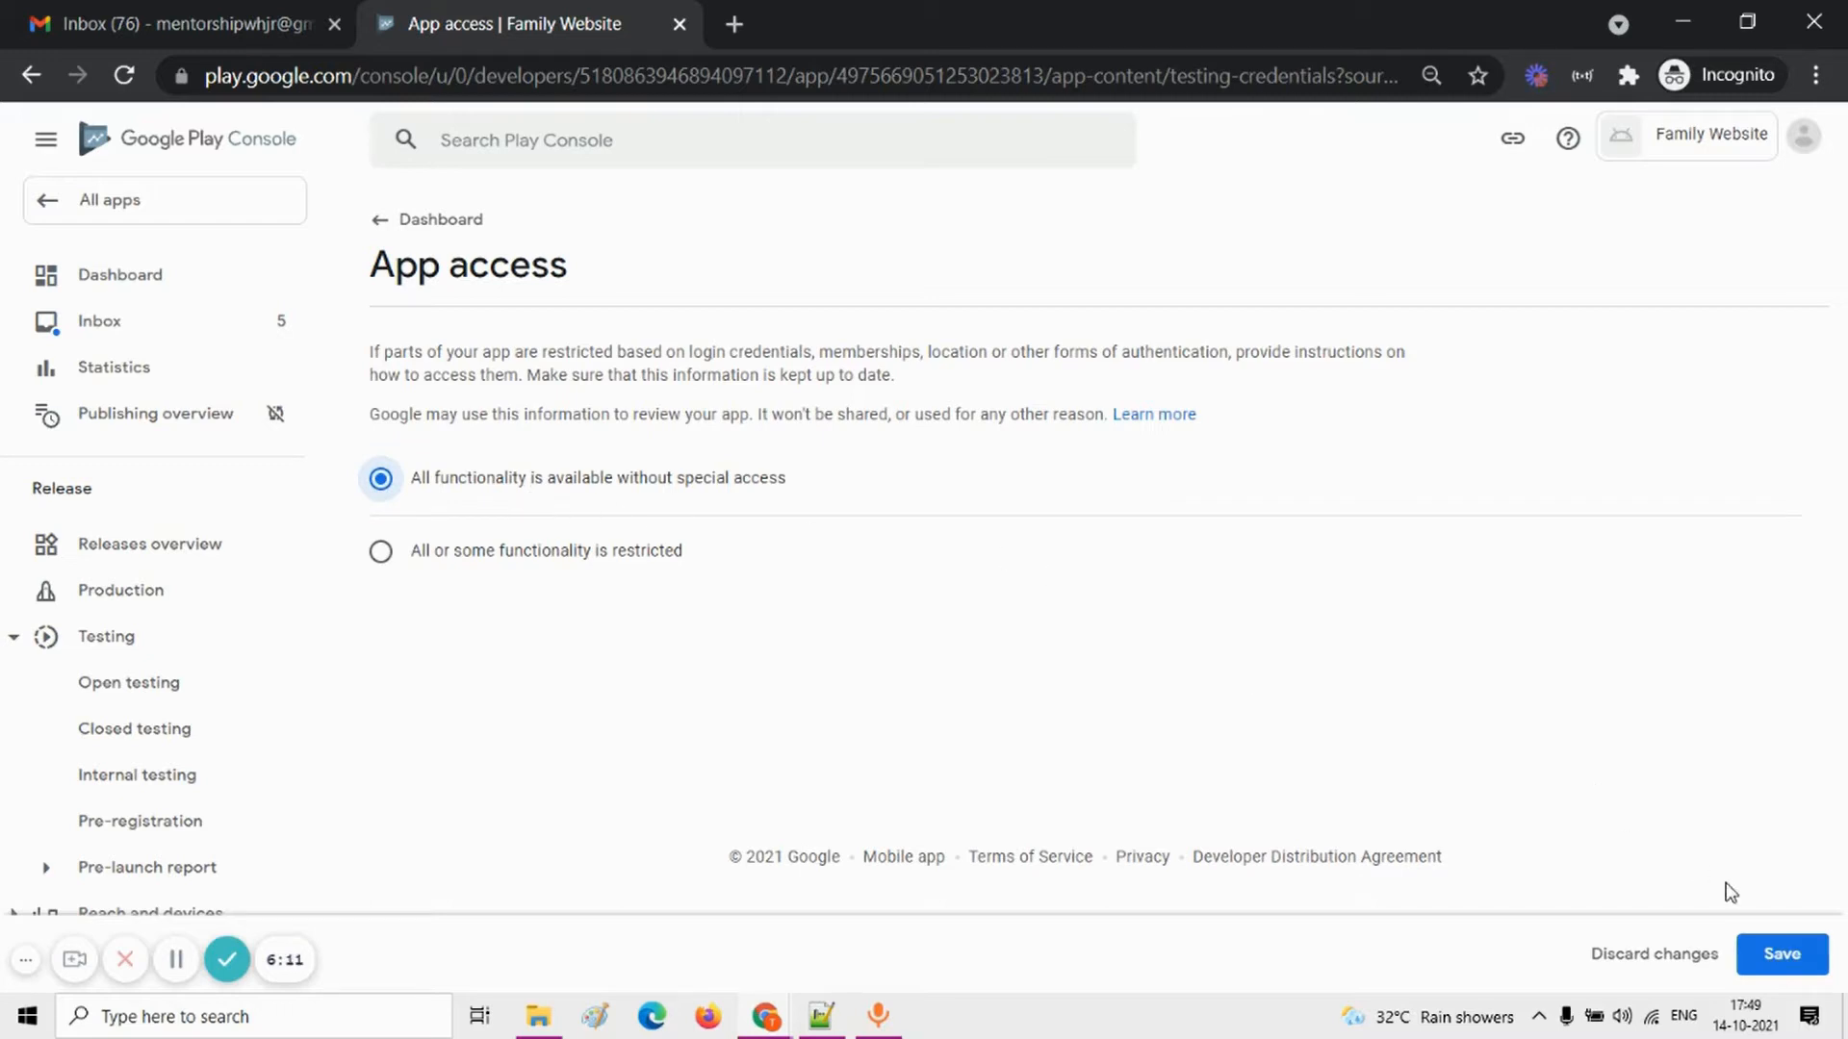
left_click(1762, 963)
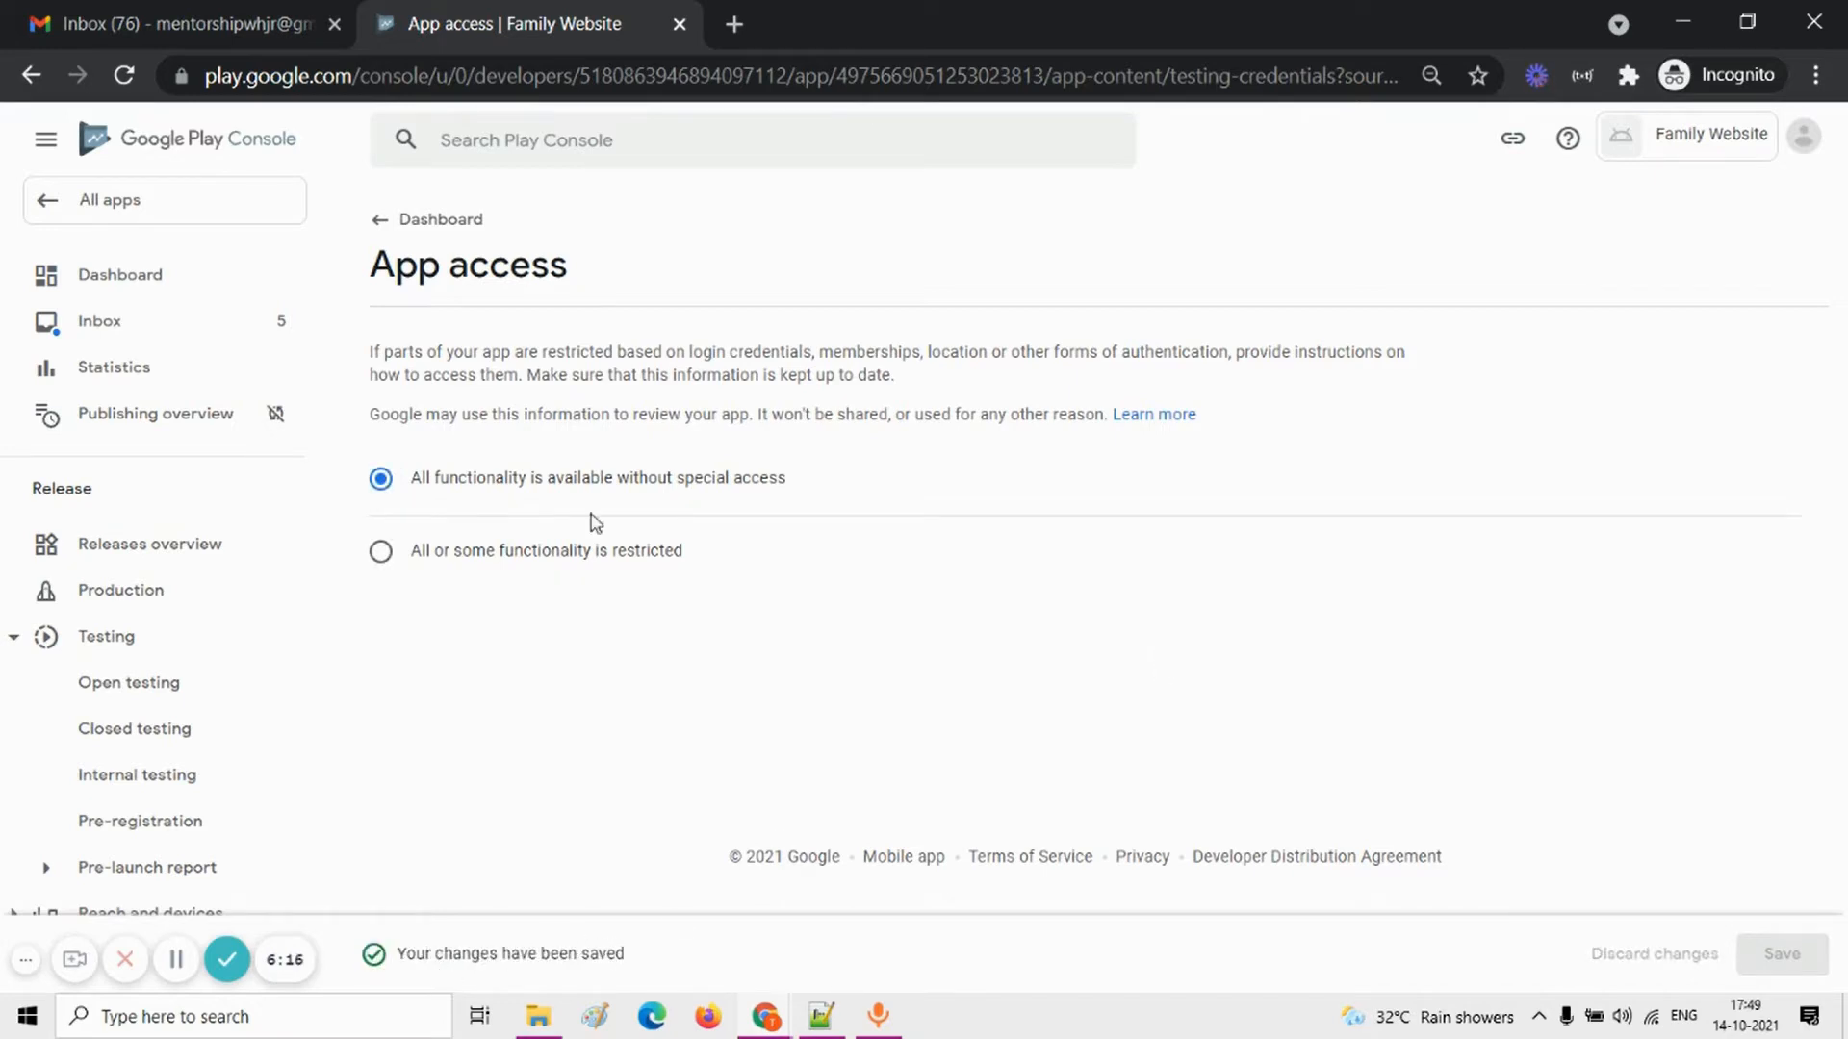
Step: Return to the dashboard's setup tasks and increase the browser page zoom by one level
left_click(471, 221)
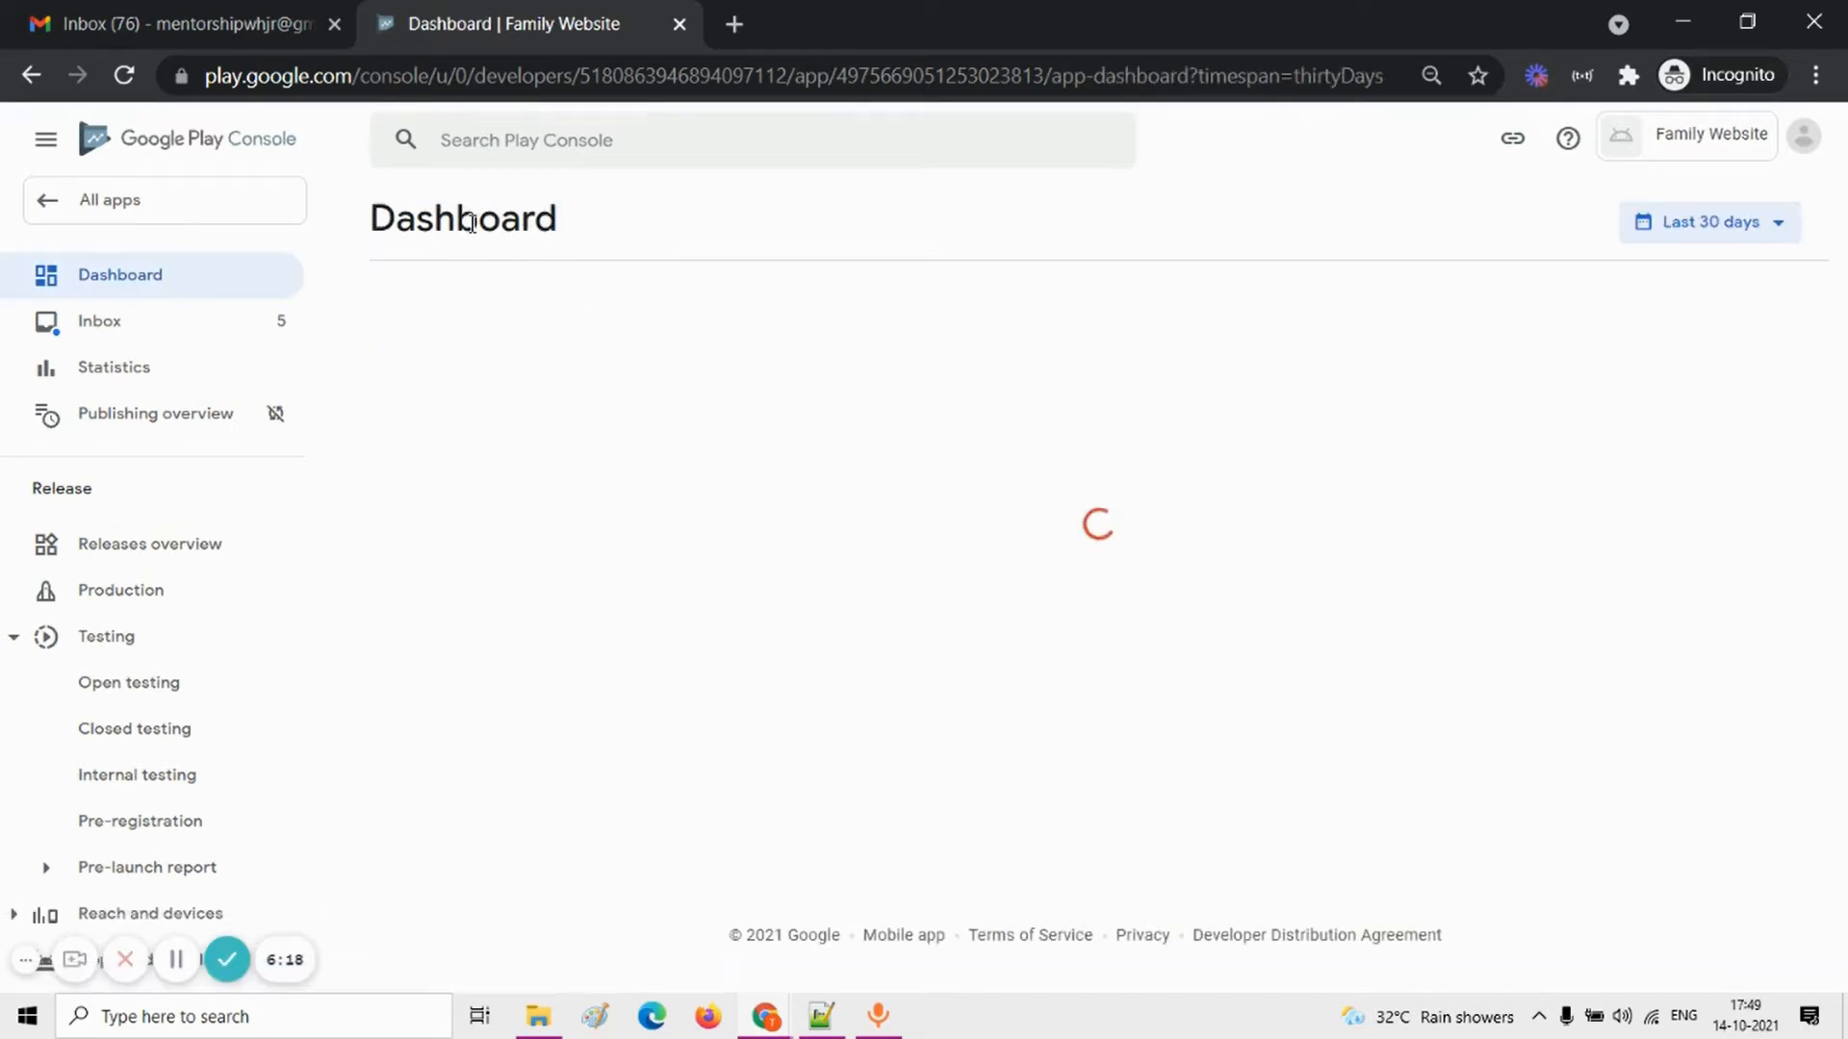
scroll(717, 645, "down", 3)
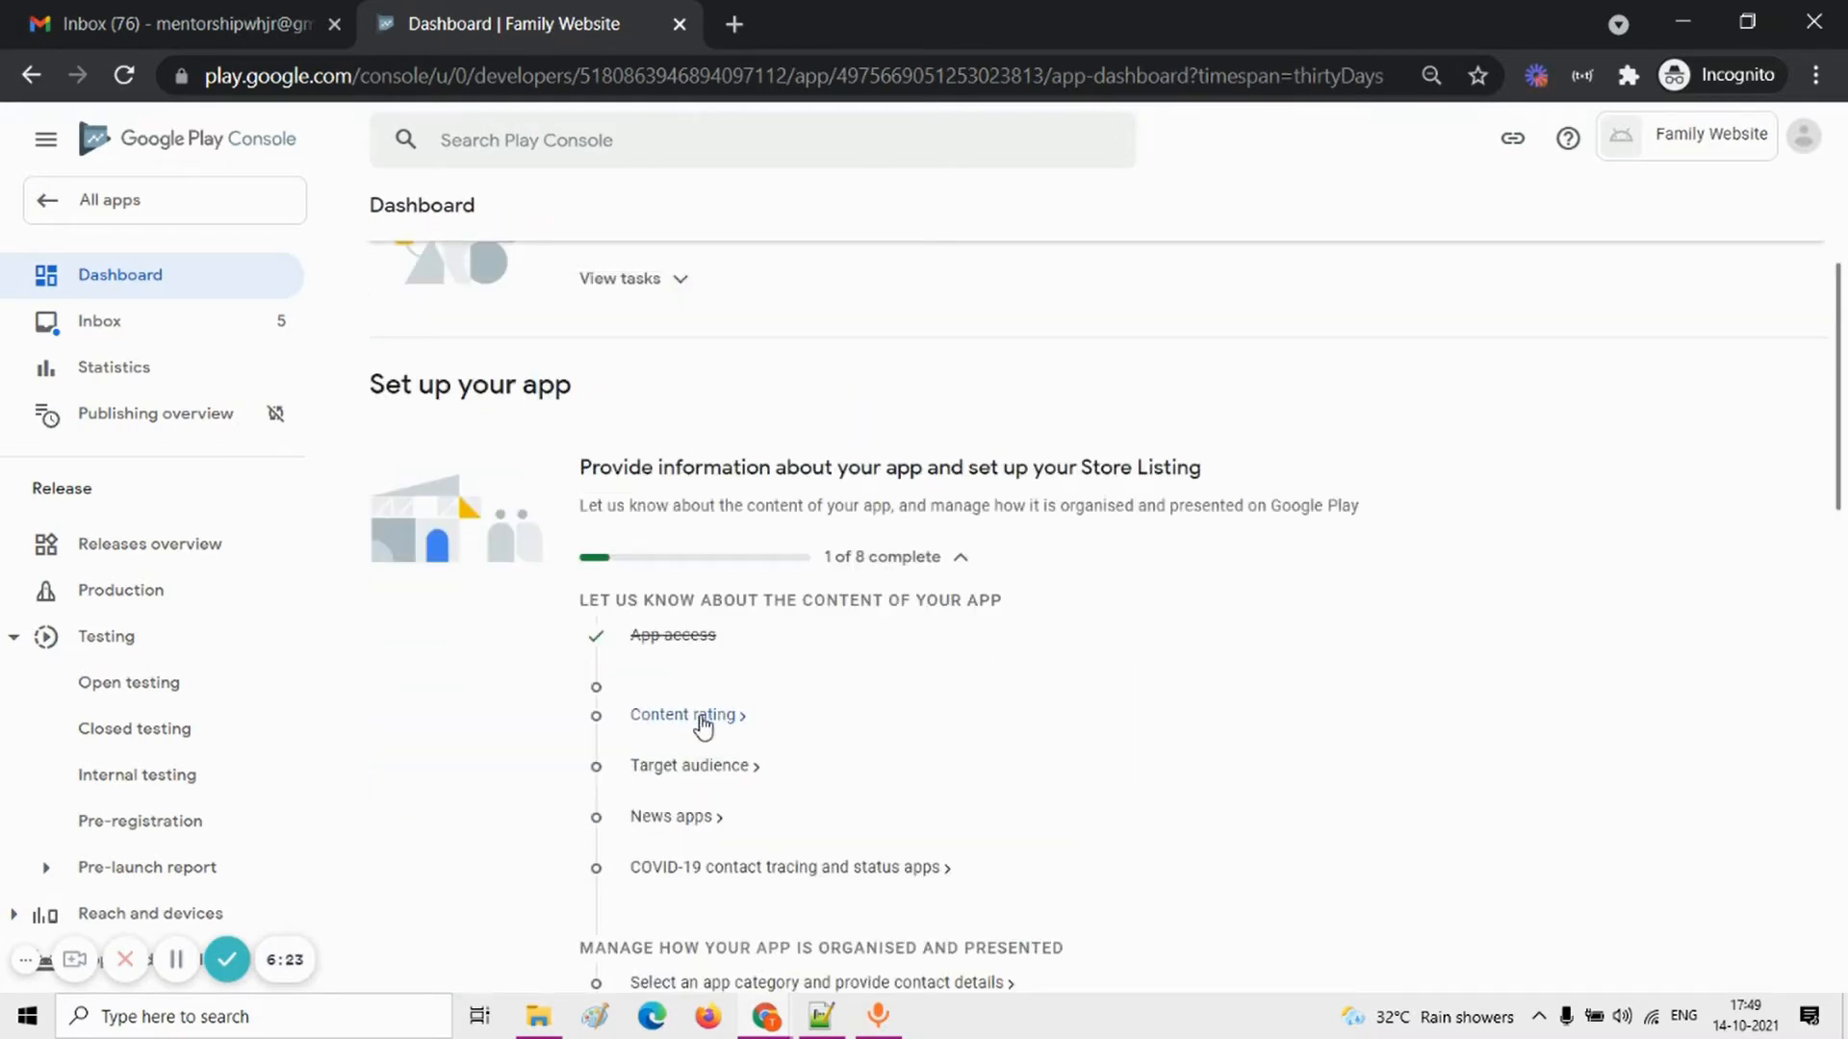
left_click(1817, 75)
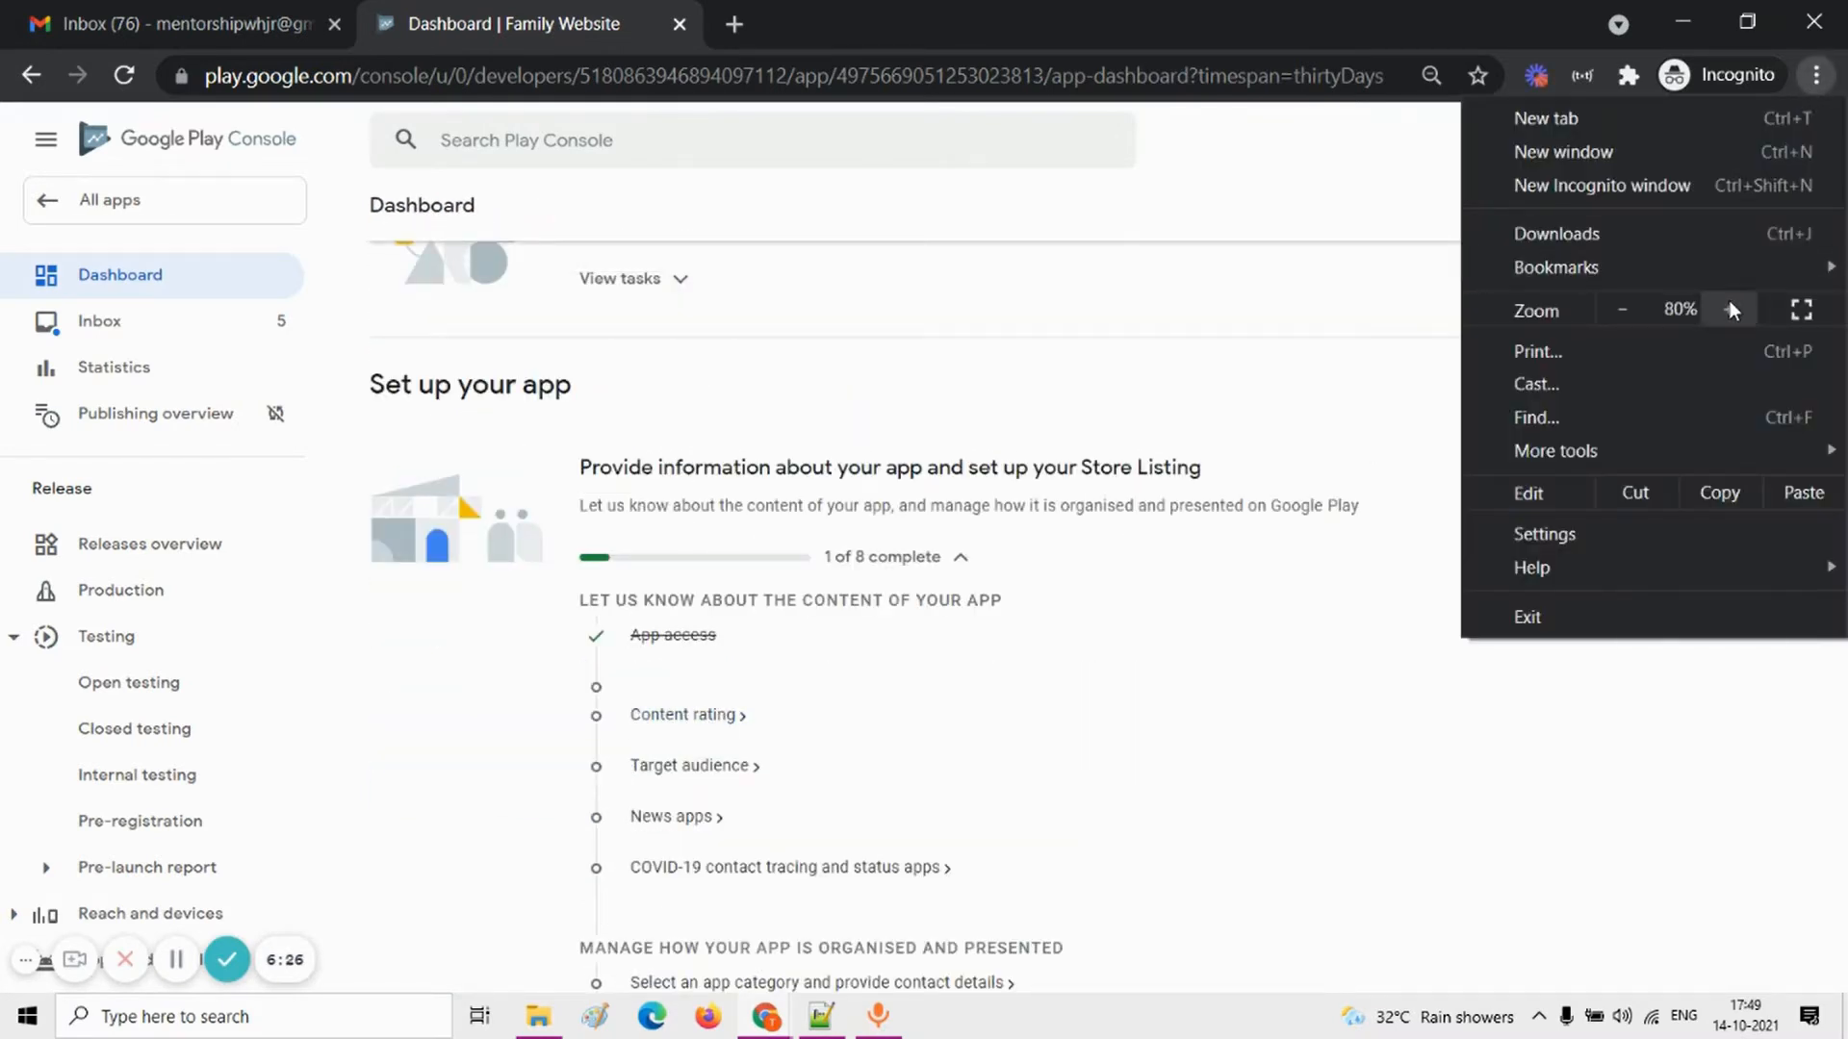
left_click(1079, 655)
scroll(1079, 656, "down", 1)
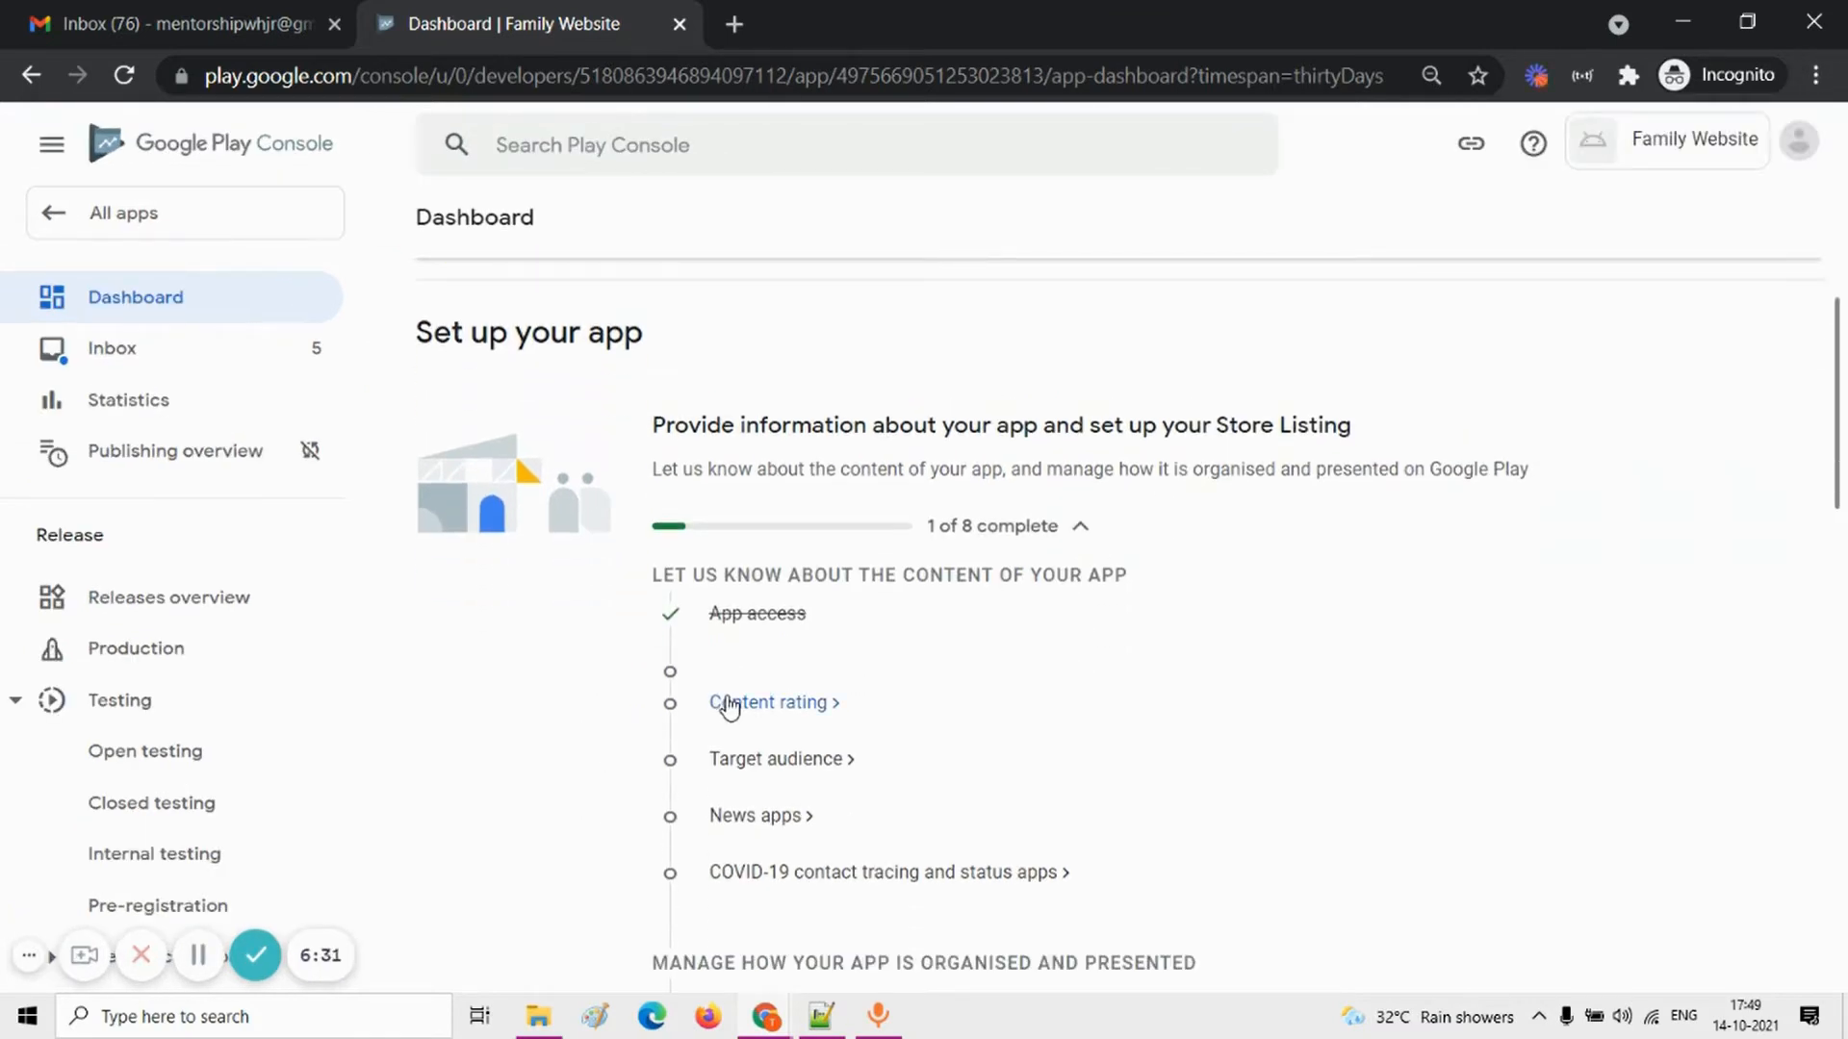
Step: Start the Content rating questionnaire and fill in the contact email address in its Category section
left_click(786, 714)
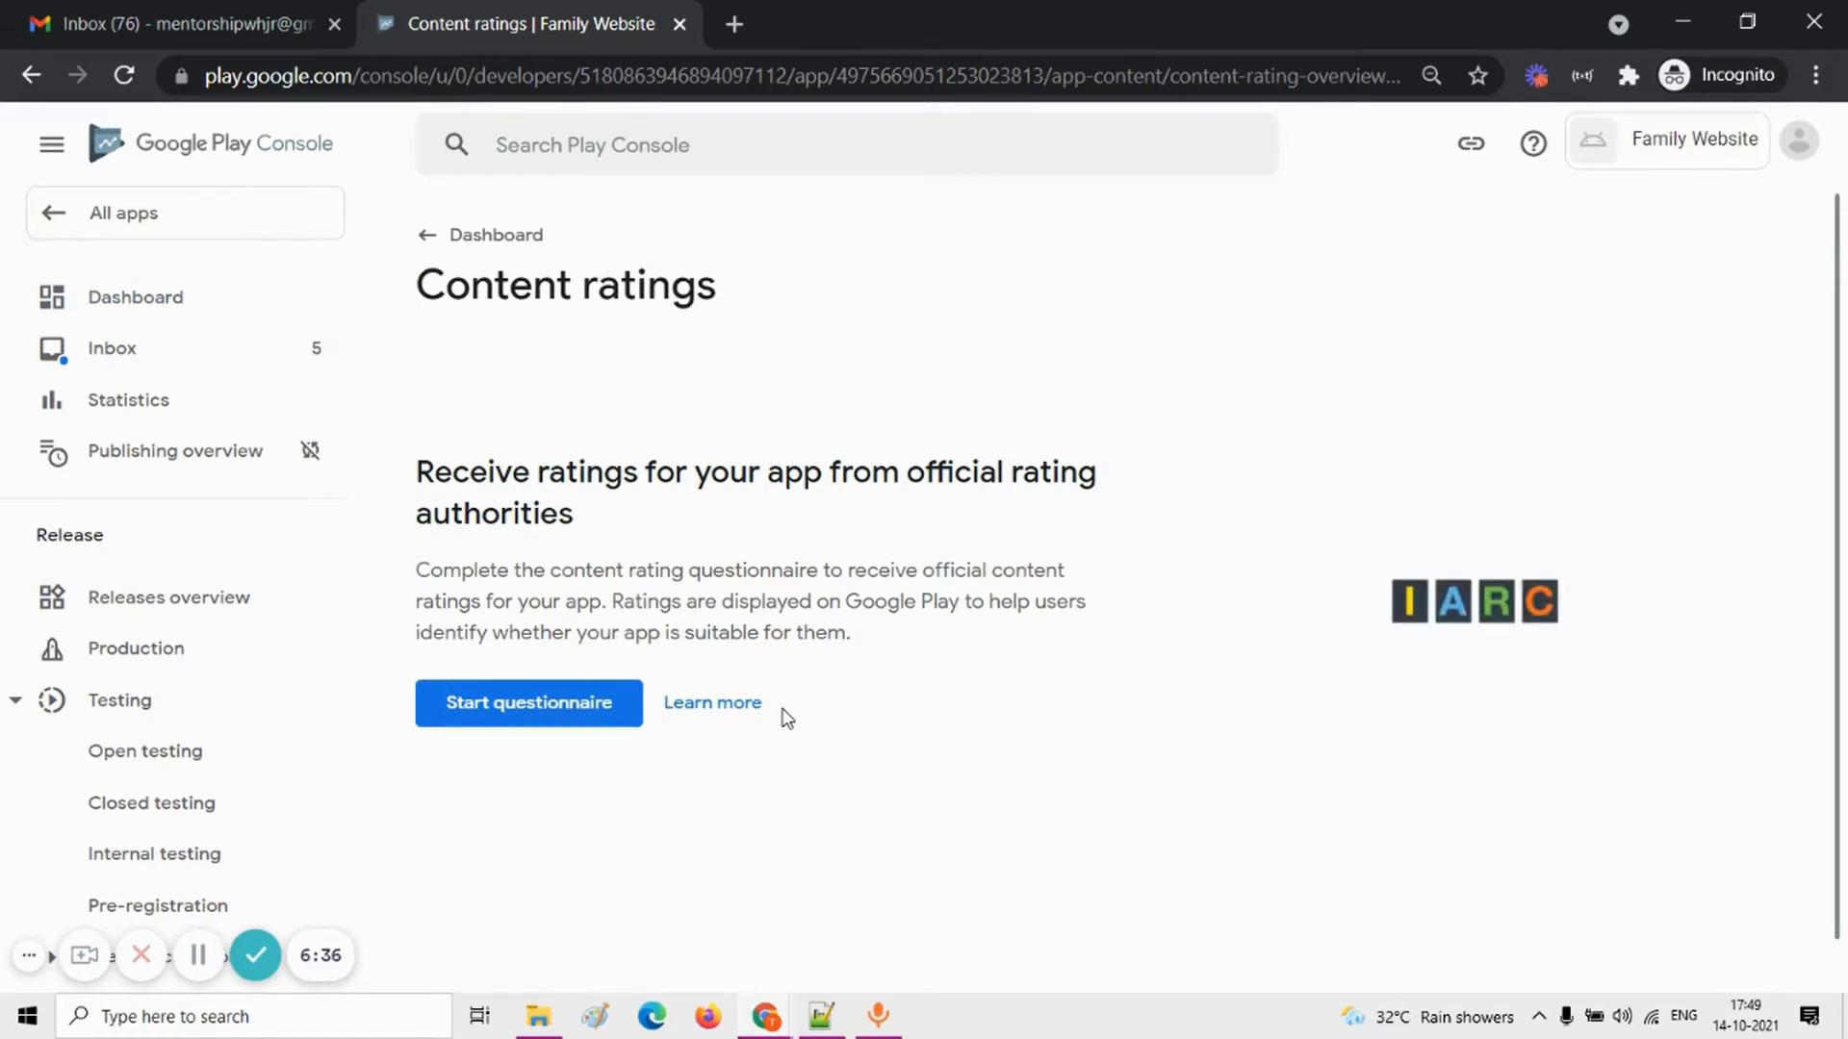
left_click(551, 707)
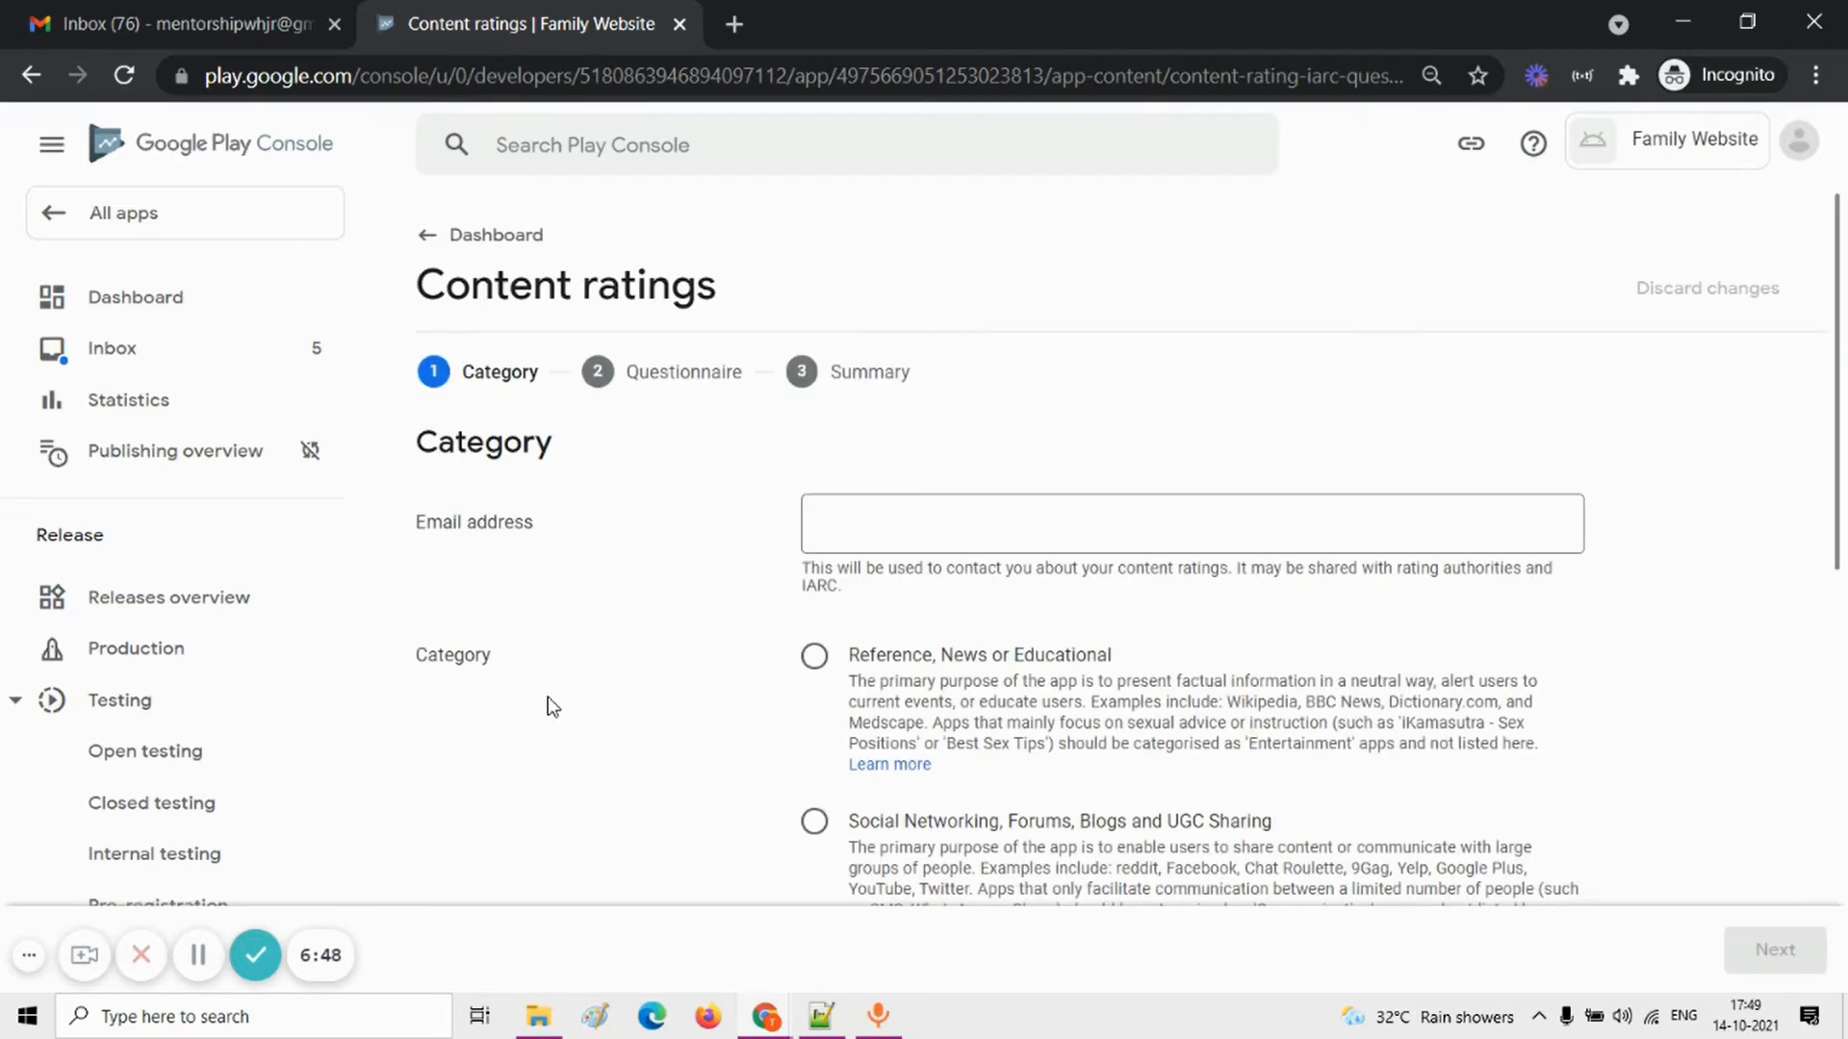
left_click(871, 531)
type("t")
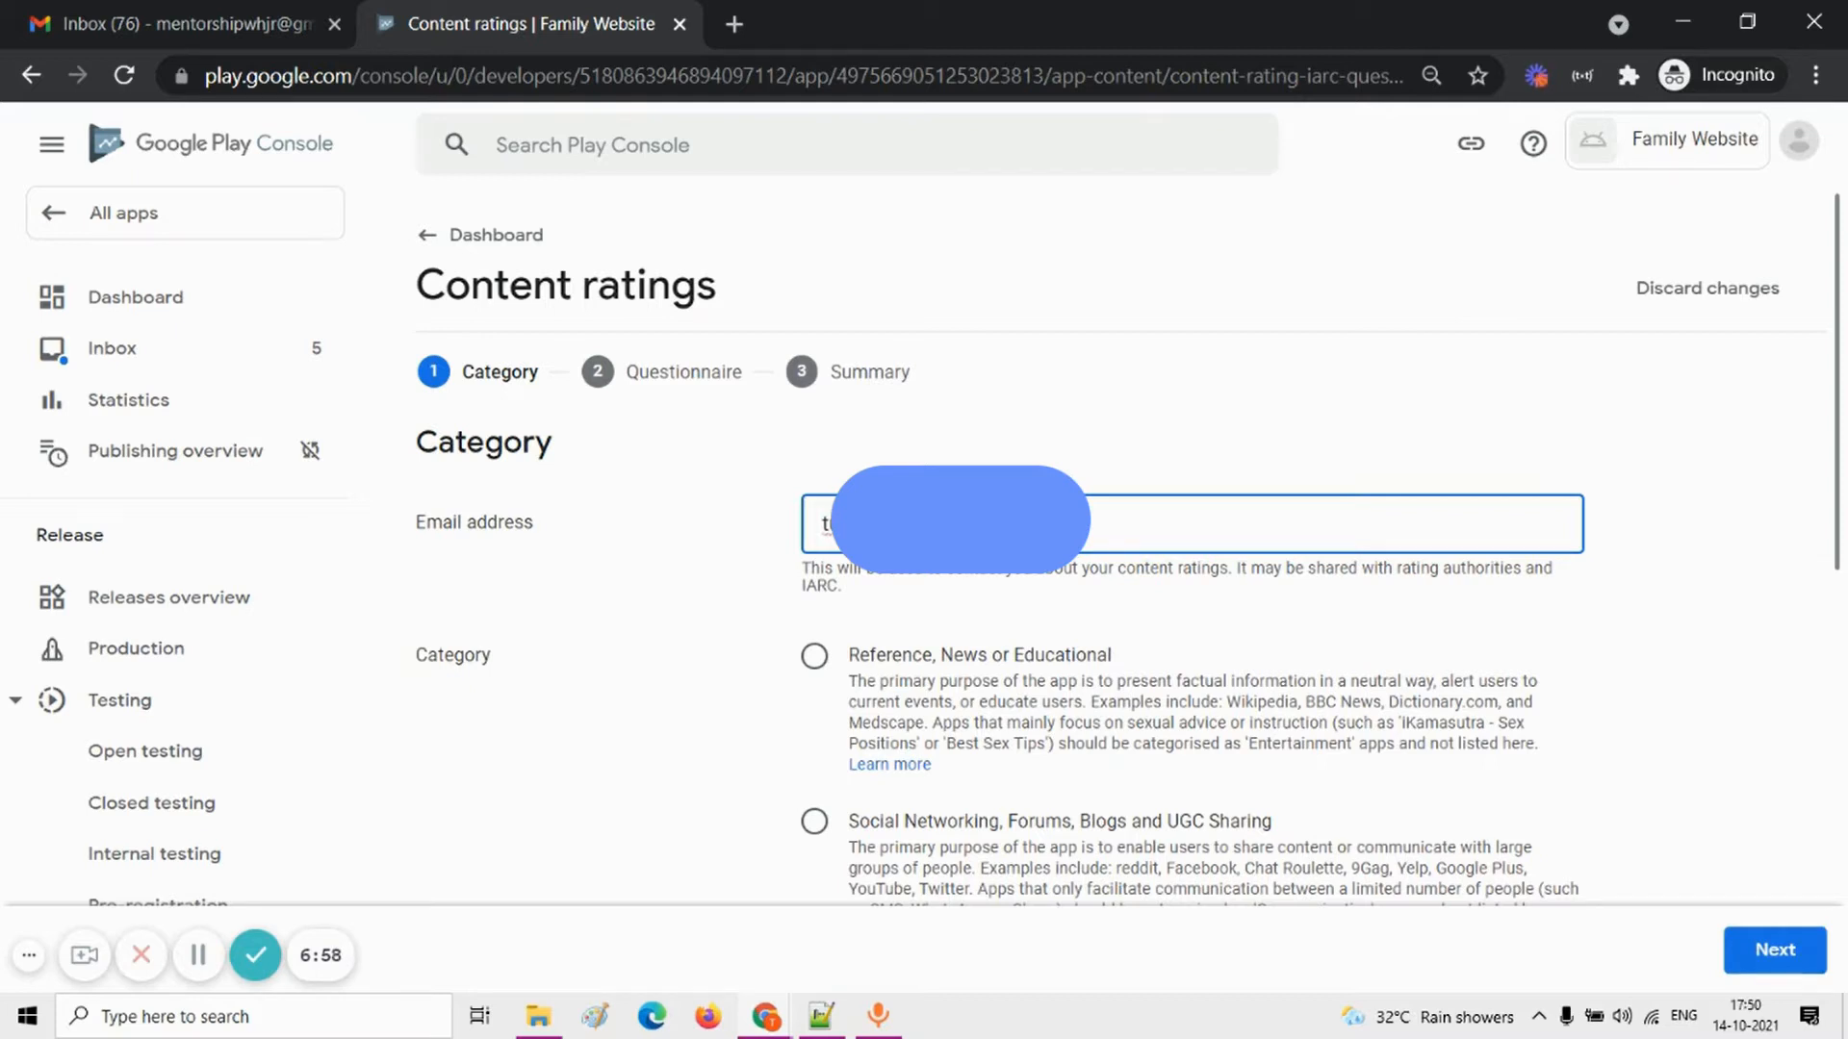
type("om")
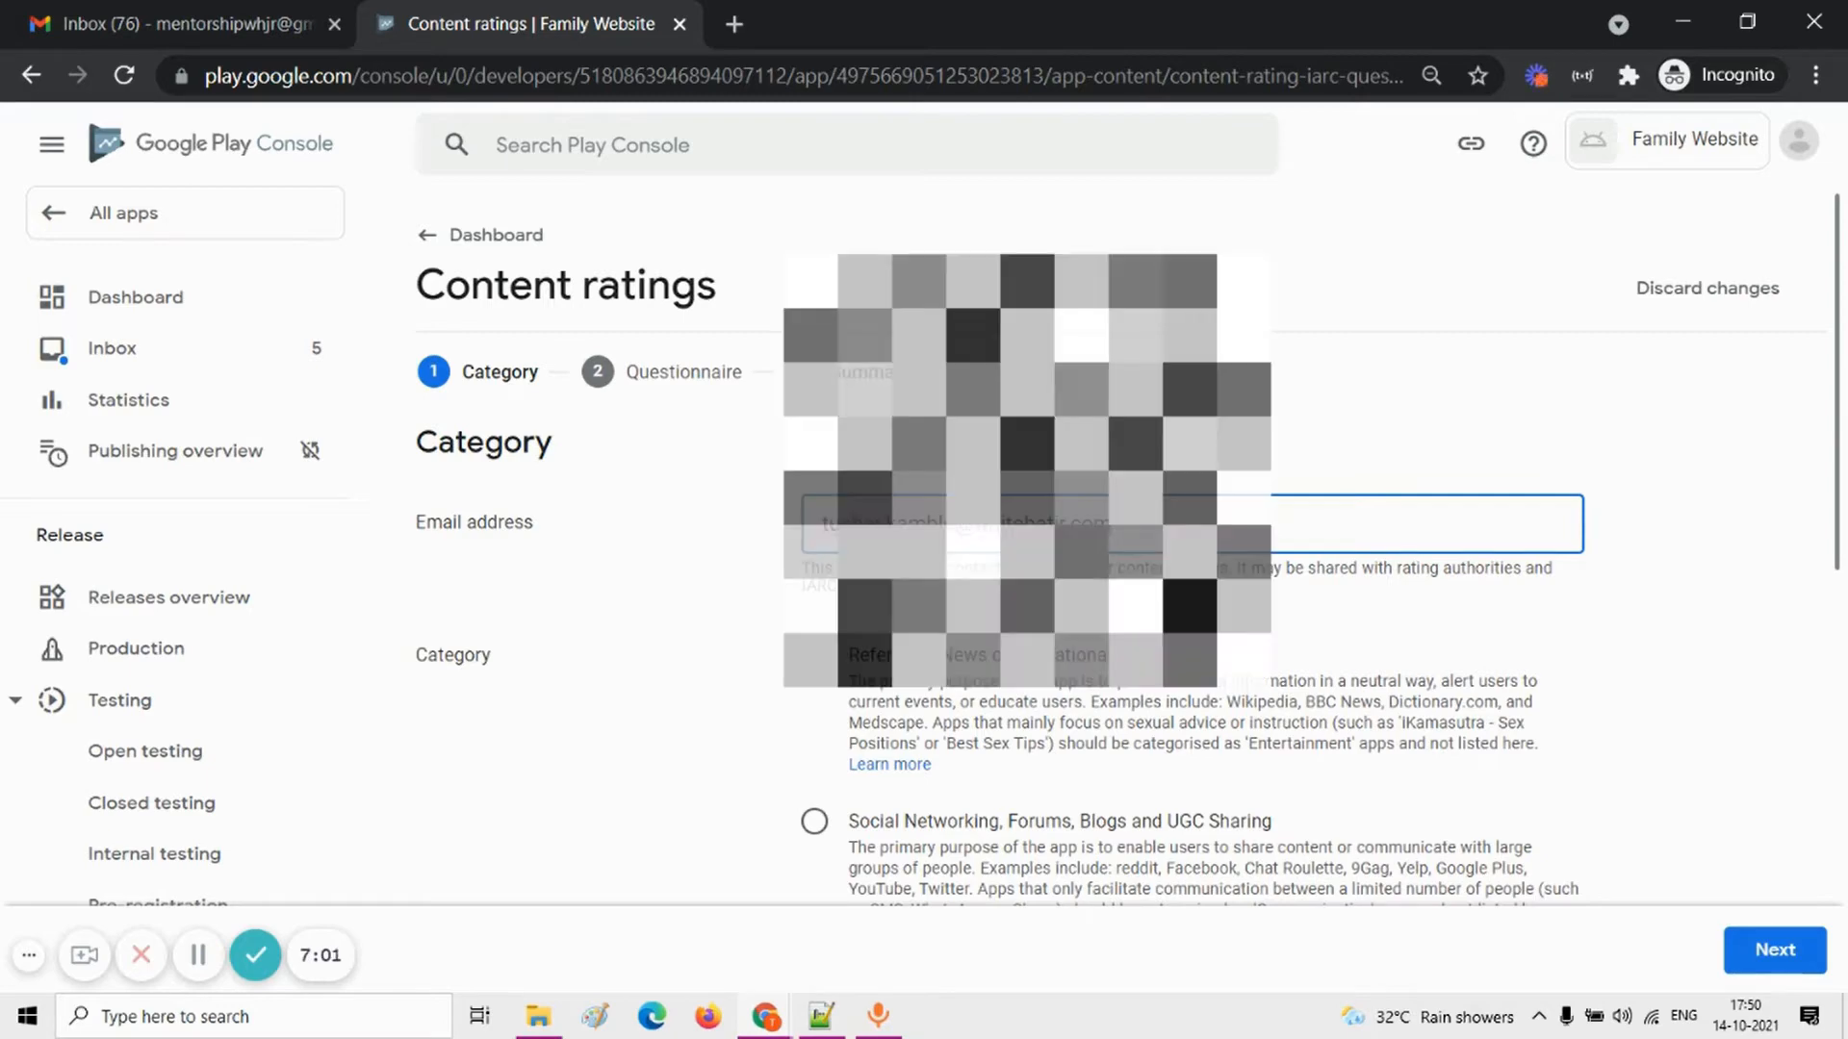
Step: Set the app's content rating category to Utility, Productivity, Communication or Other and continue to the questionnaire
scroll(929, 611, "down", 3)
scroll(884, 637, "down", 1)
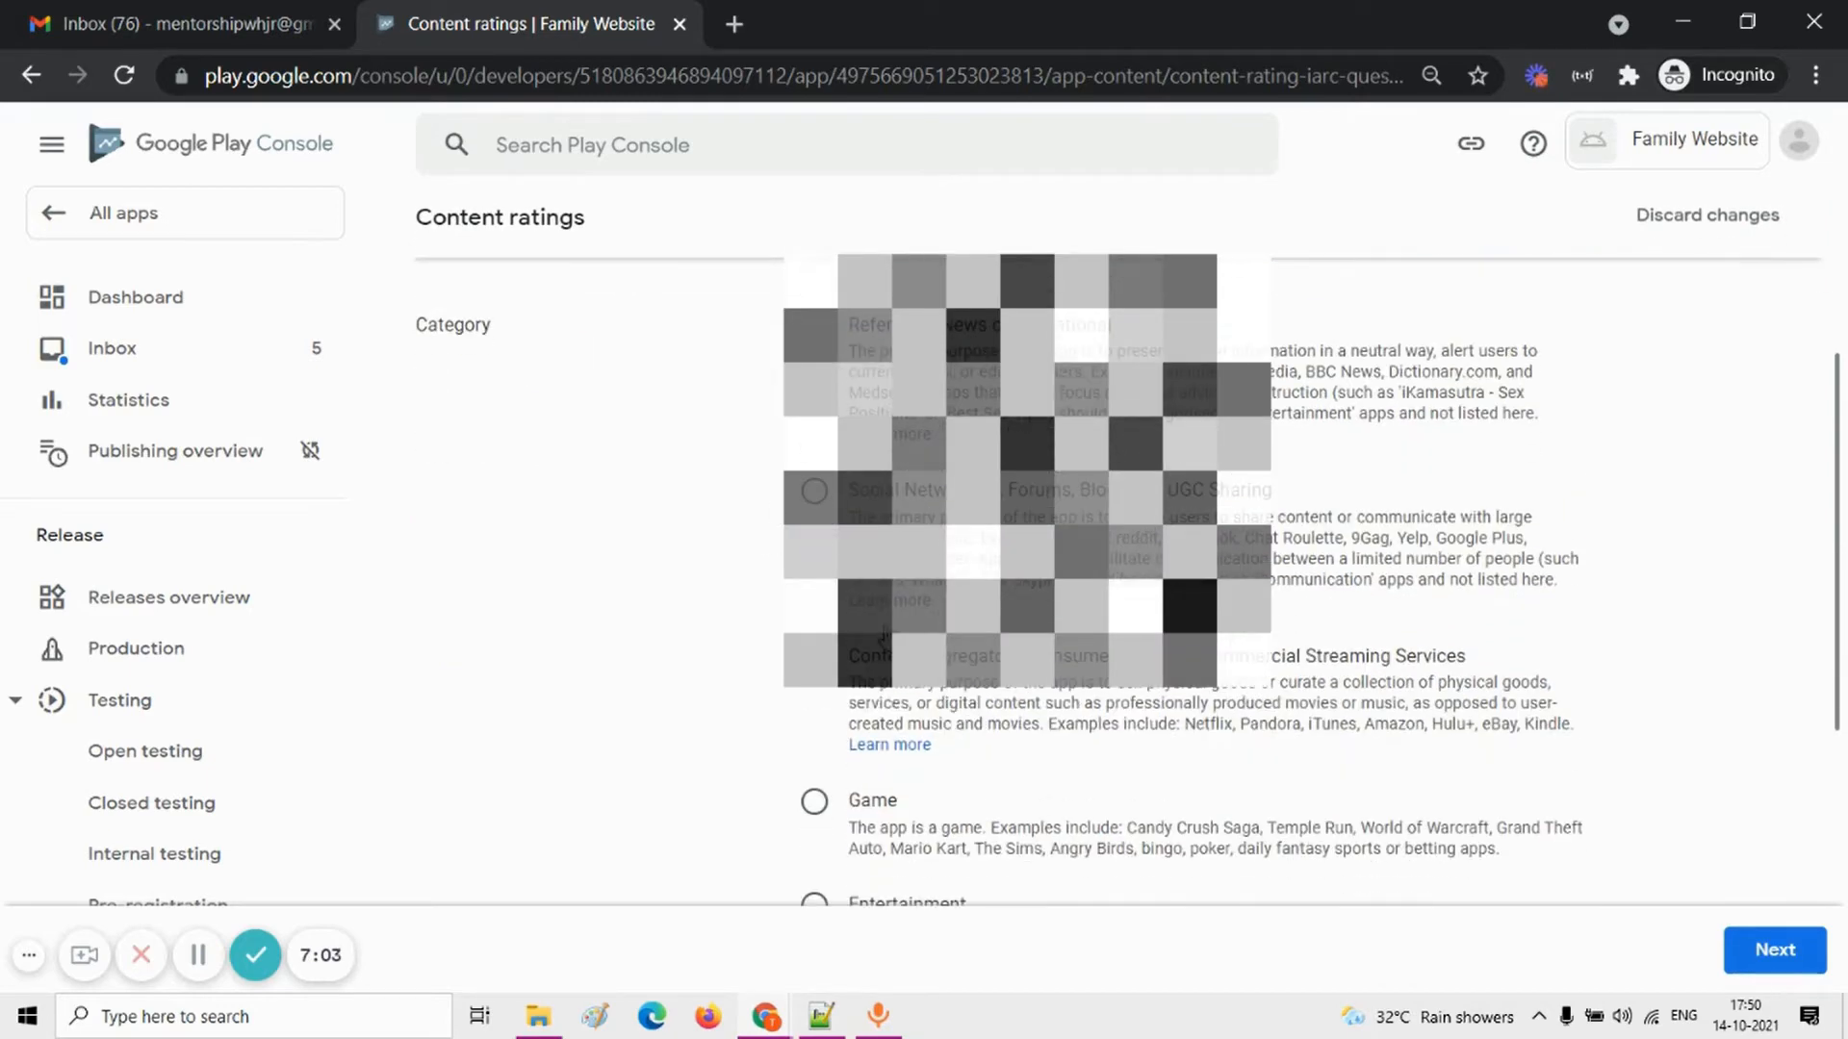
scroll(884, 638, "down", 1)
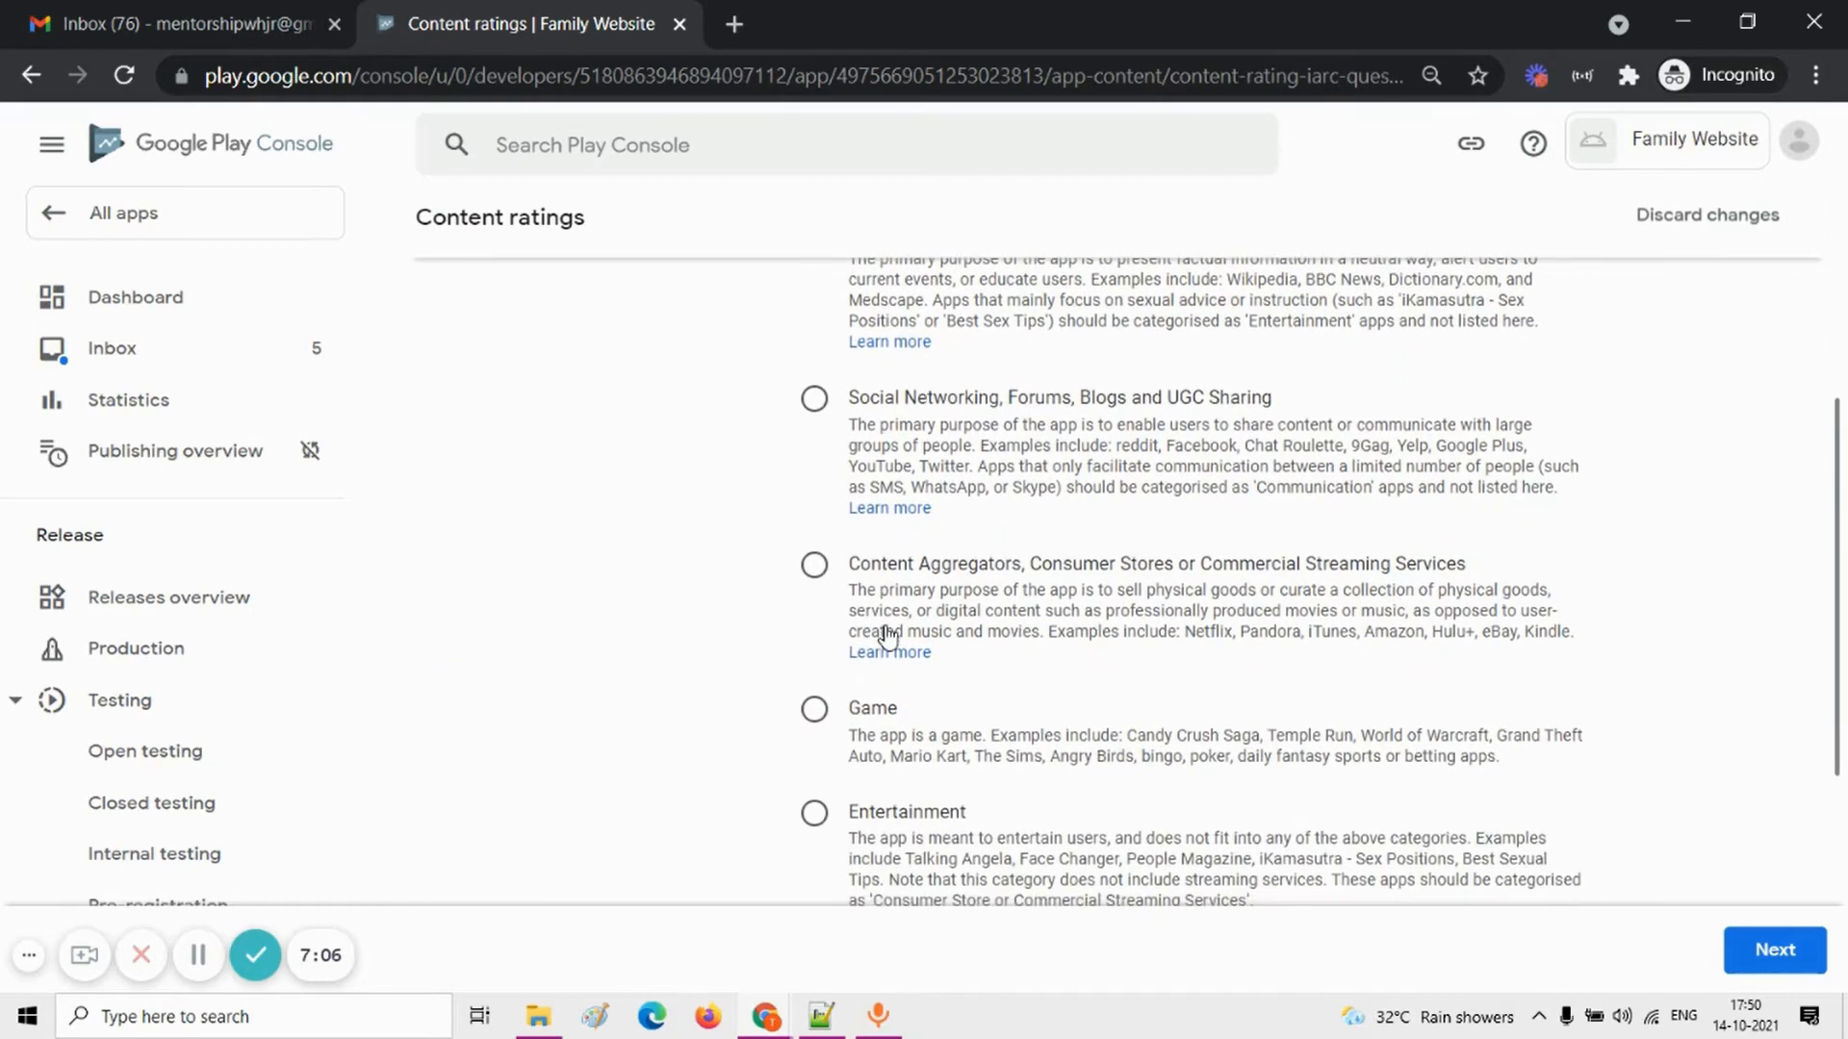
scroll(888, 637, "down", 3)
left_click(813, 645)
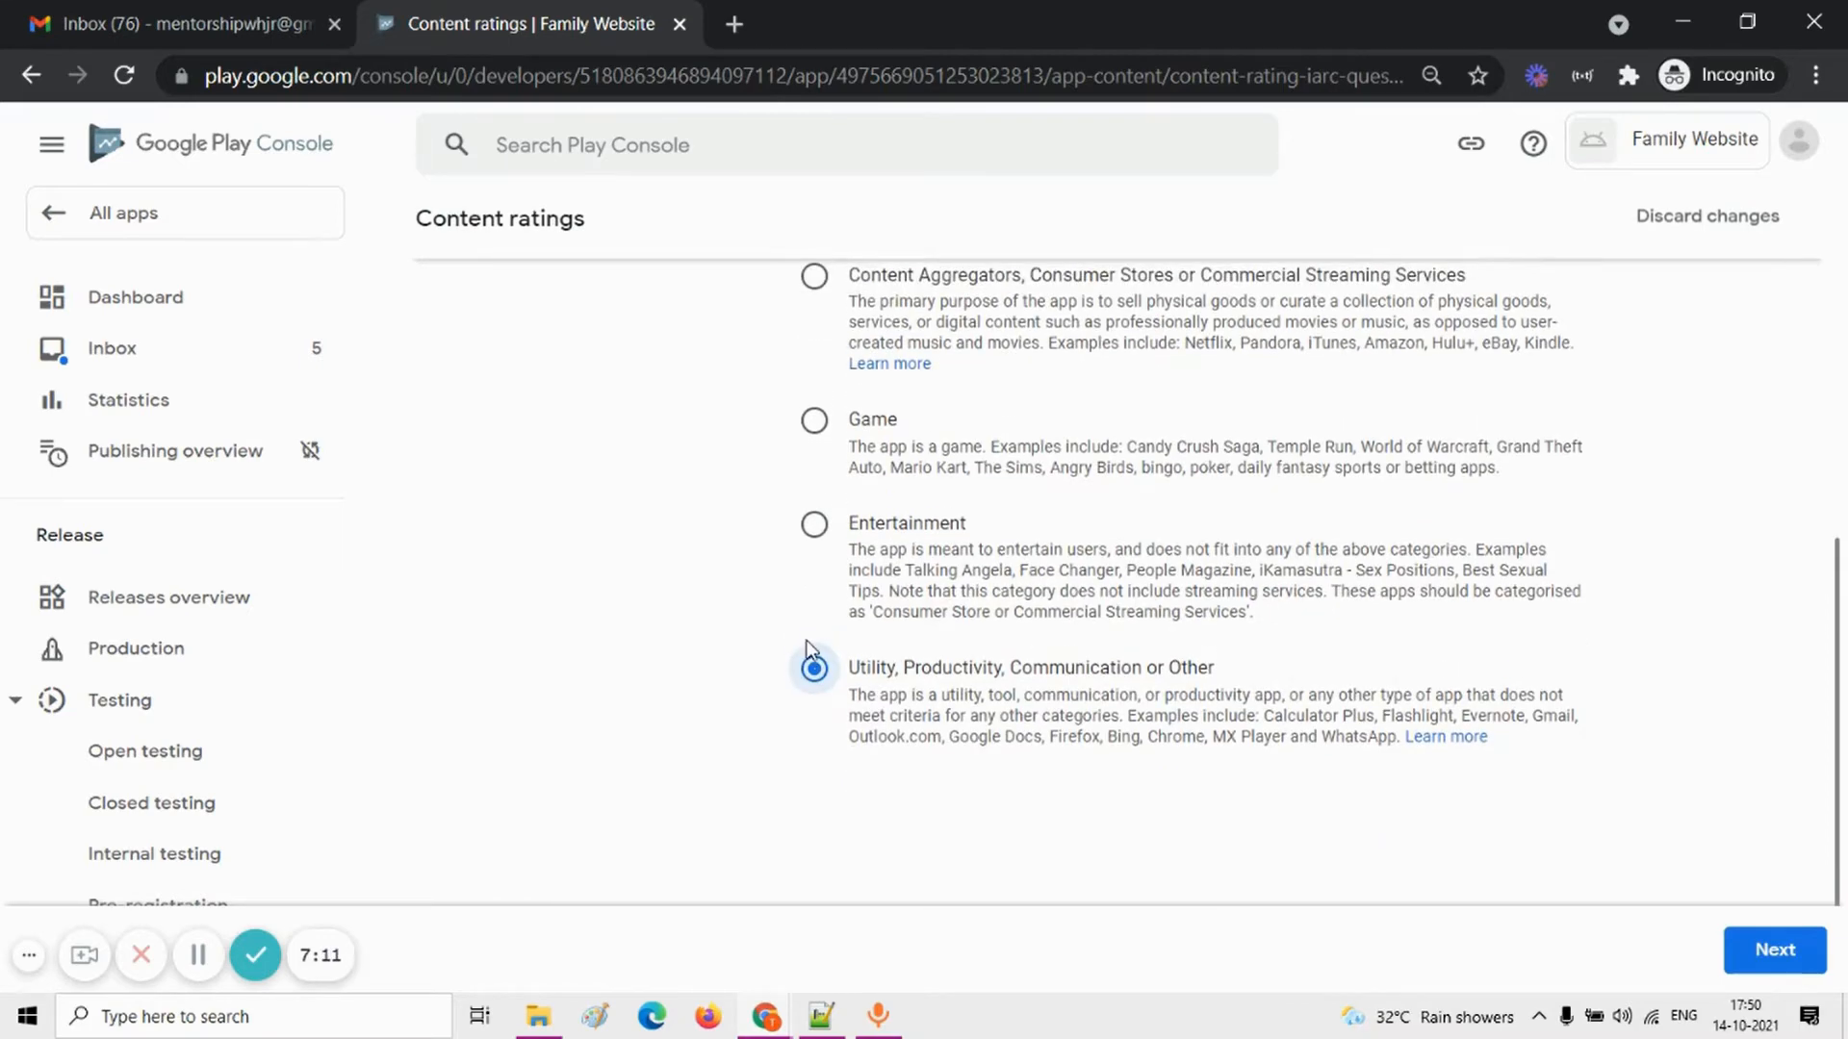
scroll(810, 648, "down", 1)
scroll(808, 650, "up", 7)
scroll(808, 652, "down", 7)
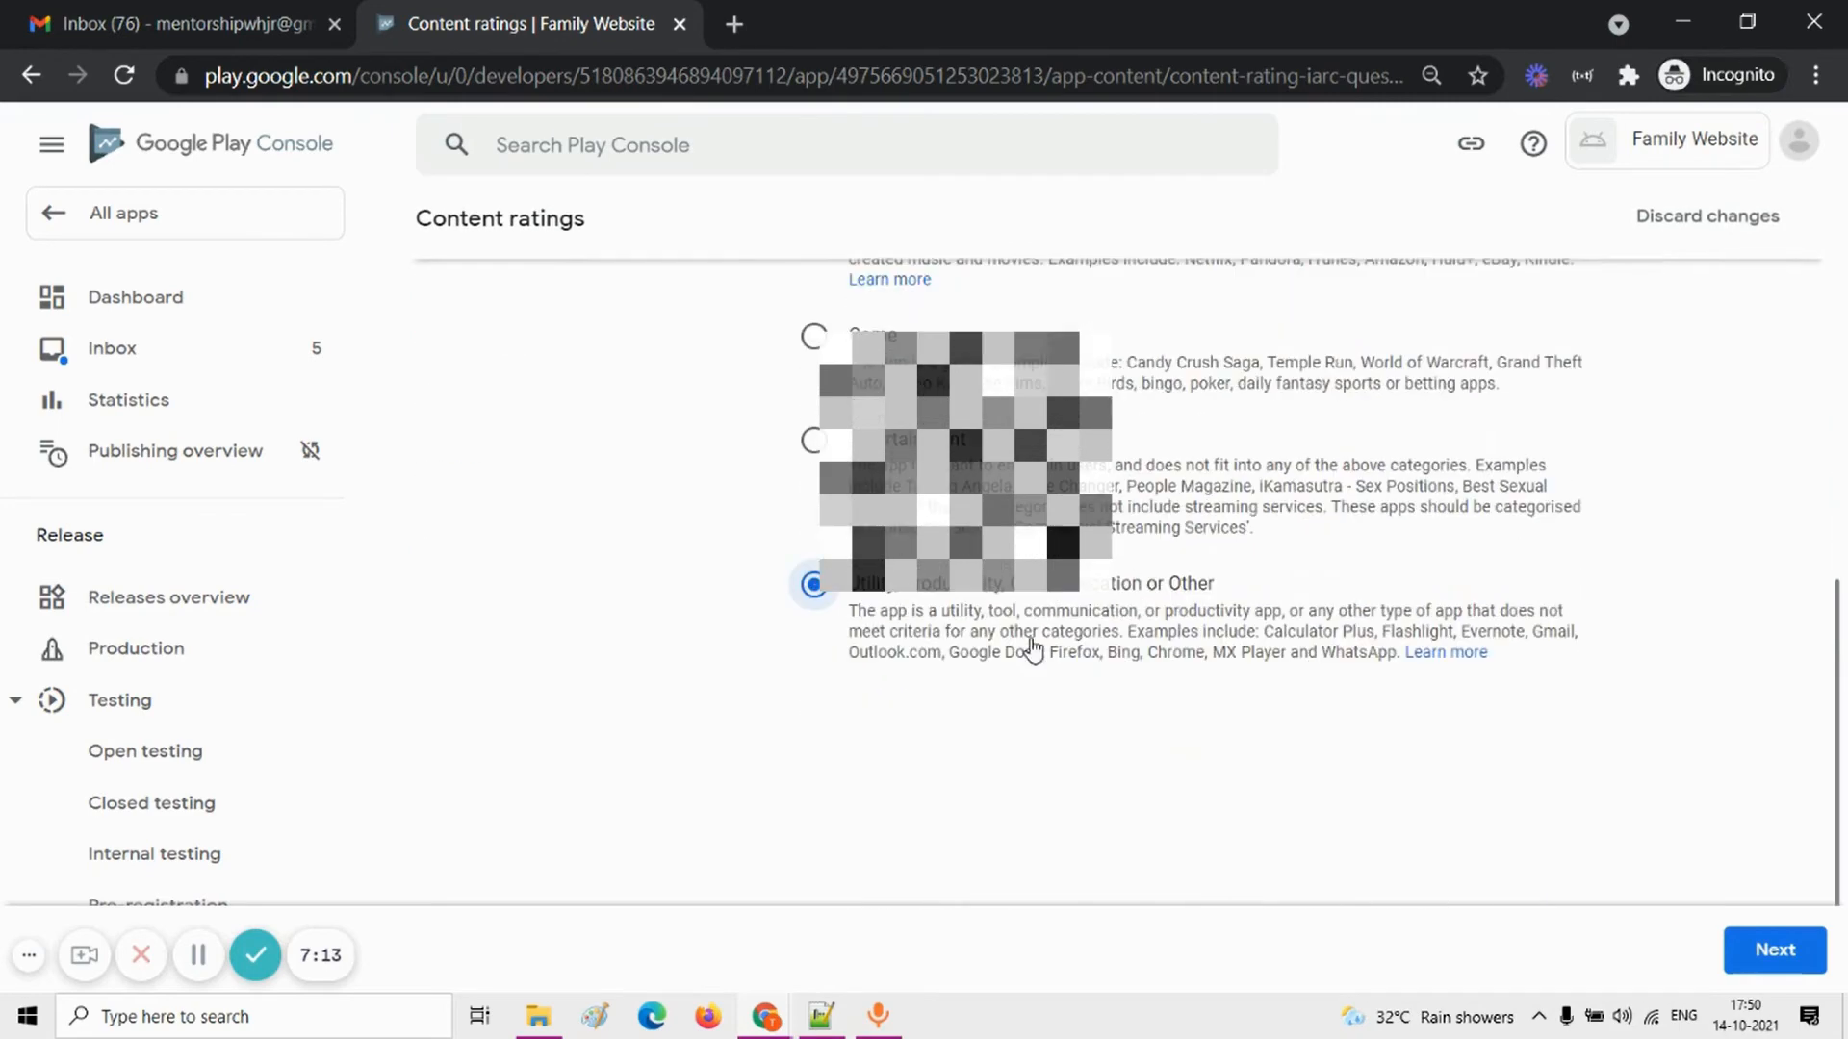
left_click(1774, 949)
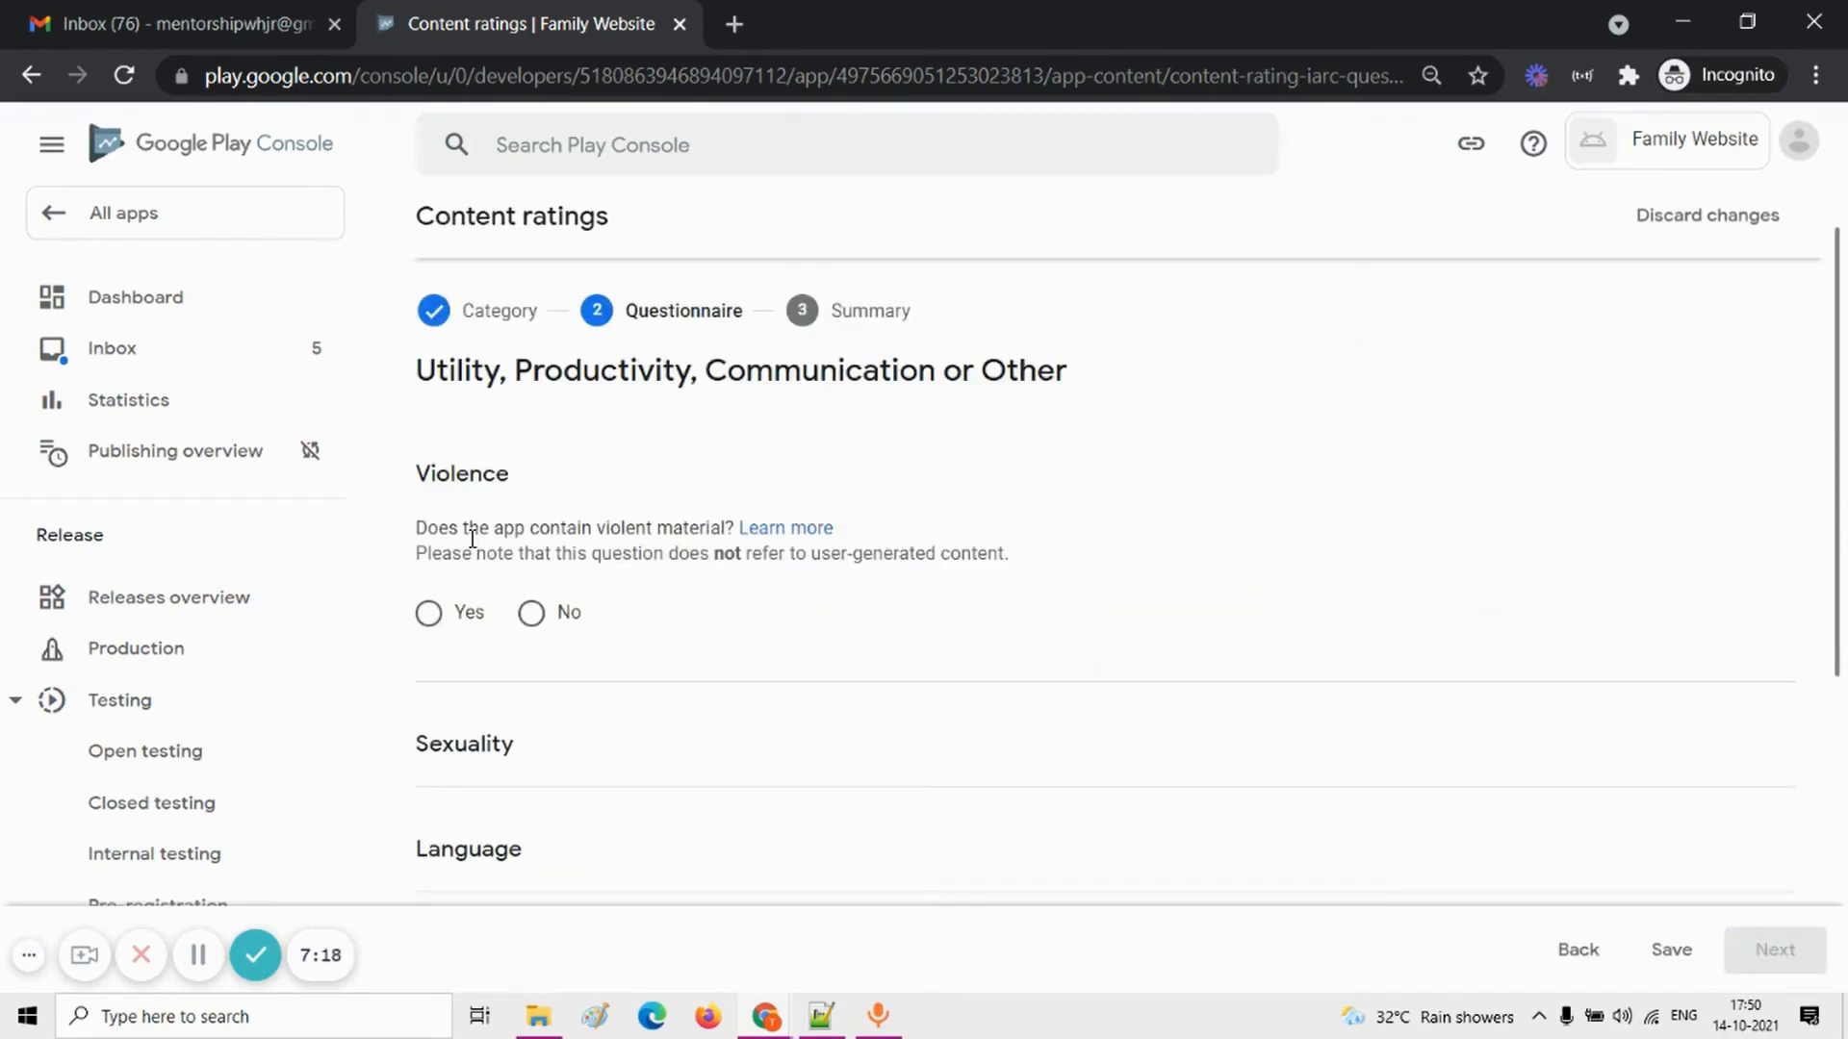
Step: Answer No to the violence, sexuality, language, controlled substance and age-restricted promotion questions
left_click(563, 613)
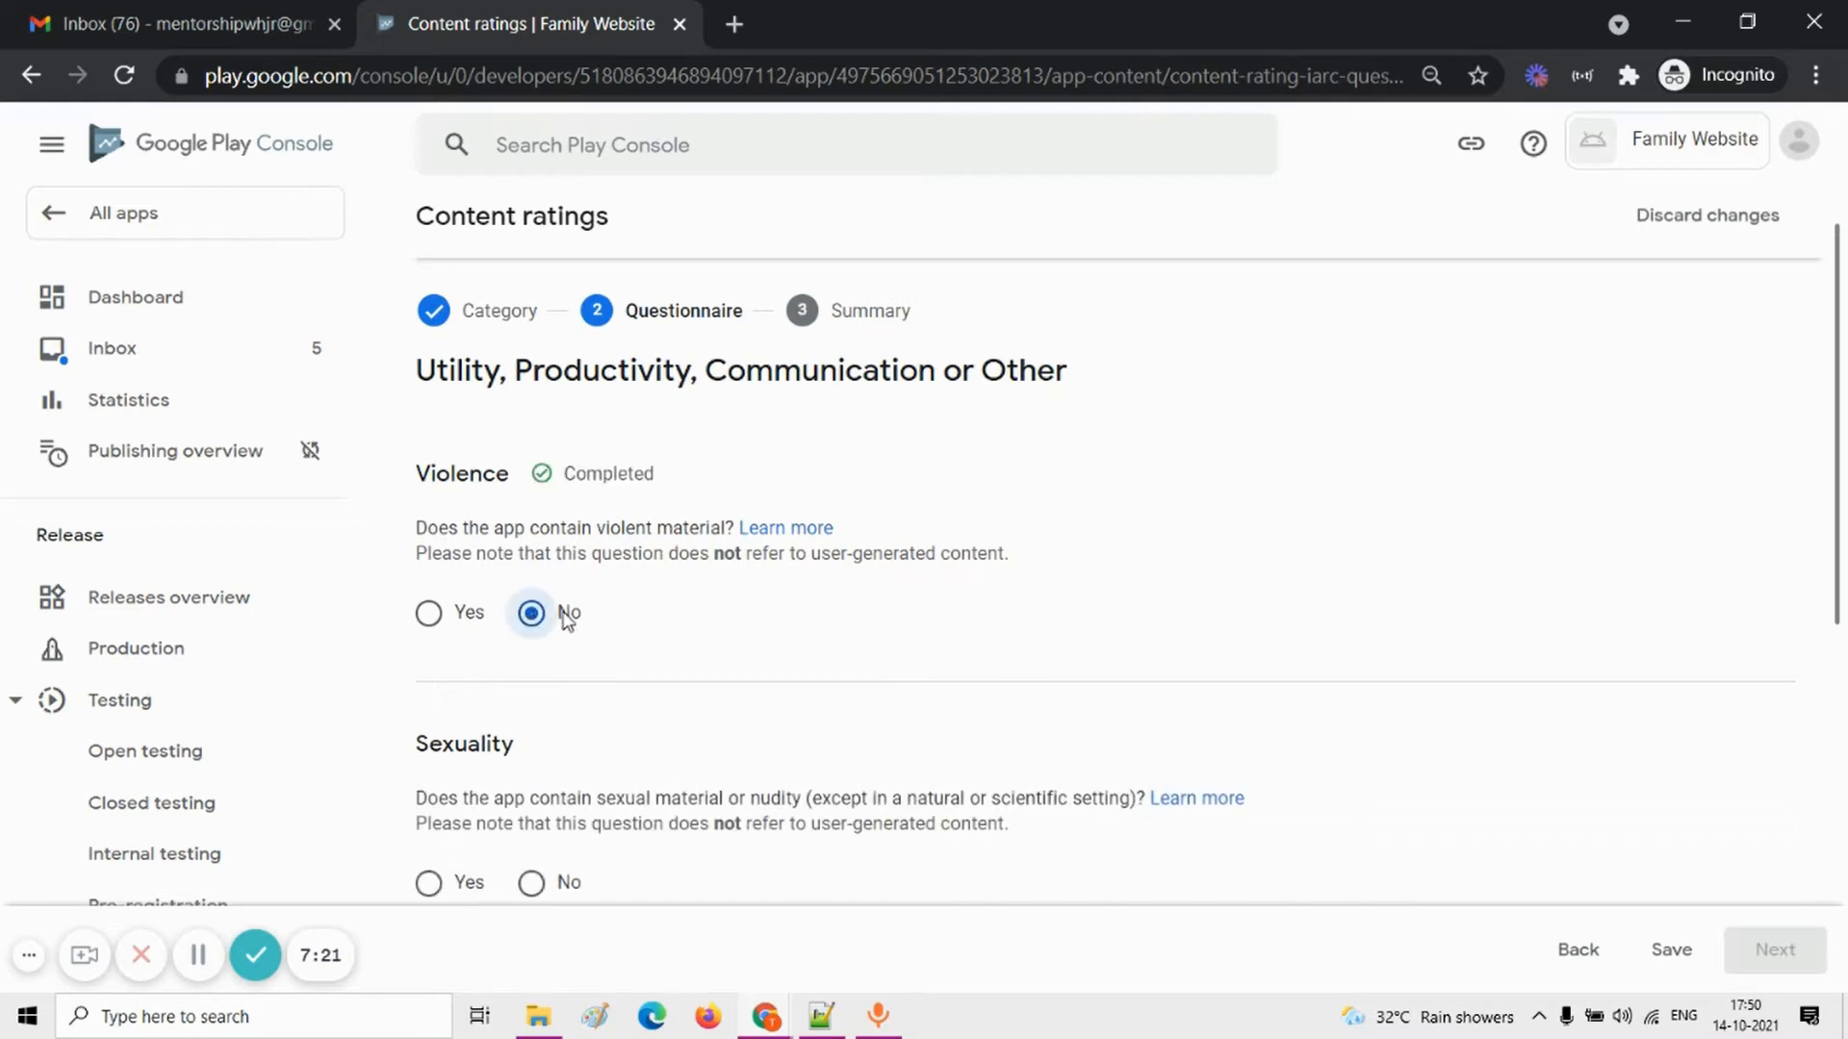
scroll(648, 648, "down", 4)
left_click(530, 508)
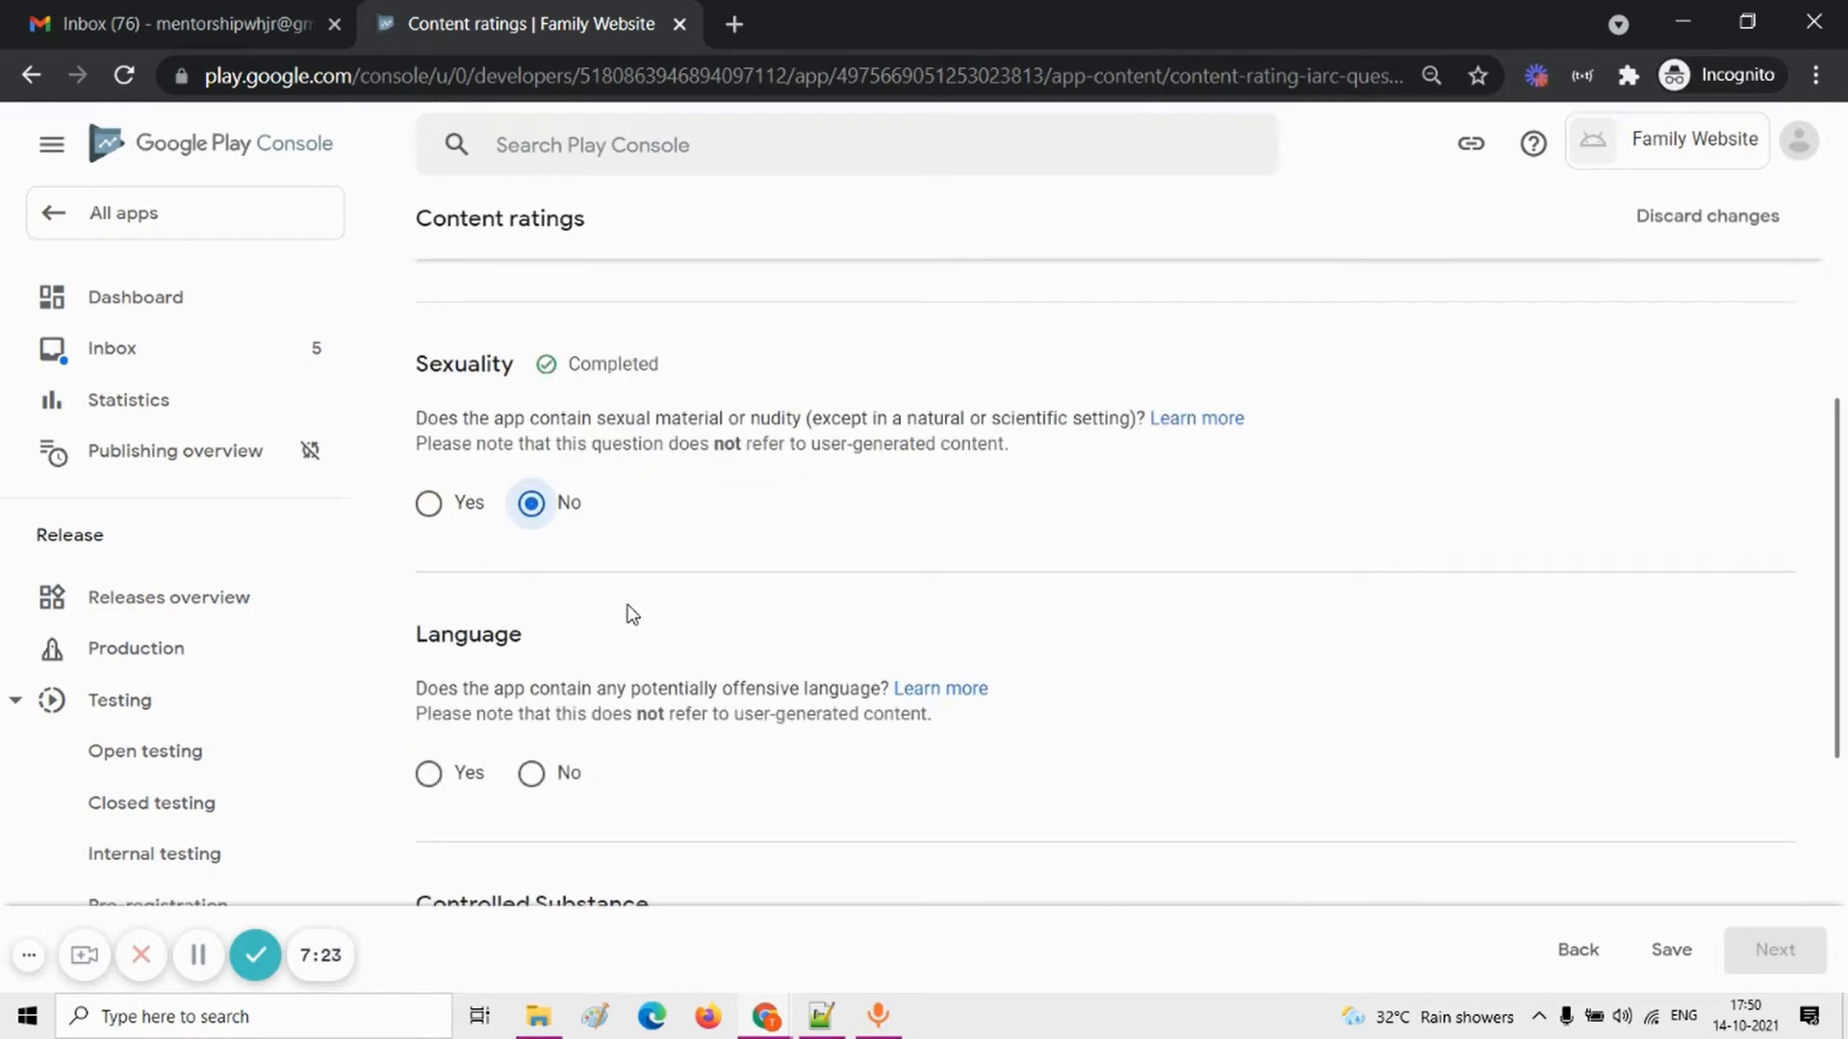
scroll(596, 607, "down", 2)
left_click(580, 619)
scroll(611, 625, "down", 2)
left_click(578, 693)
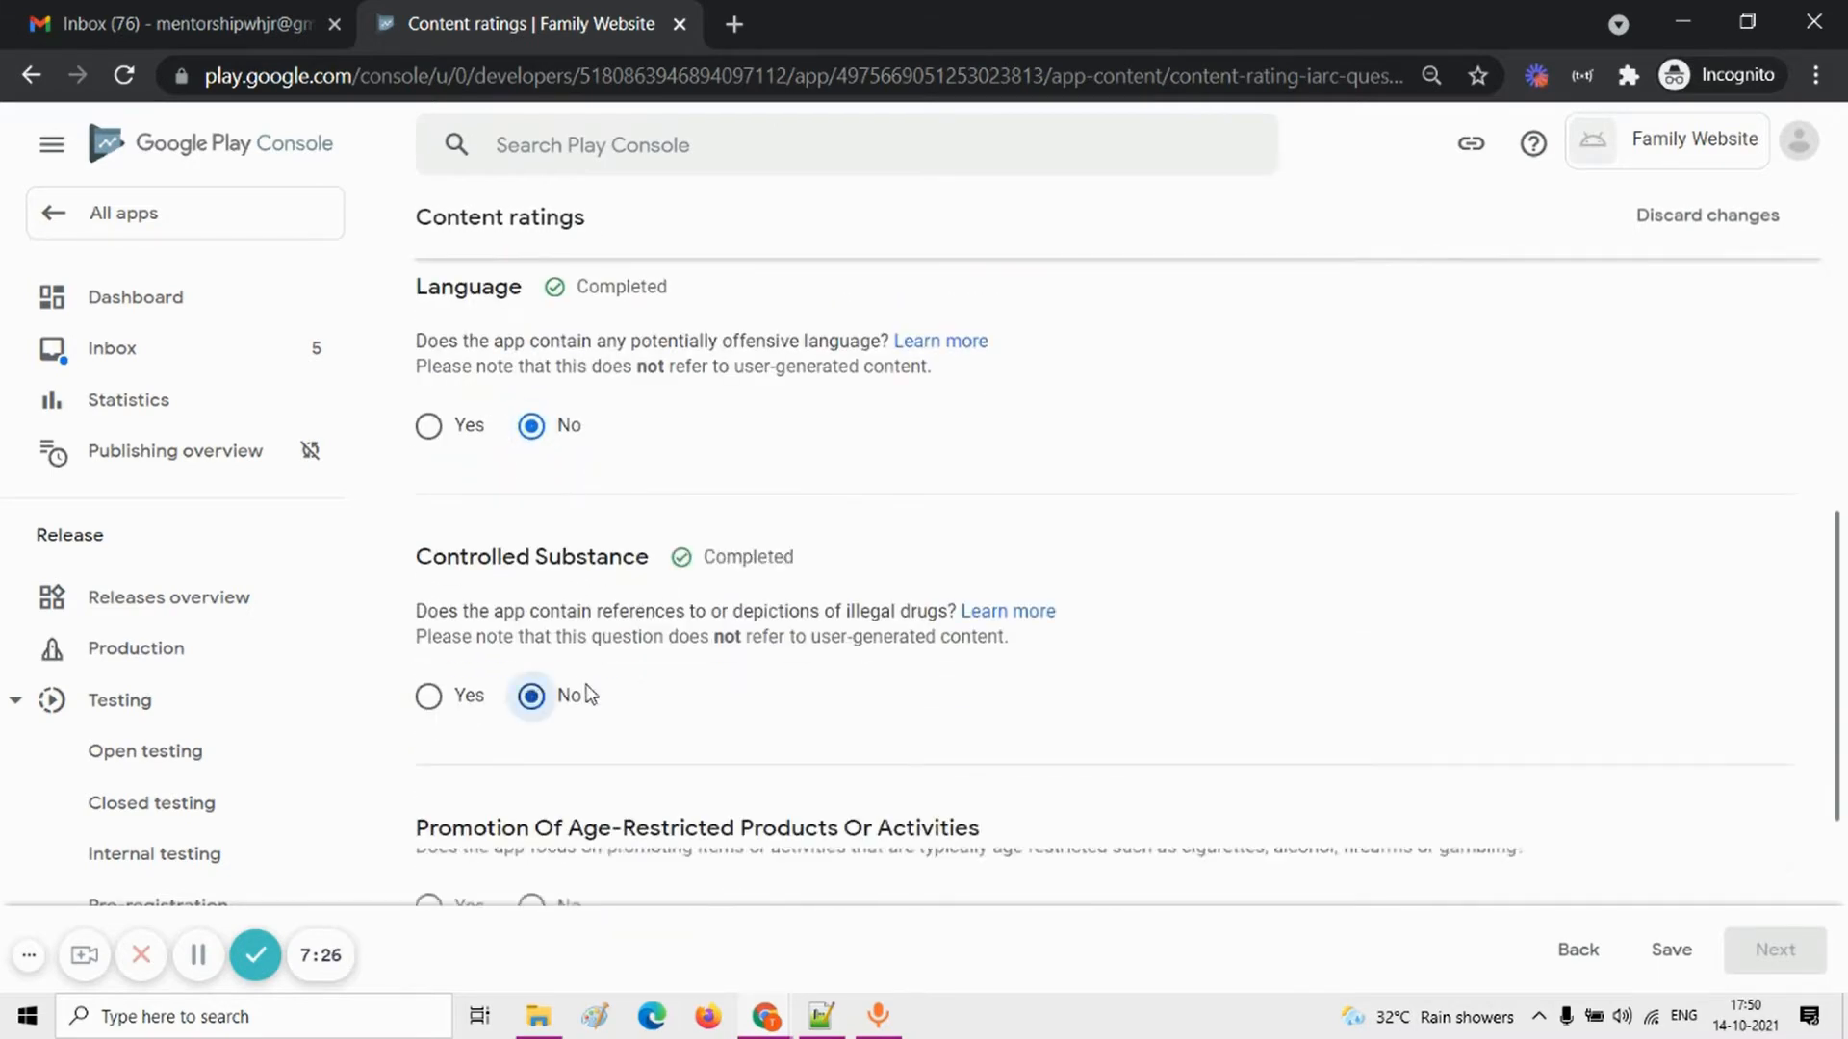
scroll(635, 691, "down", 3)
left_click(569, 695)
Step: Answer No to all Miscellaneous questions, covering user interaction, location sharing, digital purchases, Nazi symbols and web browser or search engine
scroll(673, 702, "down", 2)
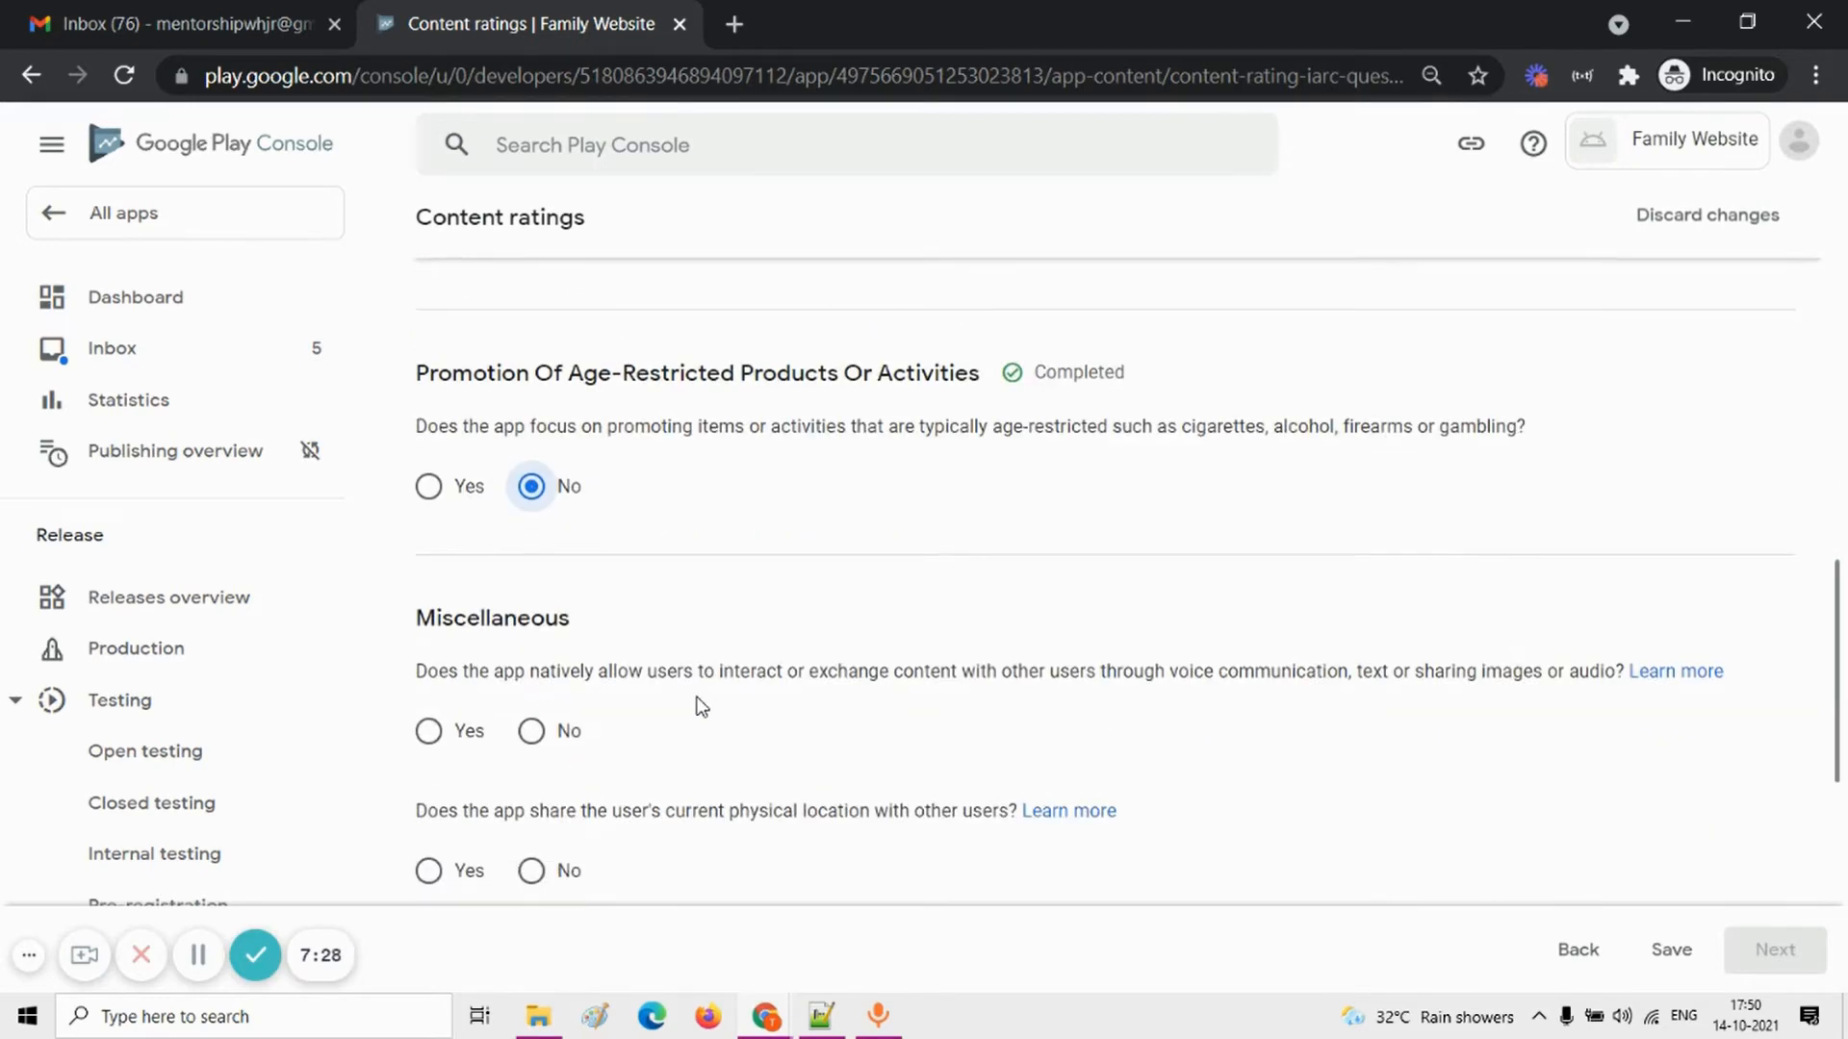
left_click(539, 734)
scroll(620, 728, "down", 2)
left_click(531, 642)
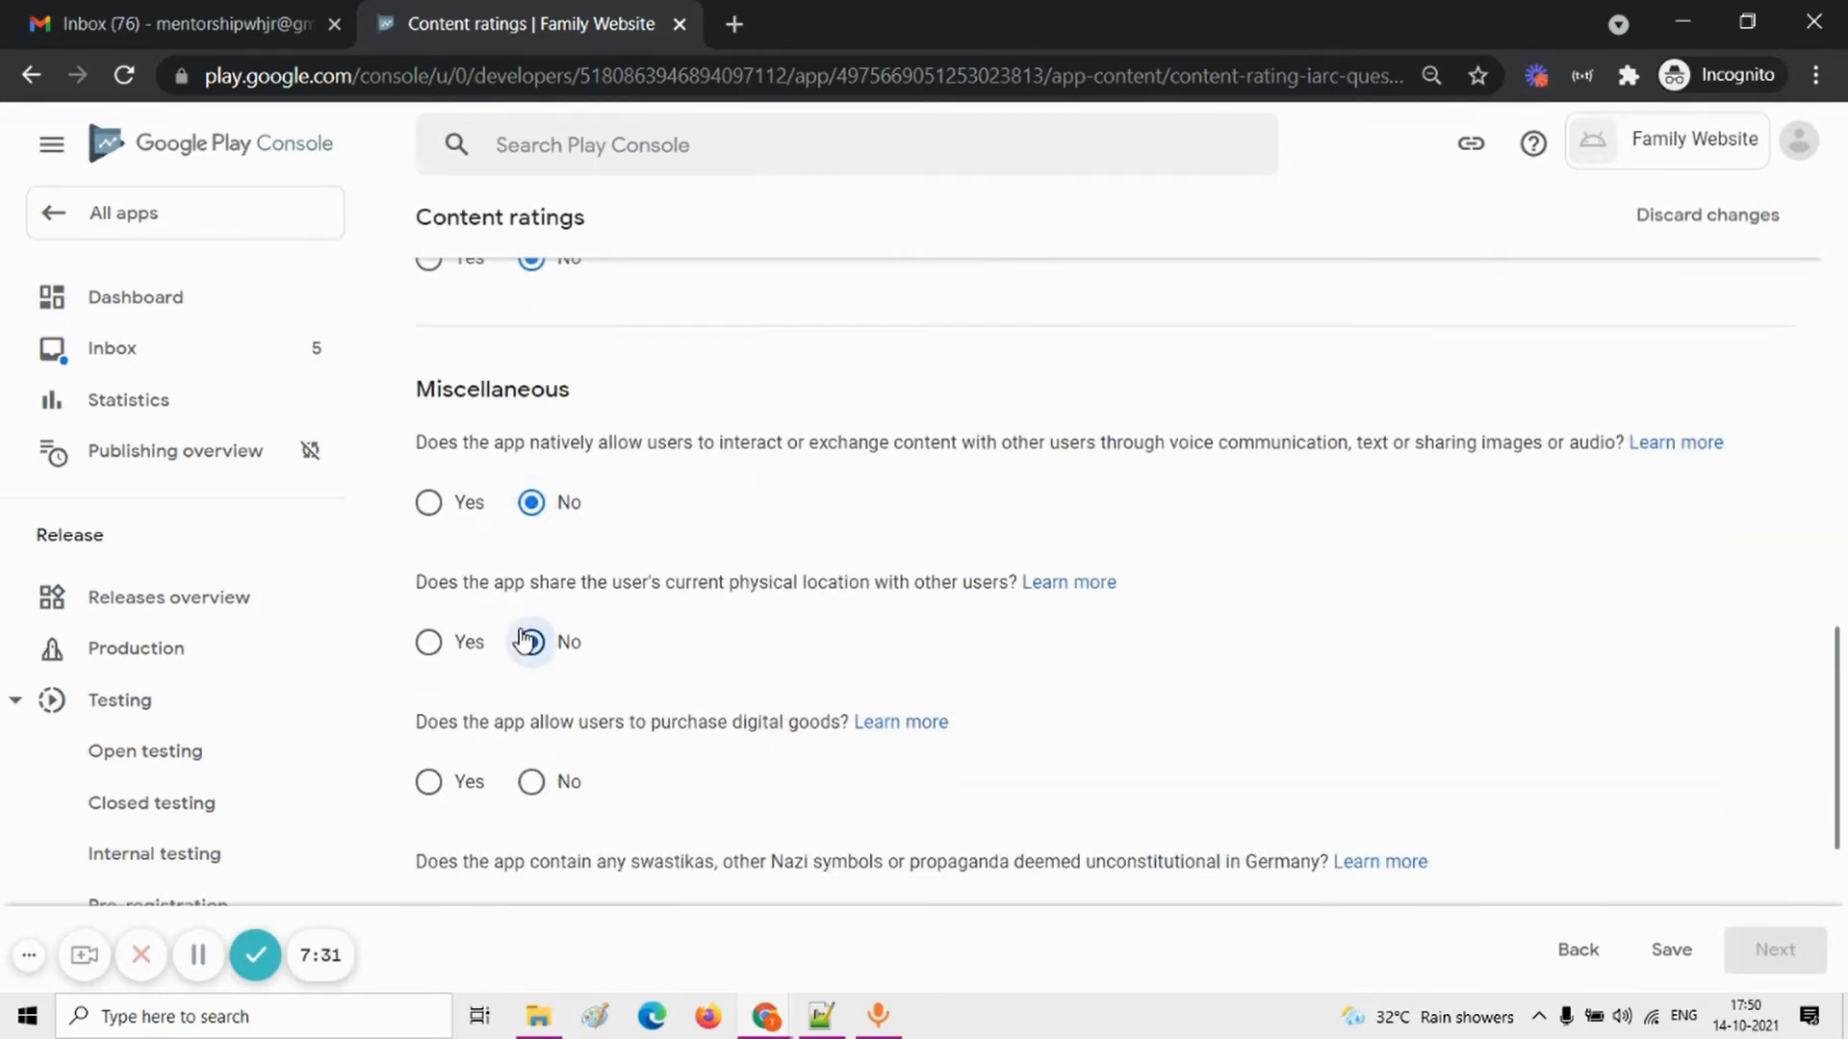
scroll(673, 657, "down", 1)
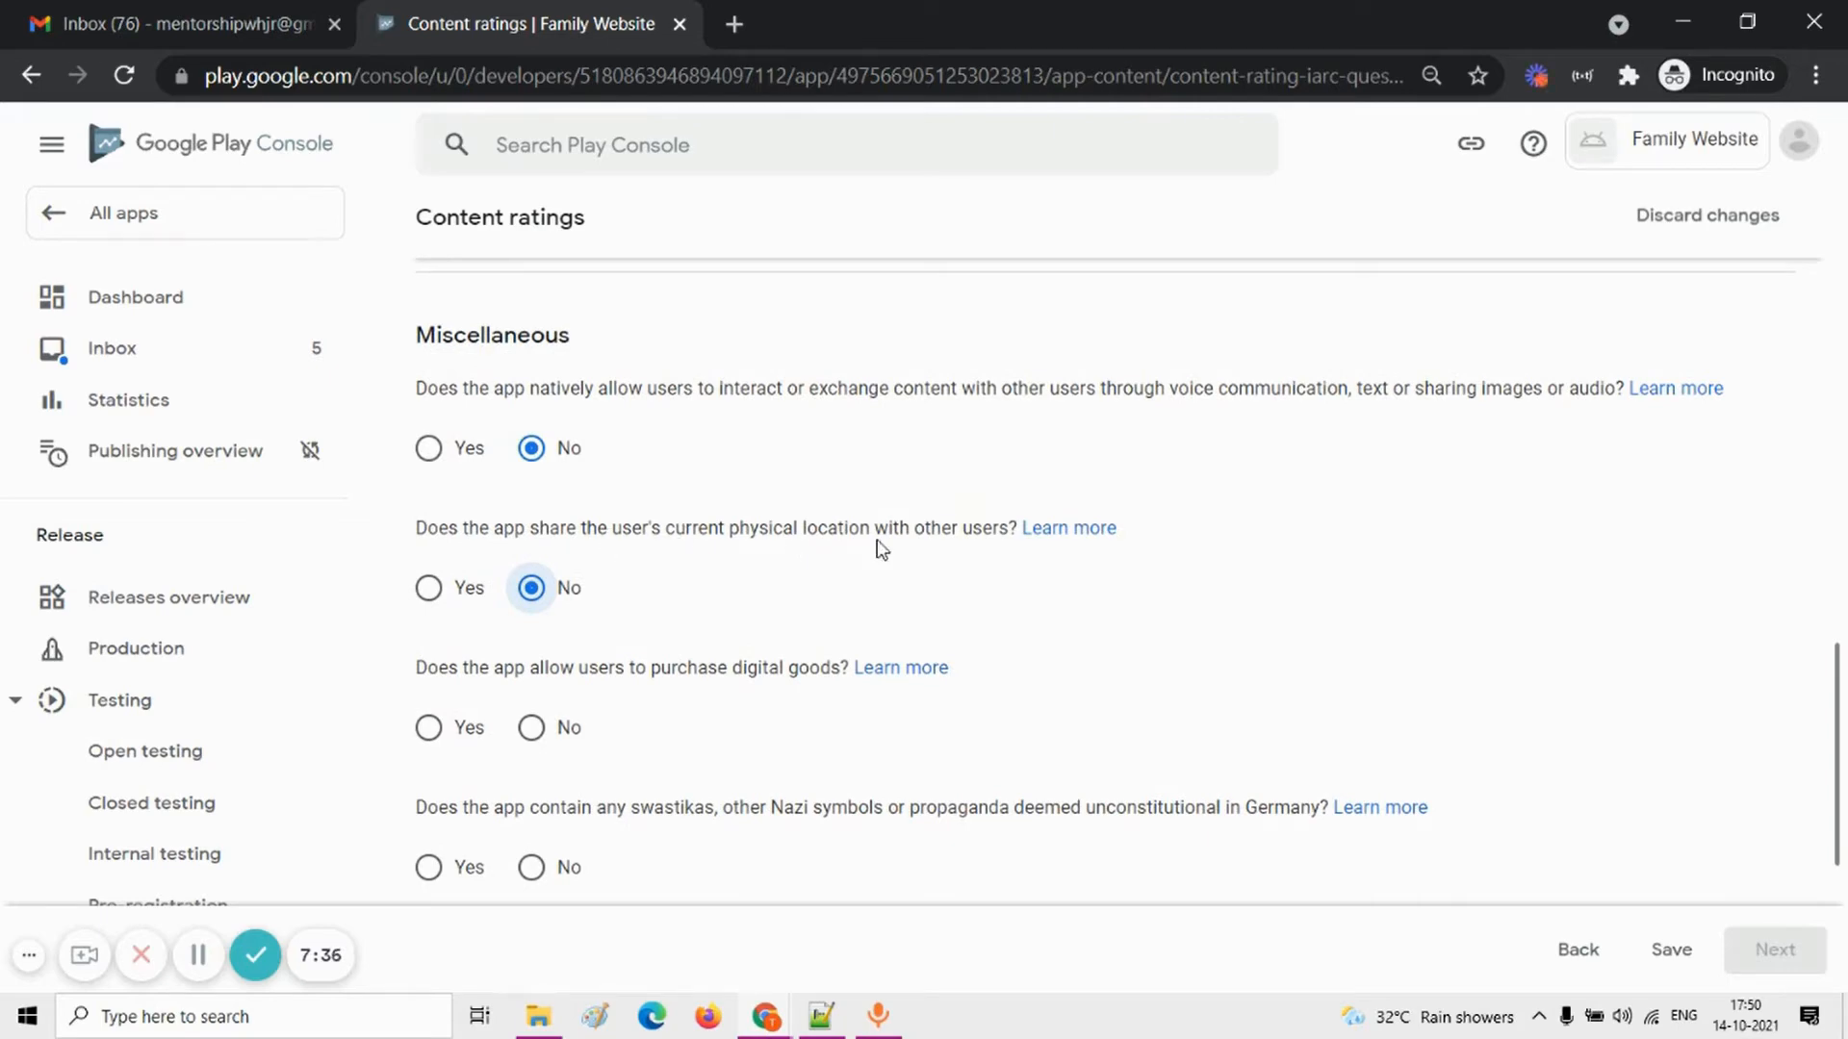
scroll(610, 647, "down", 1)
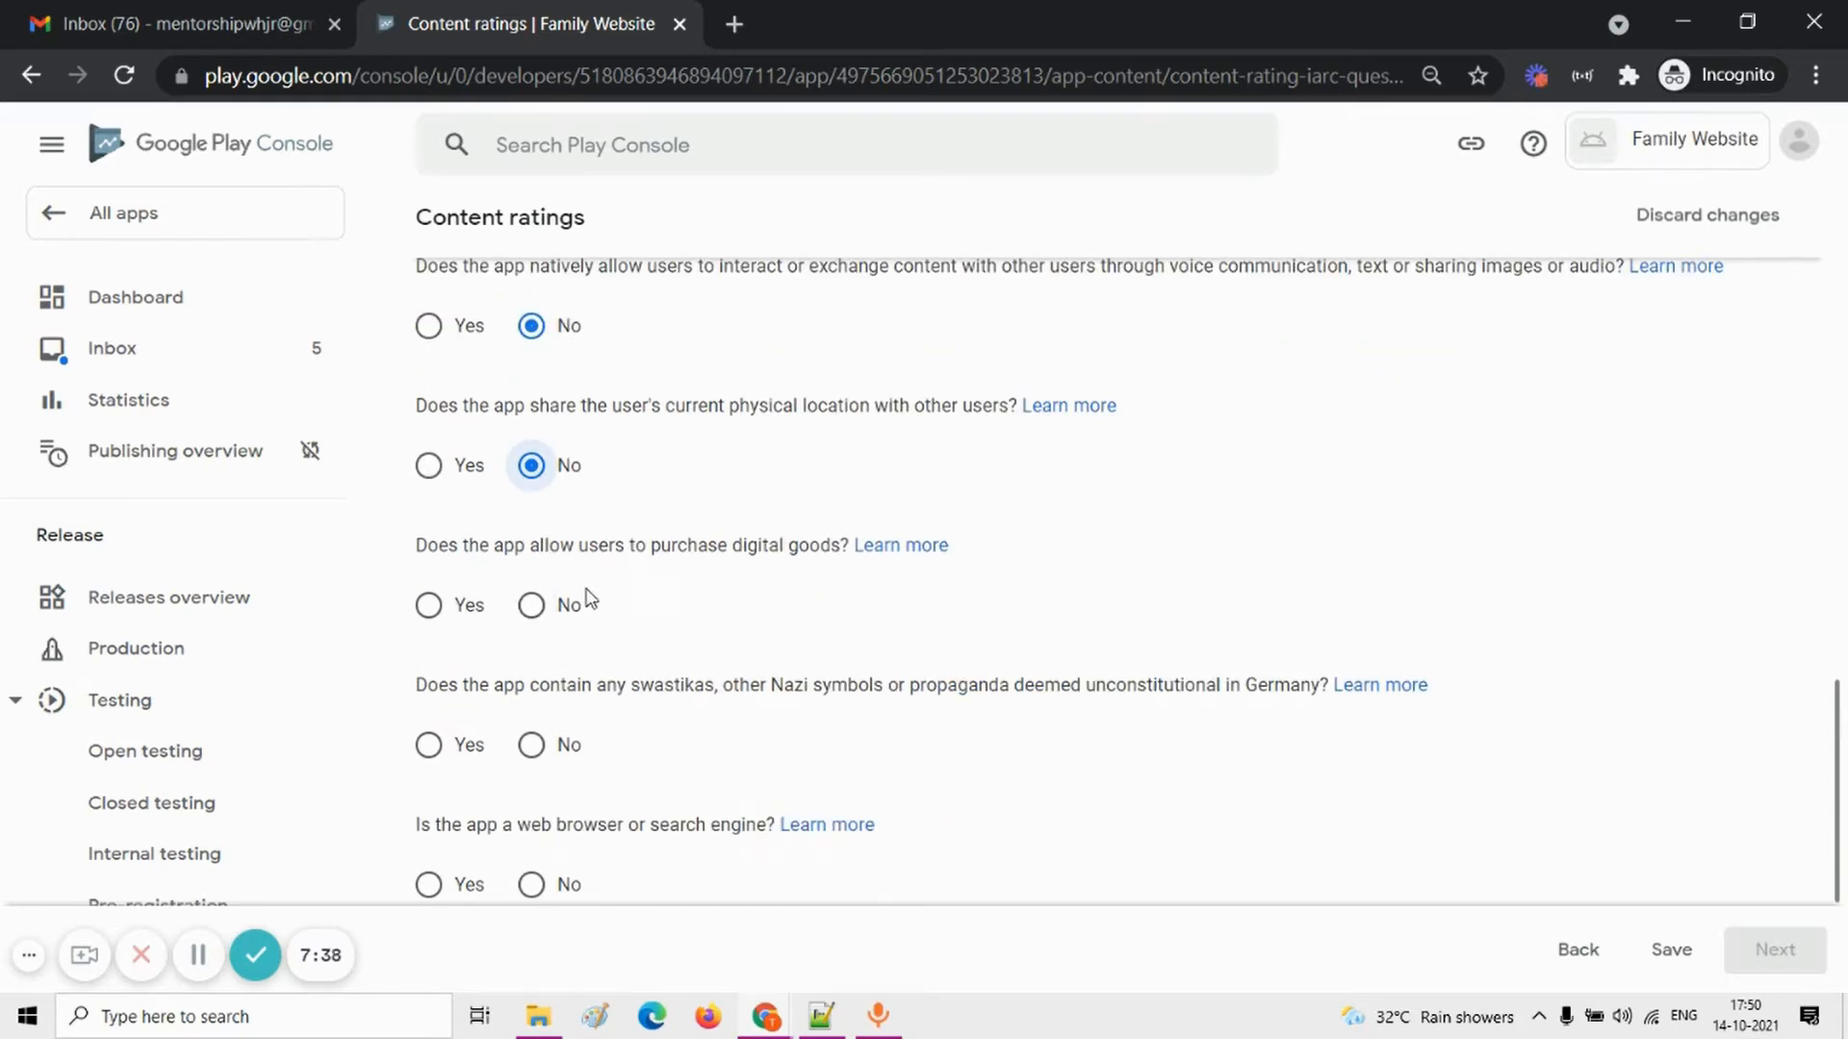
left_click(531, 604)
left_click(531, 745)
scroll(534, 761, "down", 1)
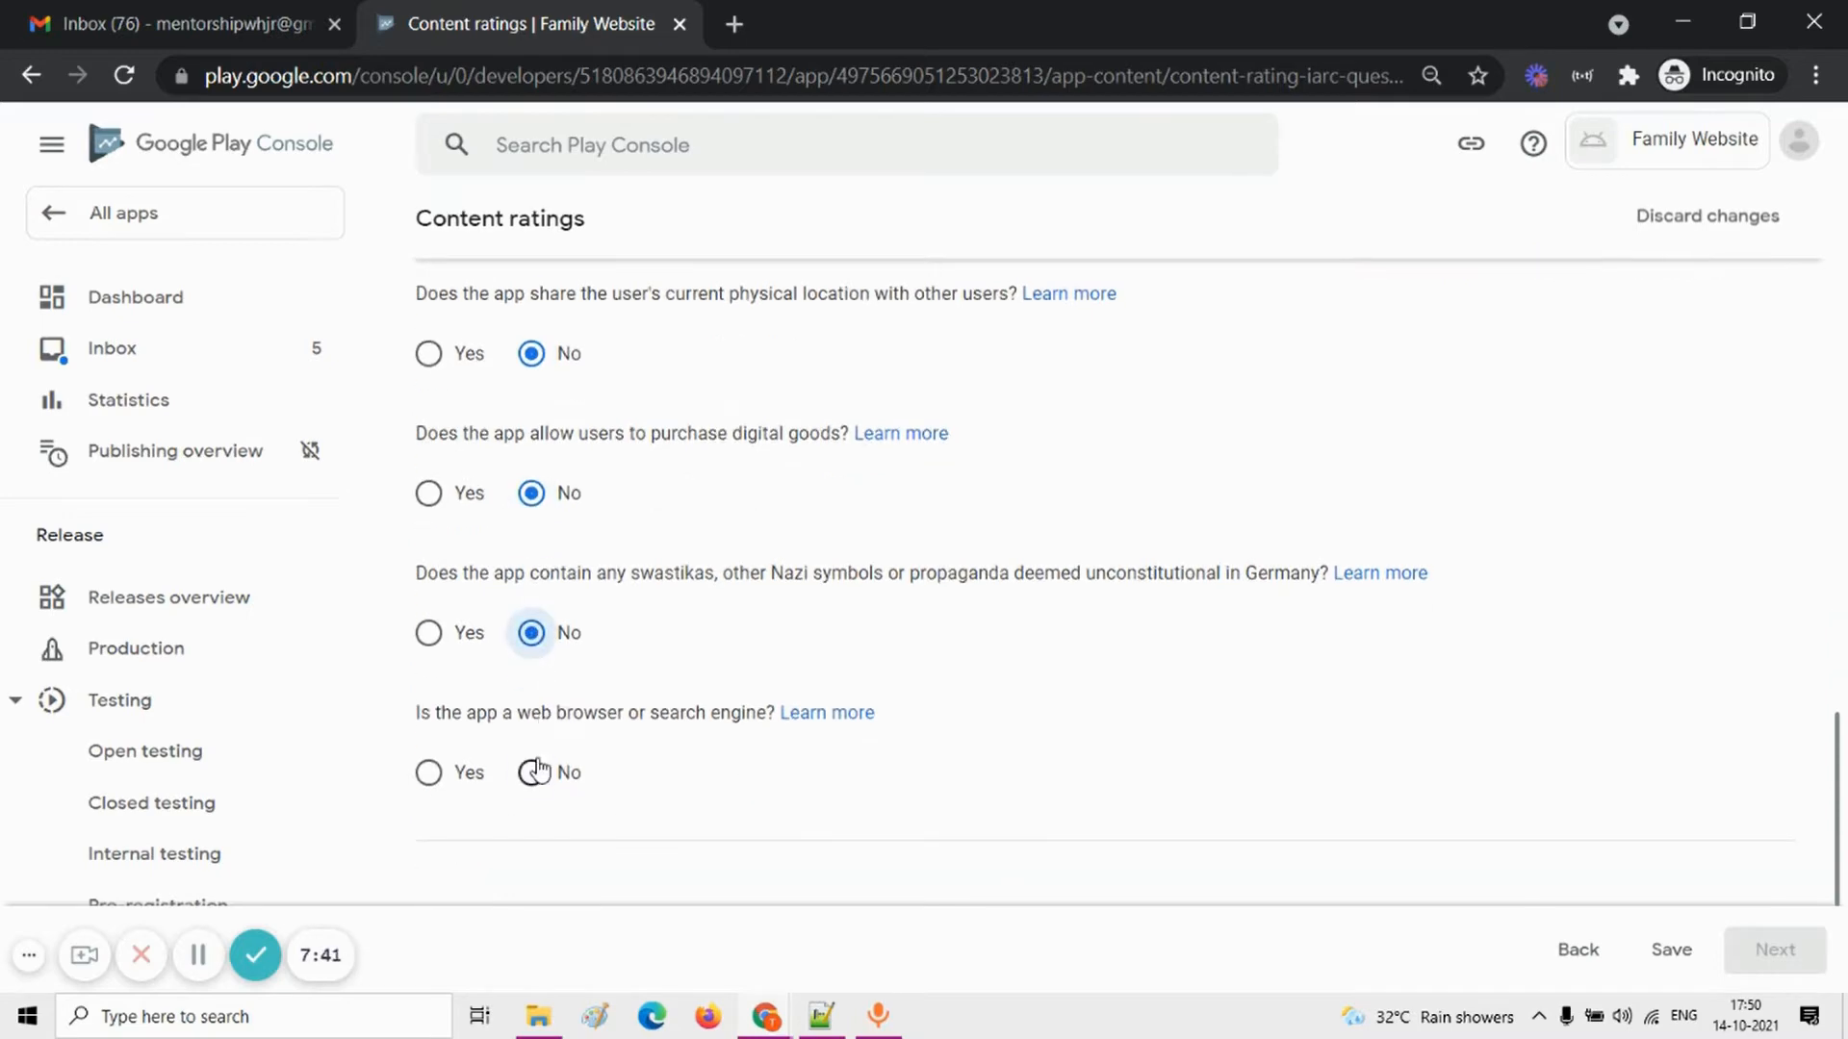
left_click(535, 771)
Step: Save the completed content rating questionnaire and submit it from the Summary stage
scroll(539, 769, "down", 2)
scroll(754, 554, "up", 16)
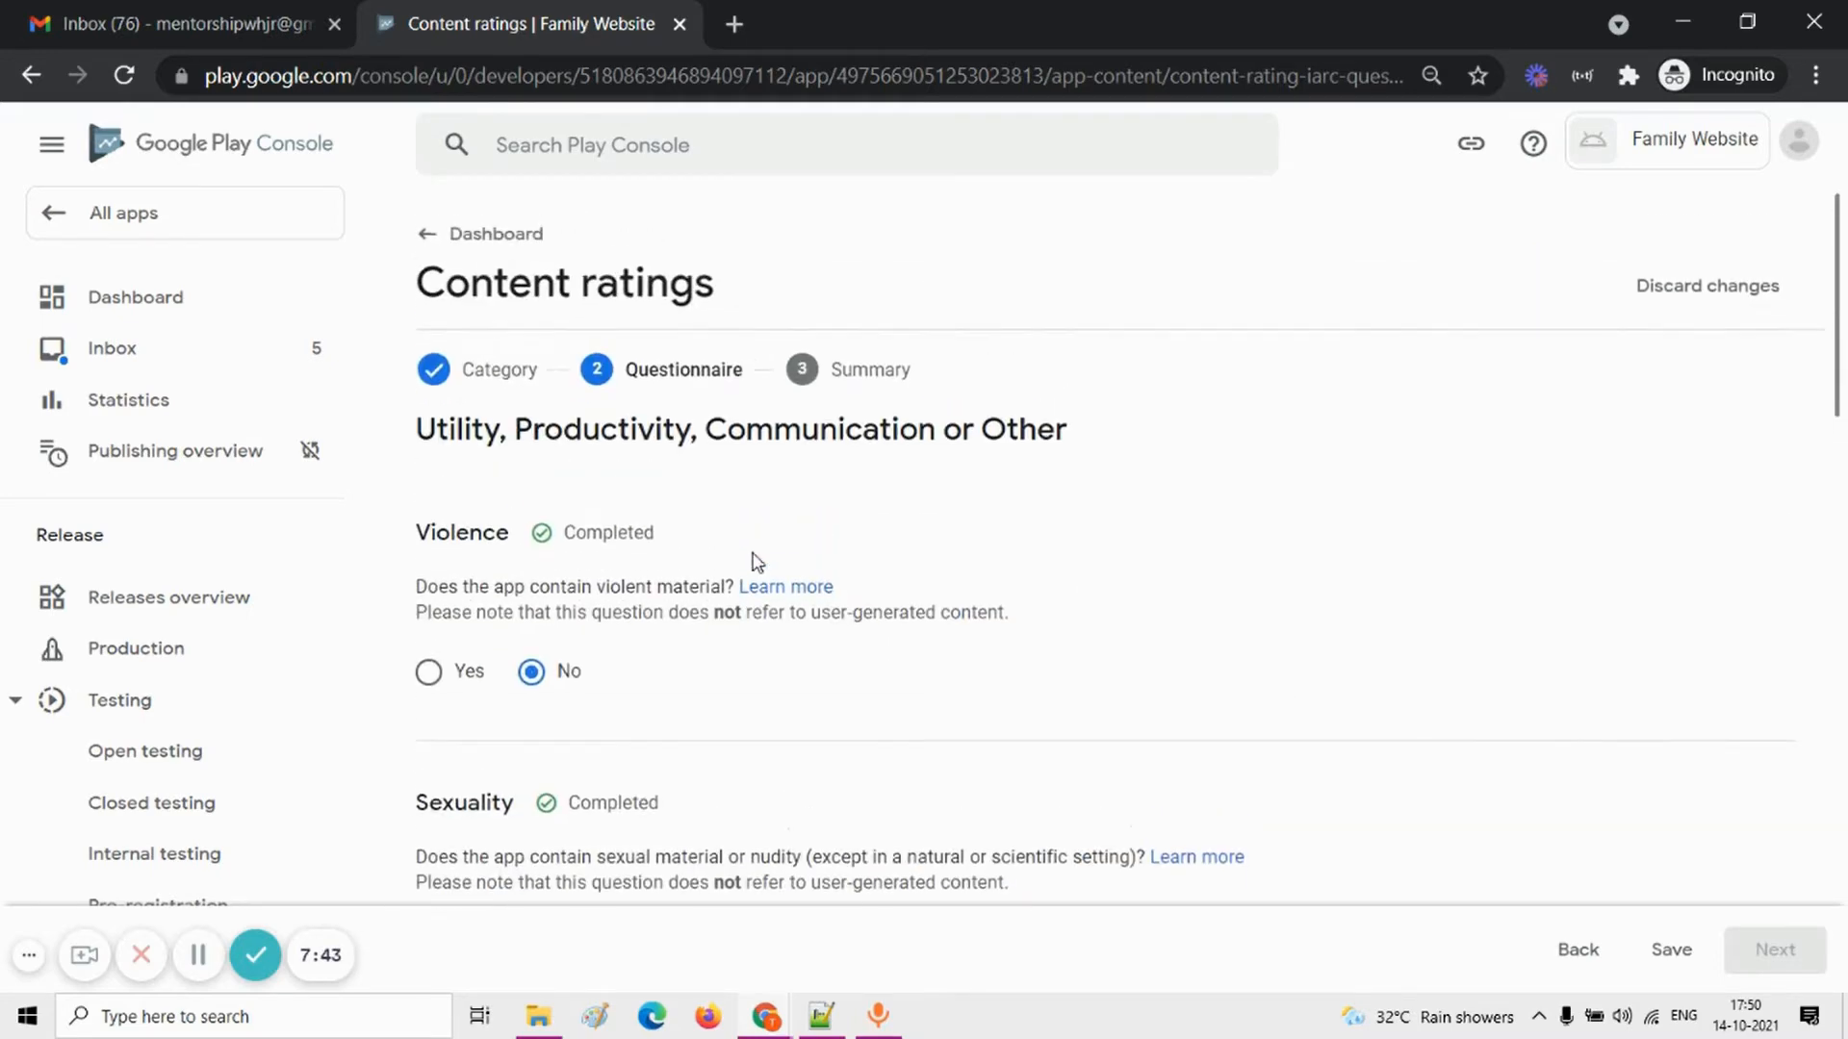
left_click(1676, 949)
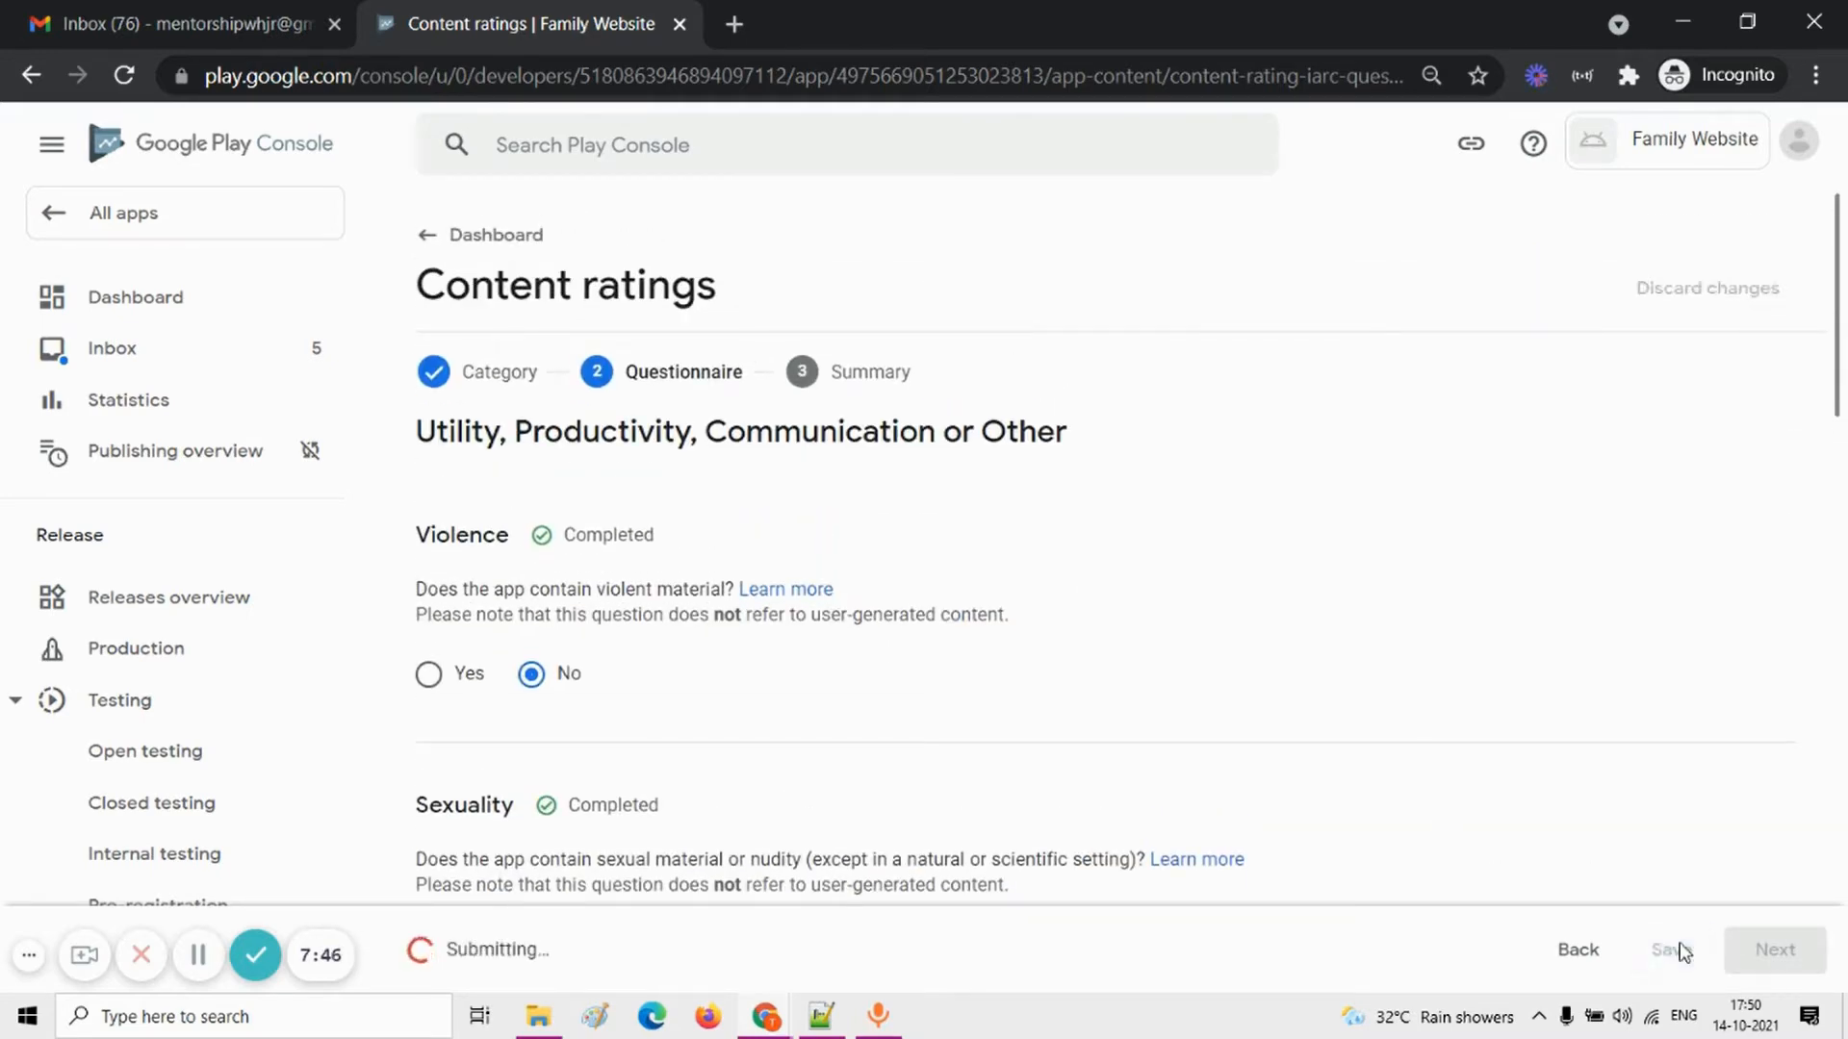
left_click(1775, 950)
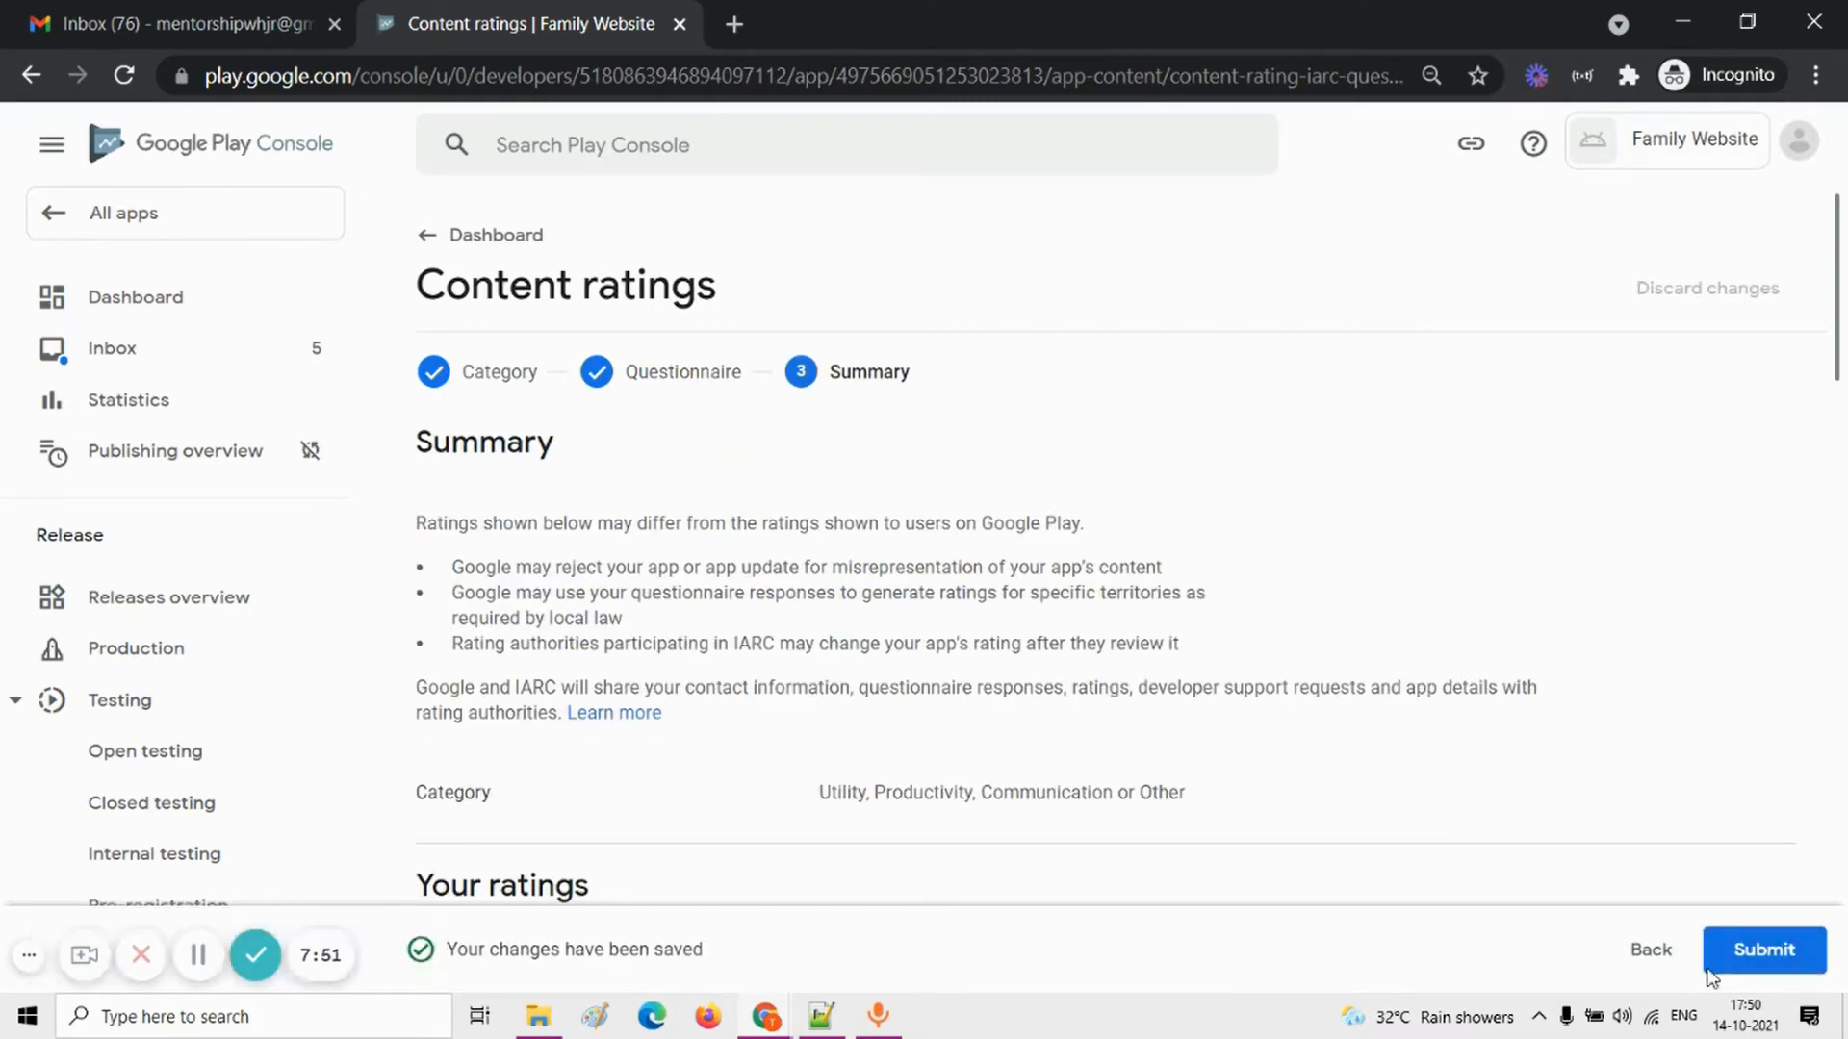
scroll(1539, 847, "down", 7)
left_click(1744, 953)
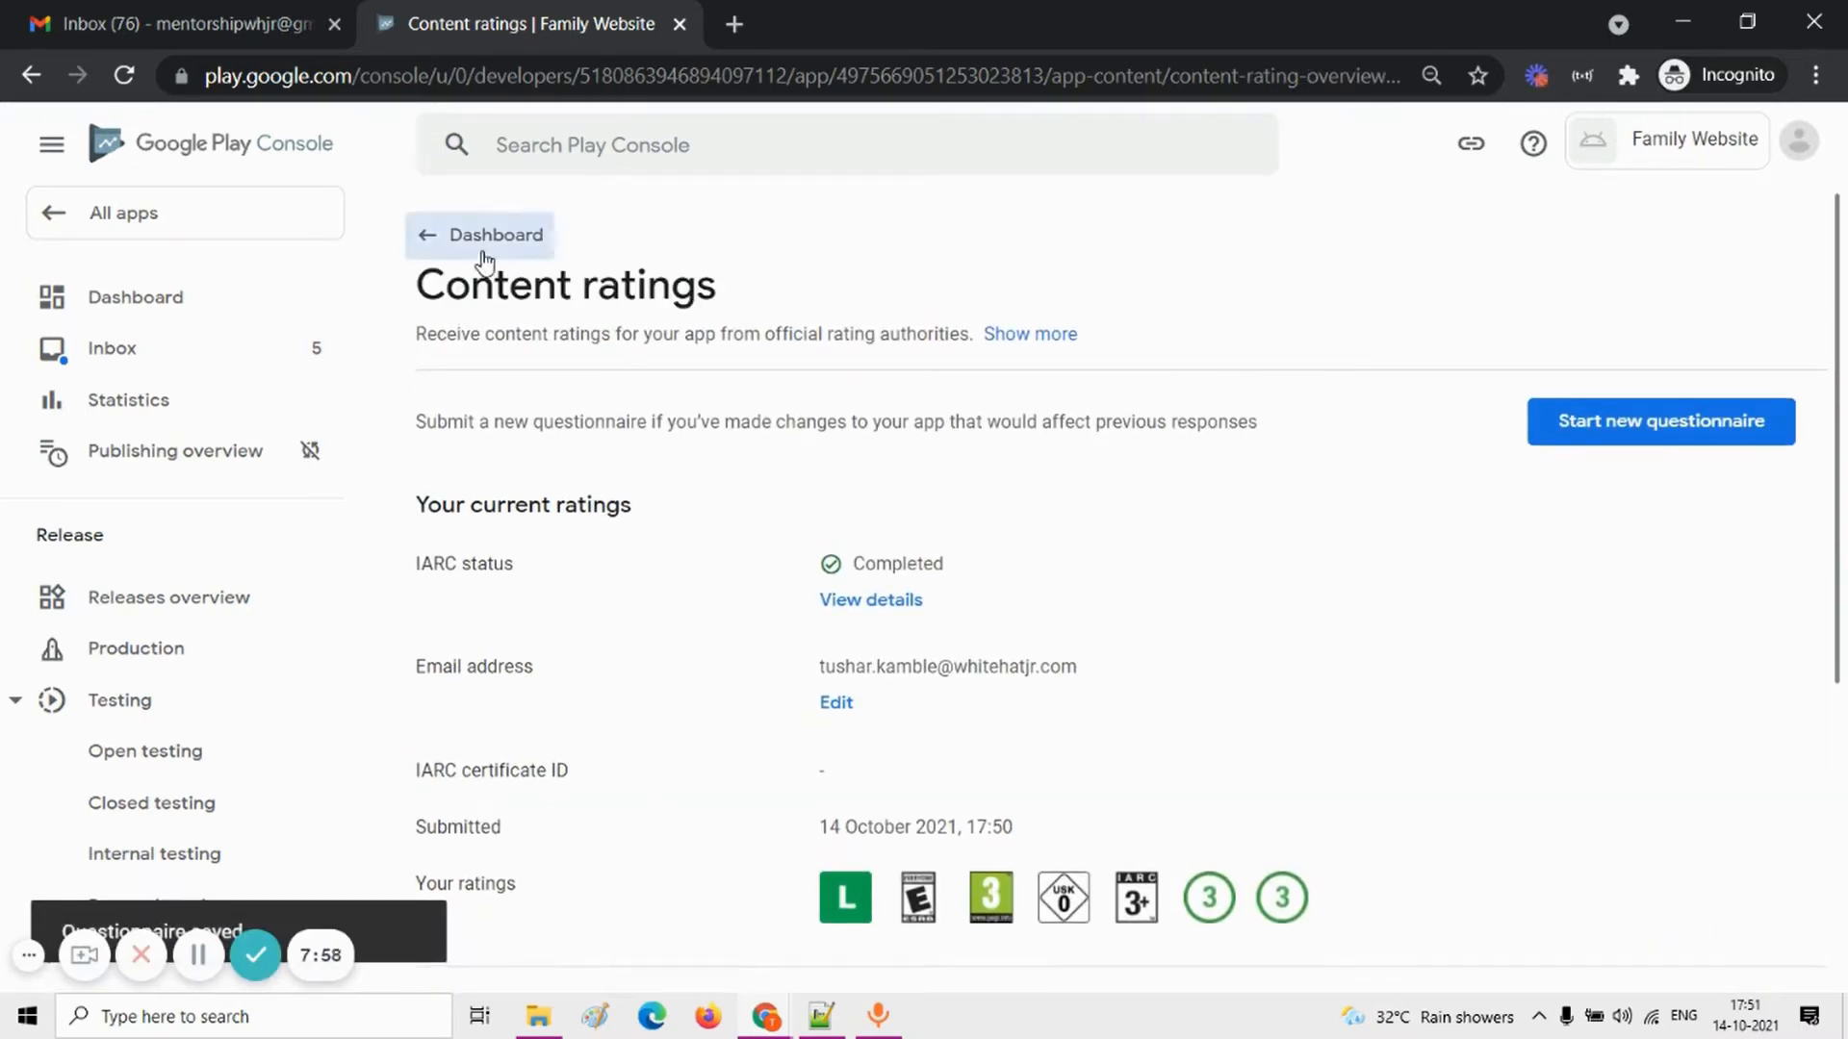
Step: Return to the dashboard's setup tasks, open Target audience and go on to the required ads section
left_click(484, 253)
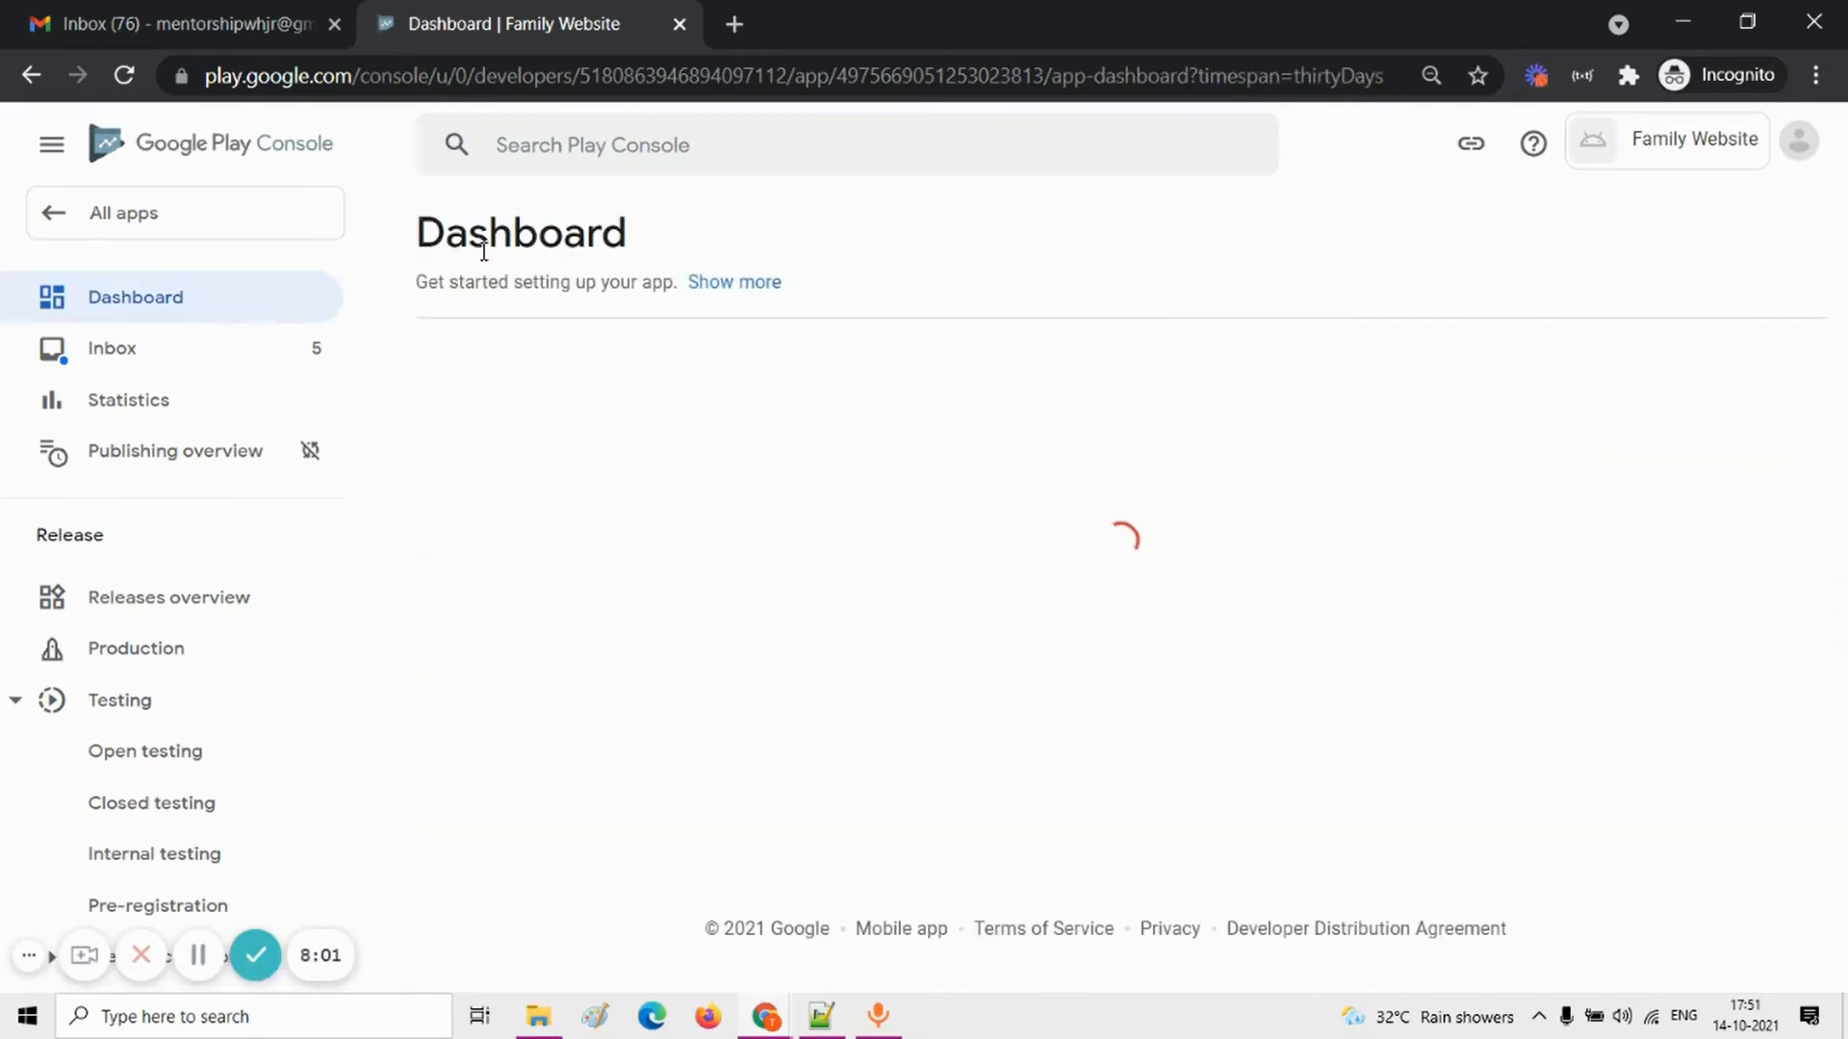
scroll(817, 797, "down", 2)
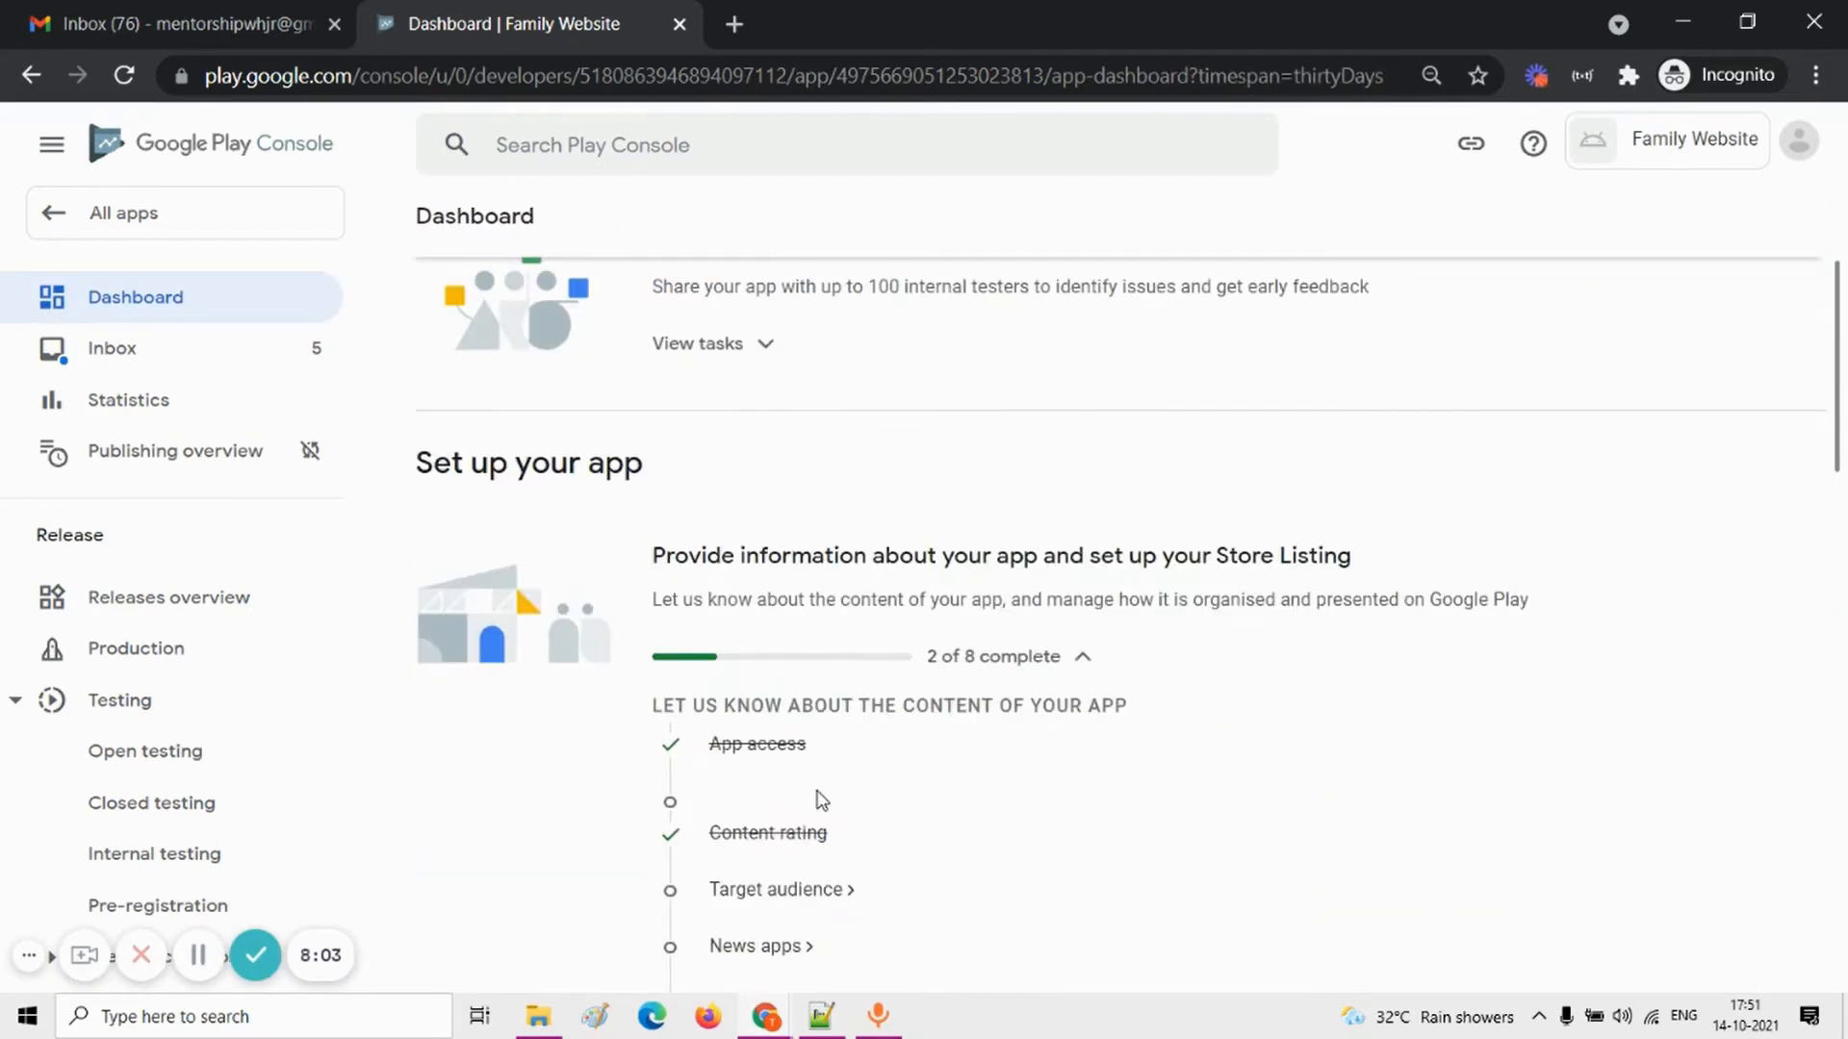
scroll(776, 814, "down", 1)
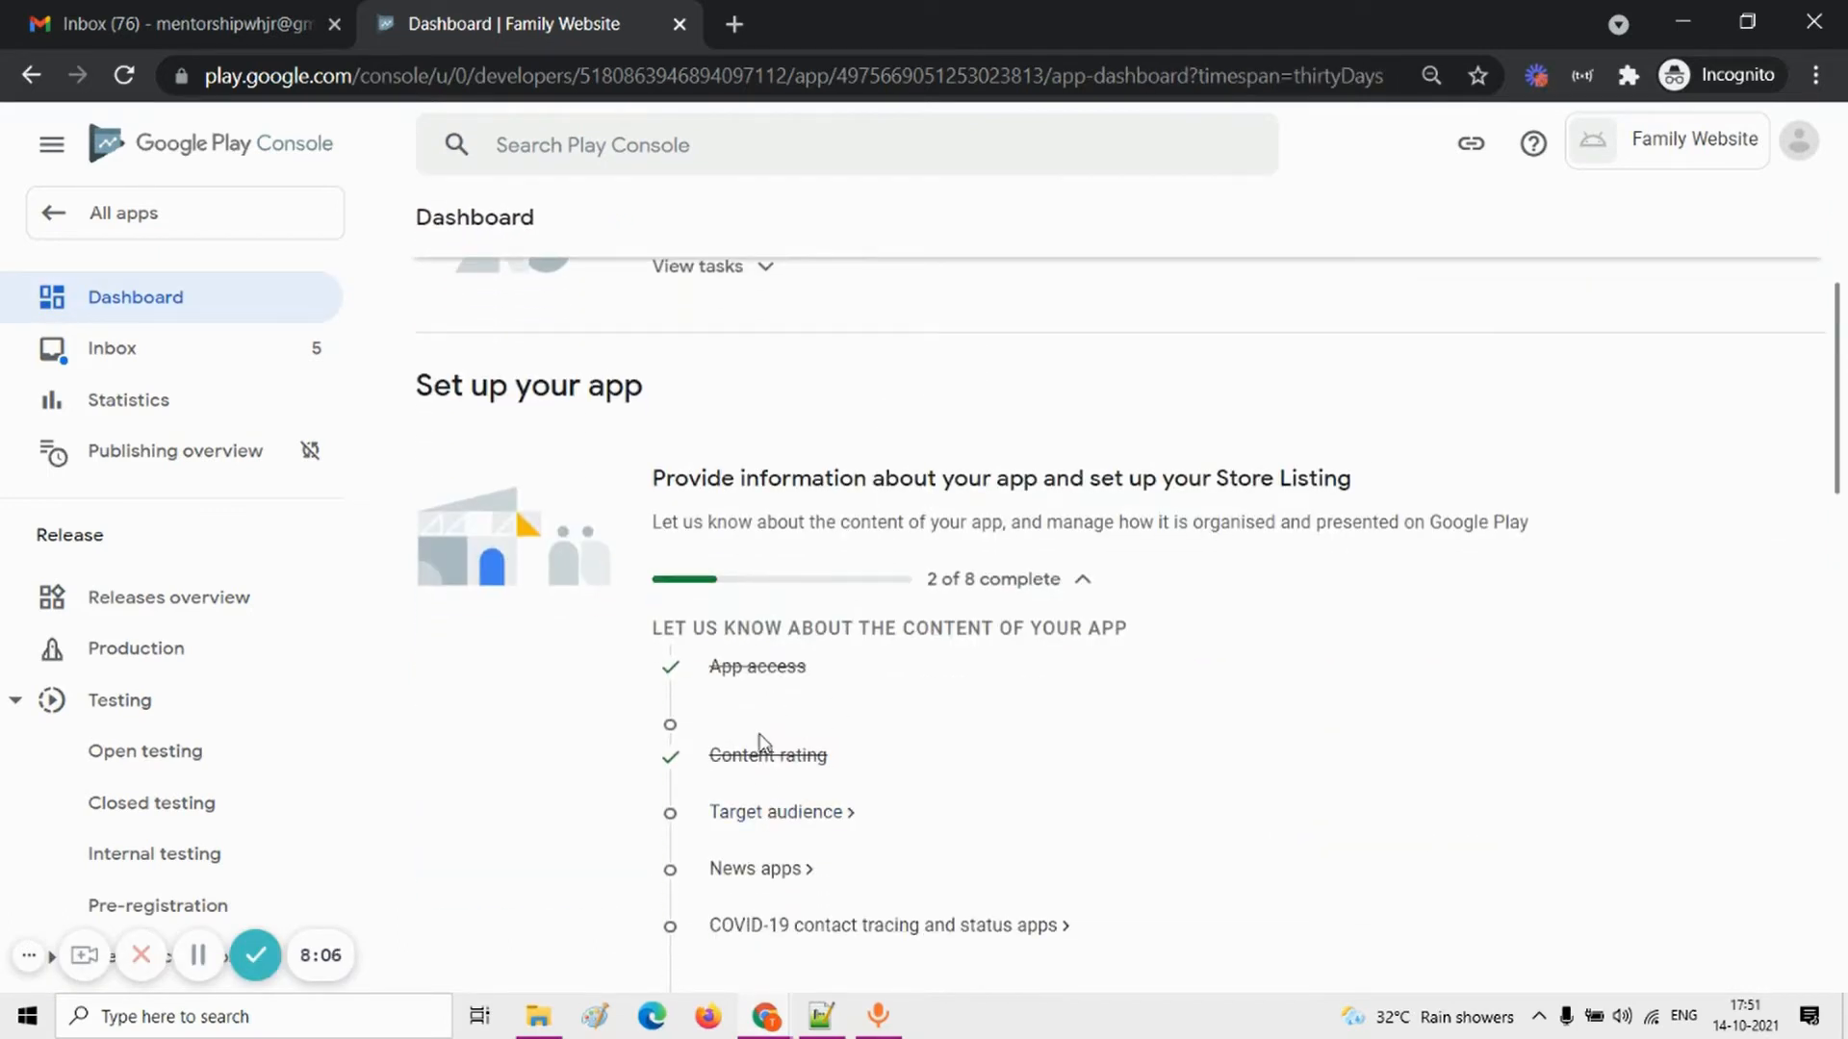
left_click(780, 814)
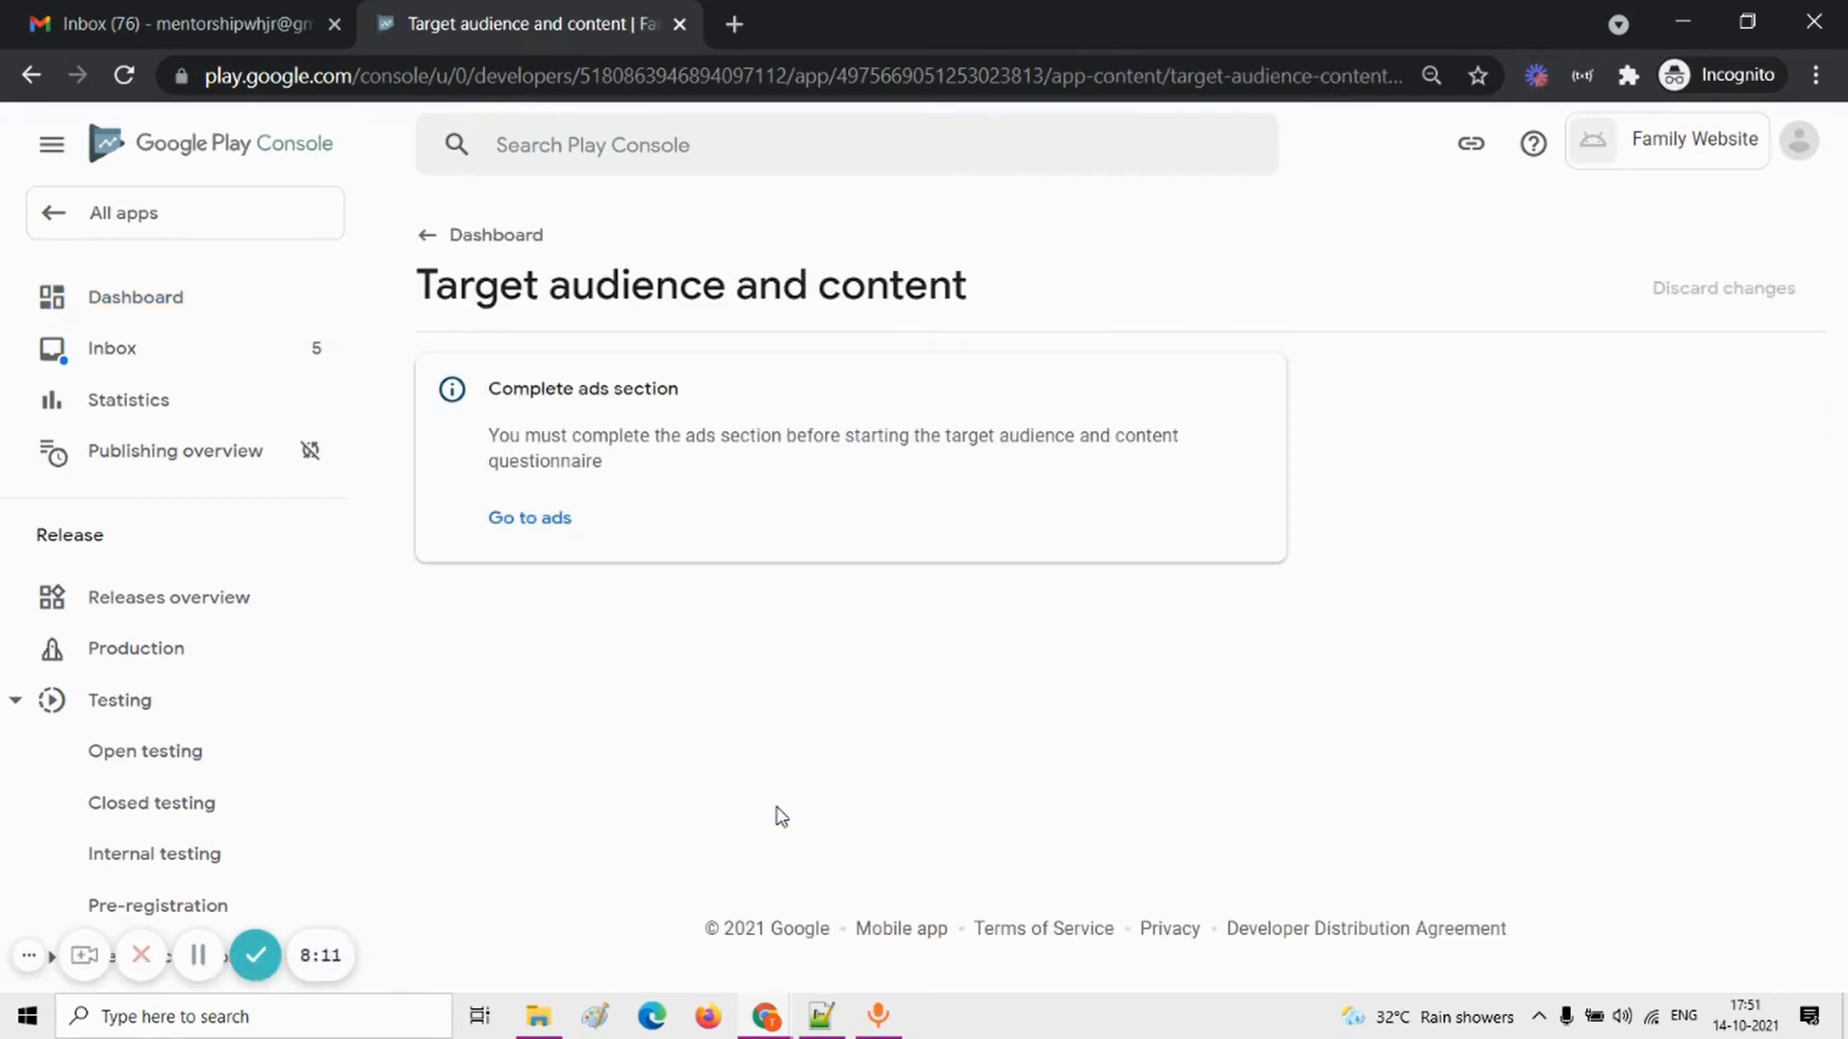
left_click(536, 520)
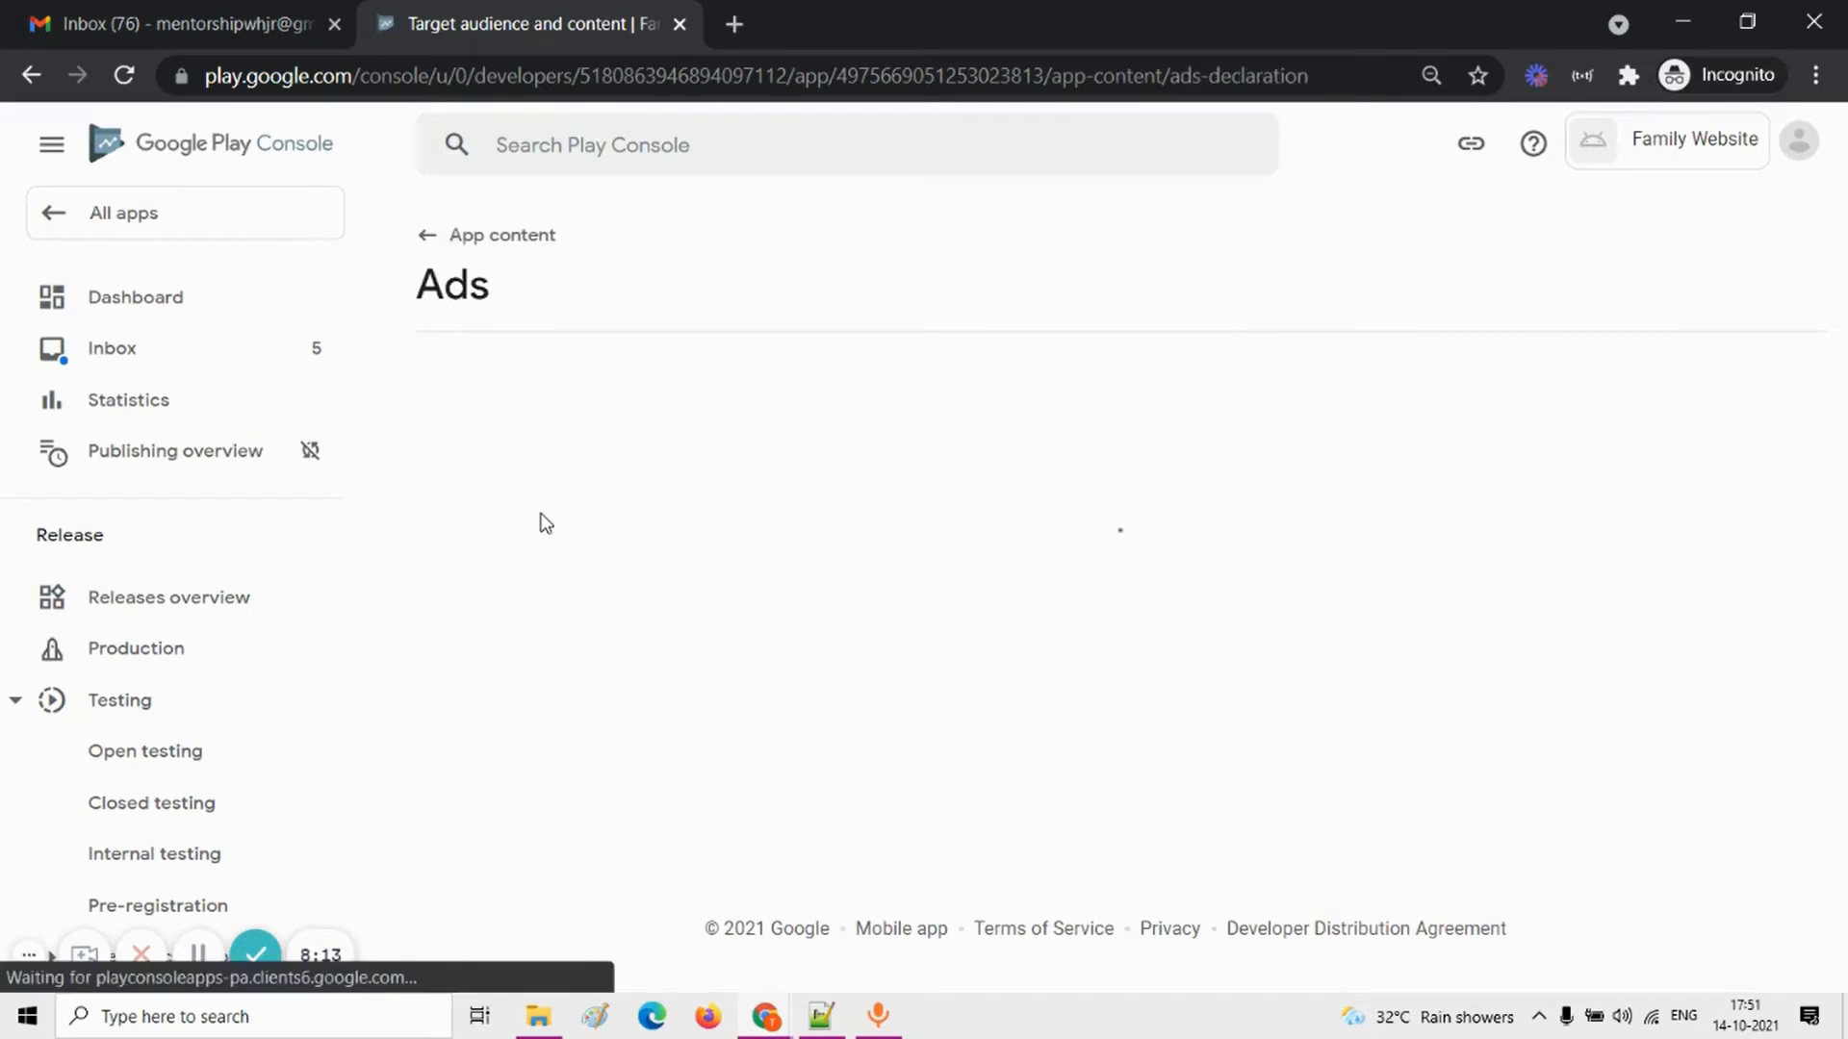
Step: Declare that the app does not contain ads and save the Ads declaration
left_click(823, 621)
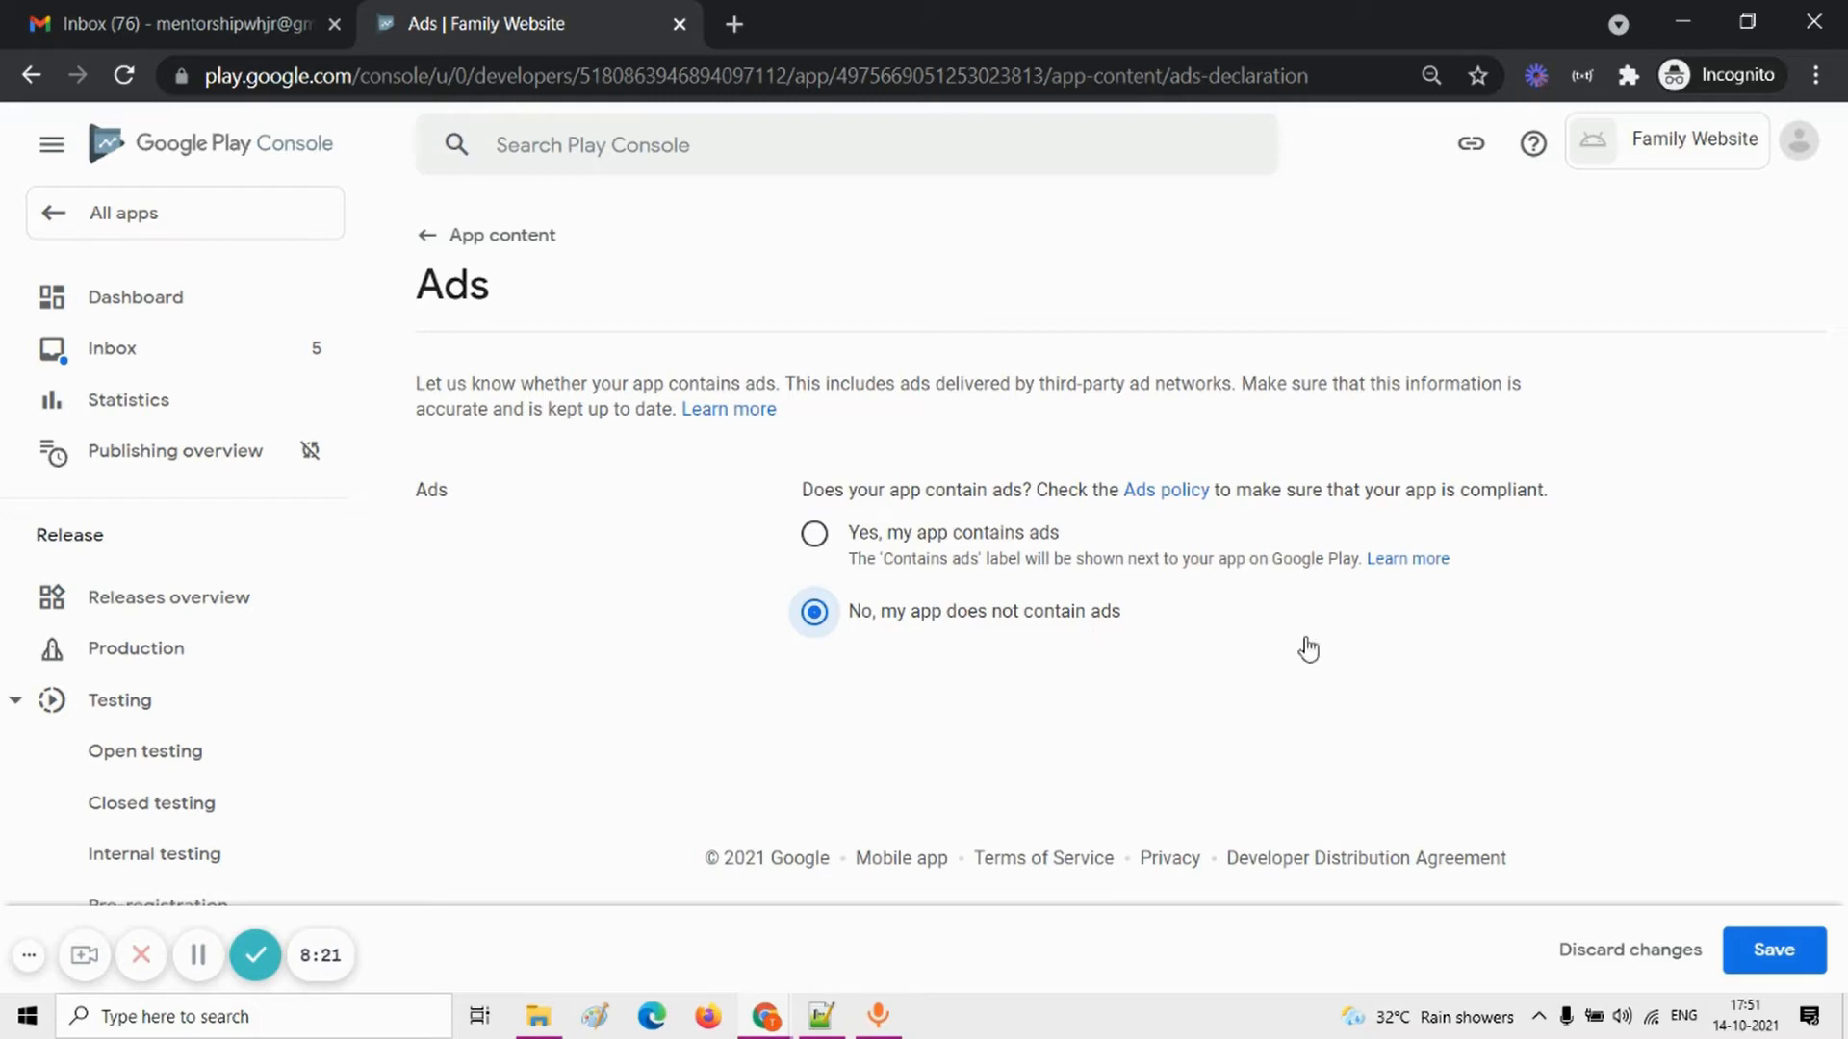
left_click(816, 534)
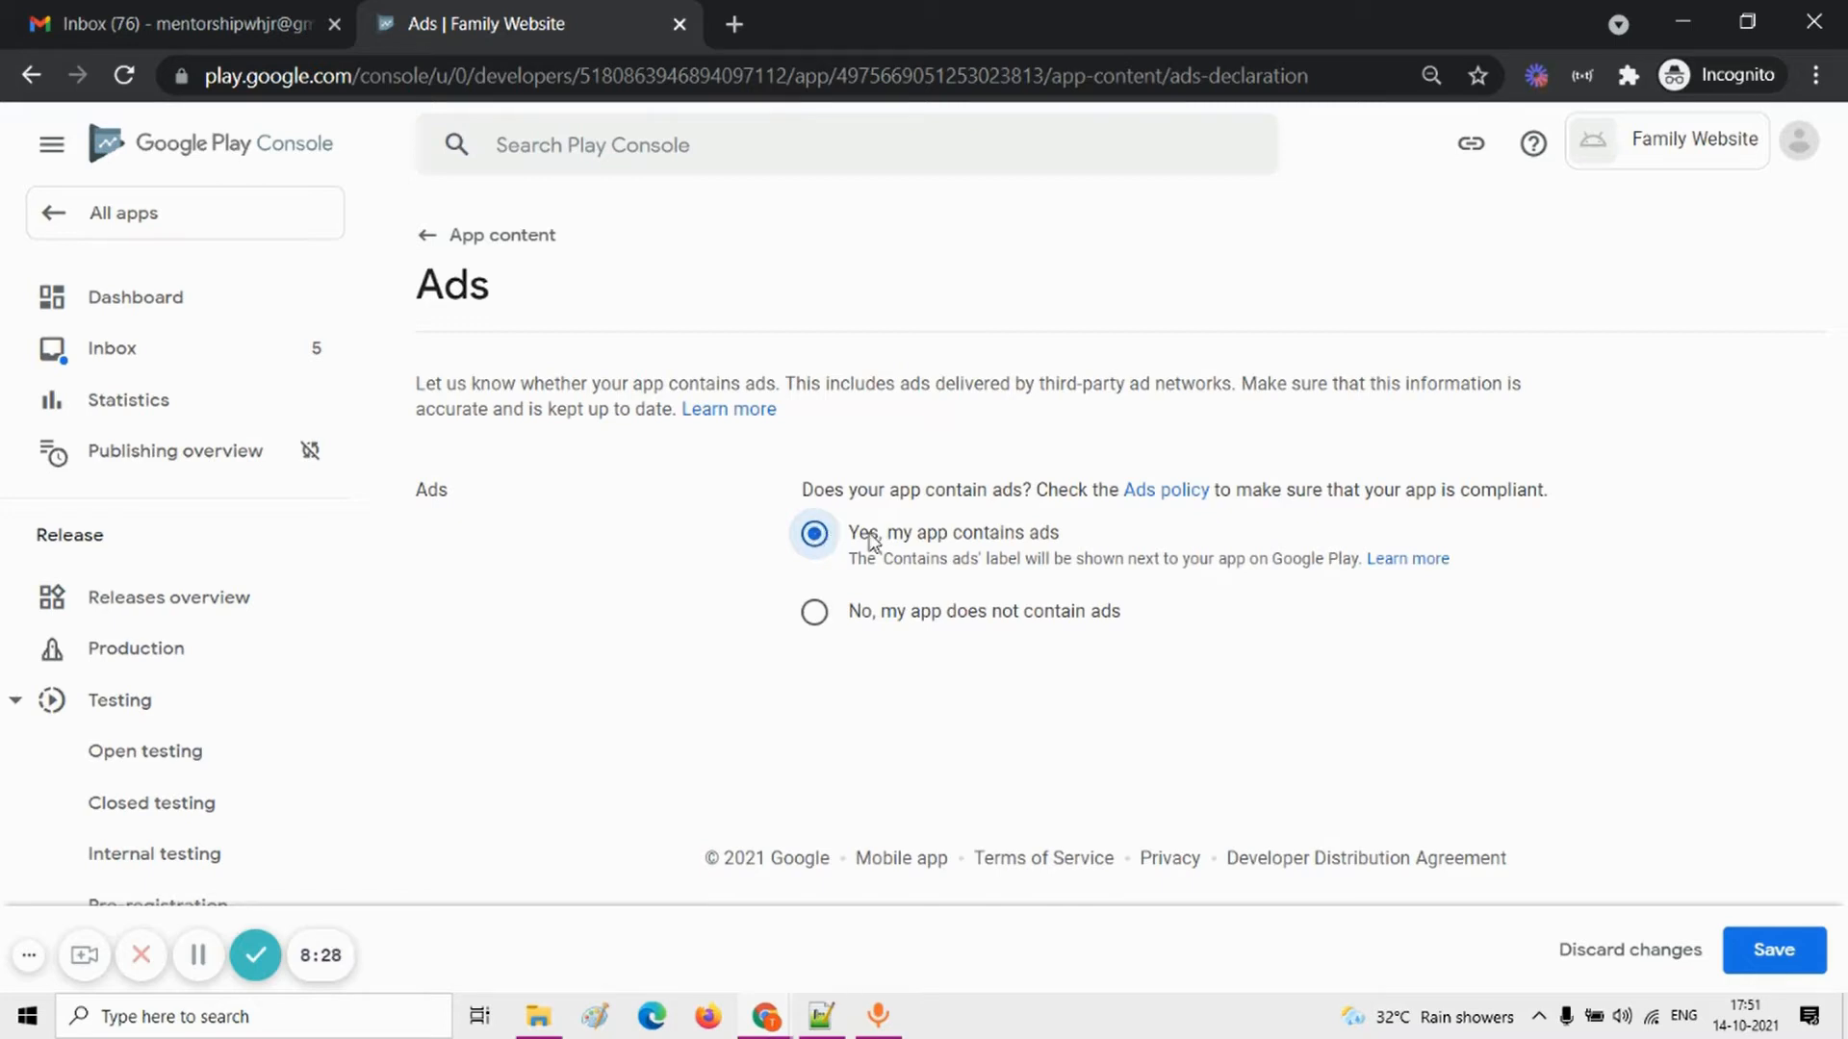
left_click(839, 621)
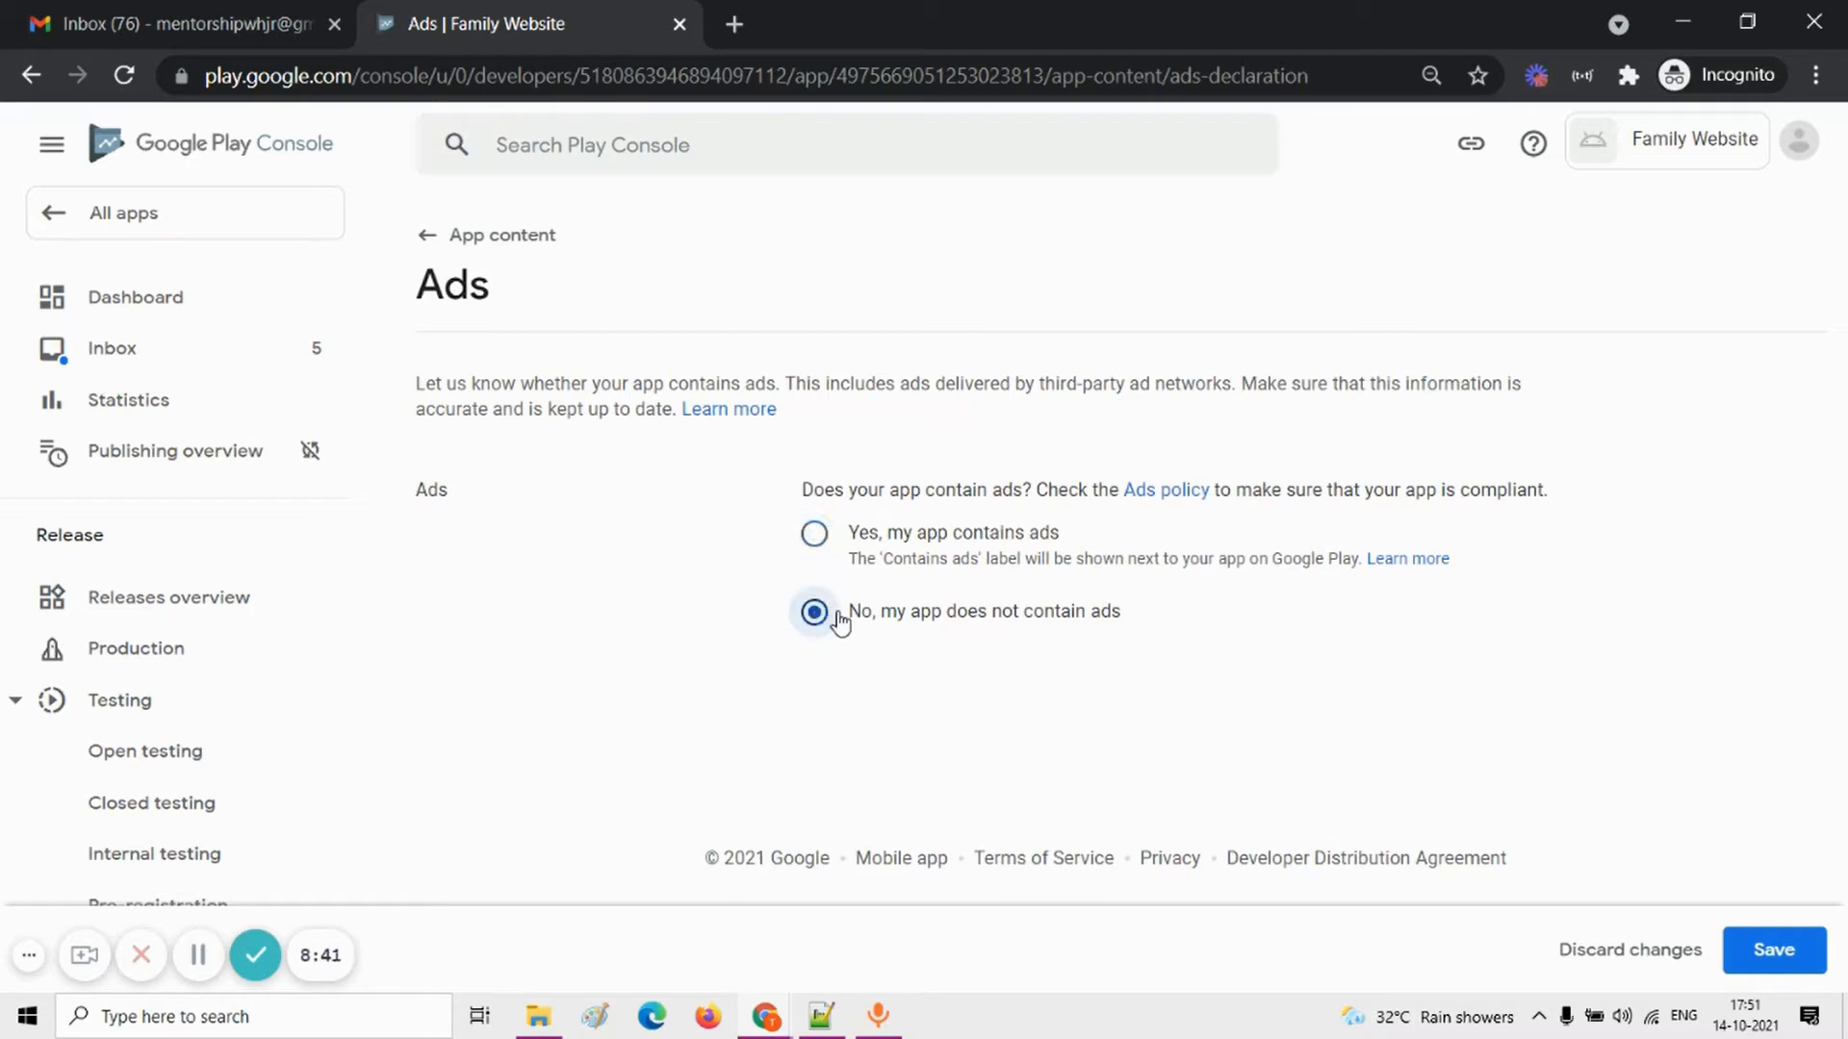
left_click(1774, 953)
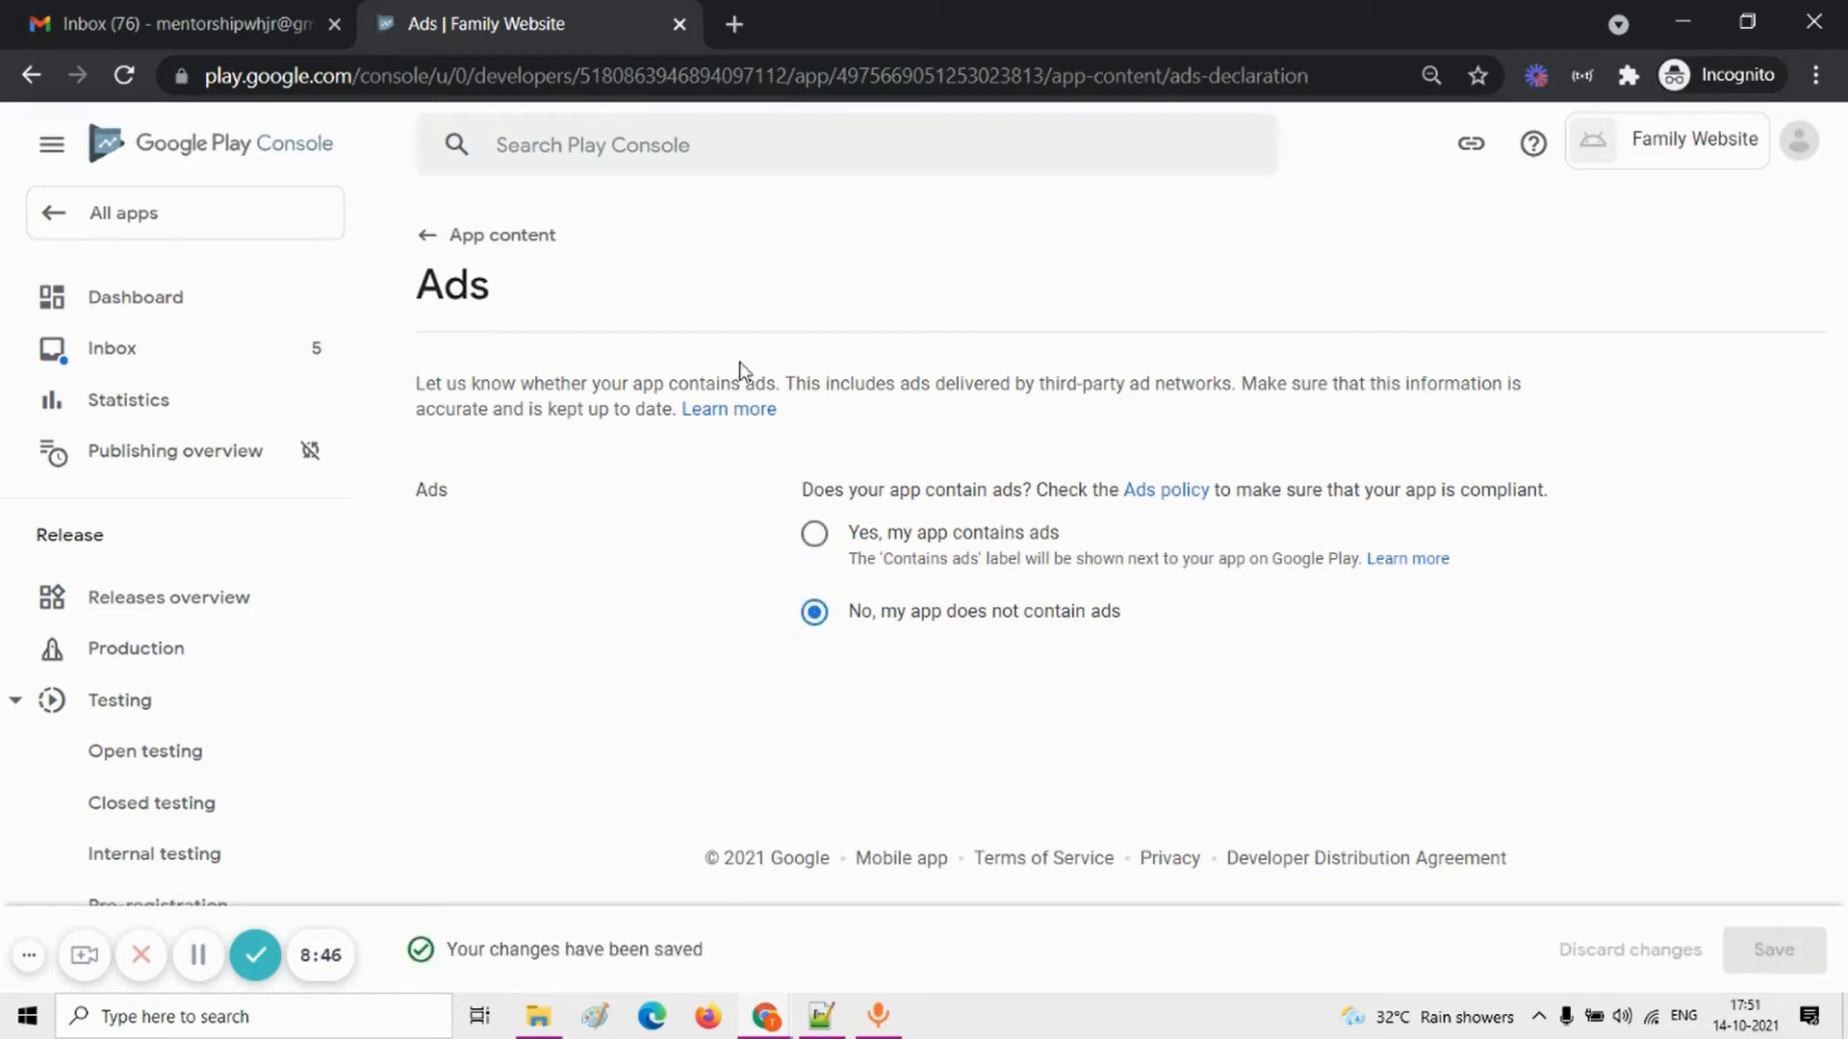
Step: Go back to the dashboard and open the Target audience task under "Set up your app"
left_click(484, 253)
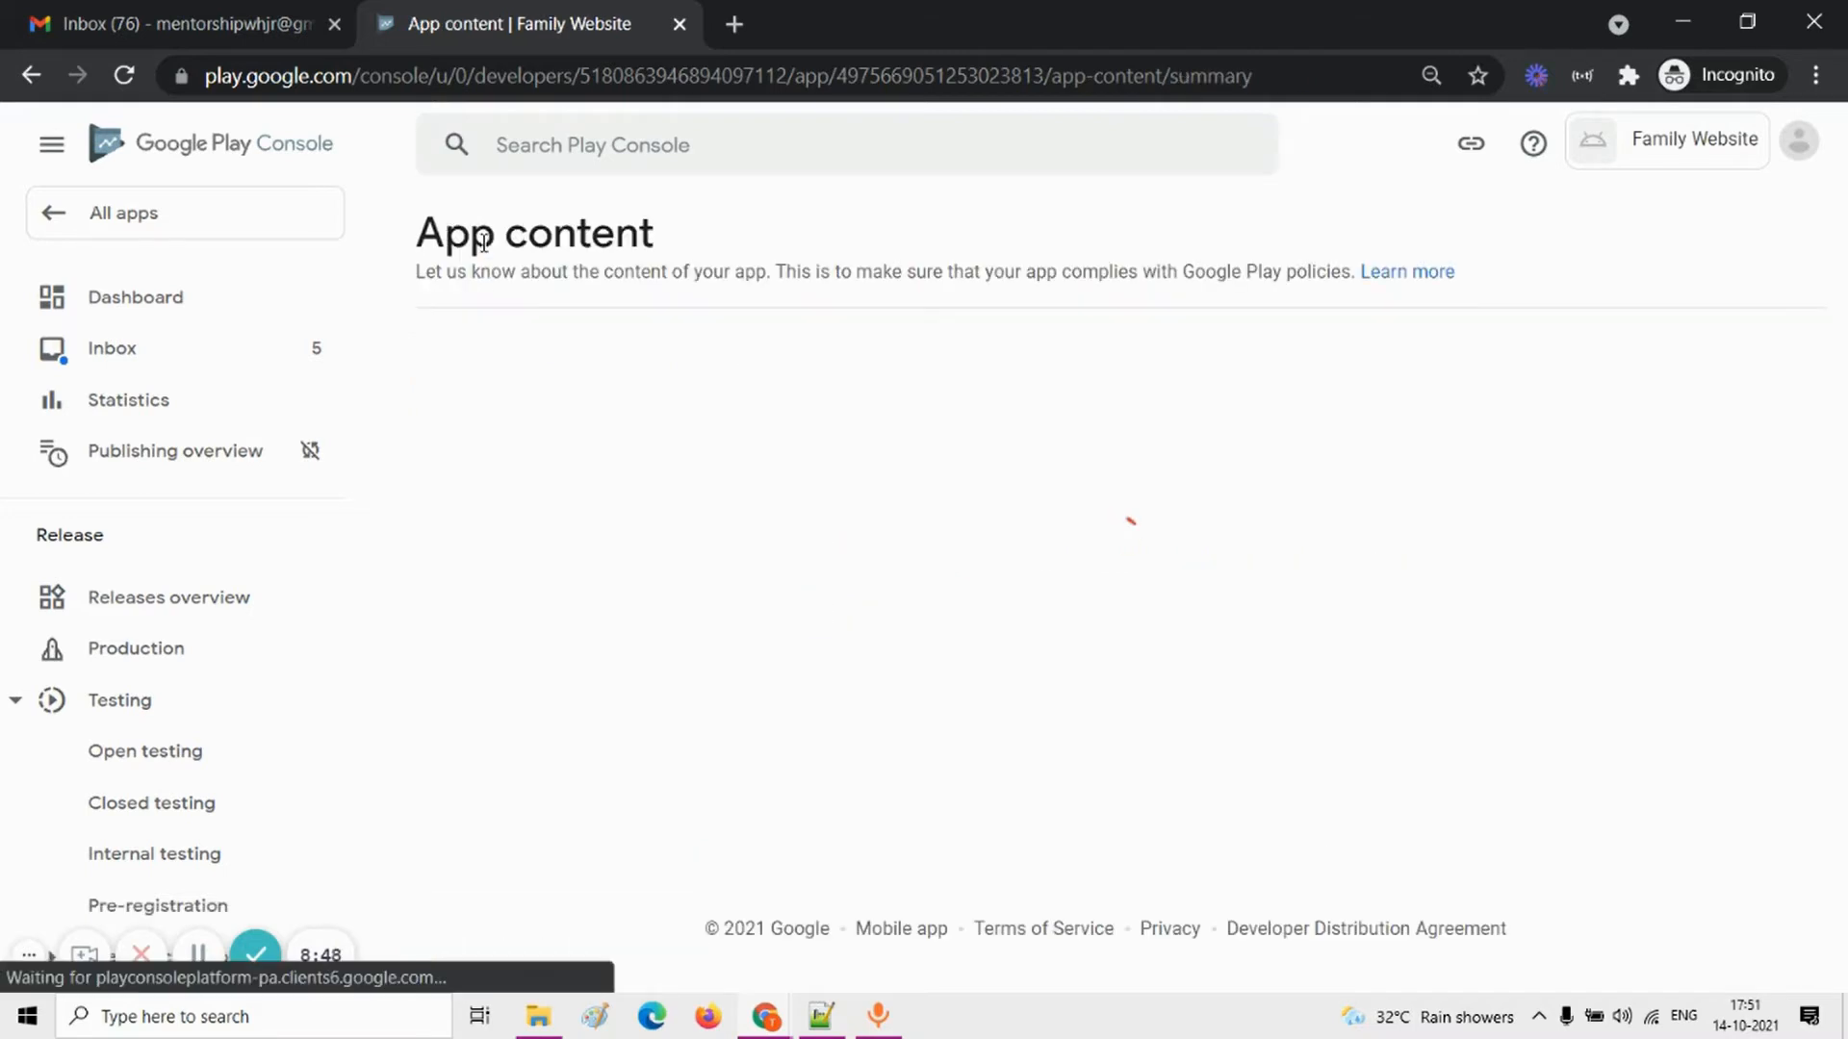
left_click(138, 316)
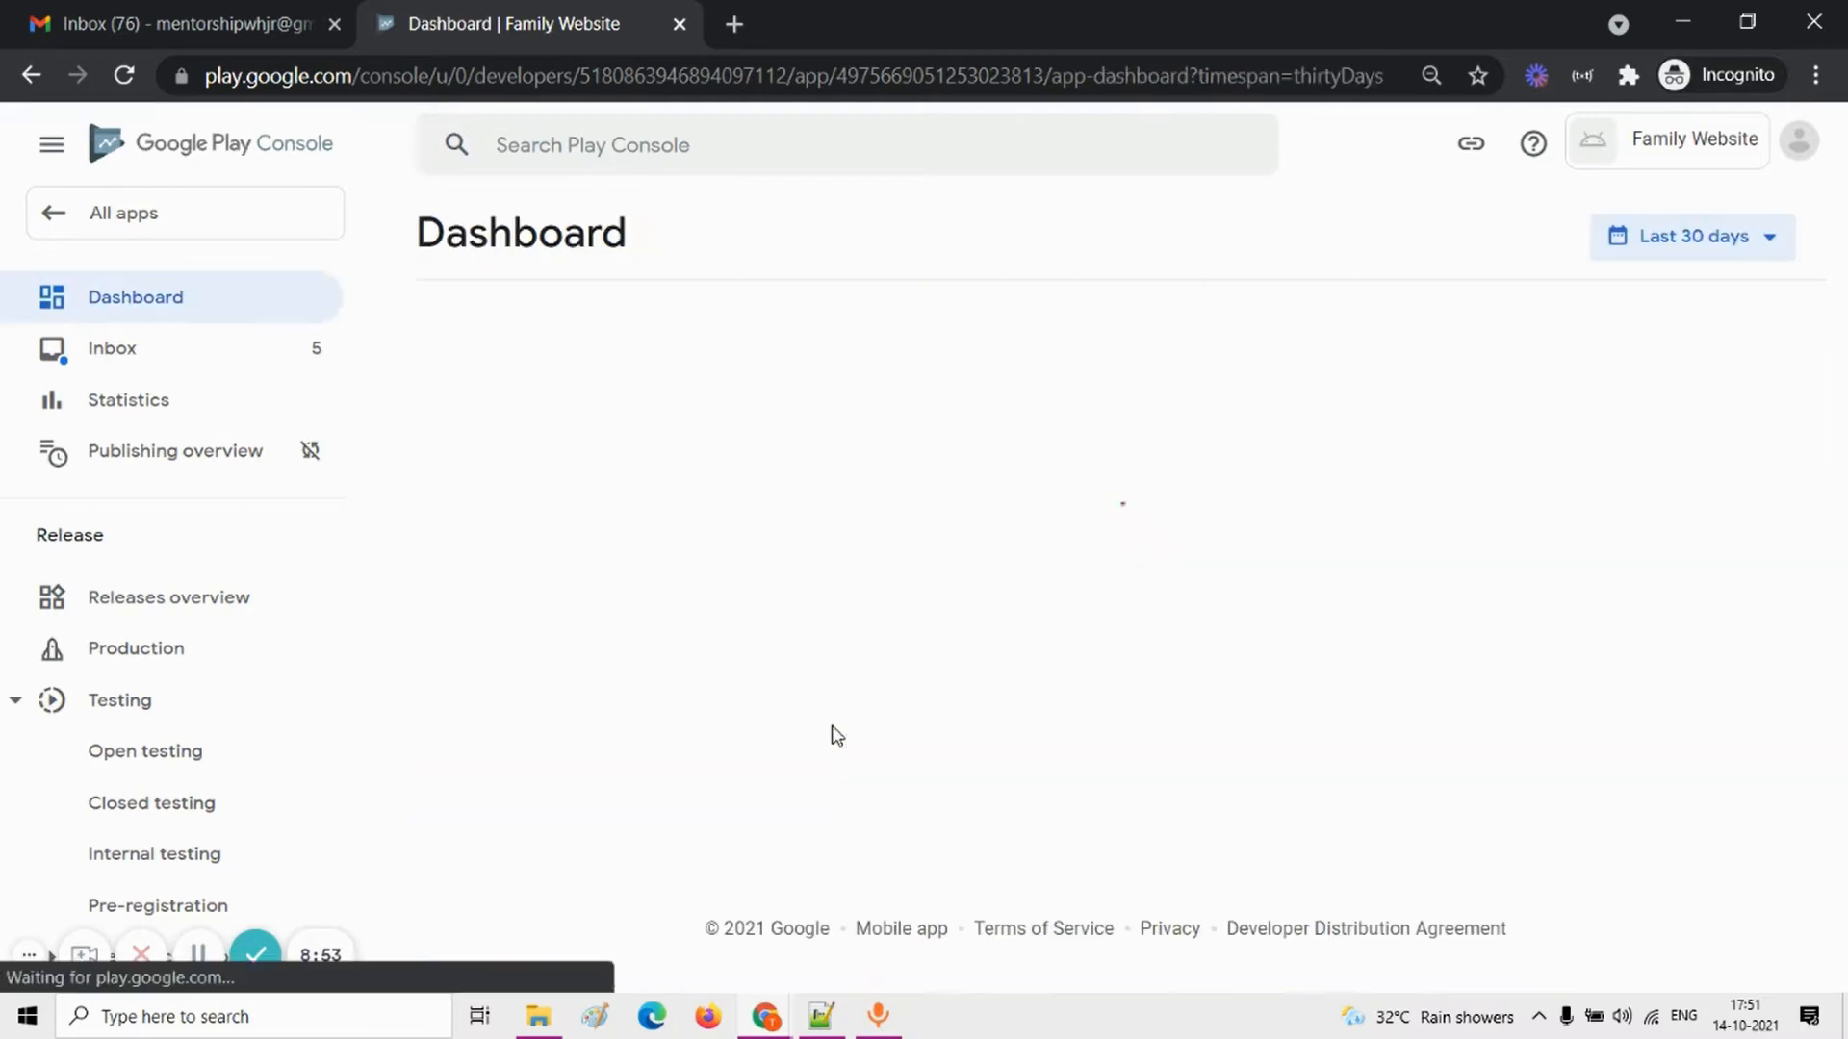
scroll(835, 735, "down", 4)
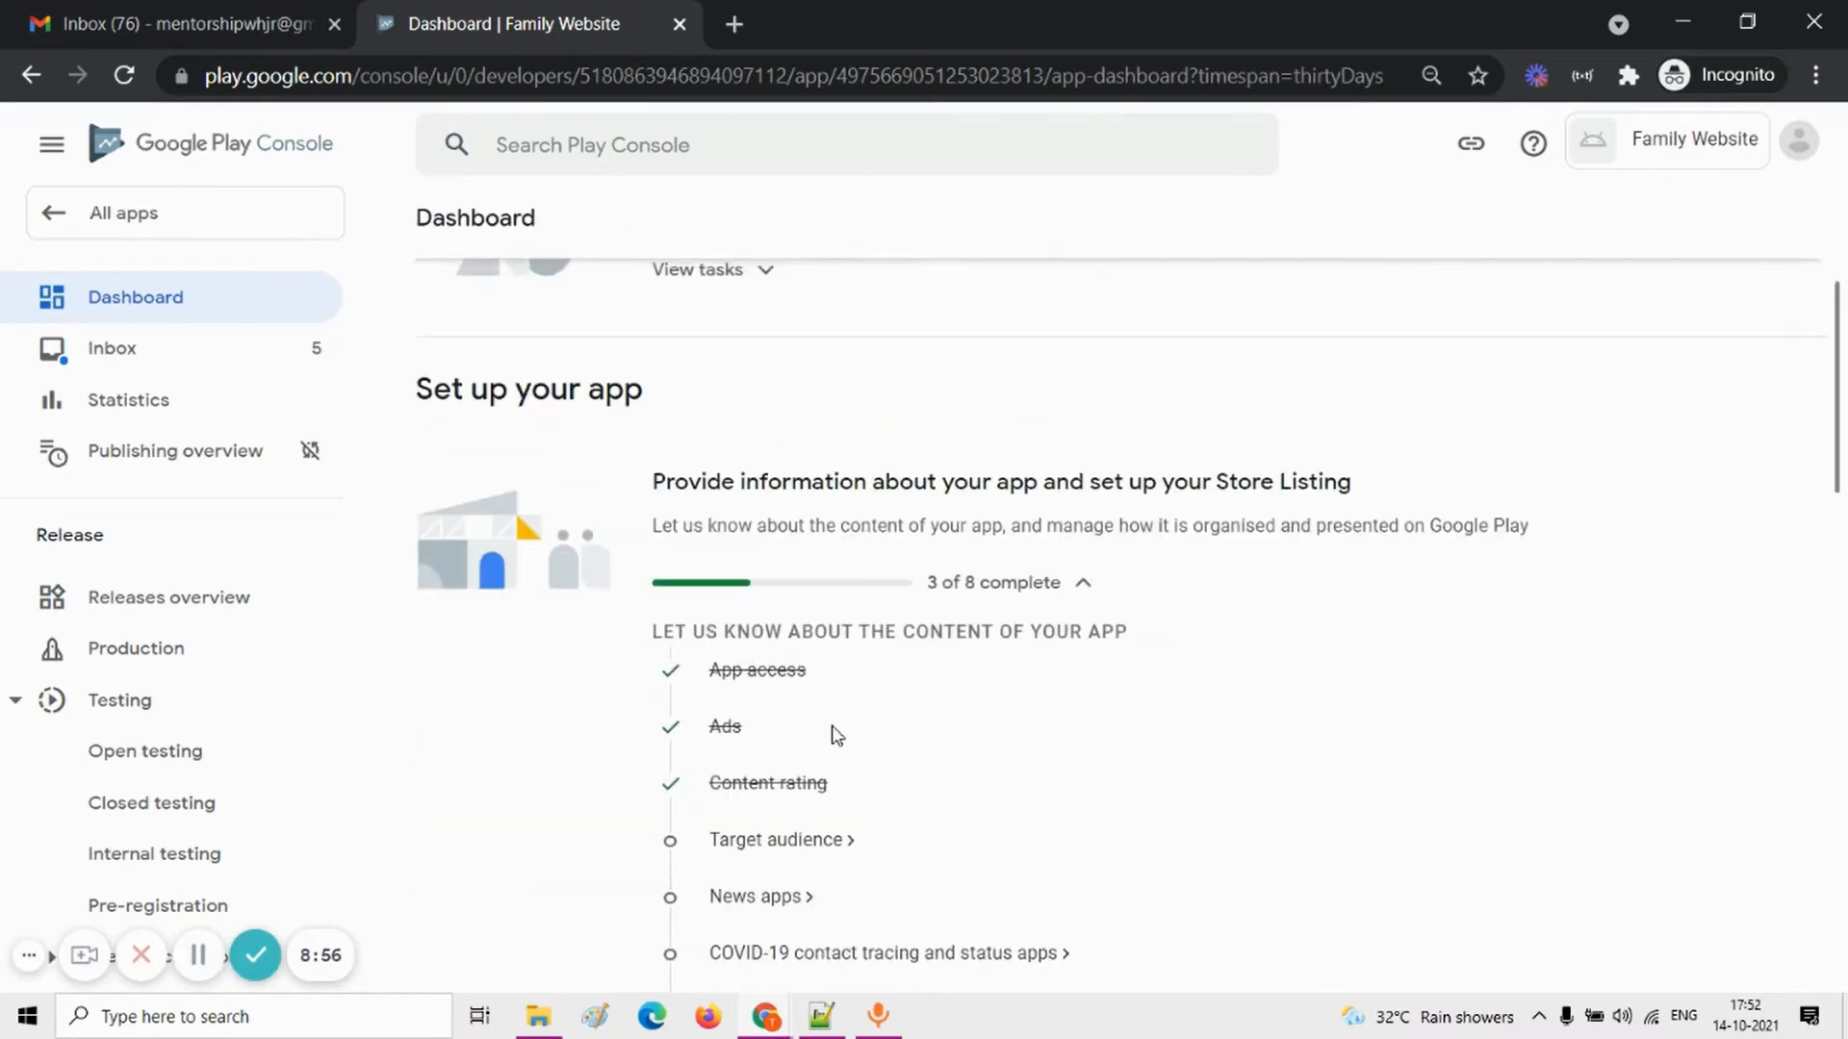
left_click(783, 778)
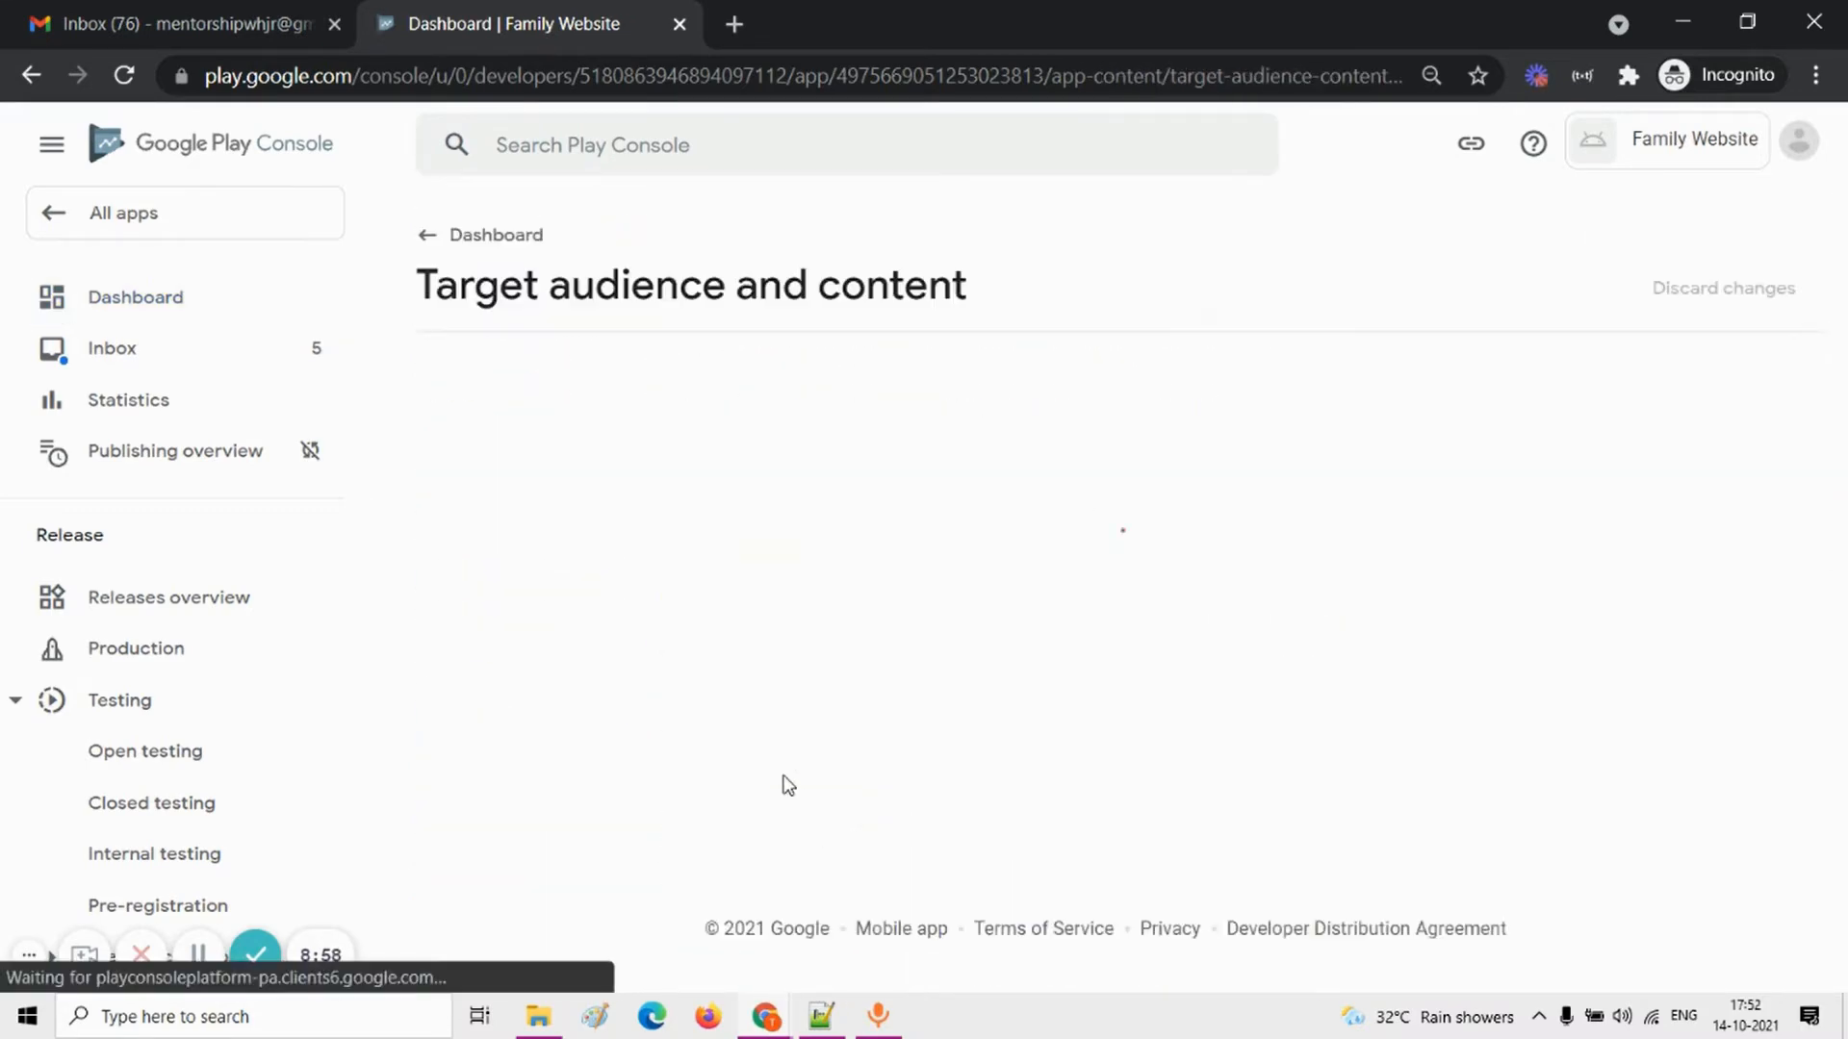
Step: Select the target age groups 13-15, 16-17 and 18 and over, and continue to the question about appeal to children
scroll(785, 783, "down", 3)
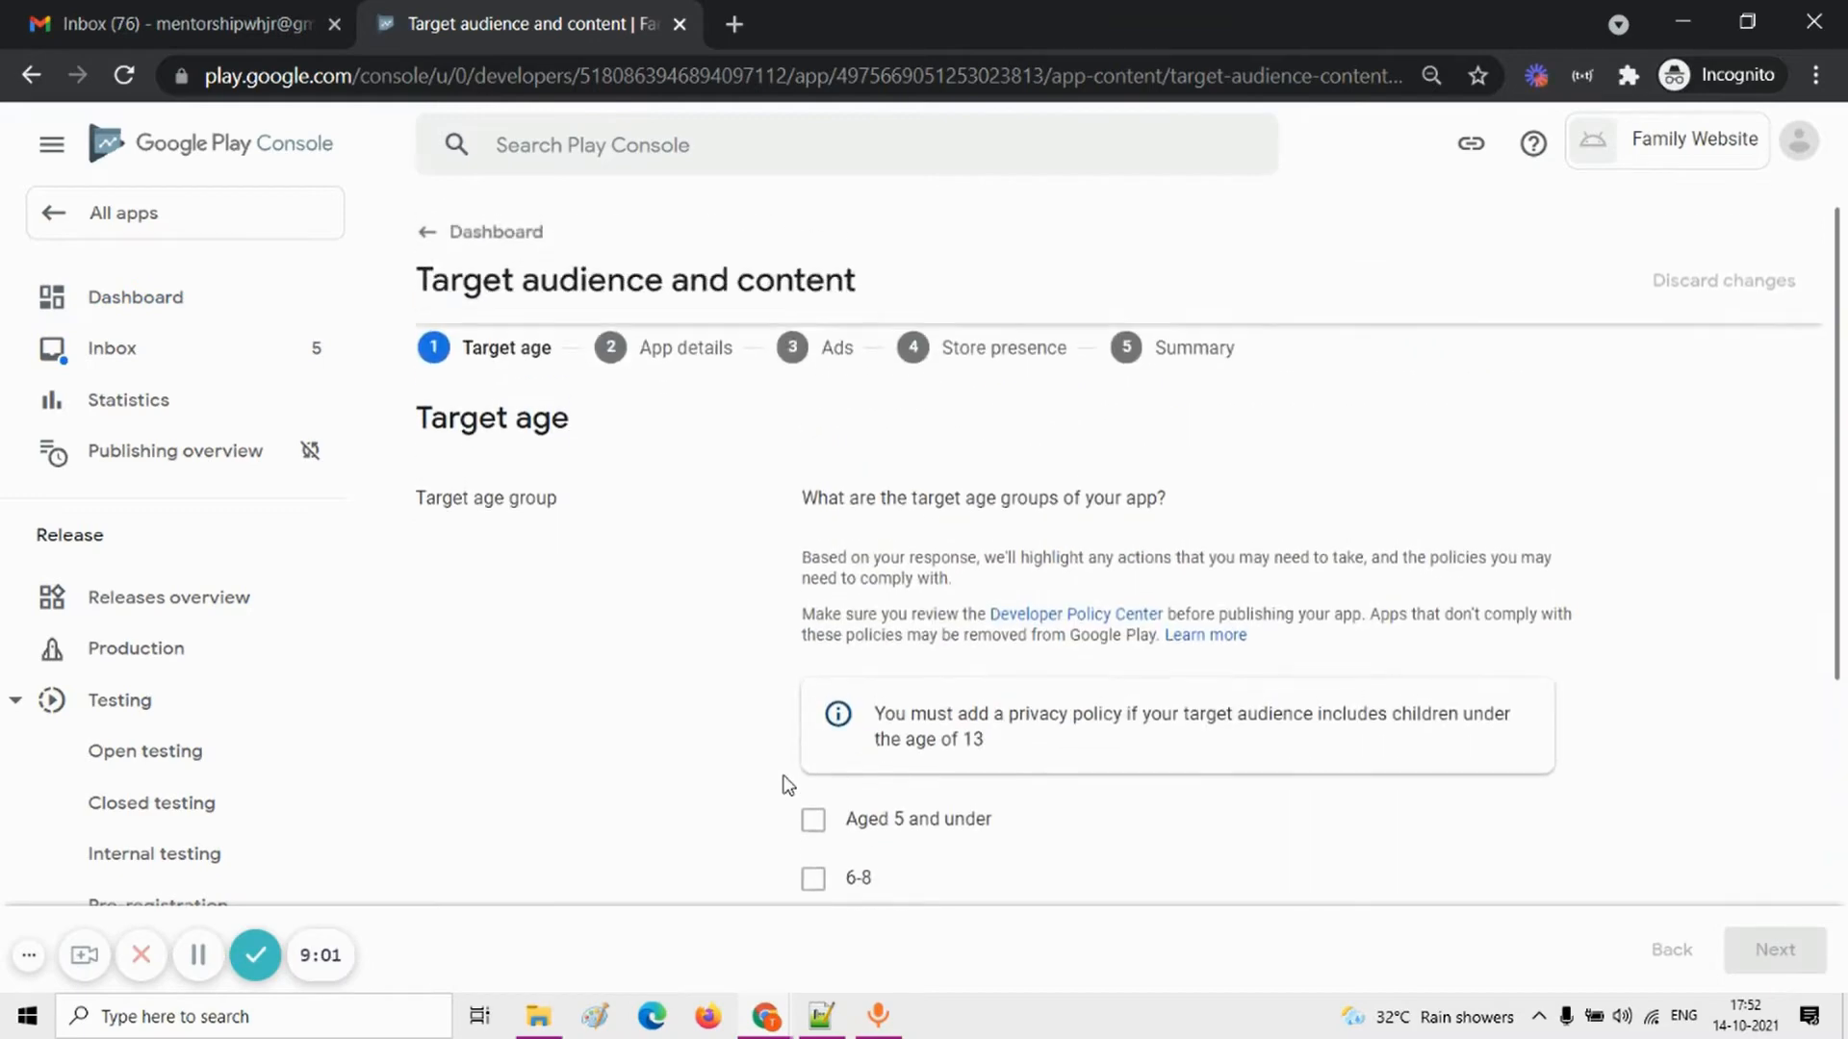
left_click(816, 751)
left_click(815, 791)
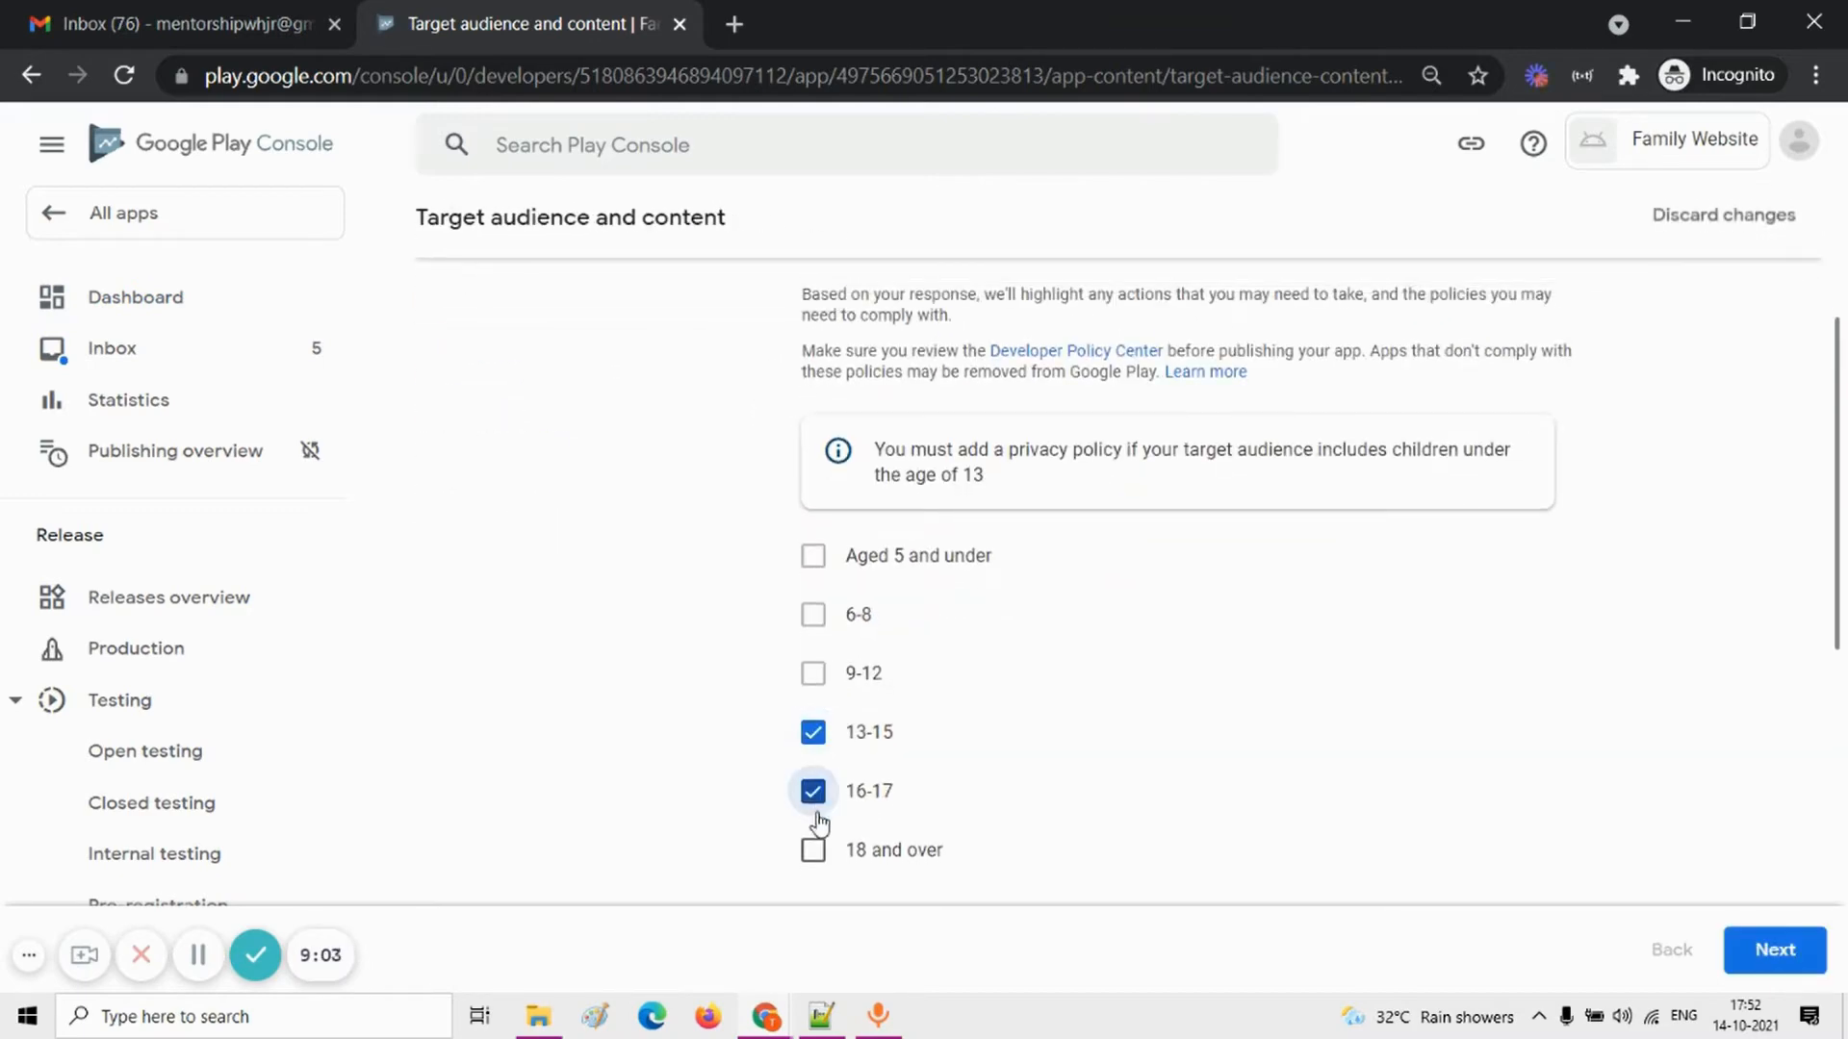
left_click(815, 850)
scroll(965, 776, "up", 1)
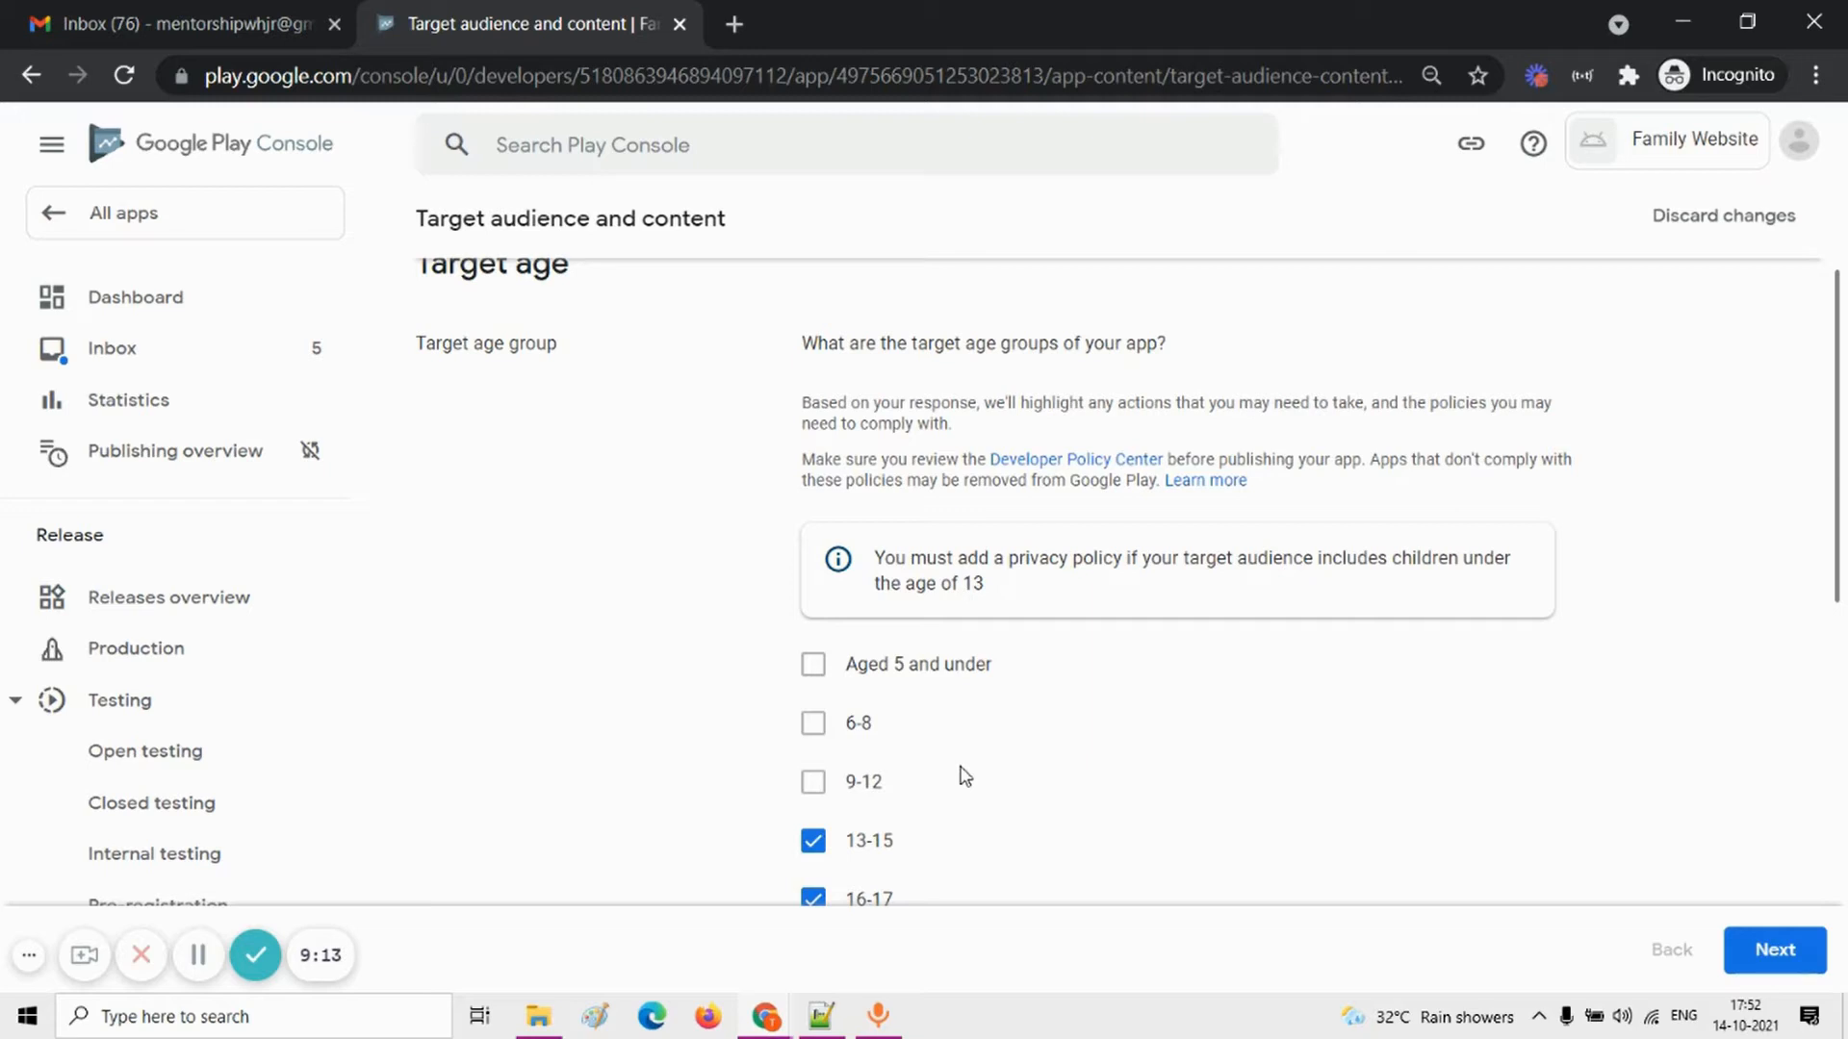
scroll(965, 776, "down", 1)
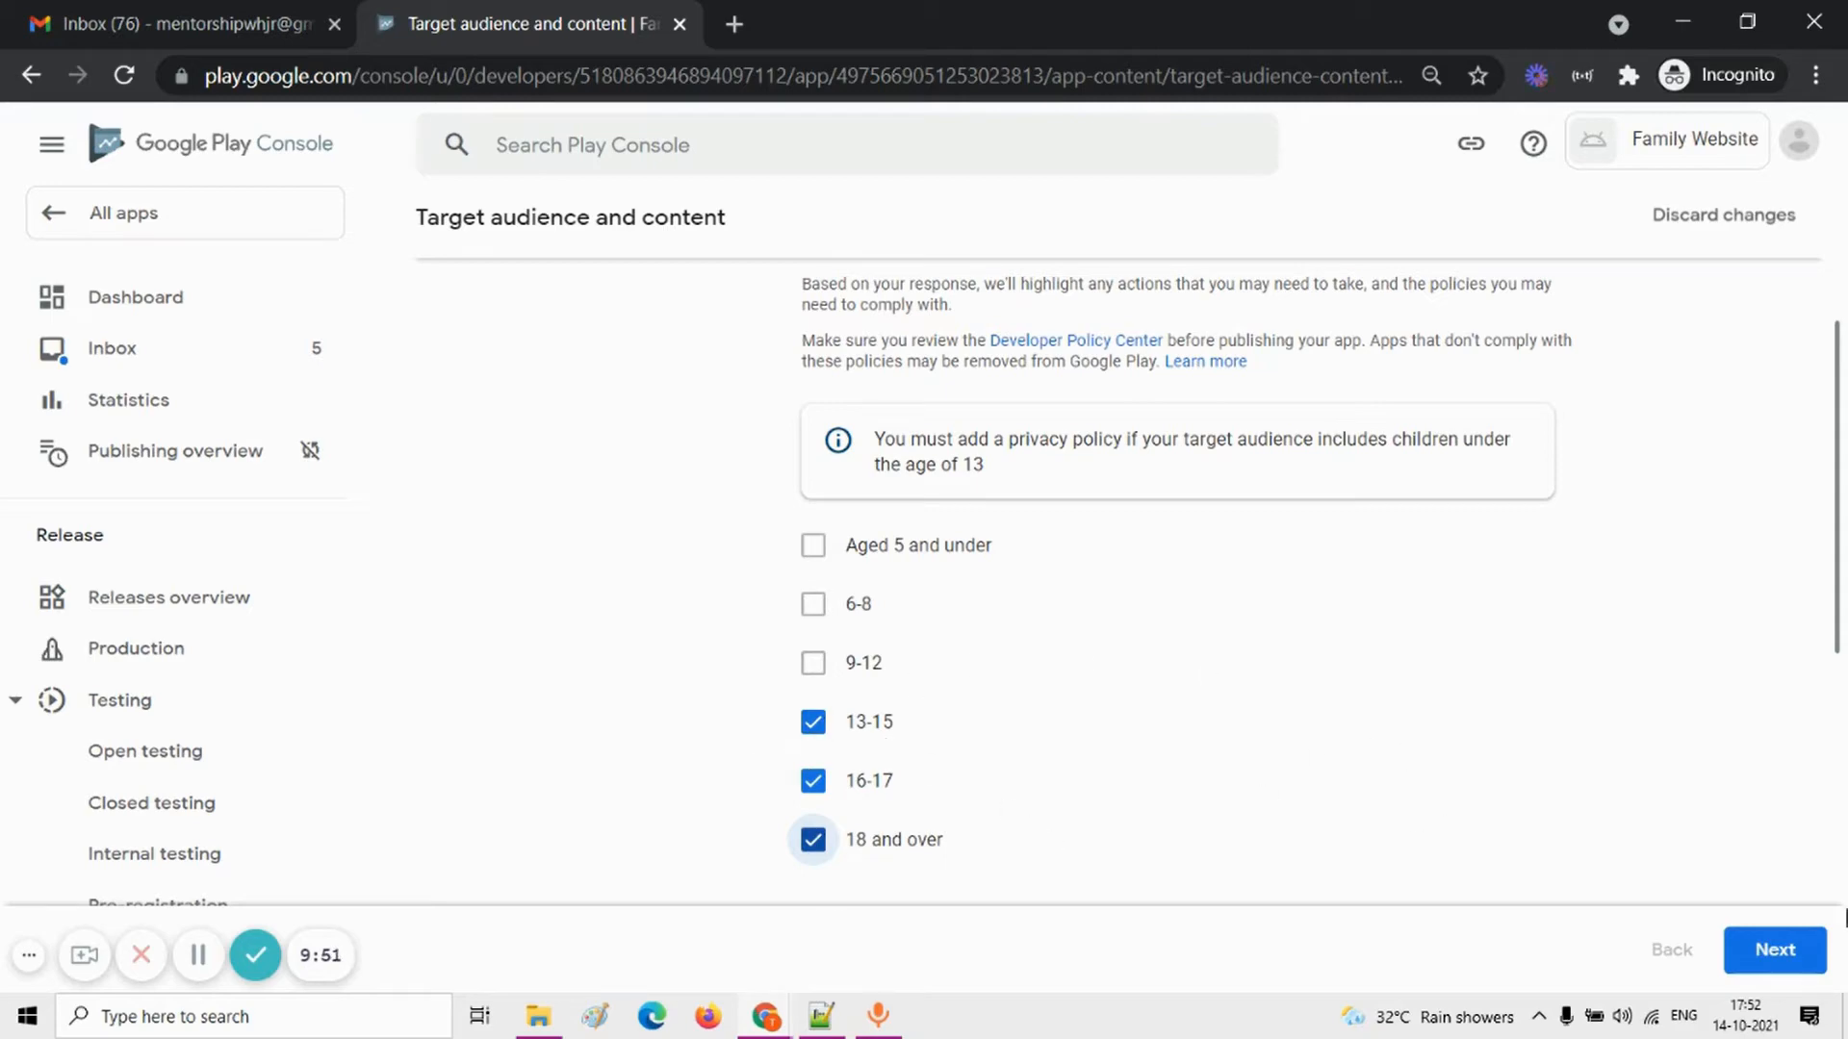
left_click(1807, 957)
scroll(1357, 751, "down", 1)
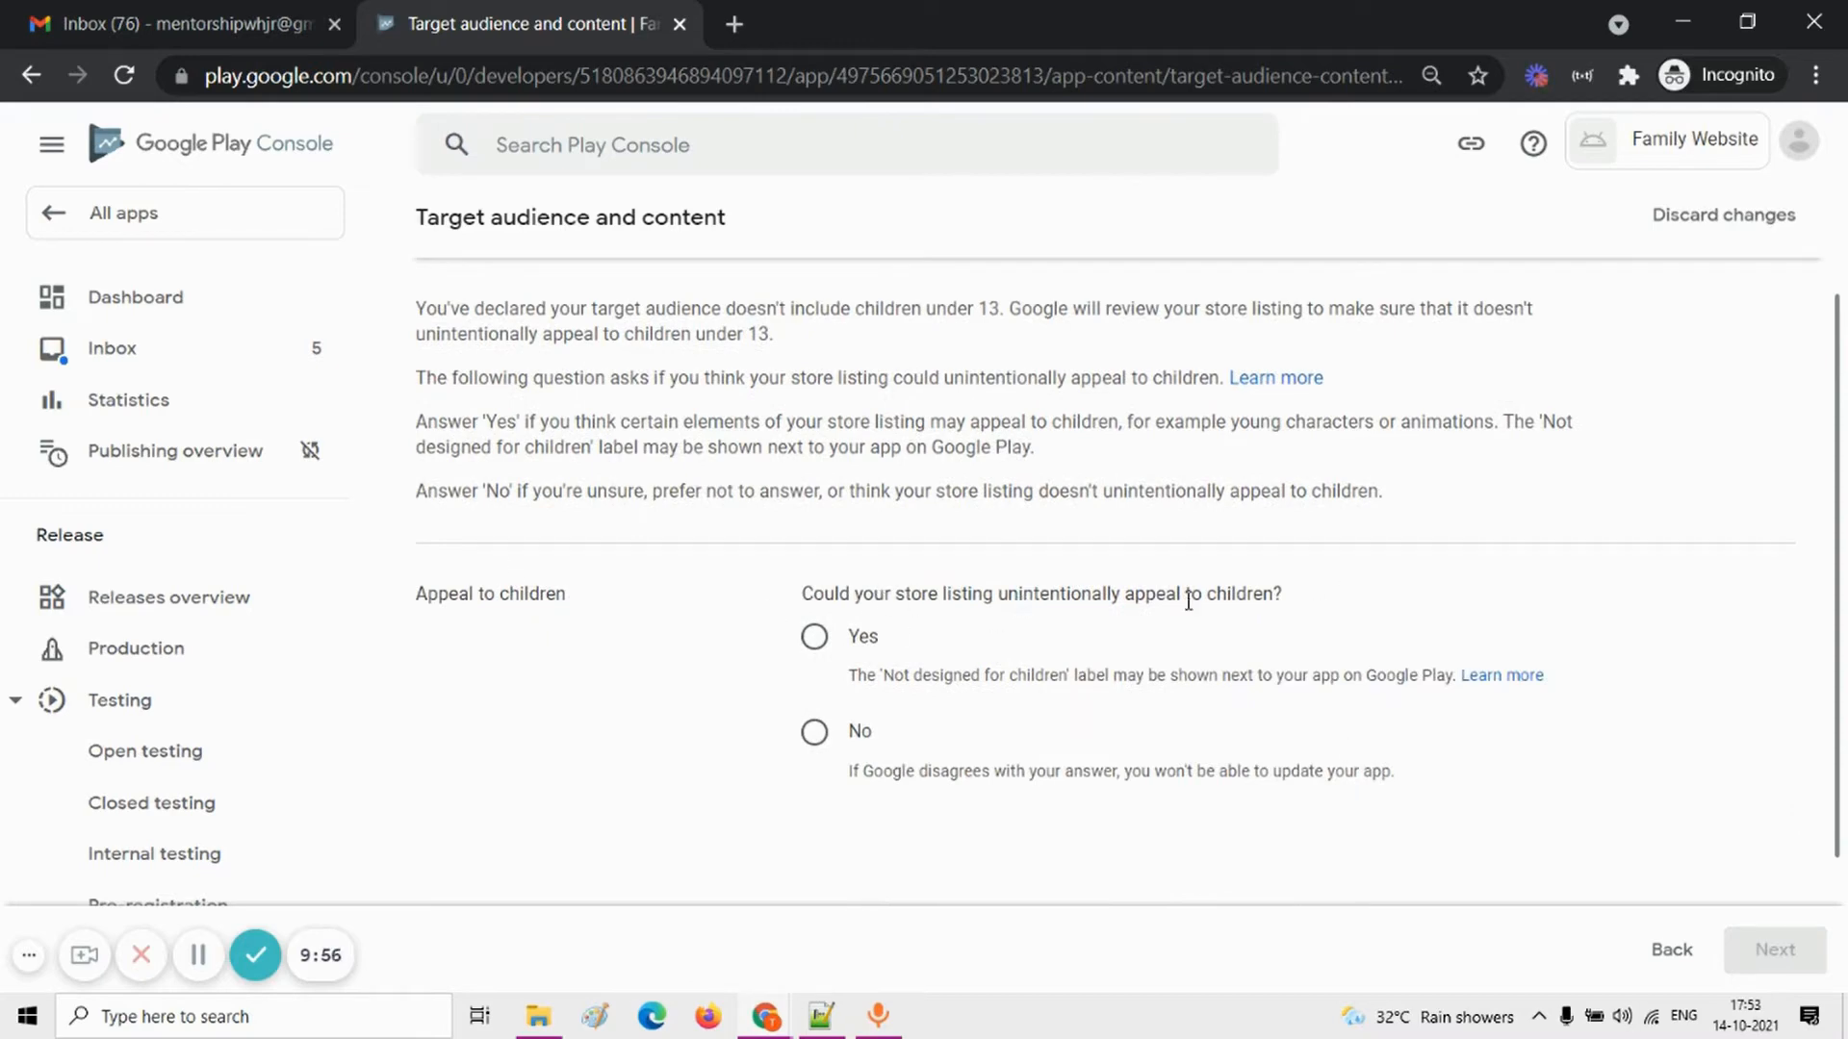
Step: Answer No to whether the store listing could unintentionally appeal to children, and save the Target audience and content declaration
left_click(814, 732)
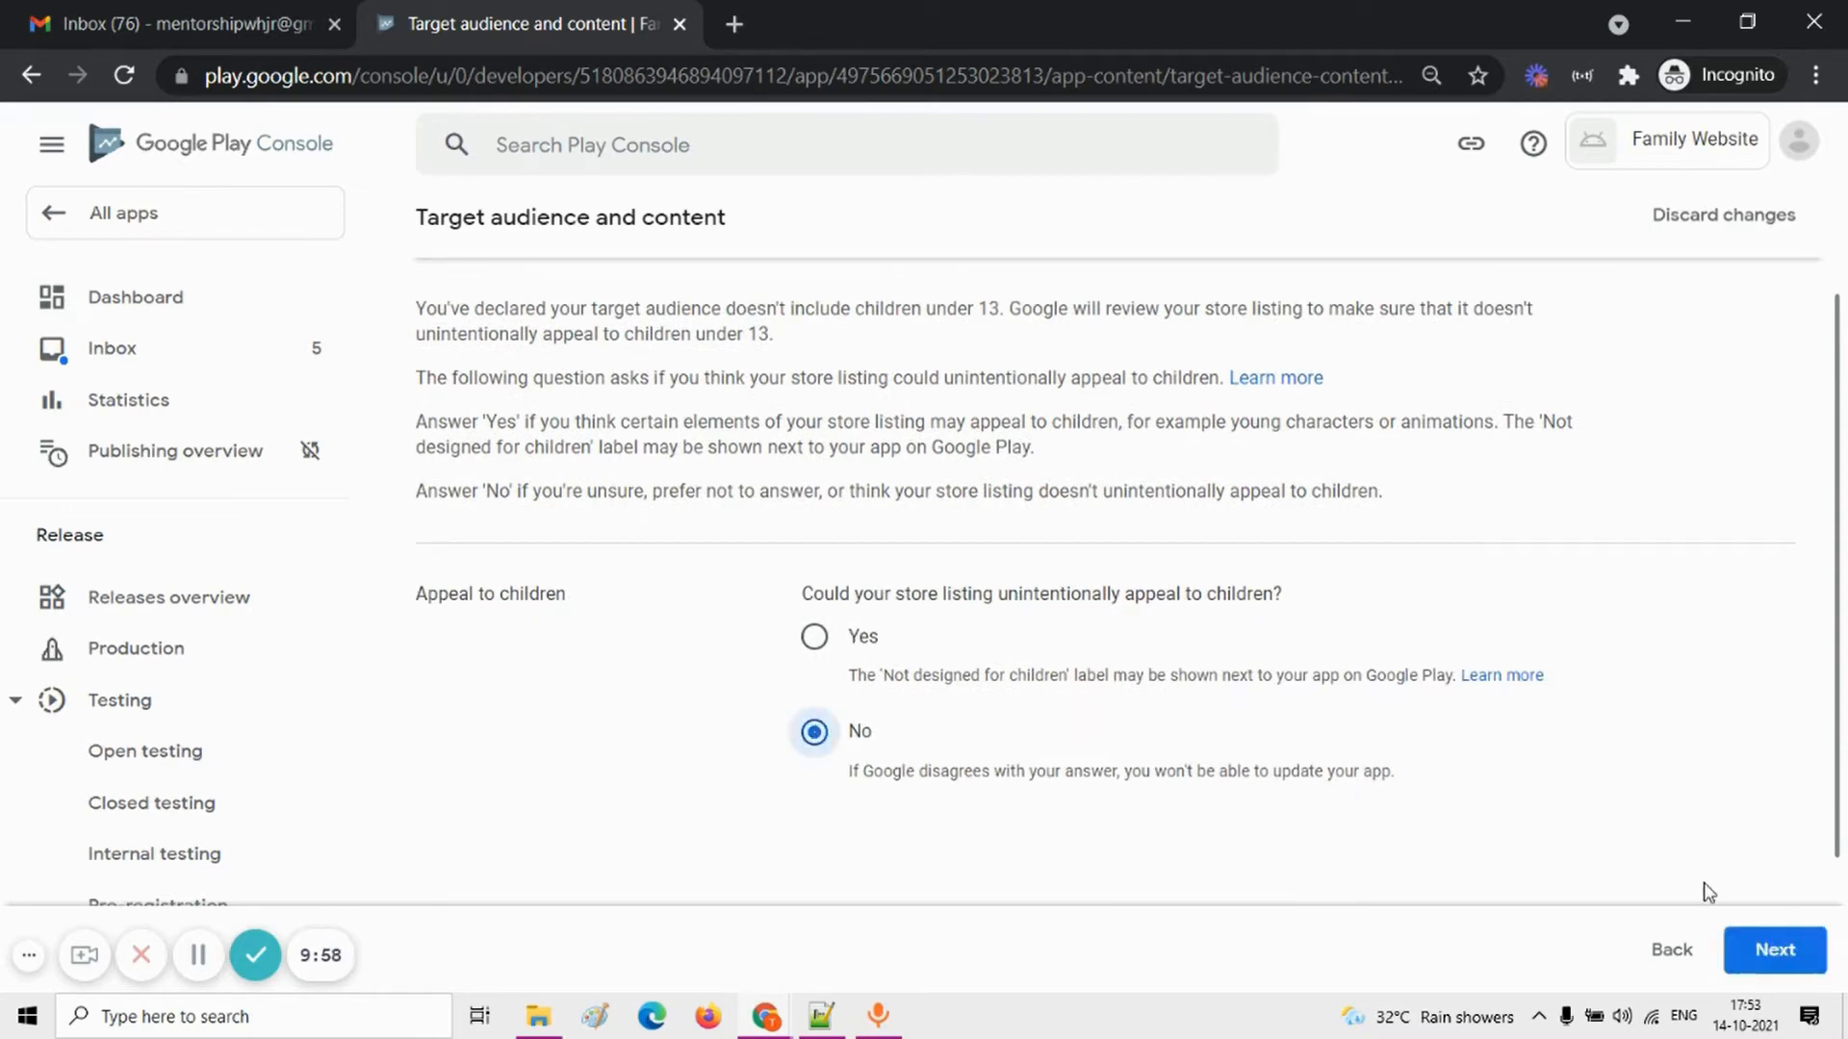
left_click(1777, 953)
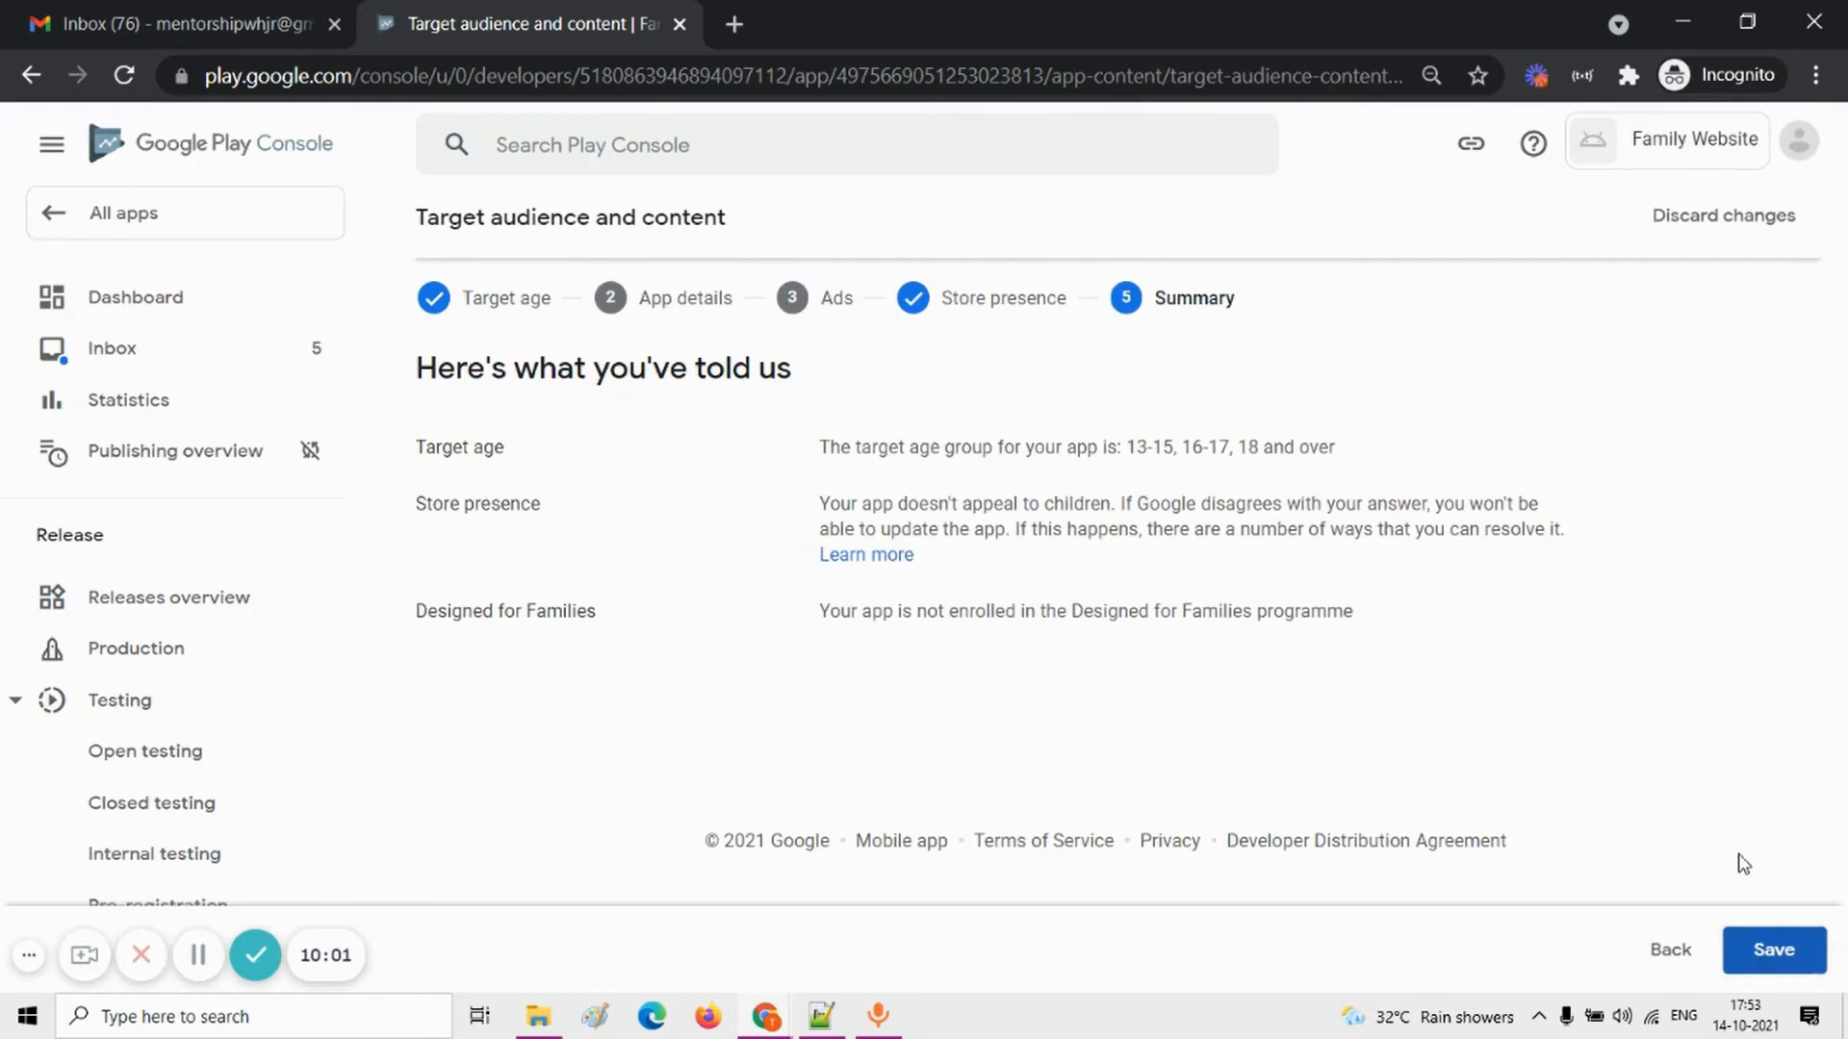
left_click(1774, 957)
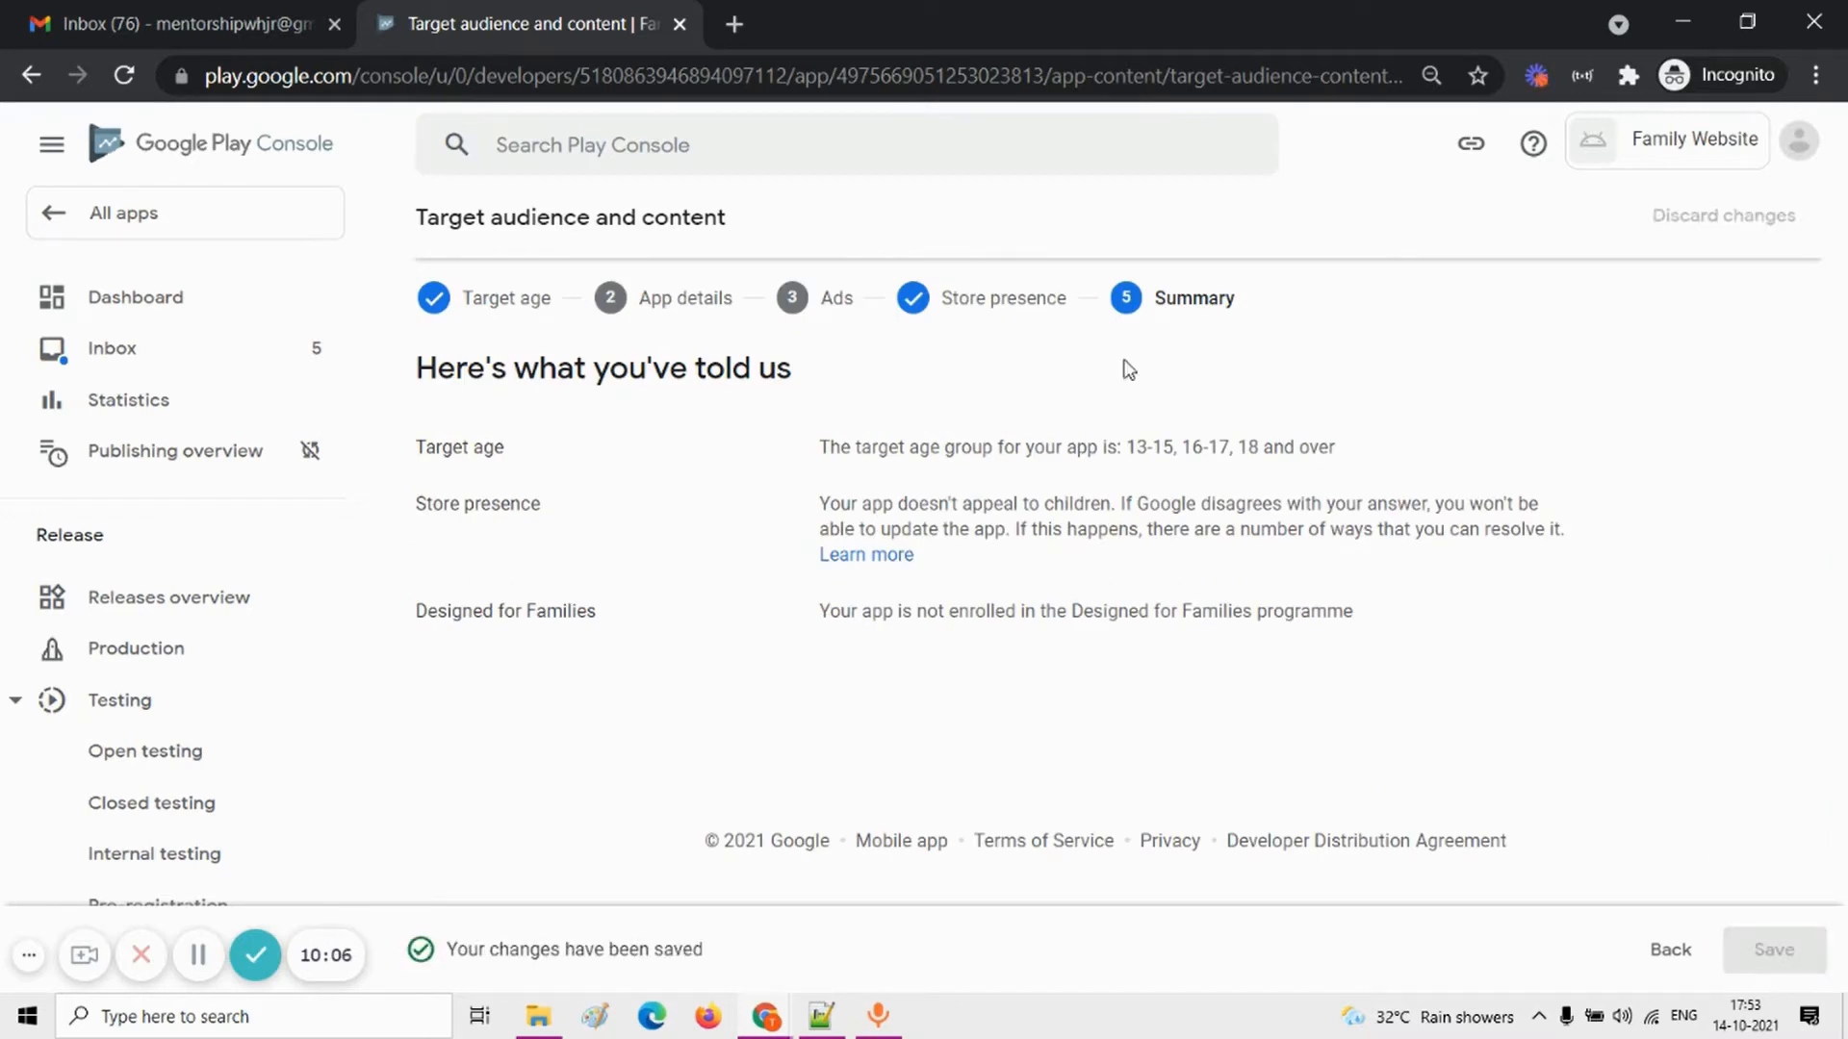
Step: Open the News apps task from the dashboard, declare that the app is not a news app, and save
left_click(142, 296)
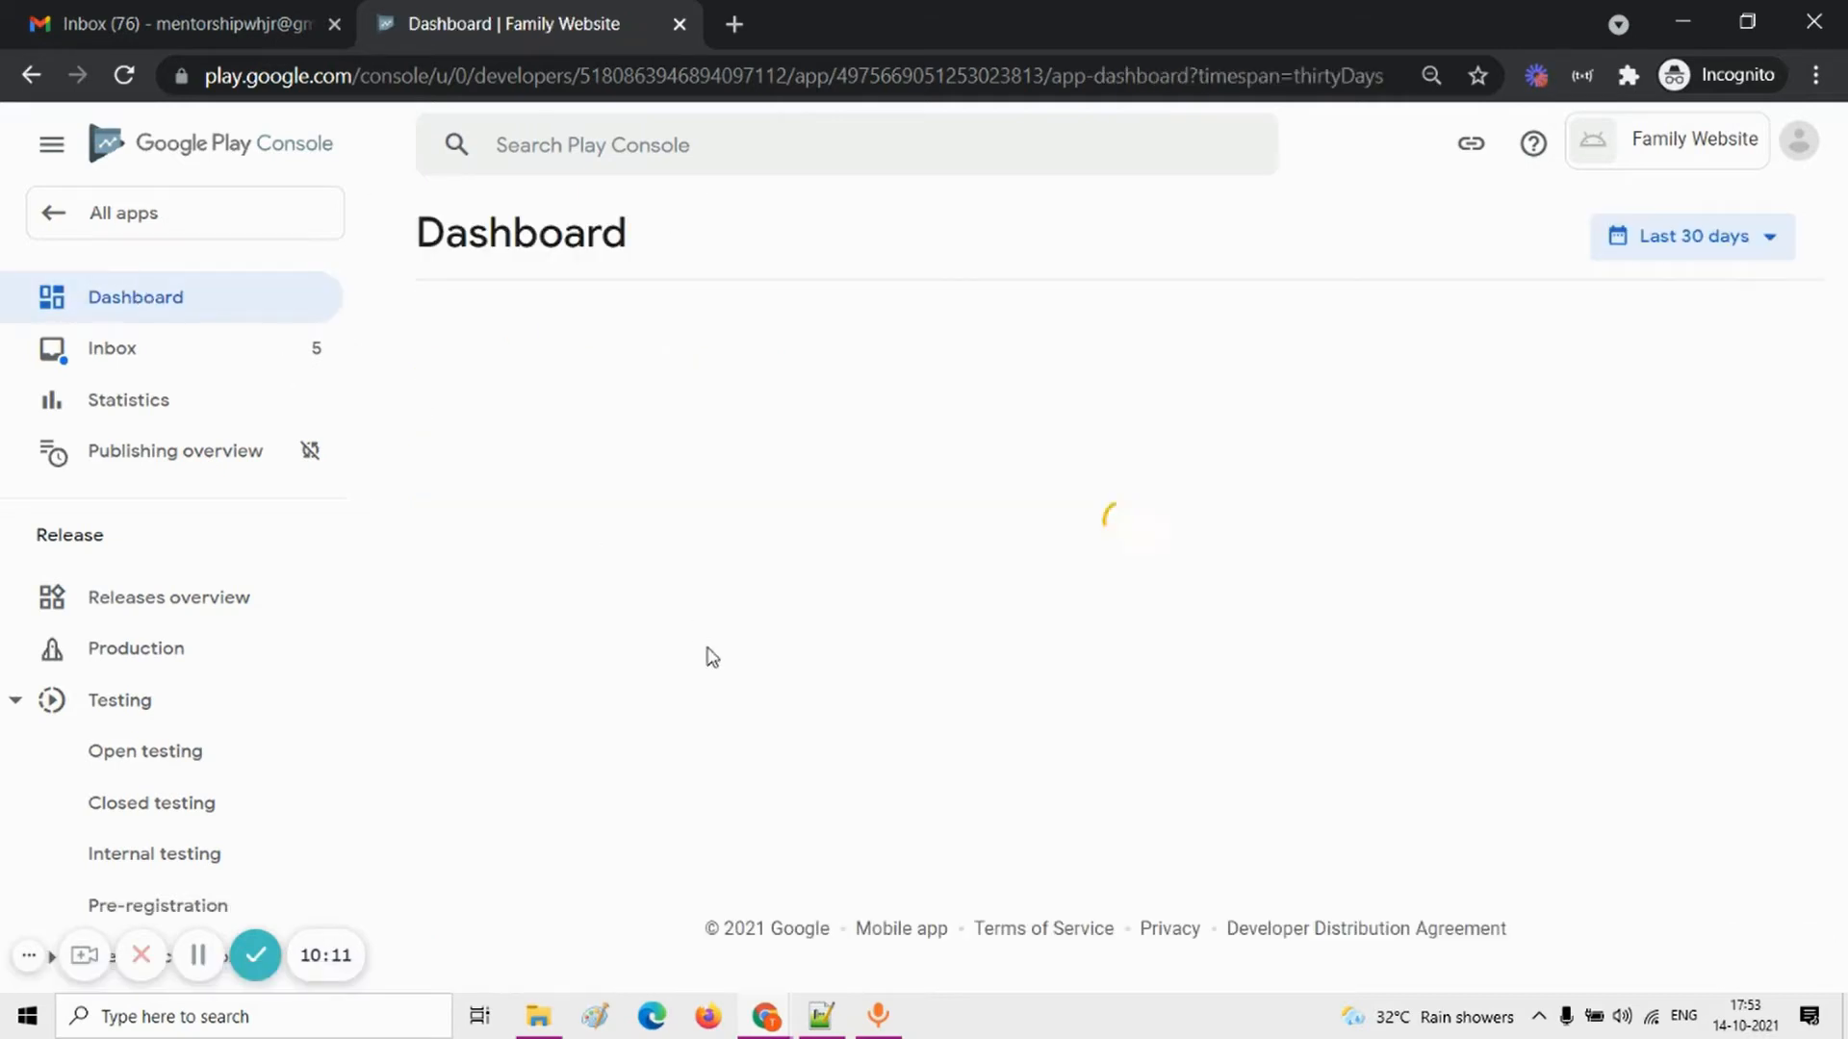
scroll(713, 657, "down", 5)
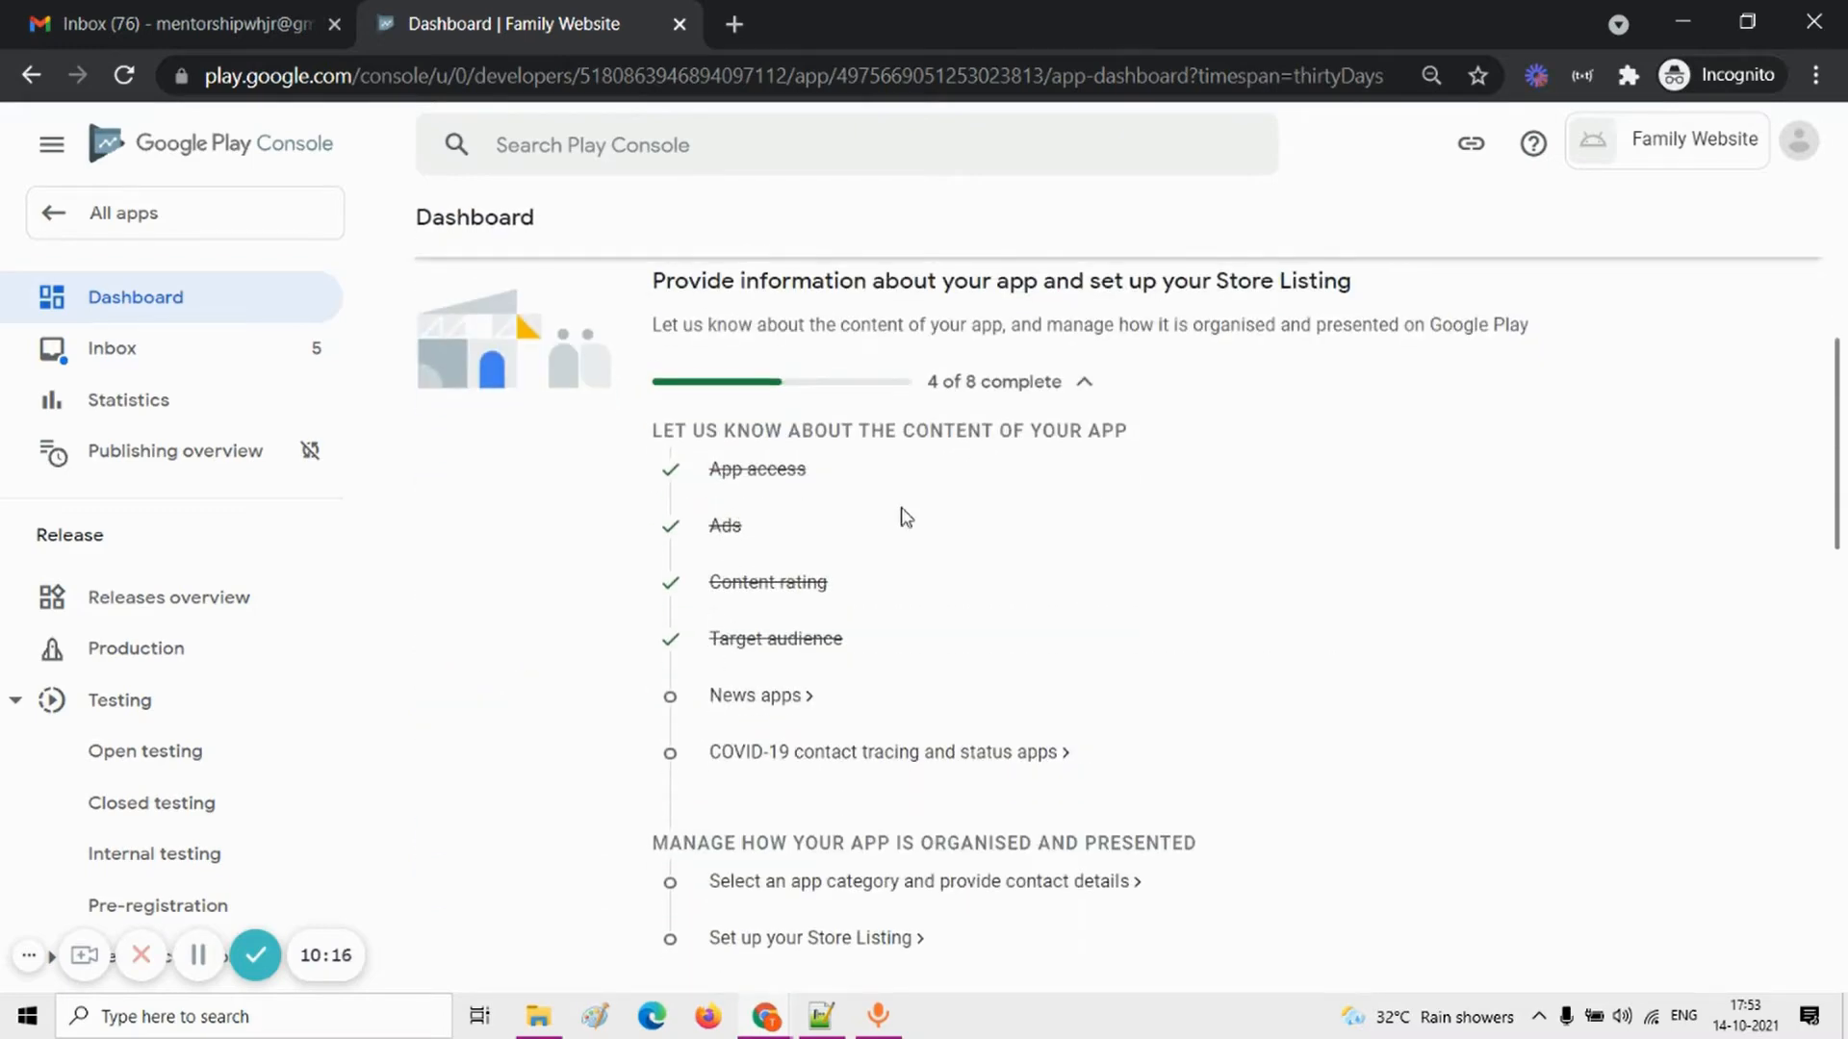
left_click(765, 698)
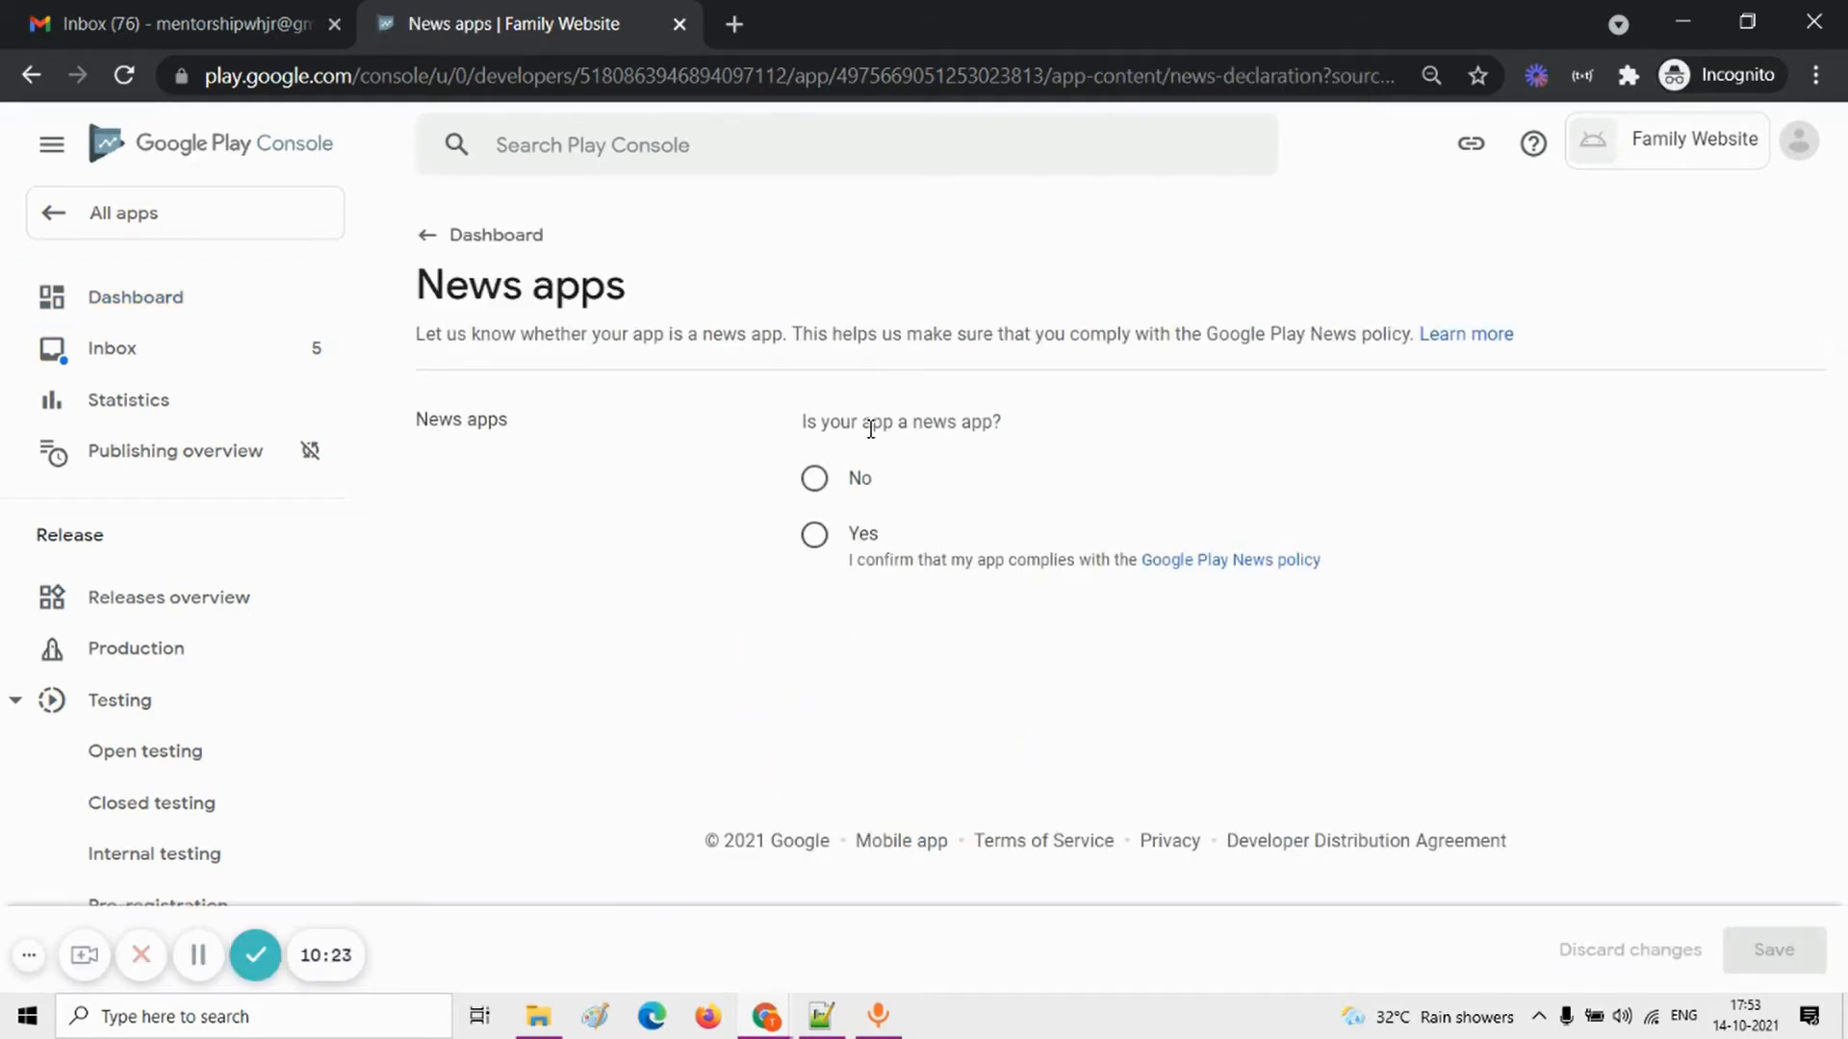
left_click(814, 478)
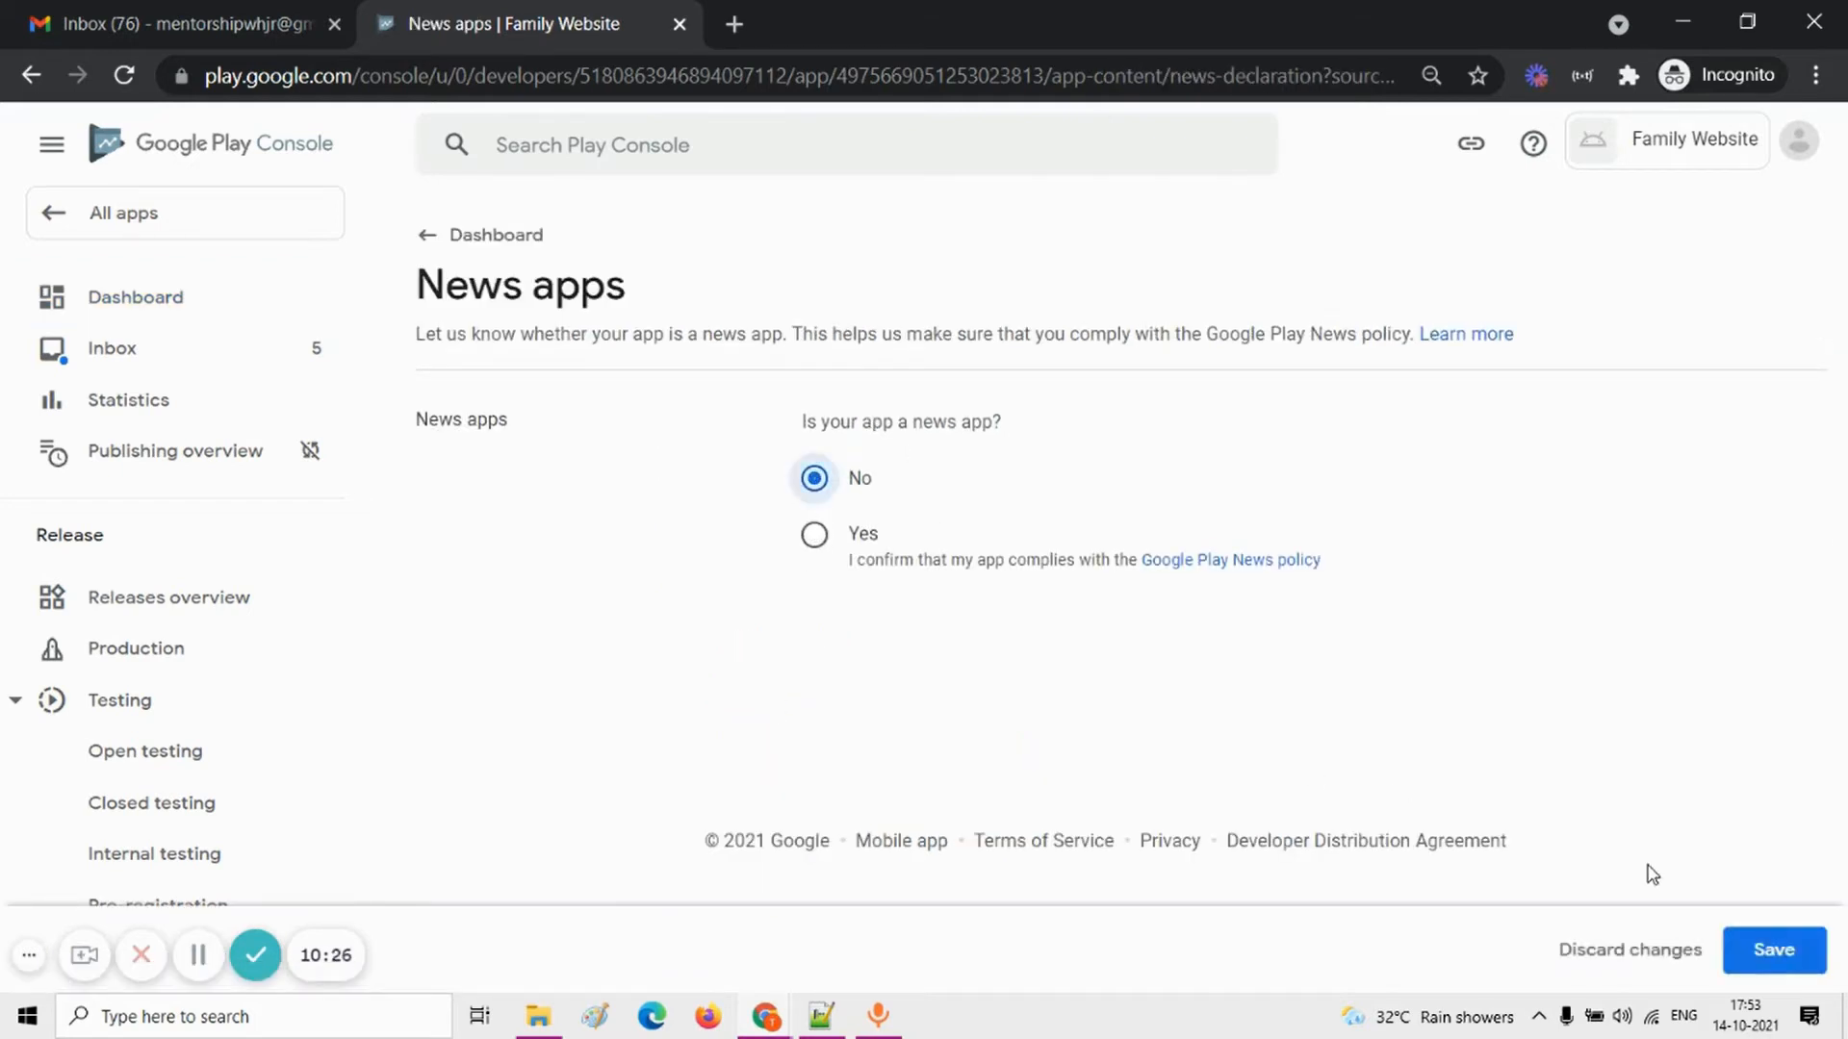
left_click(1732, 950)
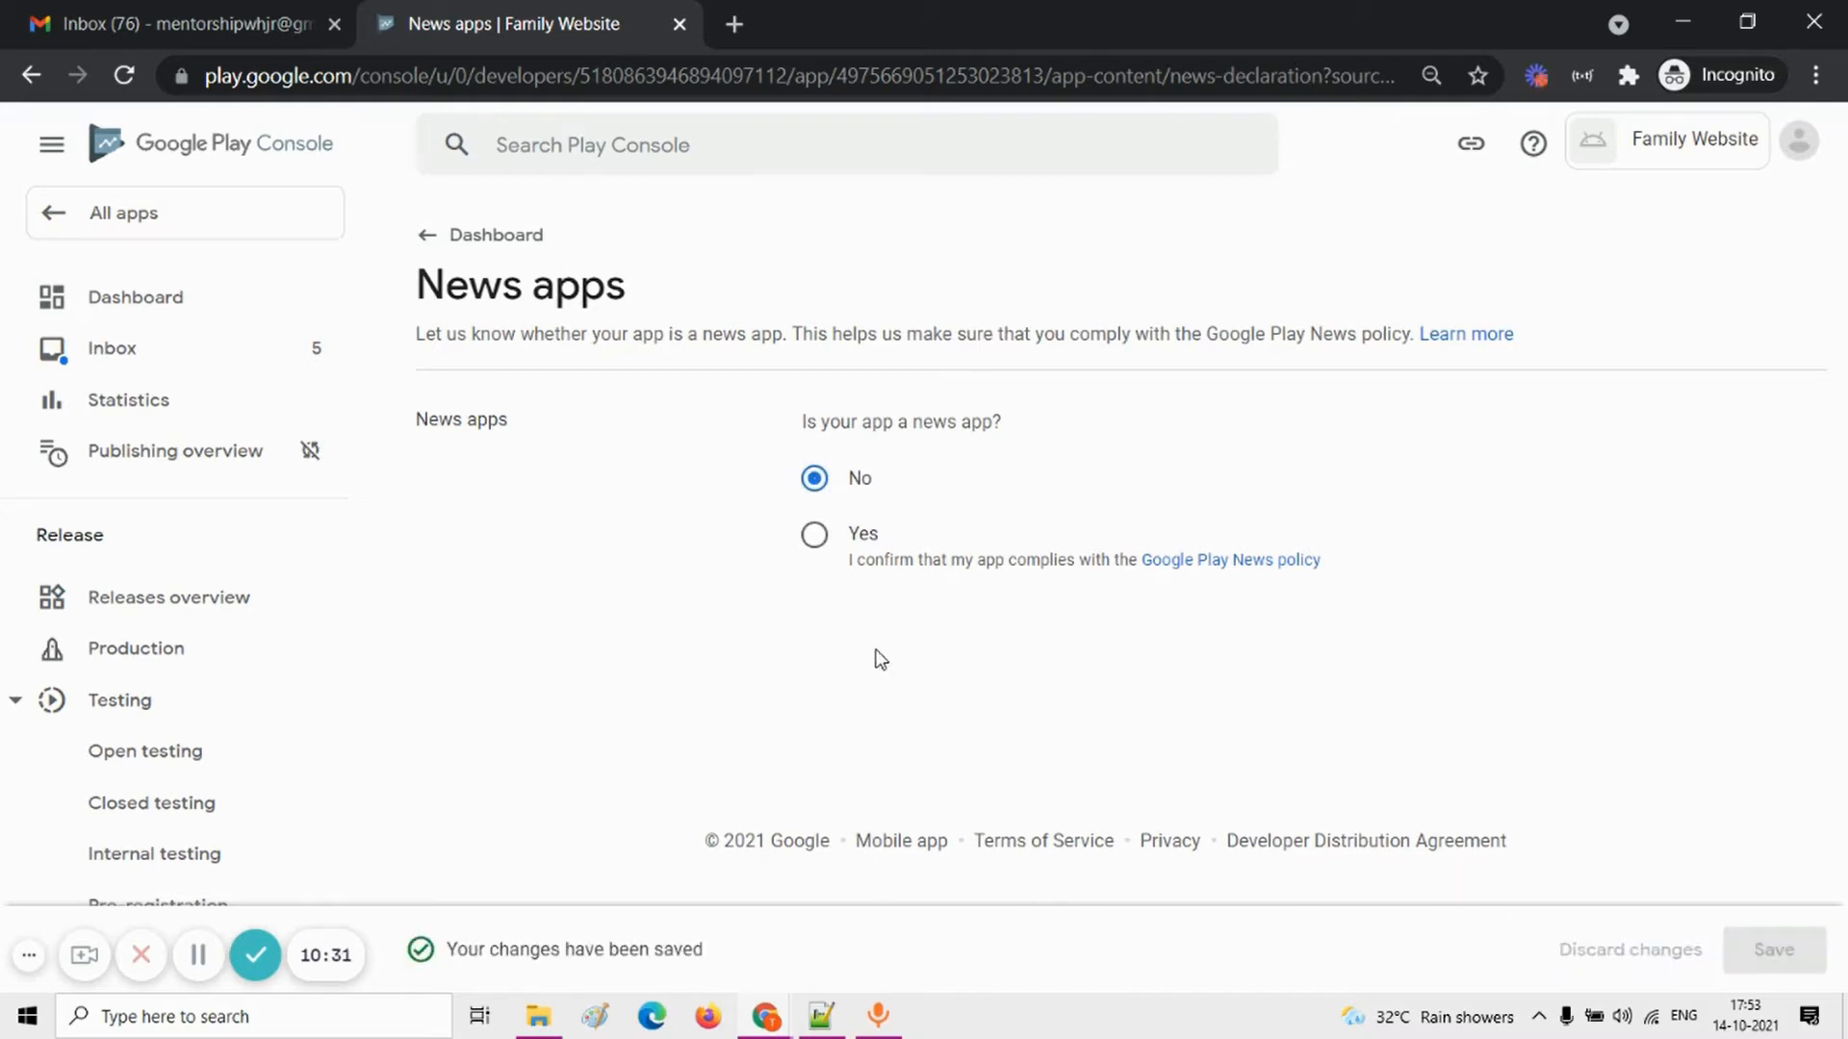
Step: Open the COVID-19 task from the dashboard, declare the app is not a publicly available contact tracing or status app, and save
left_click(166, 302)
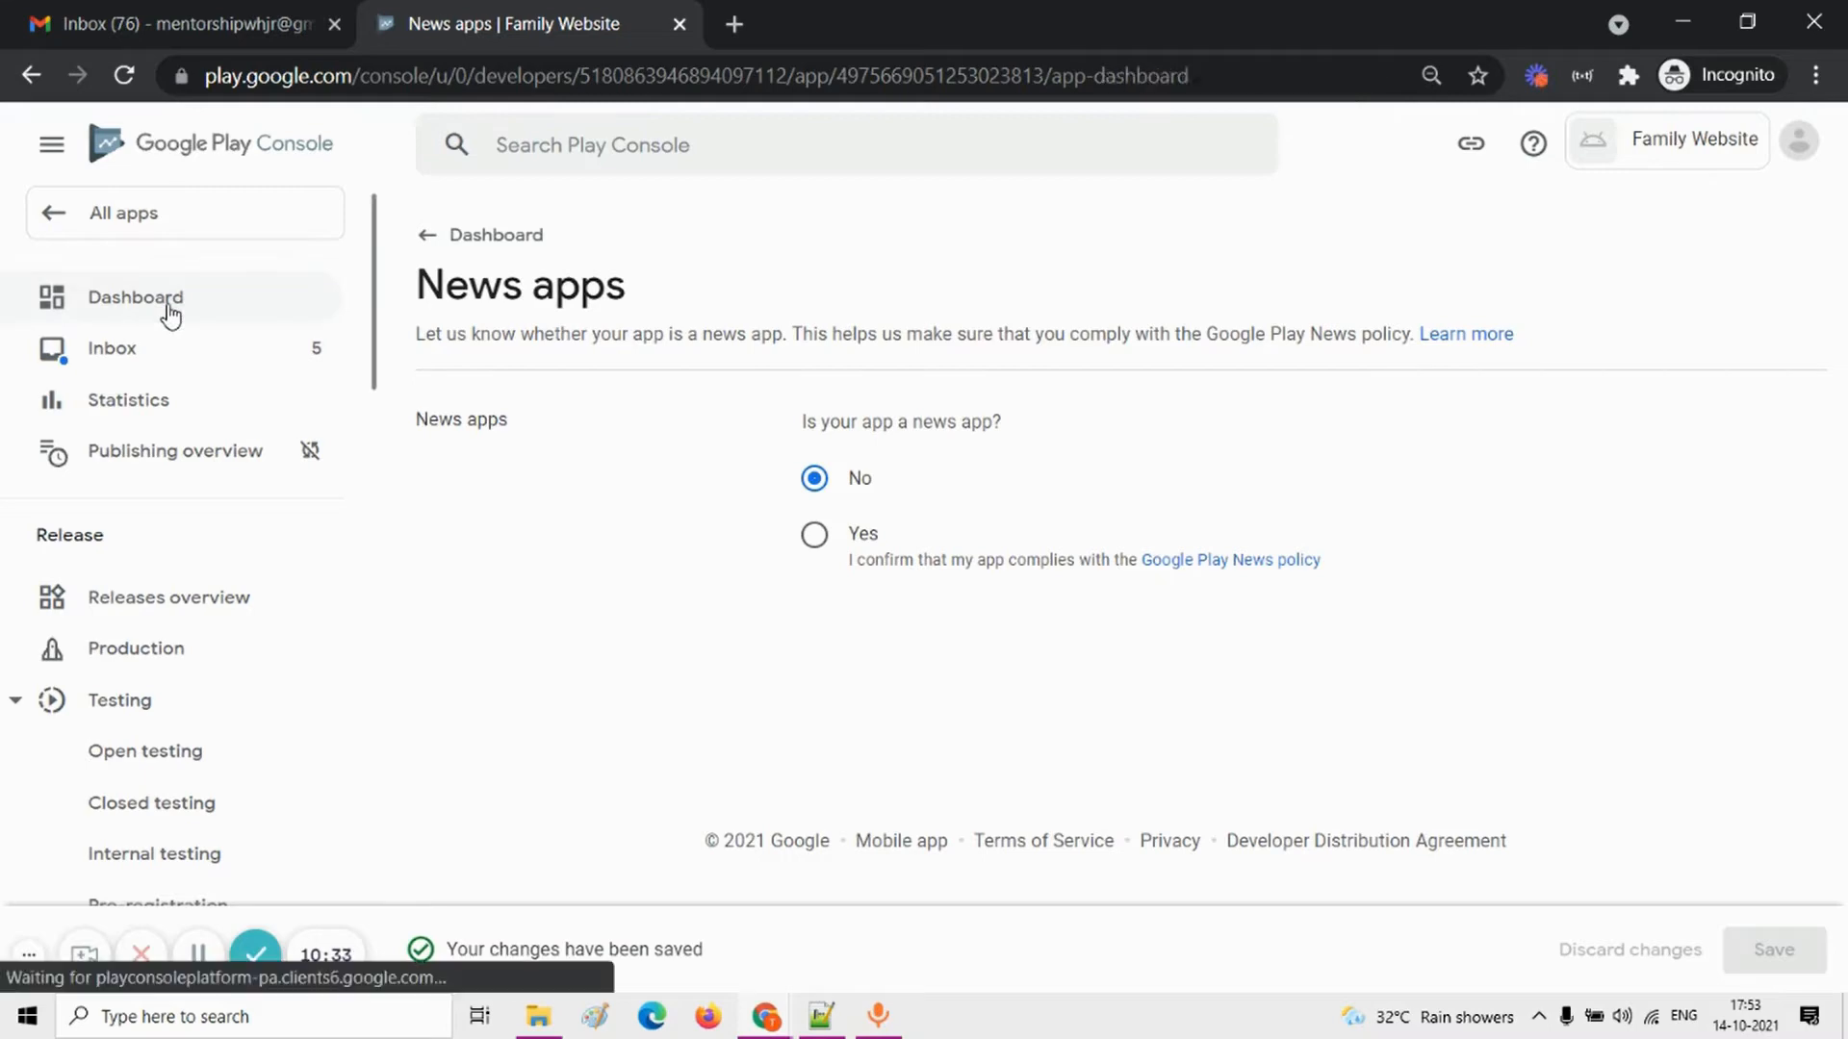
scroll(749, 588, "down", 5)
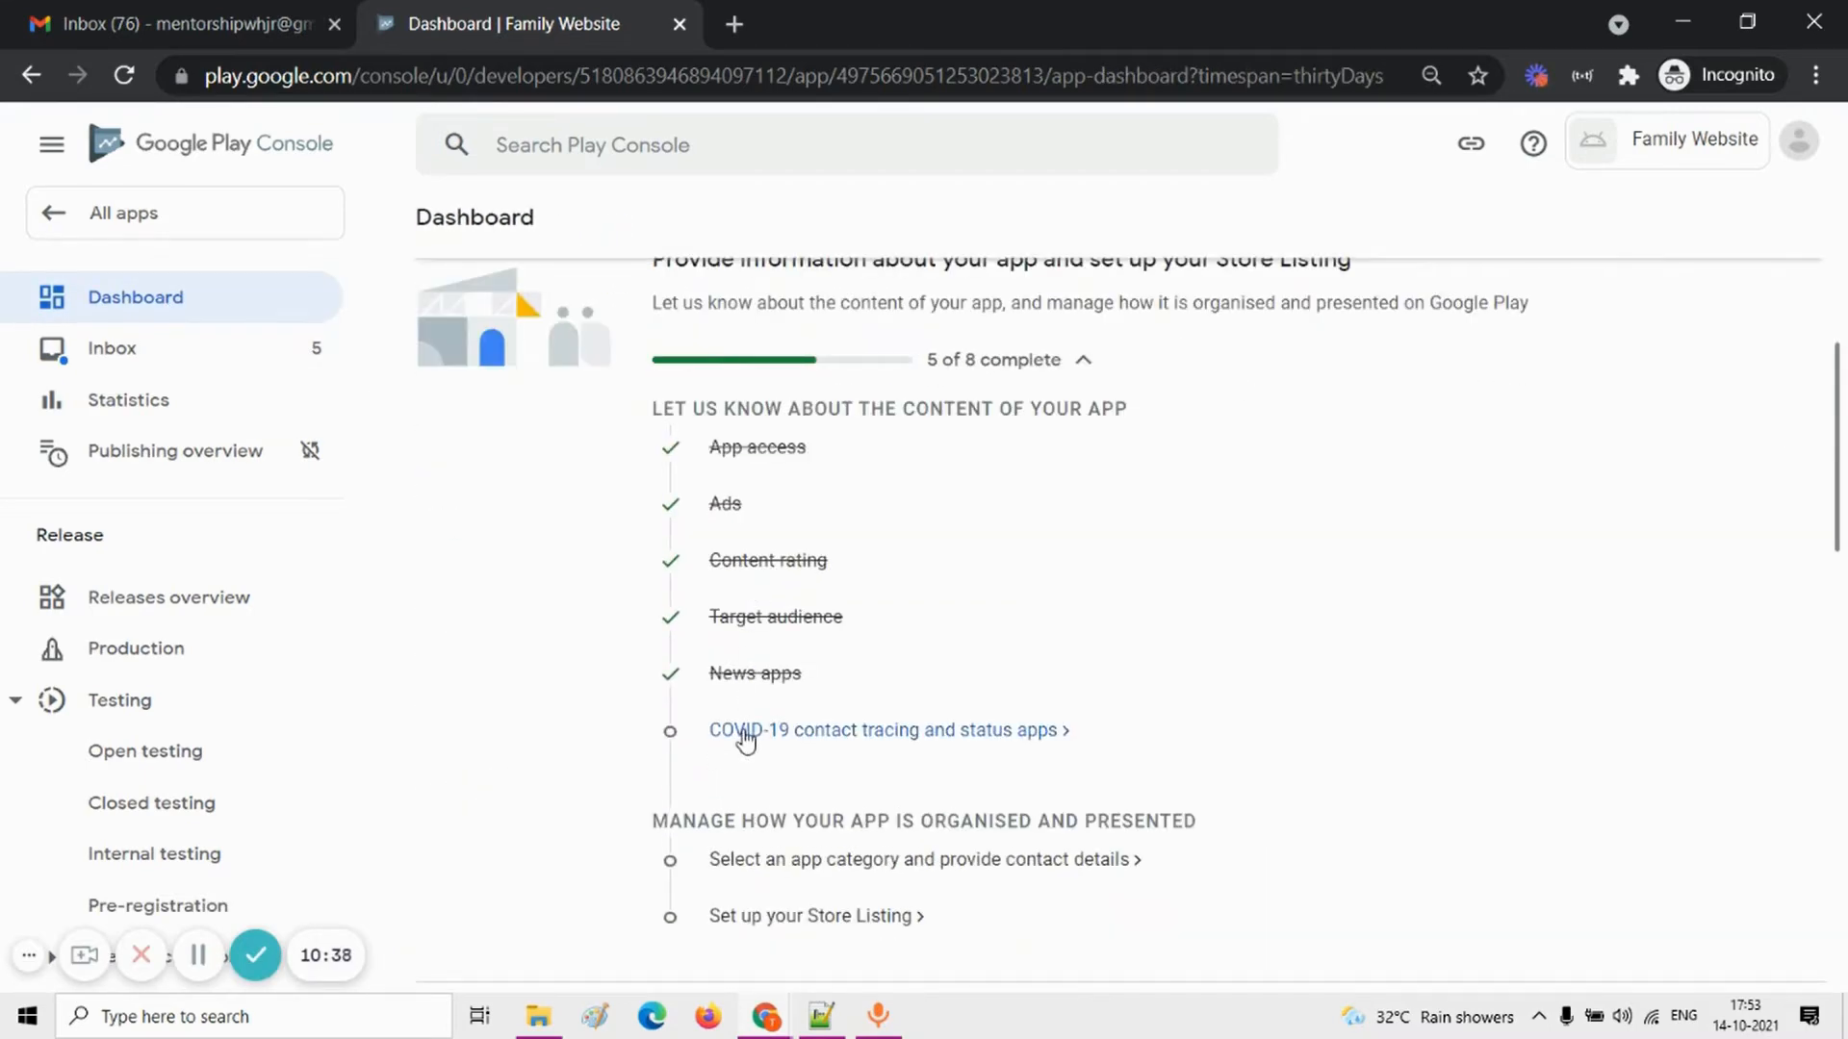
left_click(746, 739)
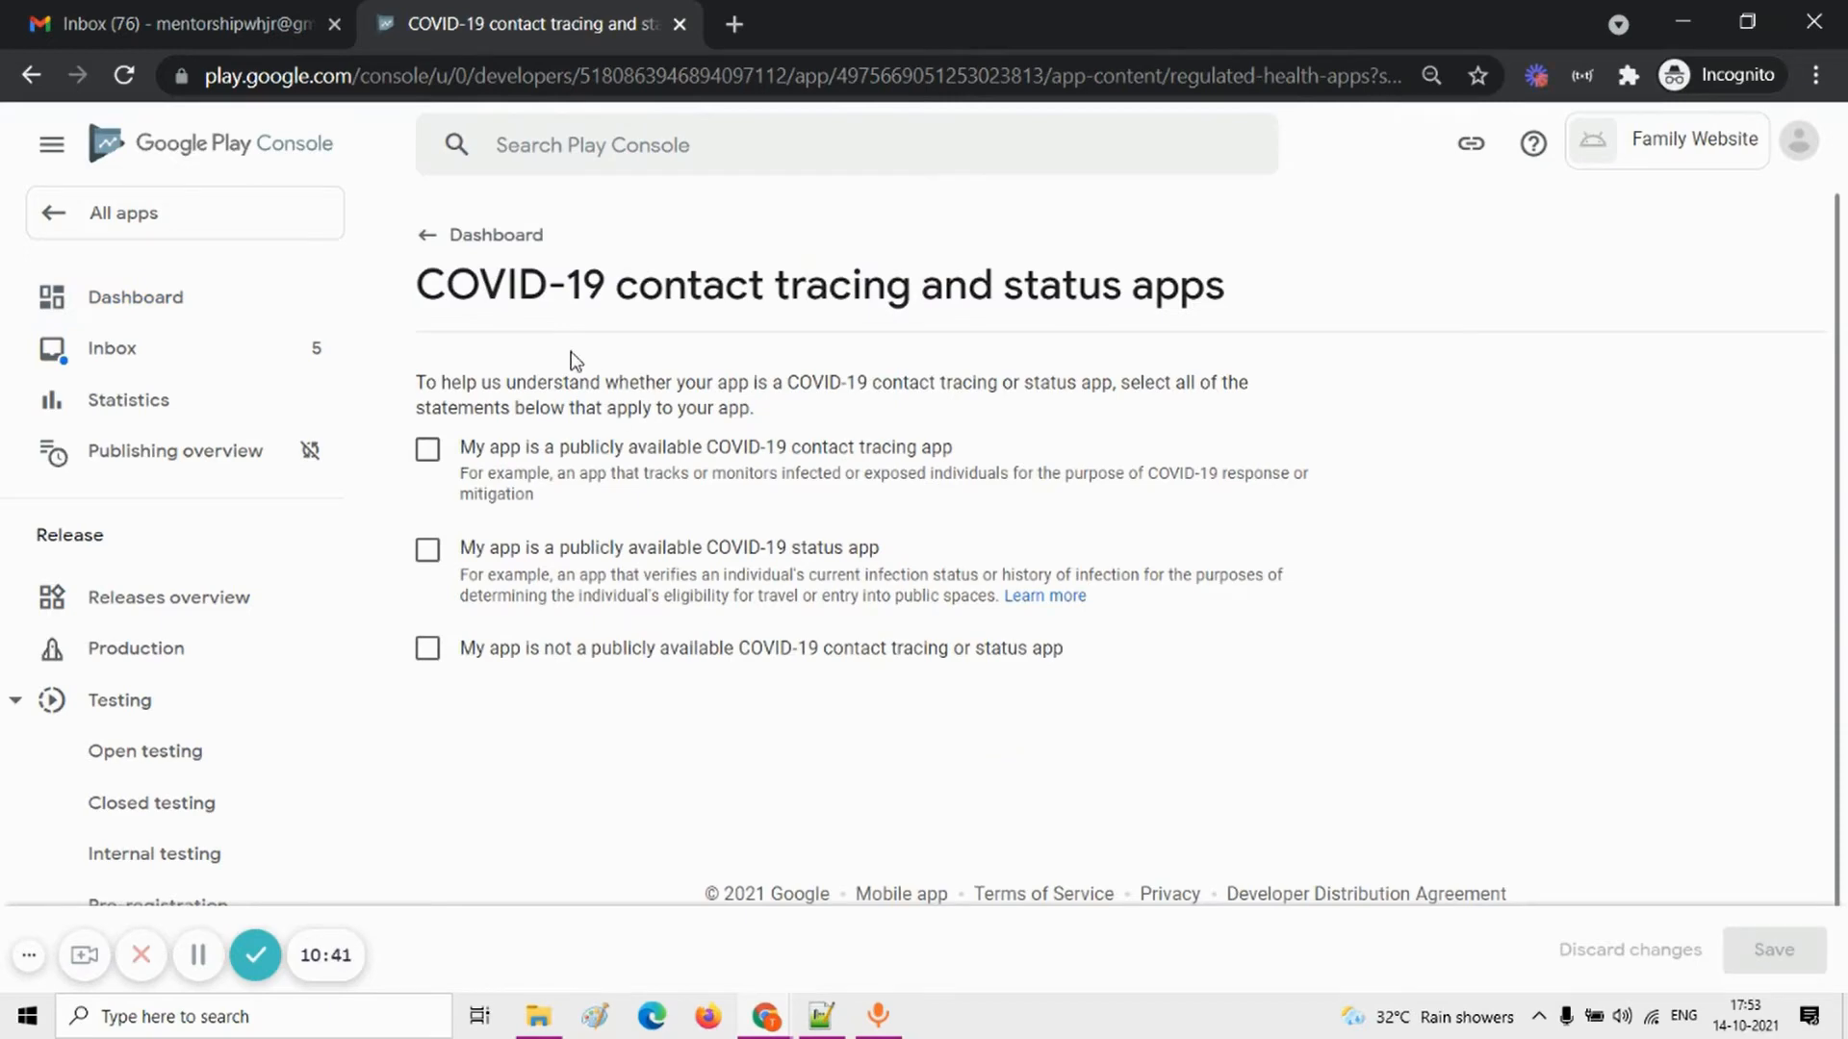
left_click(430, 652)
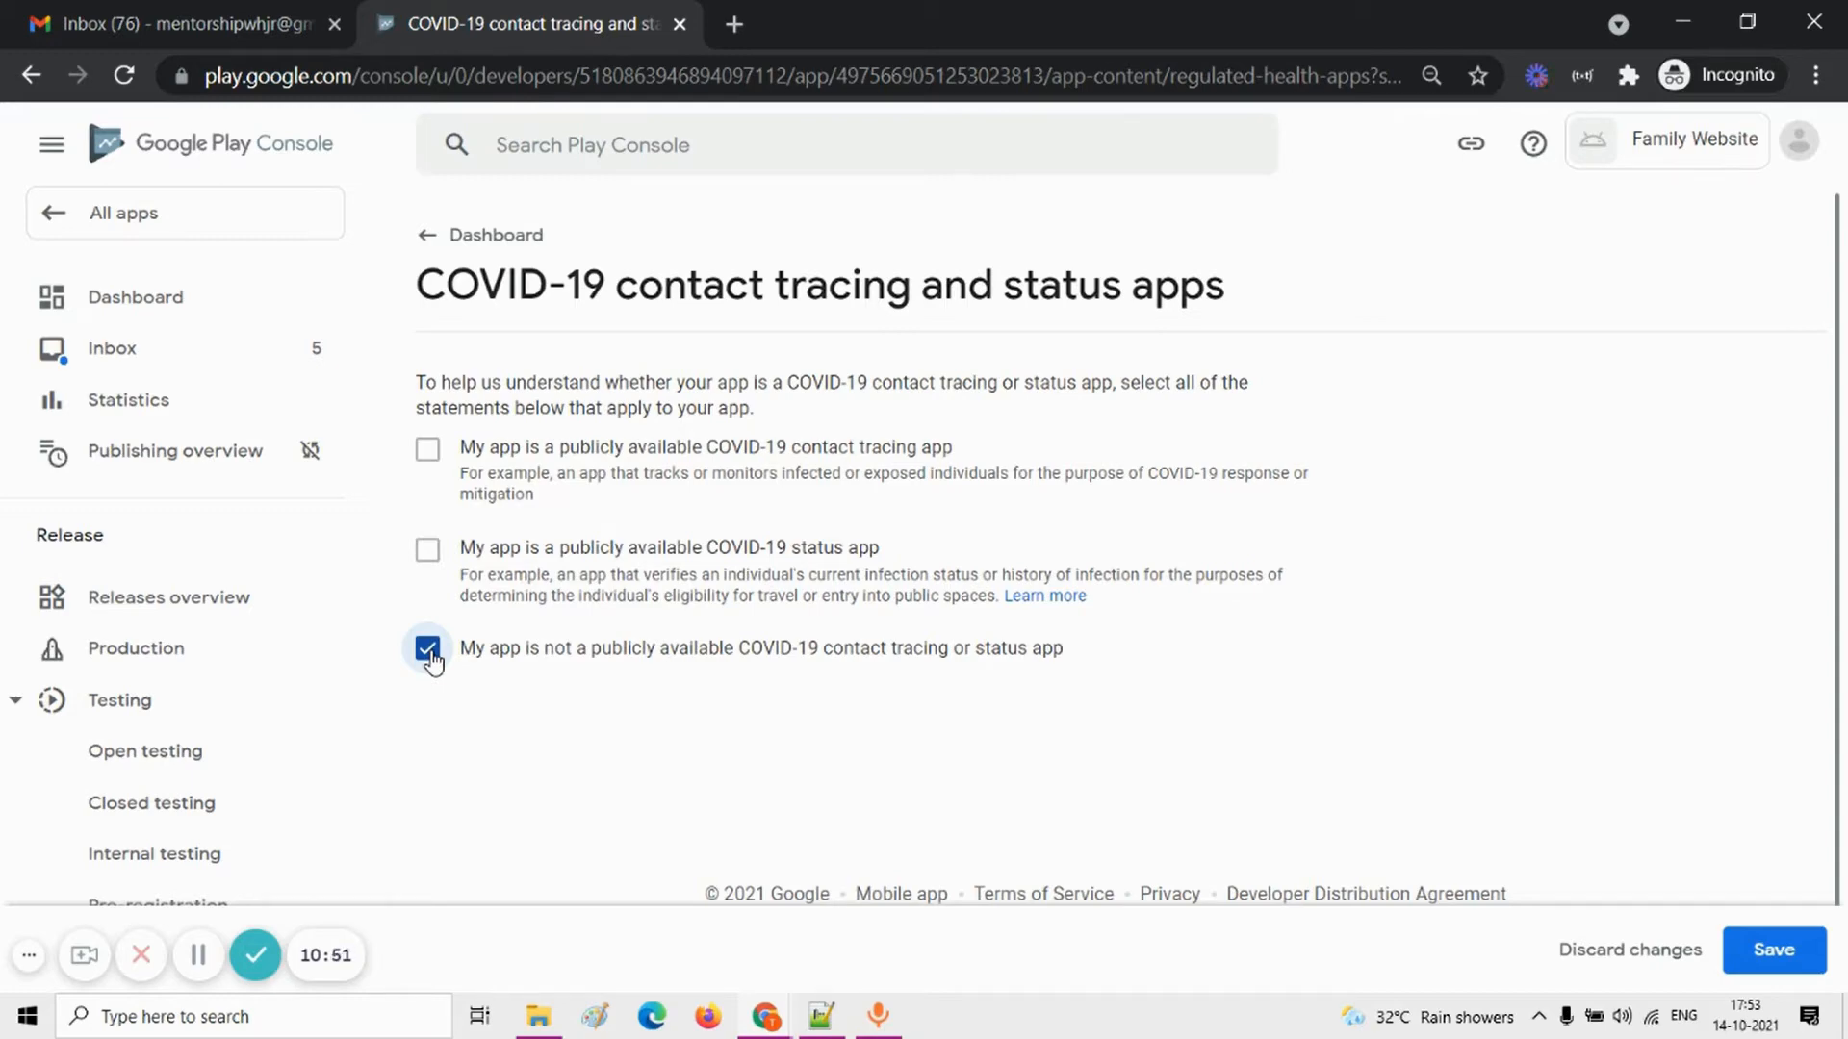
left_click(1786, 963)
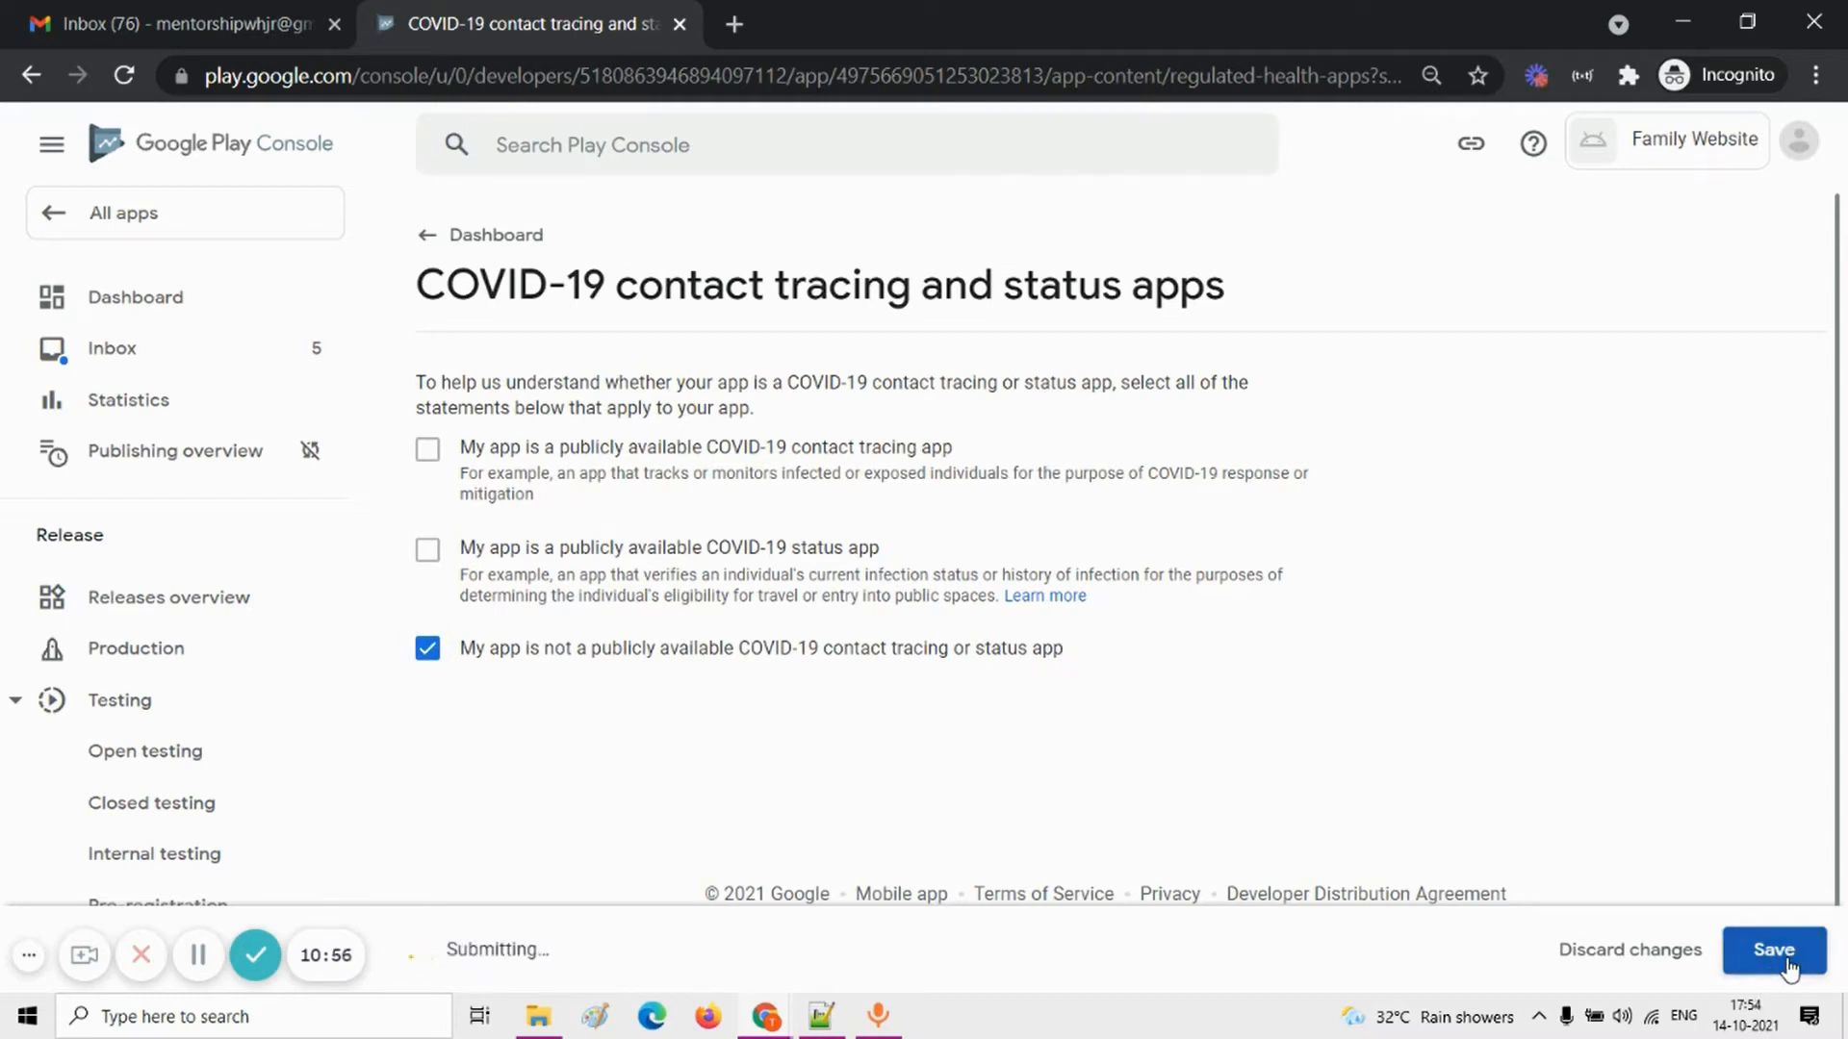
Step: Open the app category and contact details task from the dashboard and choose App as the application type
left_click(500, 235)
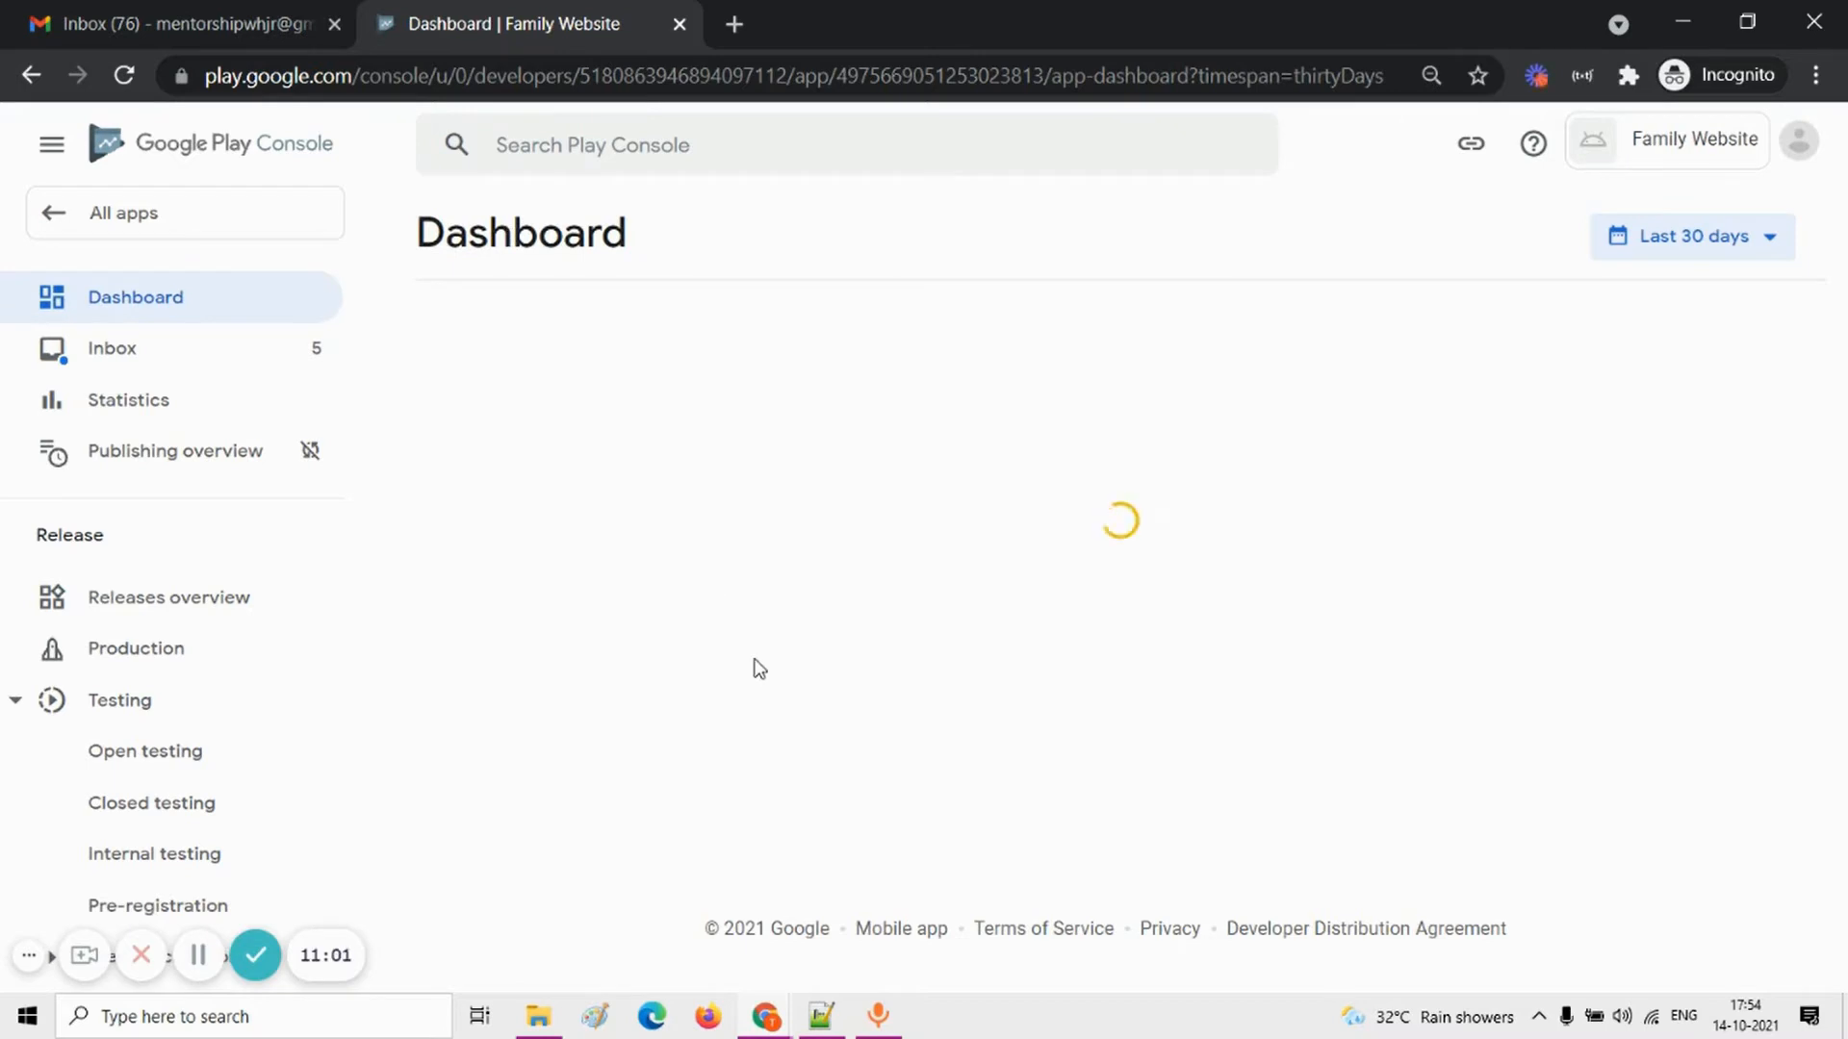
scroll(759, 668, "down", 6)
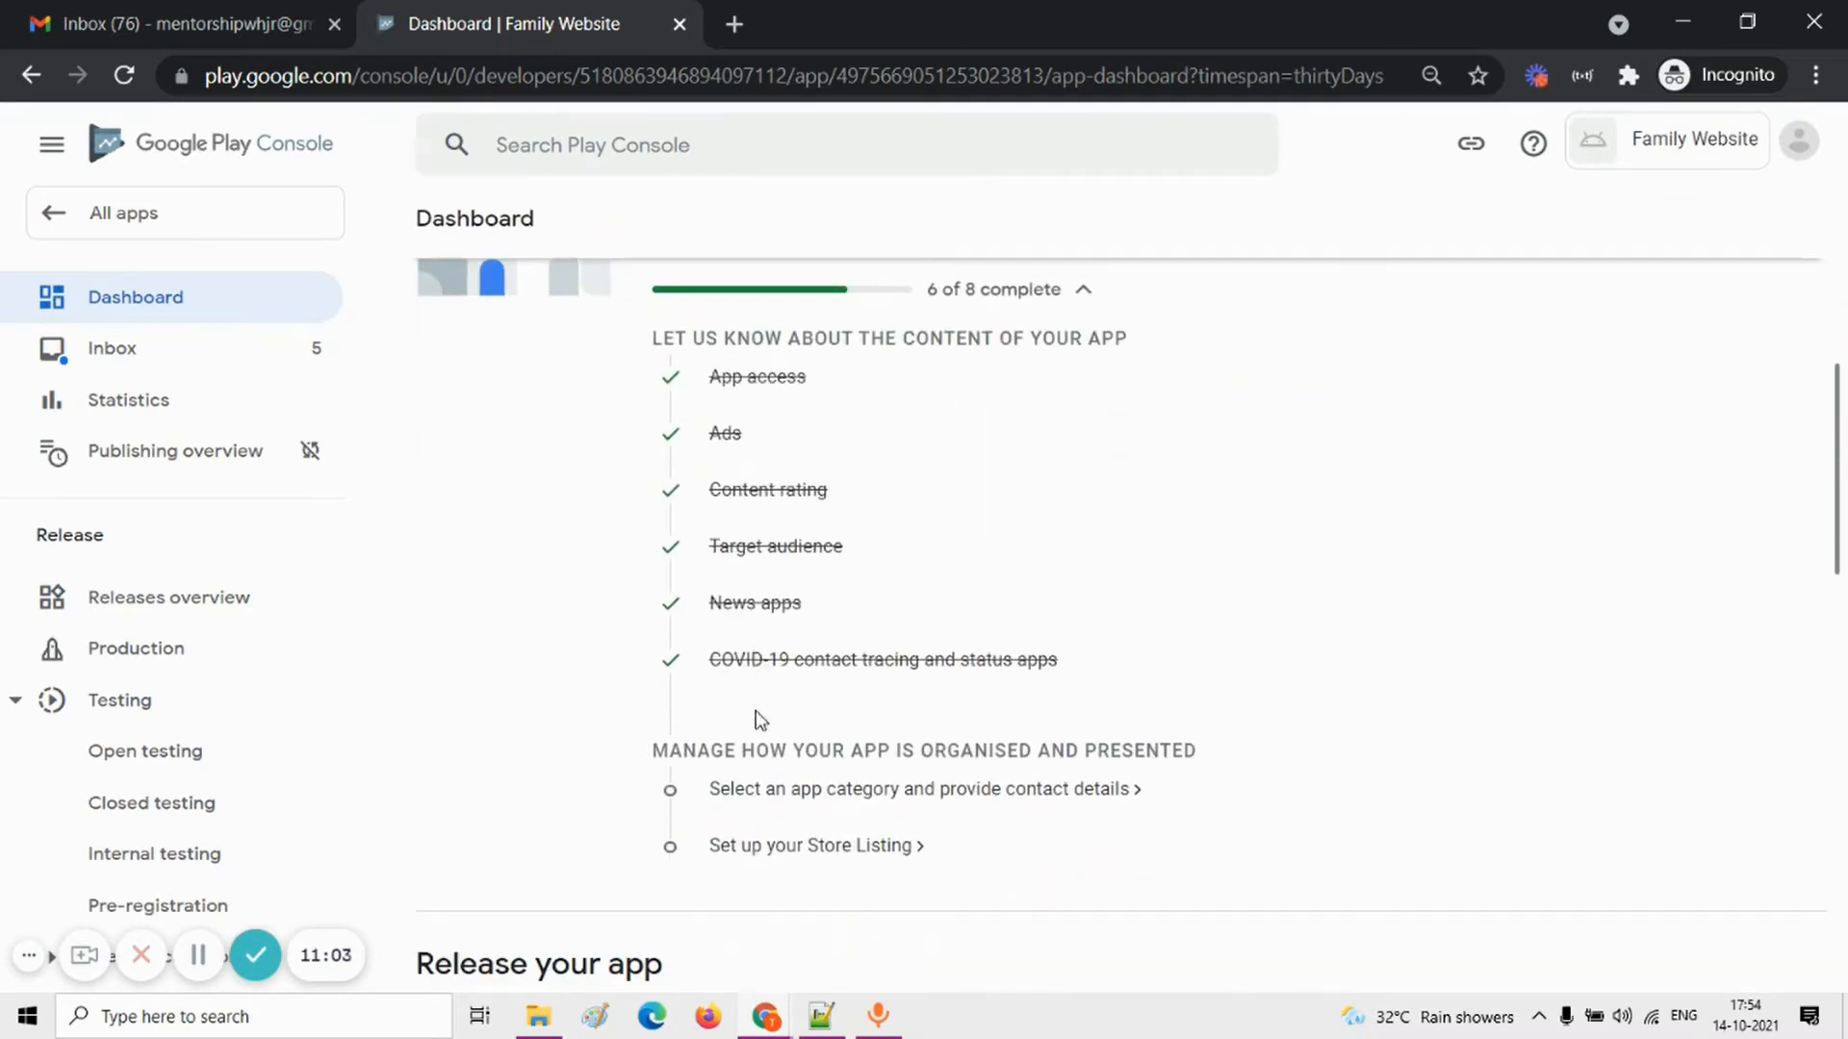
scroll(807, 784, "down", 1)
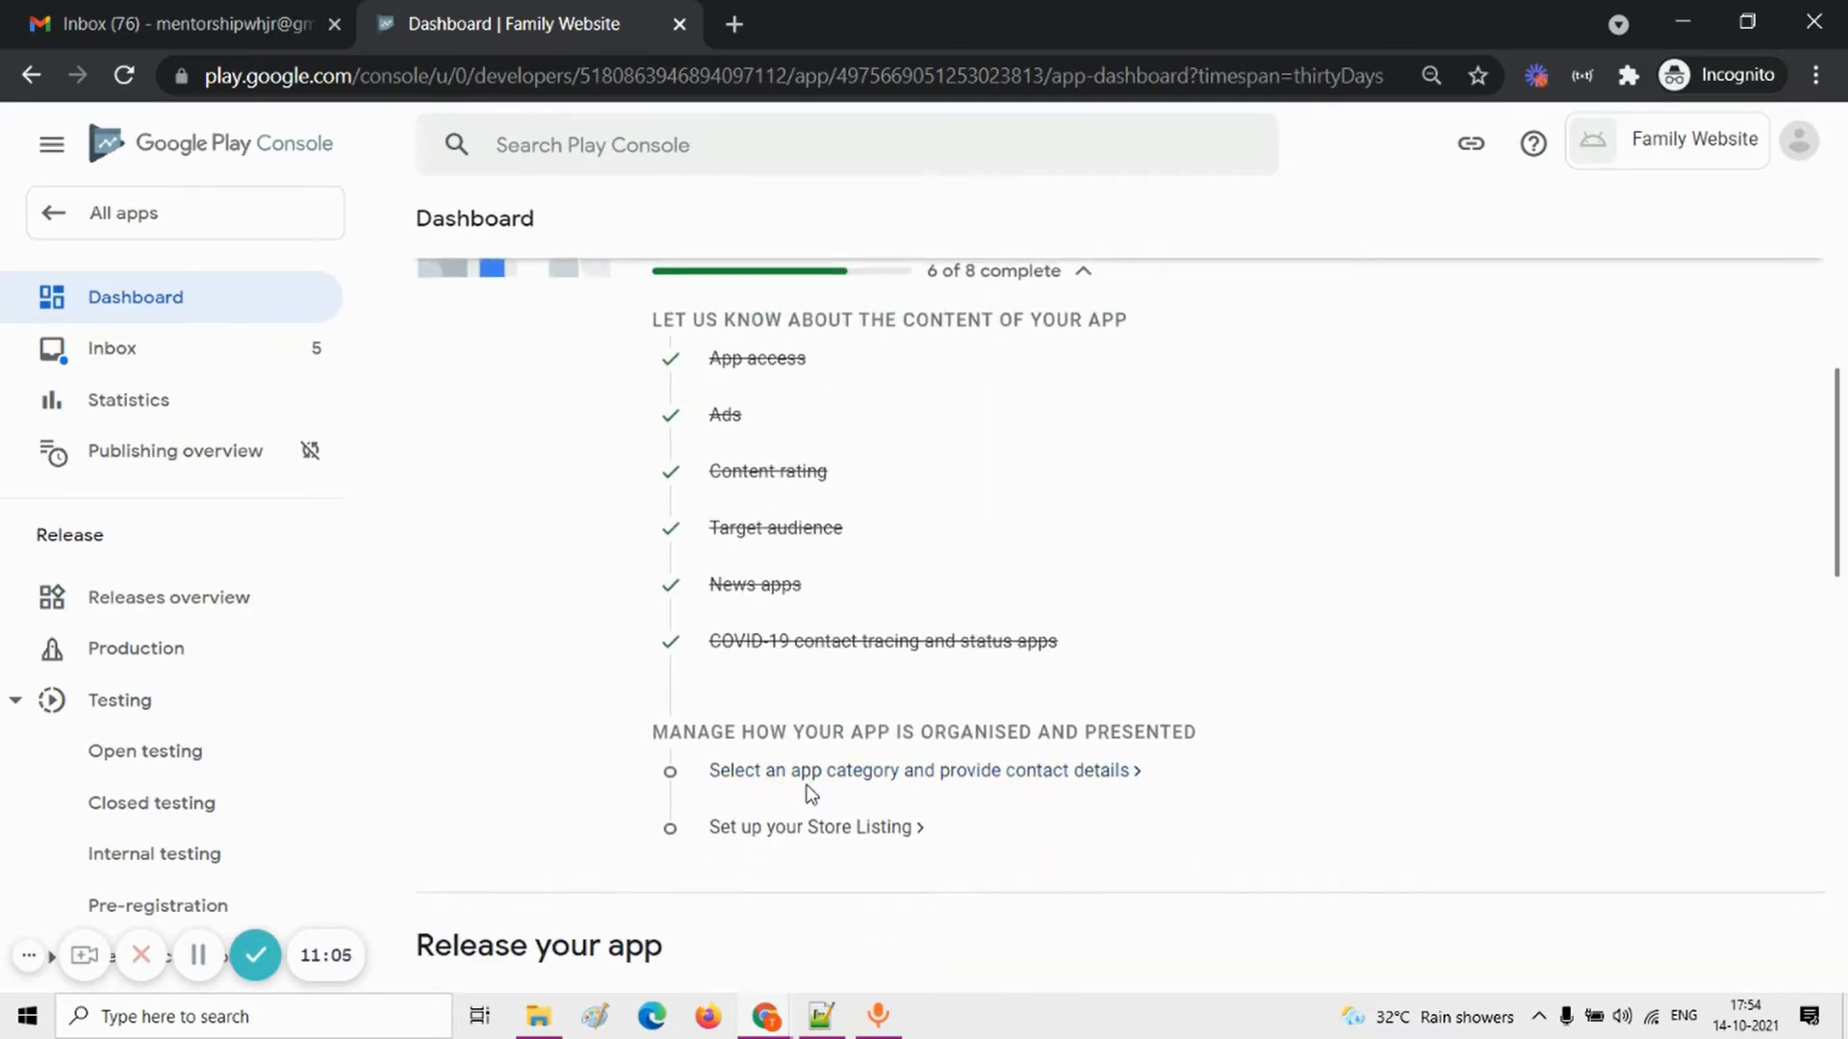
left_click(750, 778)
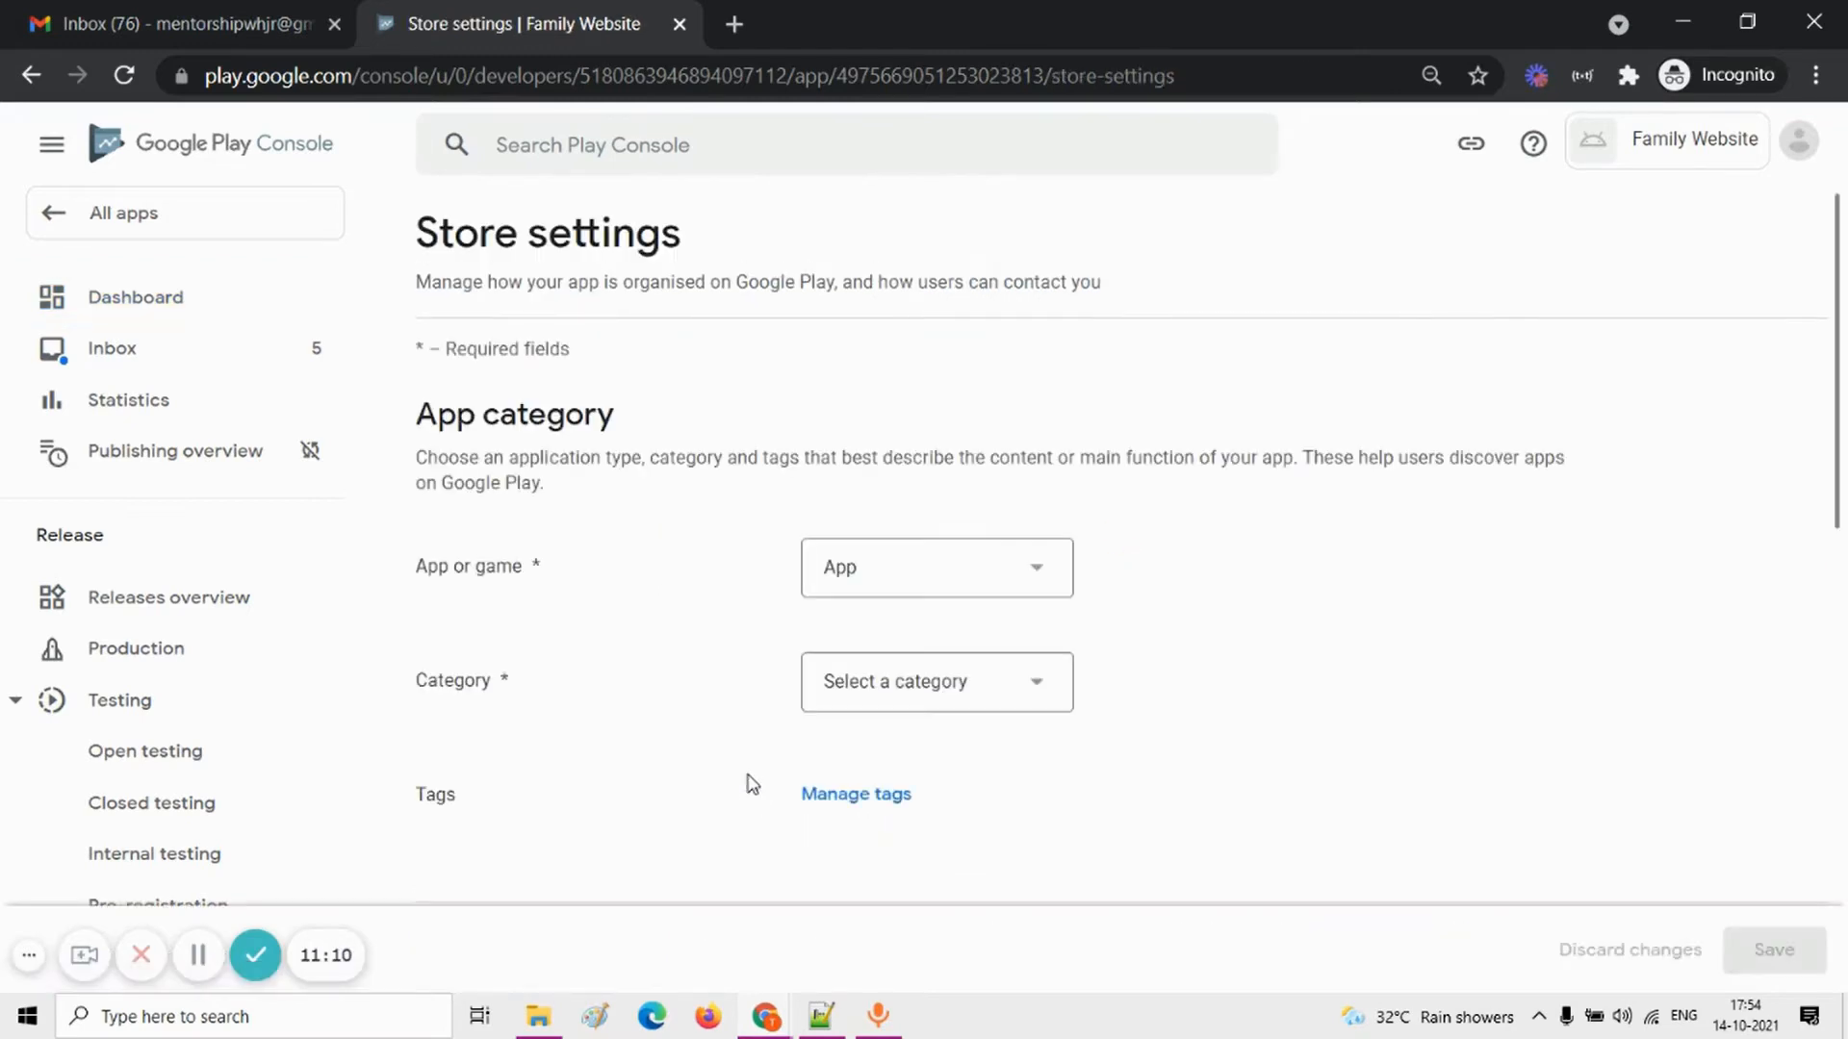
left_click(970, 588)
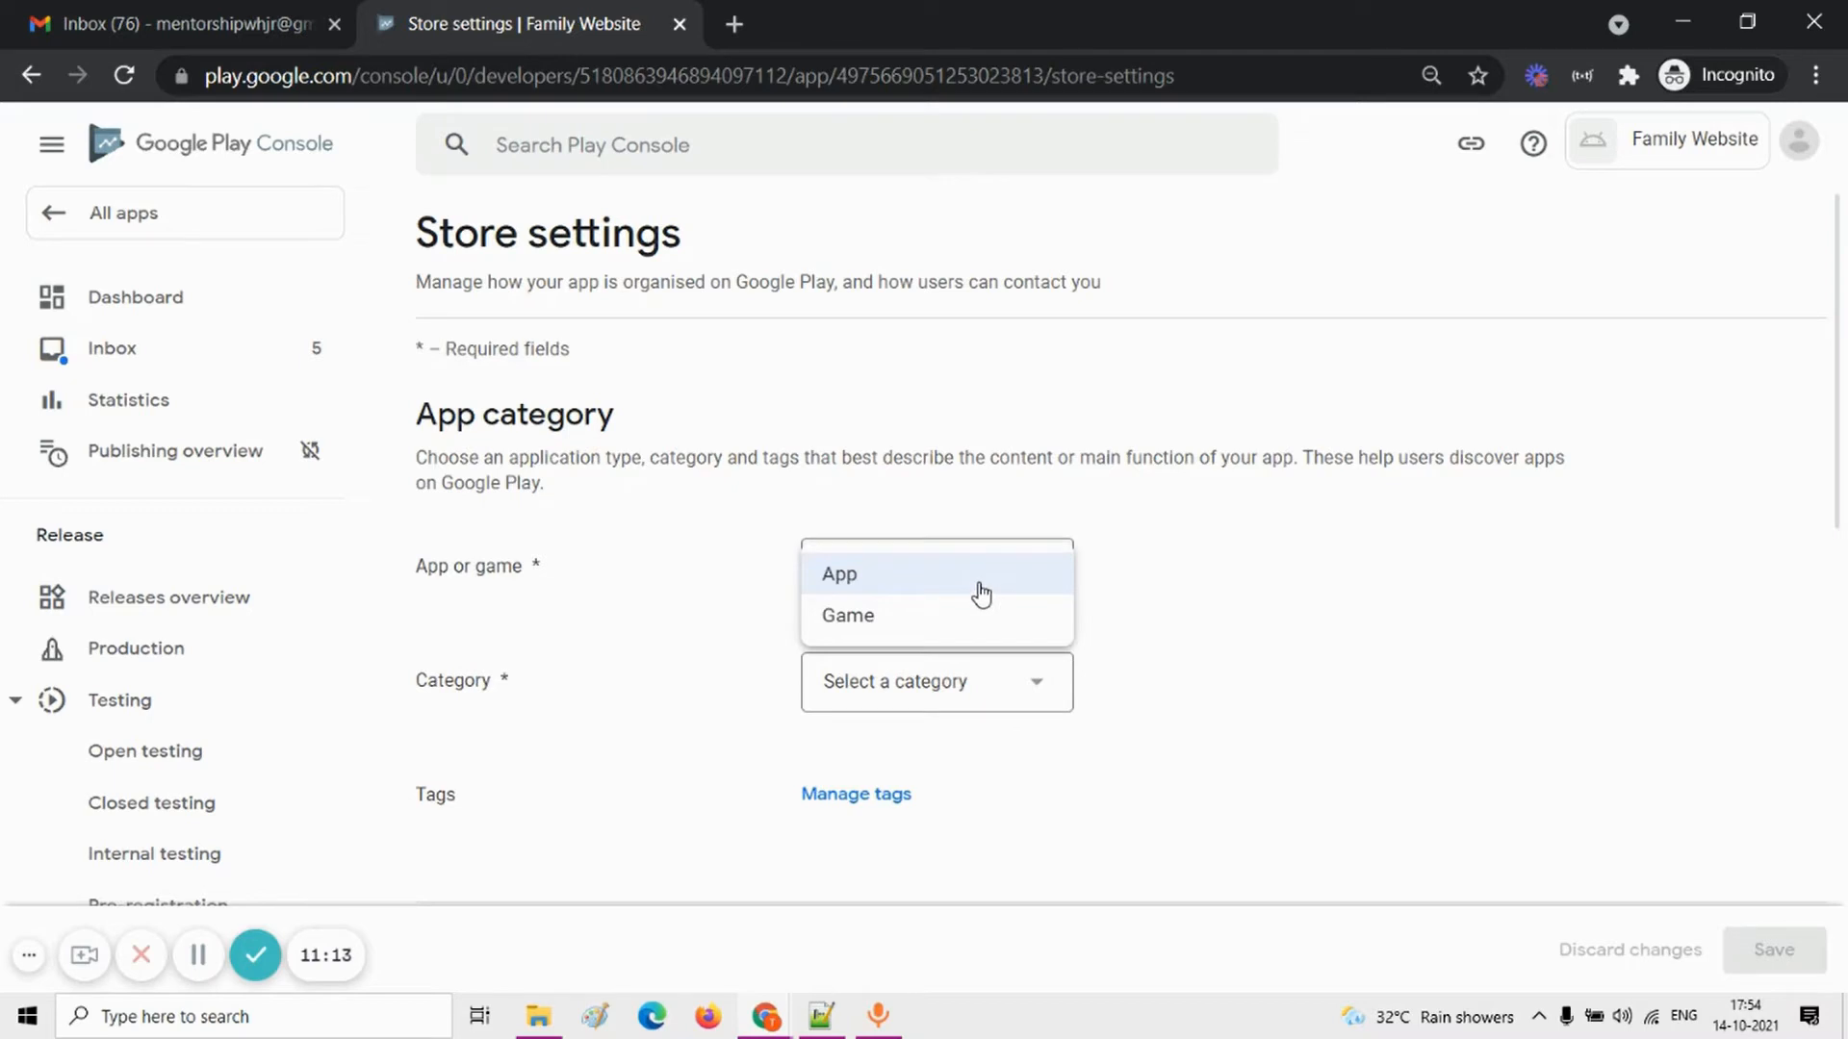
left_click(980, 588)
Step: Set the app's store category to Personalisation
left_click(1010, 681)
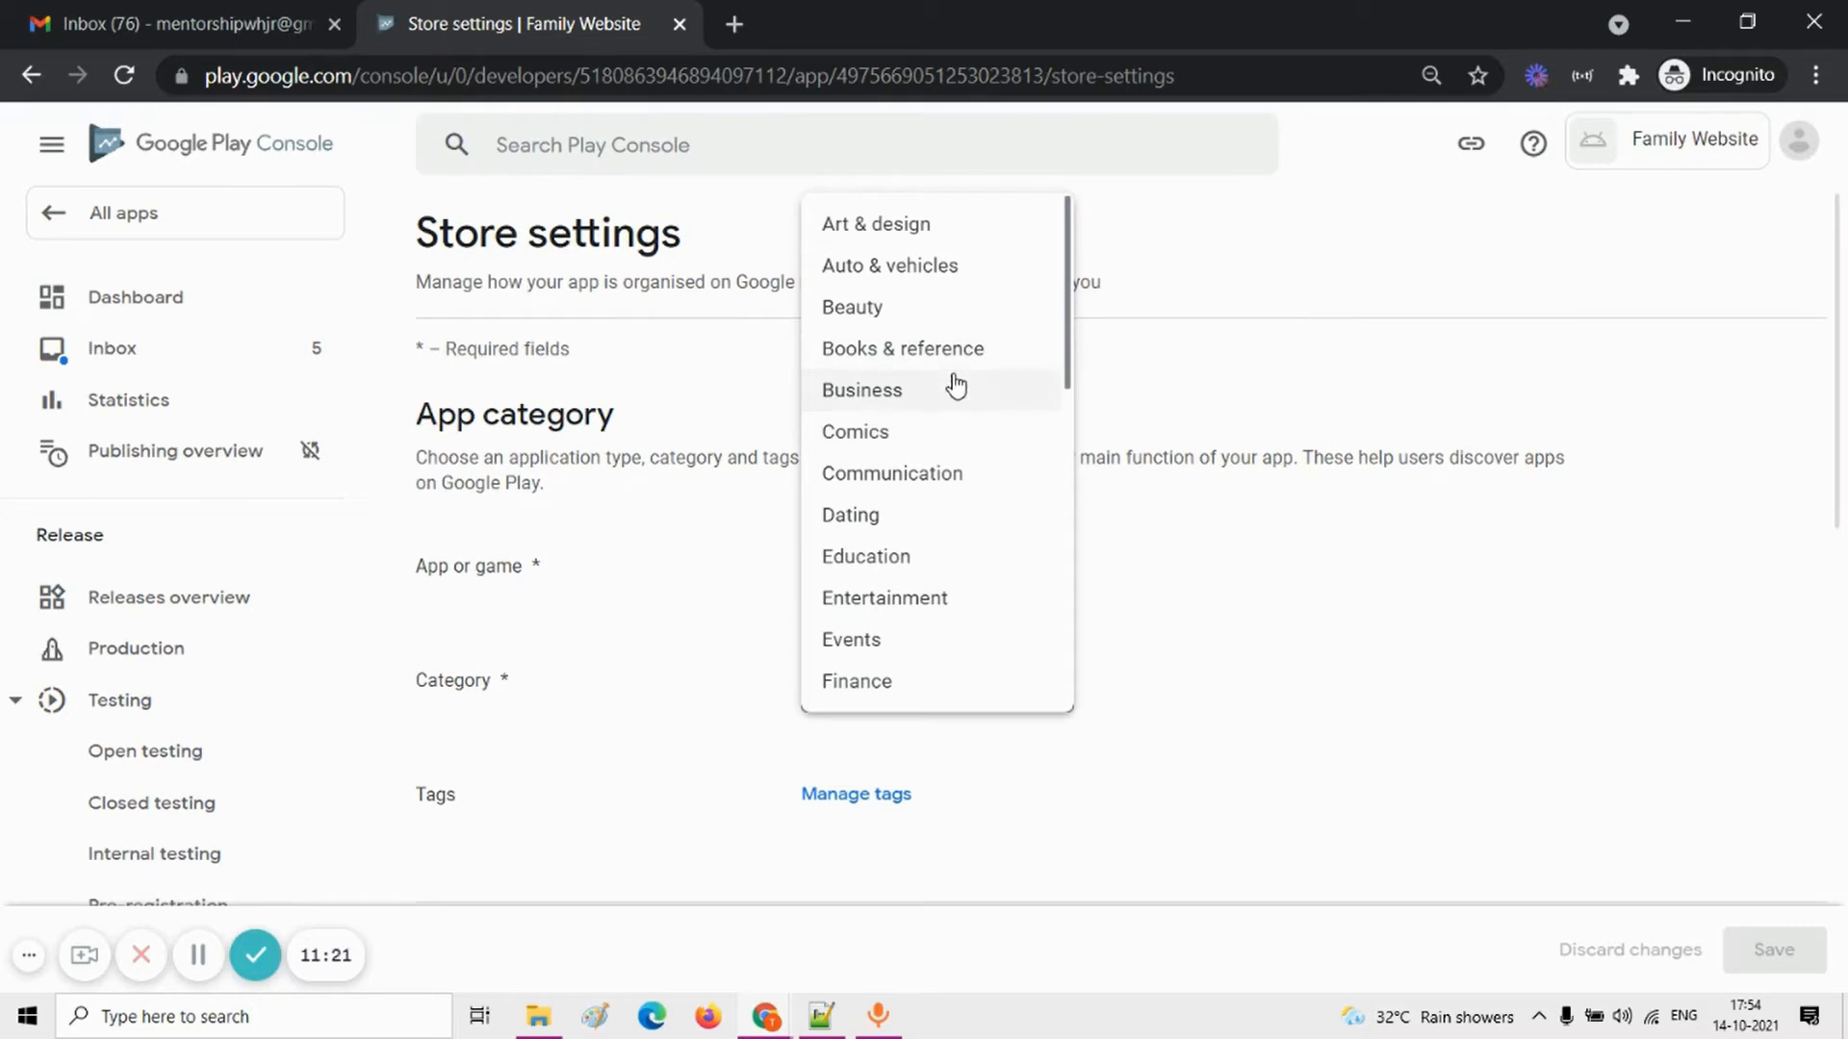
scroll(951, 546, "down", 3)
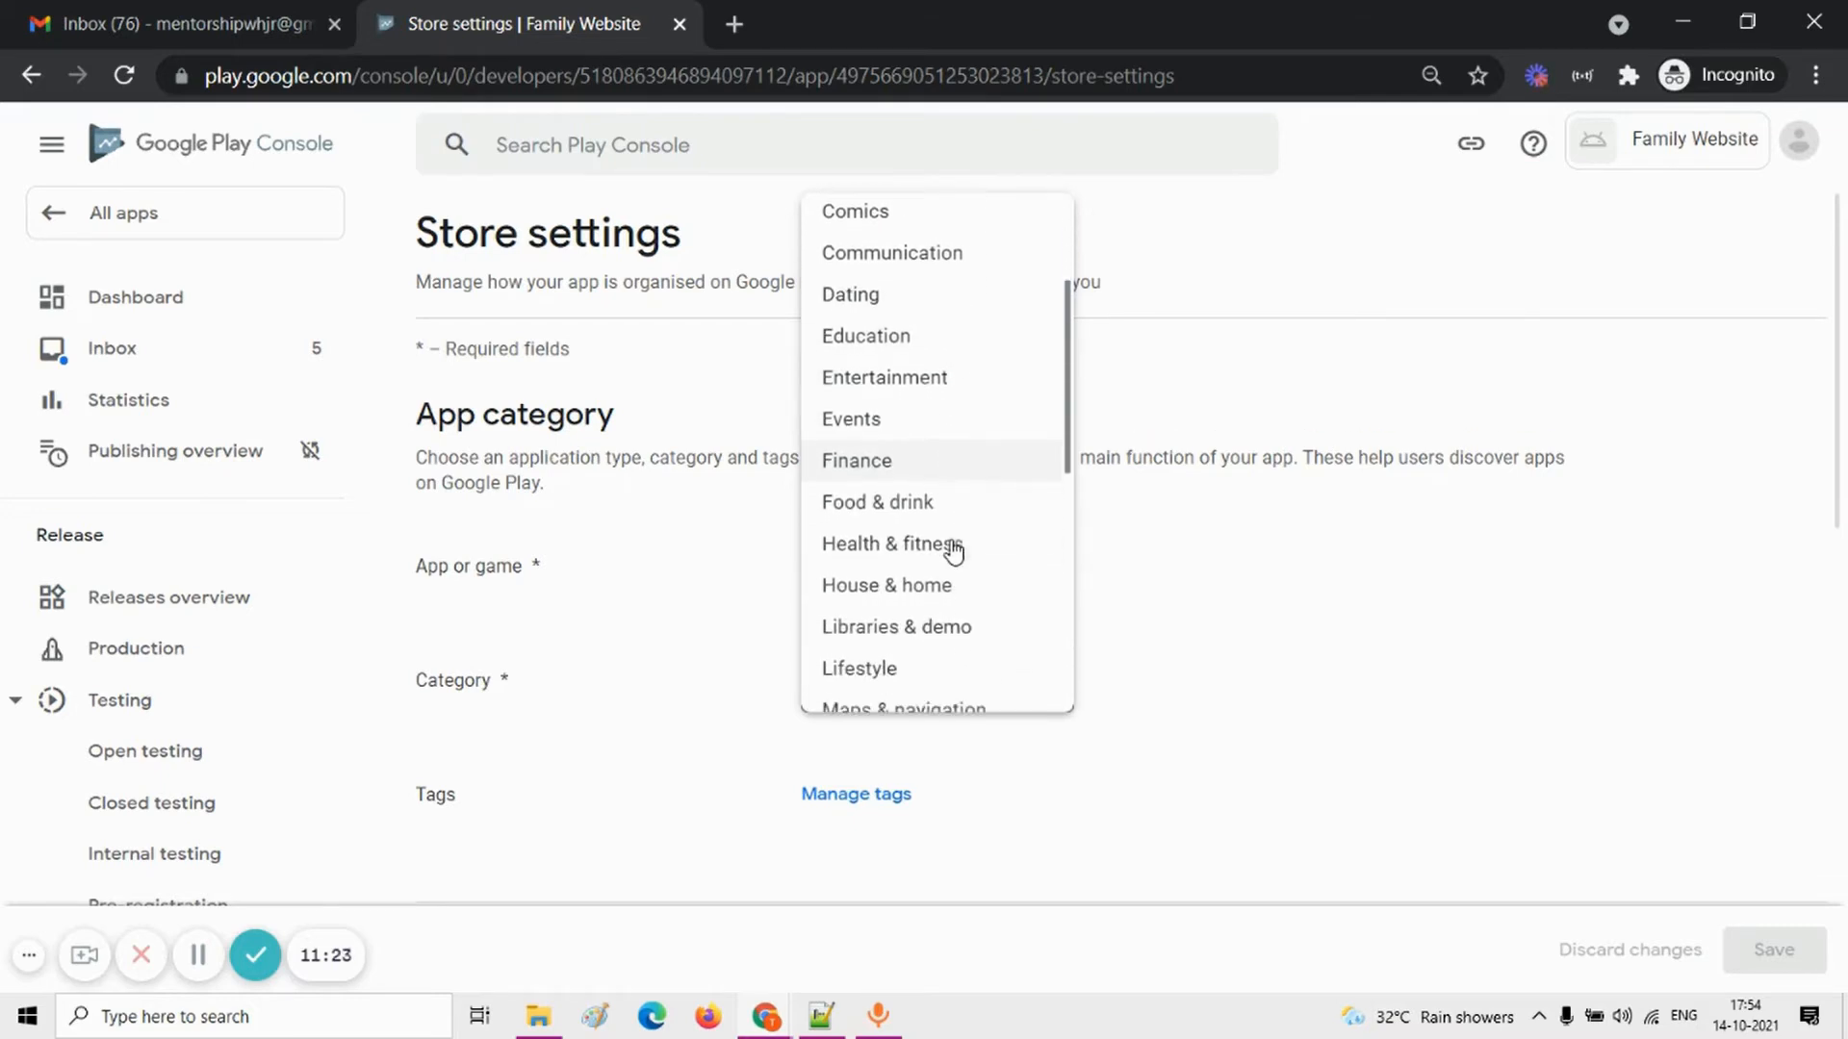
scroll(951, 573, "down", 3)
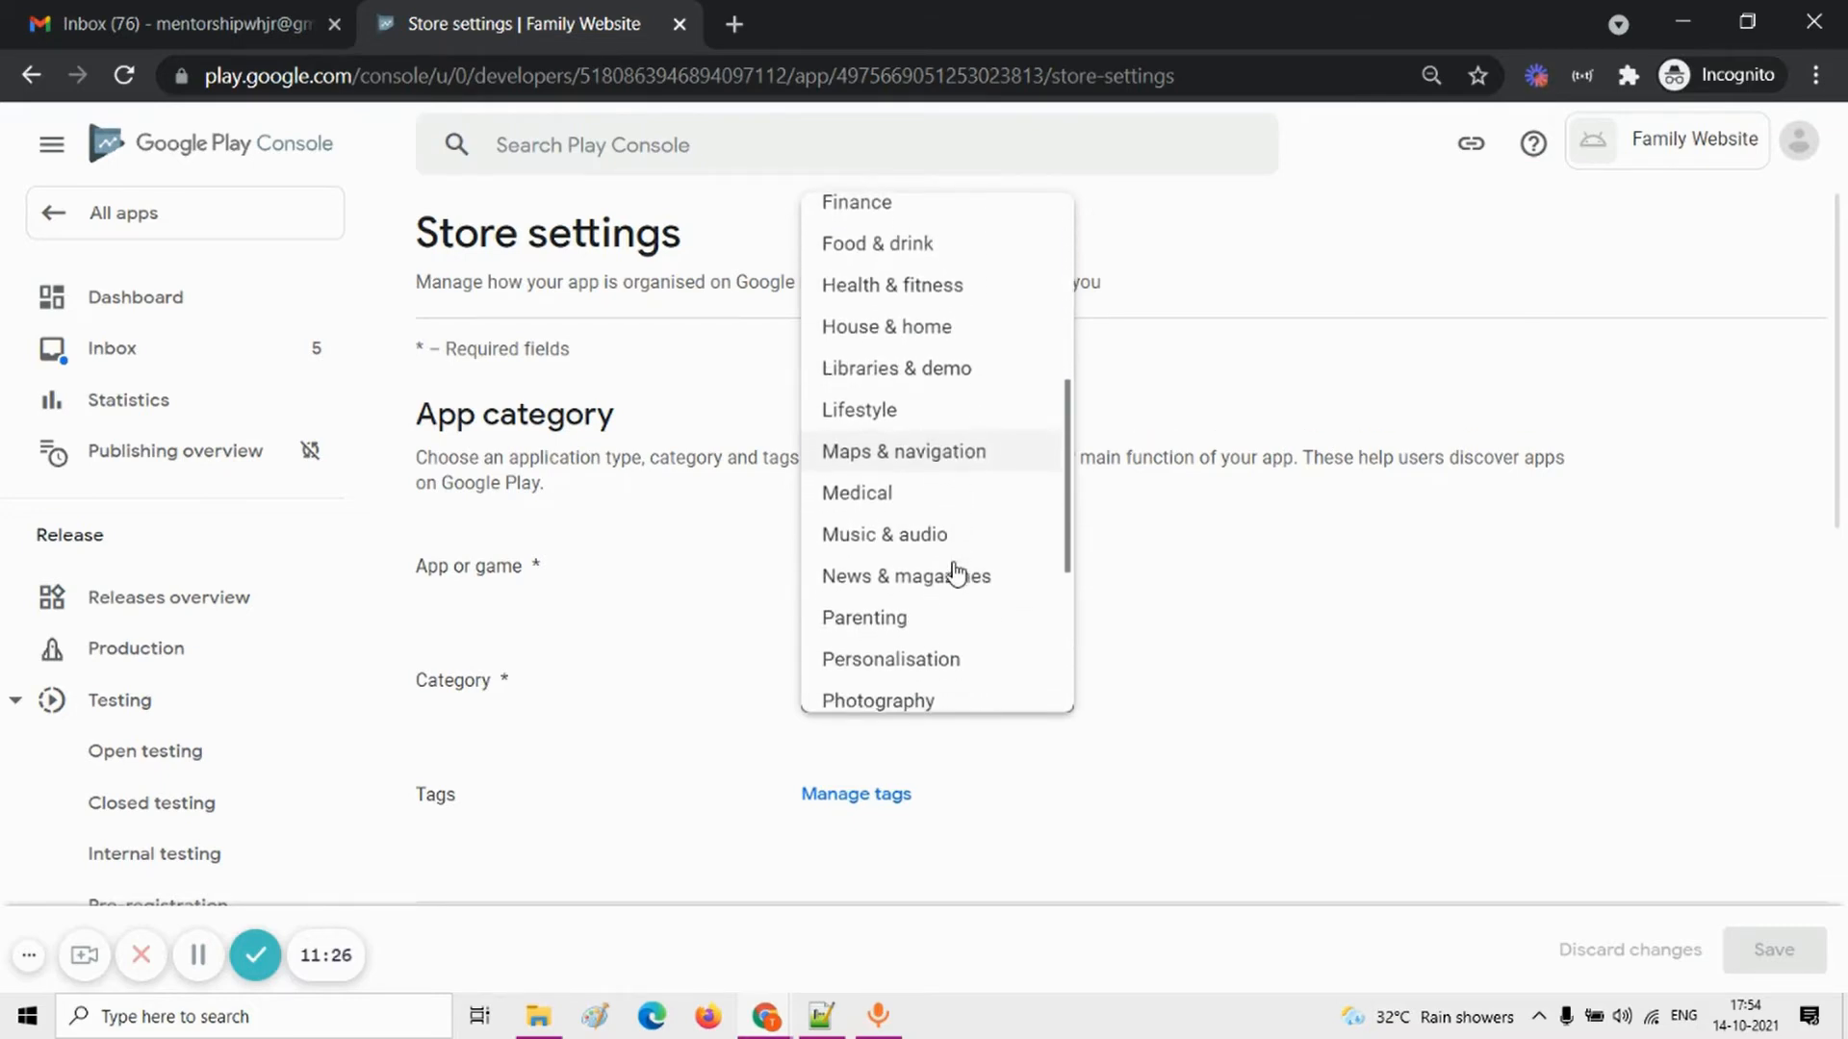
scroll(955, 575, "down", 3)
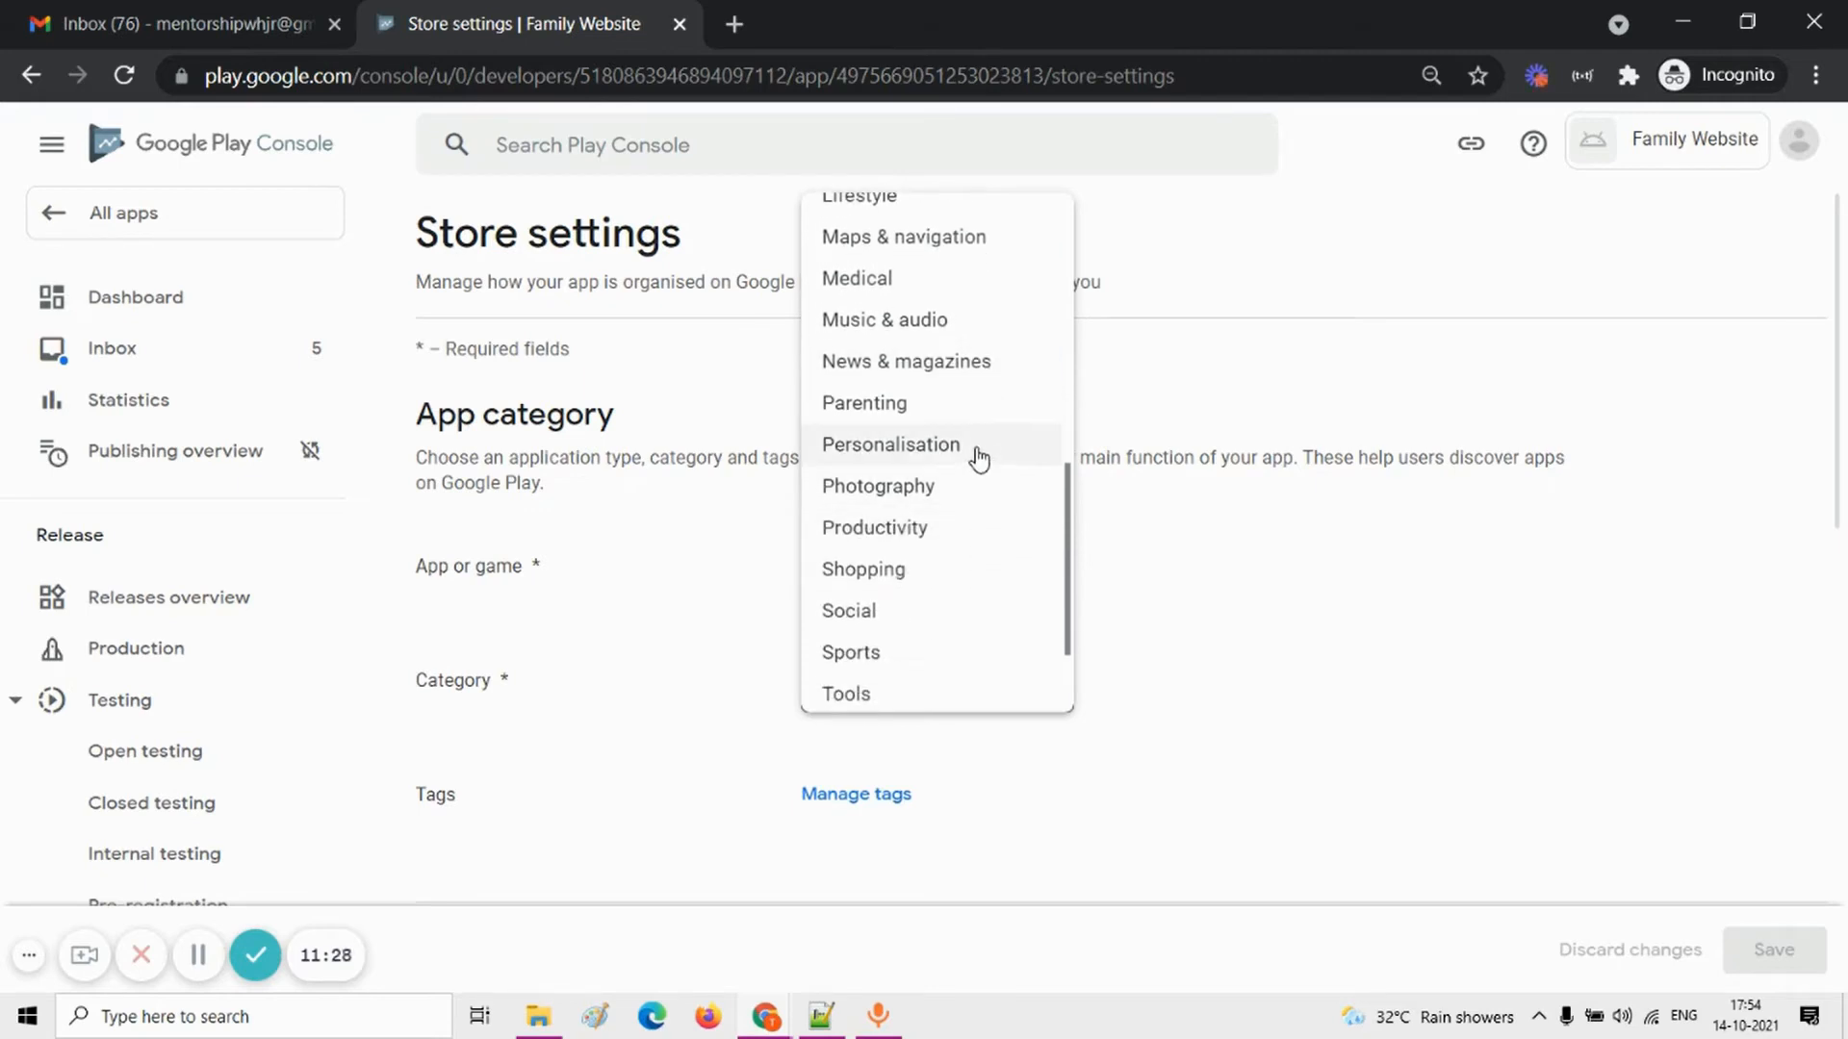
left_click(979, 452)
Step: Set the app's store category to Social
left_click(1014, 684)
scroll(1006, 622, "down", 2)
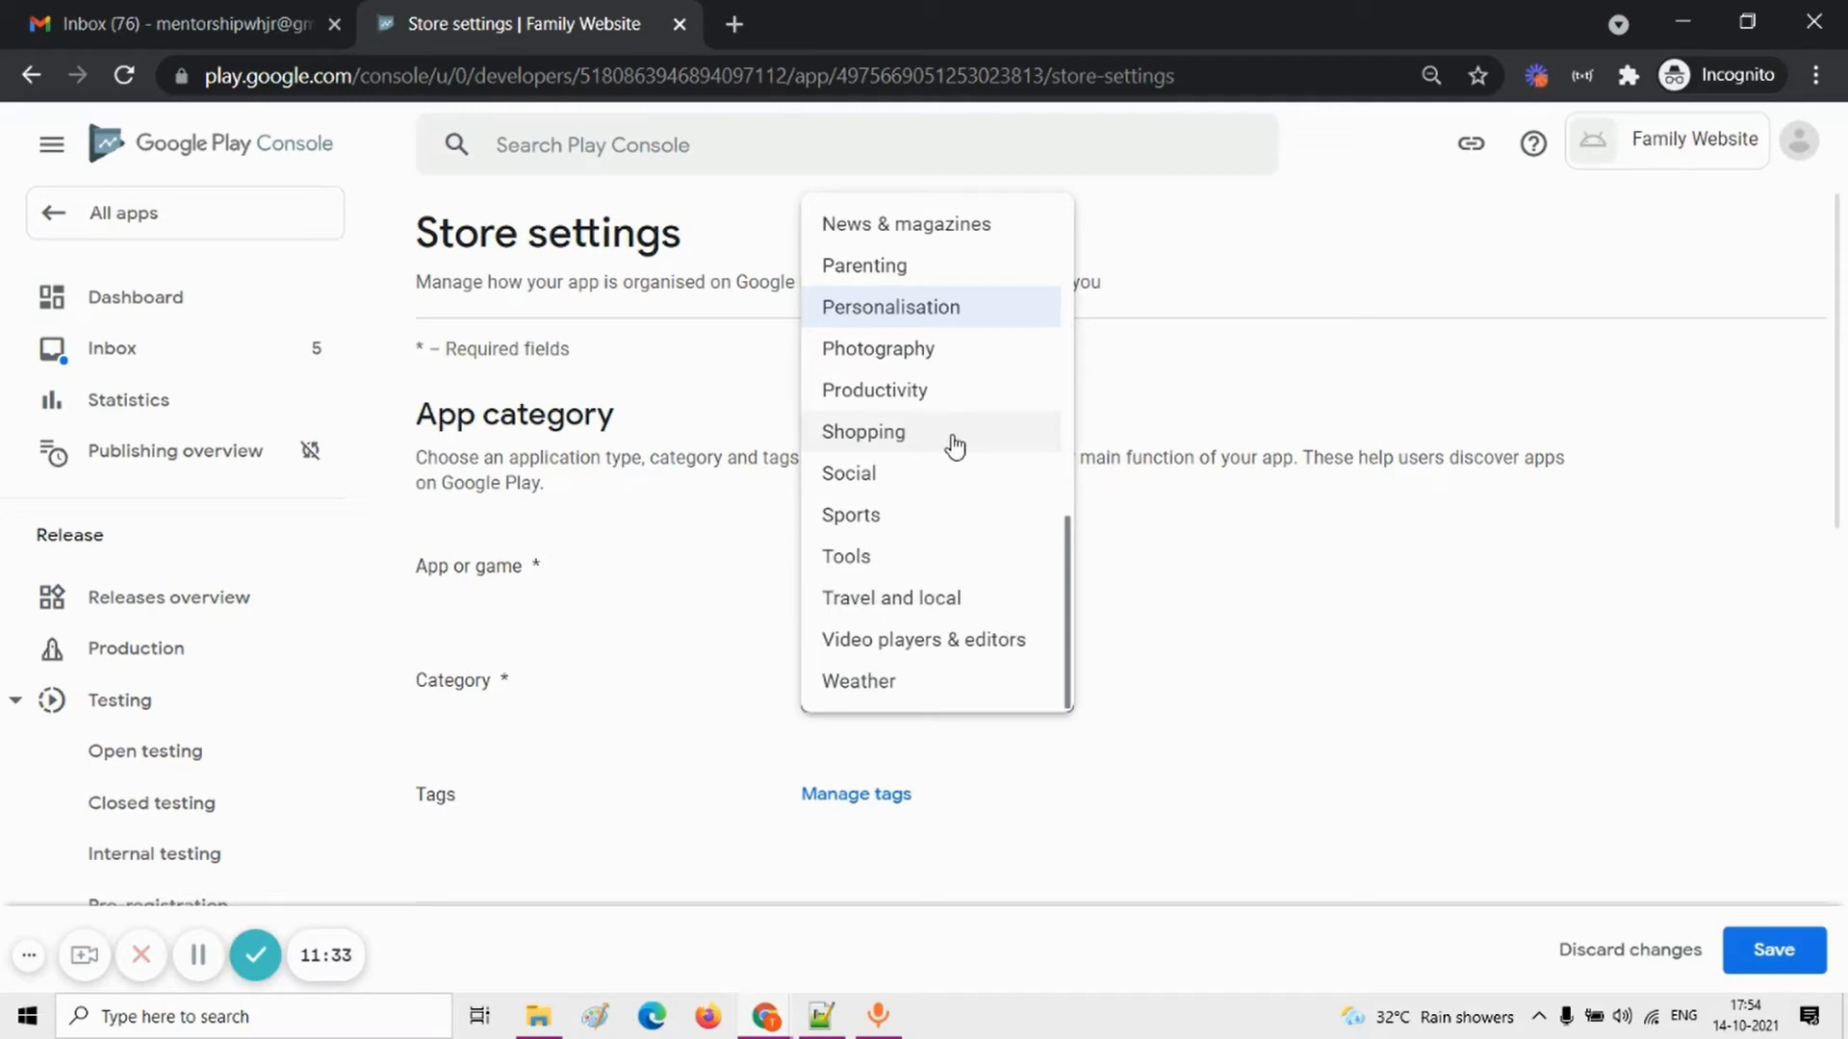
left_click(951, 474)
Step: Search the available tags for "soci" and apply the Social tag to the app
scroll(1290, 710, "down", 2)
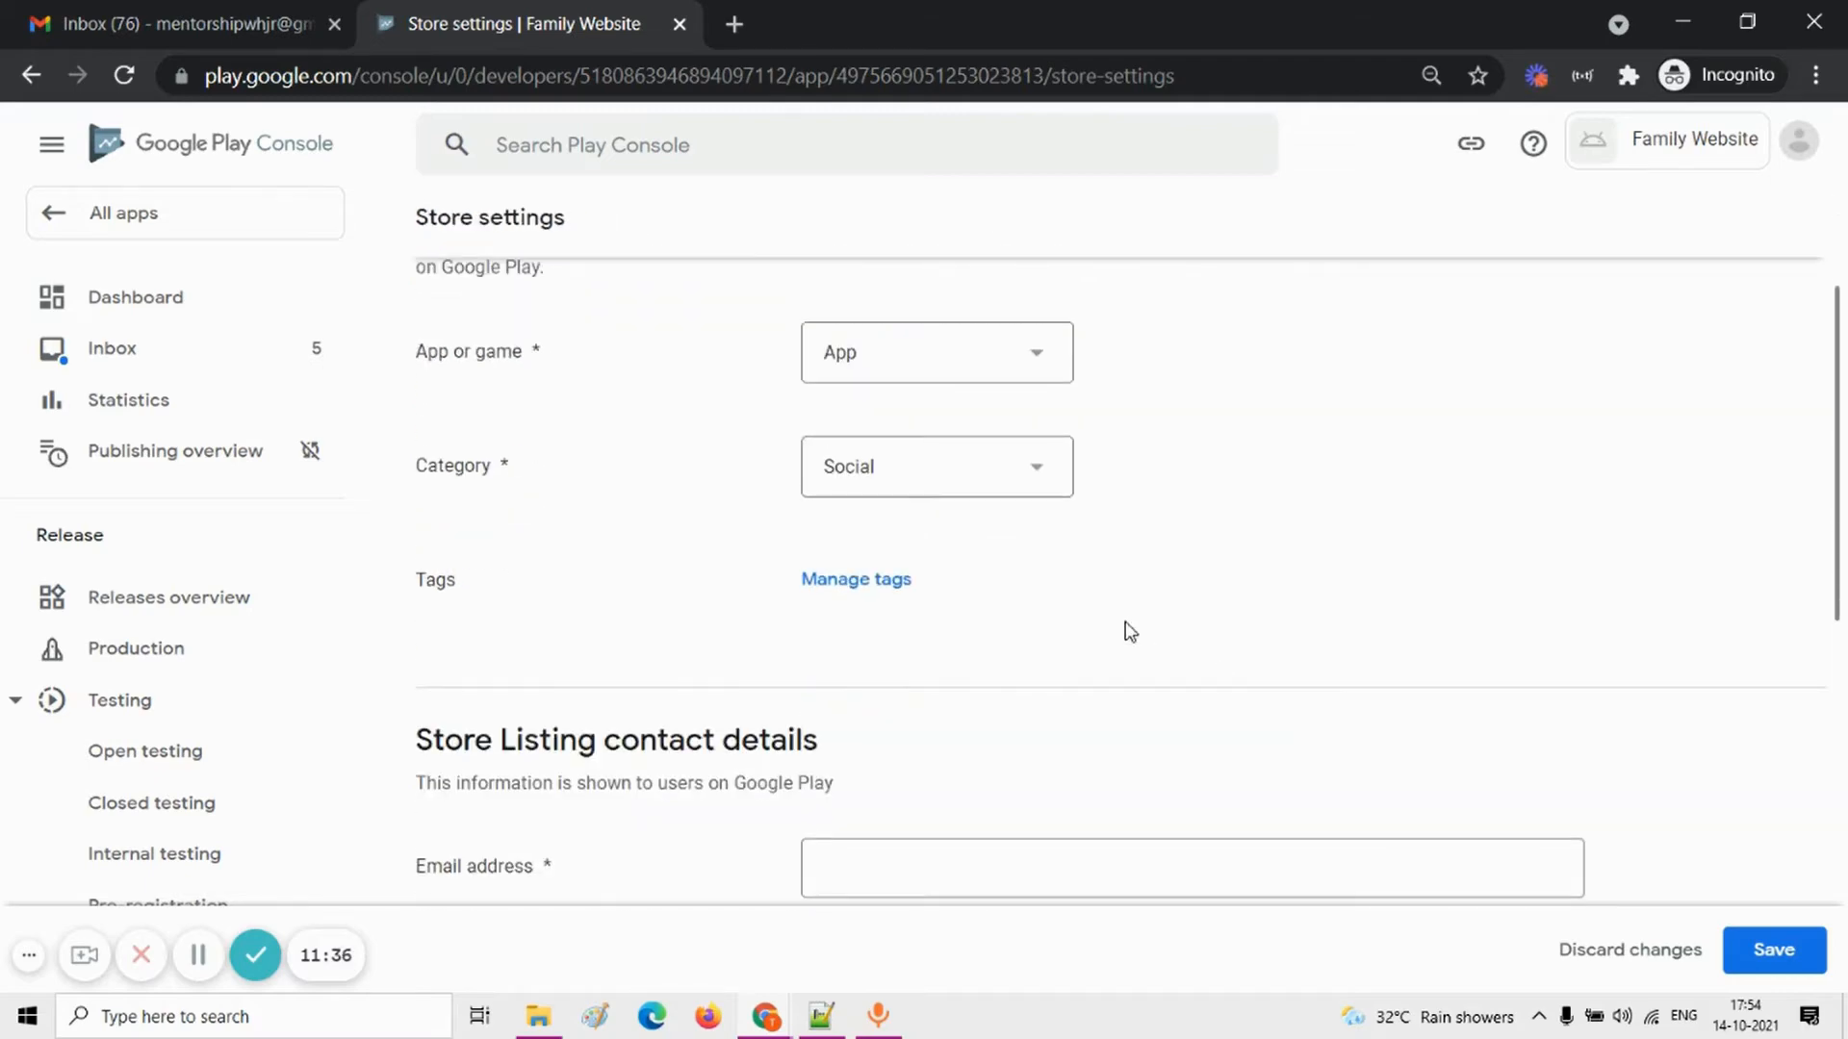
left_click(876, 585)
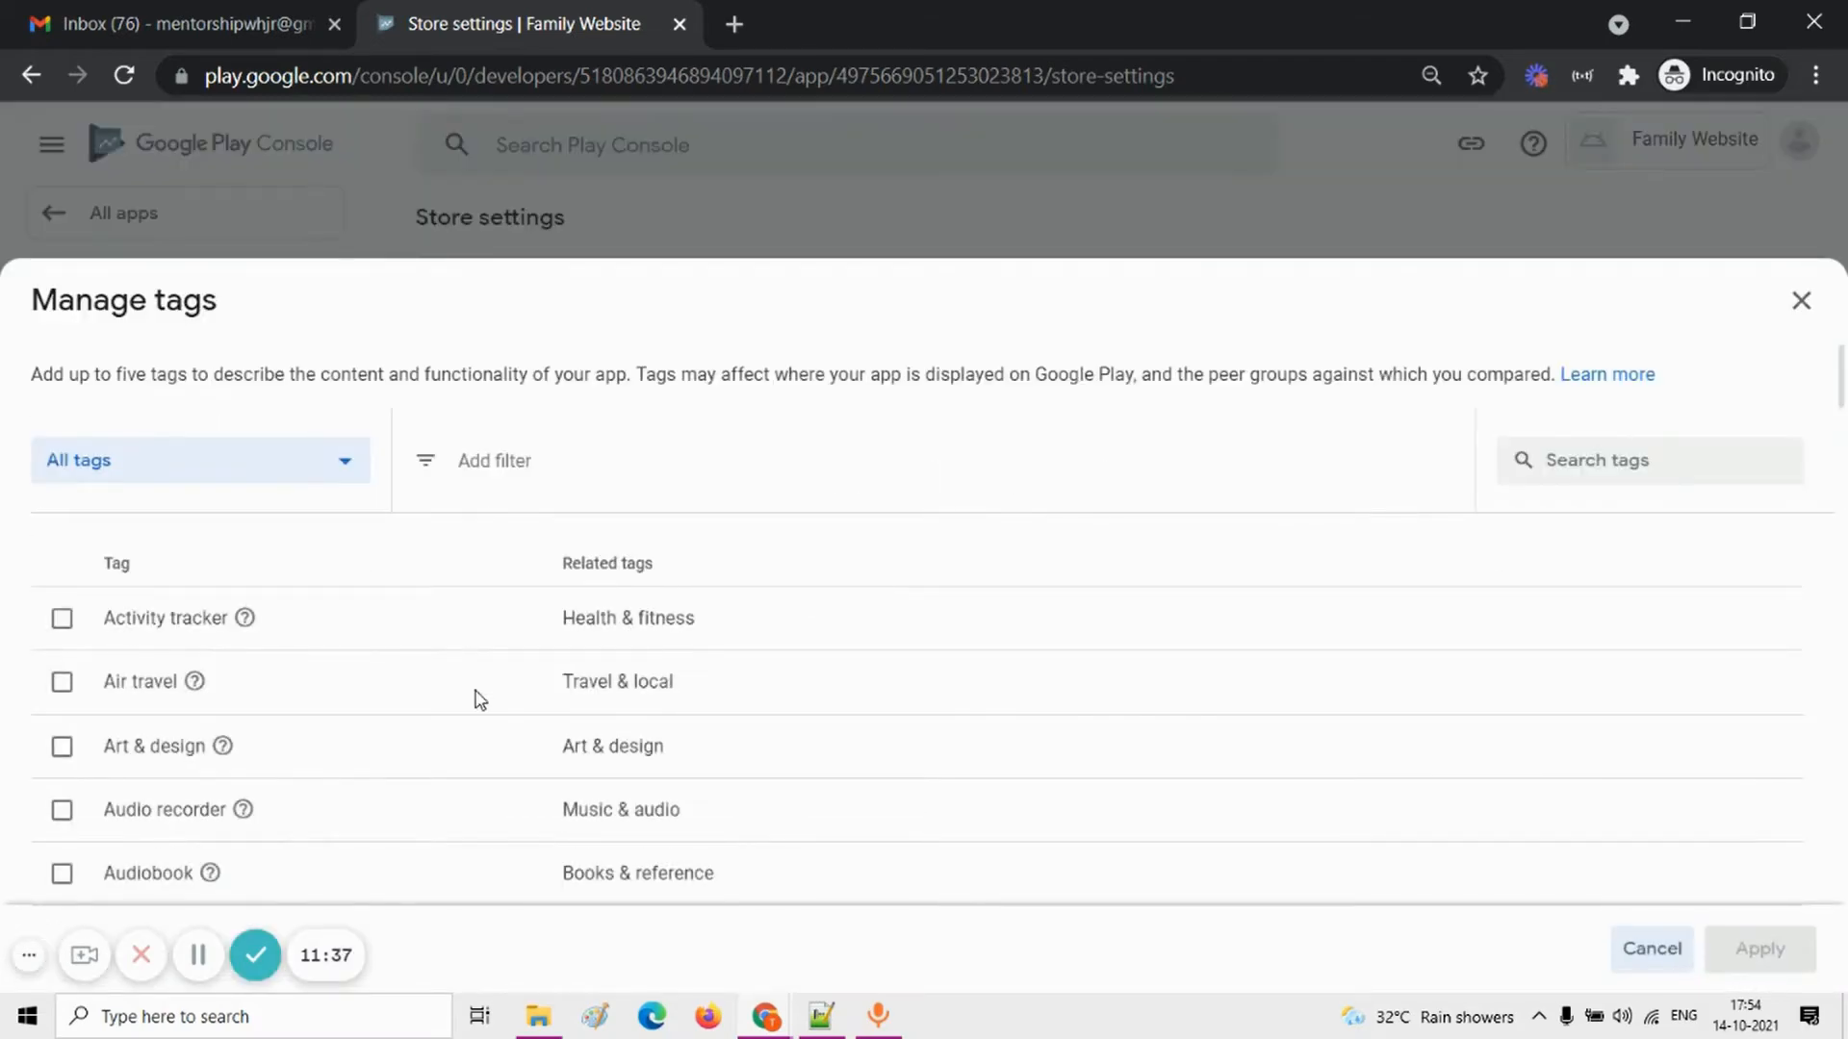
scroll(322, 697, "down", 6)
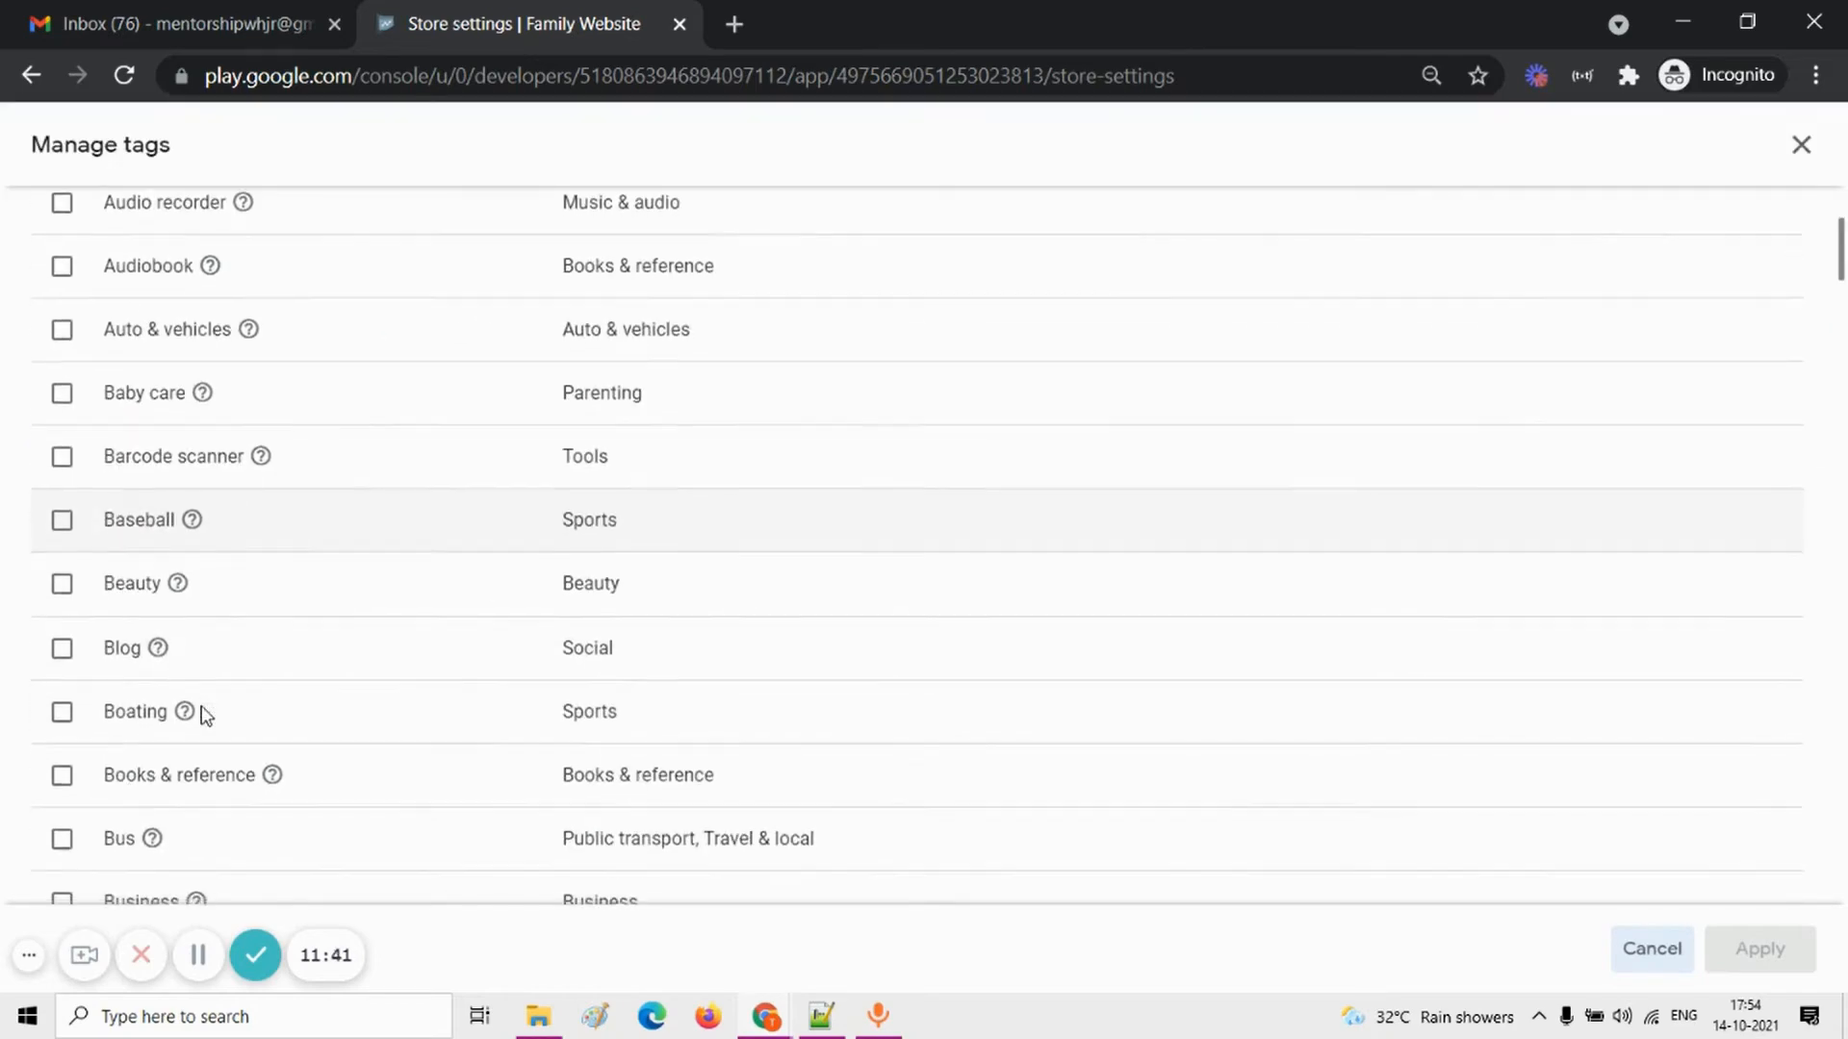
scroll(206, 714, "up", 6)
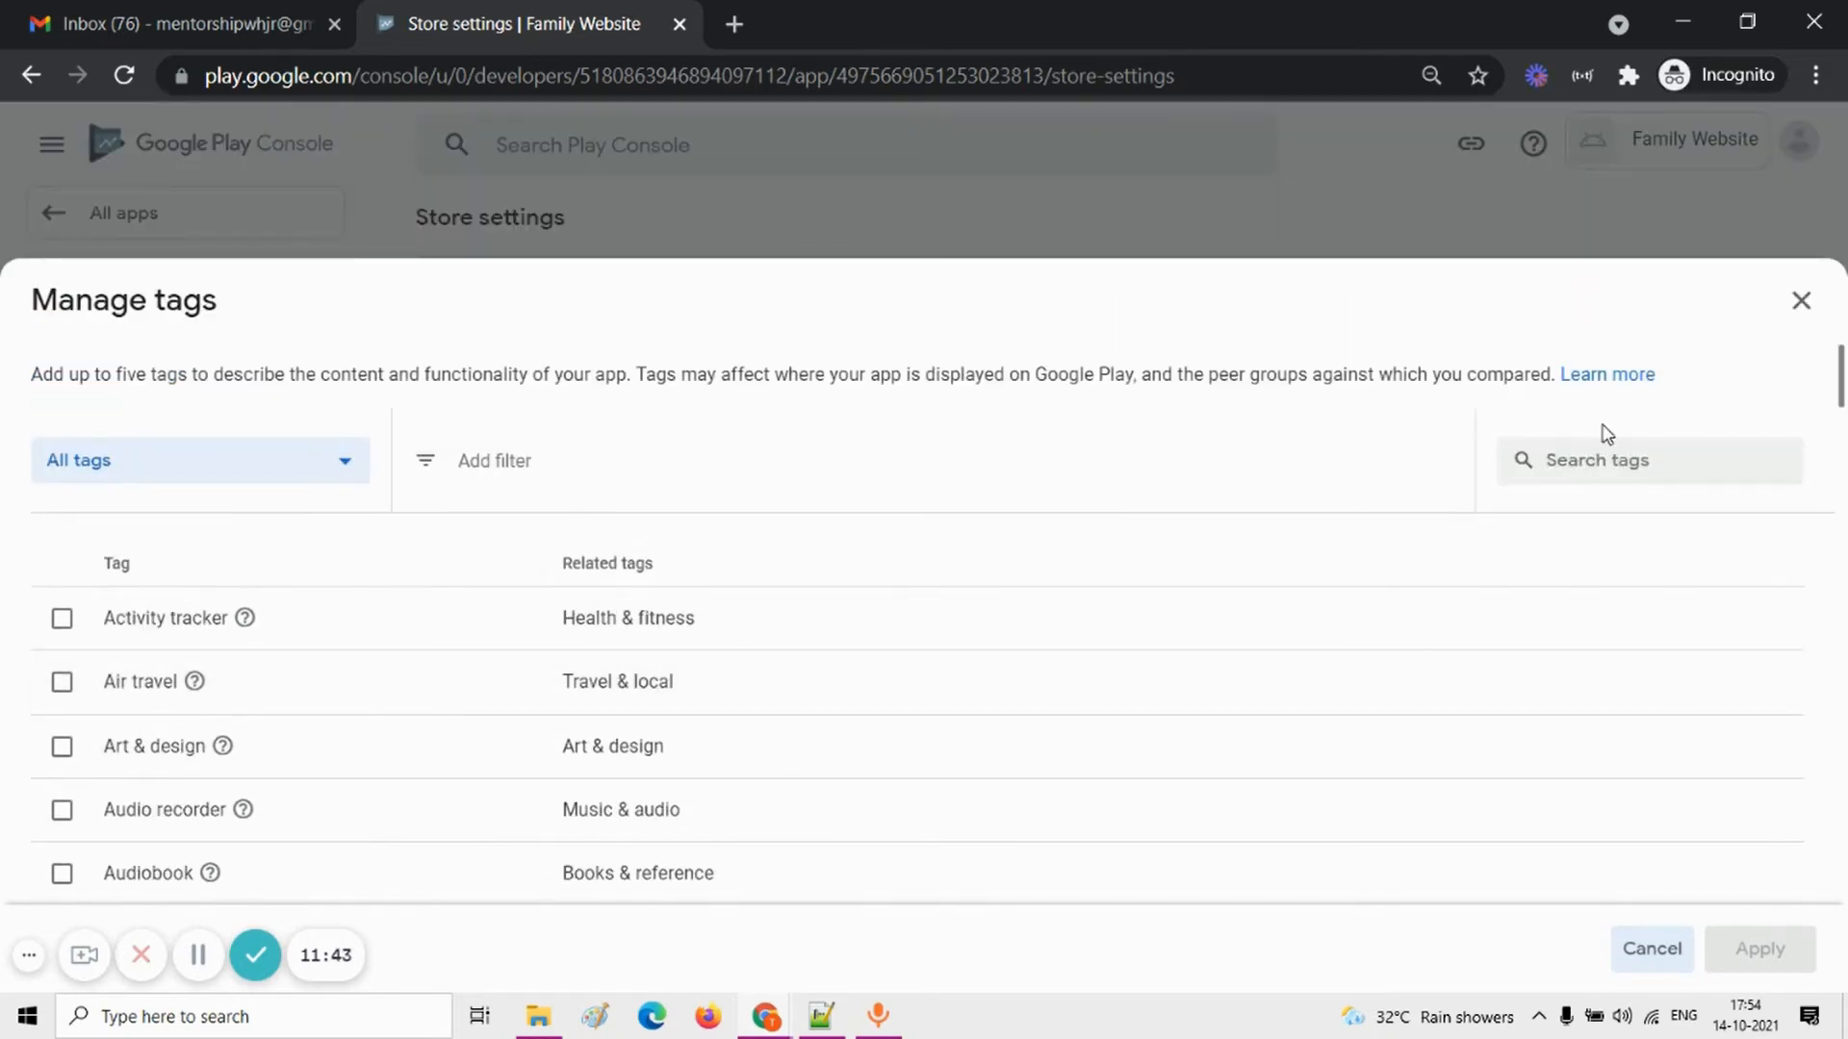
left_click(1617, 459)
type("soci")
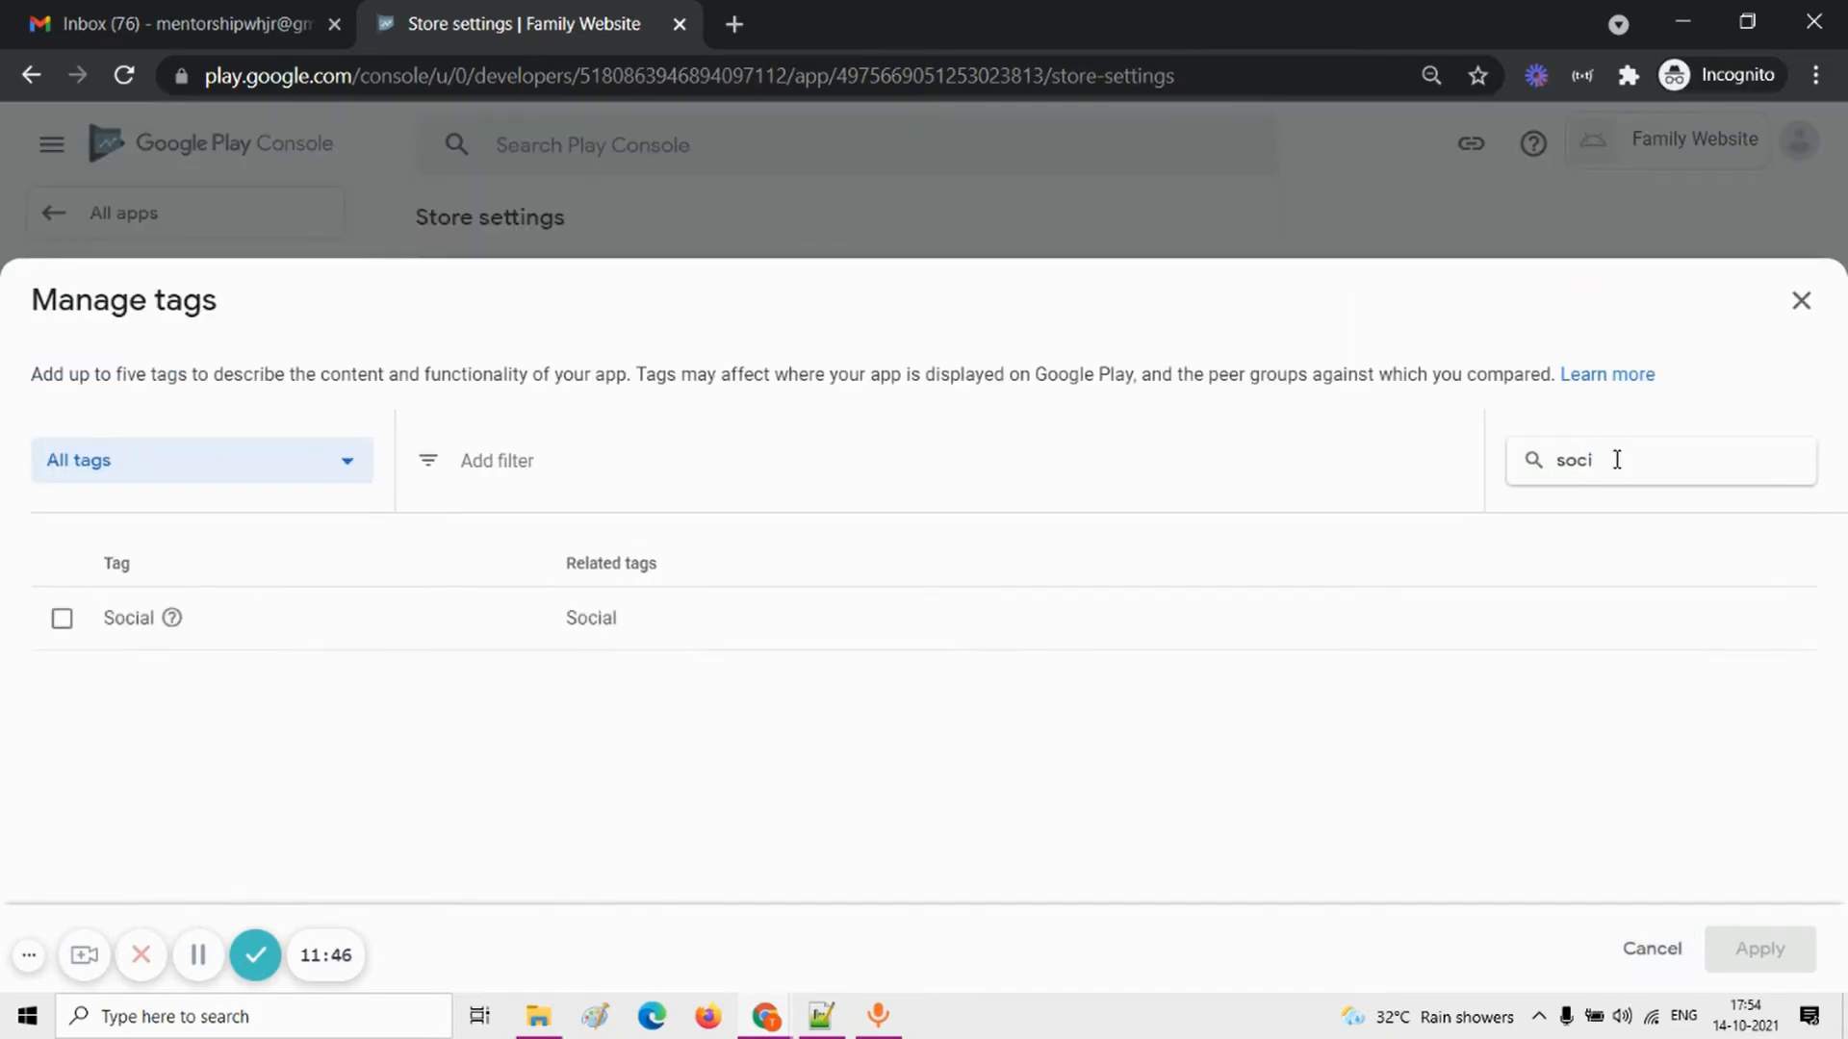
left_click(62, 618)
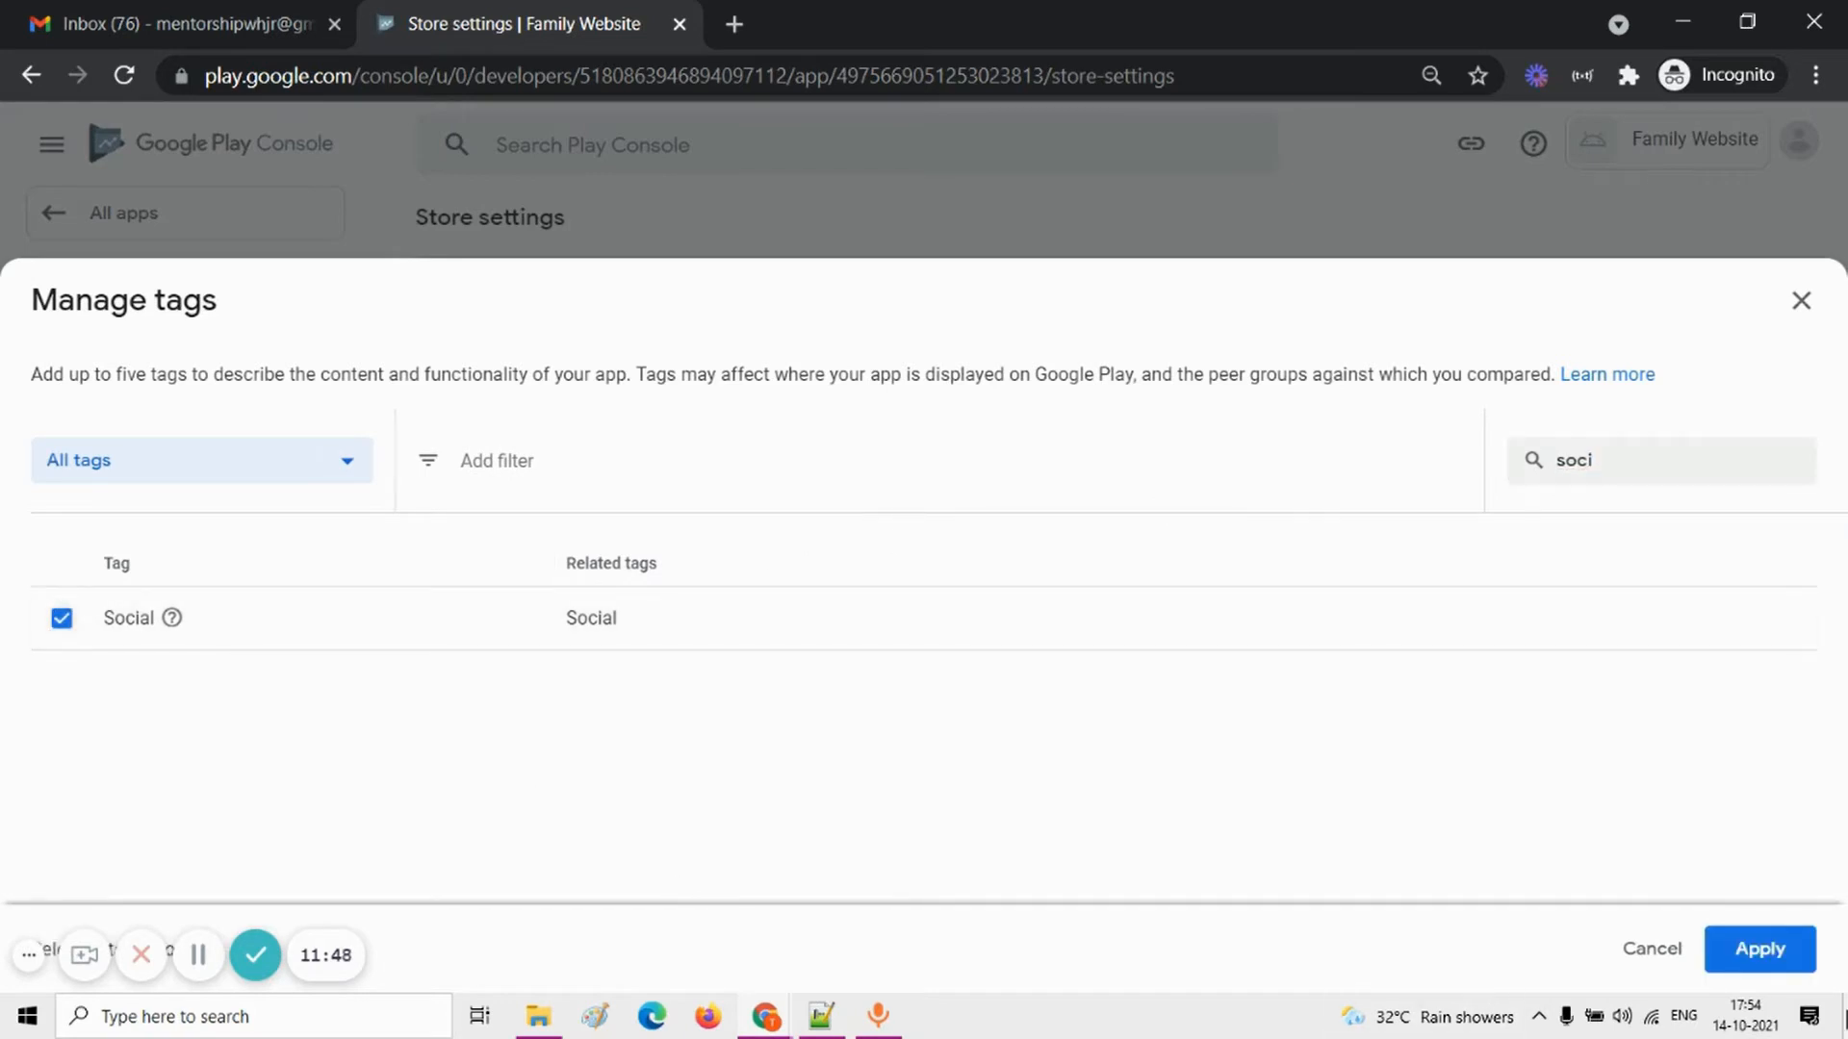
left_click(1780, 957)
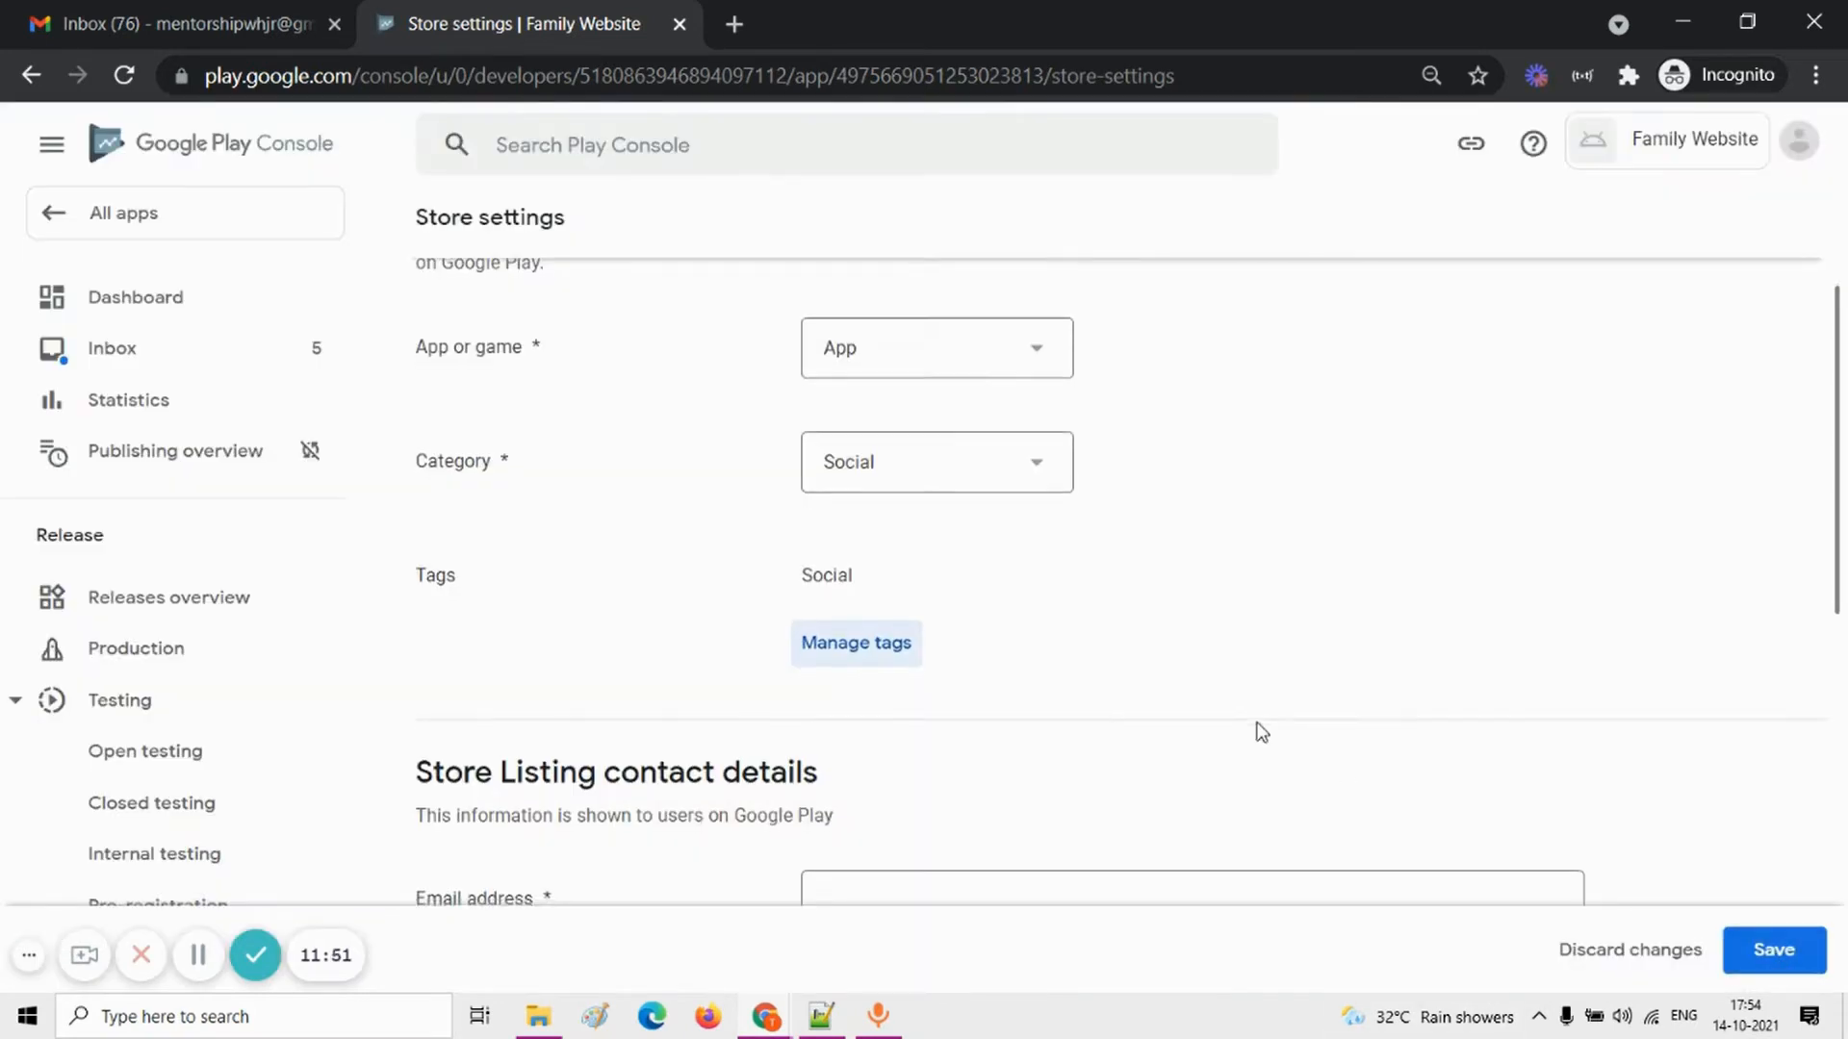
Step: Enter the contact email address in the Store Listing contact details and save the store settings
scroll(1261, 732, "down", 2)
left_click(1110, 644)
type("tus")
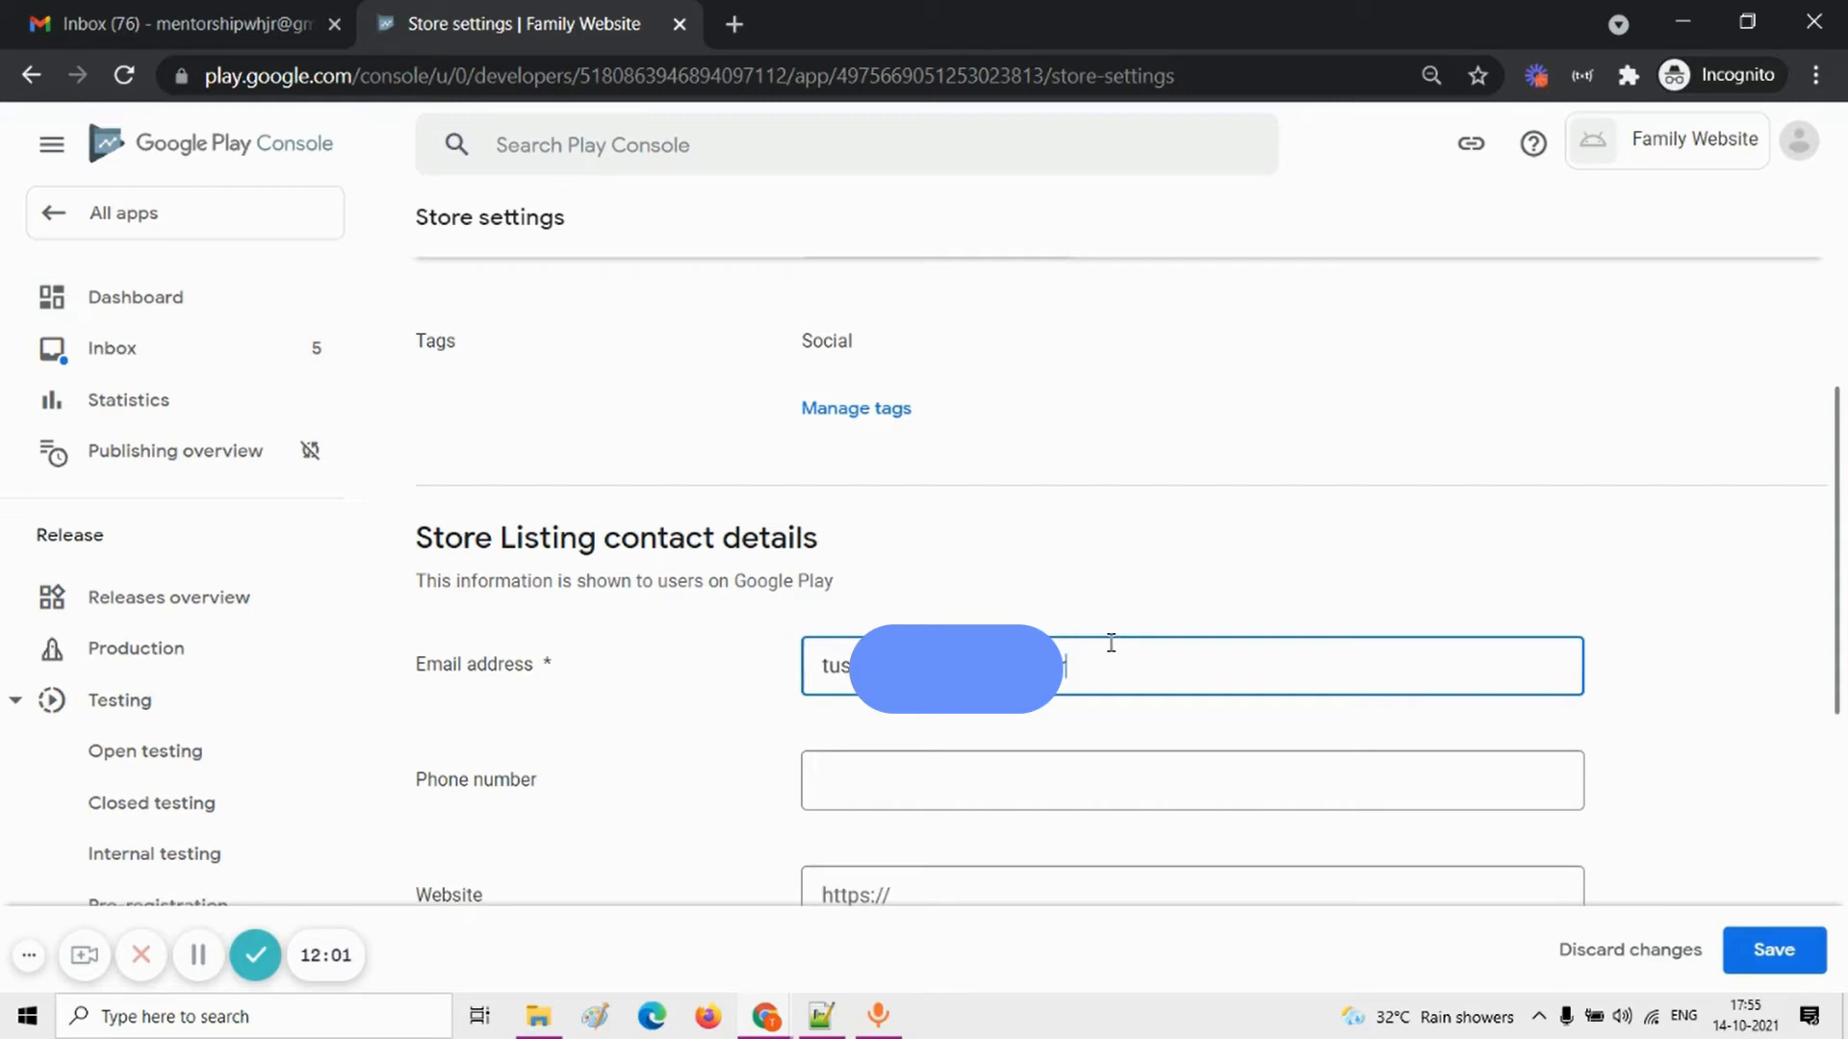
type(".com")
key("Tab")
scroll(1110, 643, "down", 3)
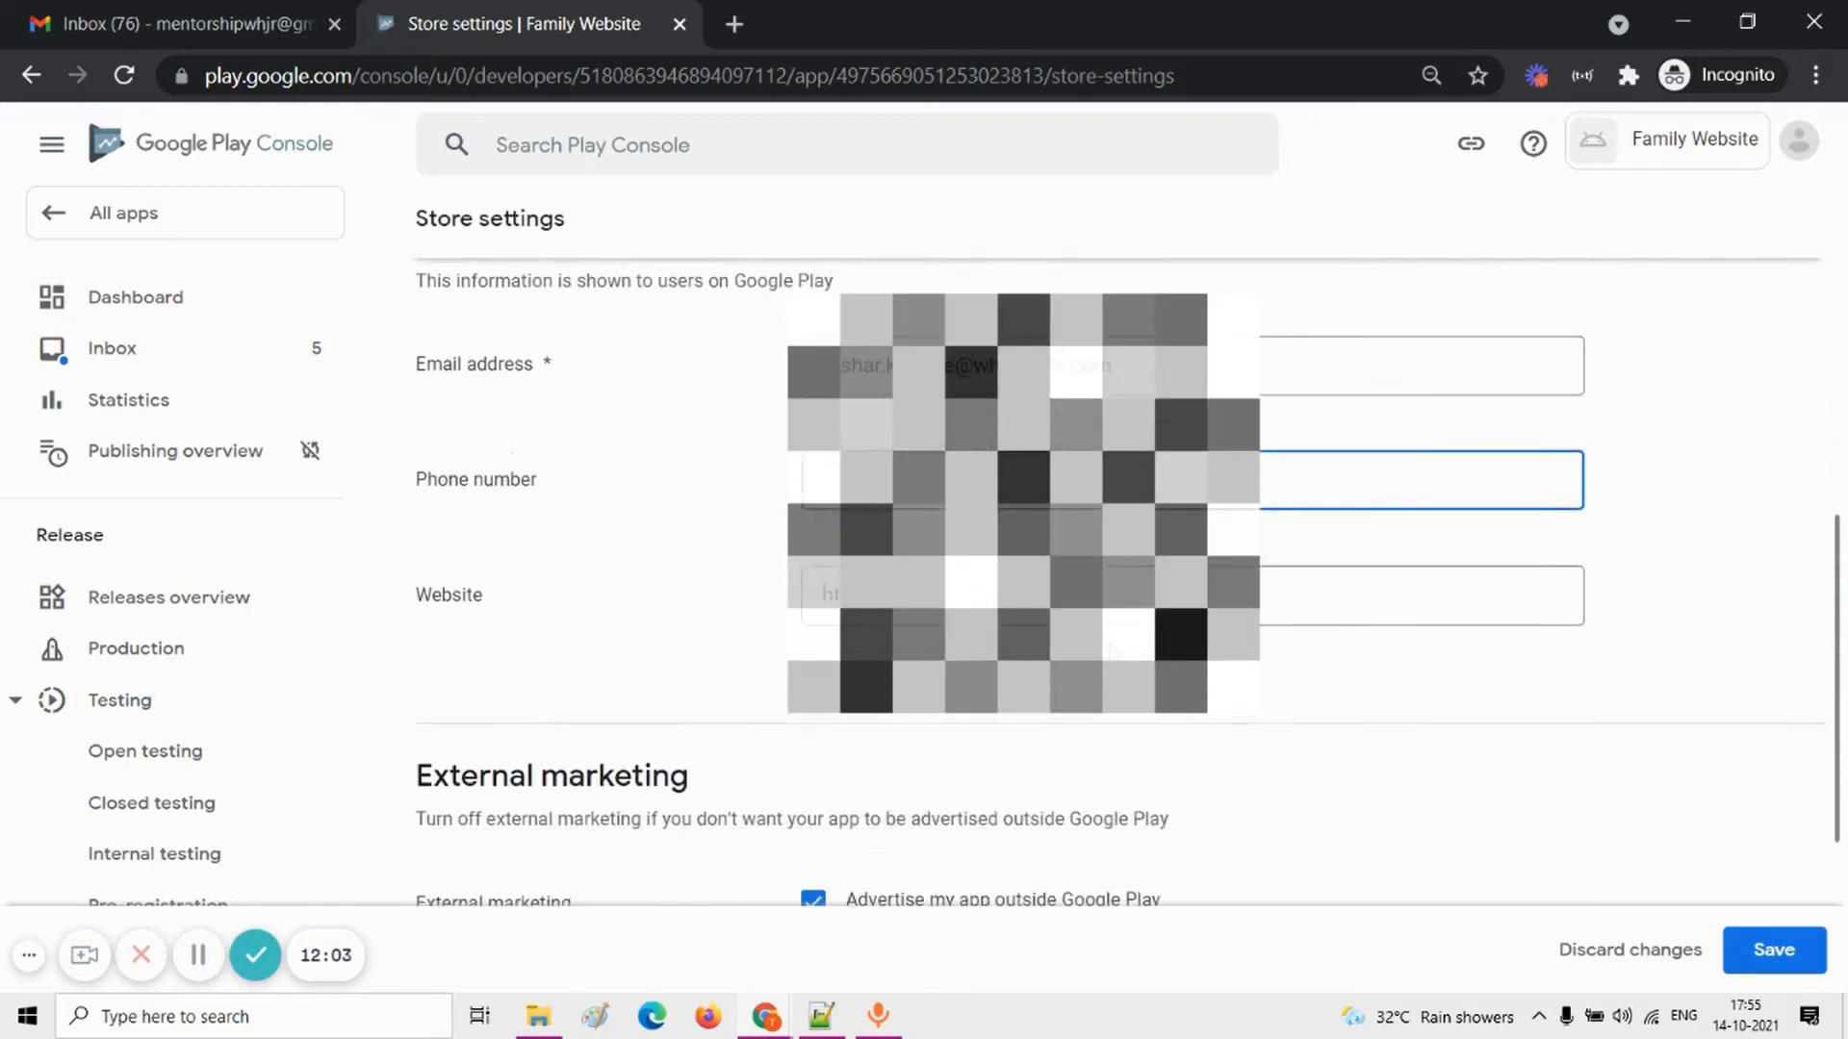
scroll(1290, 692, "down", 2)
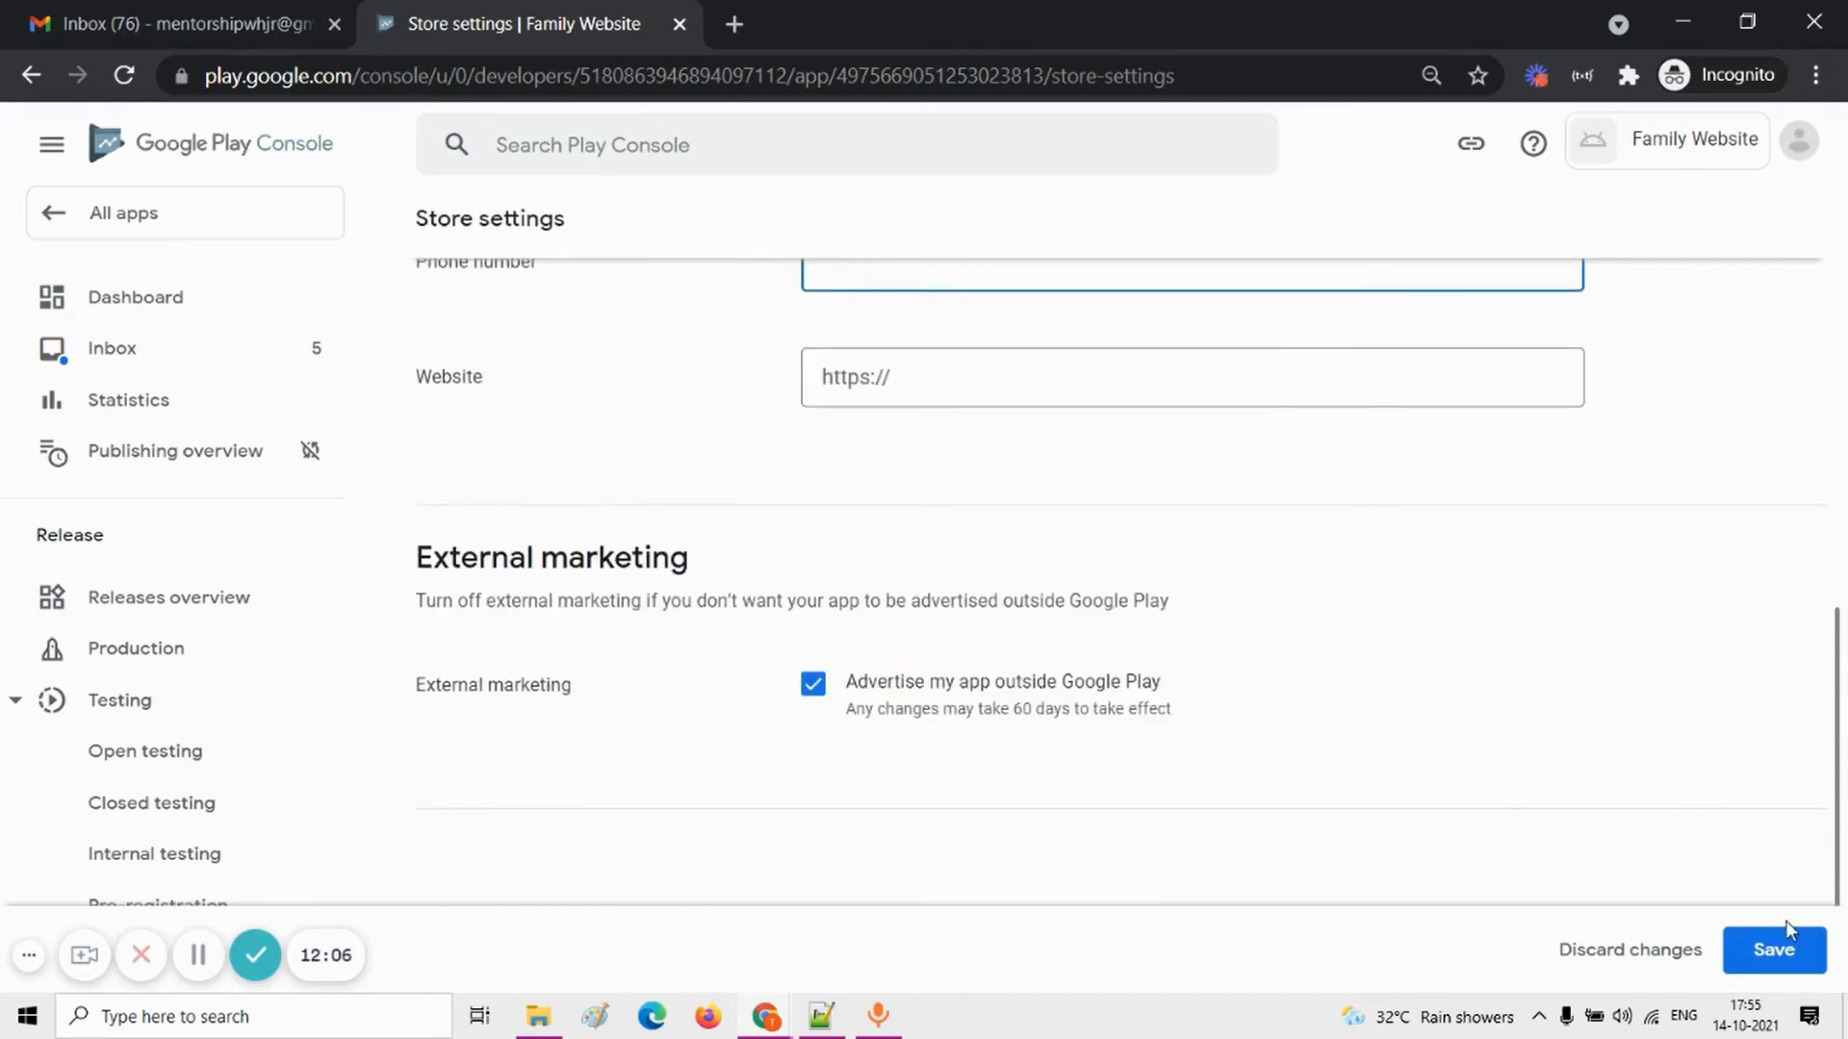
left_click(1776, 950)
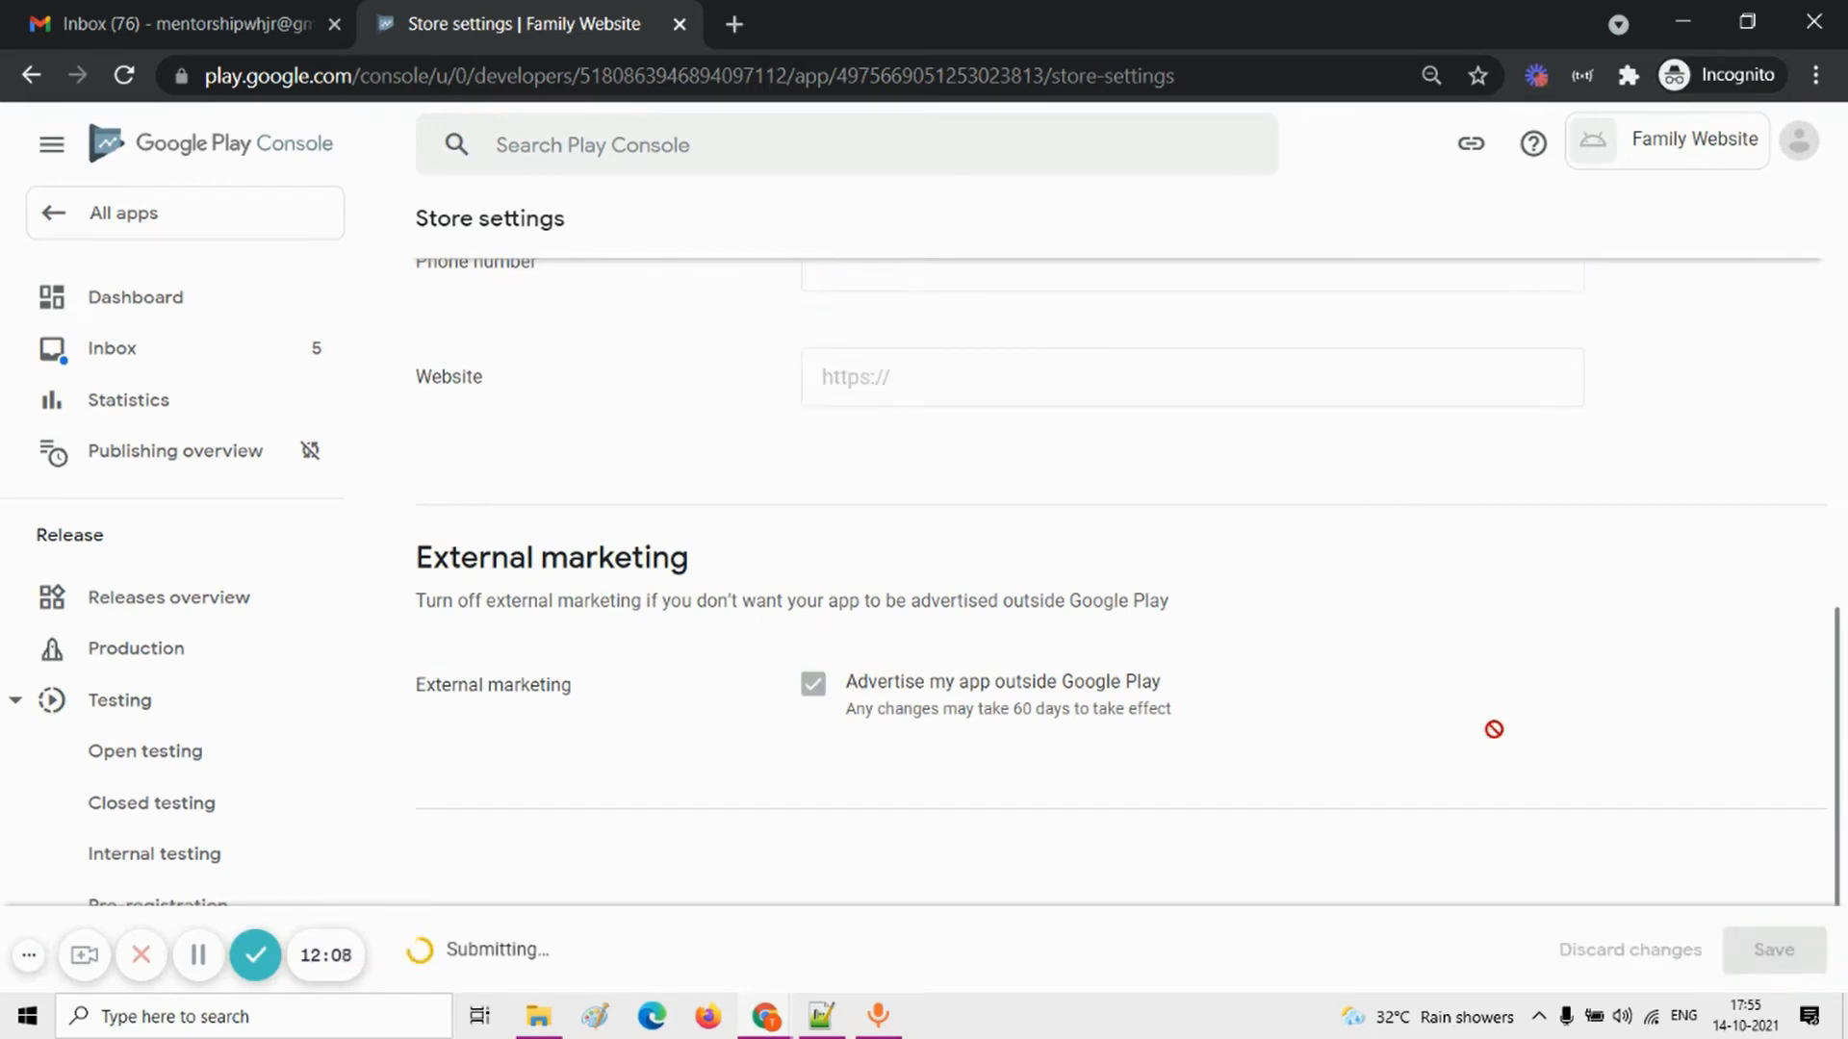
scroll(1010, 510, "up", 10)
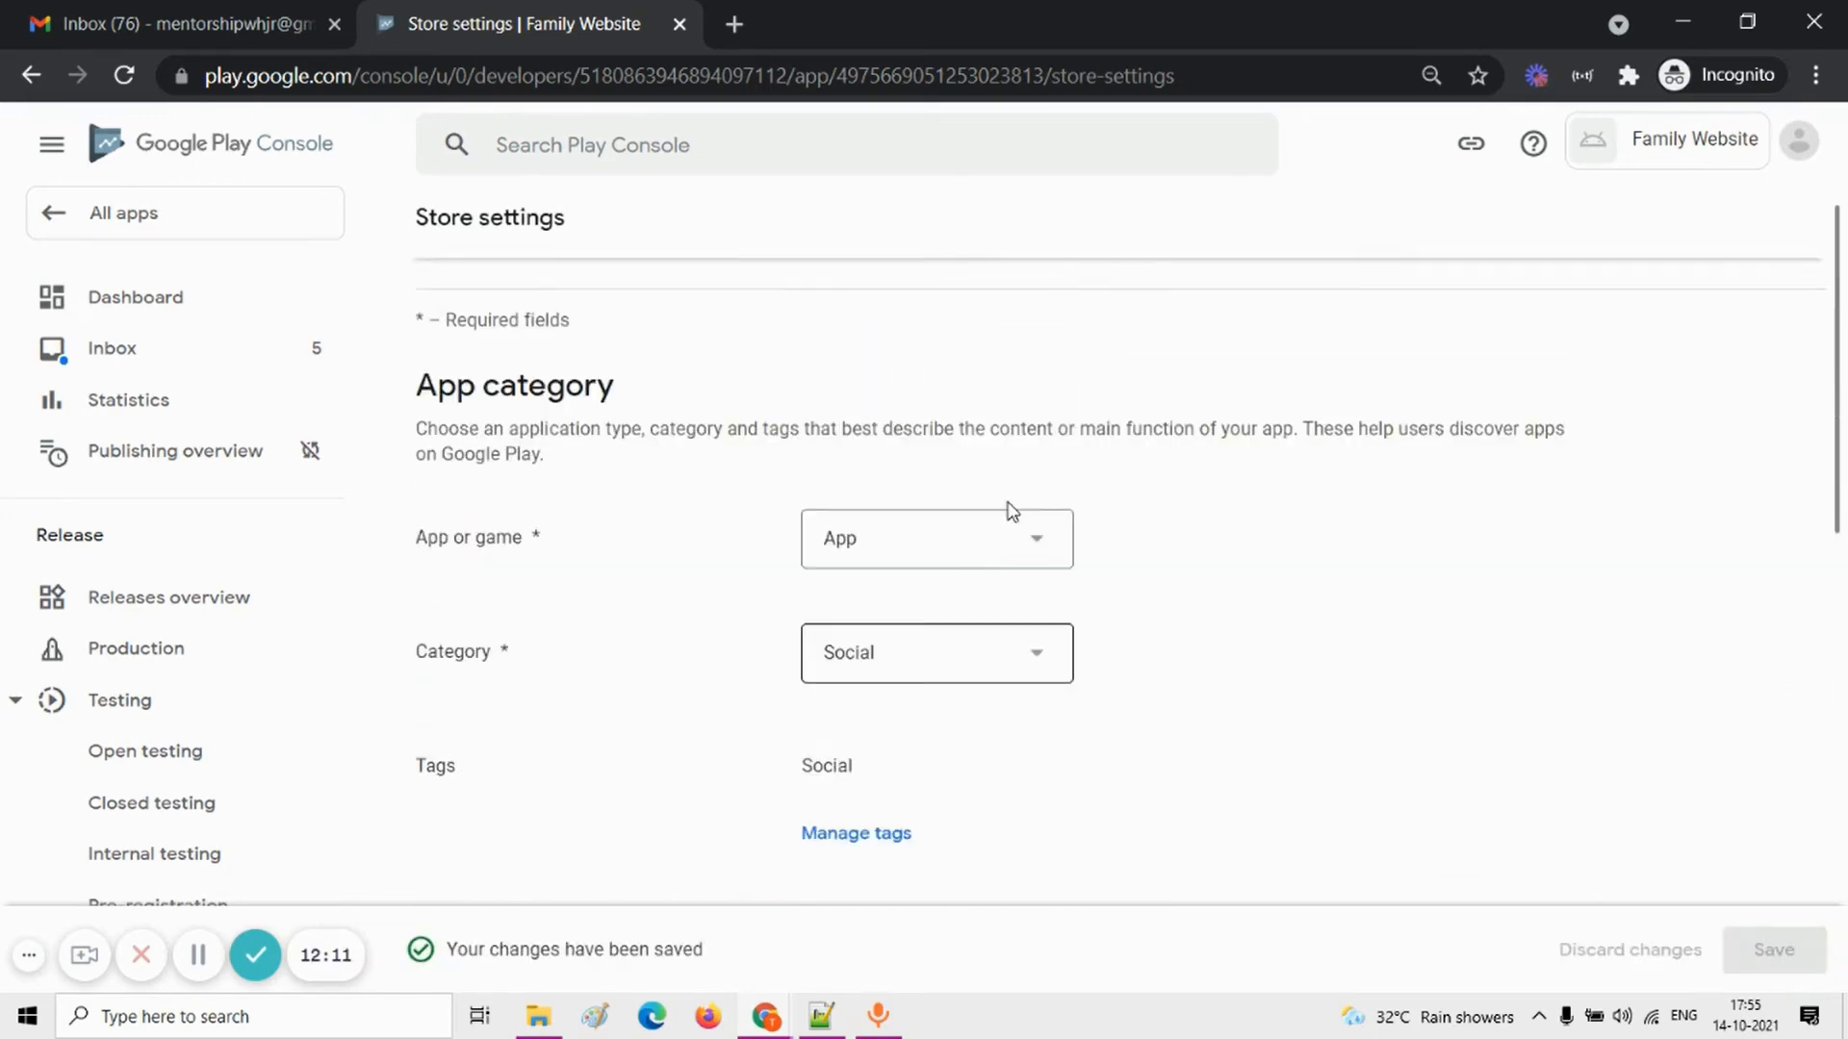
Step: Return to the app's Dashboard and open the Store Listing setup task from the remaining setup items
left_click(239, 296)
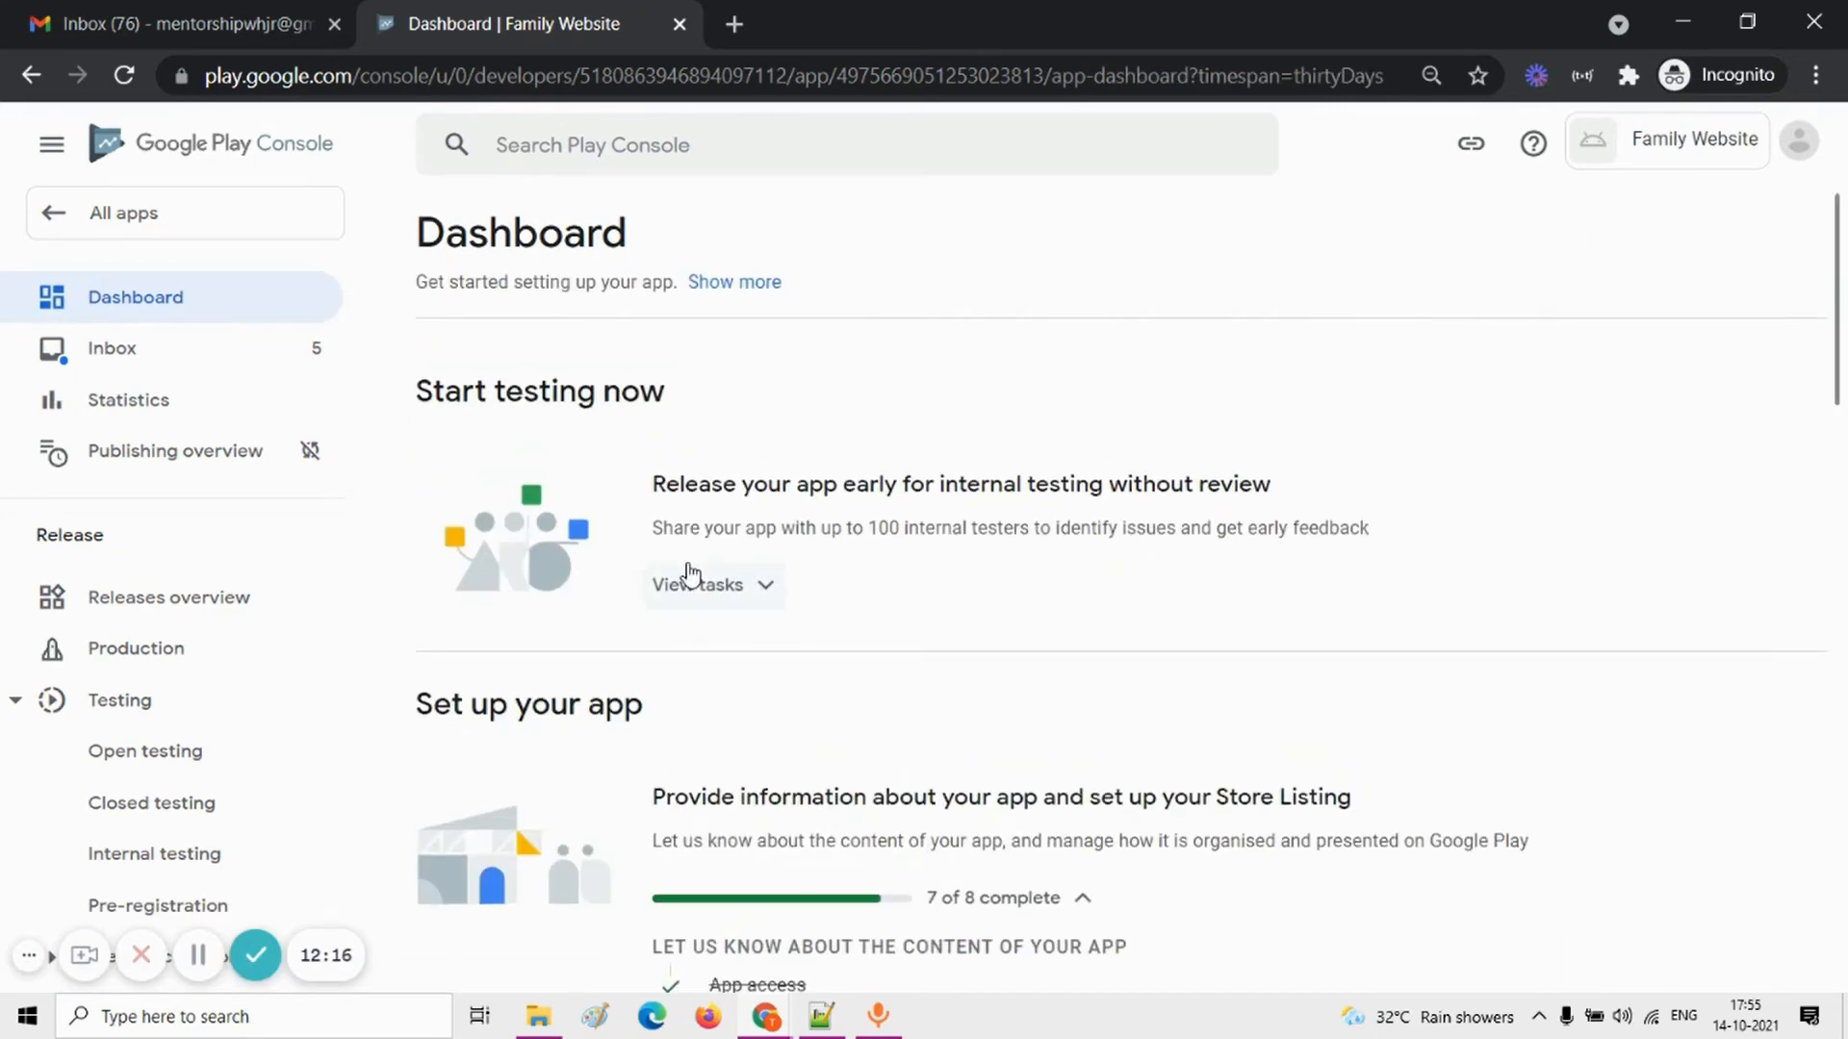
scroll(689, 574, "down", 4)
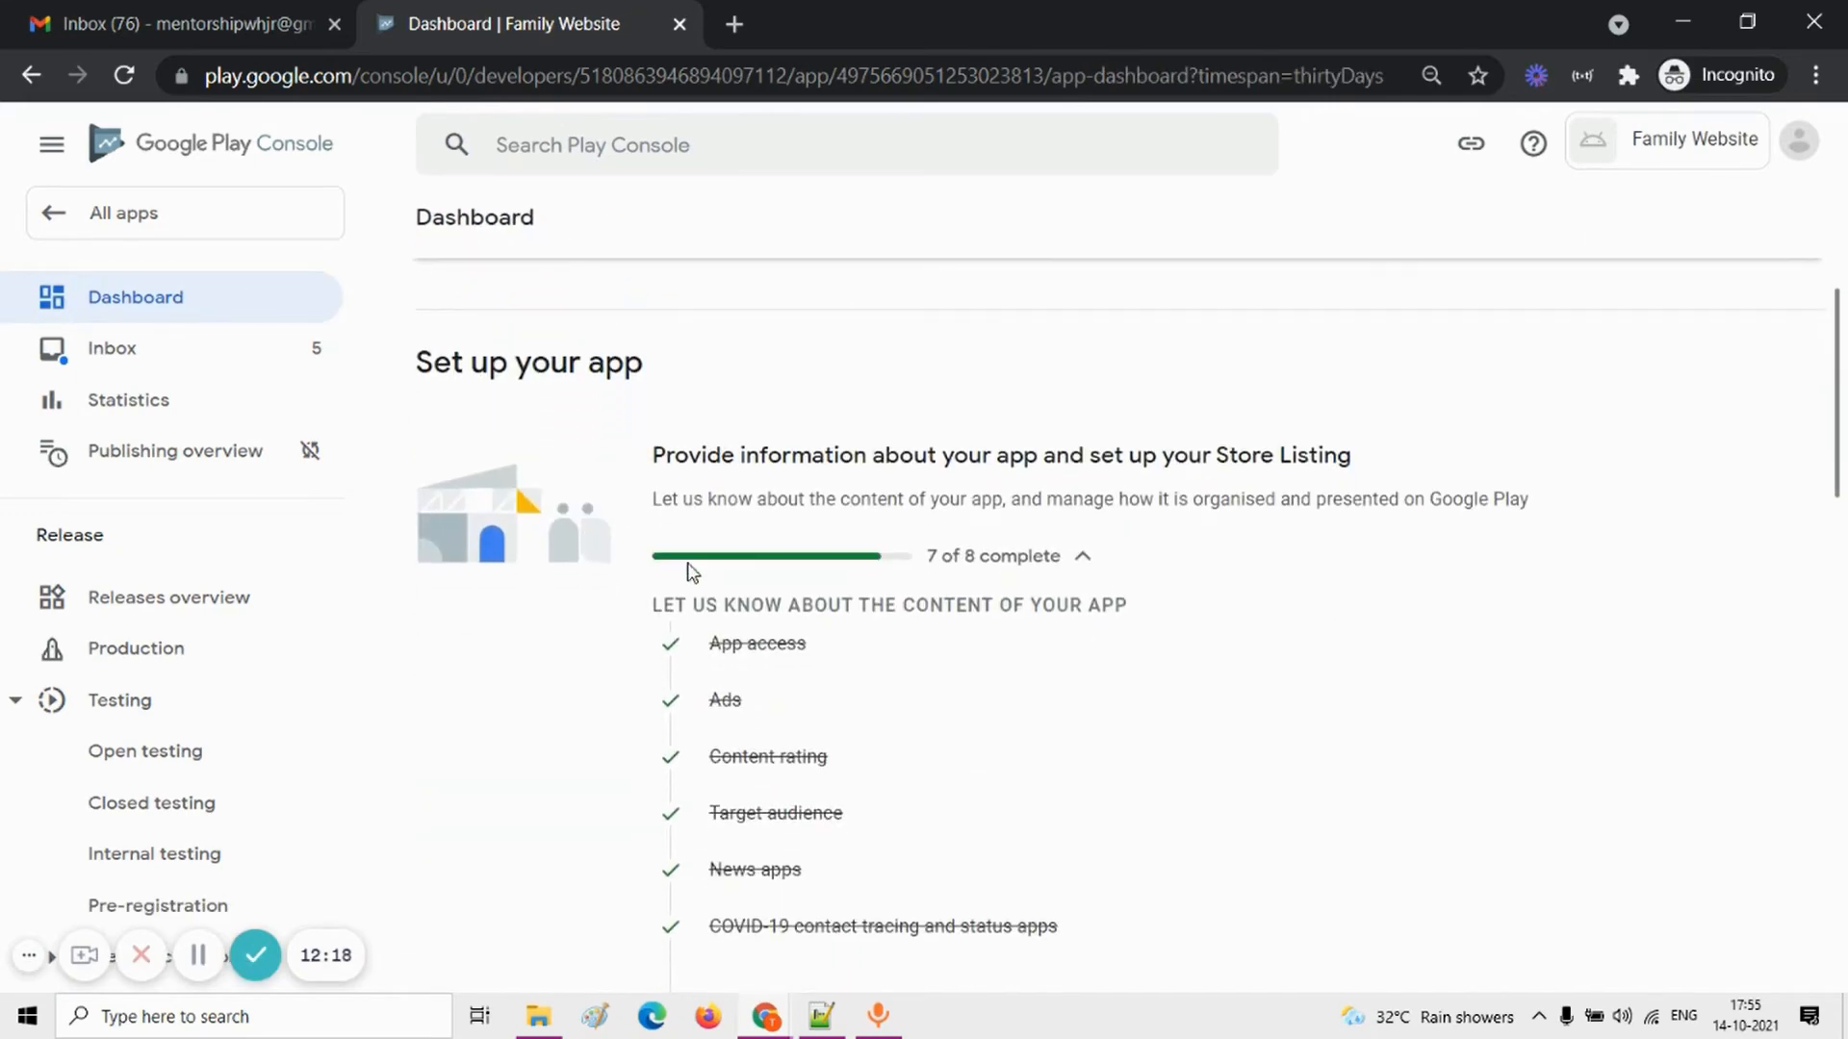
scroll(689, 571, "down", 4)
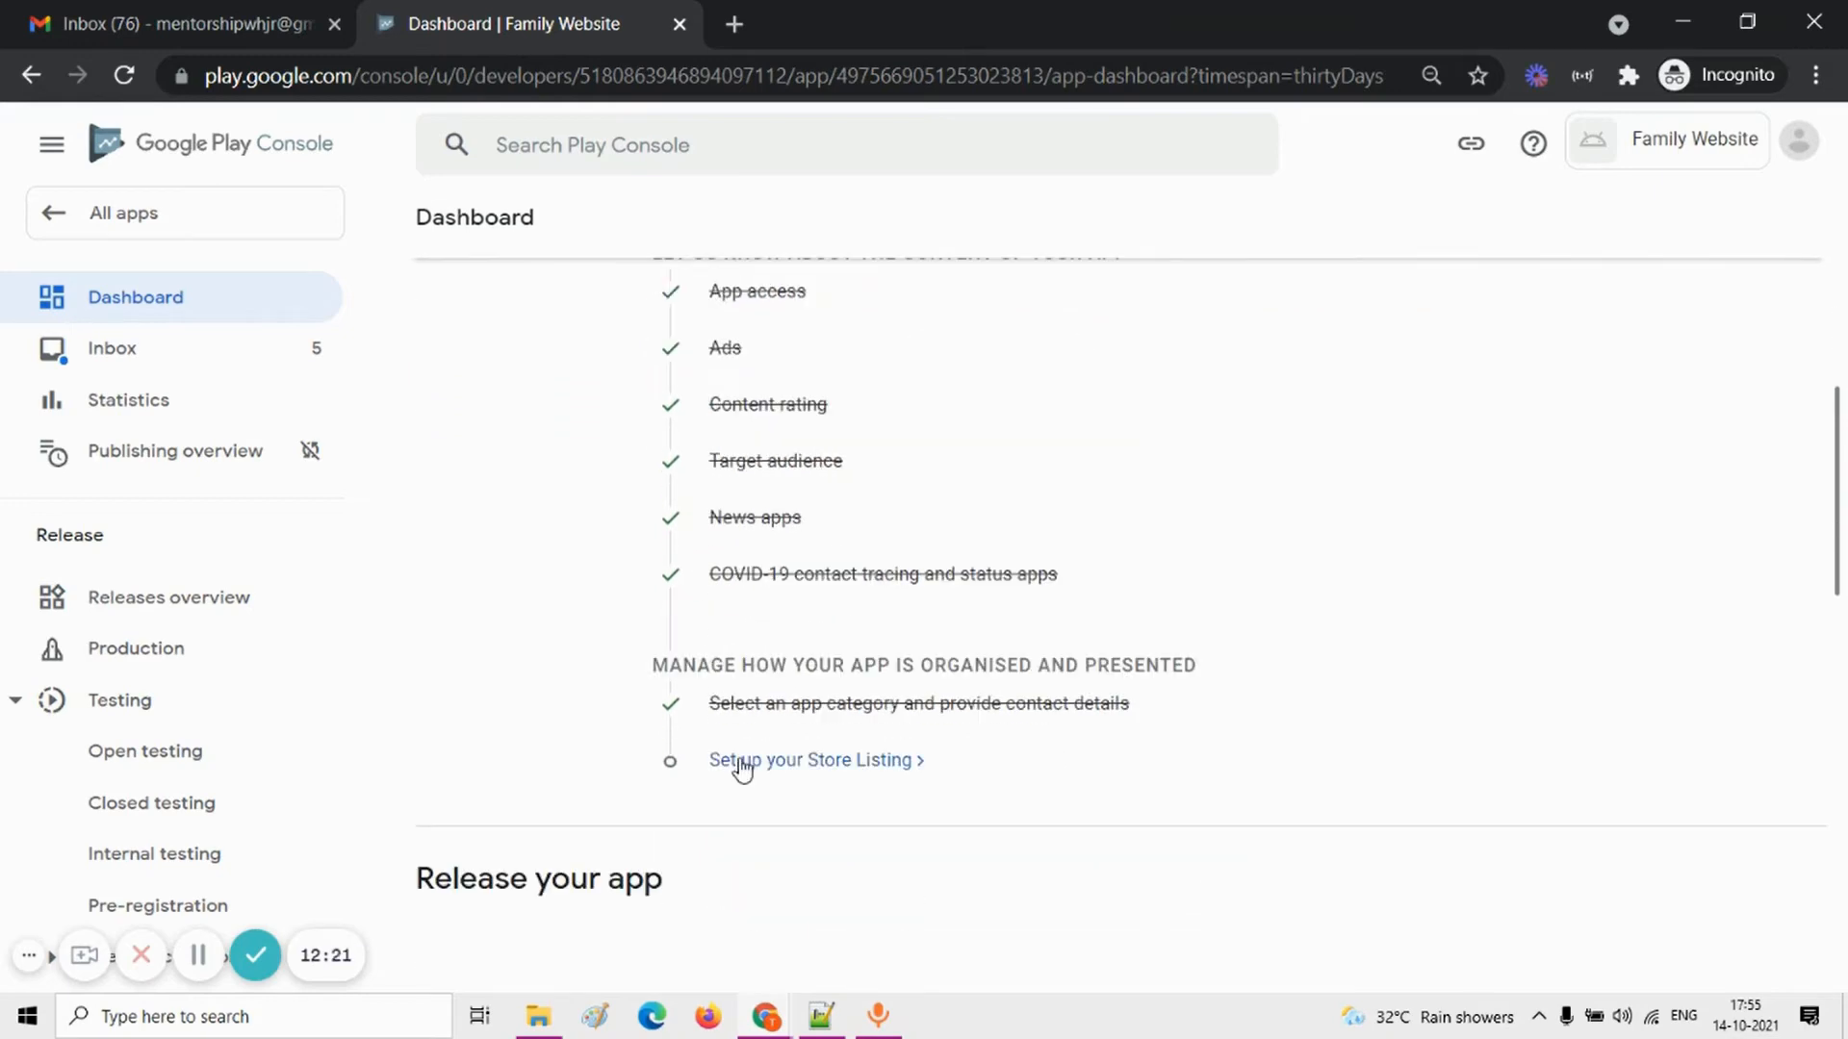
scroll(788, 734, "up", 3)
scroll(788, 735, "down", 4)
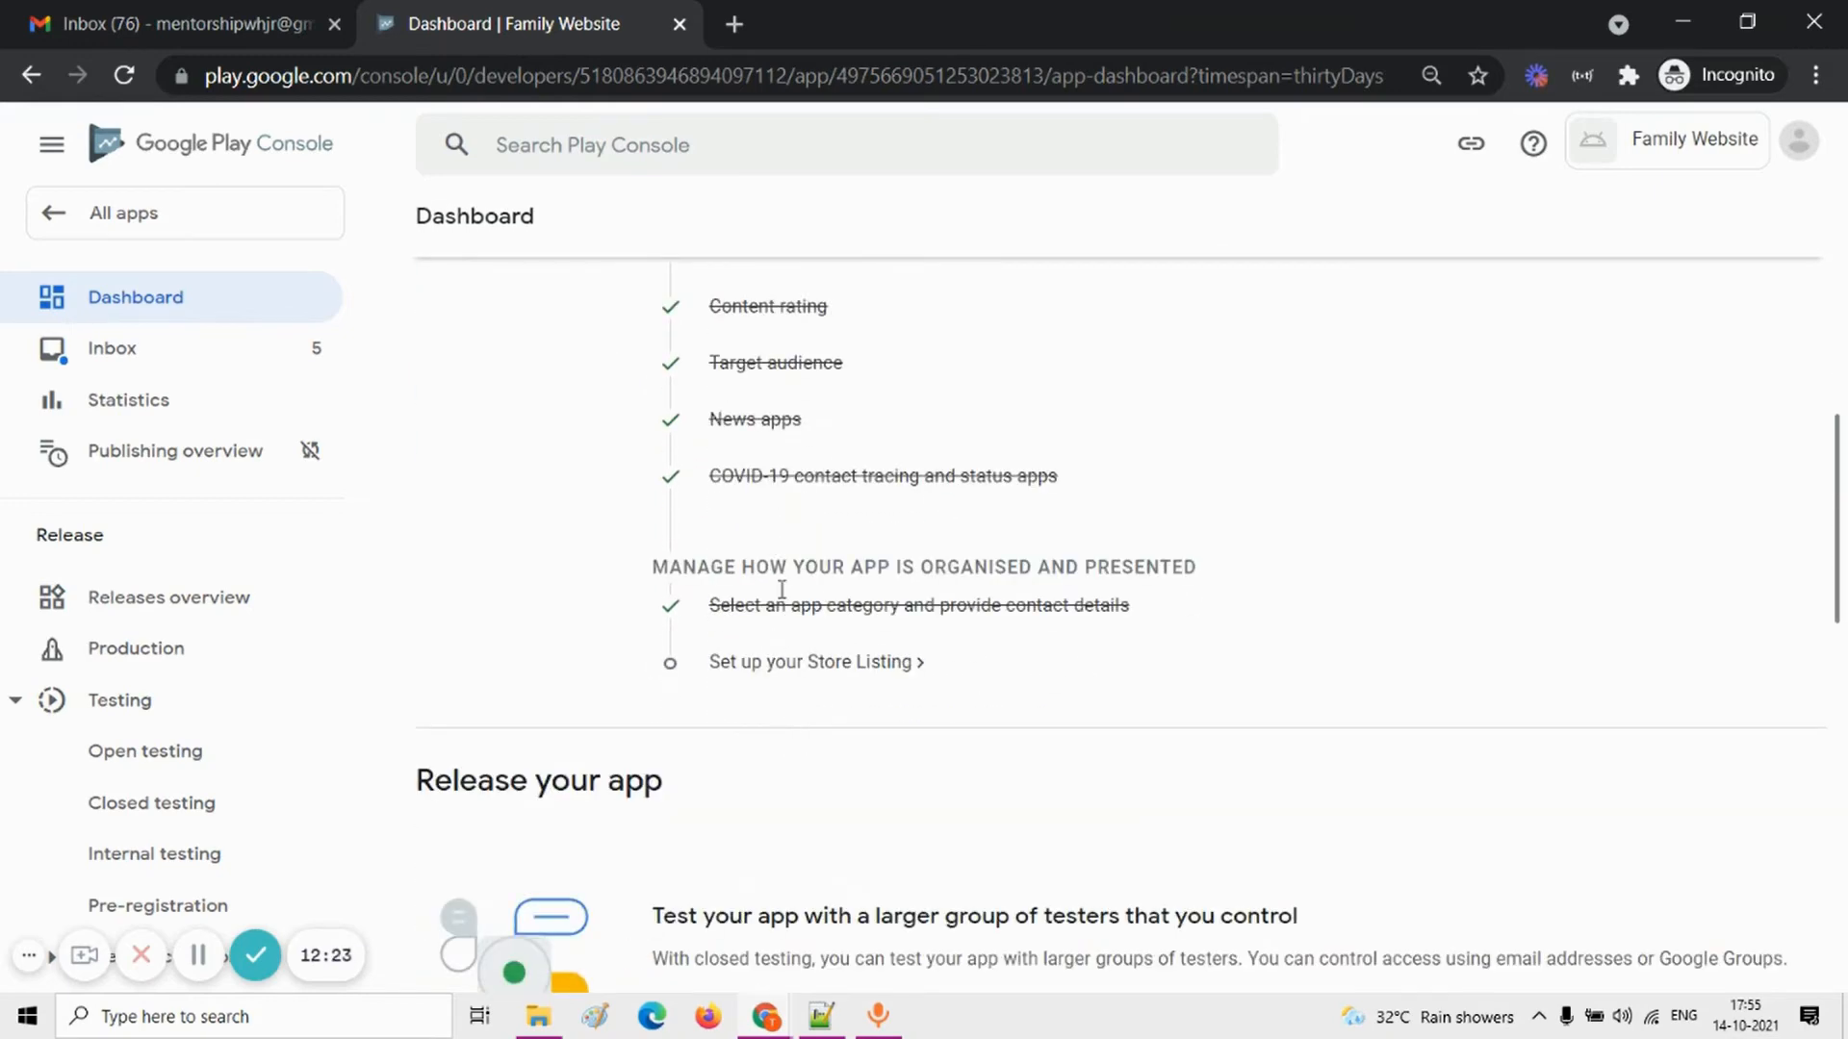
scroll(807, 555, "up", 3)
scroll(806, 555, "down", 2)
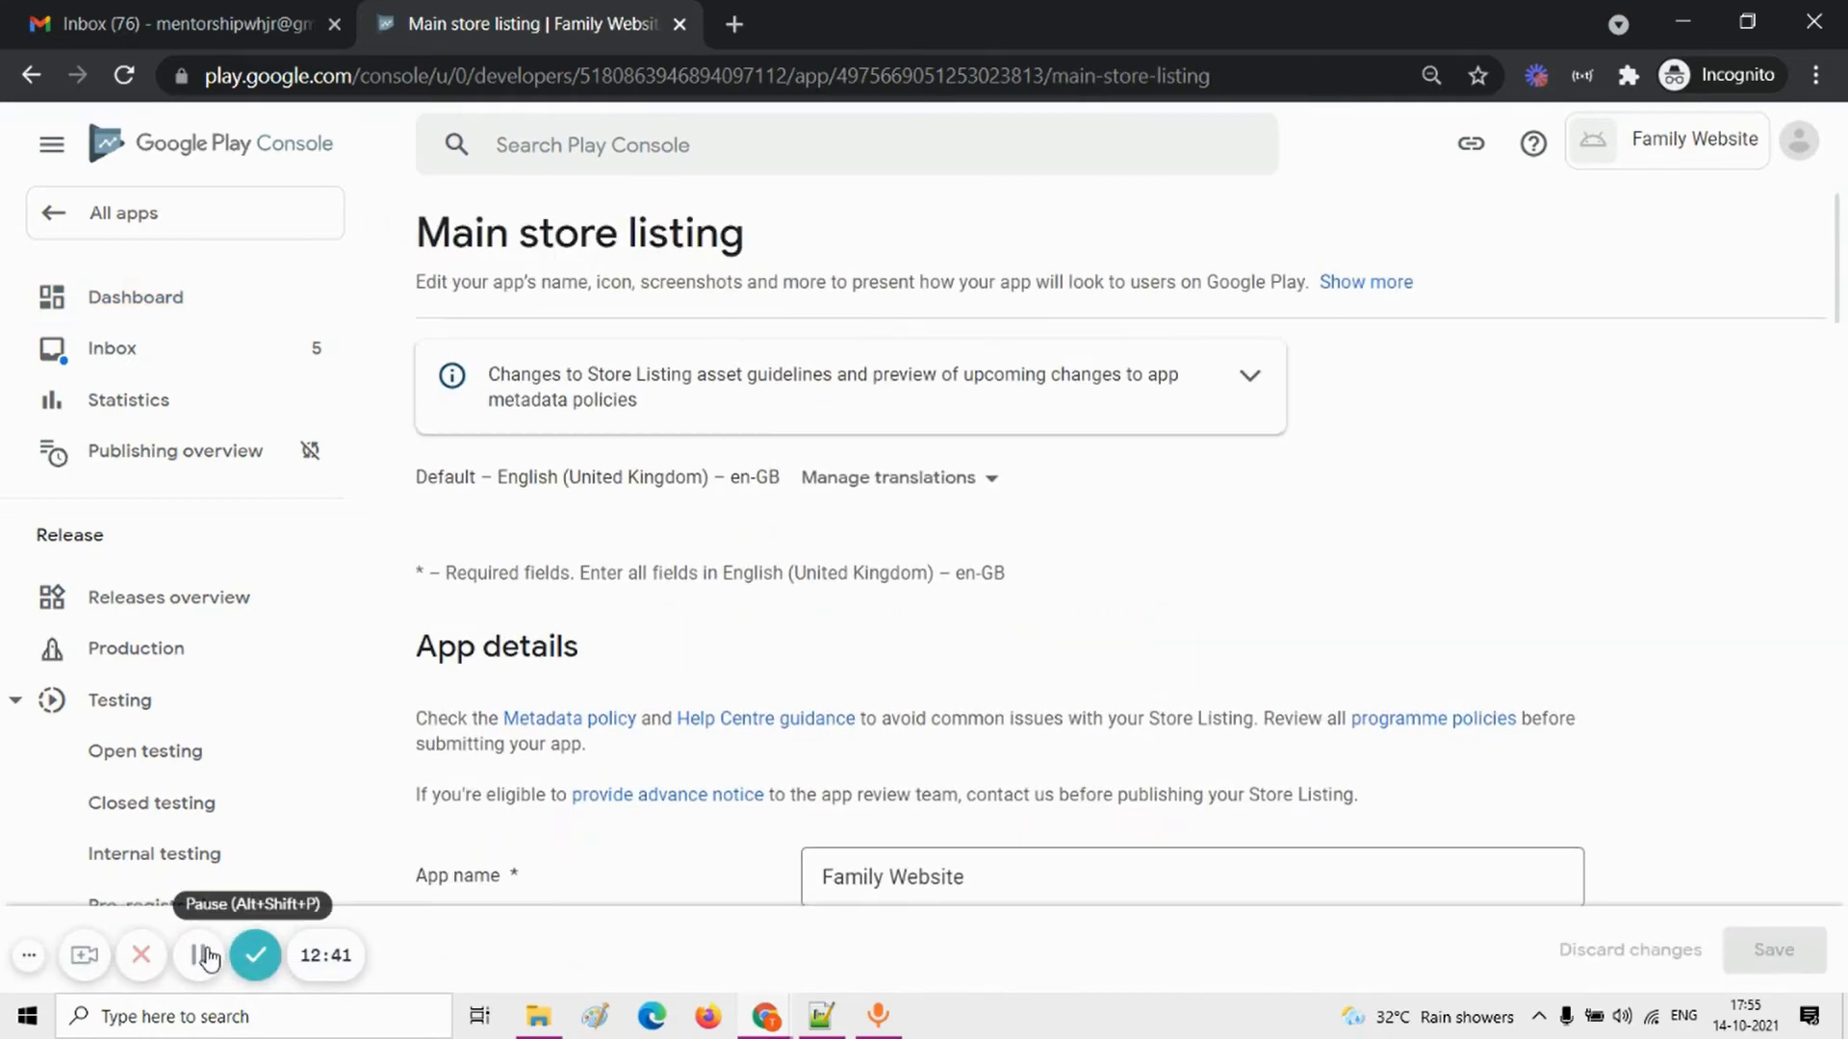
left_click(198, 954)
left_click(178, 875)
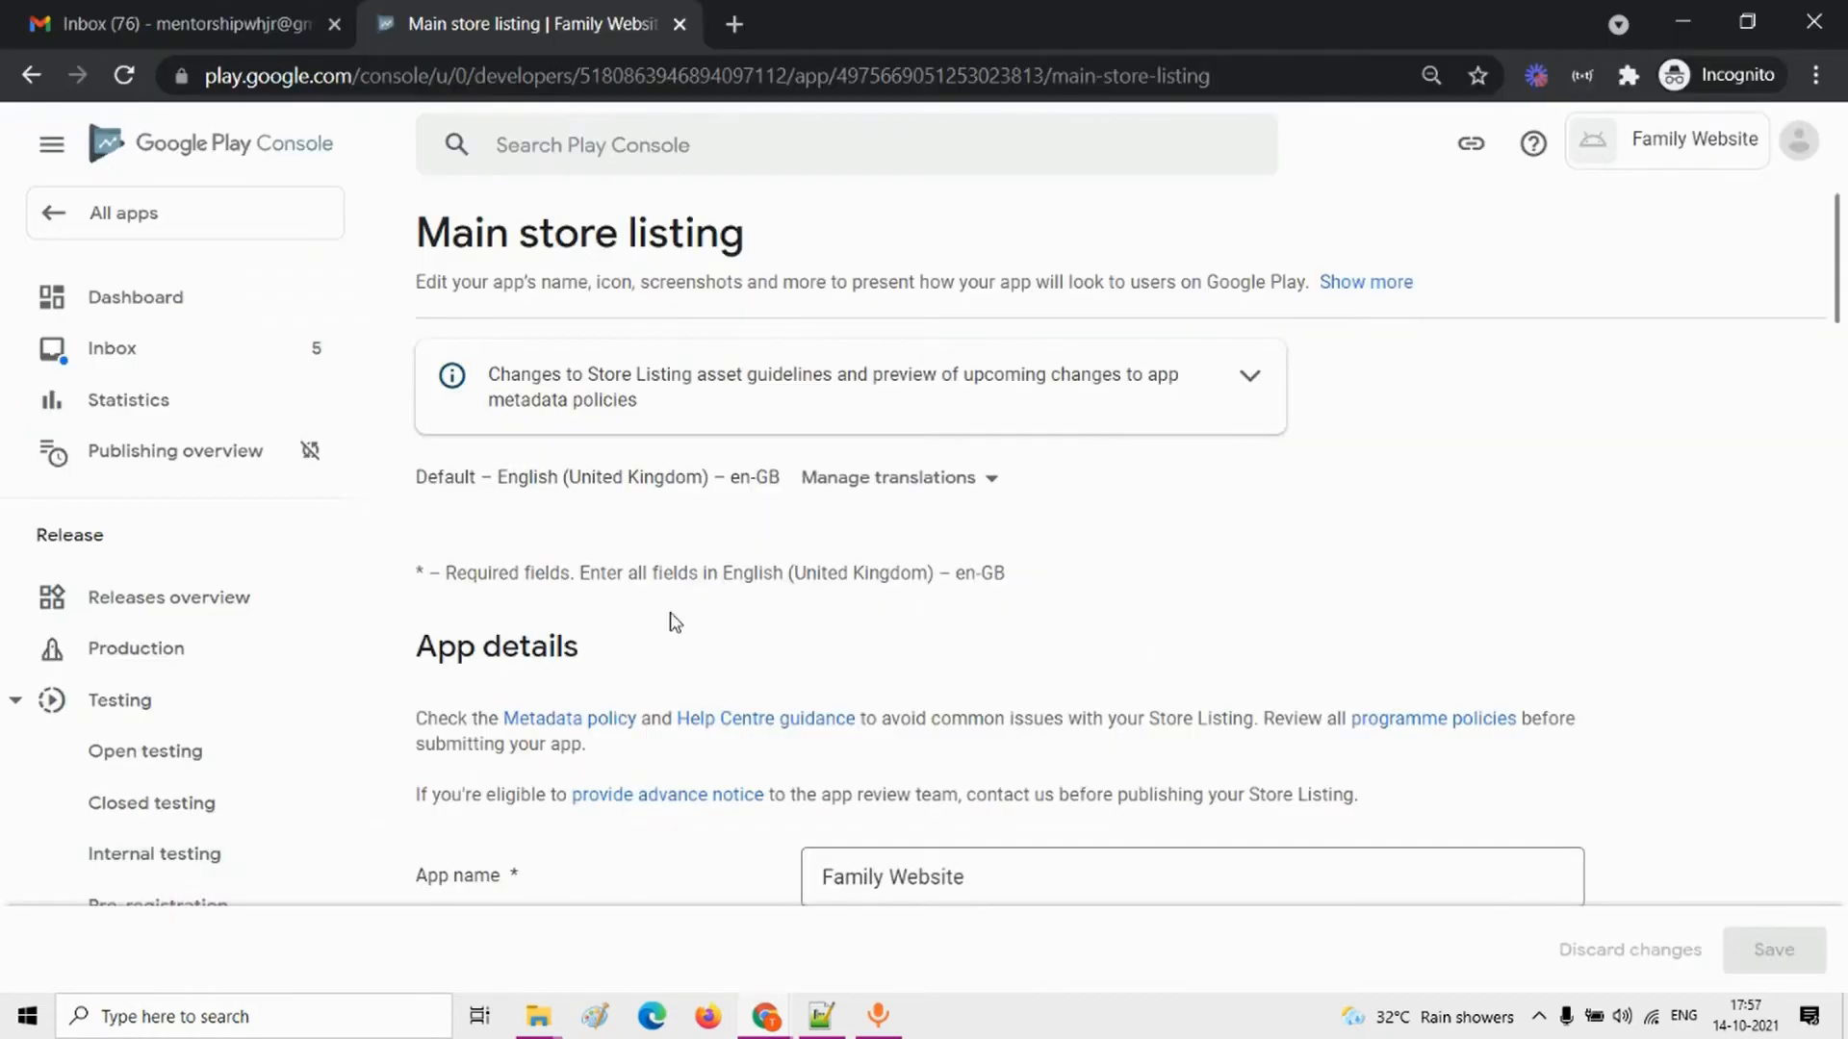
Step: Enter "This a family website" as the app's short description in the main store listing
scroll(676, 623, "down", 1)
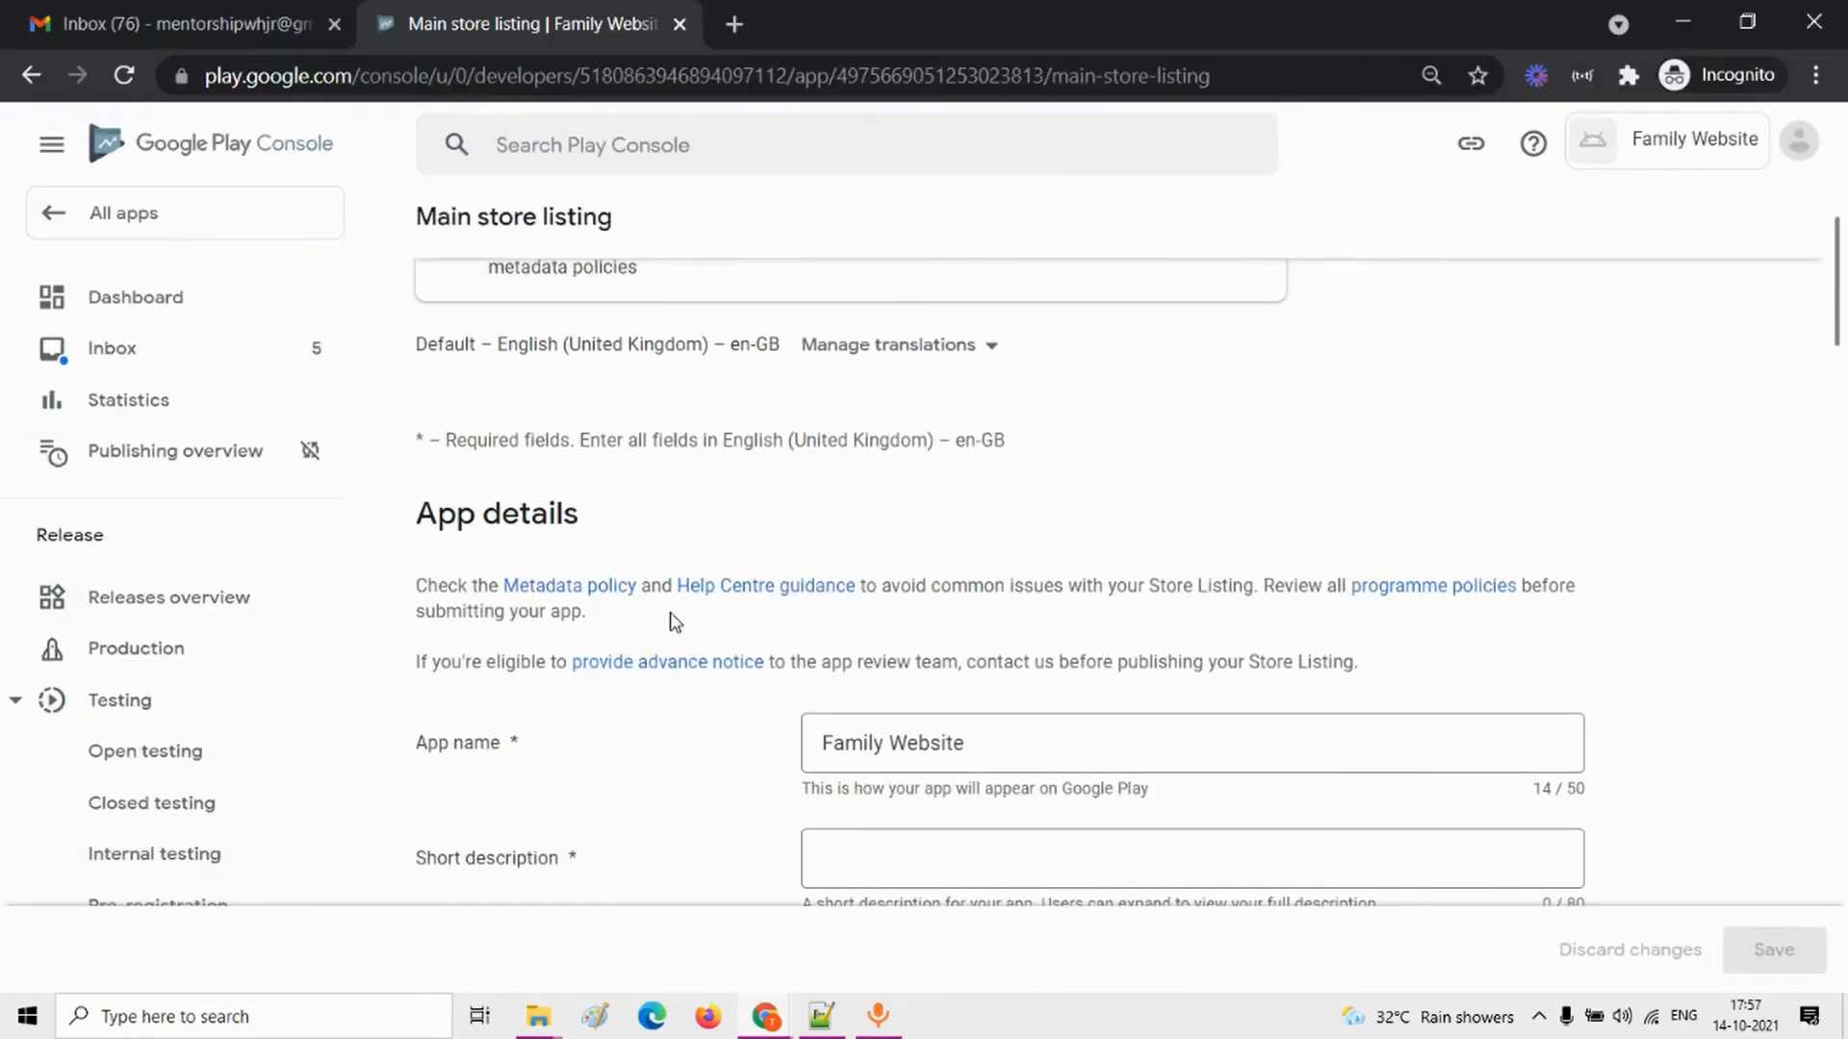
scroll(676, 622, "up", 1)
scroll(675, 623, "down", 5)
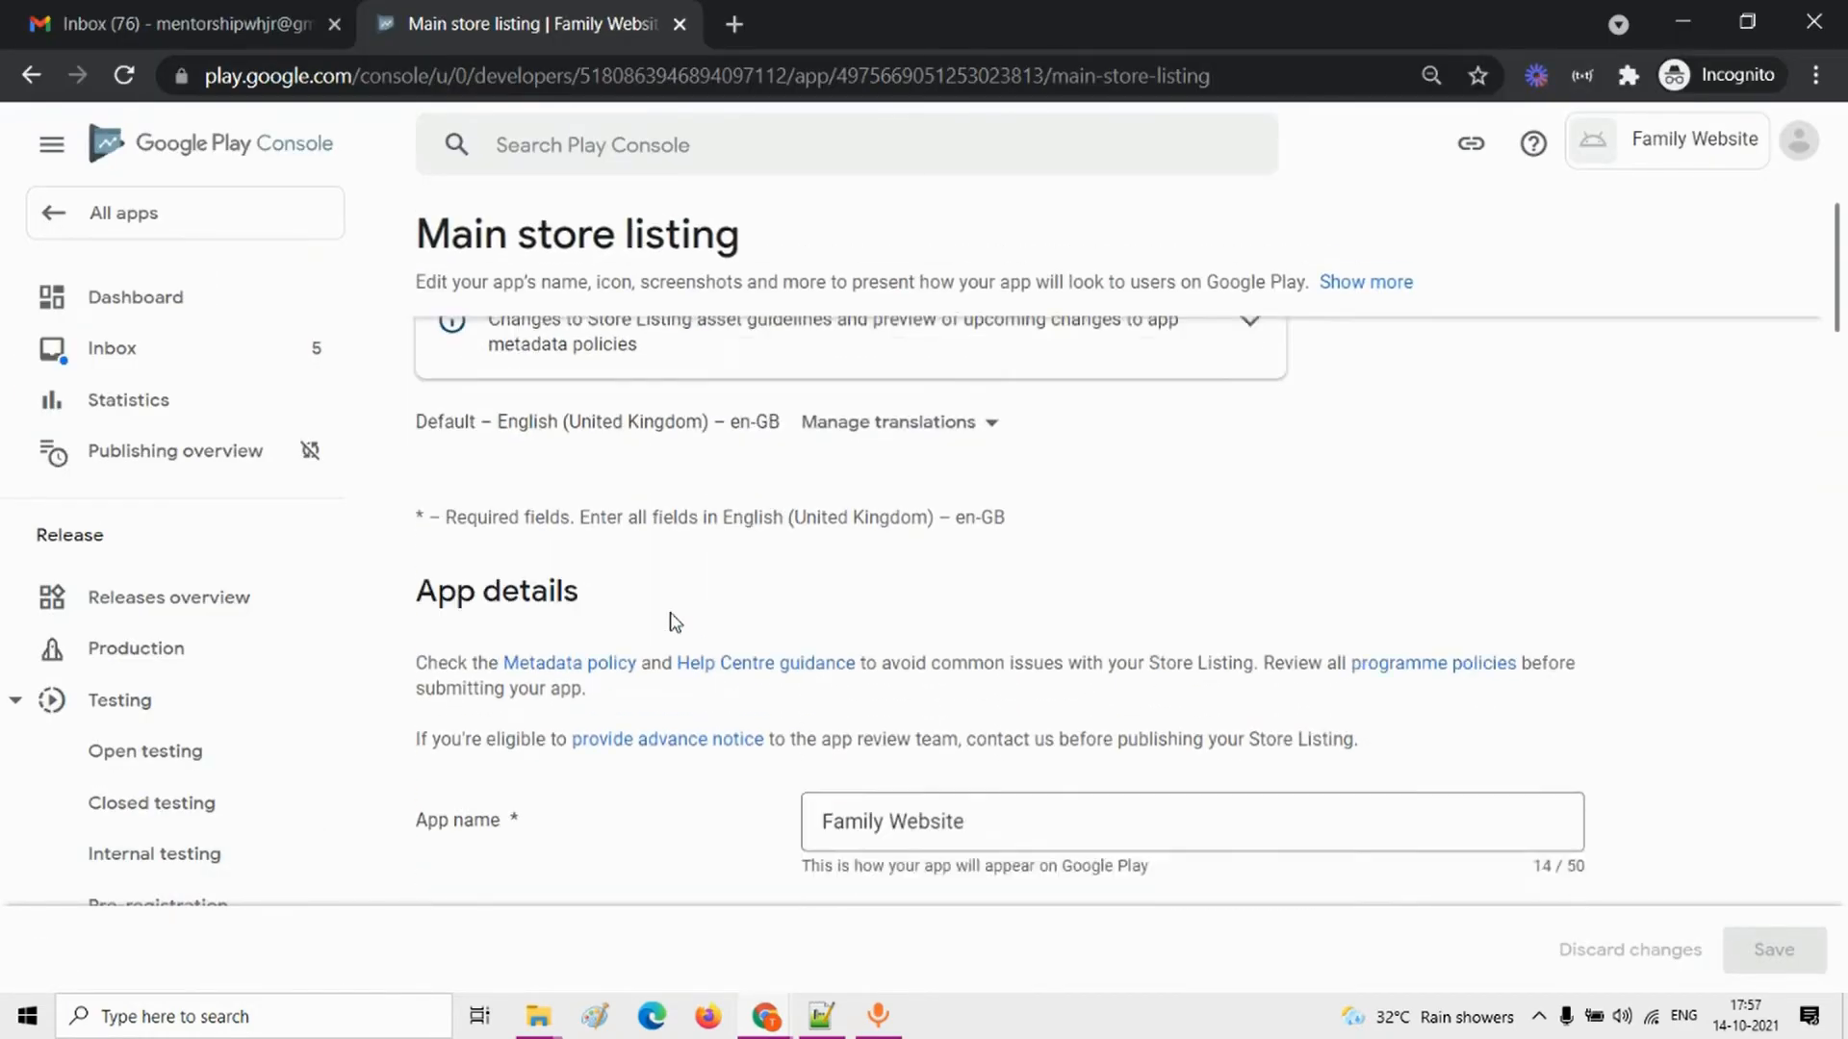
left_click(924, 486)
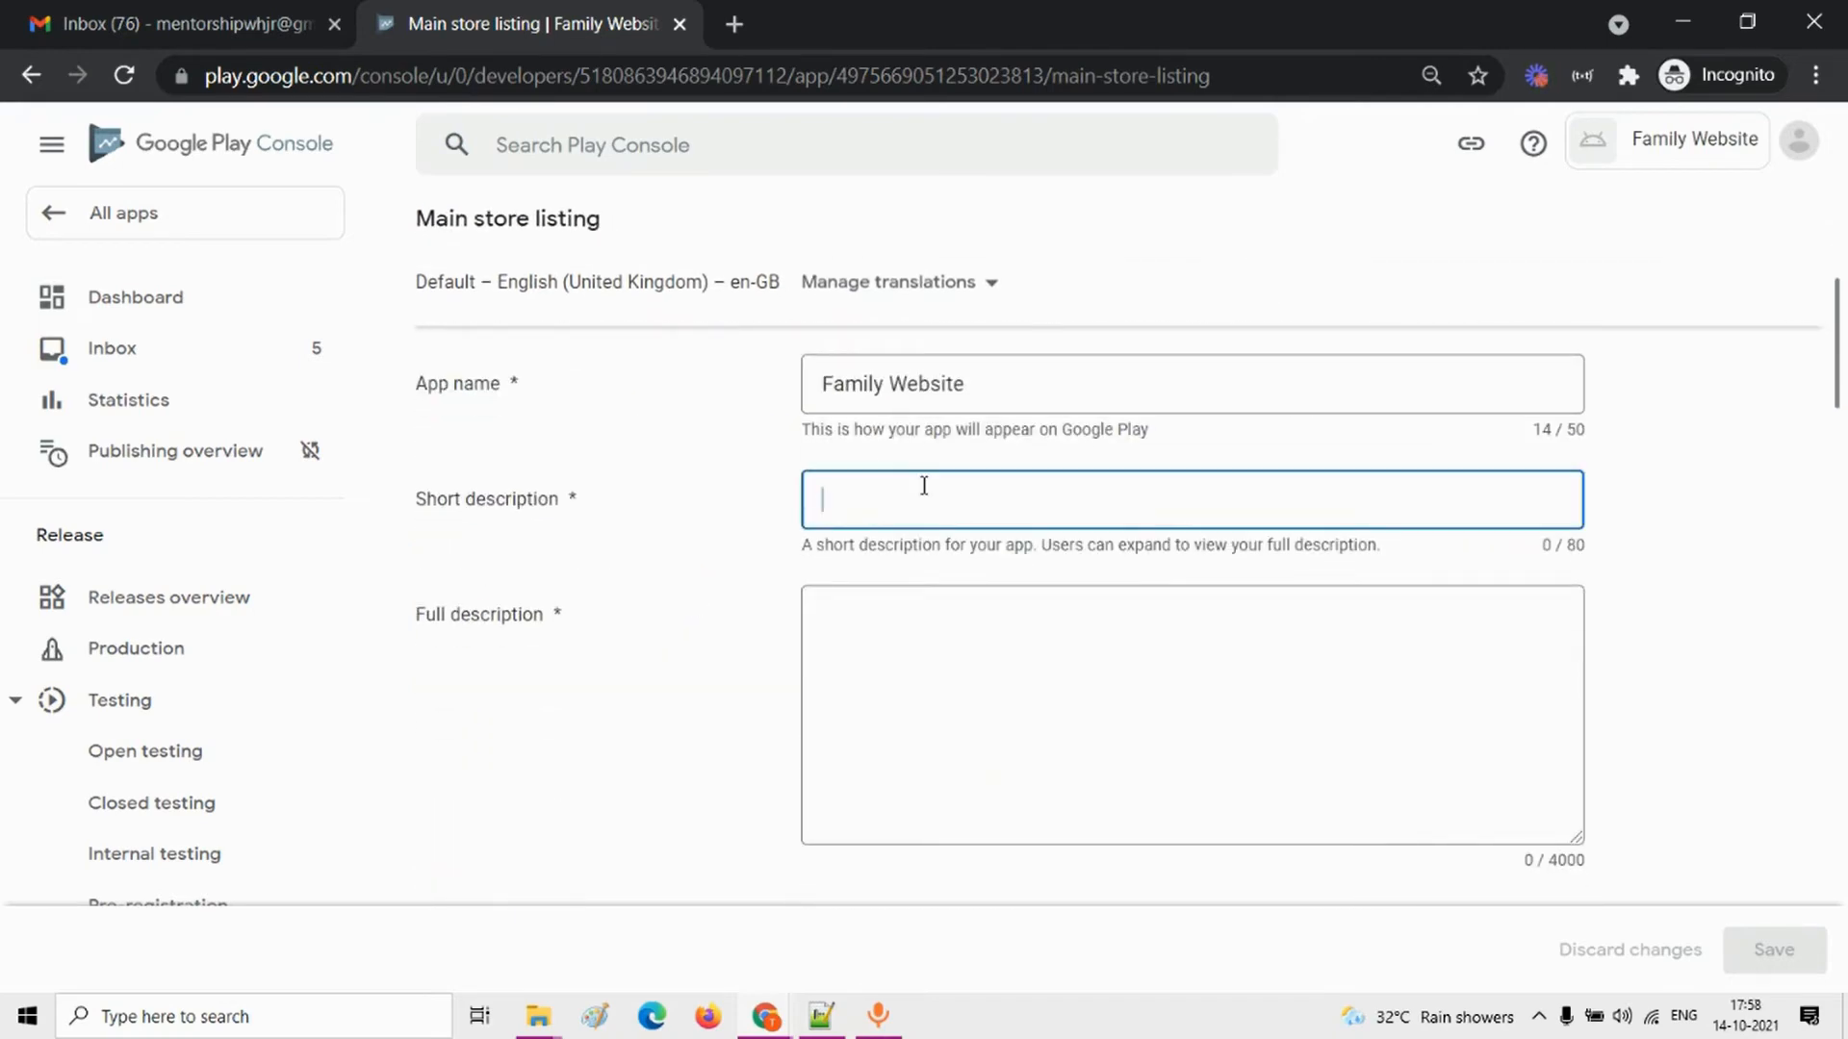
type("The ")
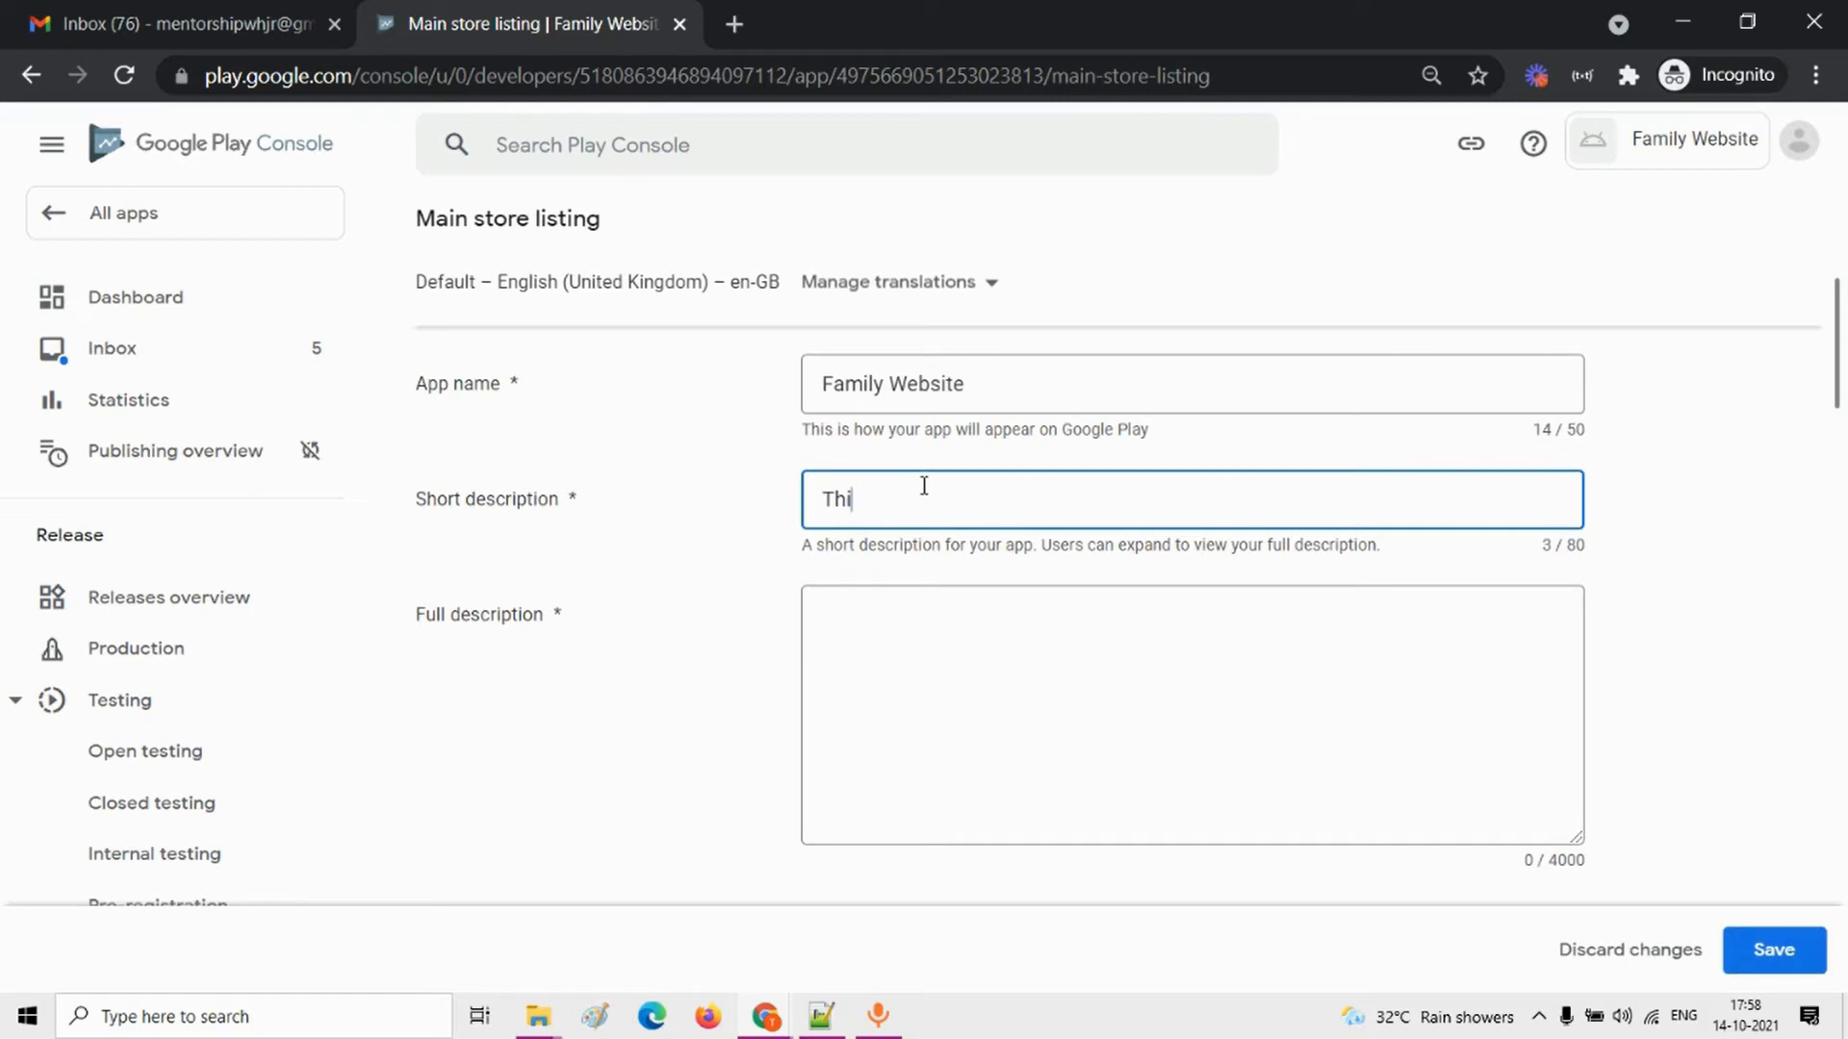
type(" a famil")
type("y weboste")
type("ite")
type("s")
Step: Enter "This is the family website , Show information about my family" as the app's full description
left_click(936, 635)
type("THe")
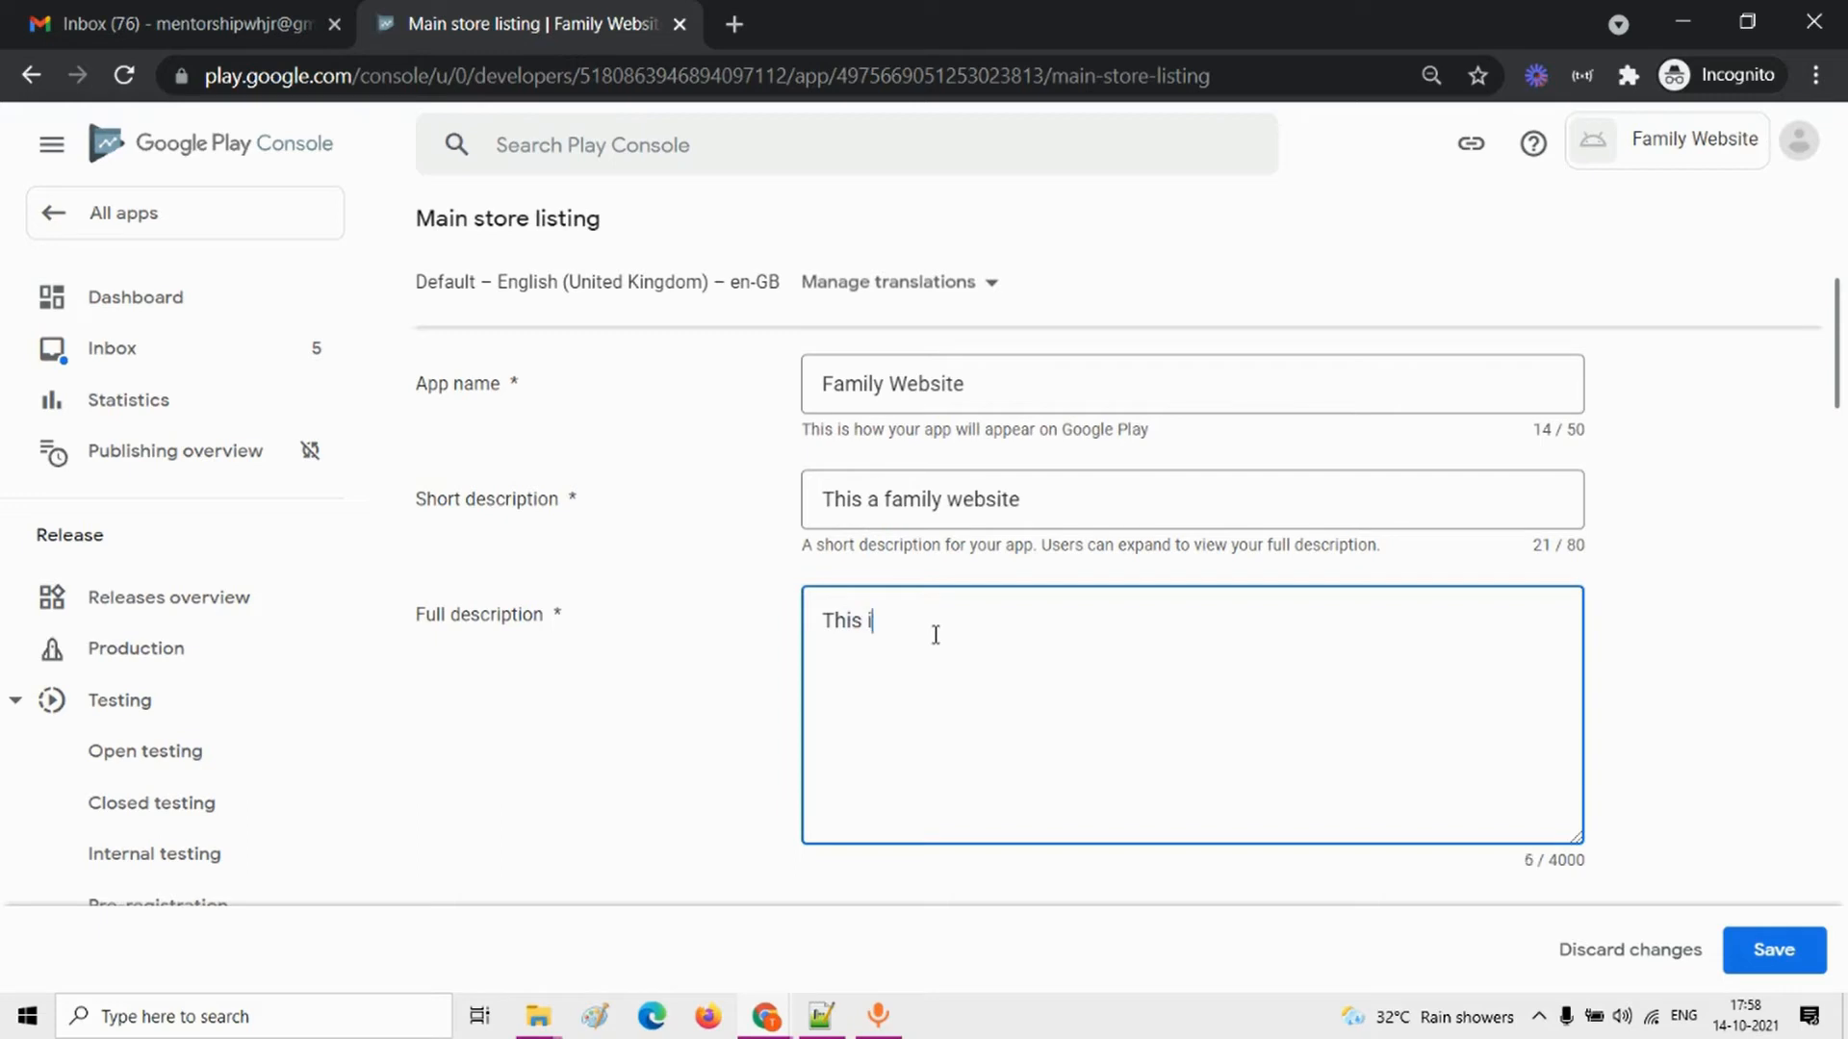
type("s is the family website")
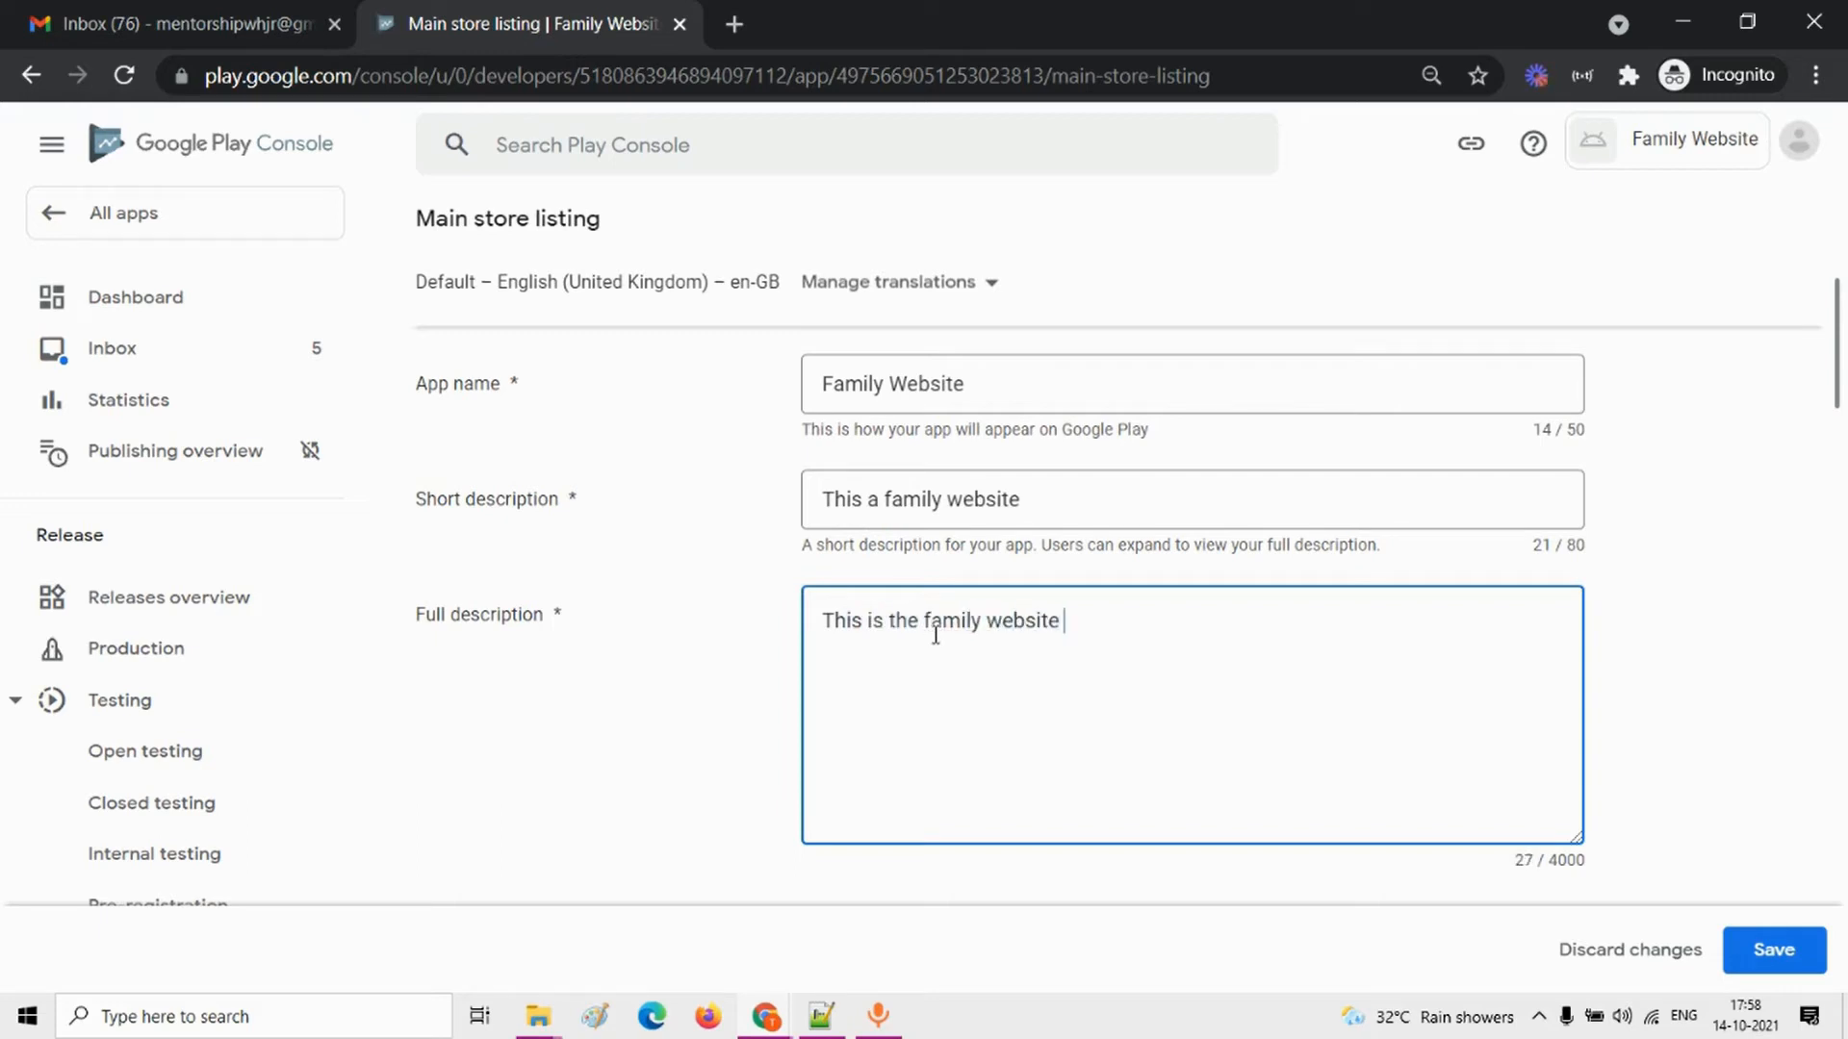
type(" , Show informatios")
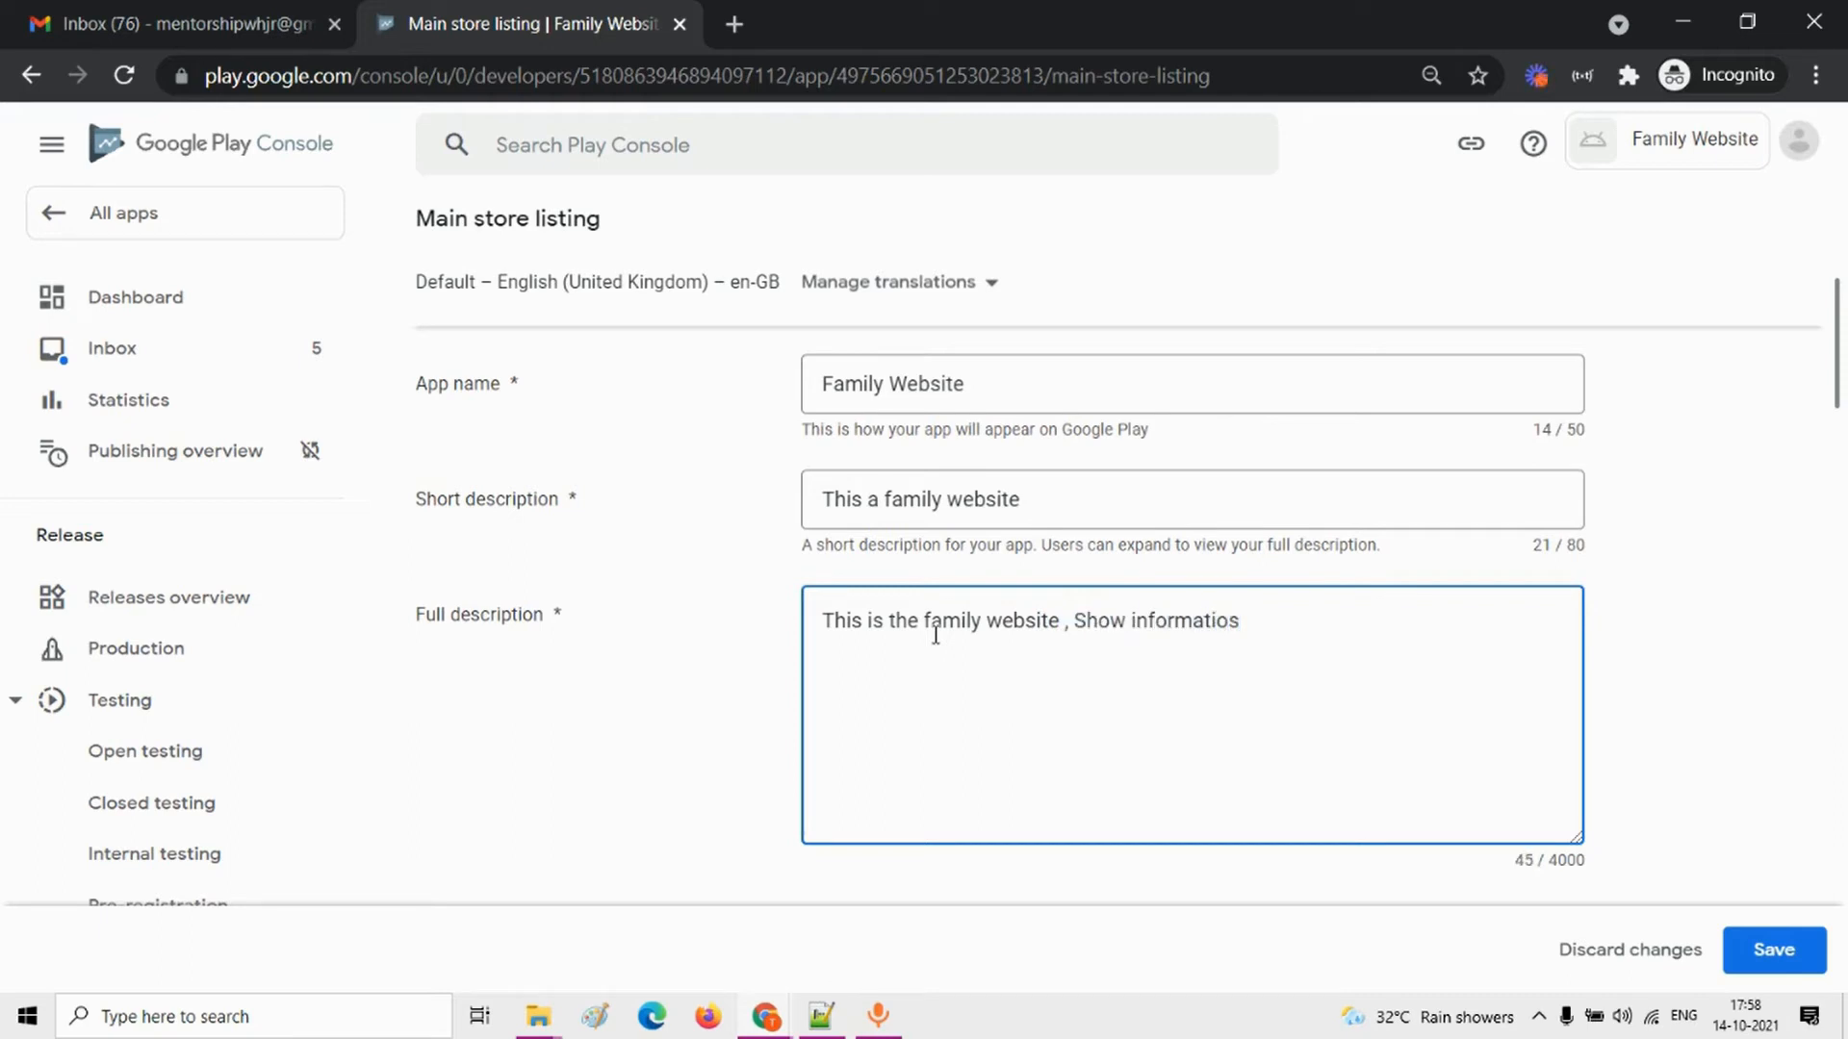
key("BackSpace")
type("n about my famil")
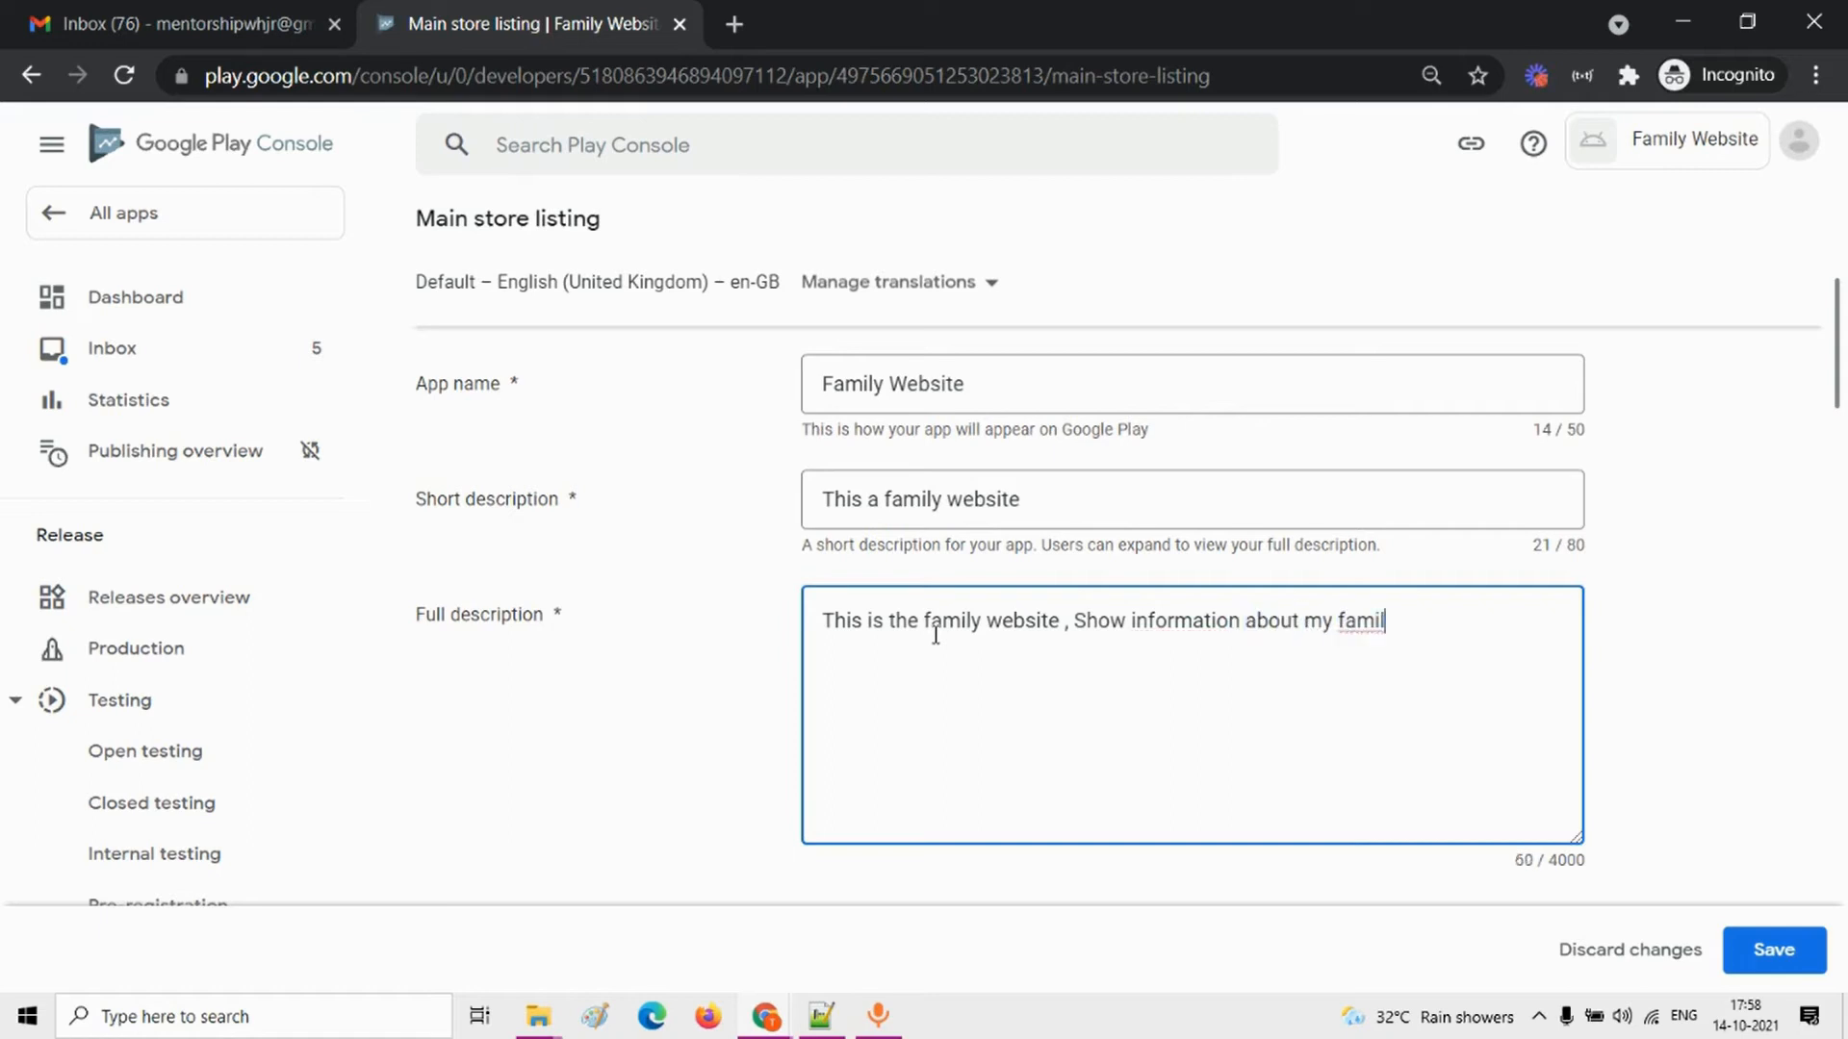
type("y")
Step: Upload the app icon image from the App publish folder inside Downloads > 1410 as the listing's app icon
scroll(935, 635, "down", 7)
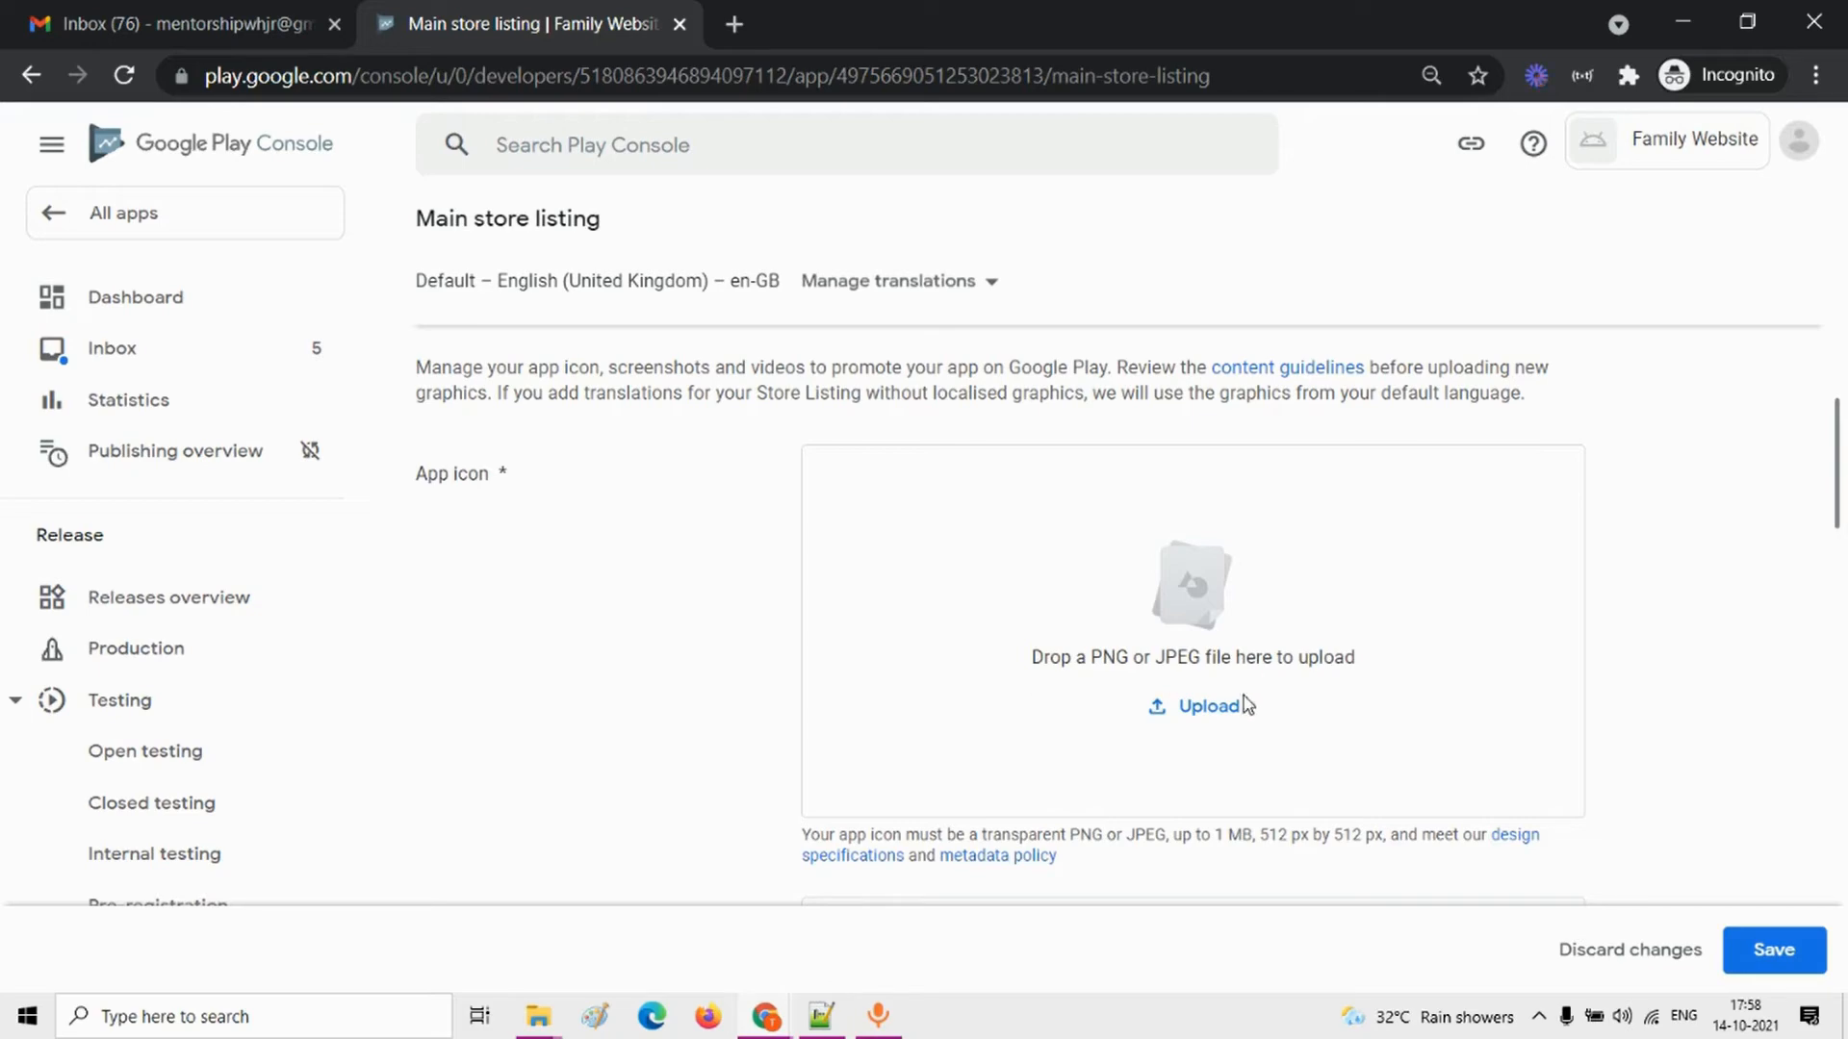
left_click(1210, 712)
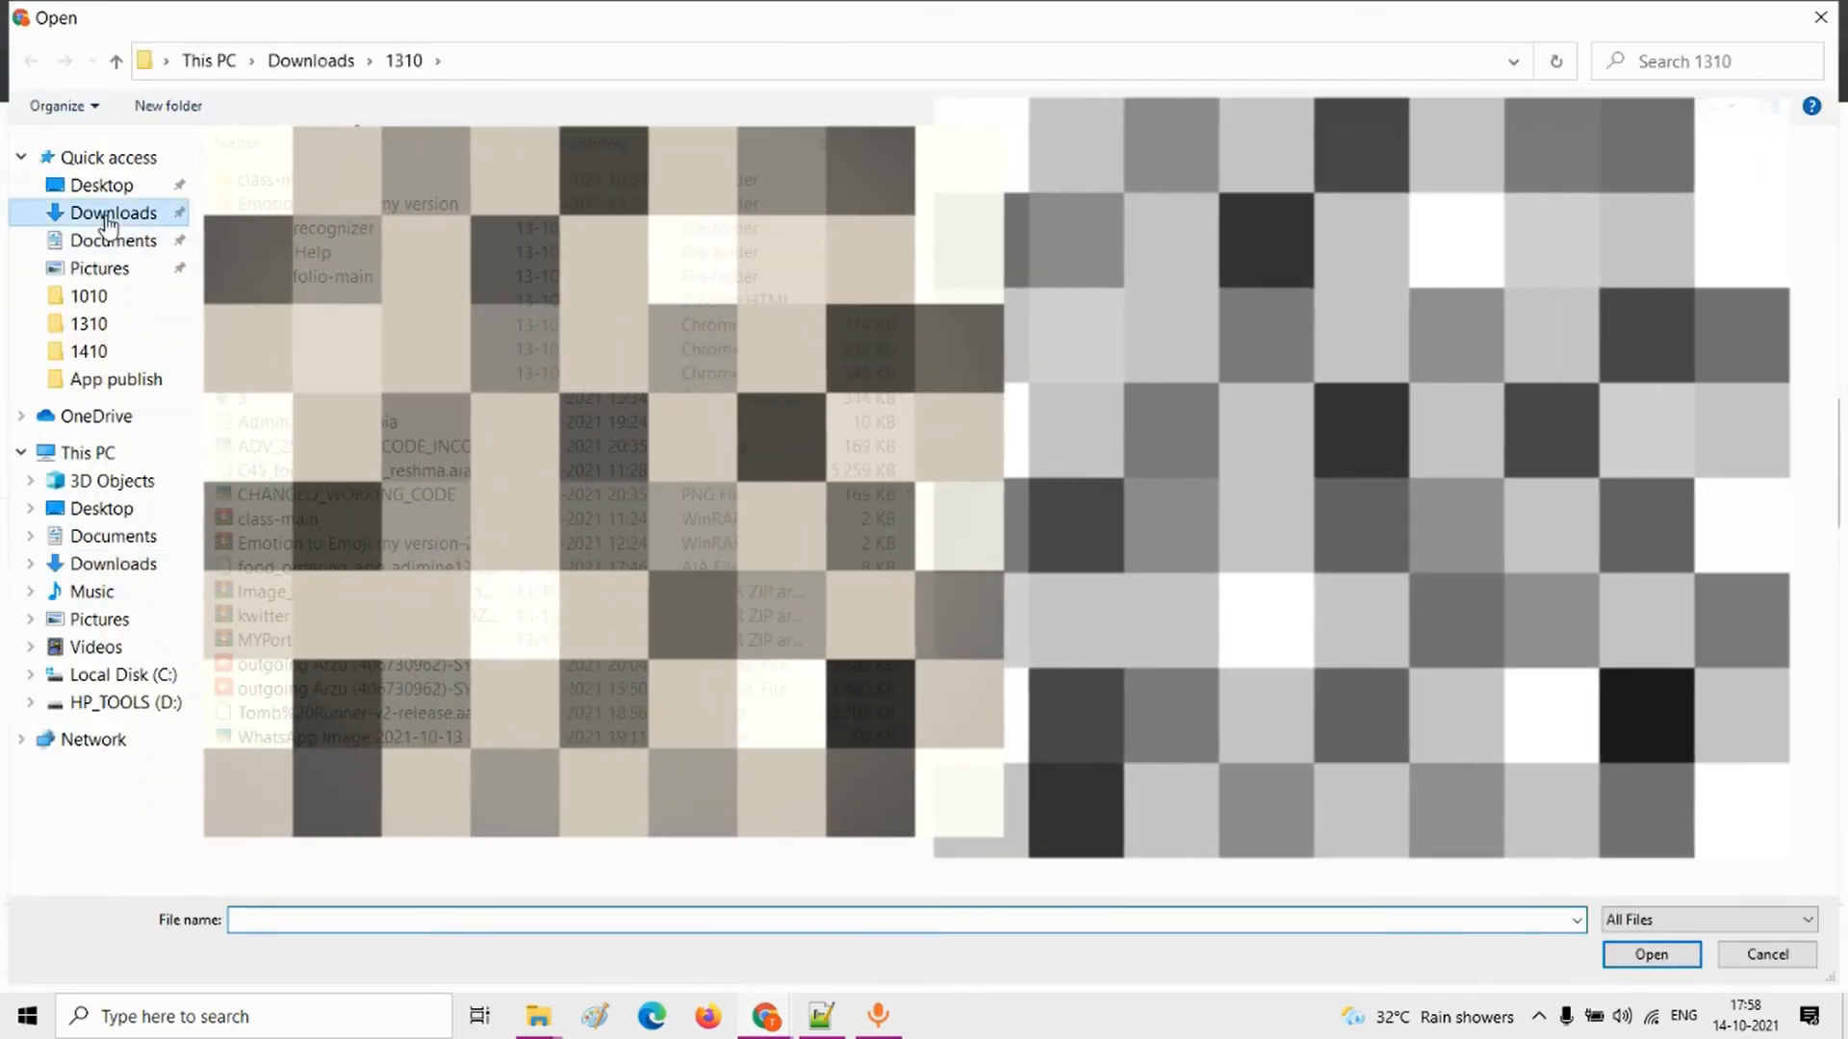
left_click(107, 213)
double_click(366, 229)
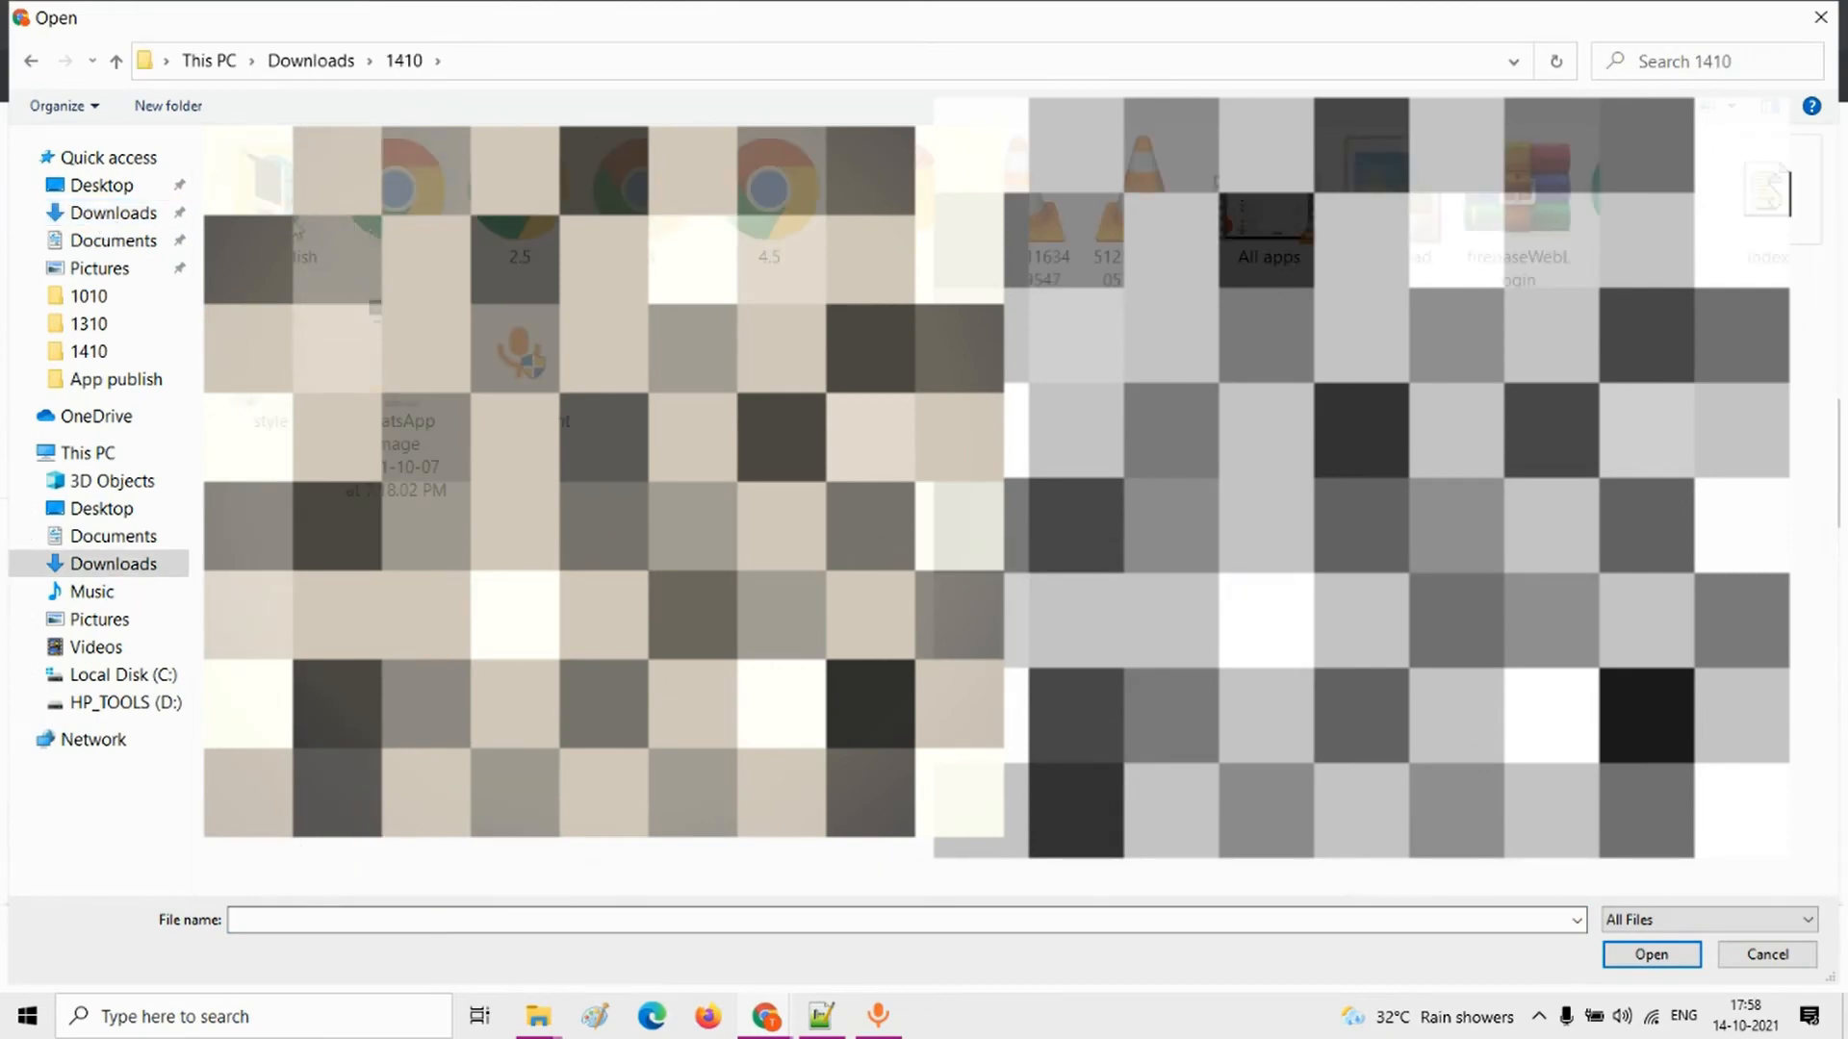
double_click(292, 229)
double_click(292, 229)
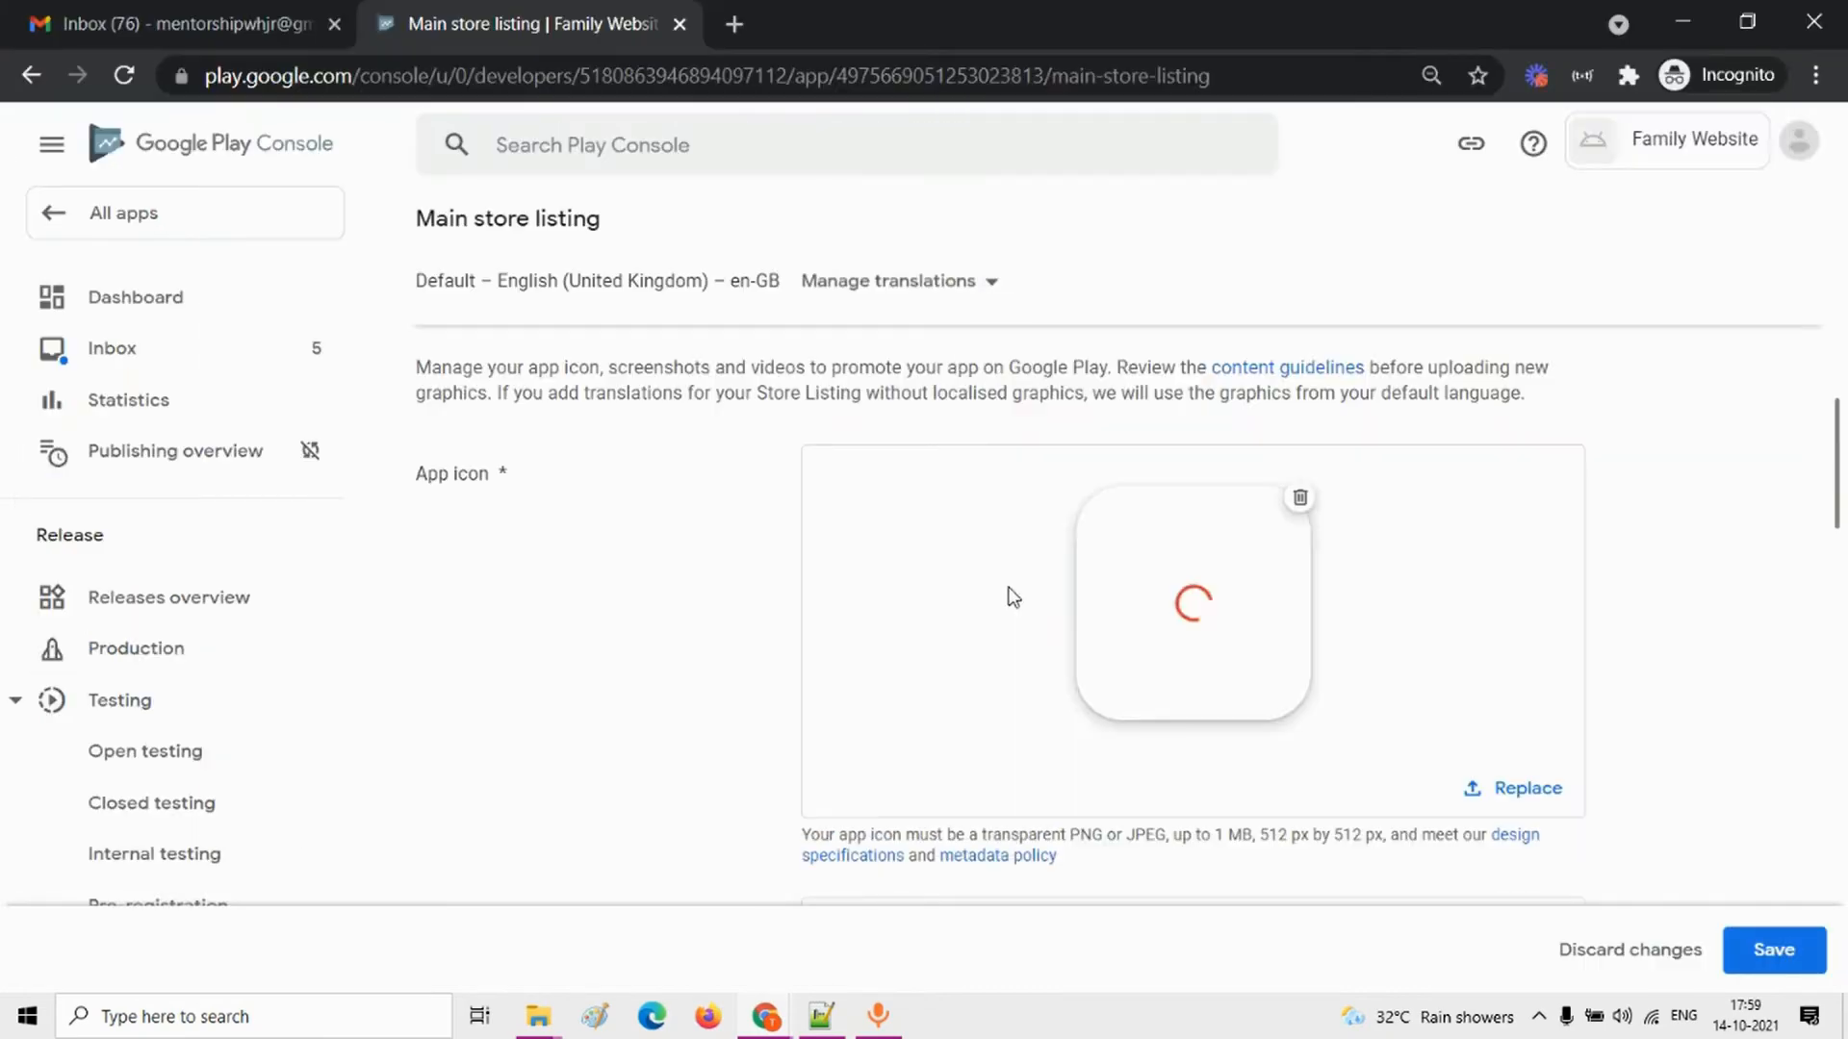
Step: Check the uploaded app icon and examine the required pixel sizes for the app icon and the feature graphic
scroll(1208, 628, "down", 4)
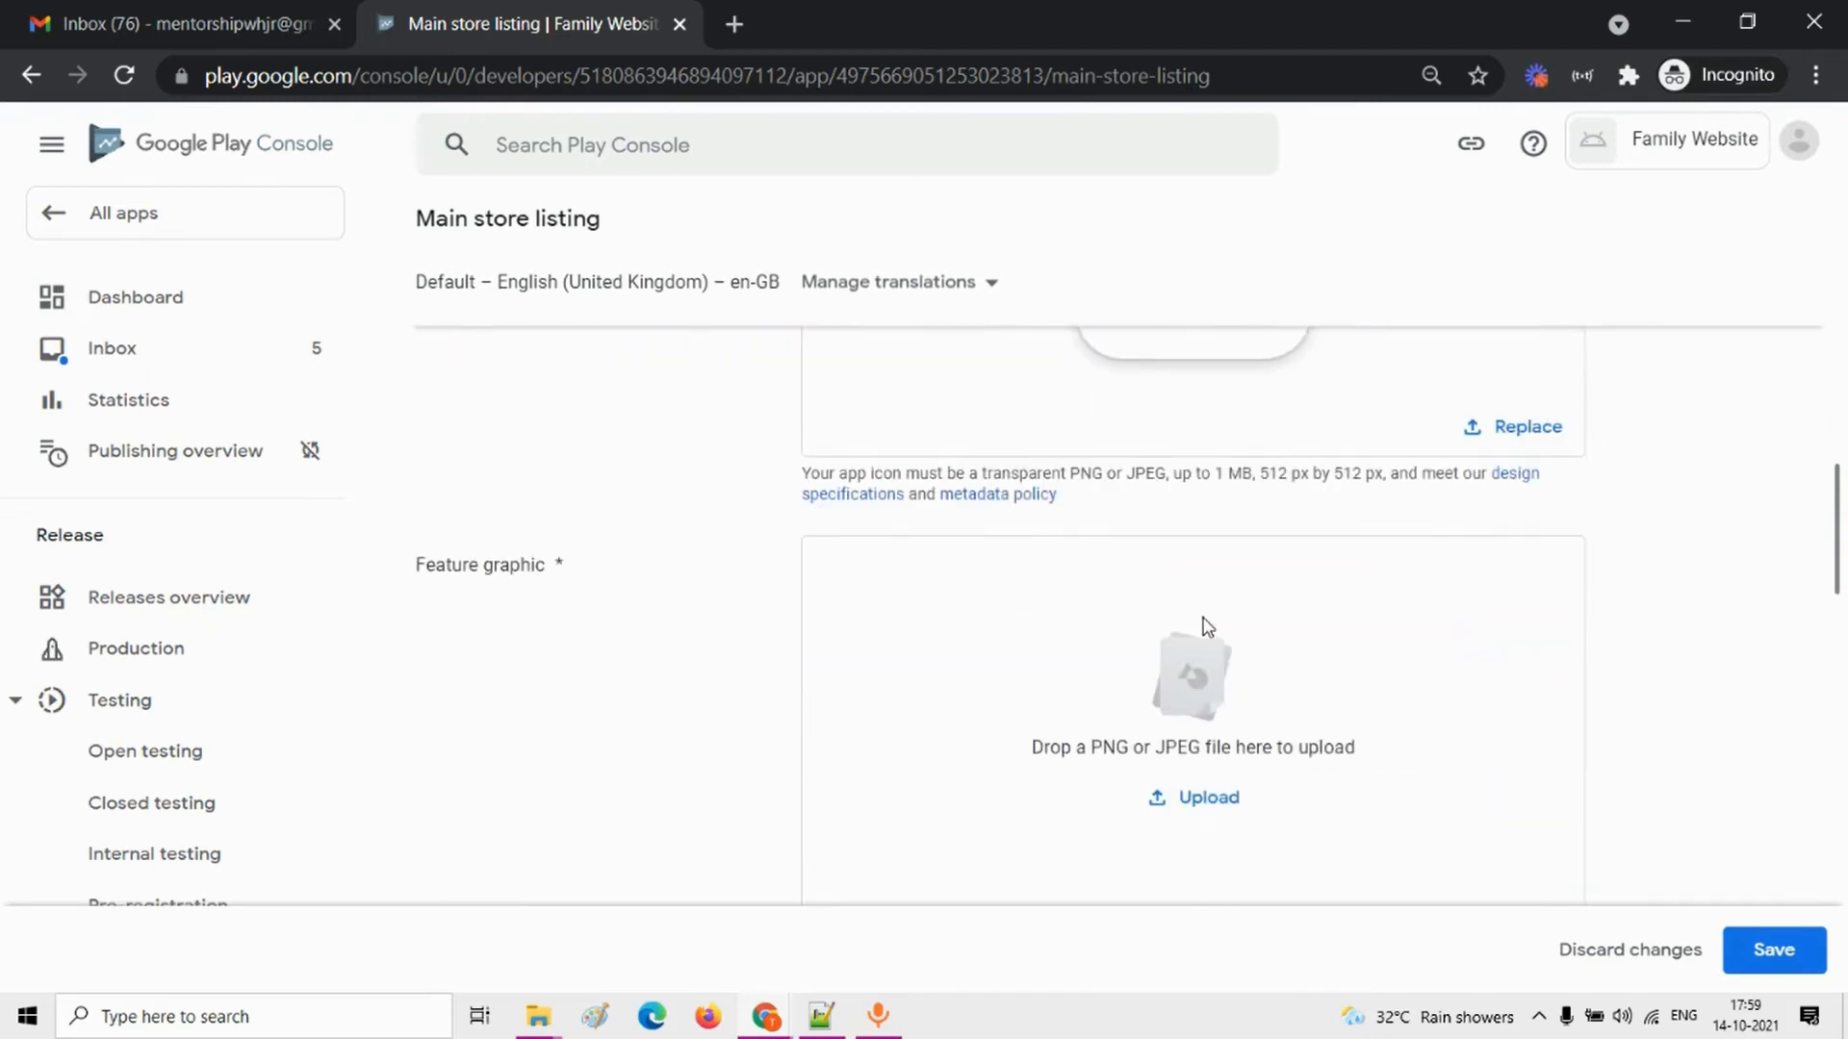
scroll(1204, 626, "up", 3)
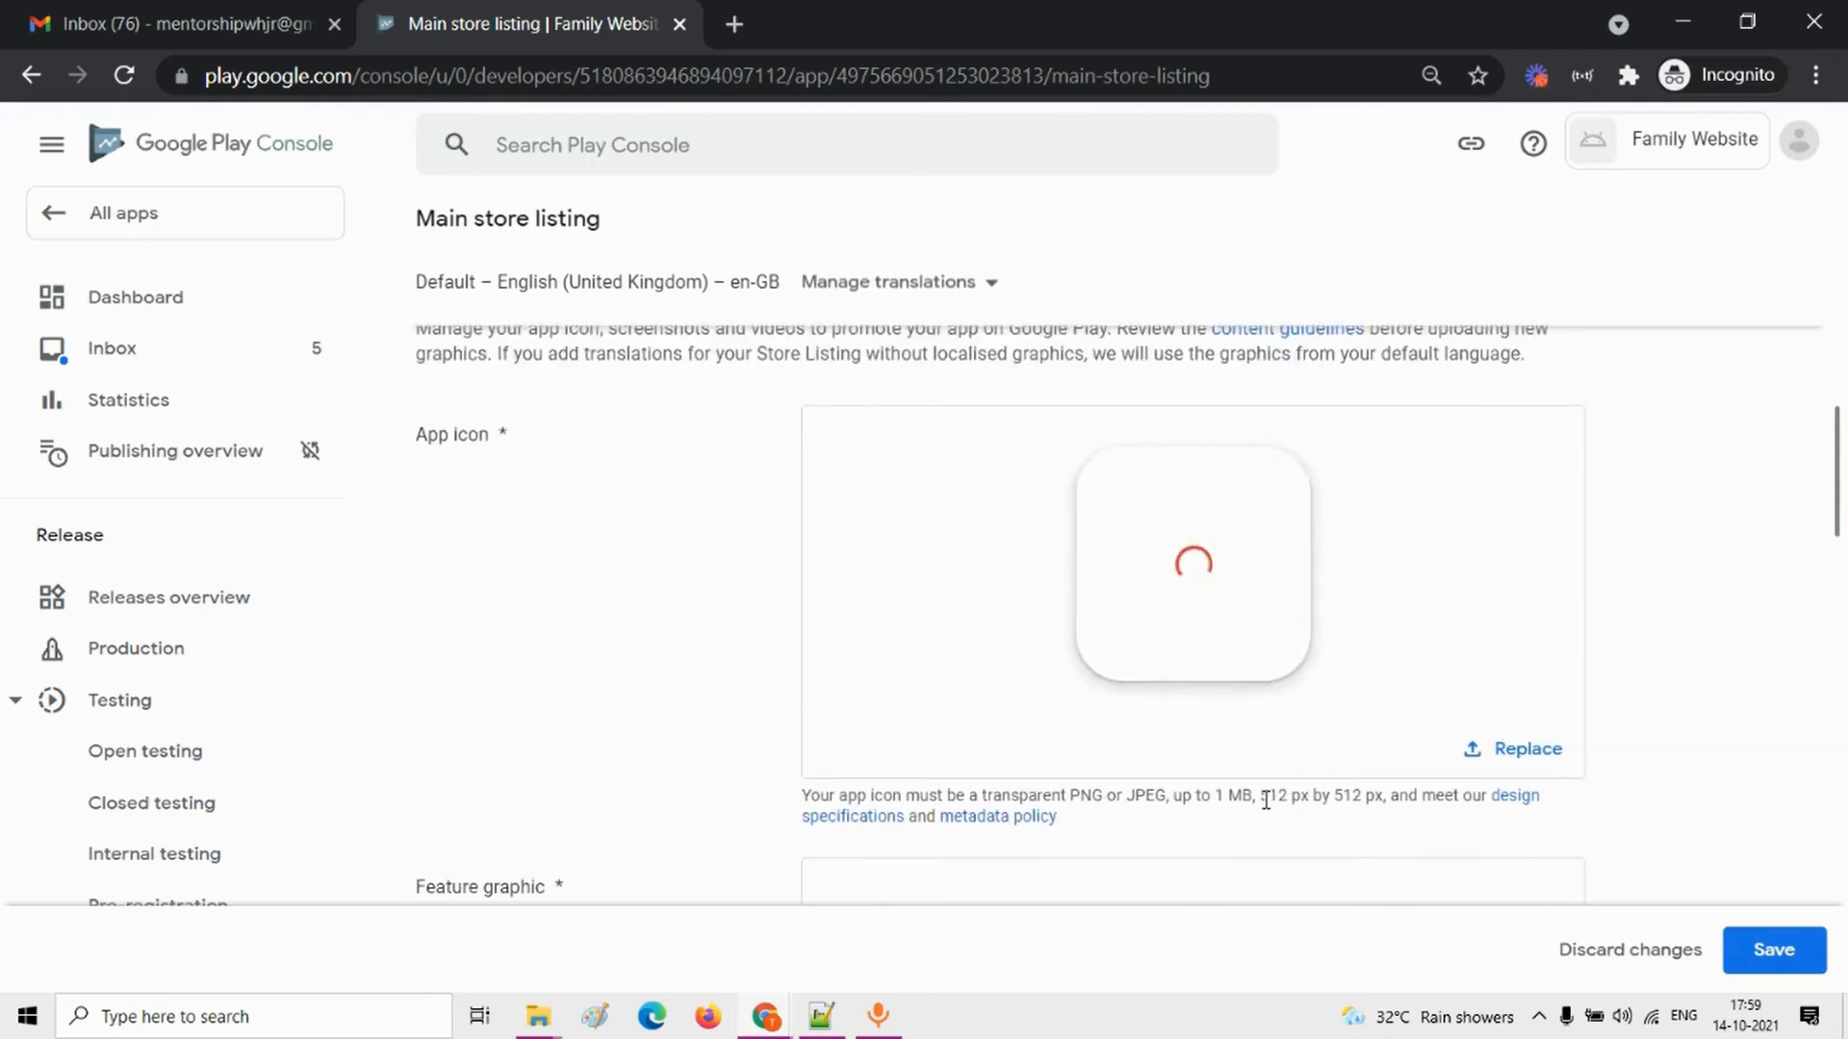
left_click_drag(1261, 795, 1364, 795)
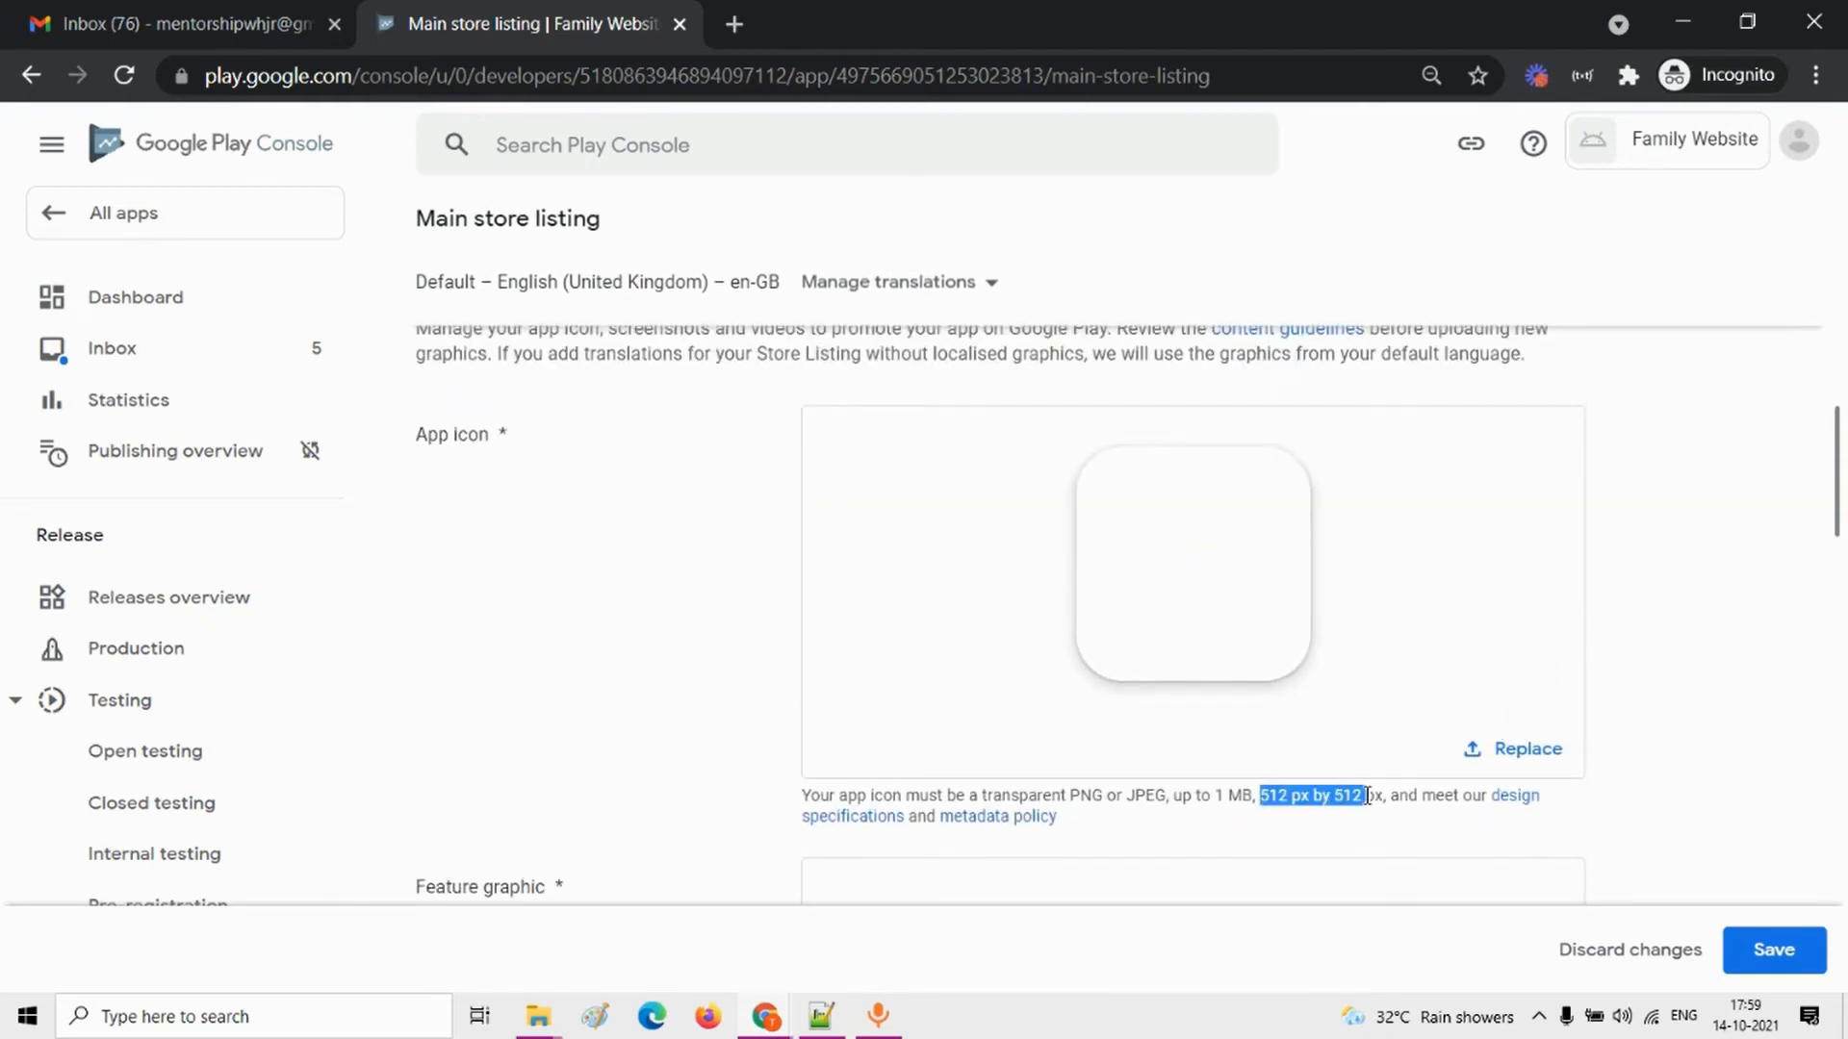
scroll(1365, 805, "down", 2)
scroll(1366, 804, "up", 1)
scroll(1370, 803, "down", 3)
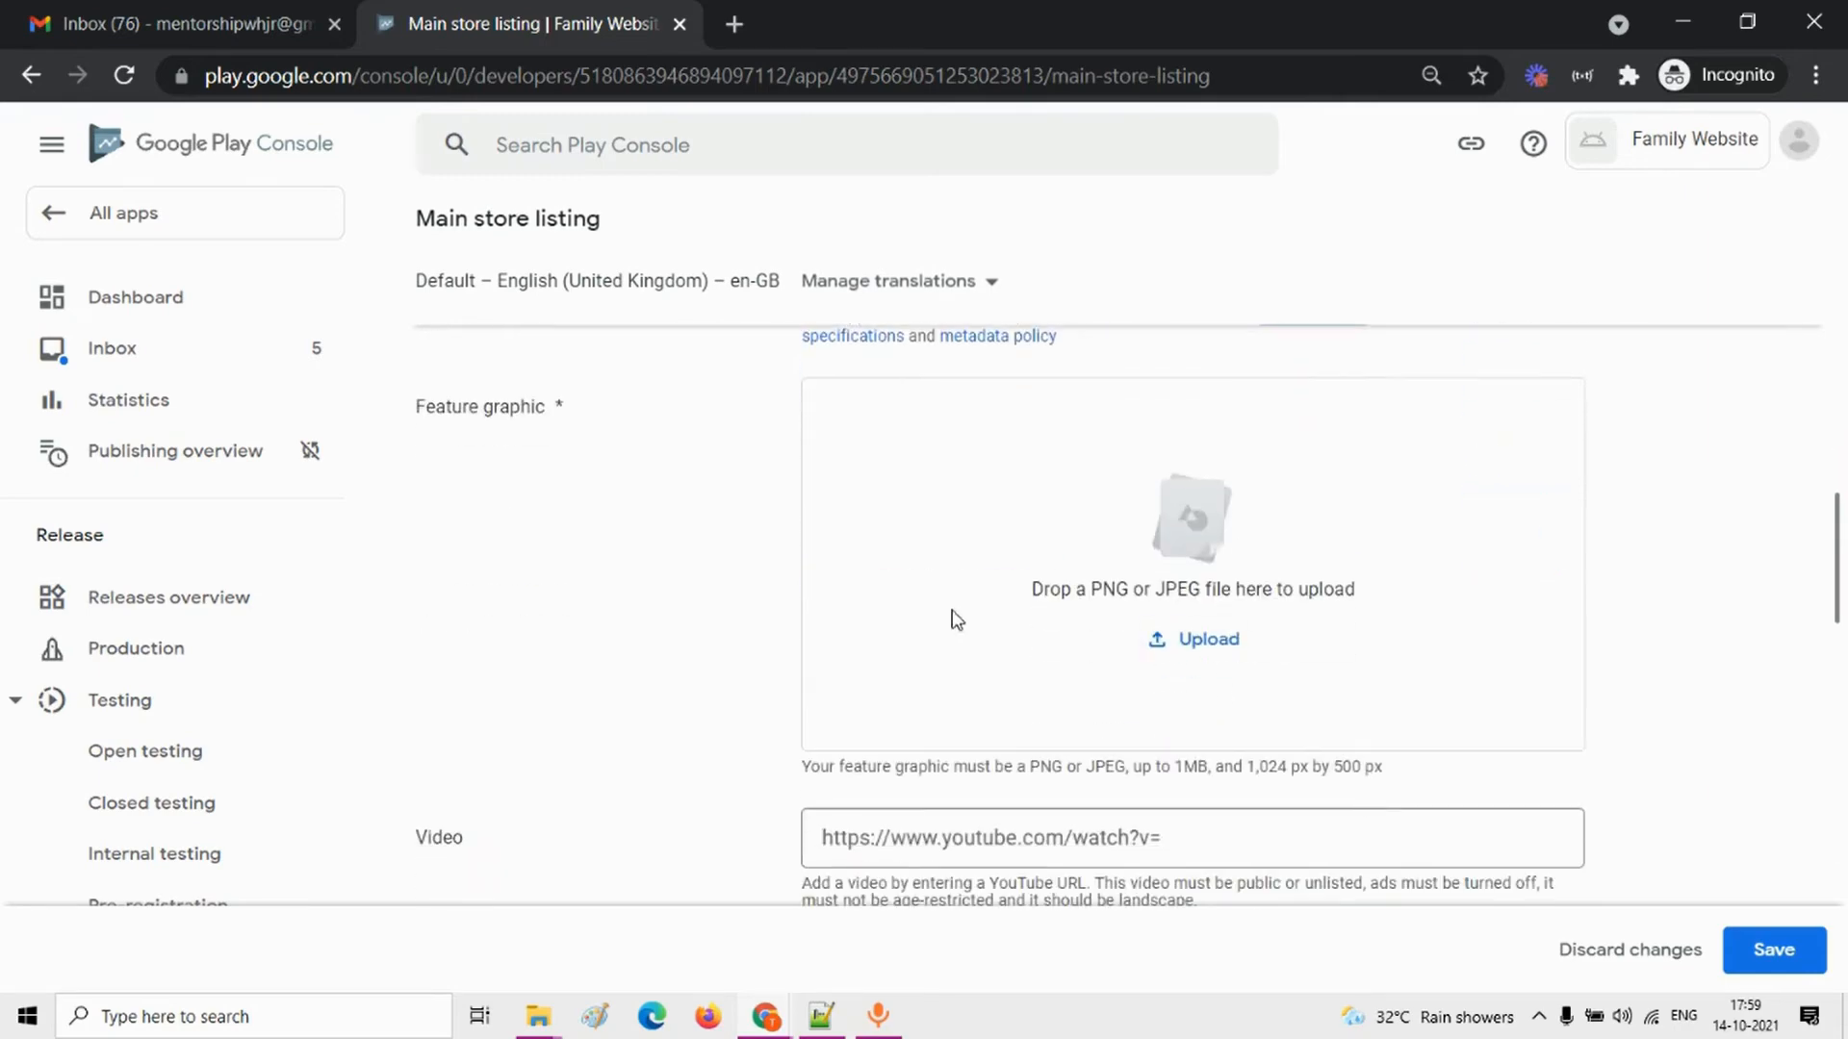
scroll(1075, 671, "up", 1)
scroll(1072, 668, "down", 1)
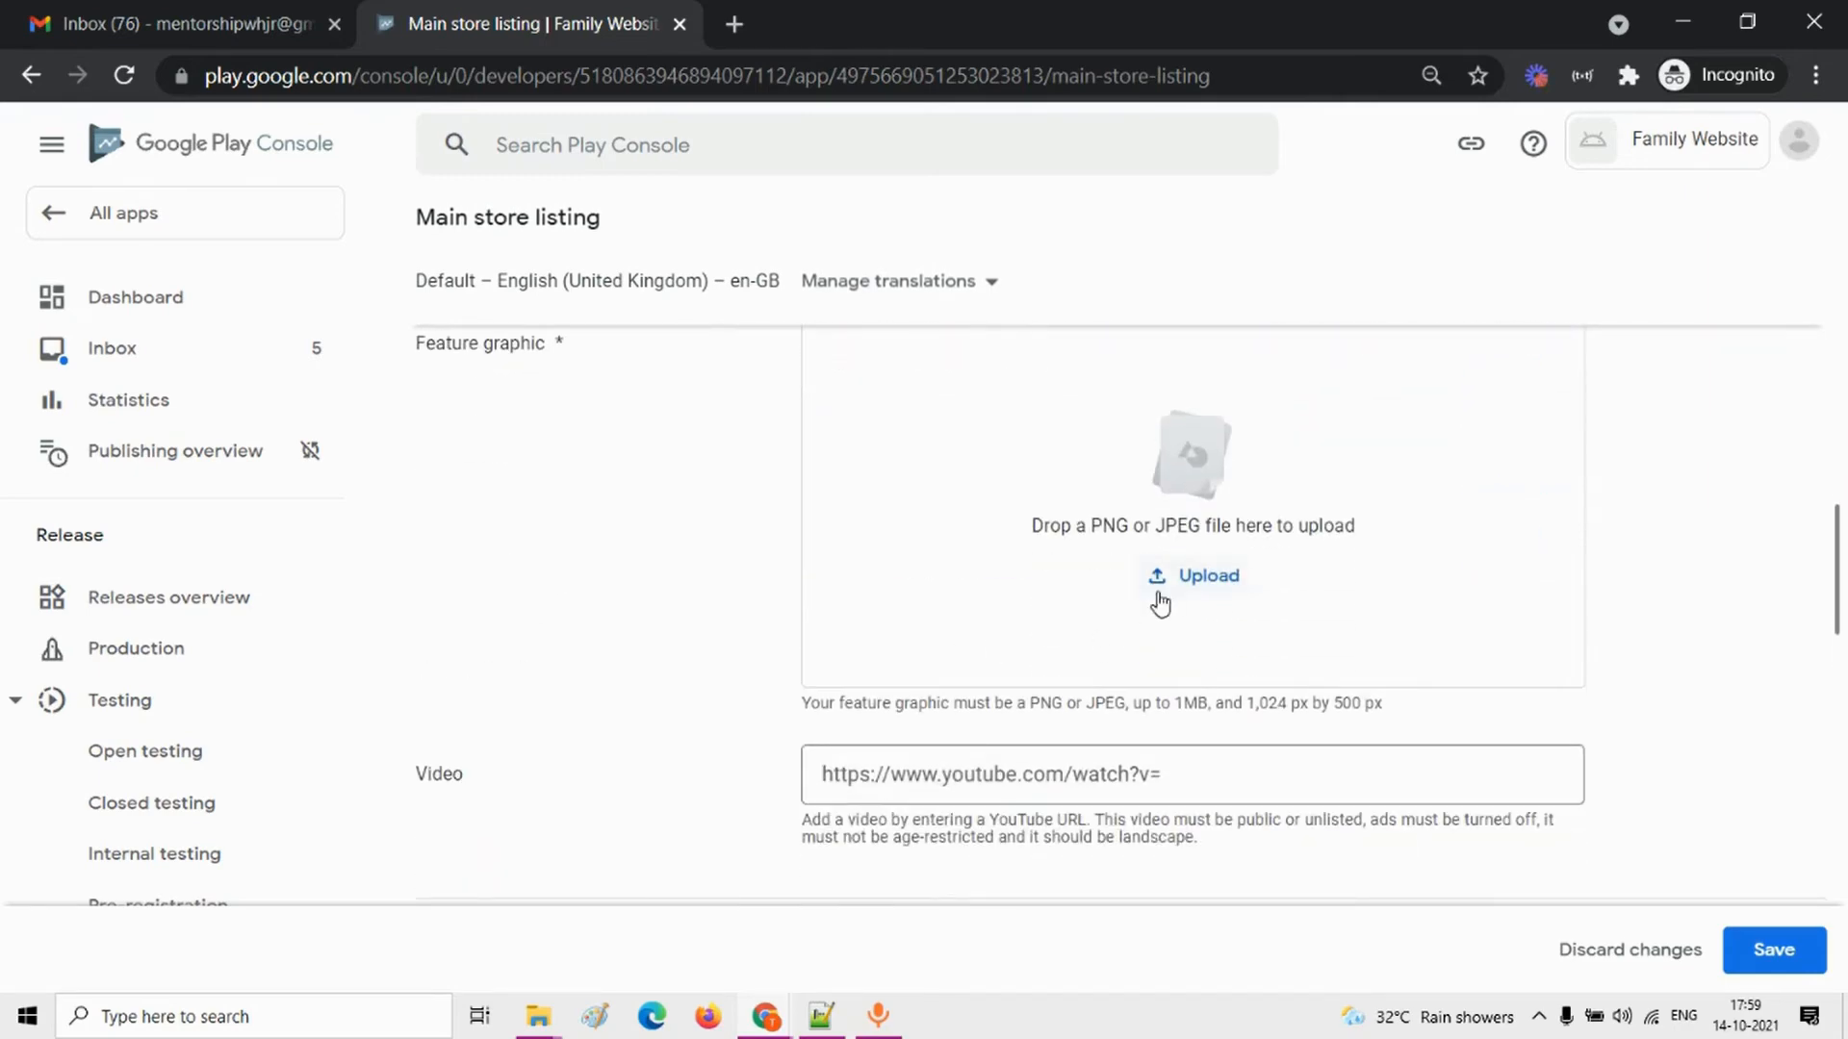
scroll(1160, 602, "up", 2)
scroll(1162, 601, "down", 2)
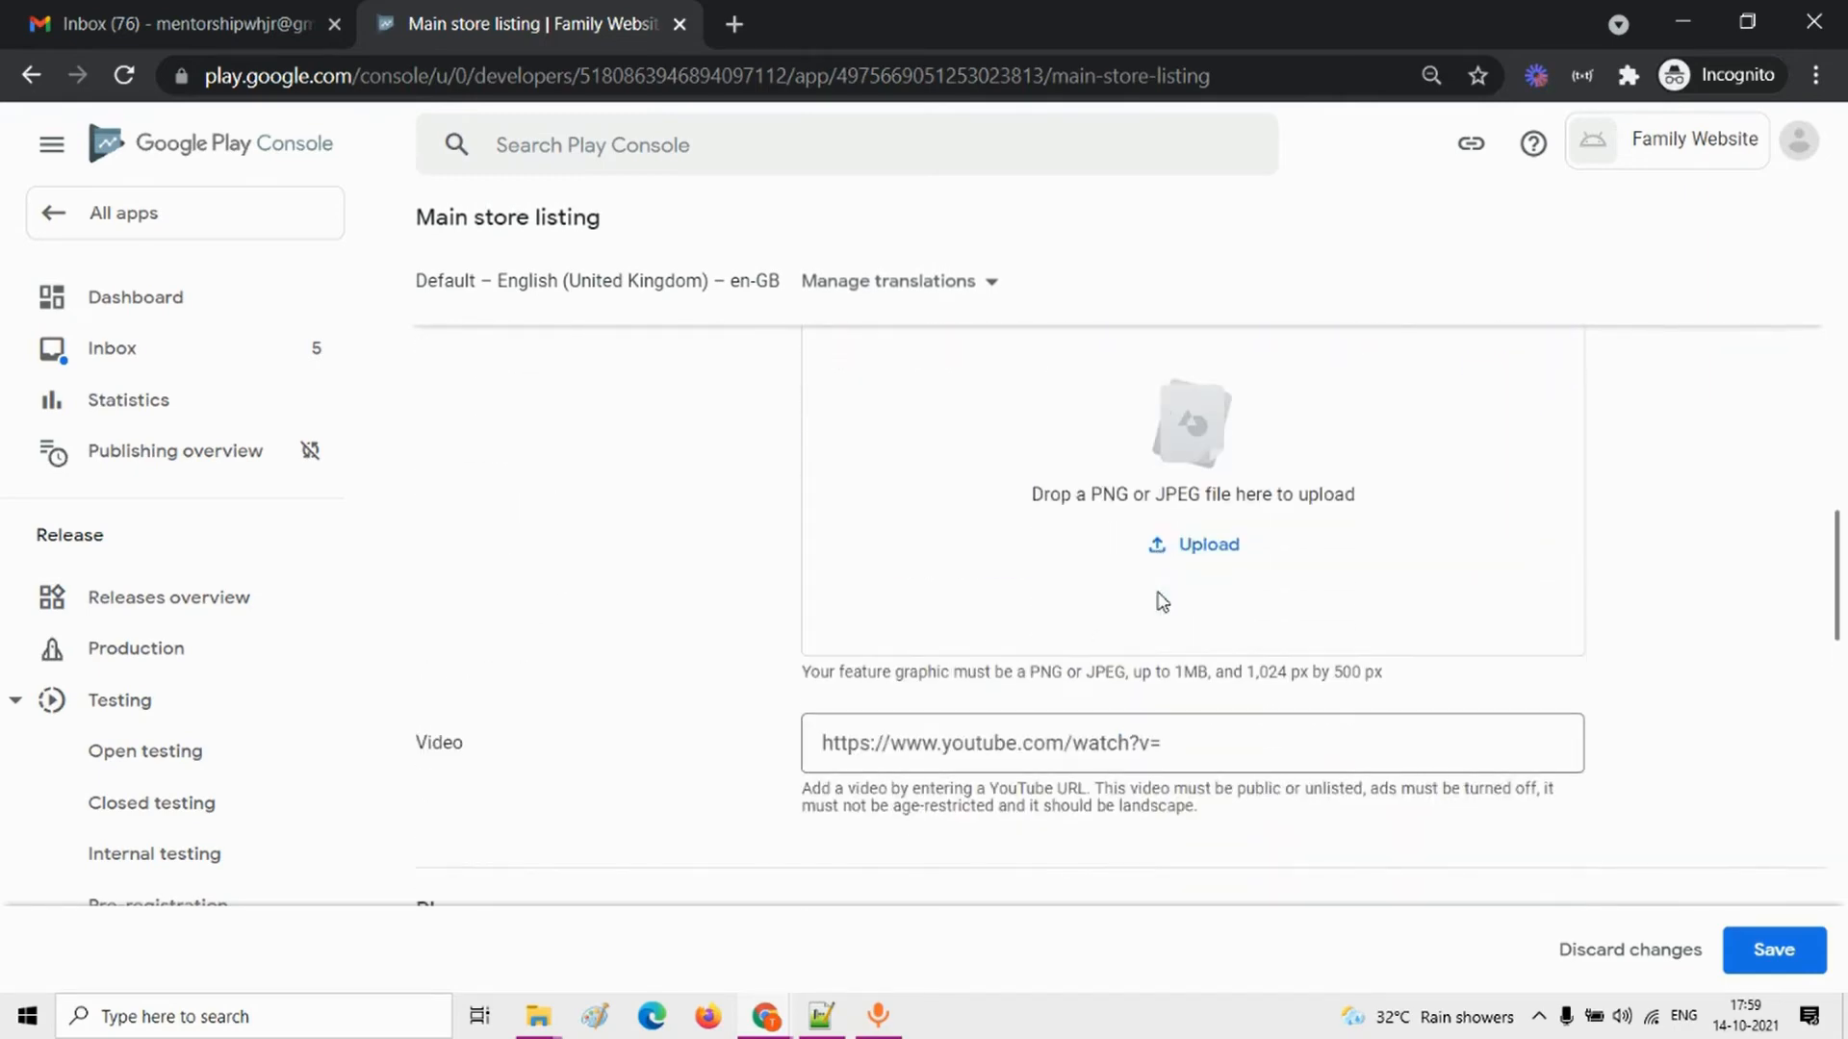
left_click_drag(1251, 674, 1343, 674)
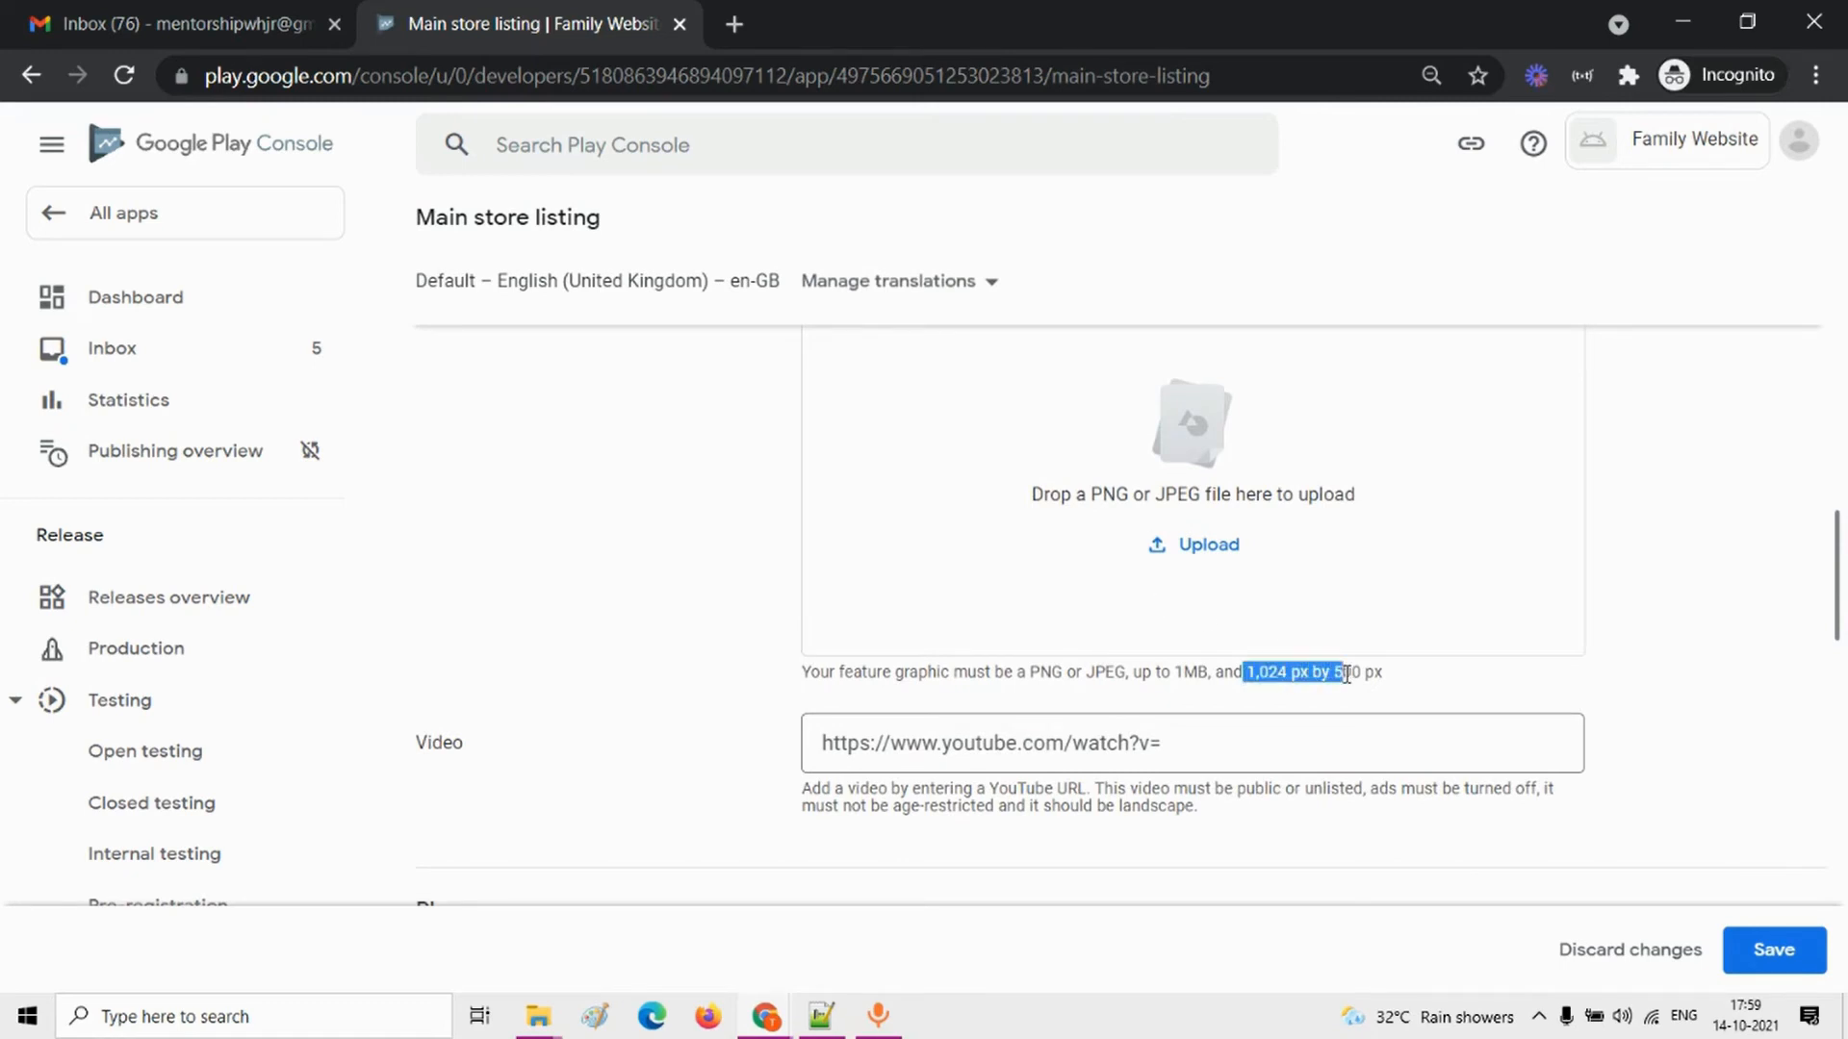
scroll(1344, 671, "down", 1)
scroll(1347, 678, "up", 2)
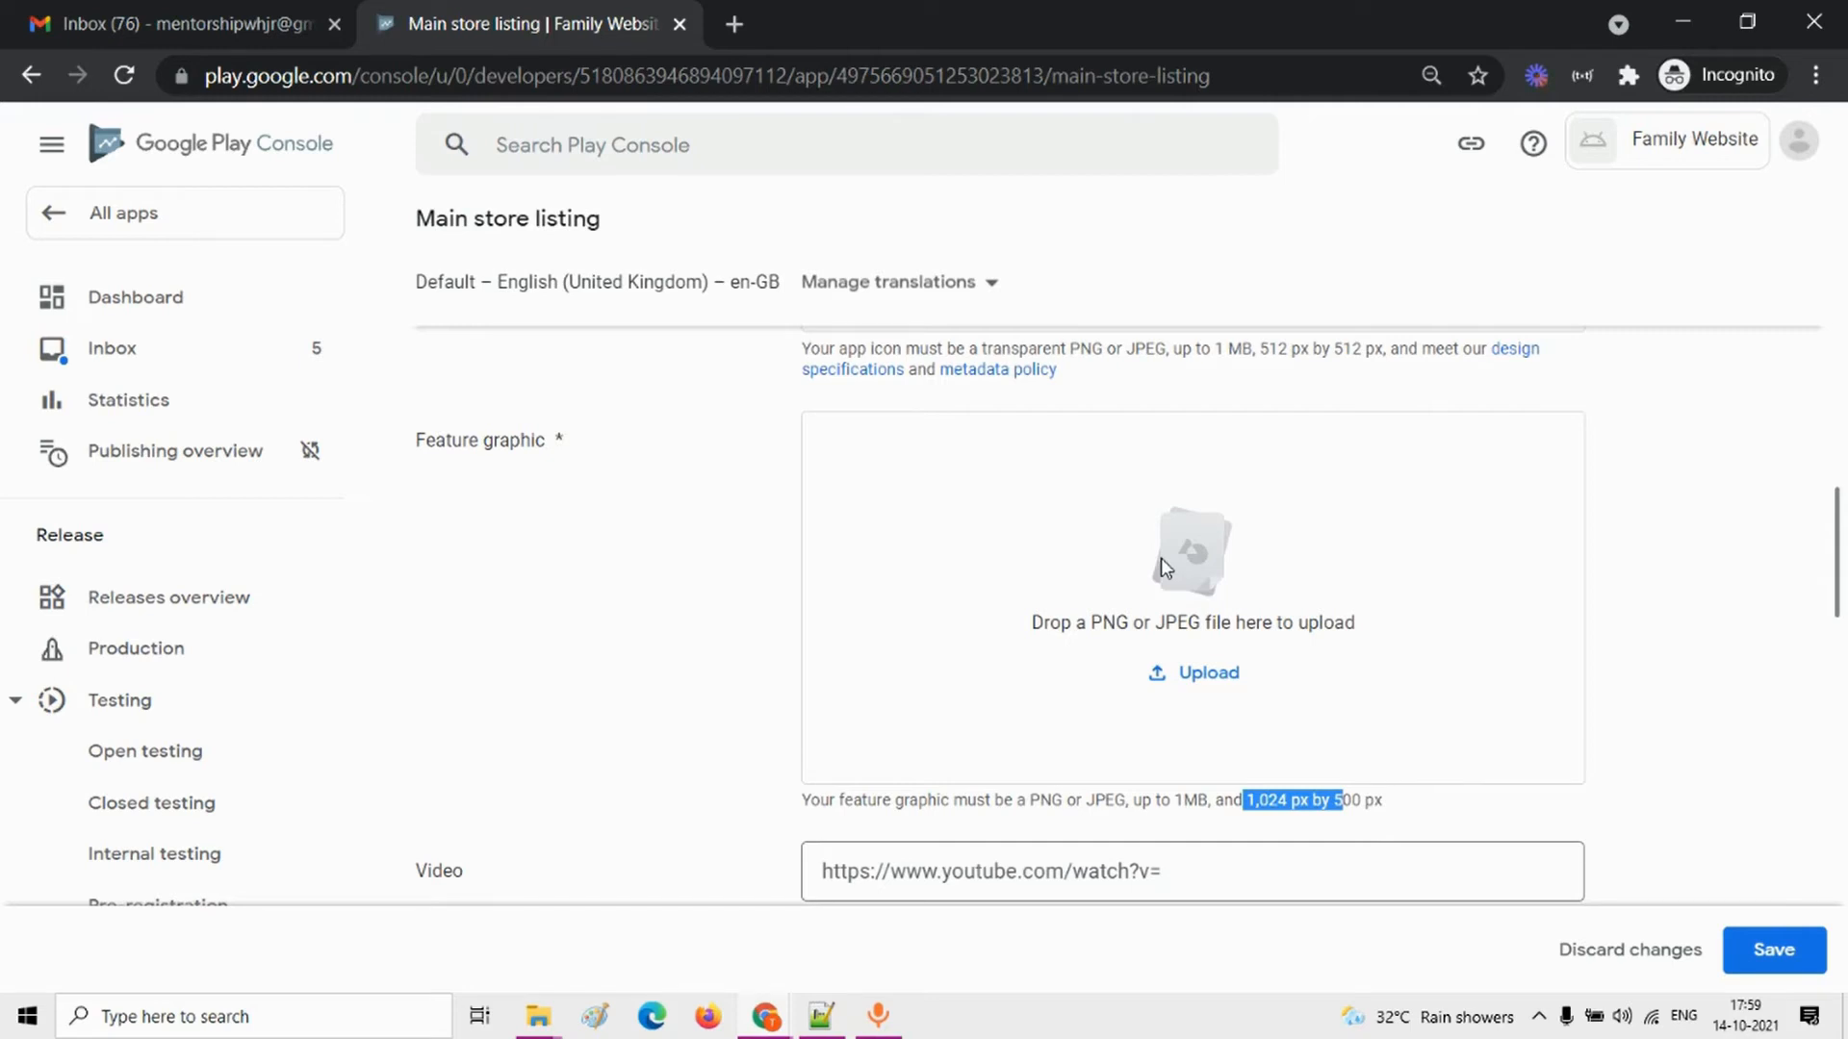
scroll(1182, 657, "up", 4)
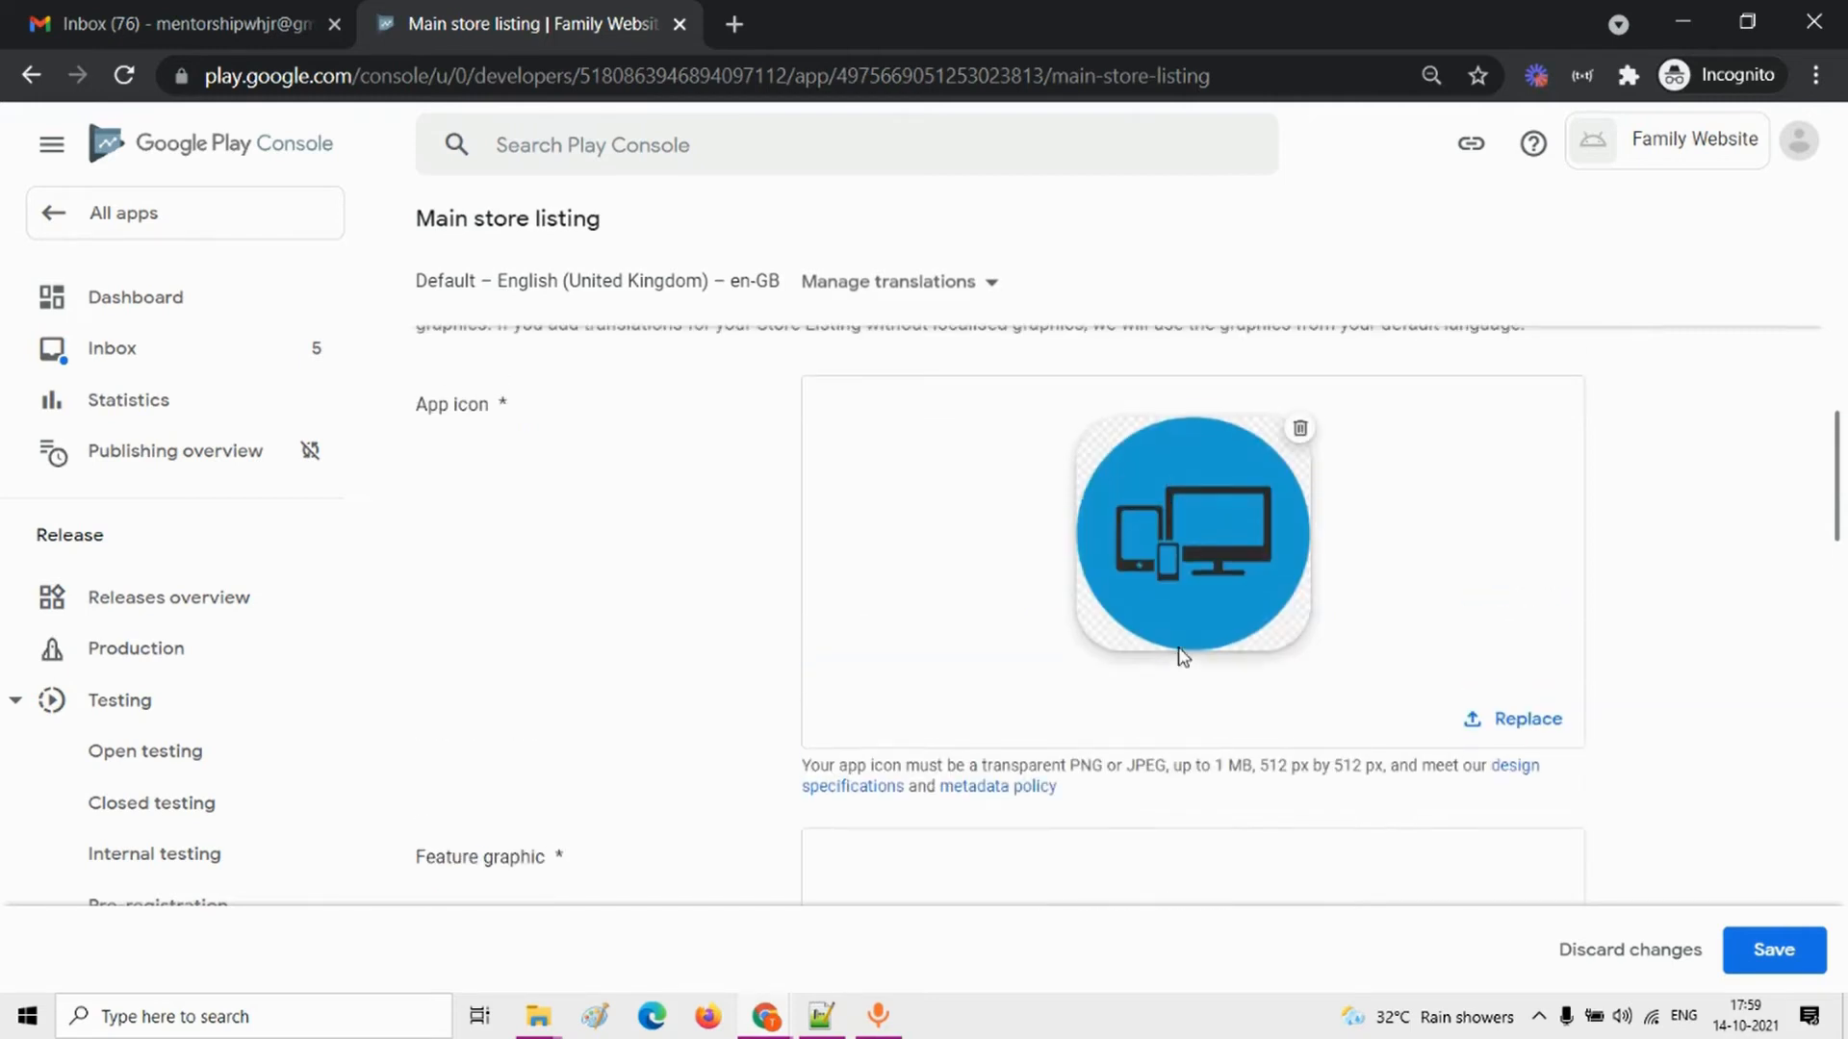
scroll(1143, 486, "down", 5)
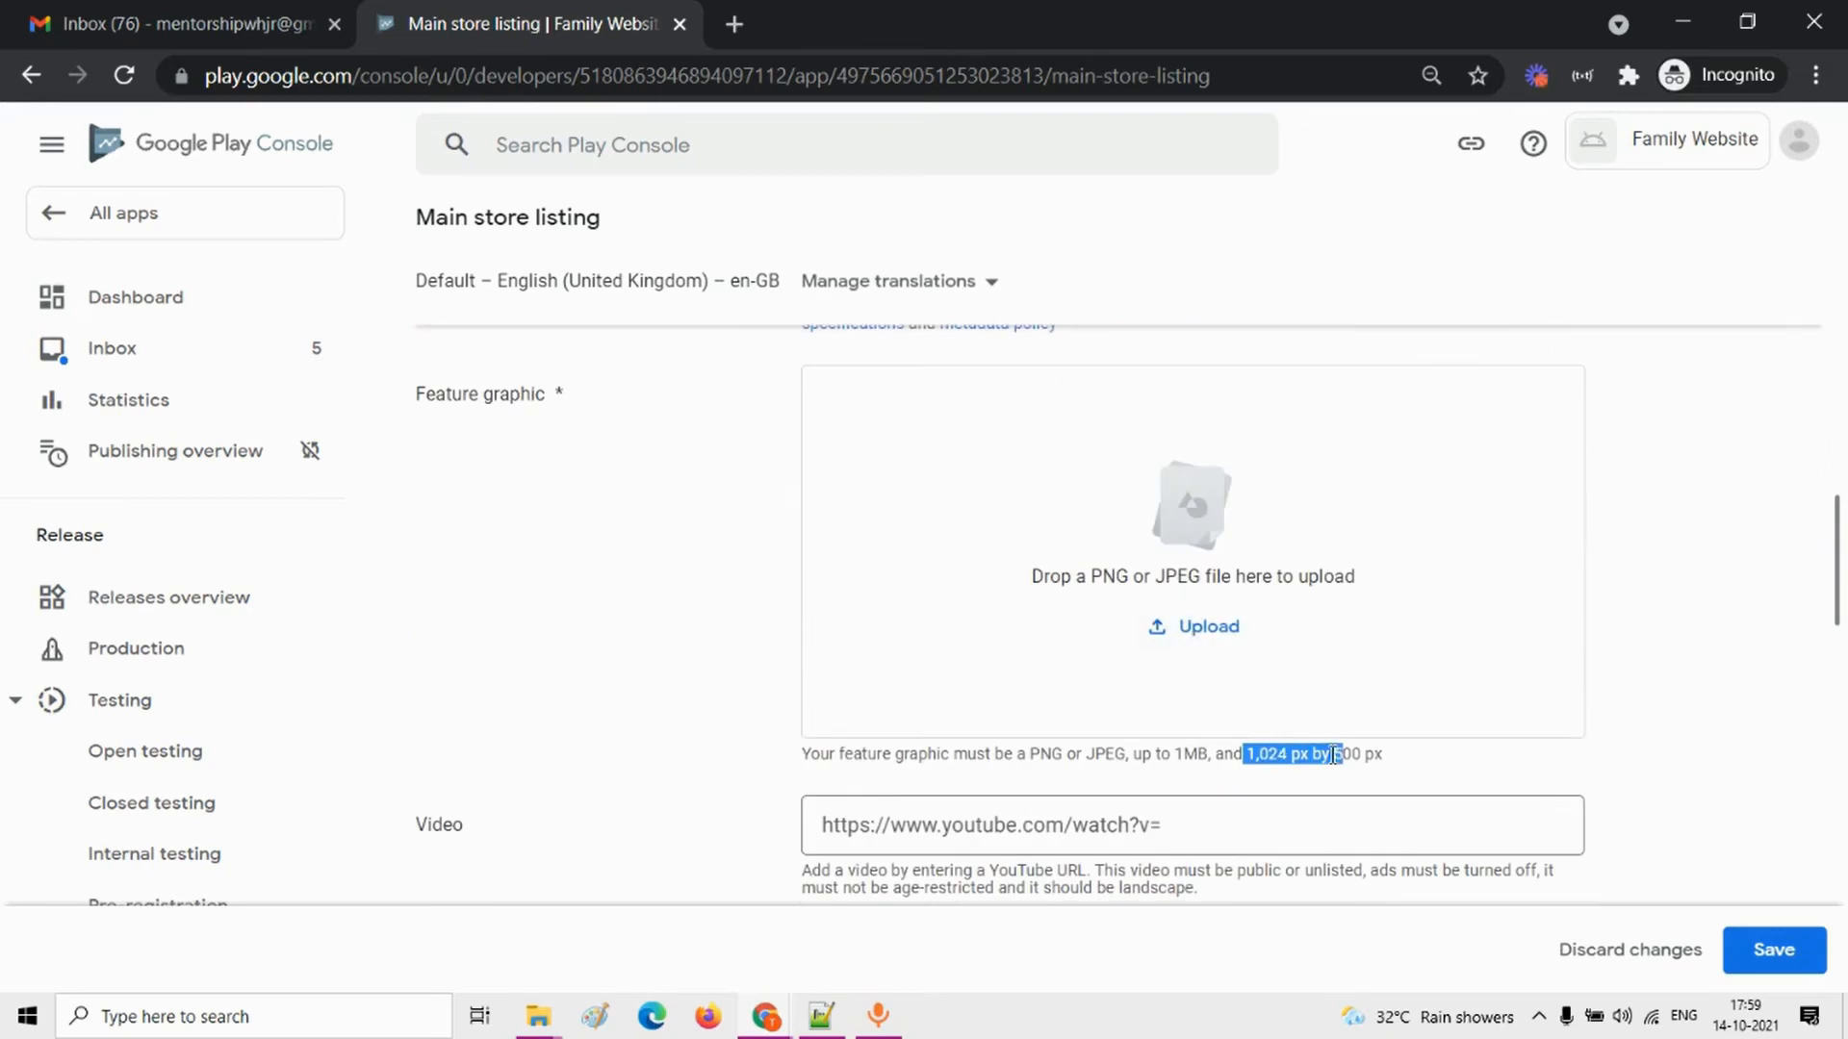
left_click(1405, 767)
left_click_drag(1251, 756, 1376, 755)
Step: Switch to the App publish folder in File Explorer and open the app icon image for editing in Paint
mouse_move(536, 1032)
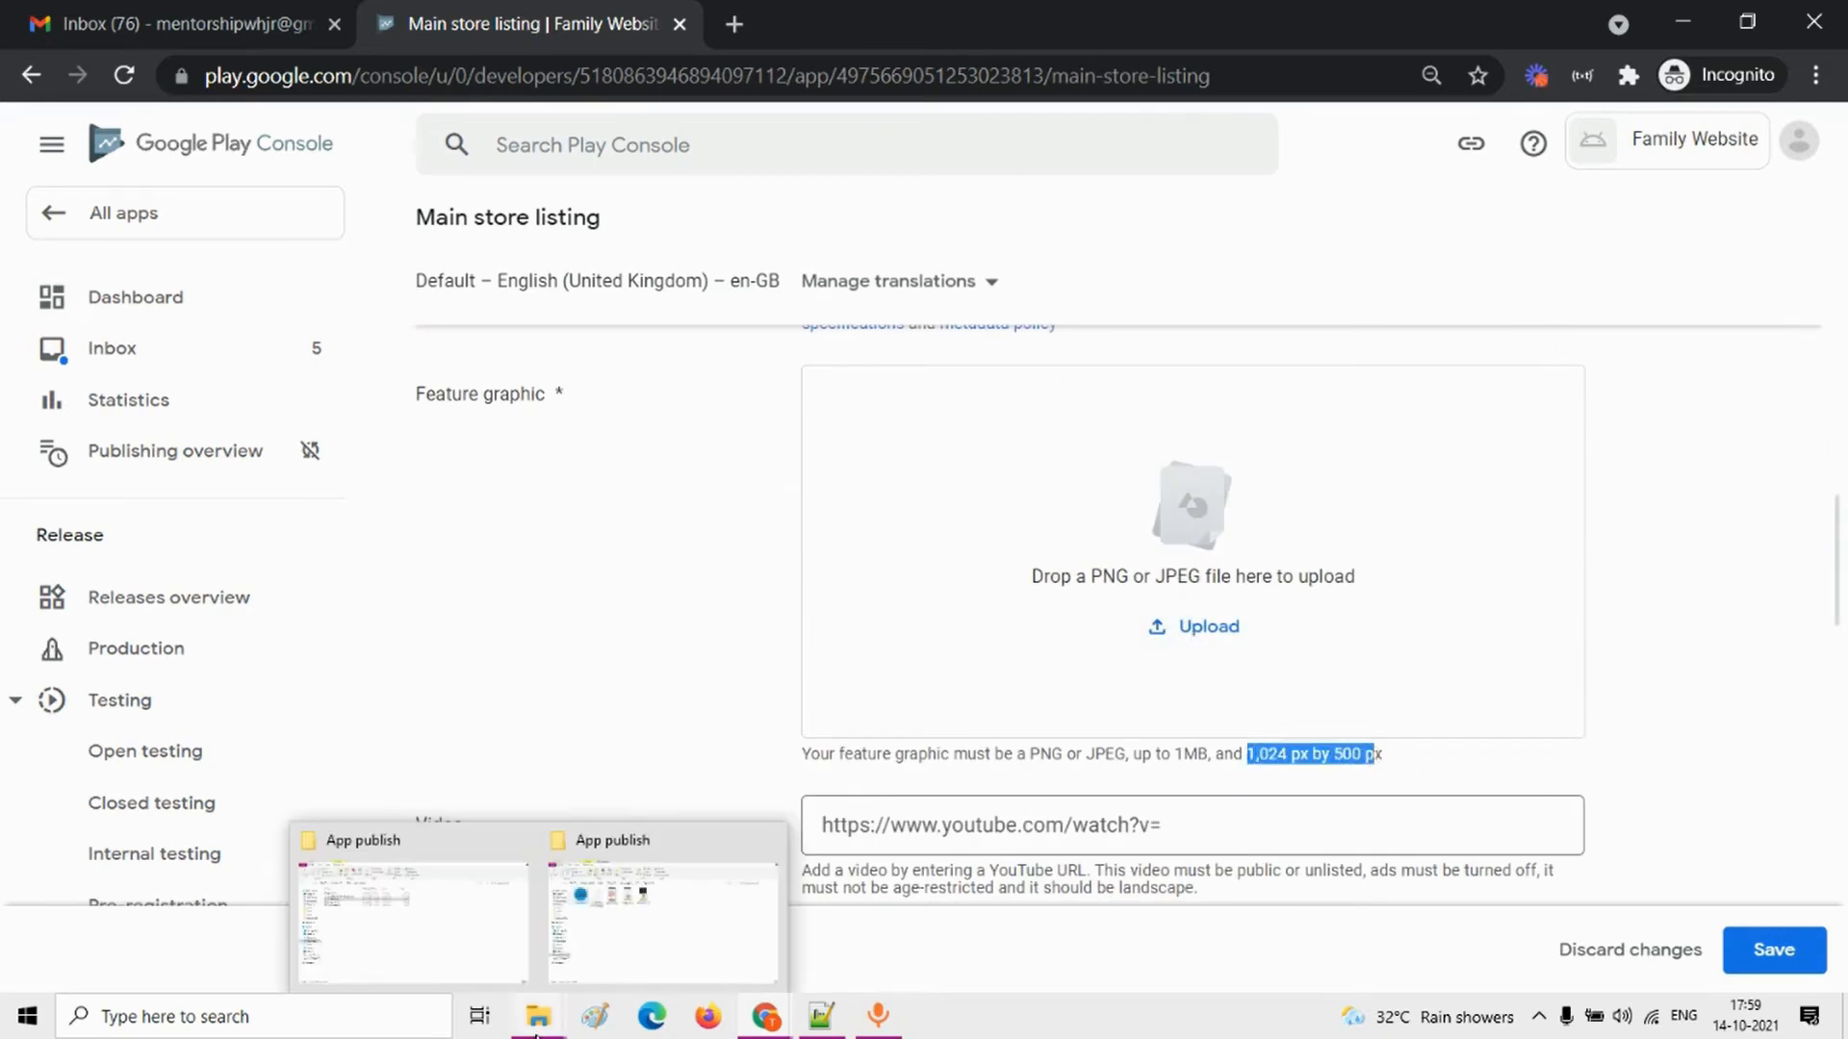
left_click(630, 960)
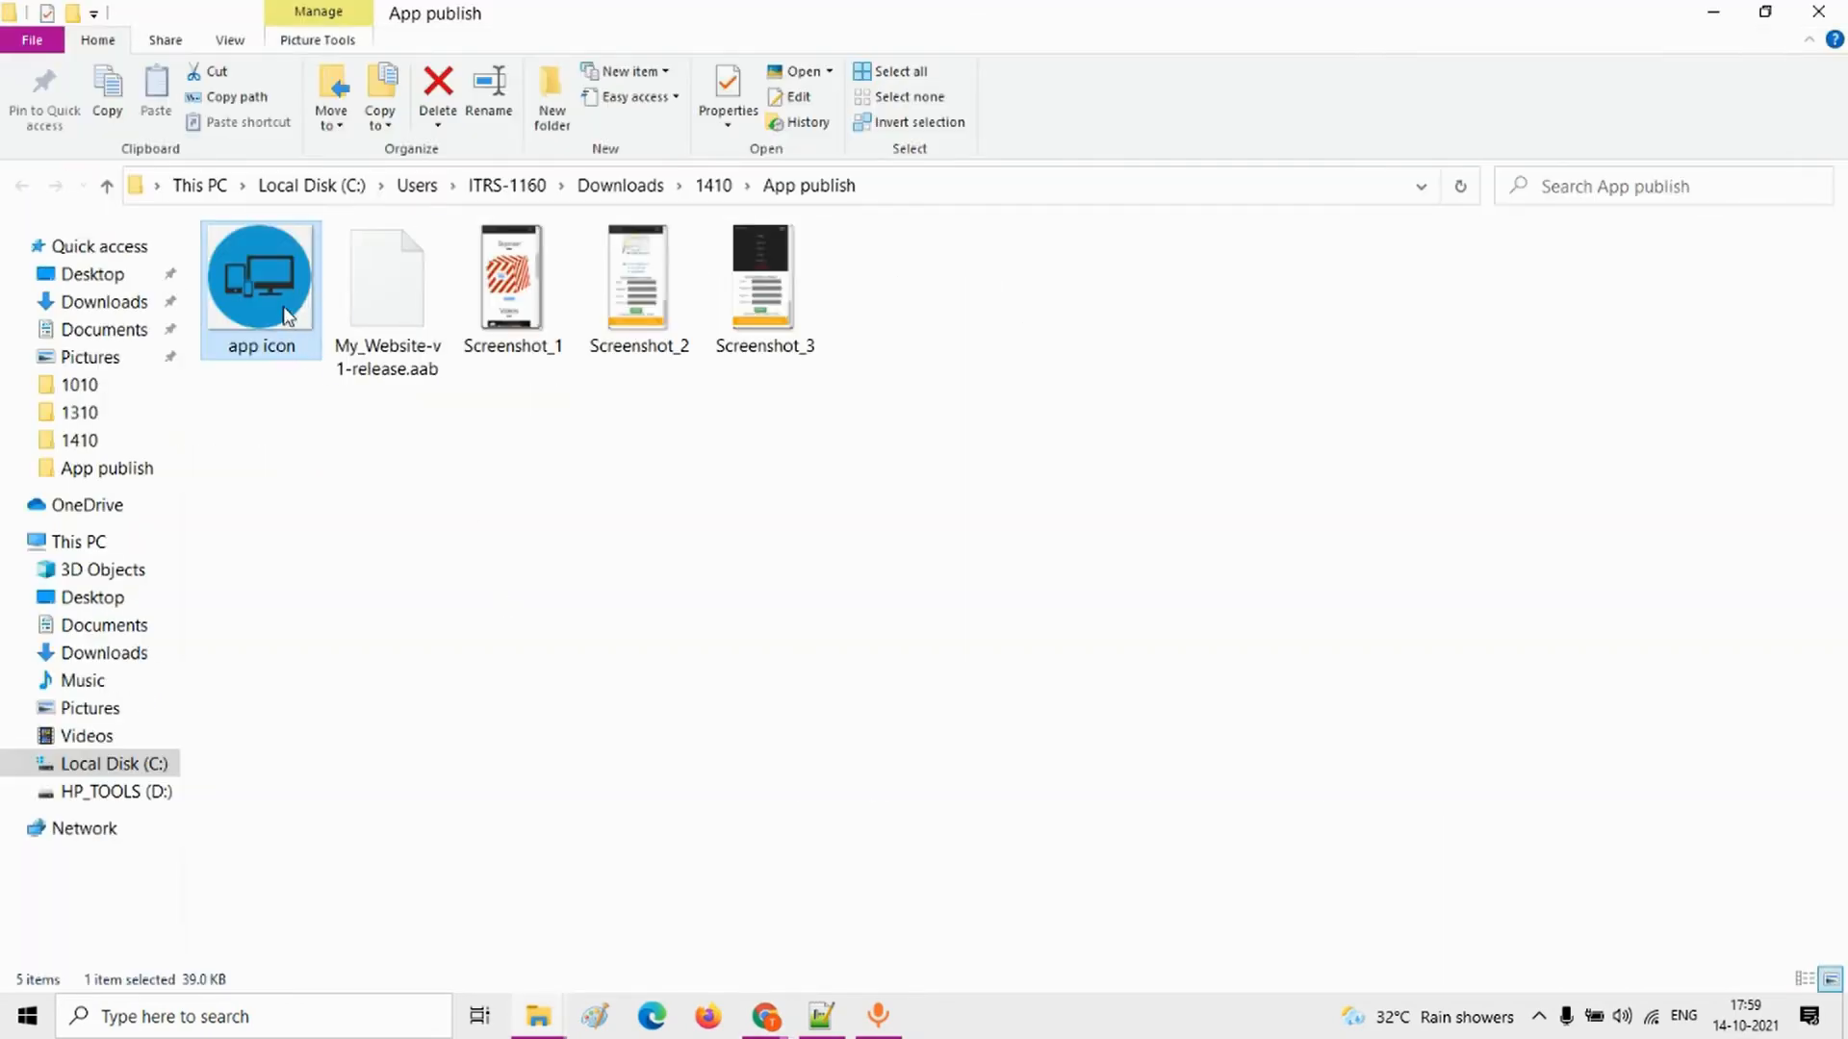
right_click(287, 318)
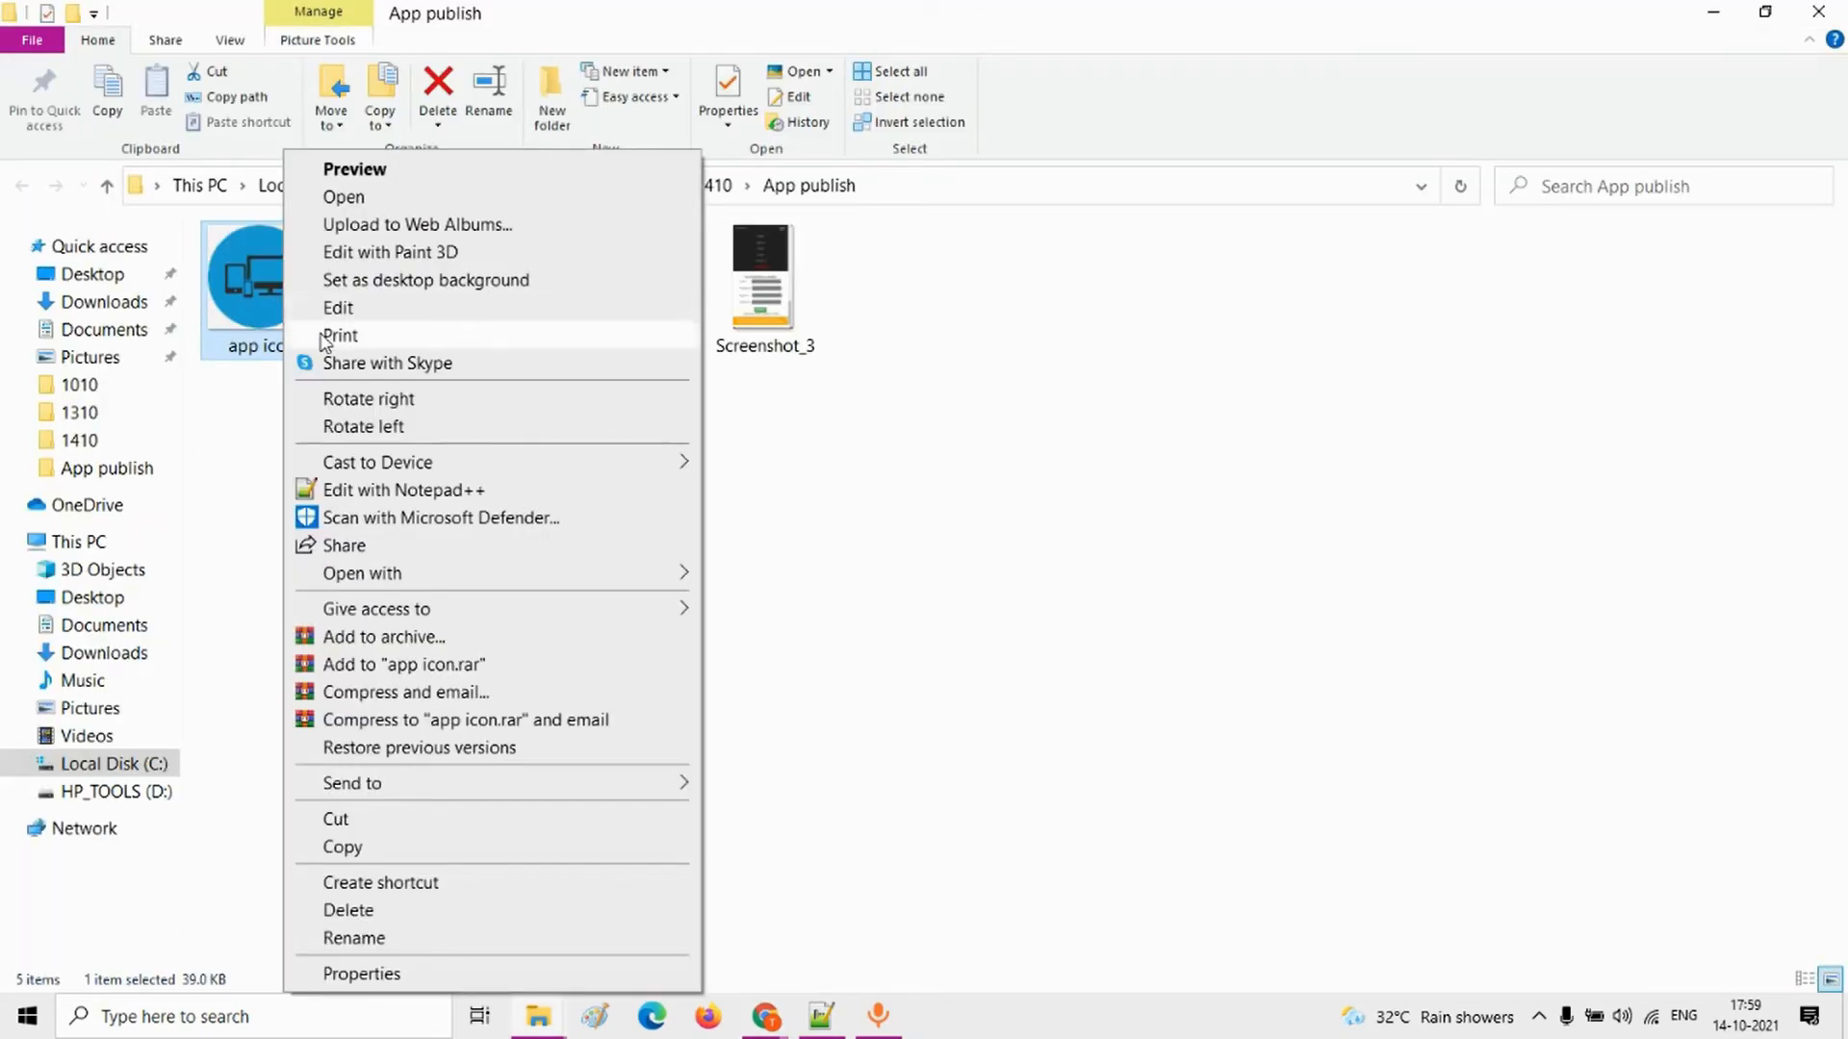
key("Escape")
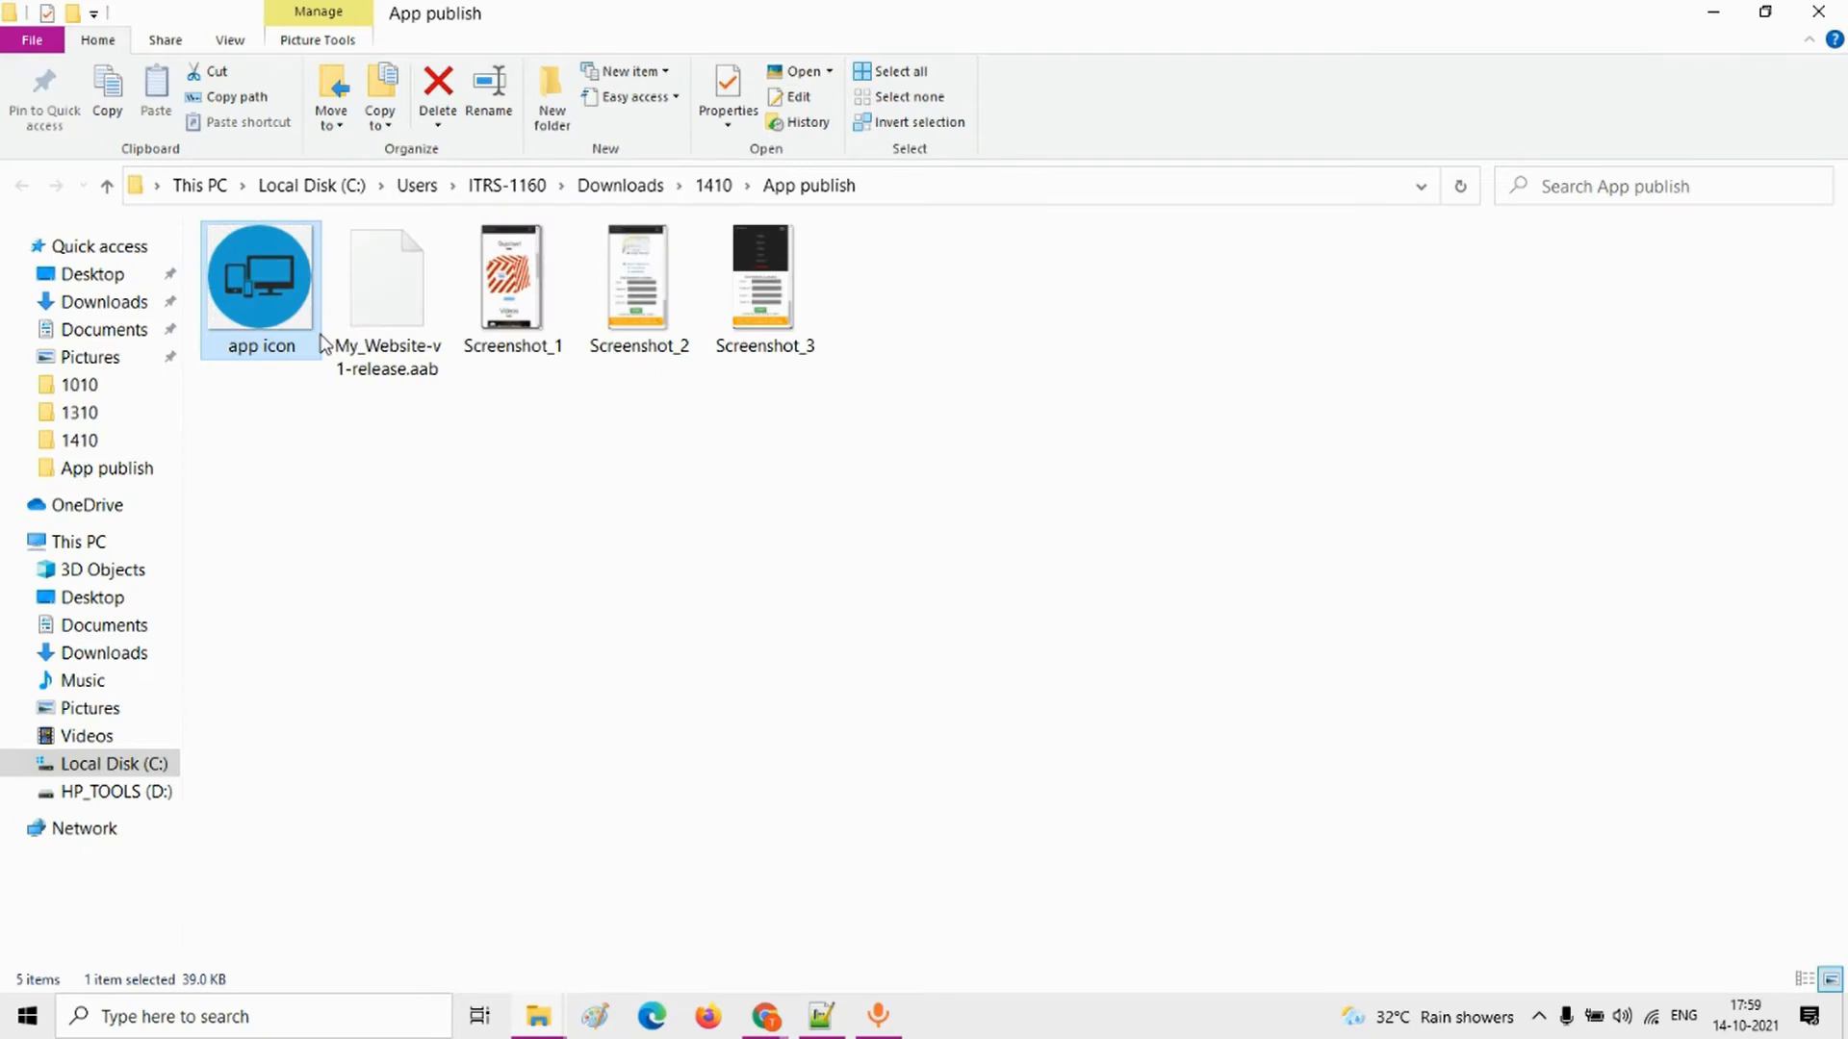
left_click(1330, 185)
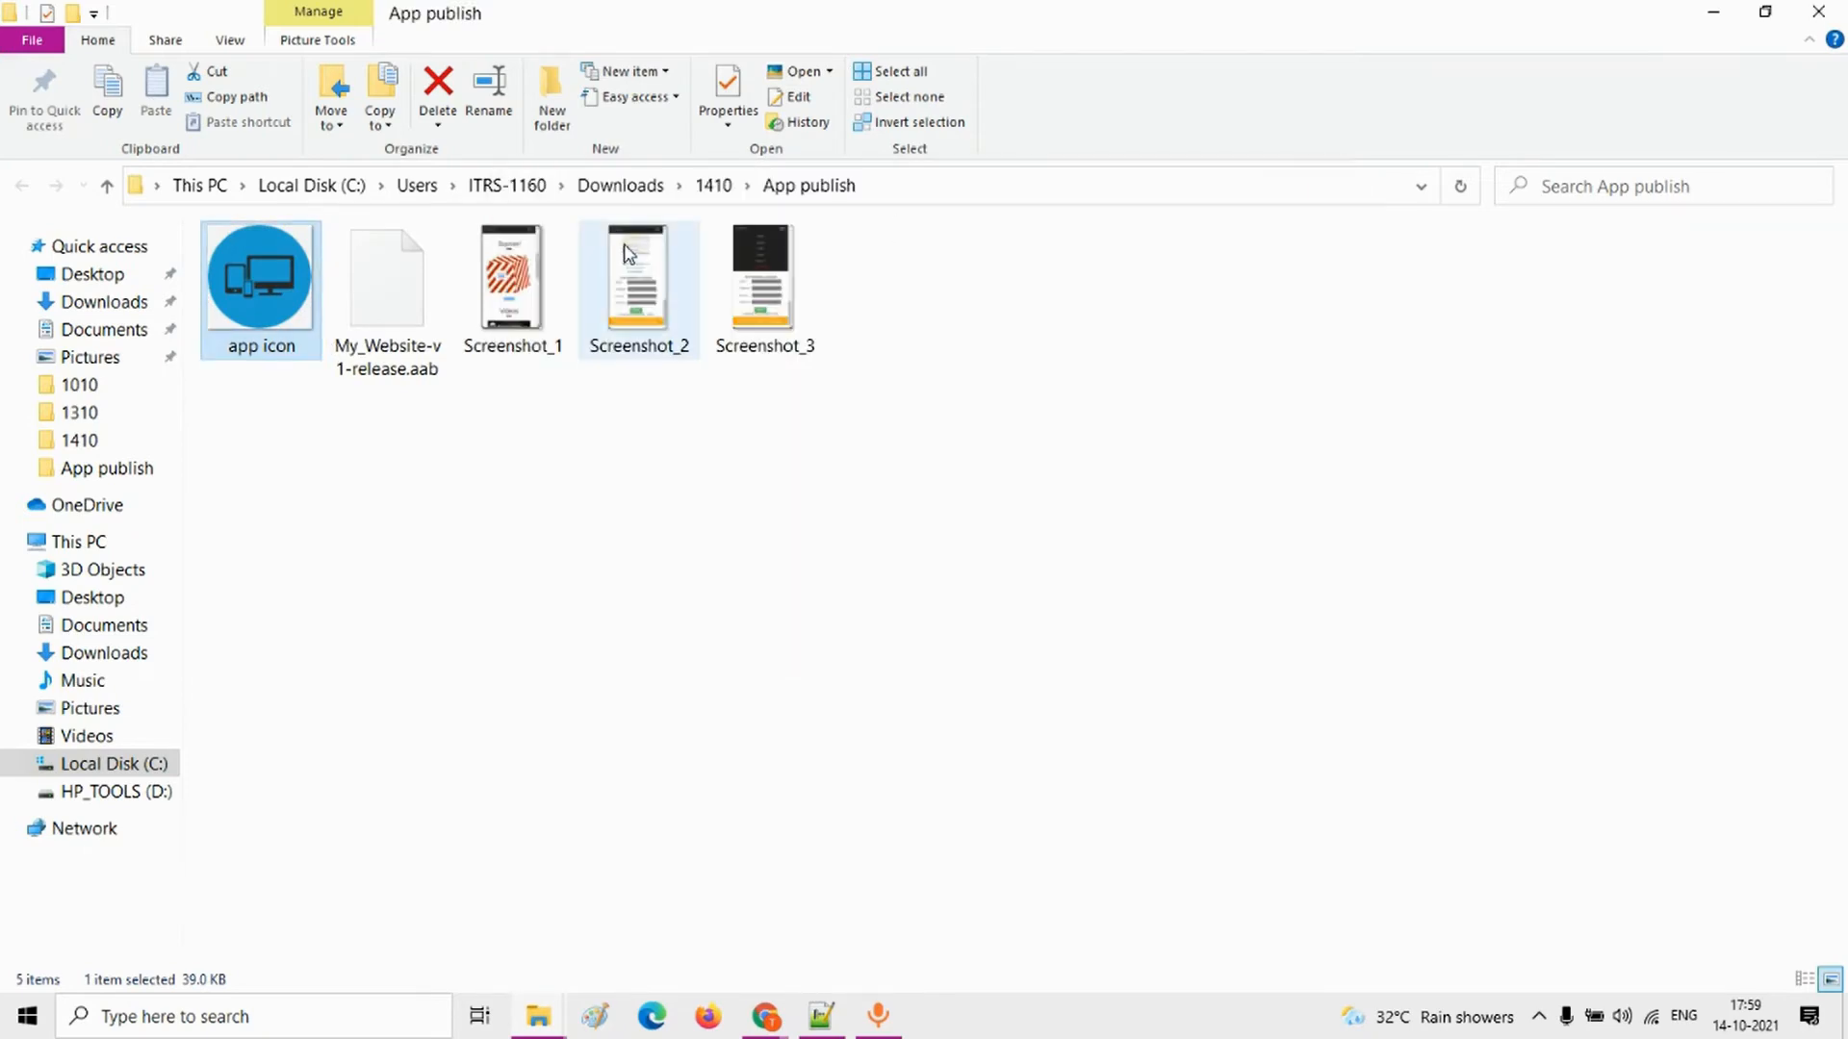
right_click(238, 286)
left_click(301, 317)
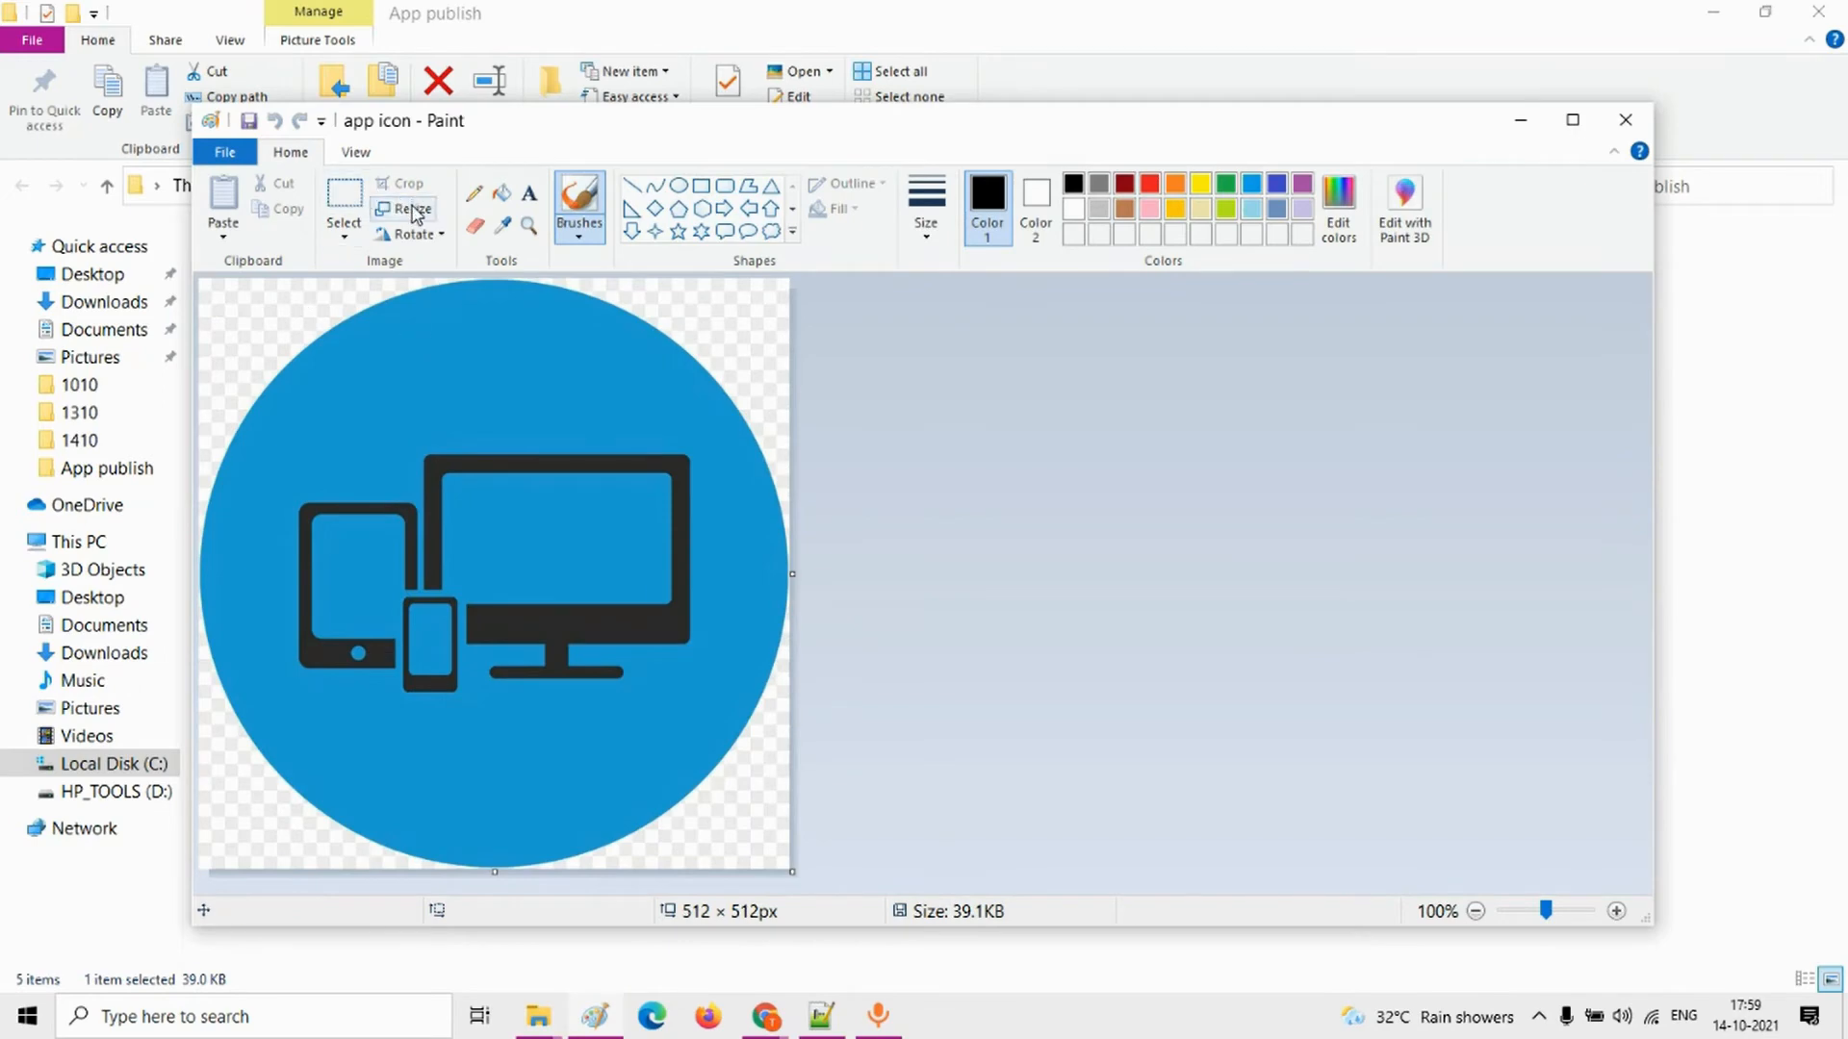
Step: Resize the app icon image by pixels to a horizontal size of 1024, keeping the aspect ratio maintained
left_click(416, 213)
left_click(446, 293)
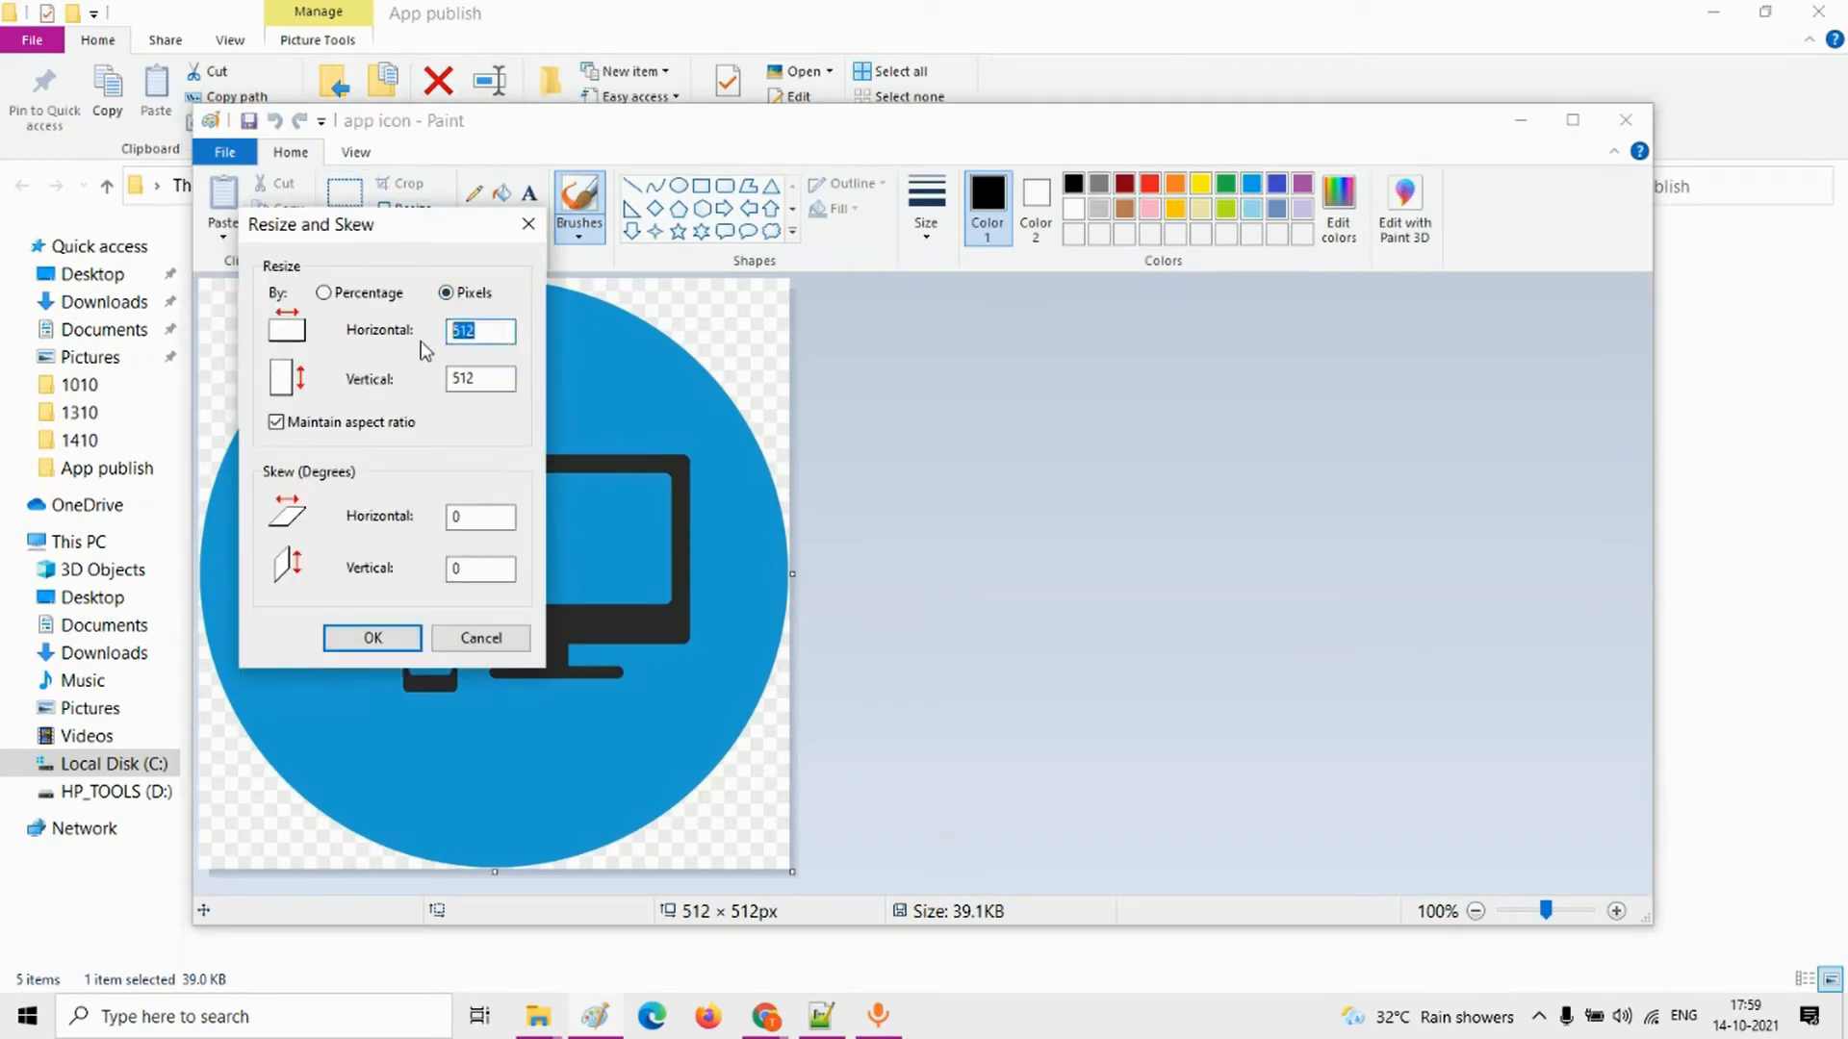
type("1024")
left_click(375, 637)
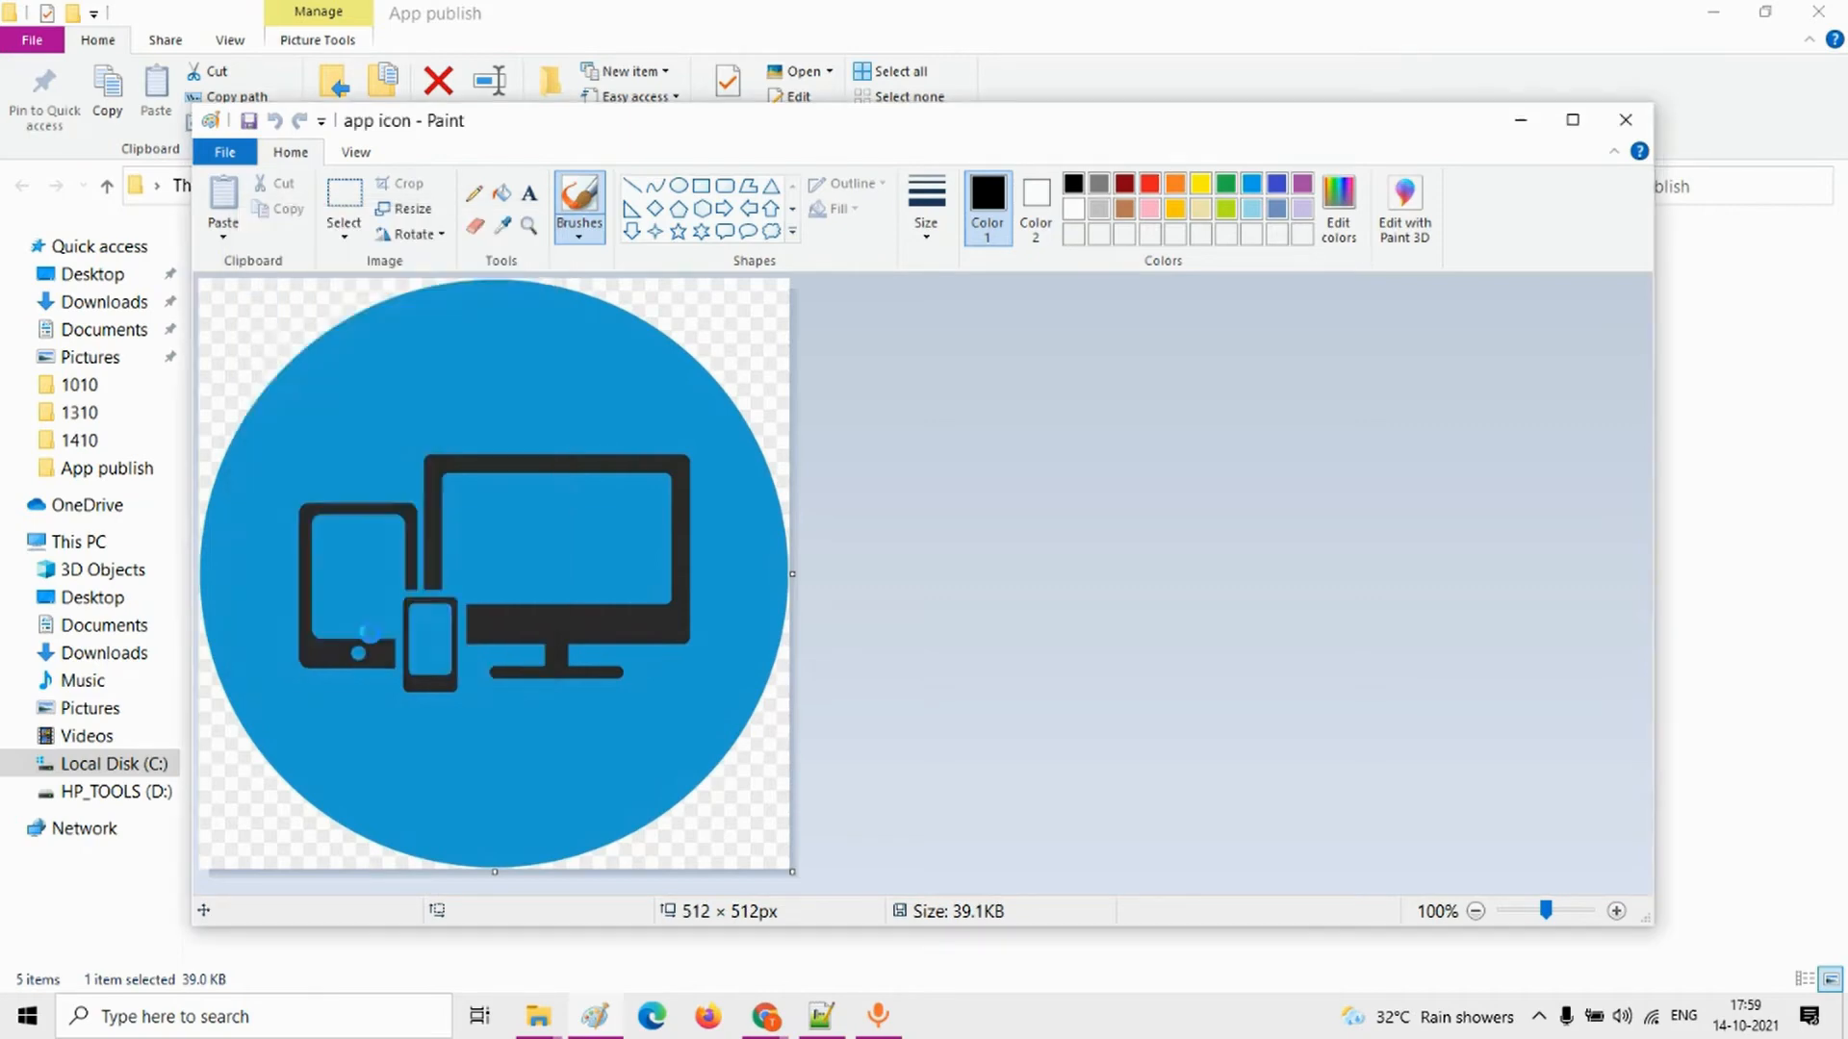
Step: Save the resized app icon image and check the feature graphic's required pixel size in the store listing
left_click(248, 120)
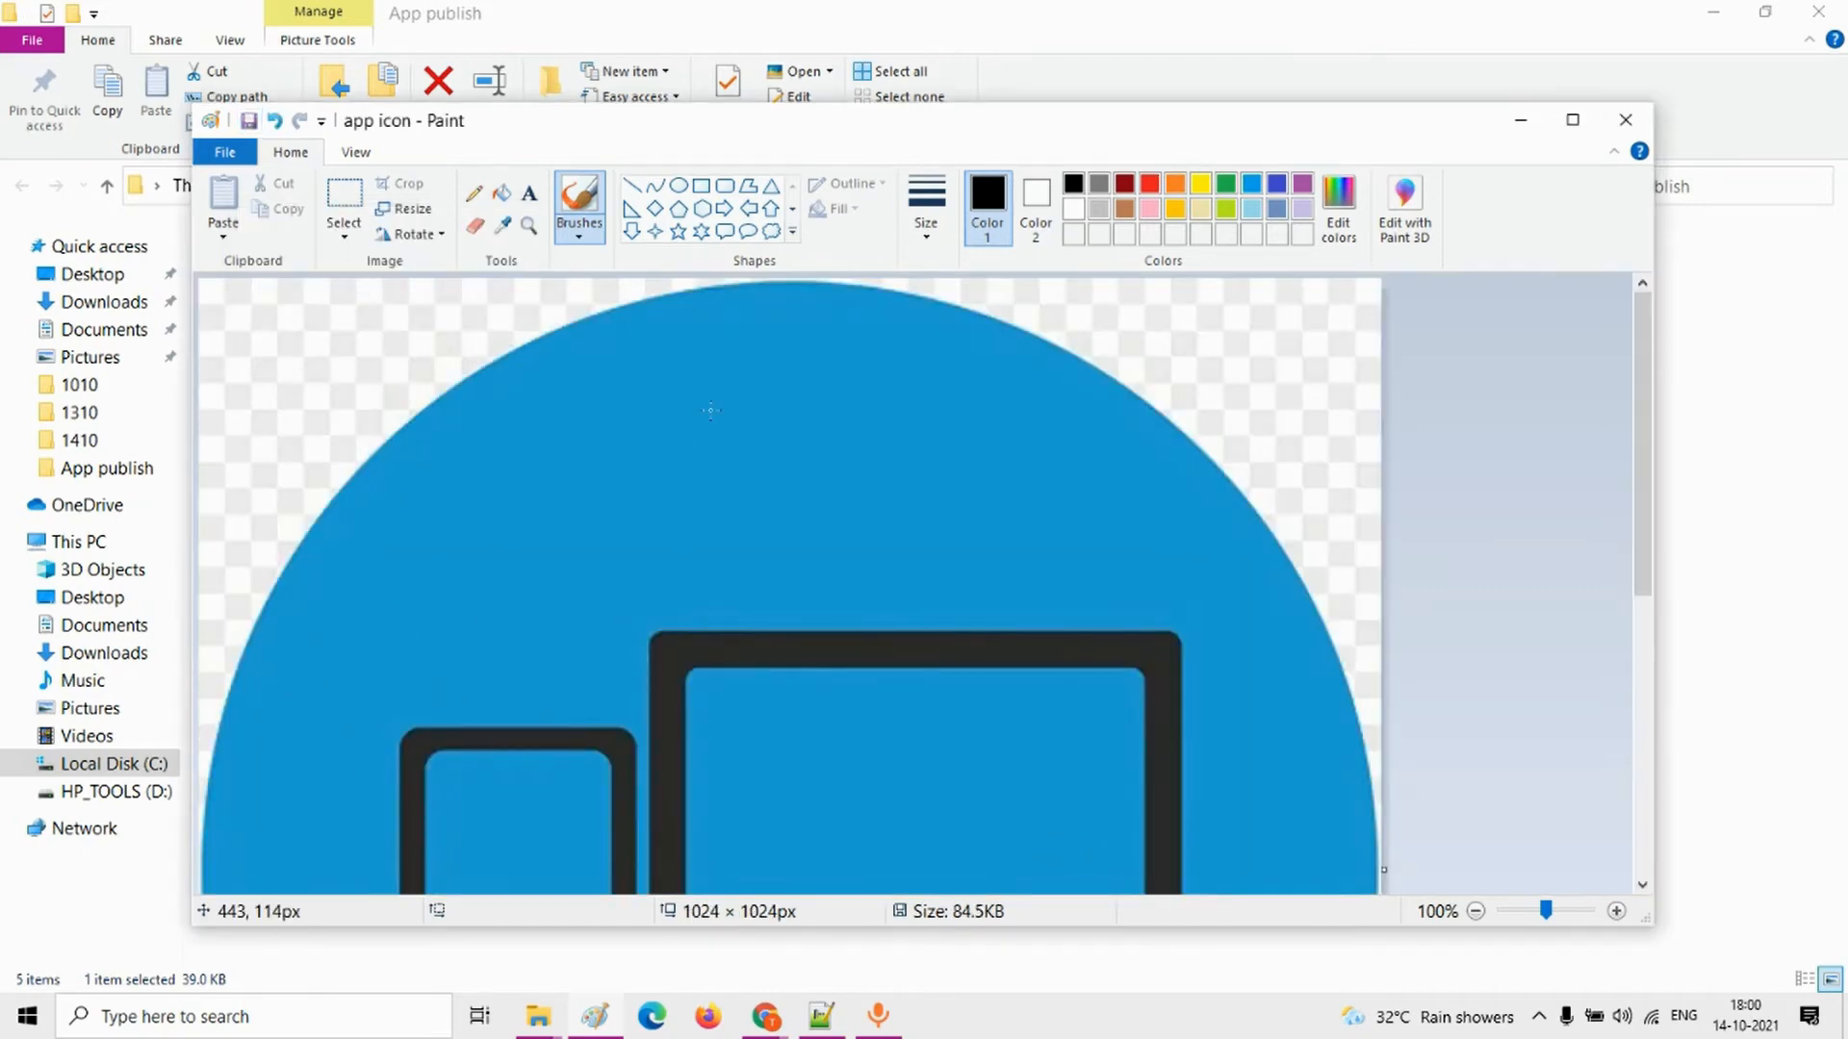
key("alt+Tab")
key("Tab")
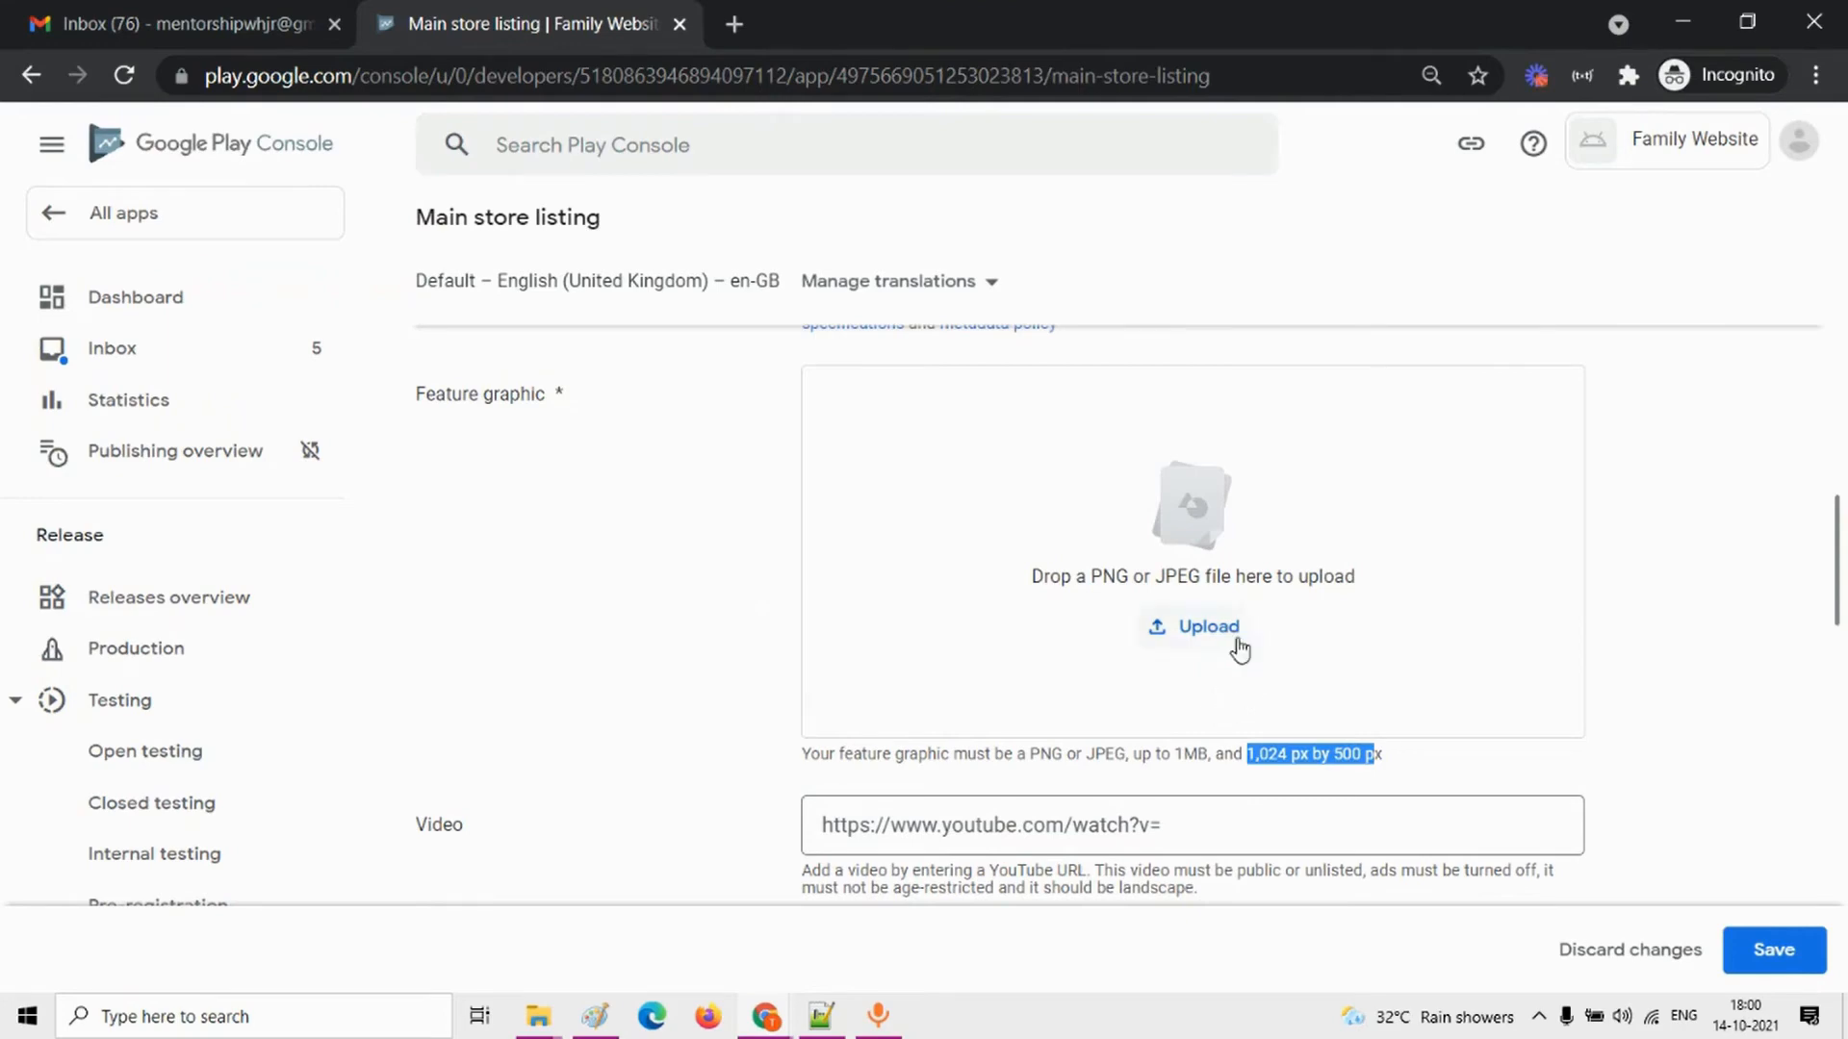
key("alt+Tab")
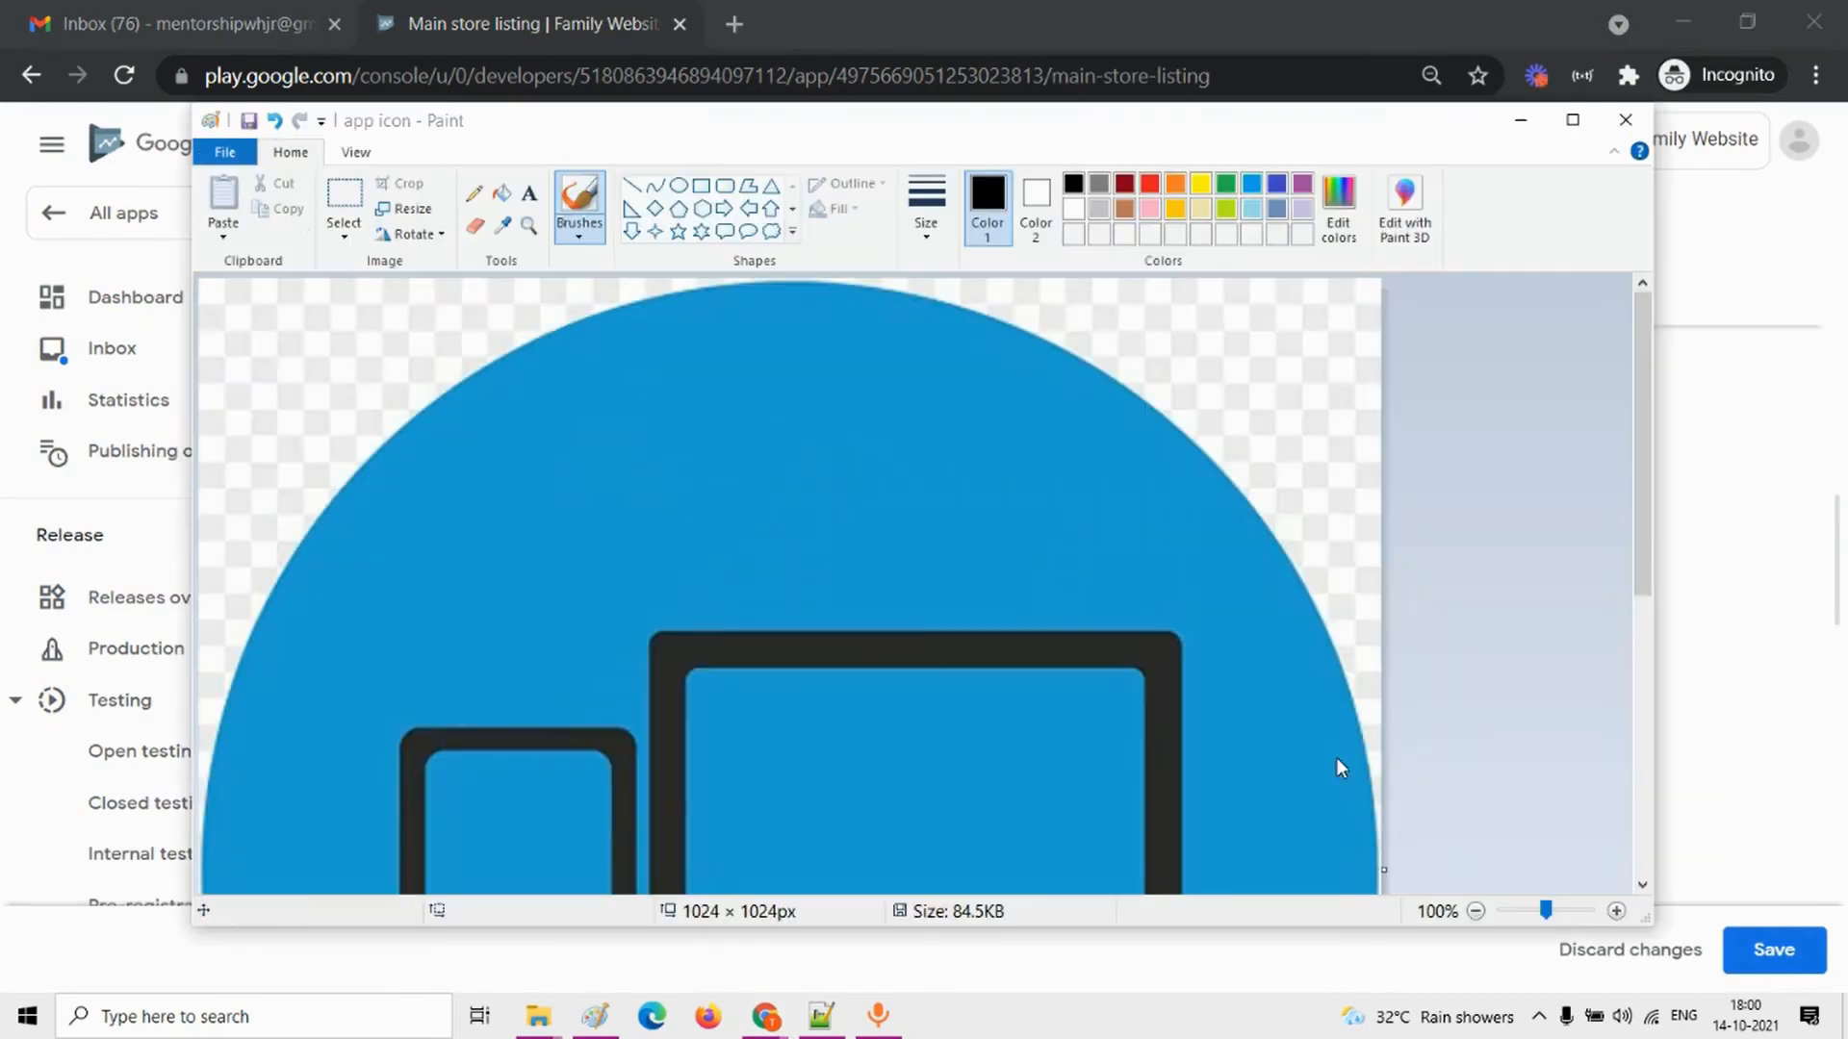
Step: Resize the app icon image to a vertical size of 500 pixels without maintaining the aspect ratio, and save it
left_click(404, 208)
left_click(446, 292)
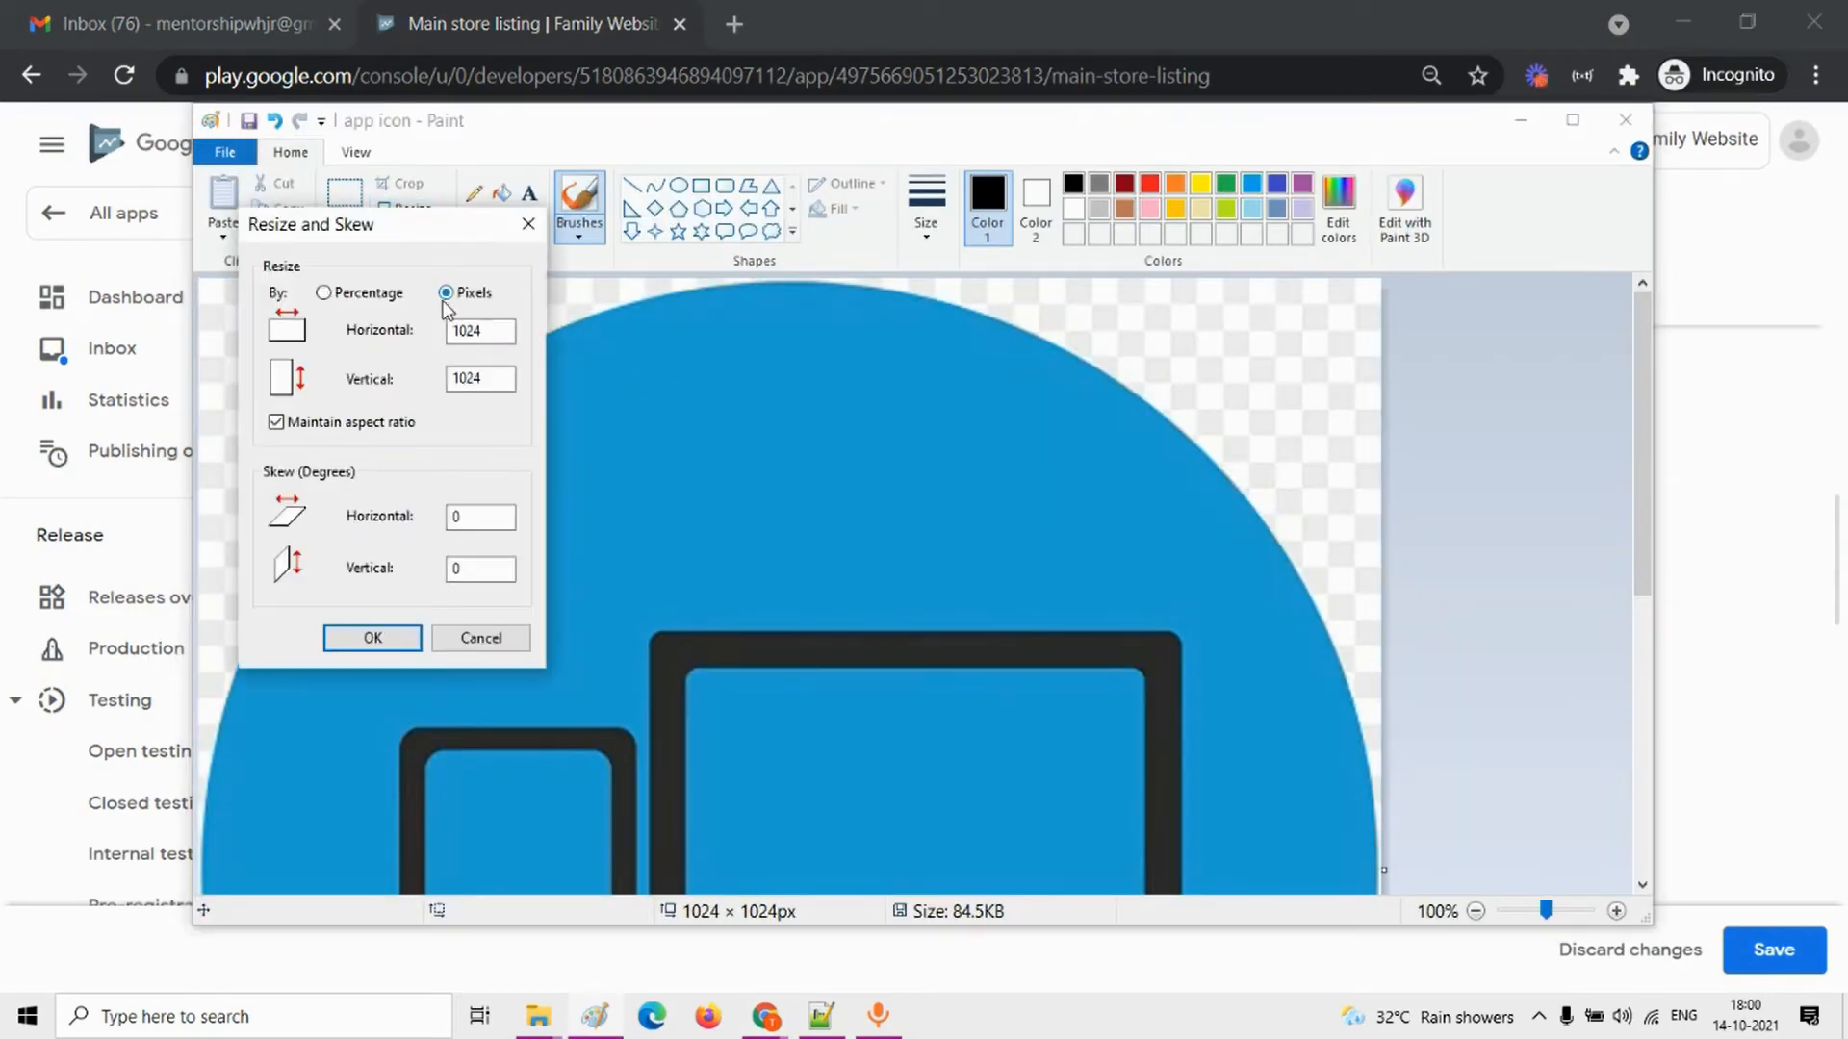
double_click(497, 372)
left_click(277, 422)
double_click(487, 372)
type("500")
left_click(390, 635)
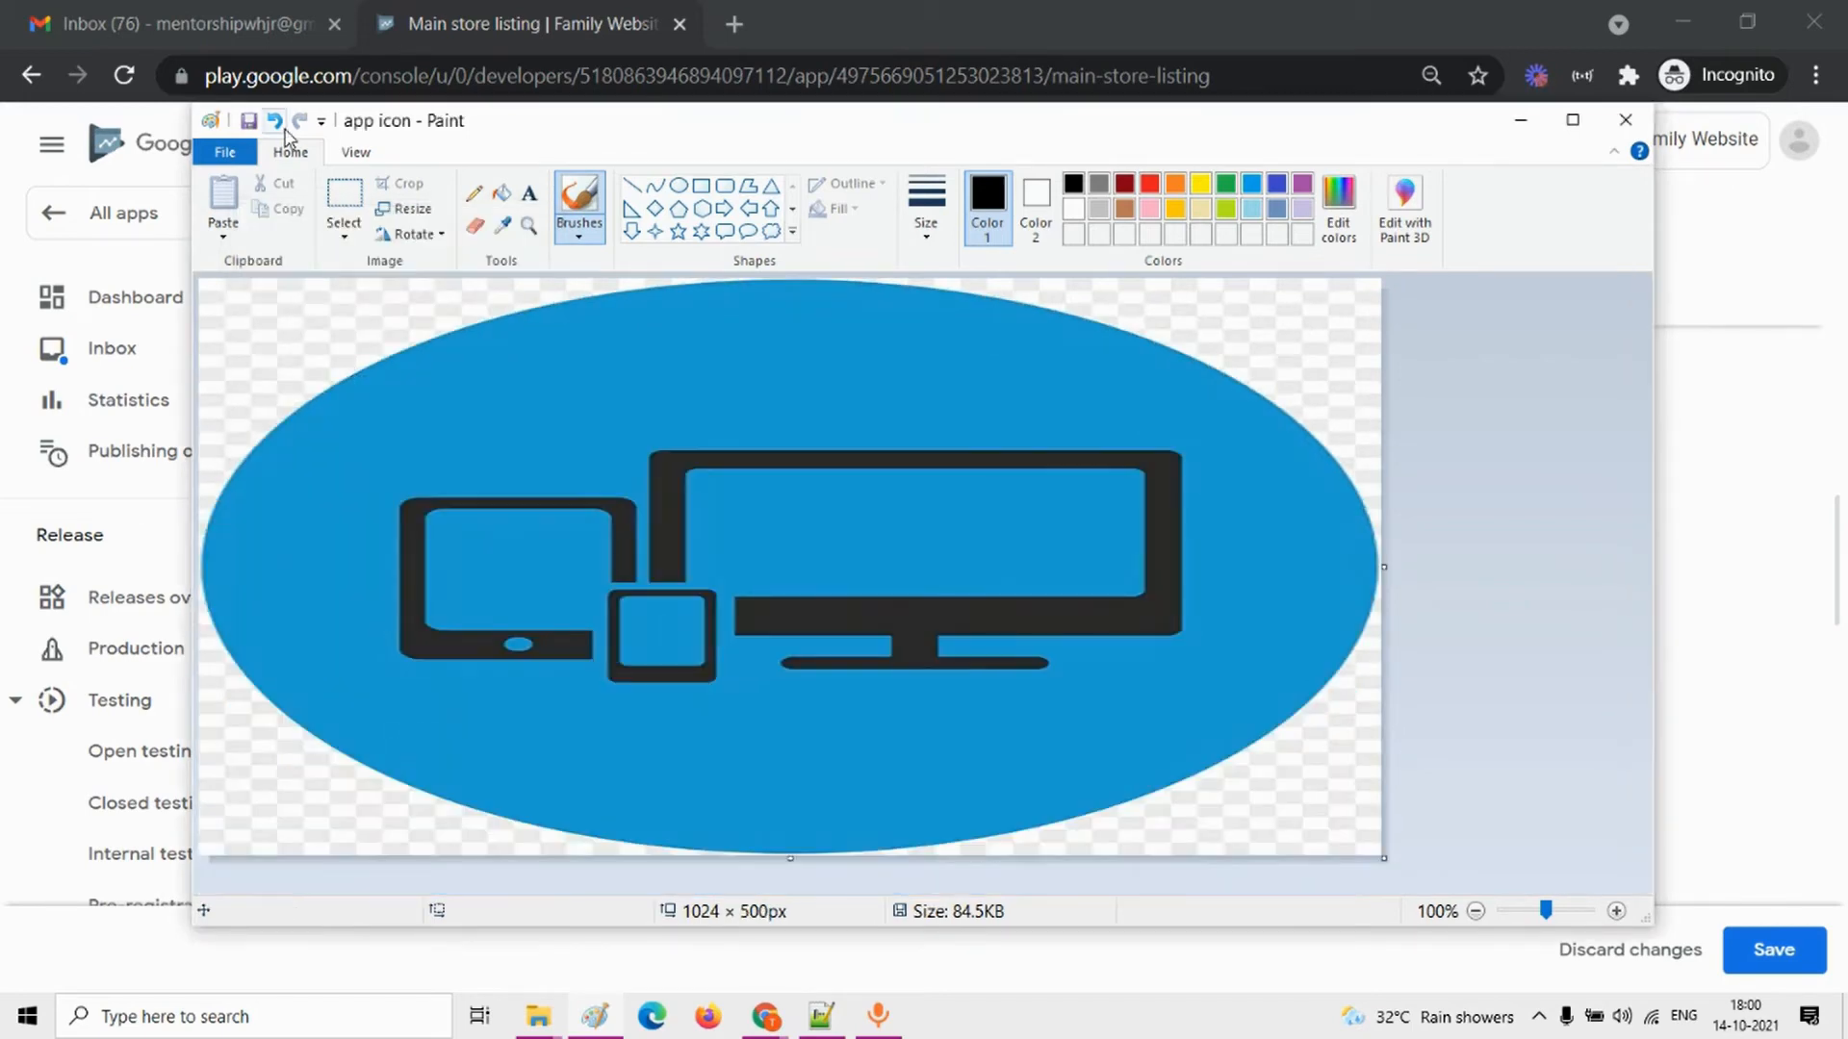
left_click(248, 120)
Step: Upload the resized app icon image from the App publish folder as the store listing's feature graphic
key("alt+Tab")
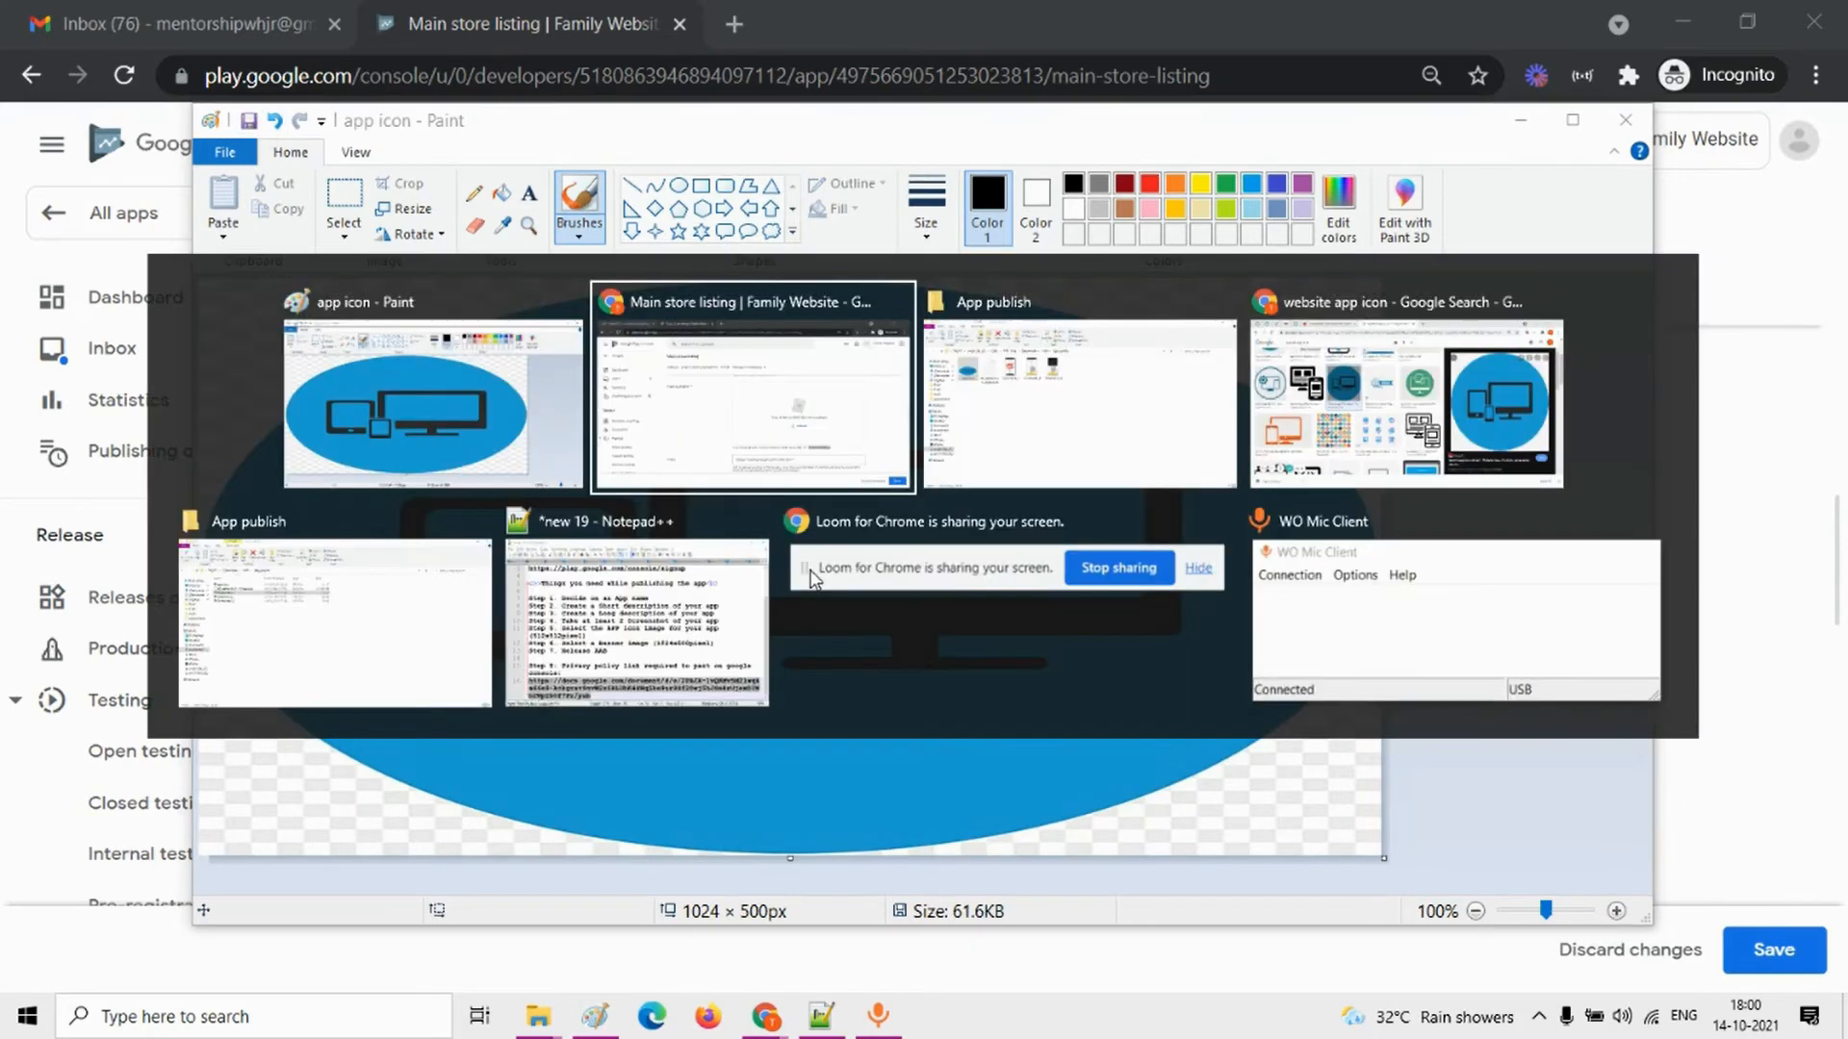
left_click(1199, 618)
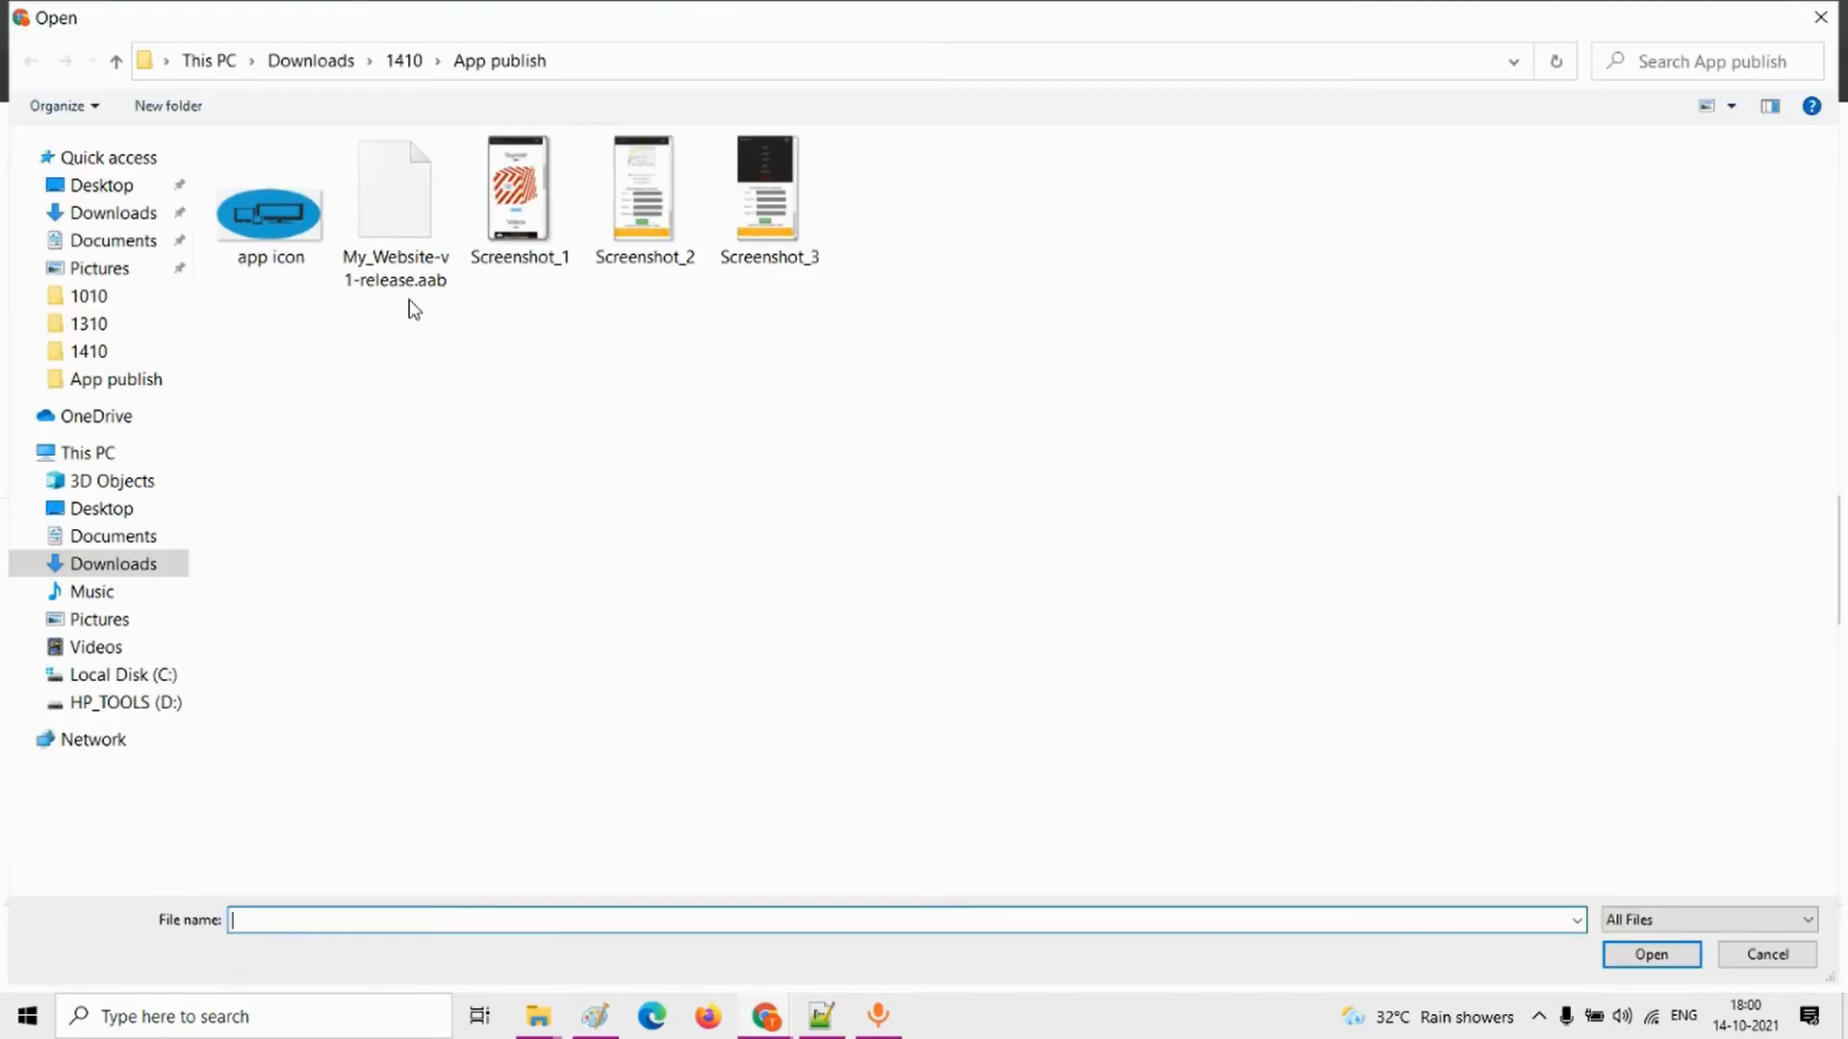
double_click(310, 241)
Step: Check the phone screenshot size requirements and open Screenshot_1 from the App publish folder for editing in Paint
scroll(998, 696, "down", 5)
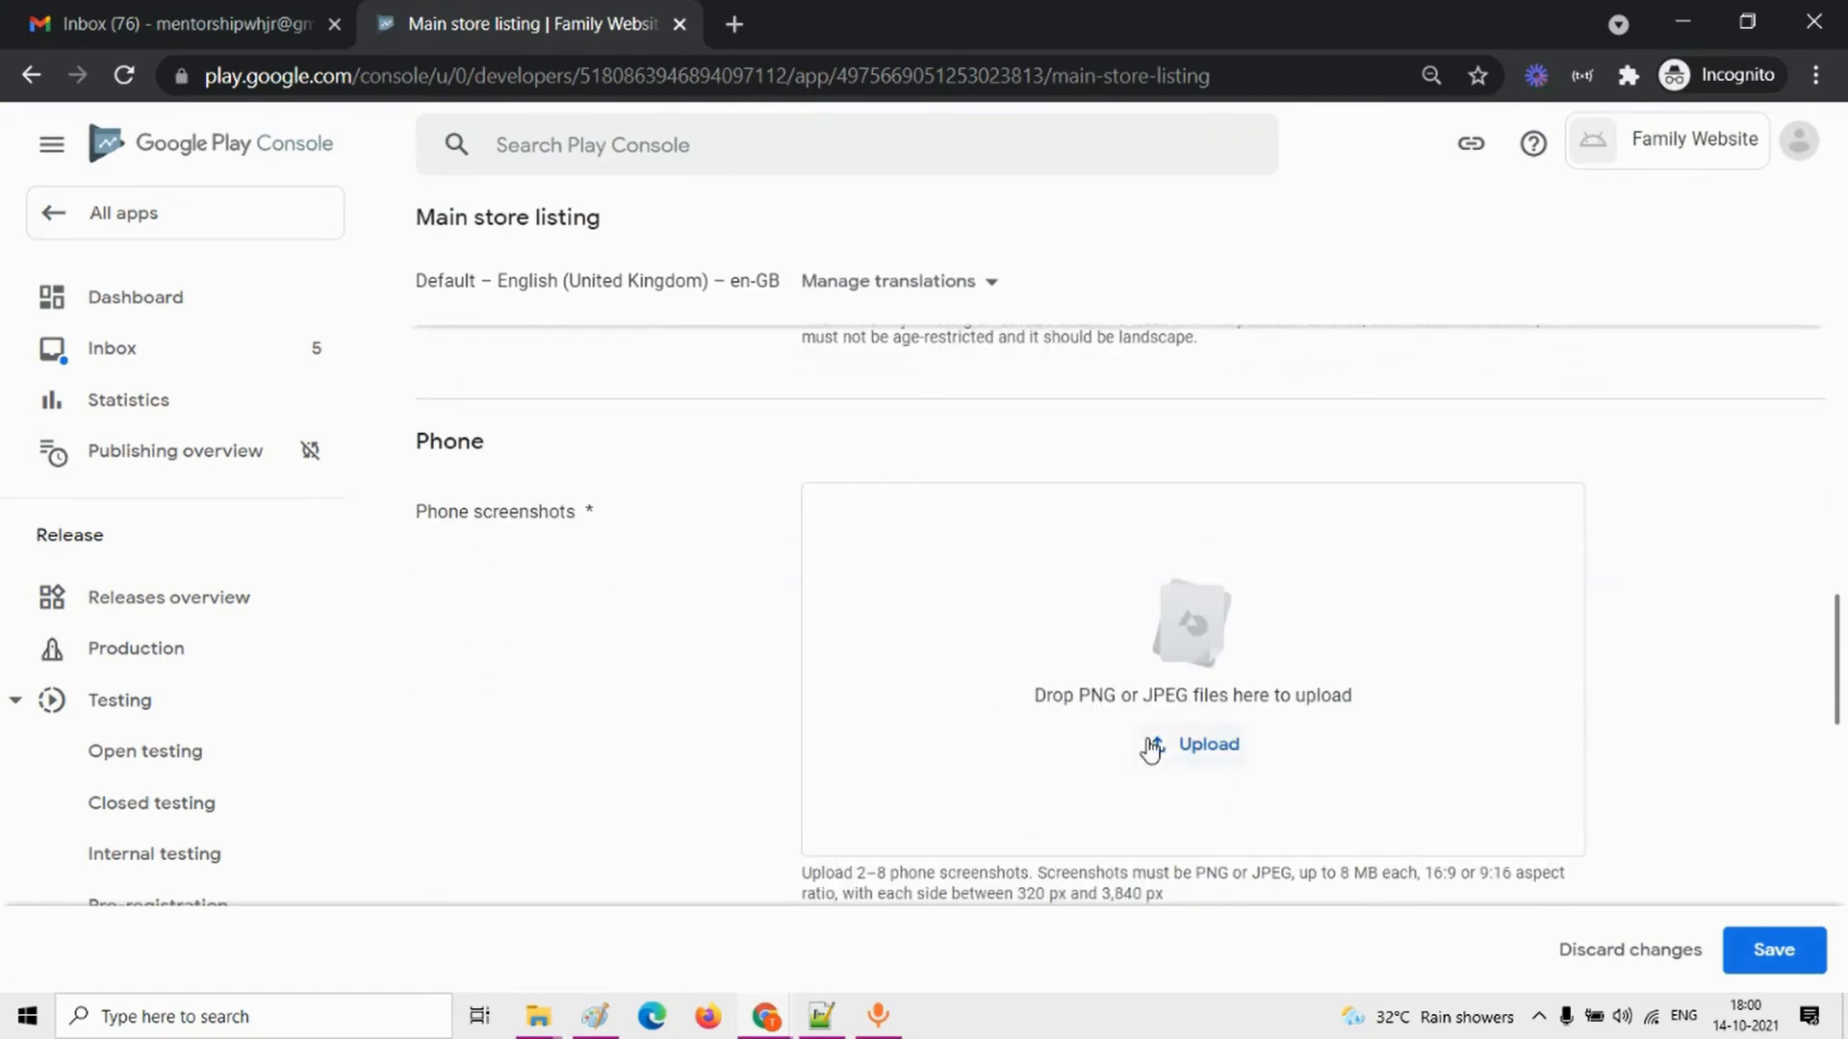
key("alt+Tab")
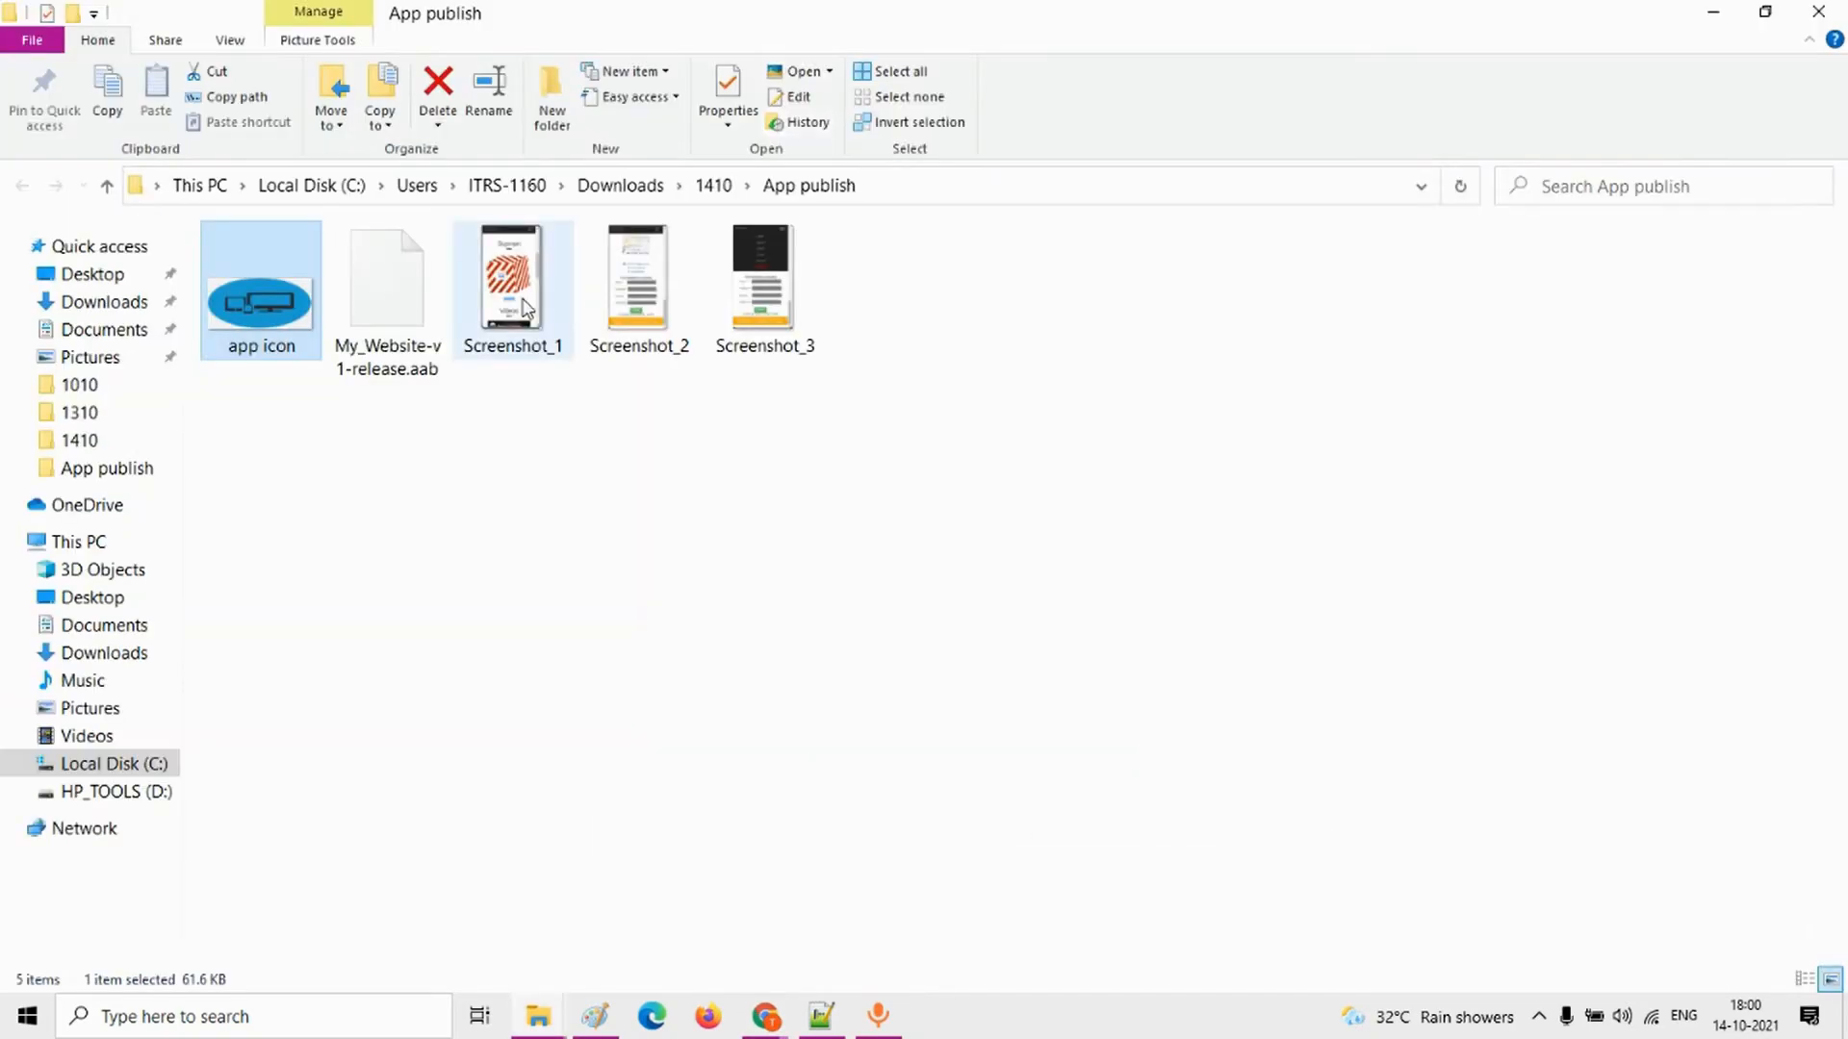
key("alt+Tab")
scroll(1222, 694, "down", 2)
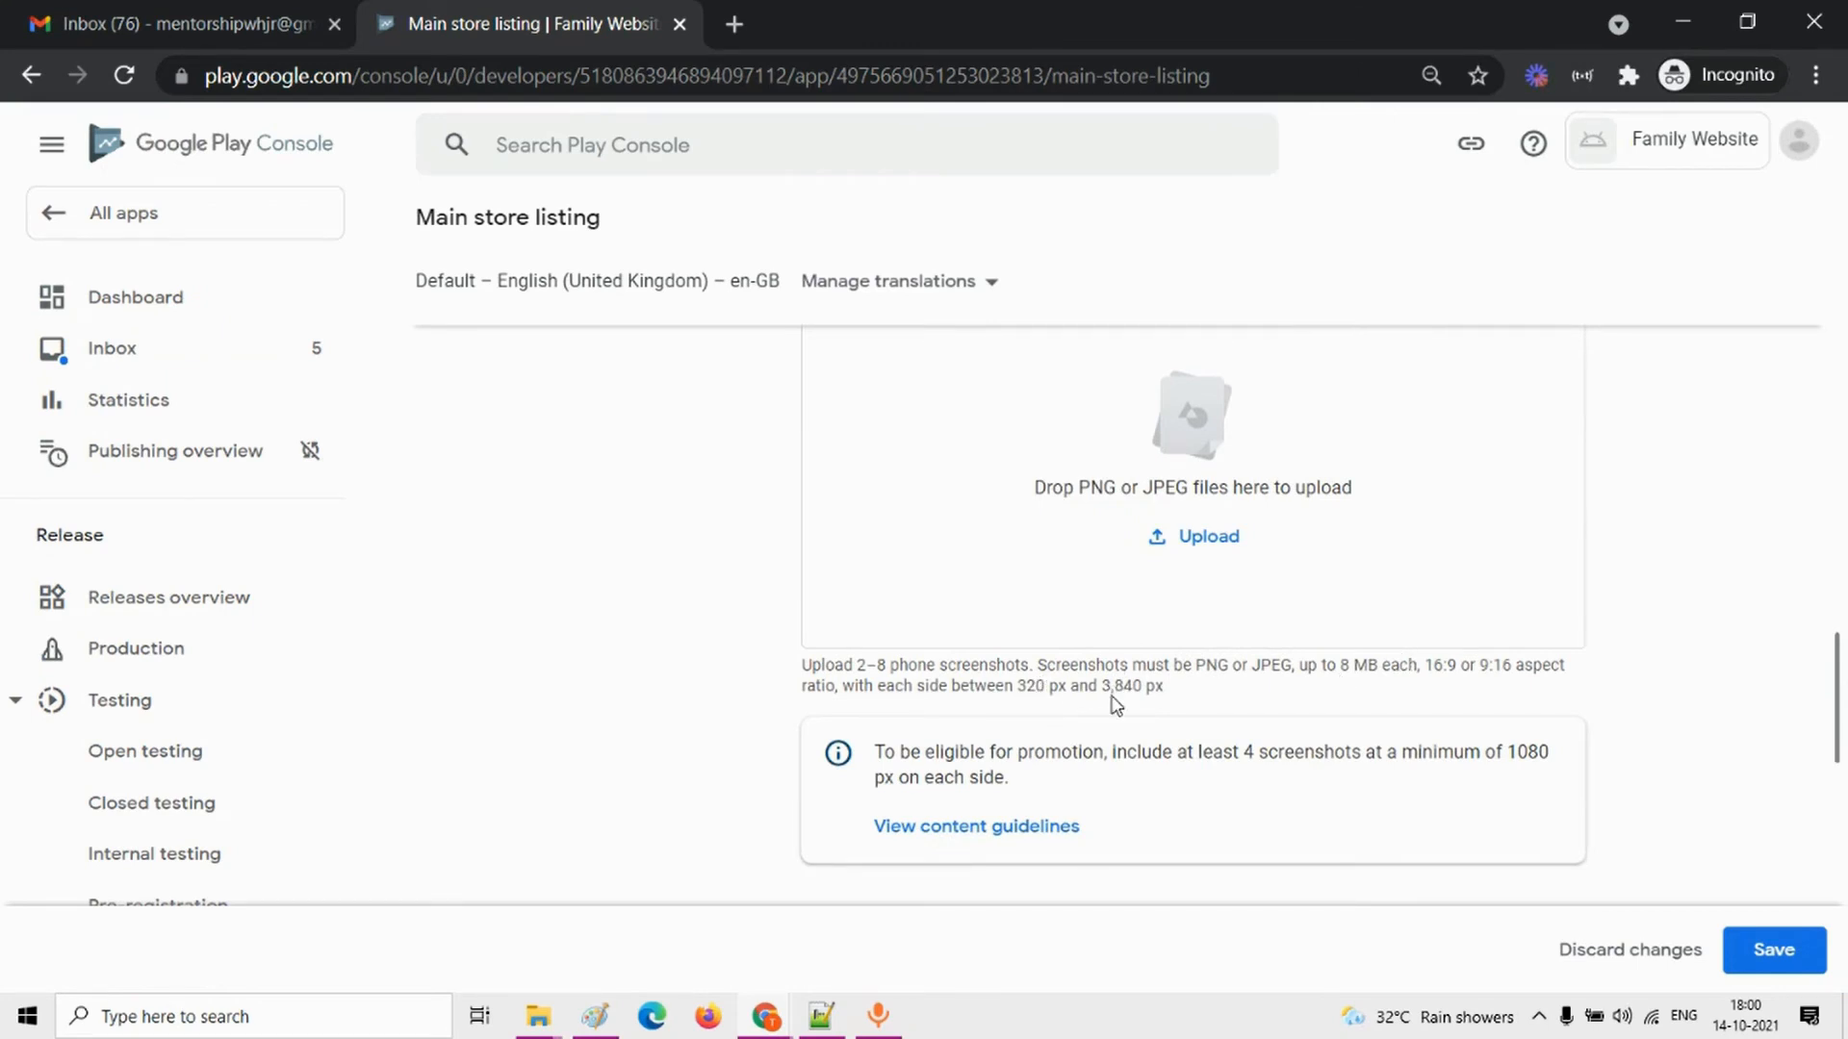
key("alt+Tab")
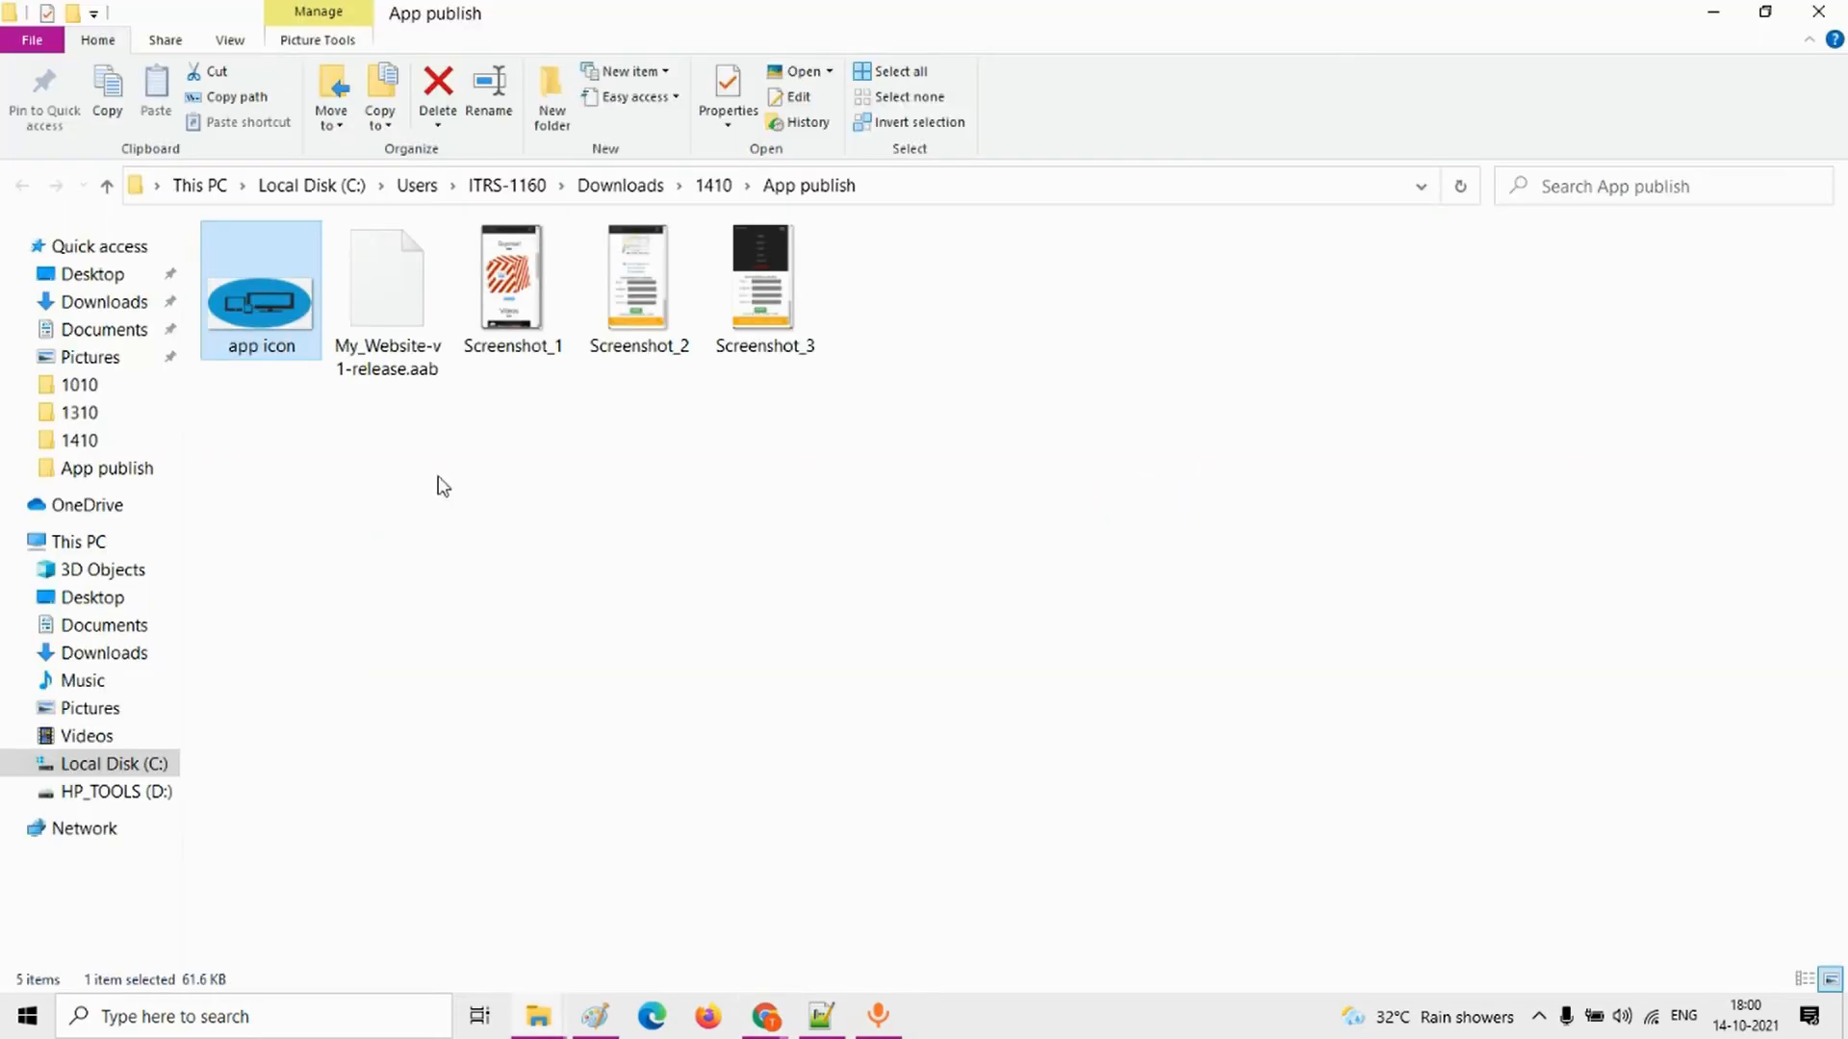
right_click(507, 322)
left_click(542, 317)
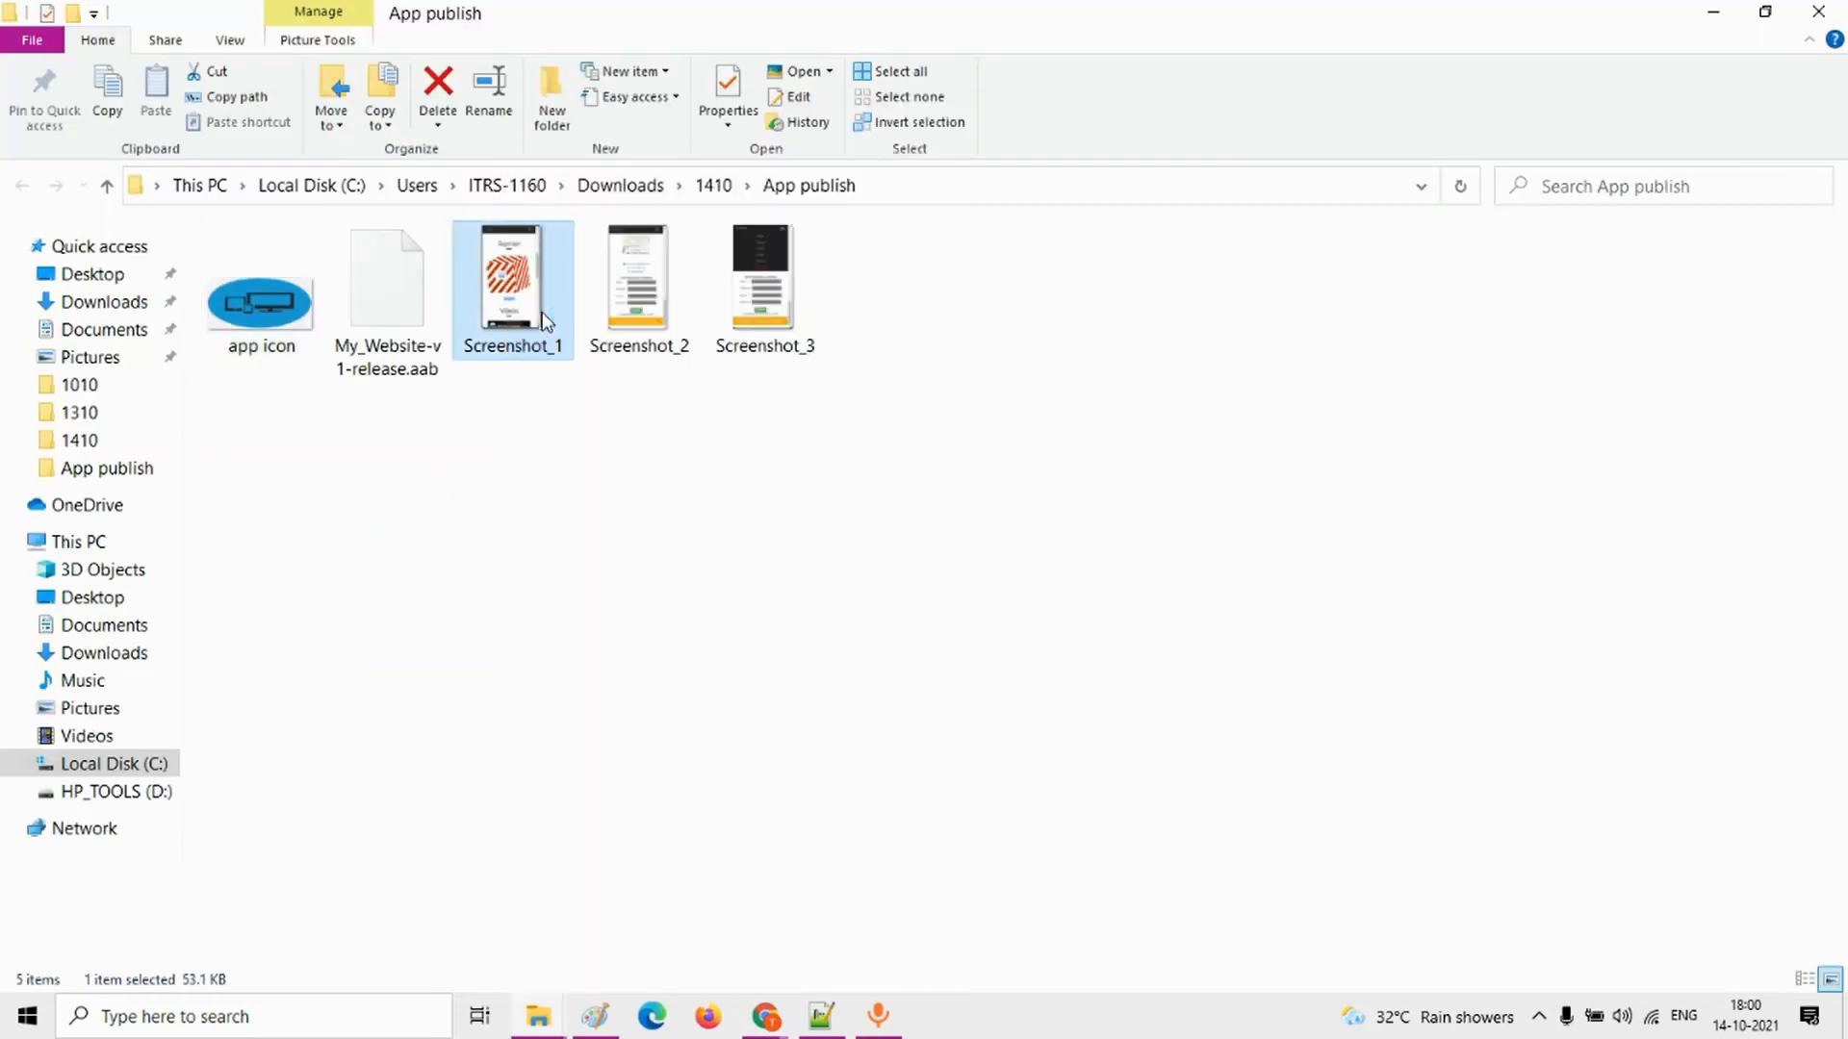
Step: Resize Screenshot_1 to a horizontal size of 320 pixels with the aspect ratio maintained, and save and close it
left_click(412, 206)
left_click(449, 293)
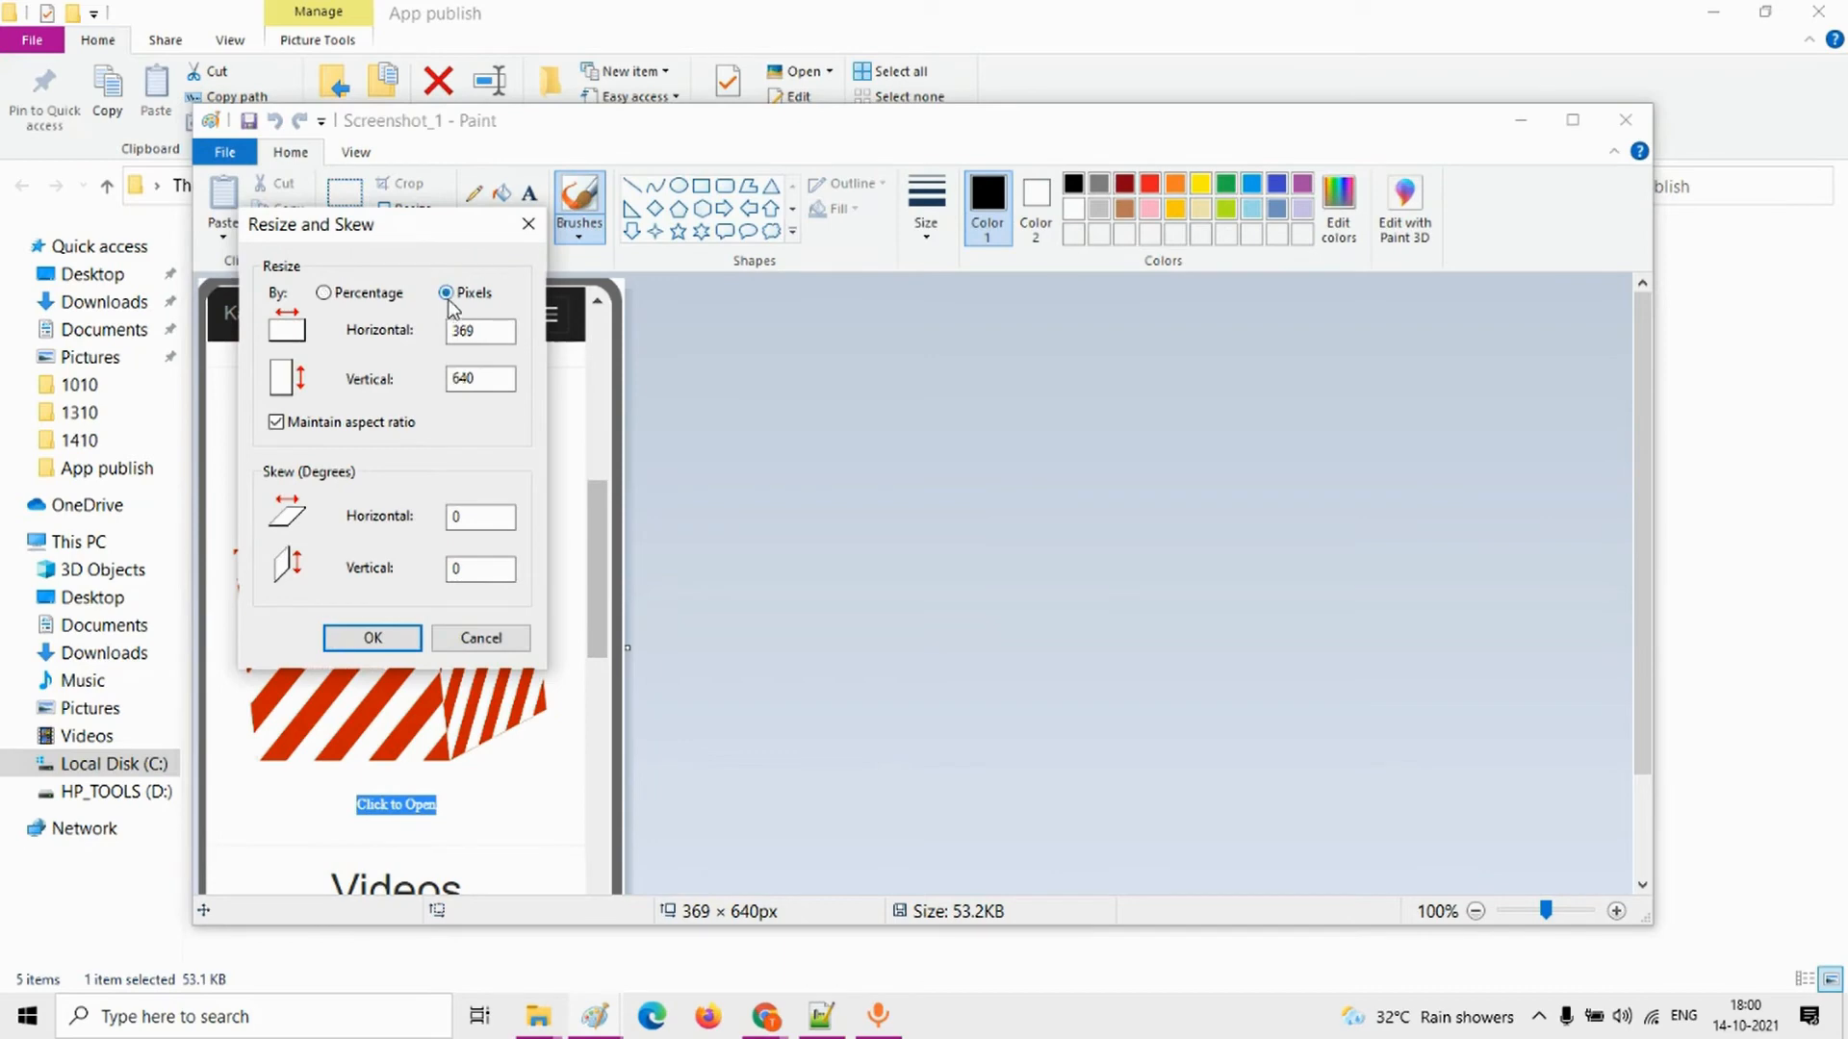
double_click(462, 330)
type("320")
left_click(372, 638)
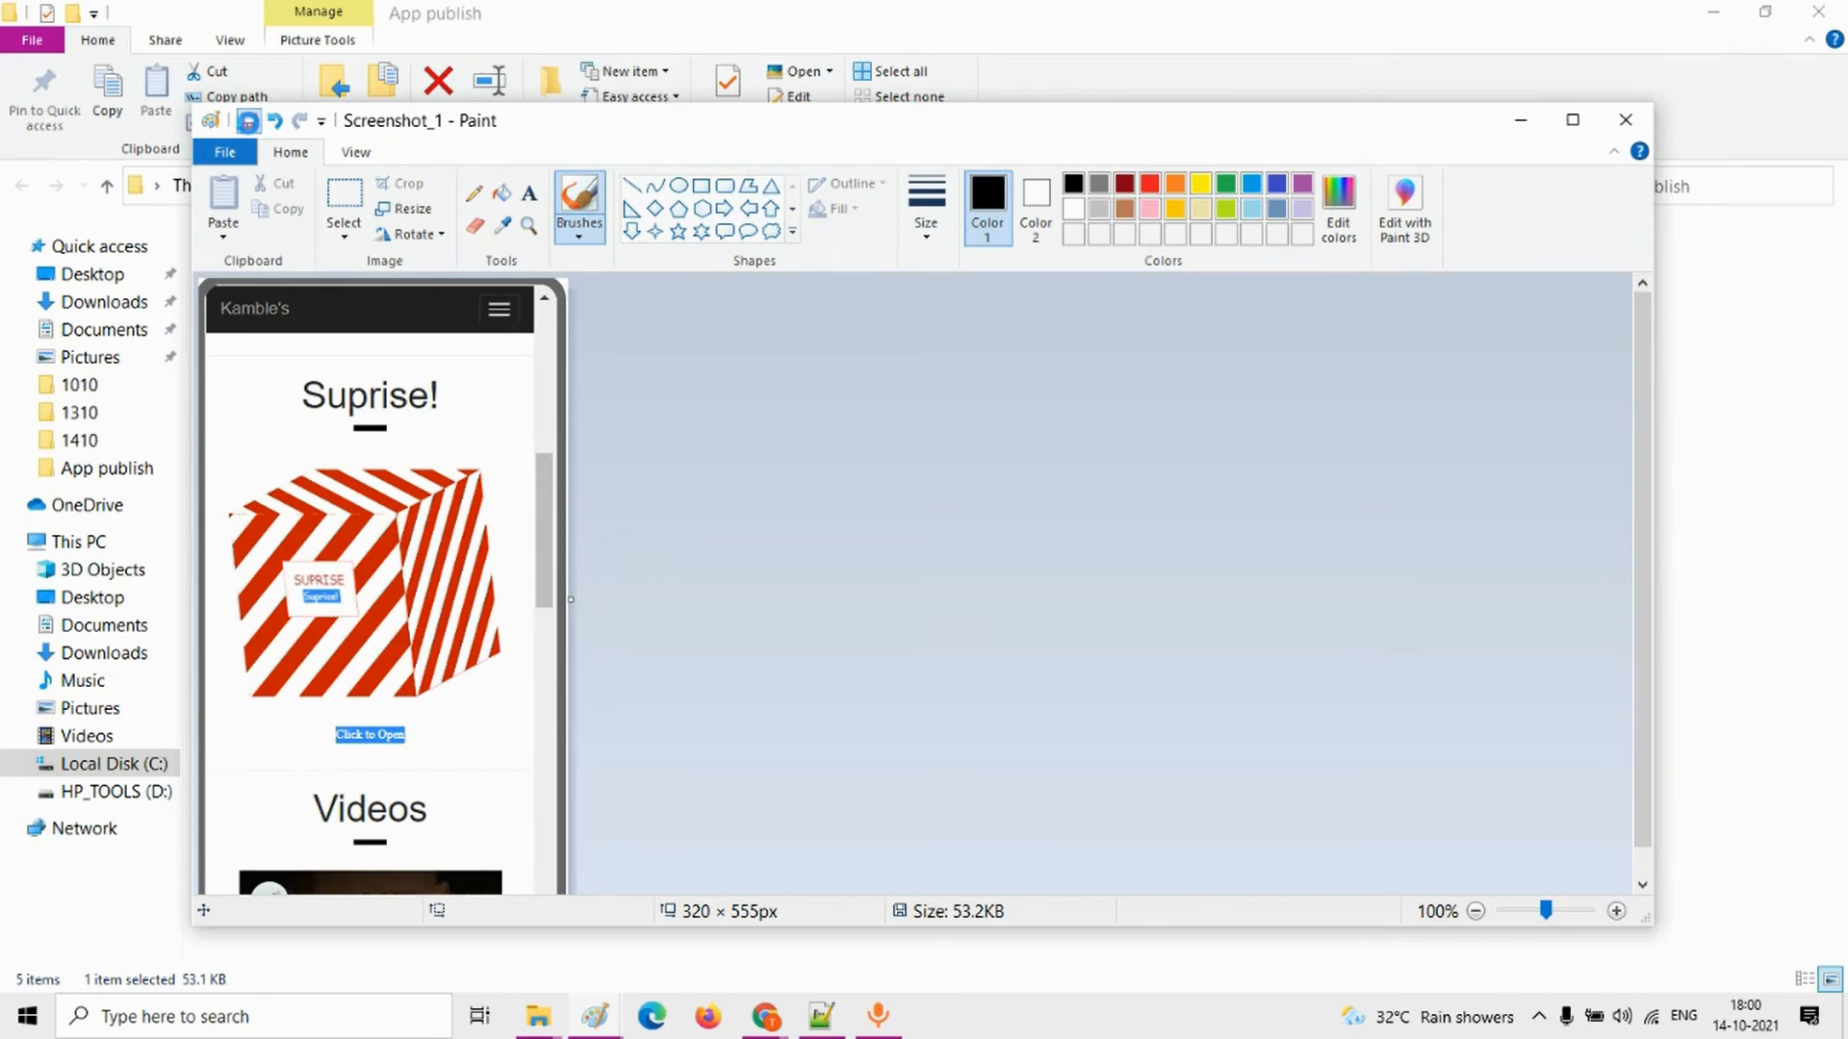
left_click(248, 120)
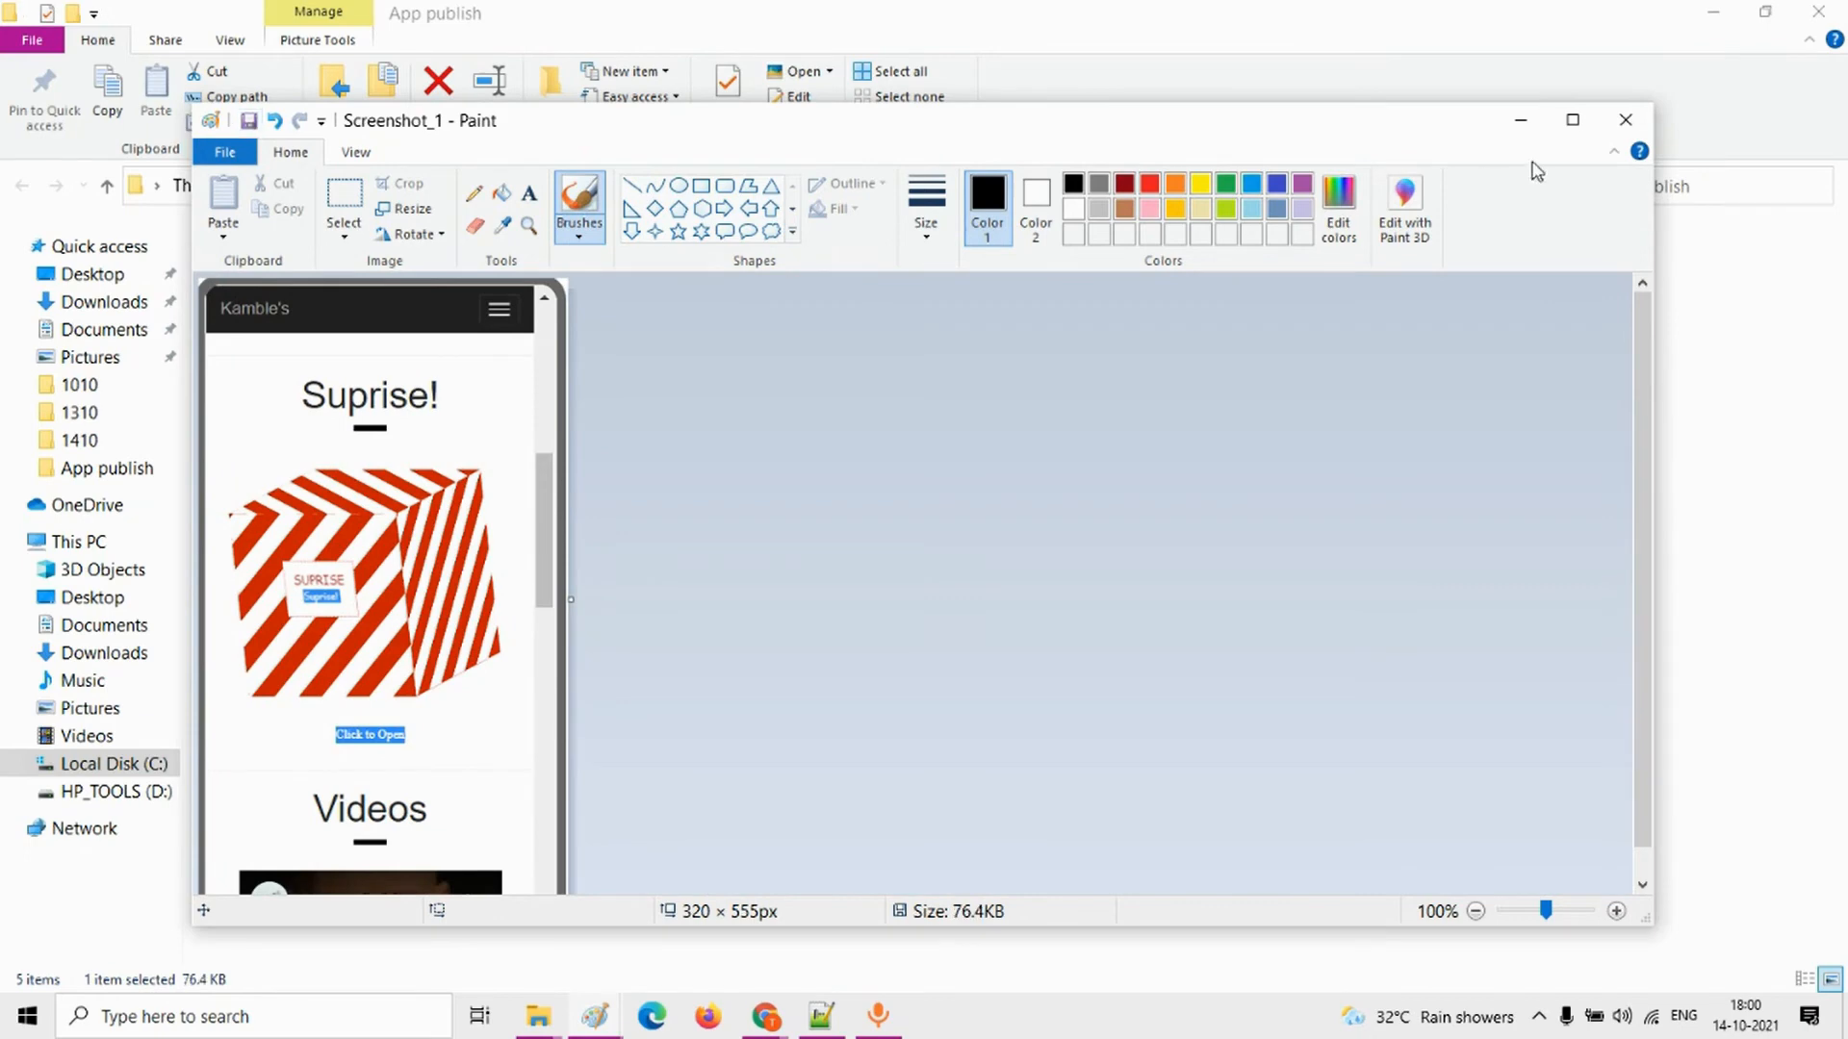
left_click(1626, 123)
Step: Edit Screenshot_2 in Paint, resizing it to 320 pixels horizontally with the aspect ratio maintained, and save and close it
left_click(634, 317)
right_click(633, 318)
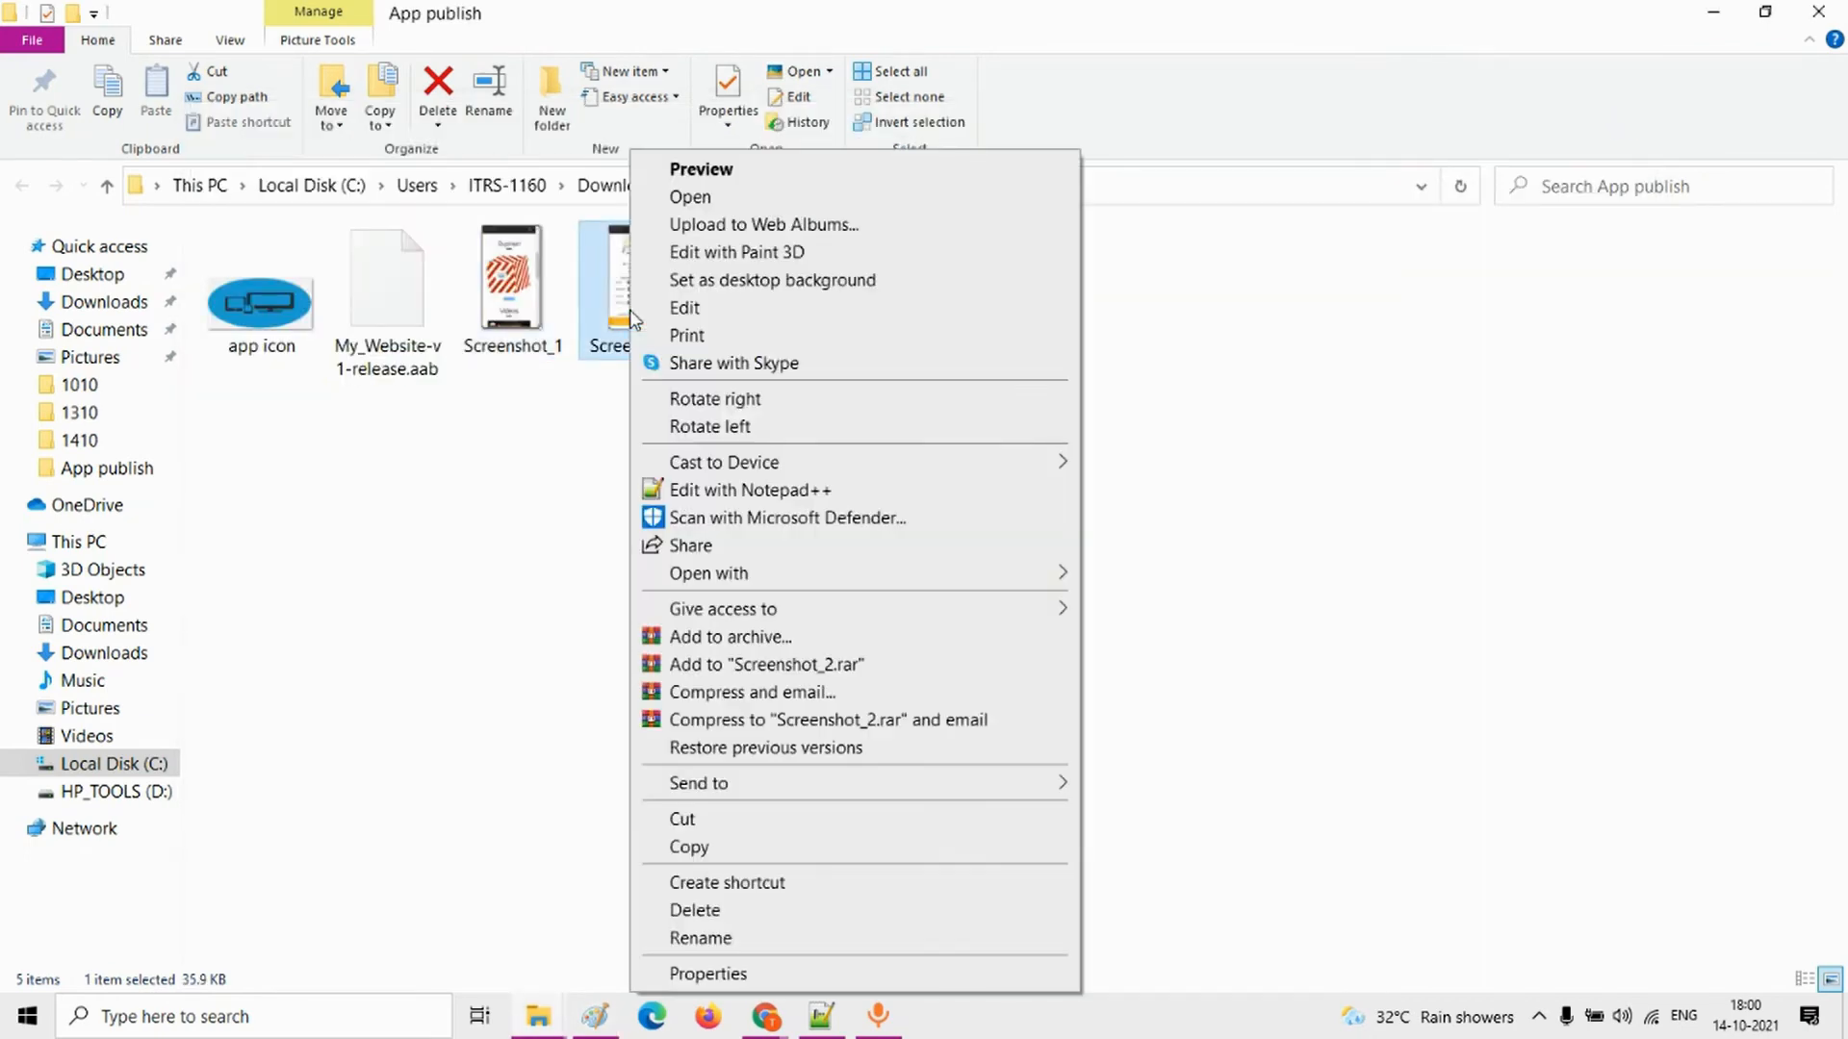
left_click(673, 303)
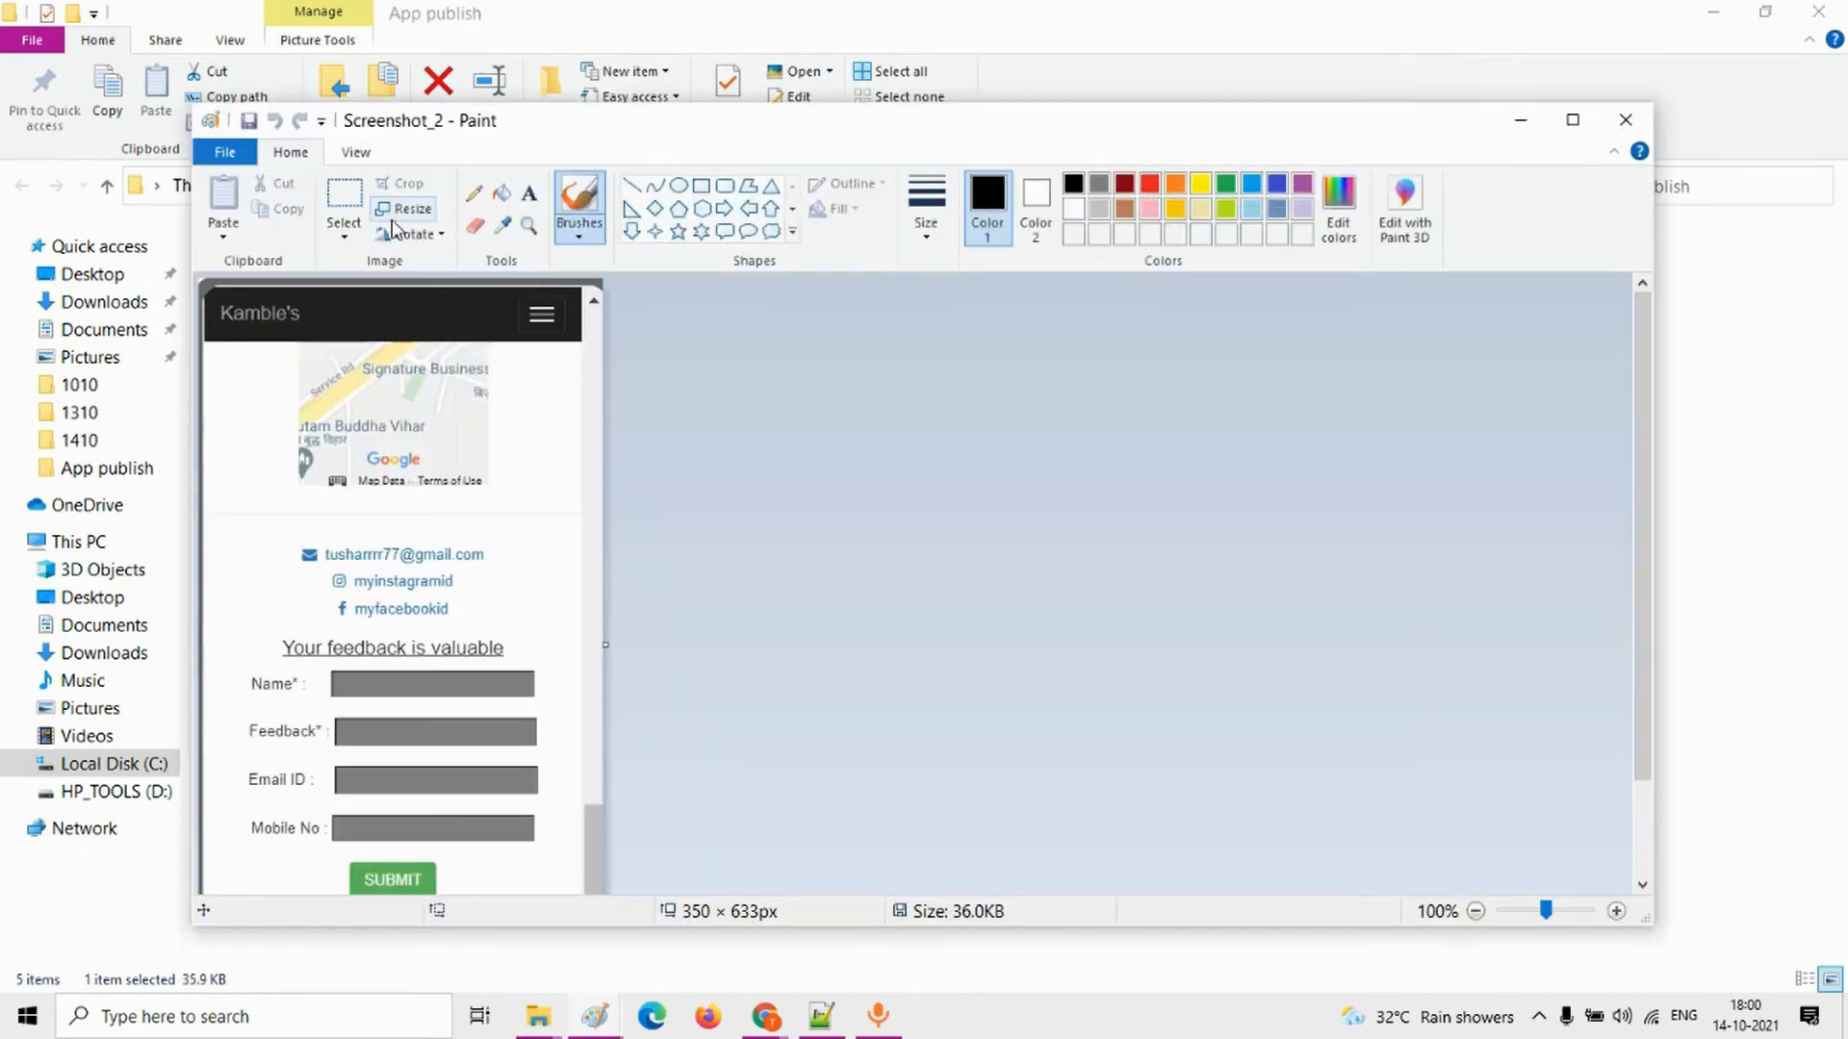
left_click(402, 207)
left_click(446, 293)
double_click(439, 330)
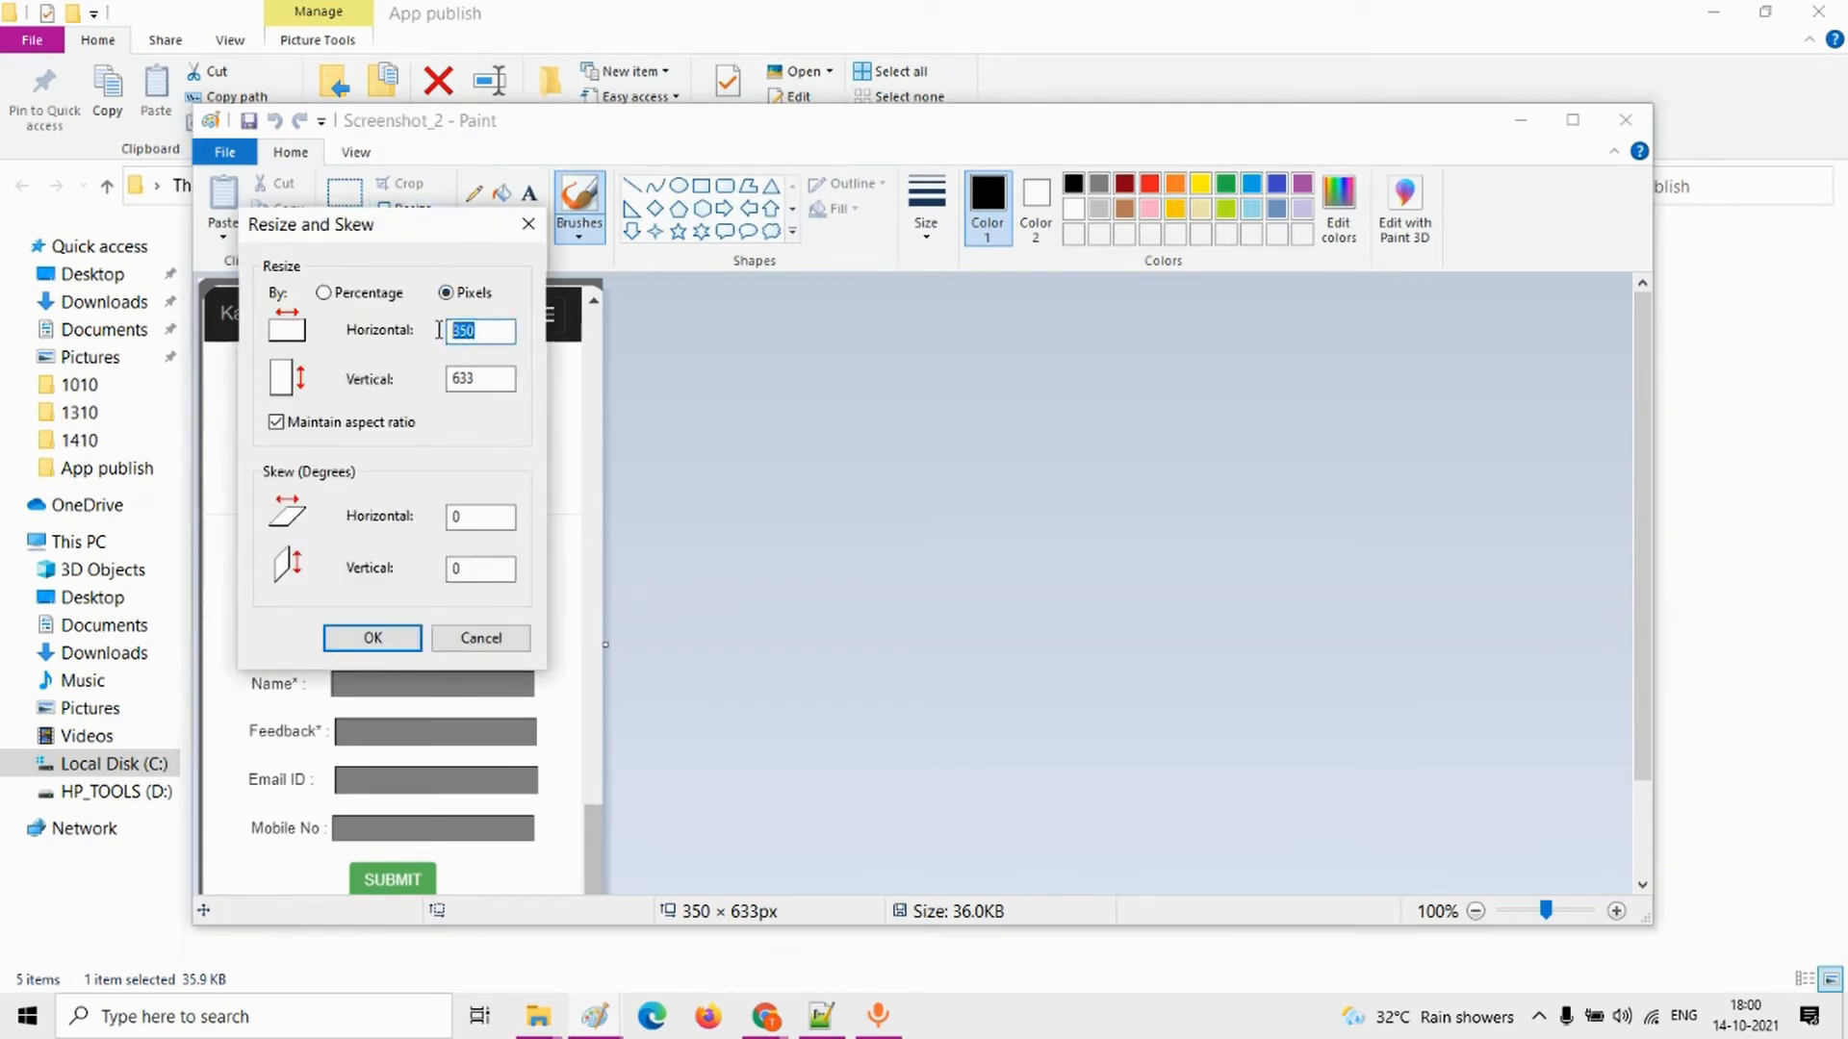
type("320")
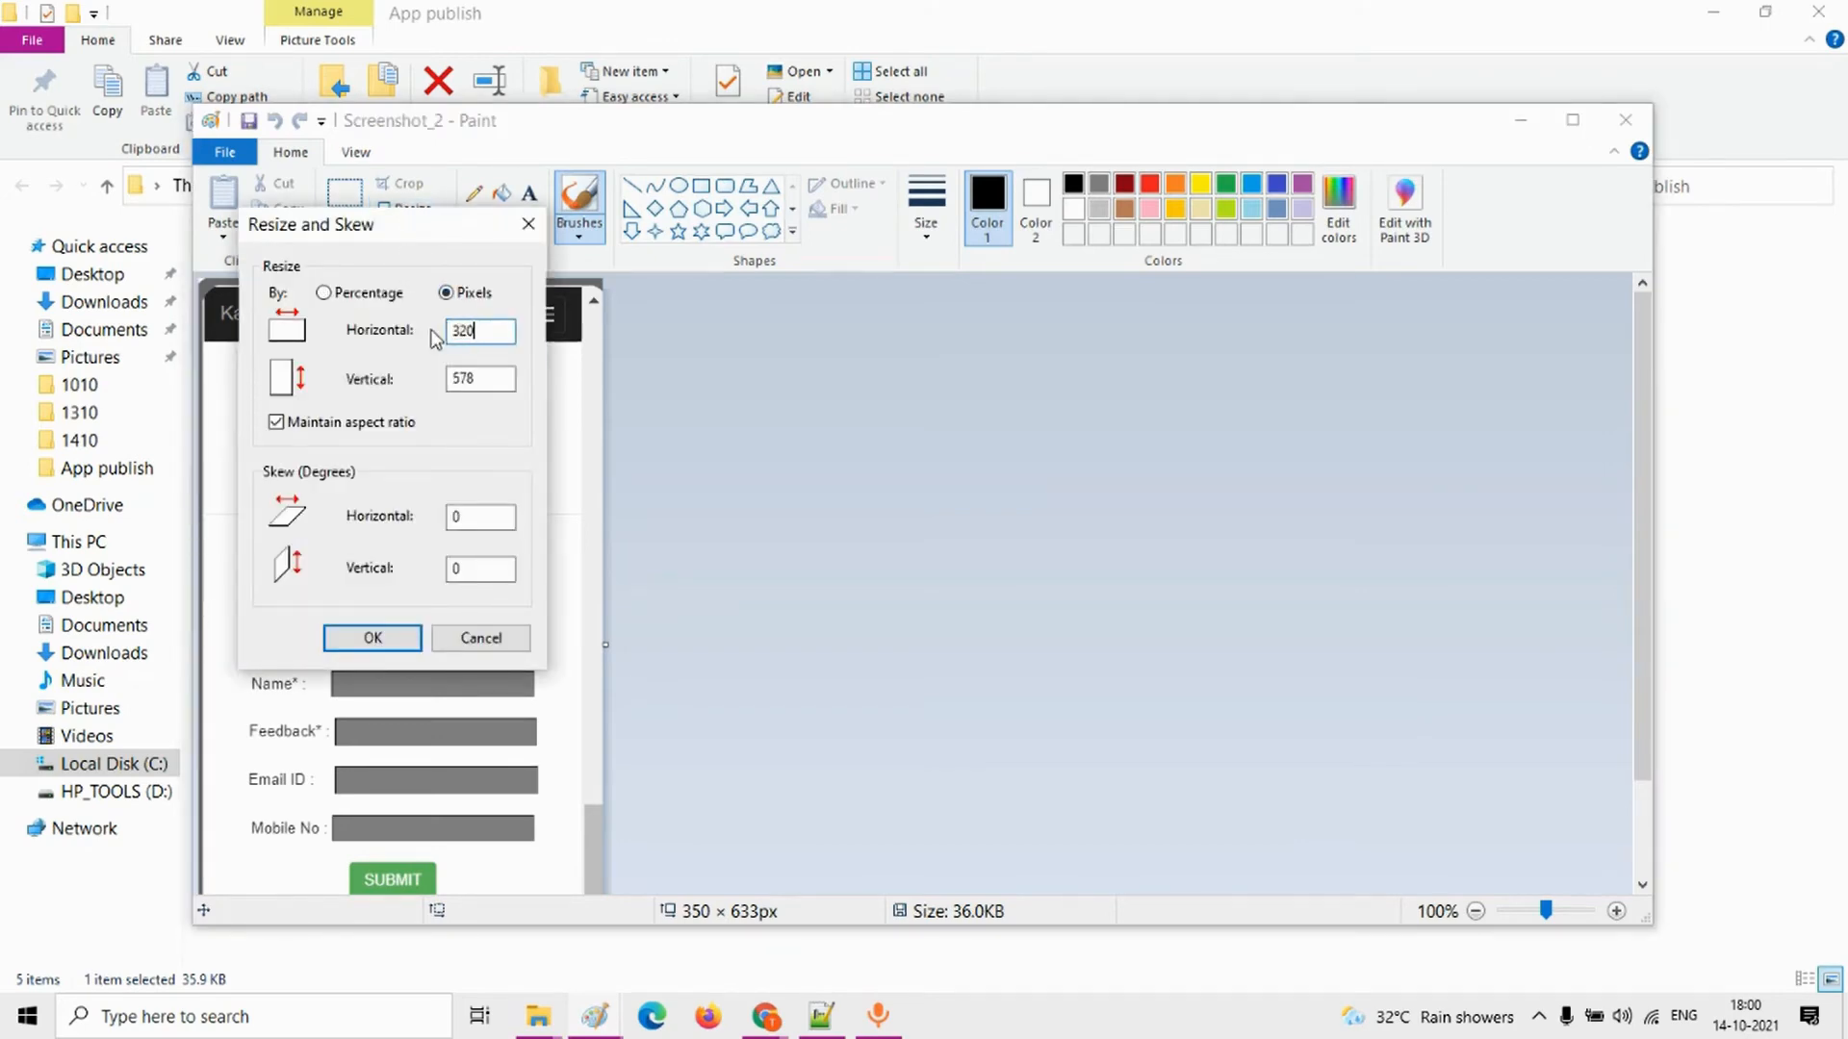
left_click(397, 641)
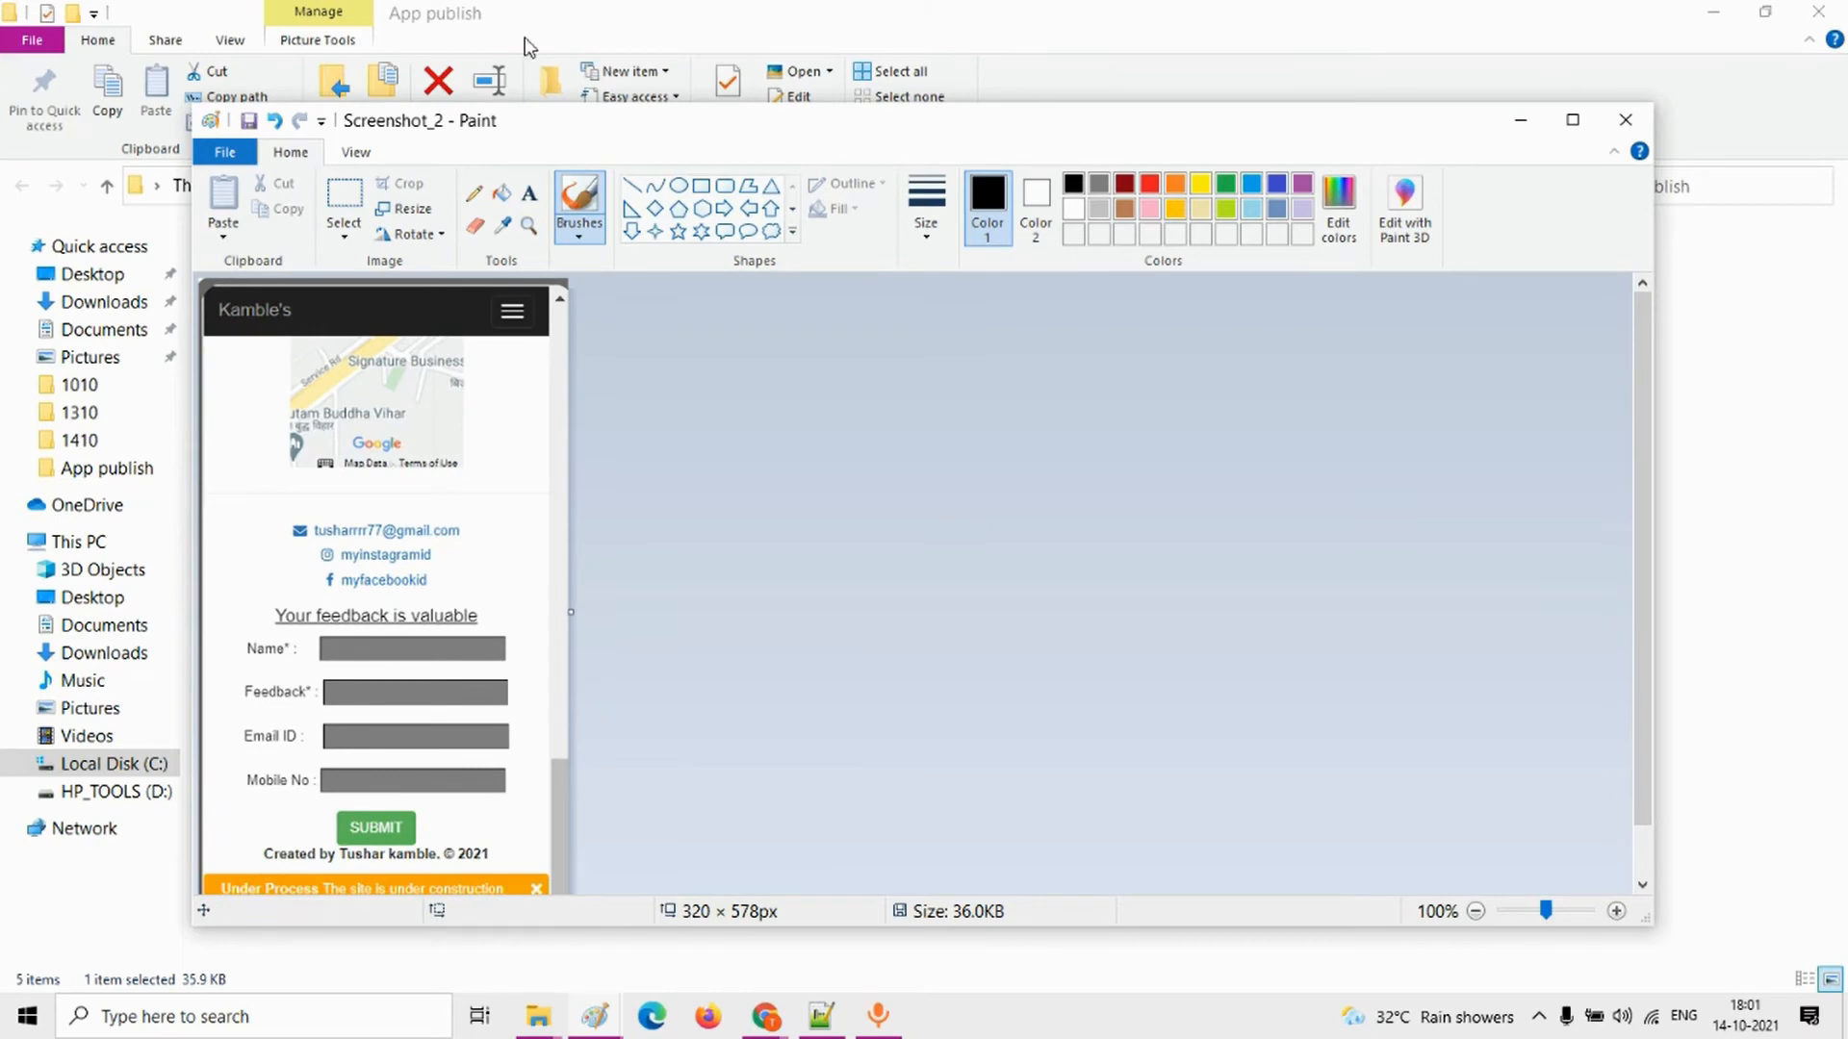
left_click(249, 120)
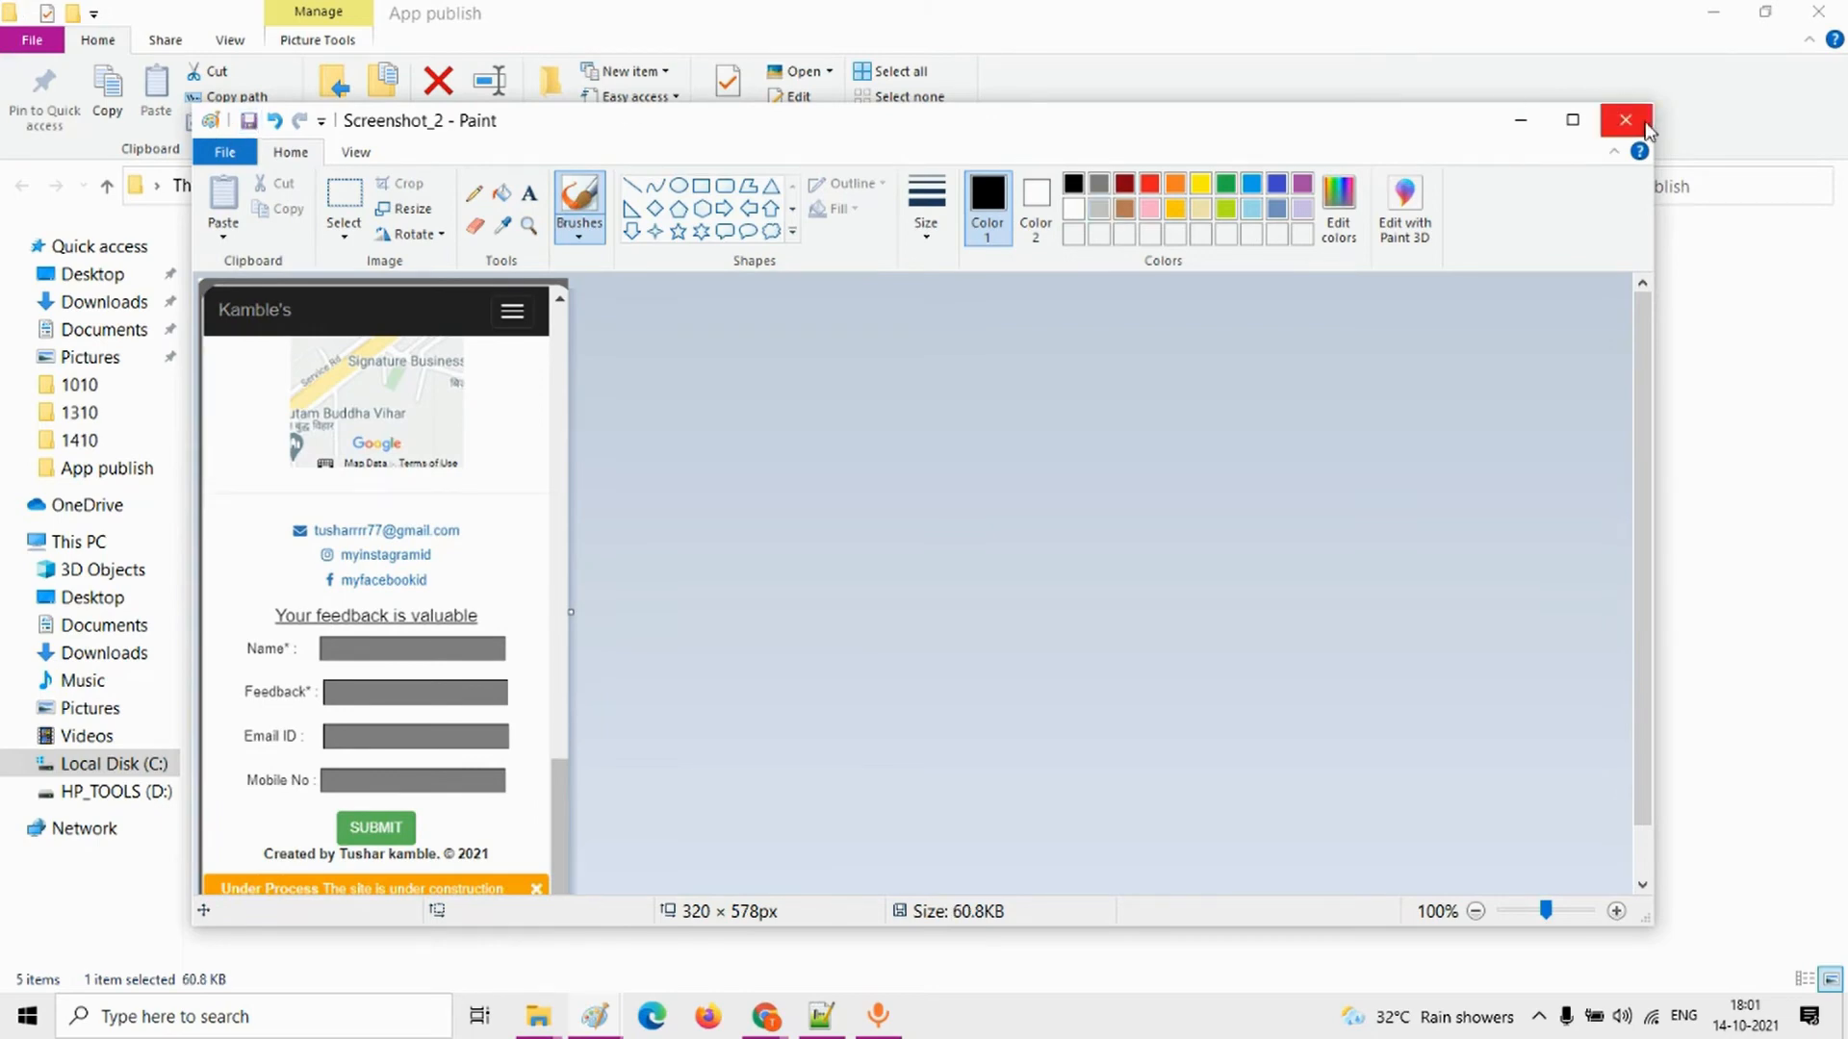
left_click(1645, 127)
Step: Edit Screenshot_3 in Paint, resizing it to 320 pixels horizontally with the aspect ratio maintained, and save and close it
right_click(736, 289)
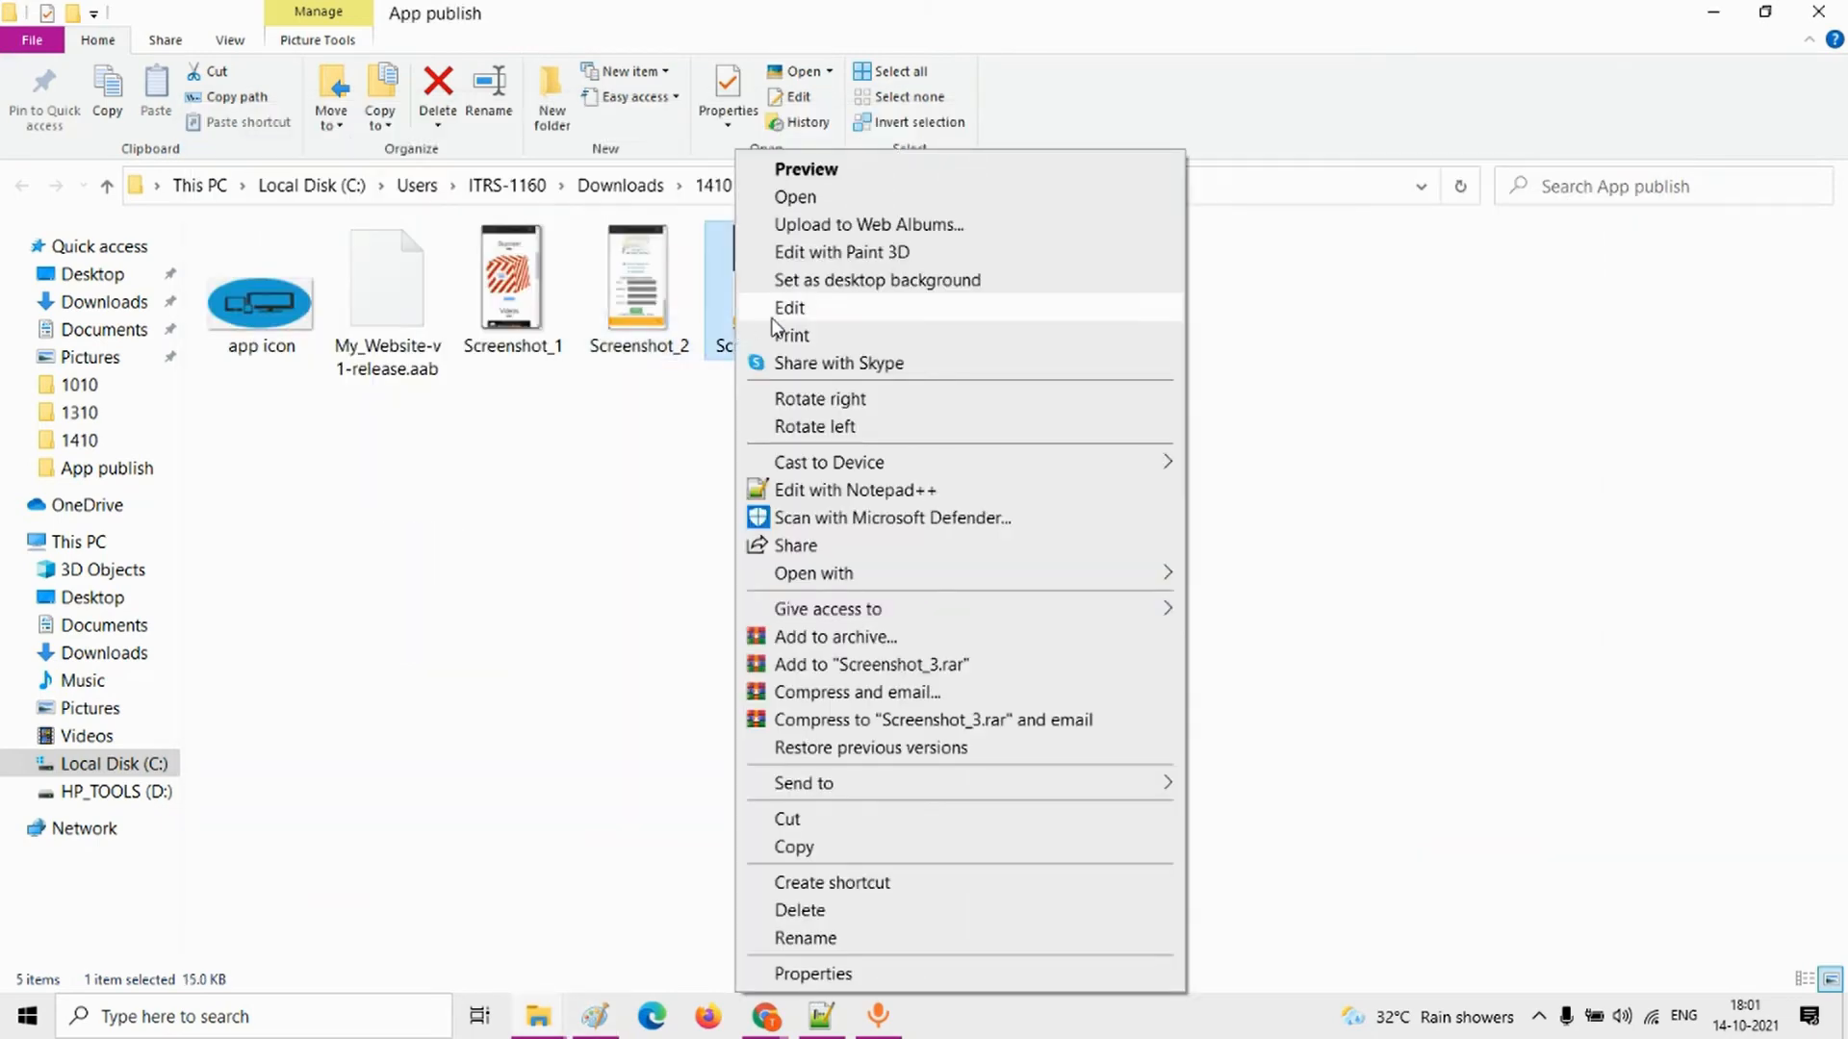
left_click(772, 315)
left_click(402, 206)
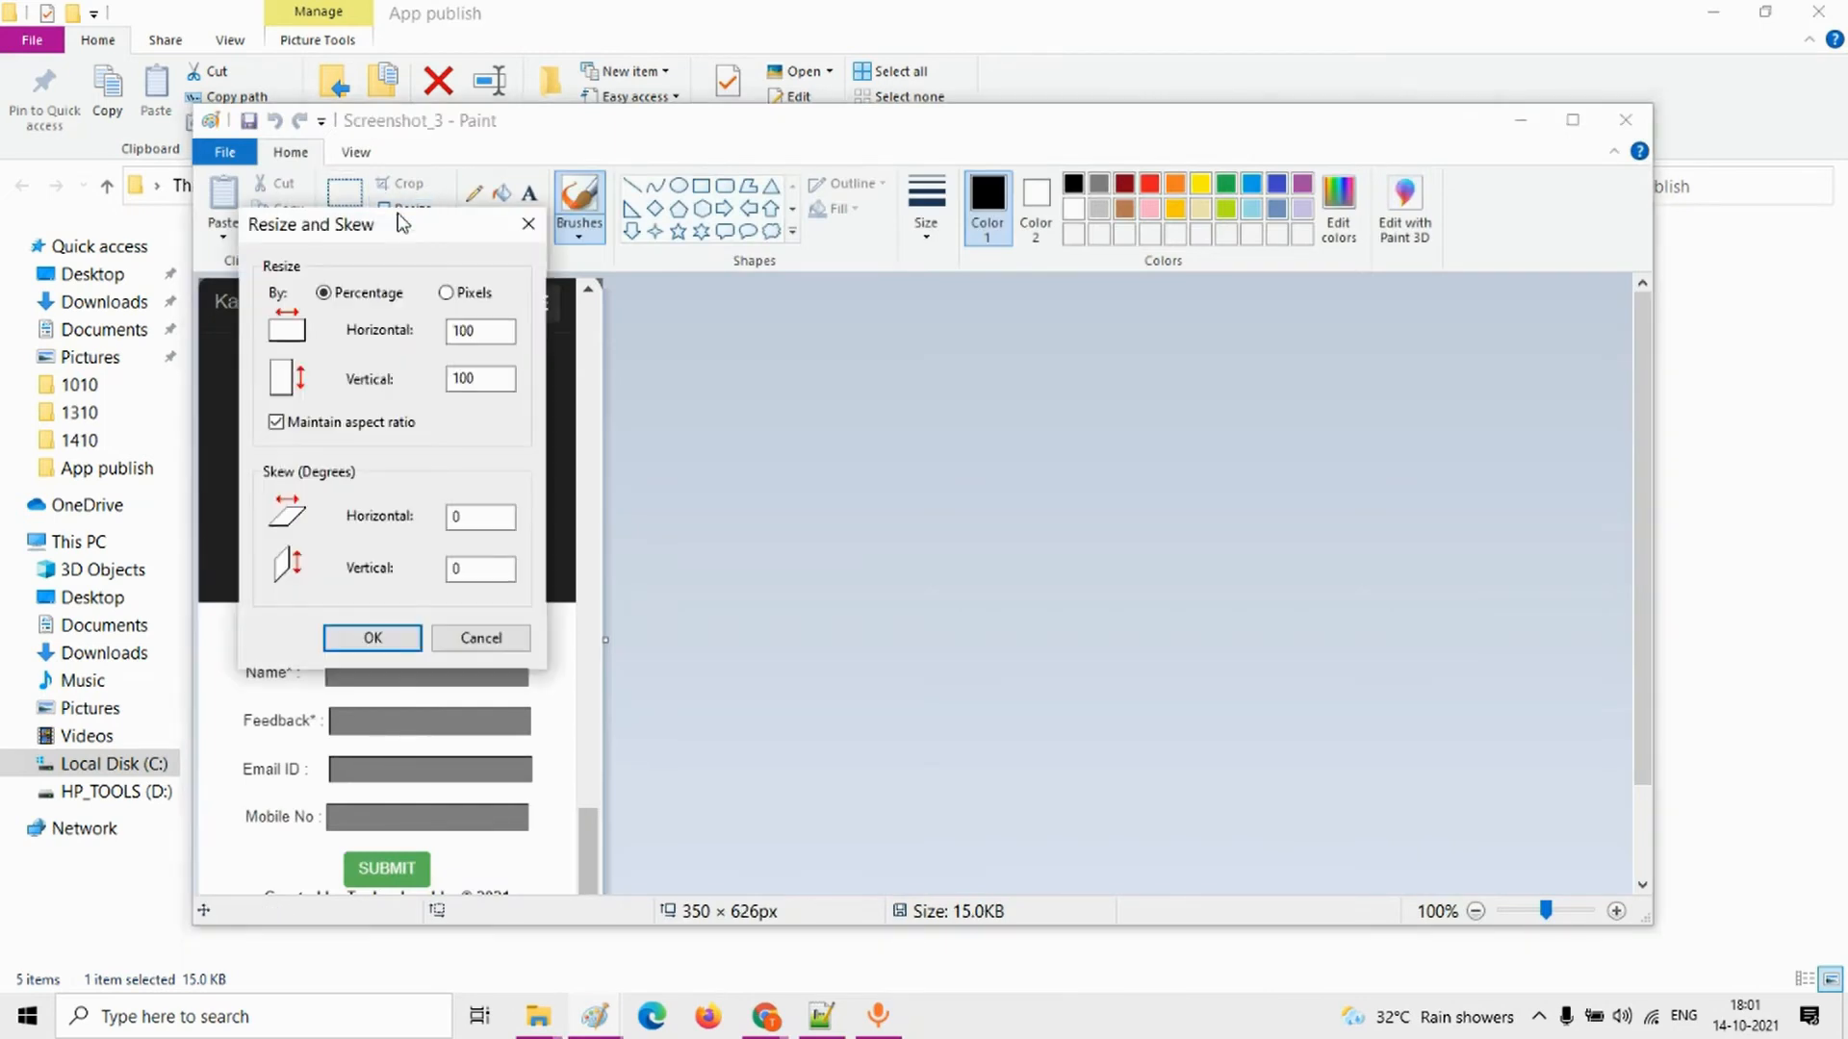
left_click(445, 293)
double_click(462, 330)
type("320")
left_click(372, 637)
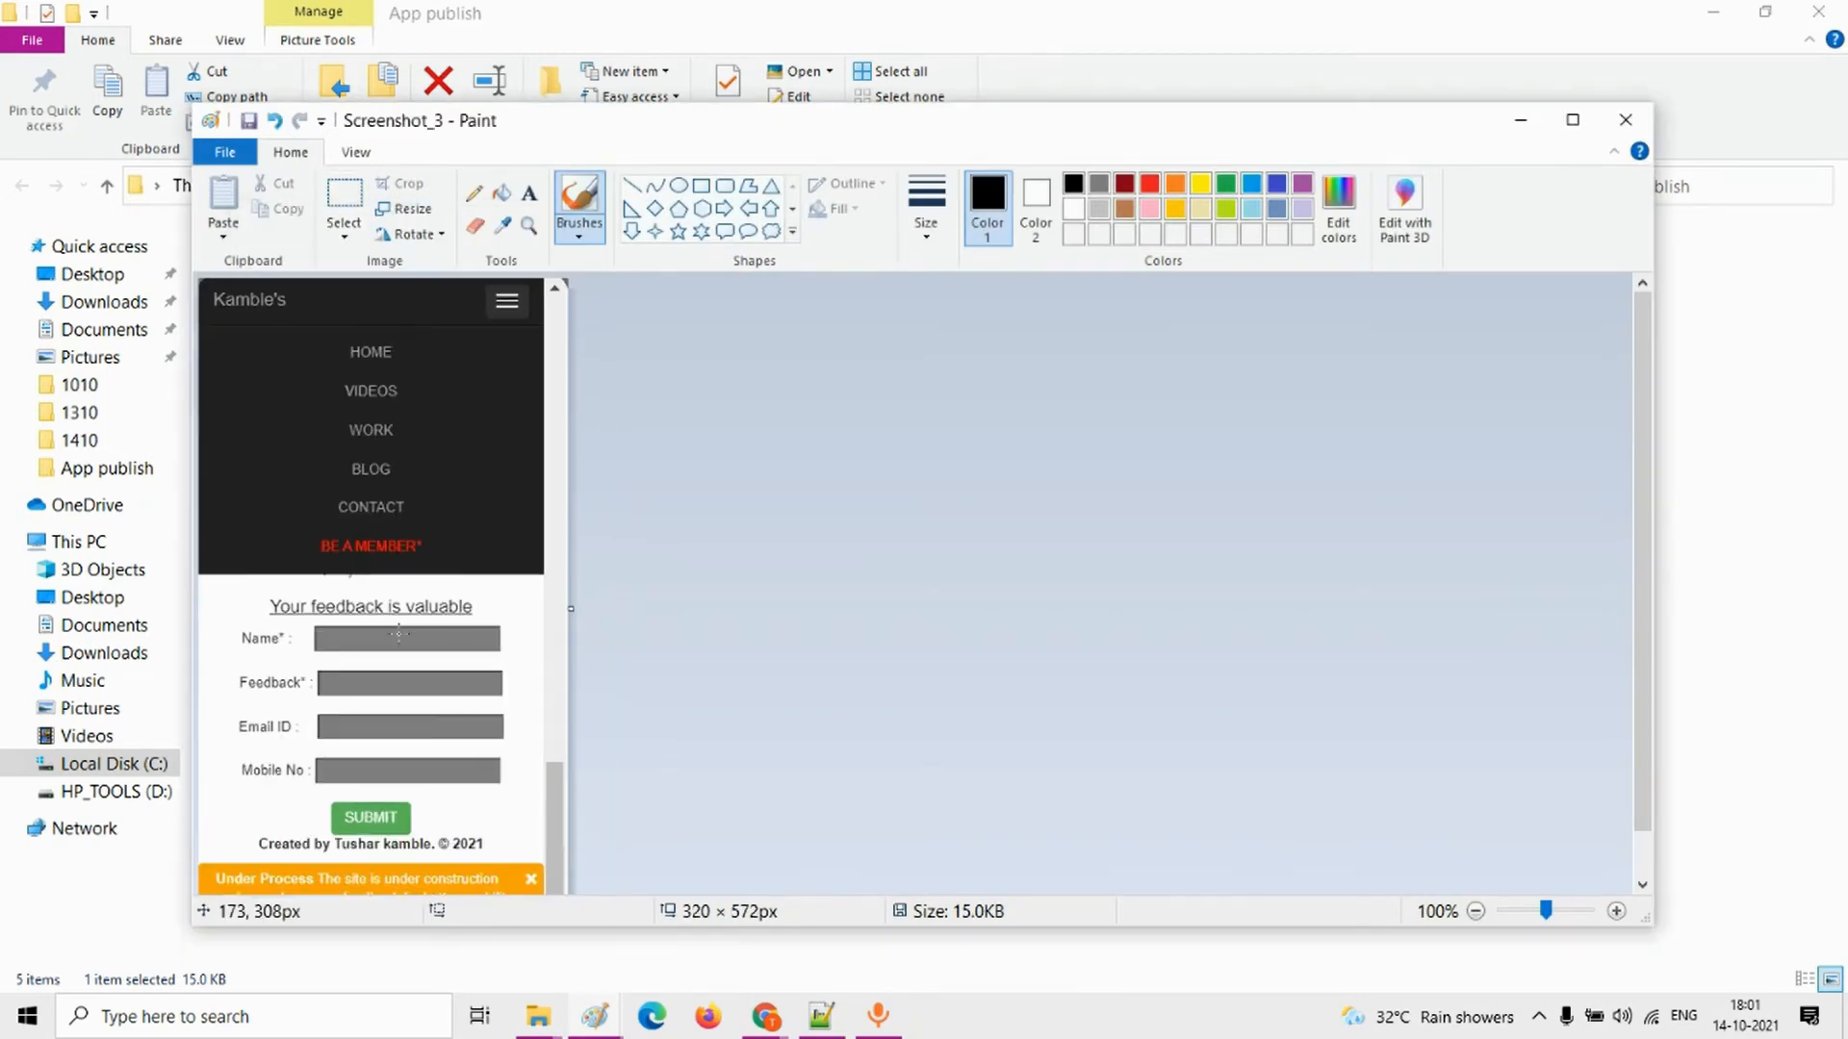
left_click(1625, 121)
Step: Switch back to the main store listing and upload Screenshot_1, Screenshot_2 and Screenshot_3 as the phone screenshots
key("alt+Tab")
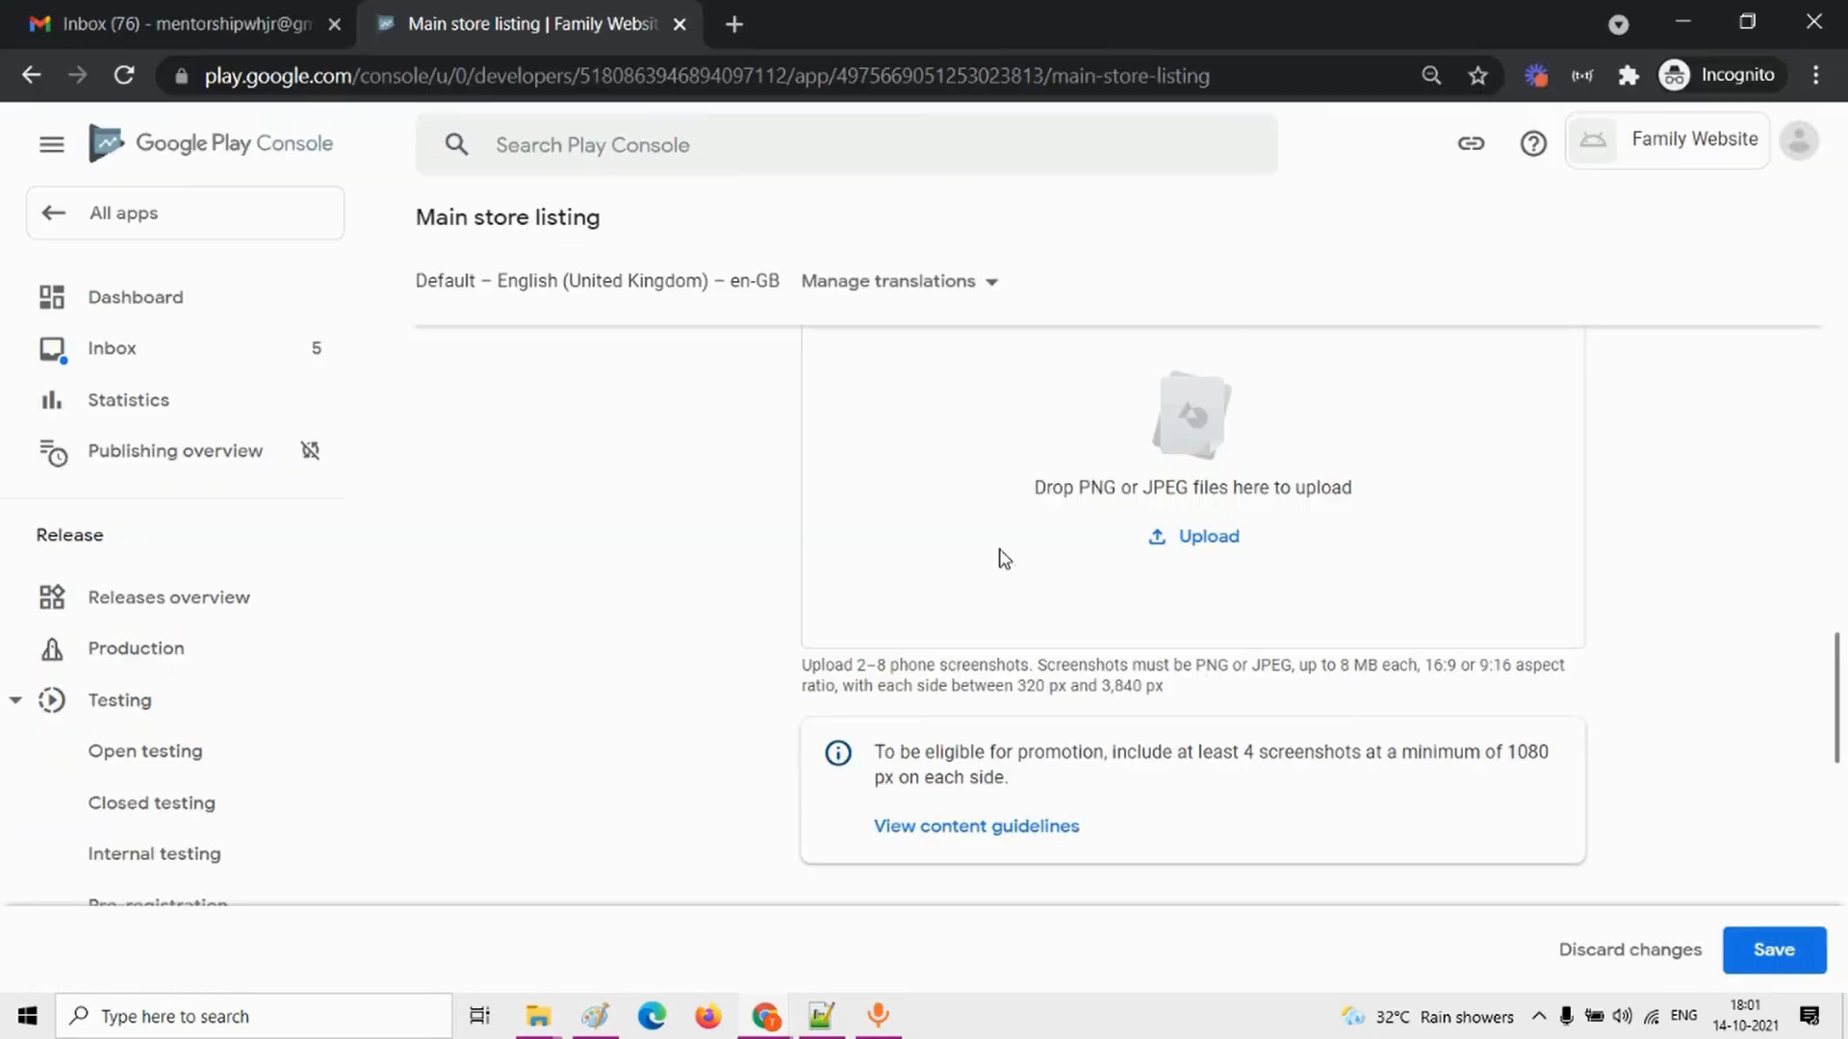
left_click(1209, 537)
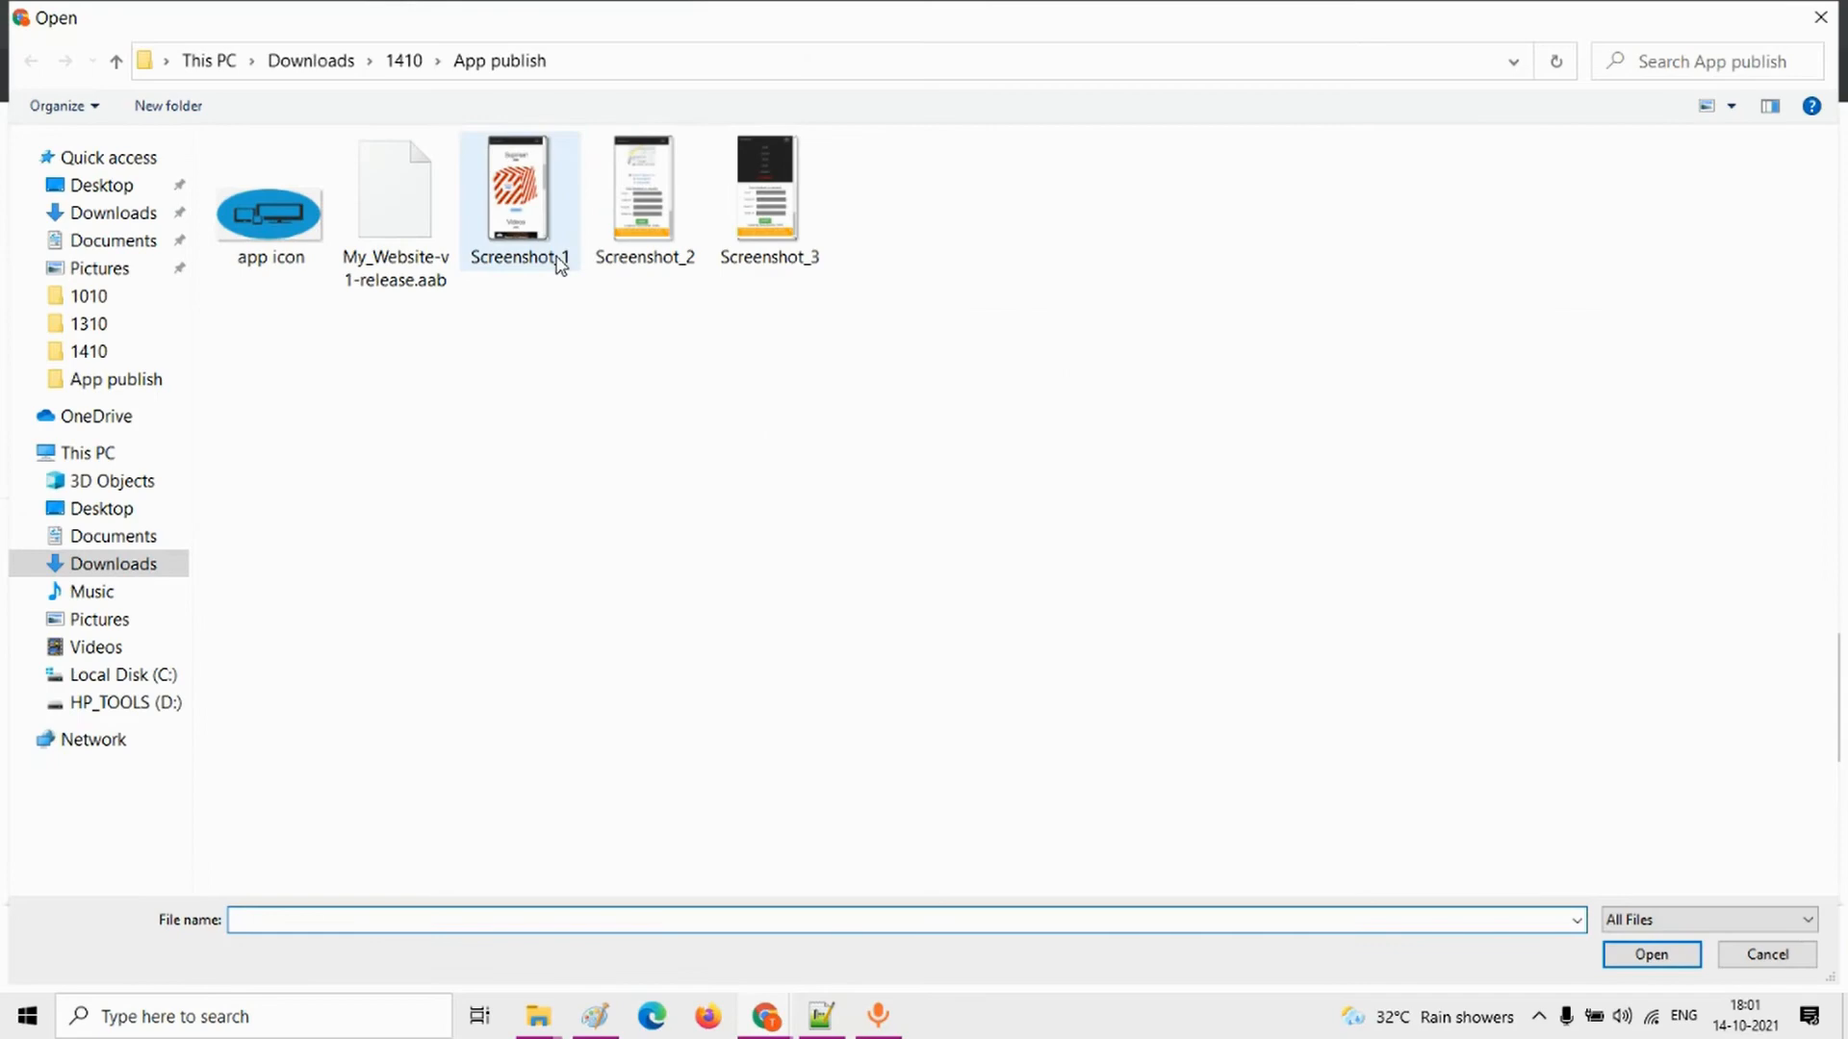
left_click(559, 265)
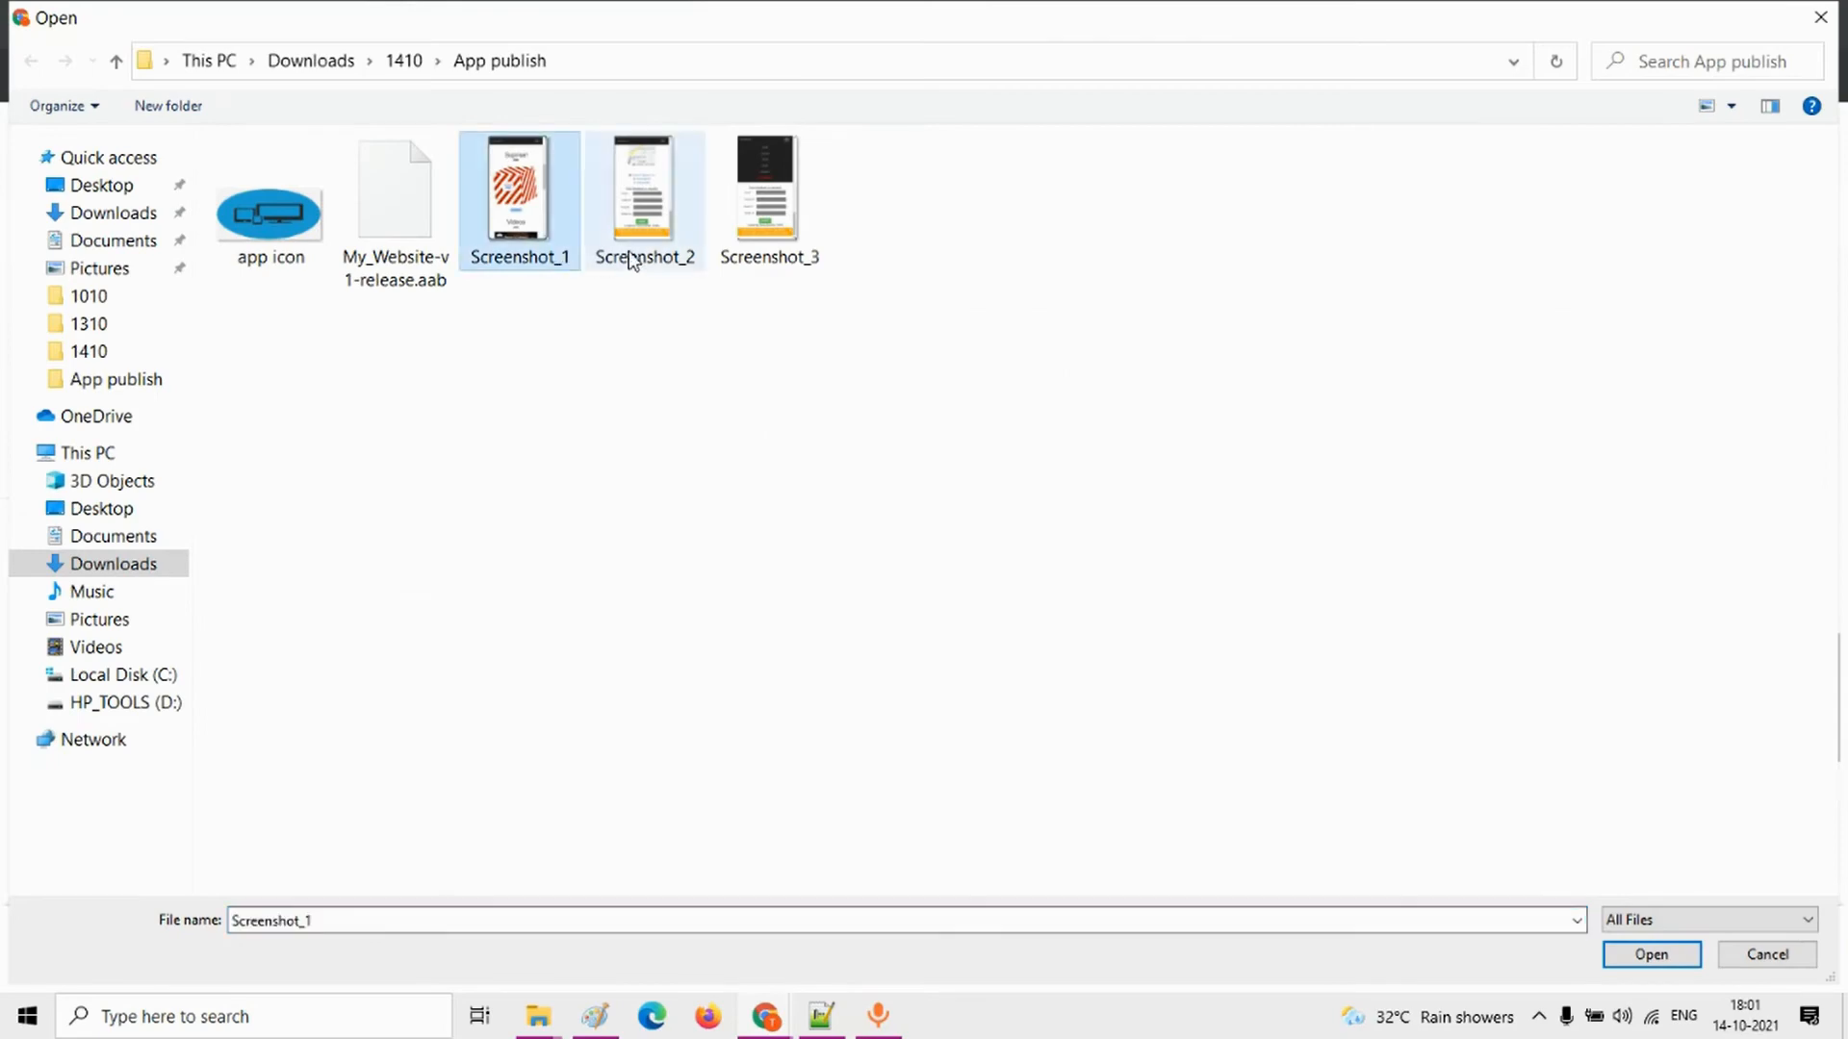
left_click(630, 255, "ctrl")
left_click(765, 251, "ctrl")
left_click(1649, 955)
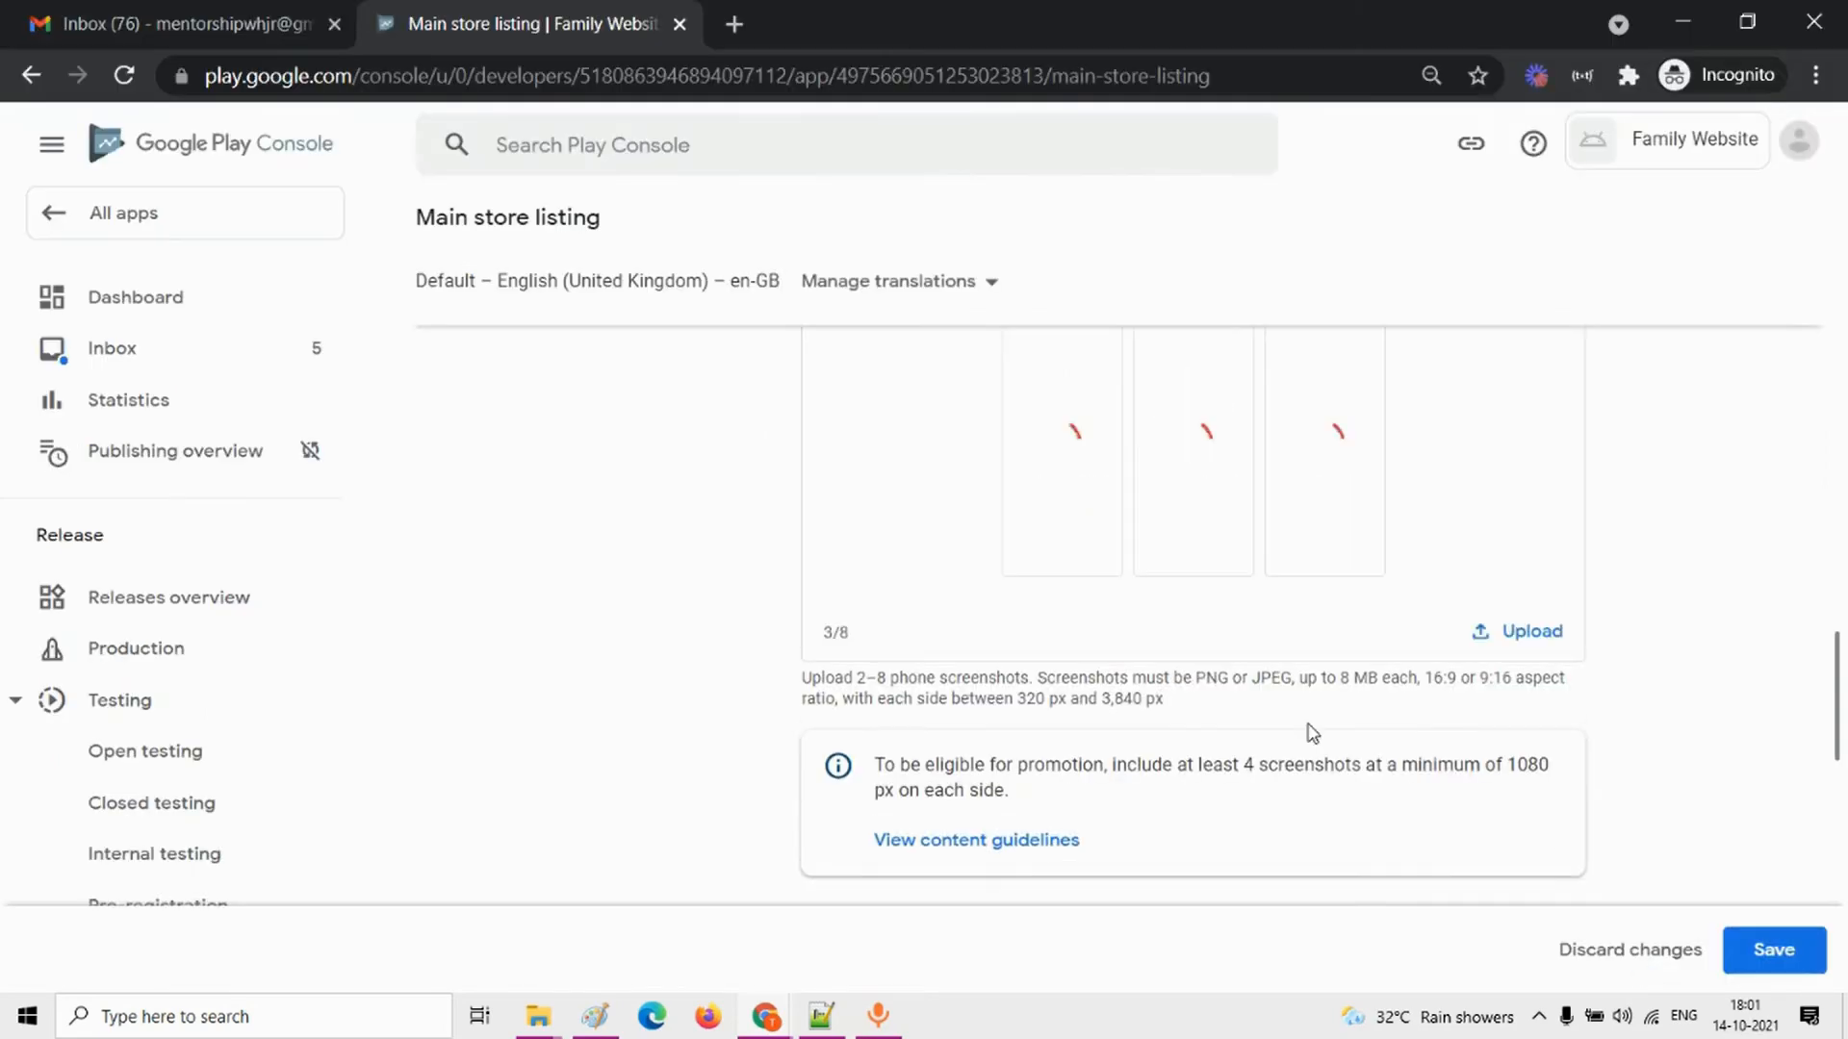
Step: Upload Screenshot_1, Screenshot_2 and Screenshot_3 from the App publish folder as the 7-inch tablet screenshots
scroll(1312, 734, "down", 5)
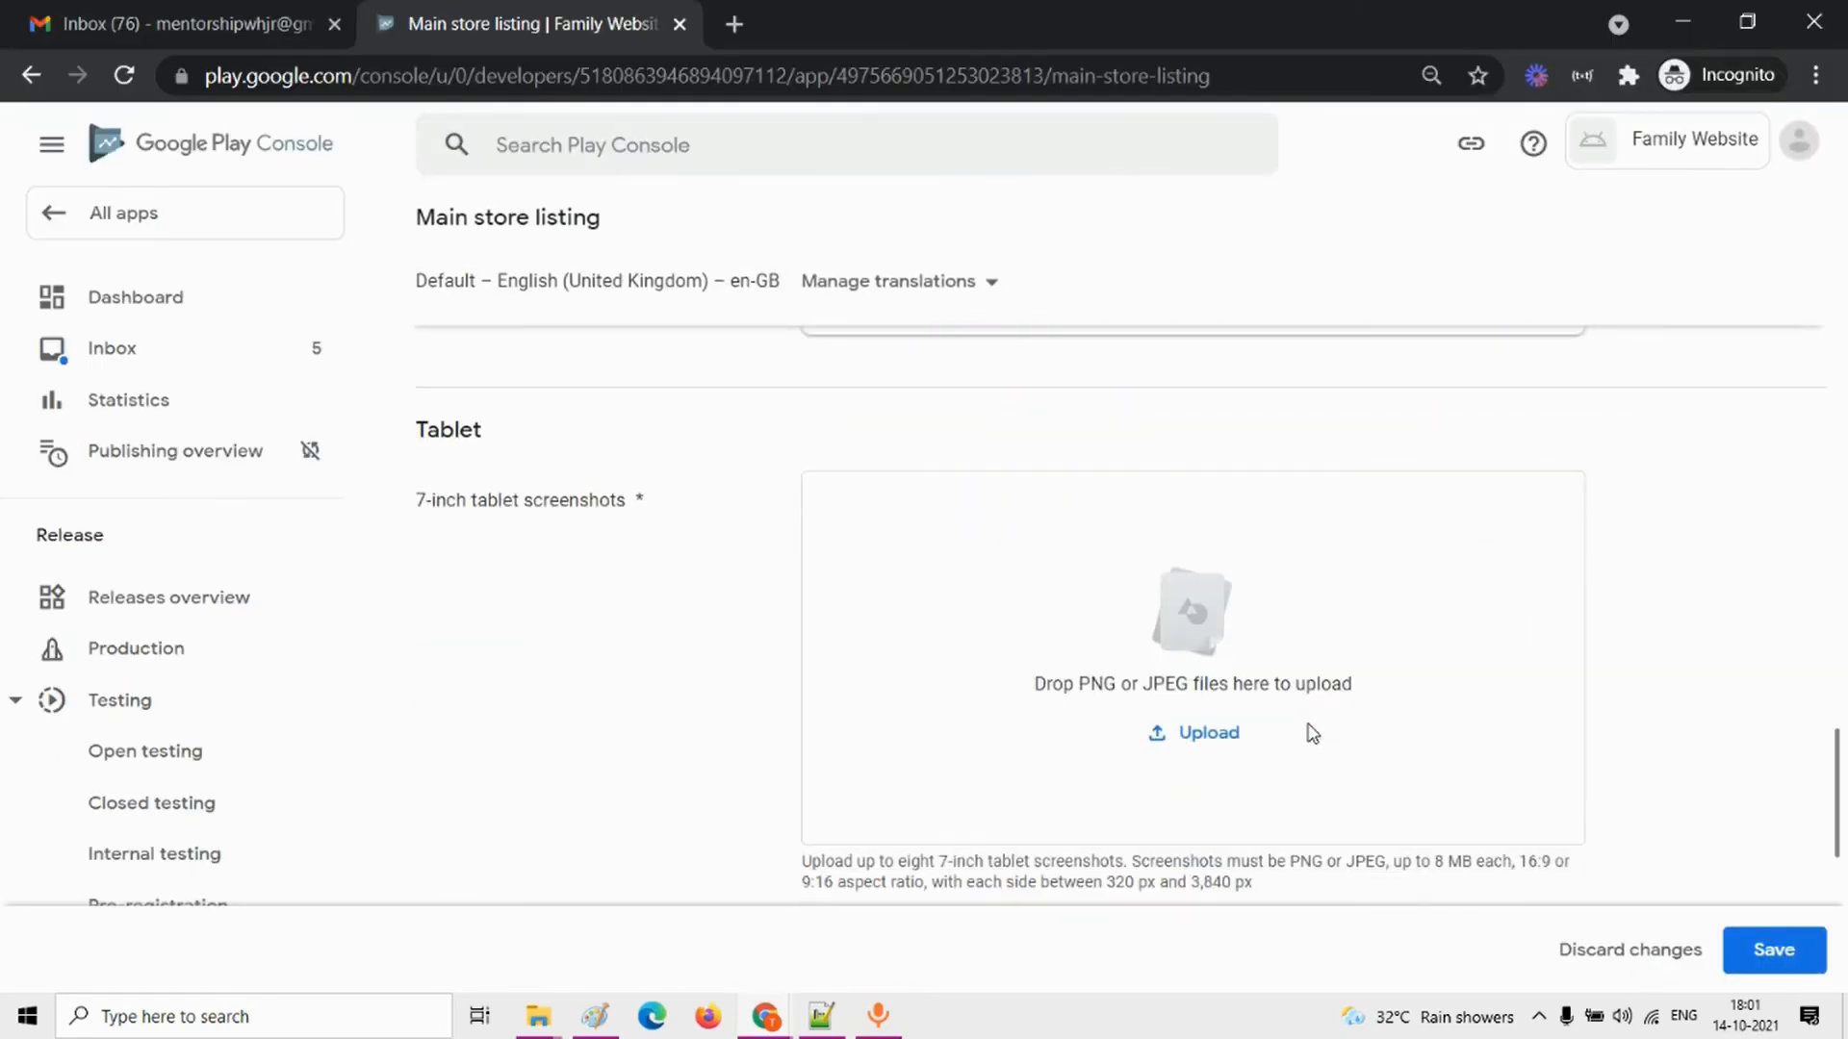
left_click(1226, 734)
left_click(553, 240)
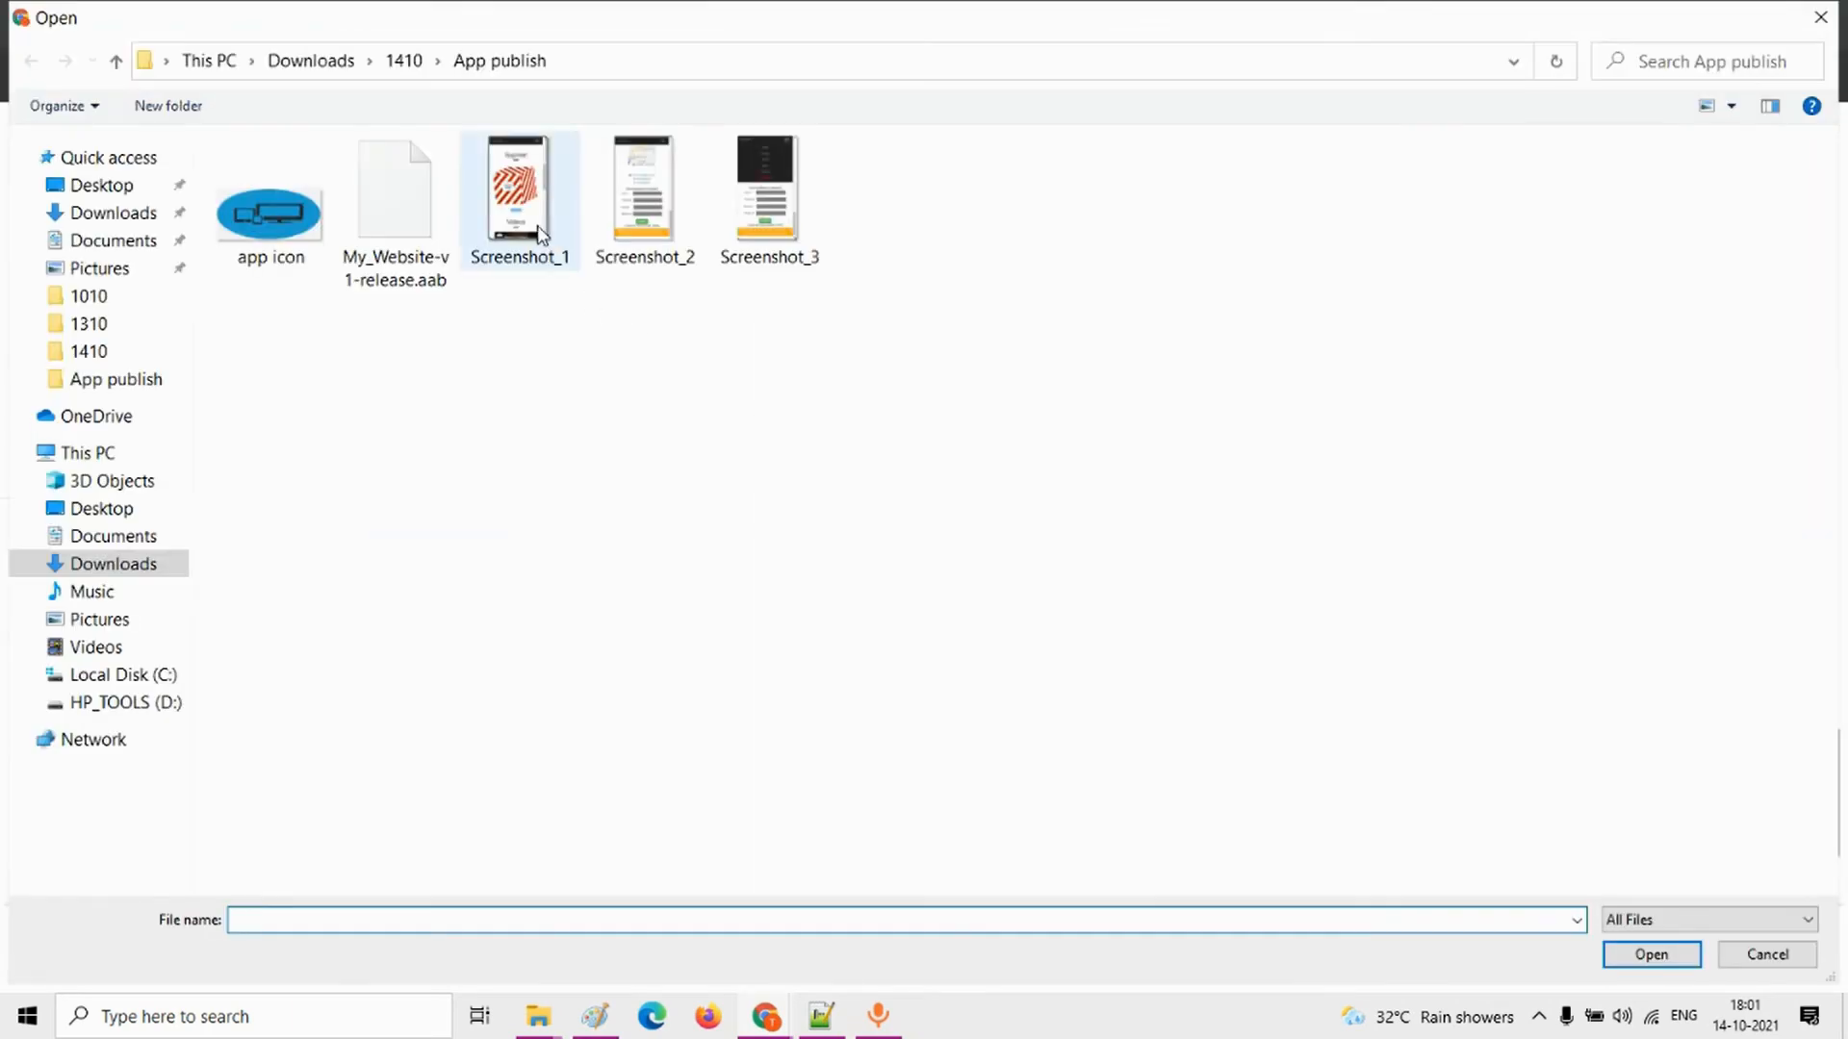
left_click(645, 221, "ctrl")
left_click(780, 193, "ctrl")
left_click(1654, 965)
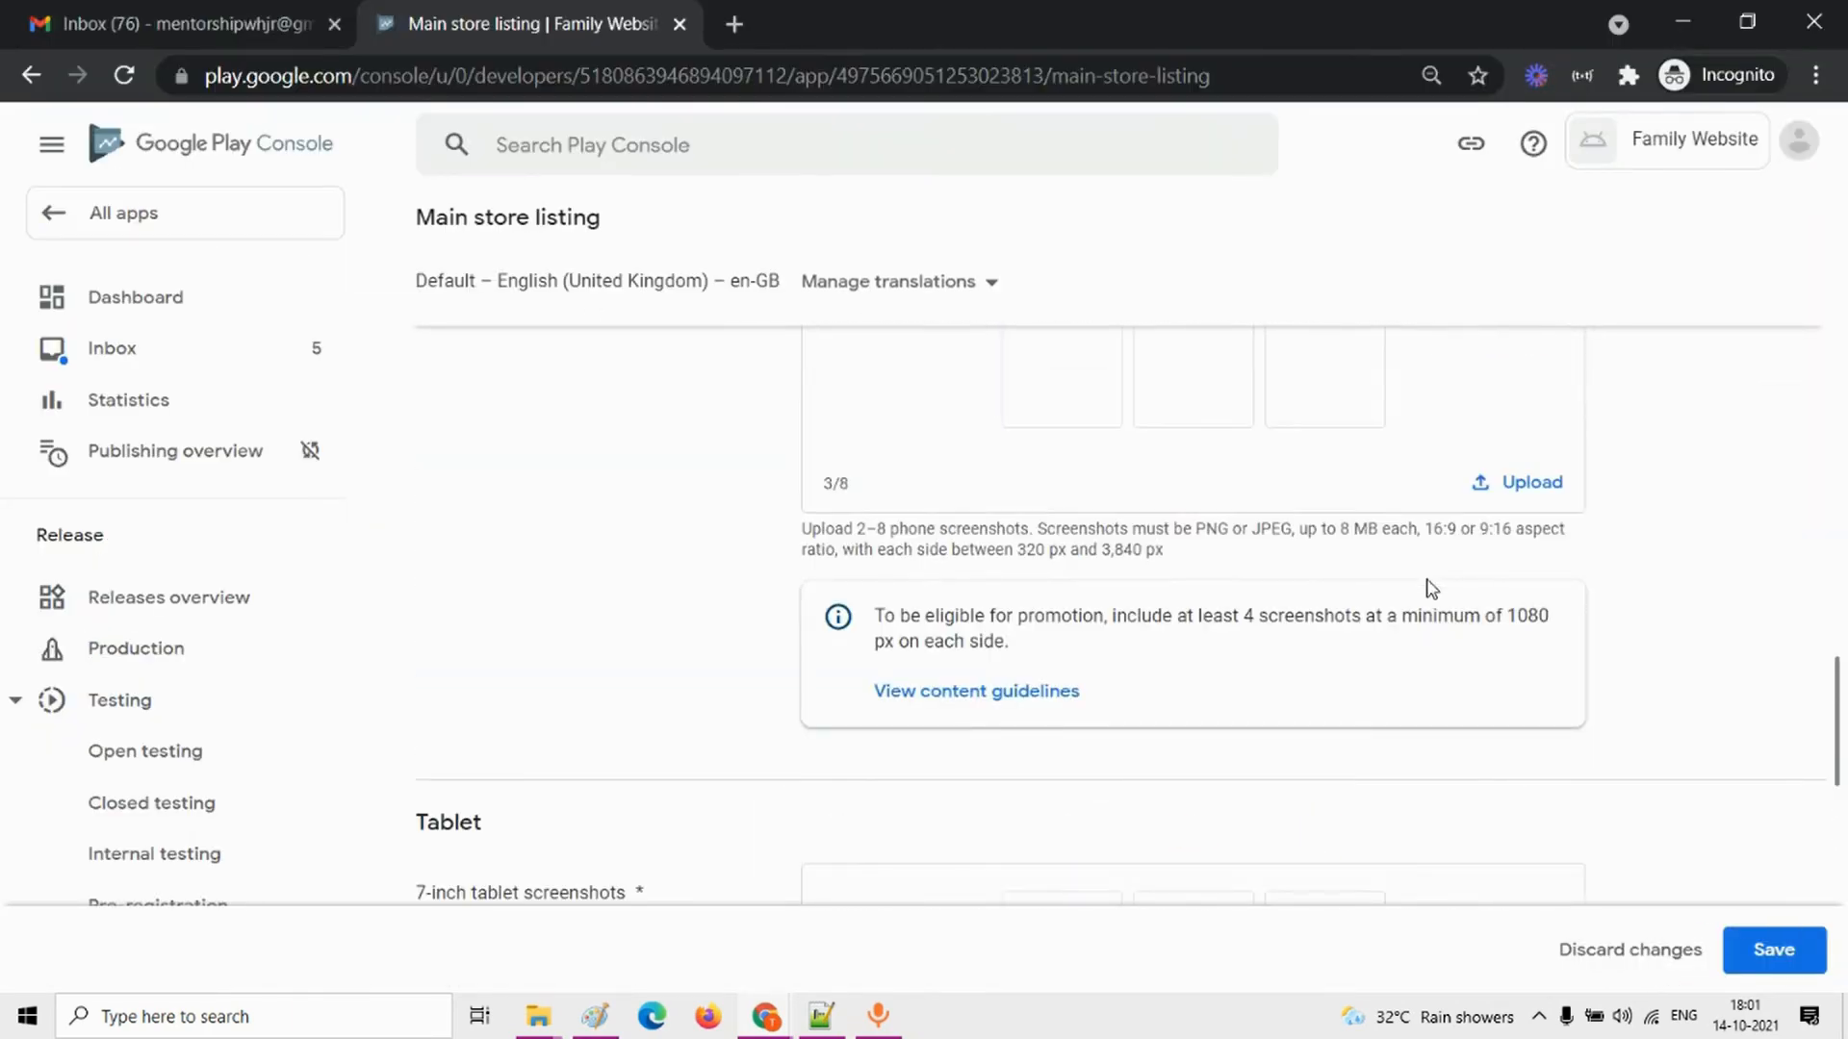
Step: Review the uploaded graphics and add Screenshot_1, Screenshot_2 and Screenshot_3 as the 10-inch tablet screenshots
scroll(1432, 589, "up", 5)
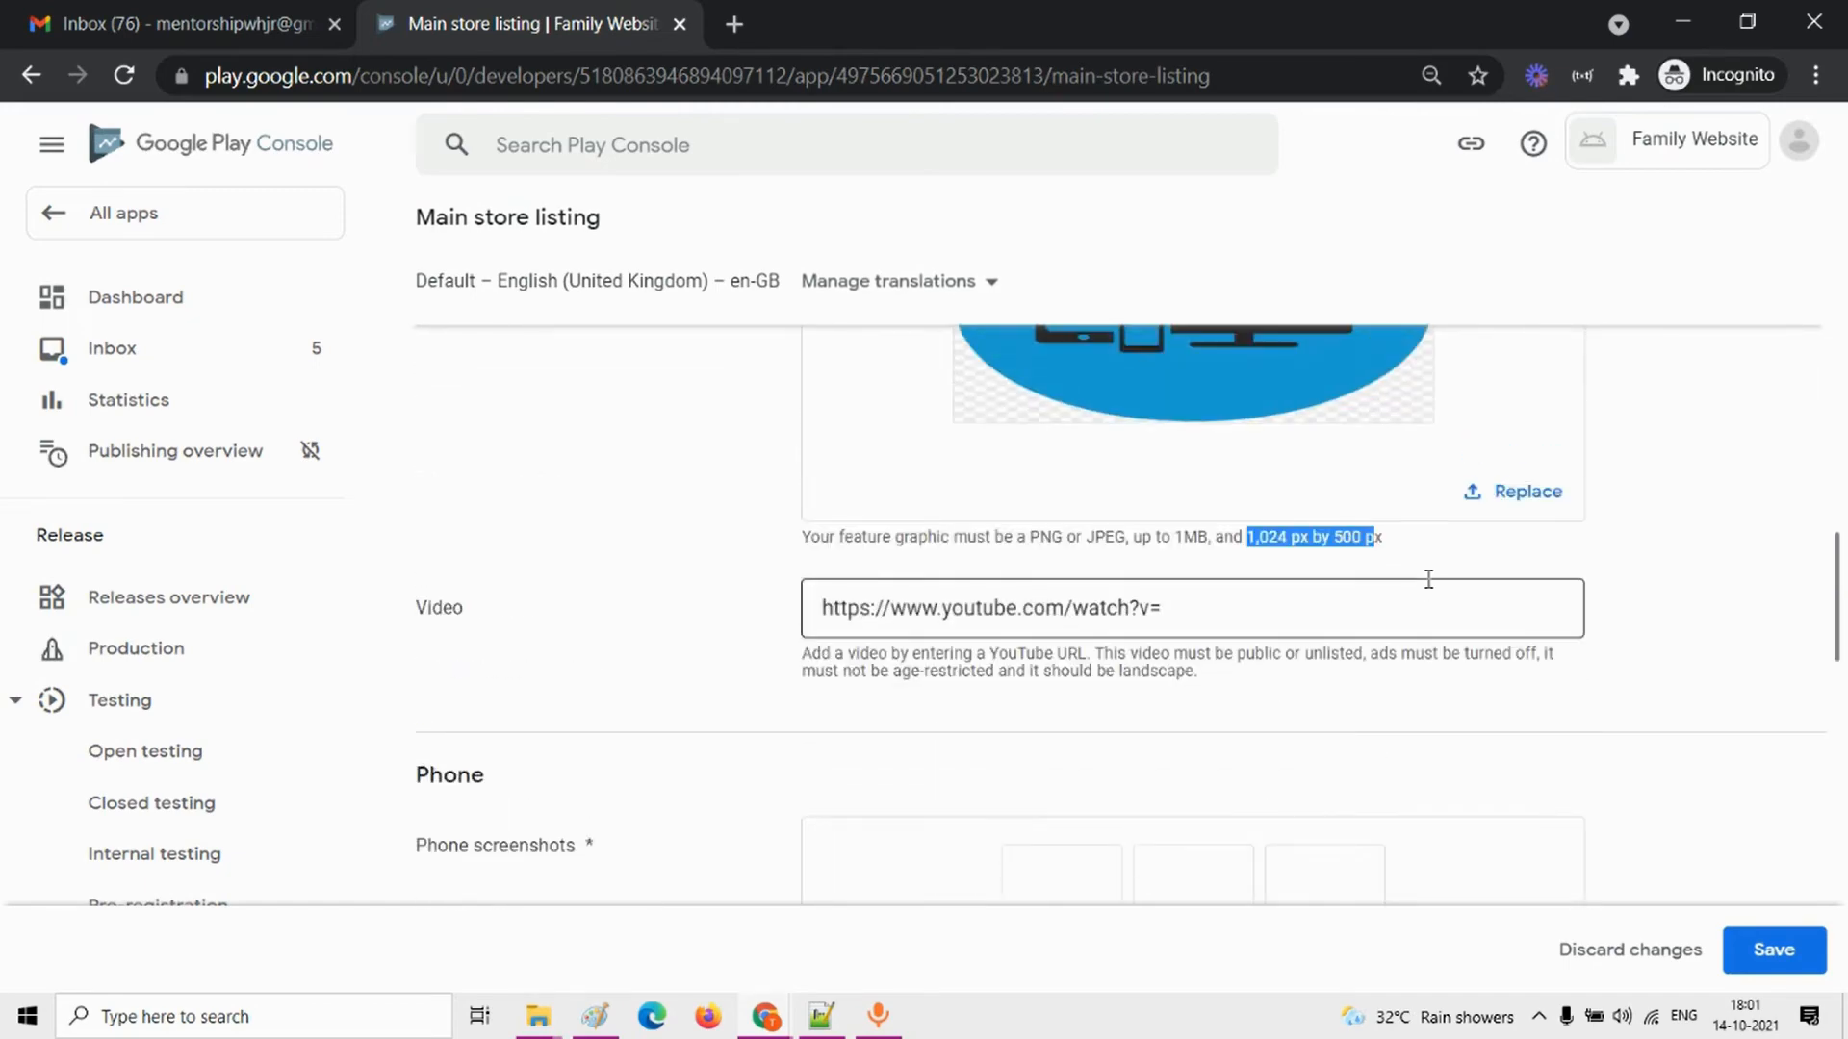
scroll(1430, 584, "down", 10)
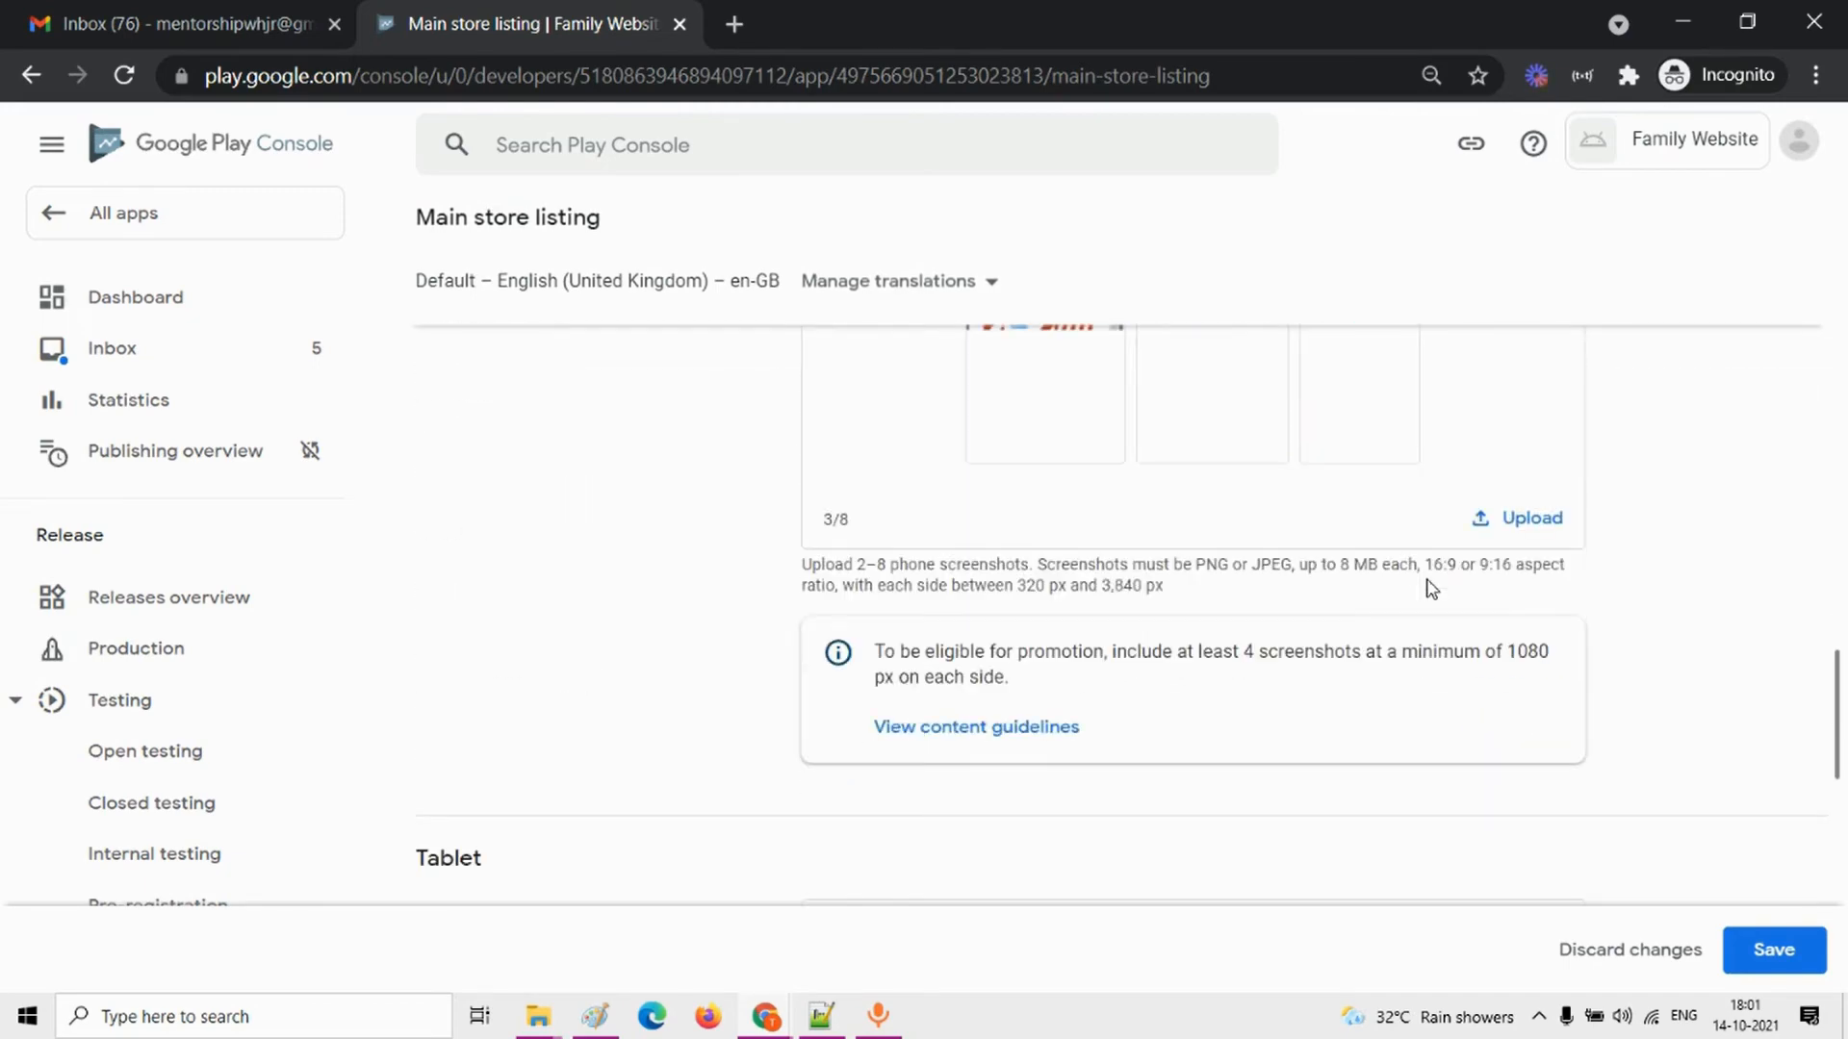
scroll(1430, 587, "down", 5)
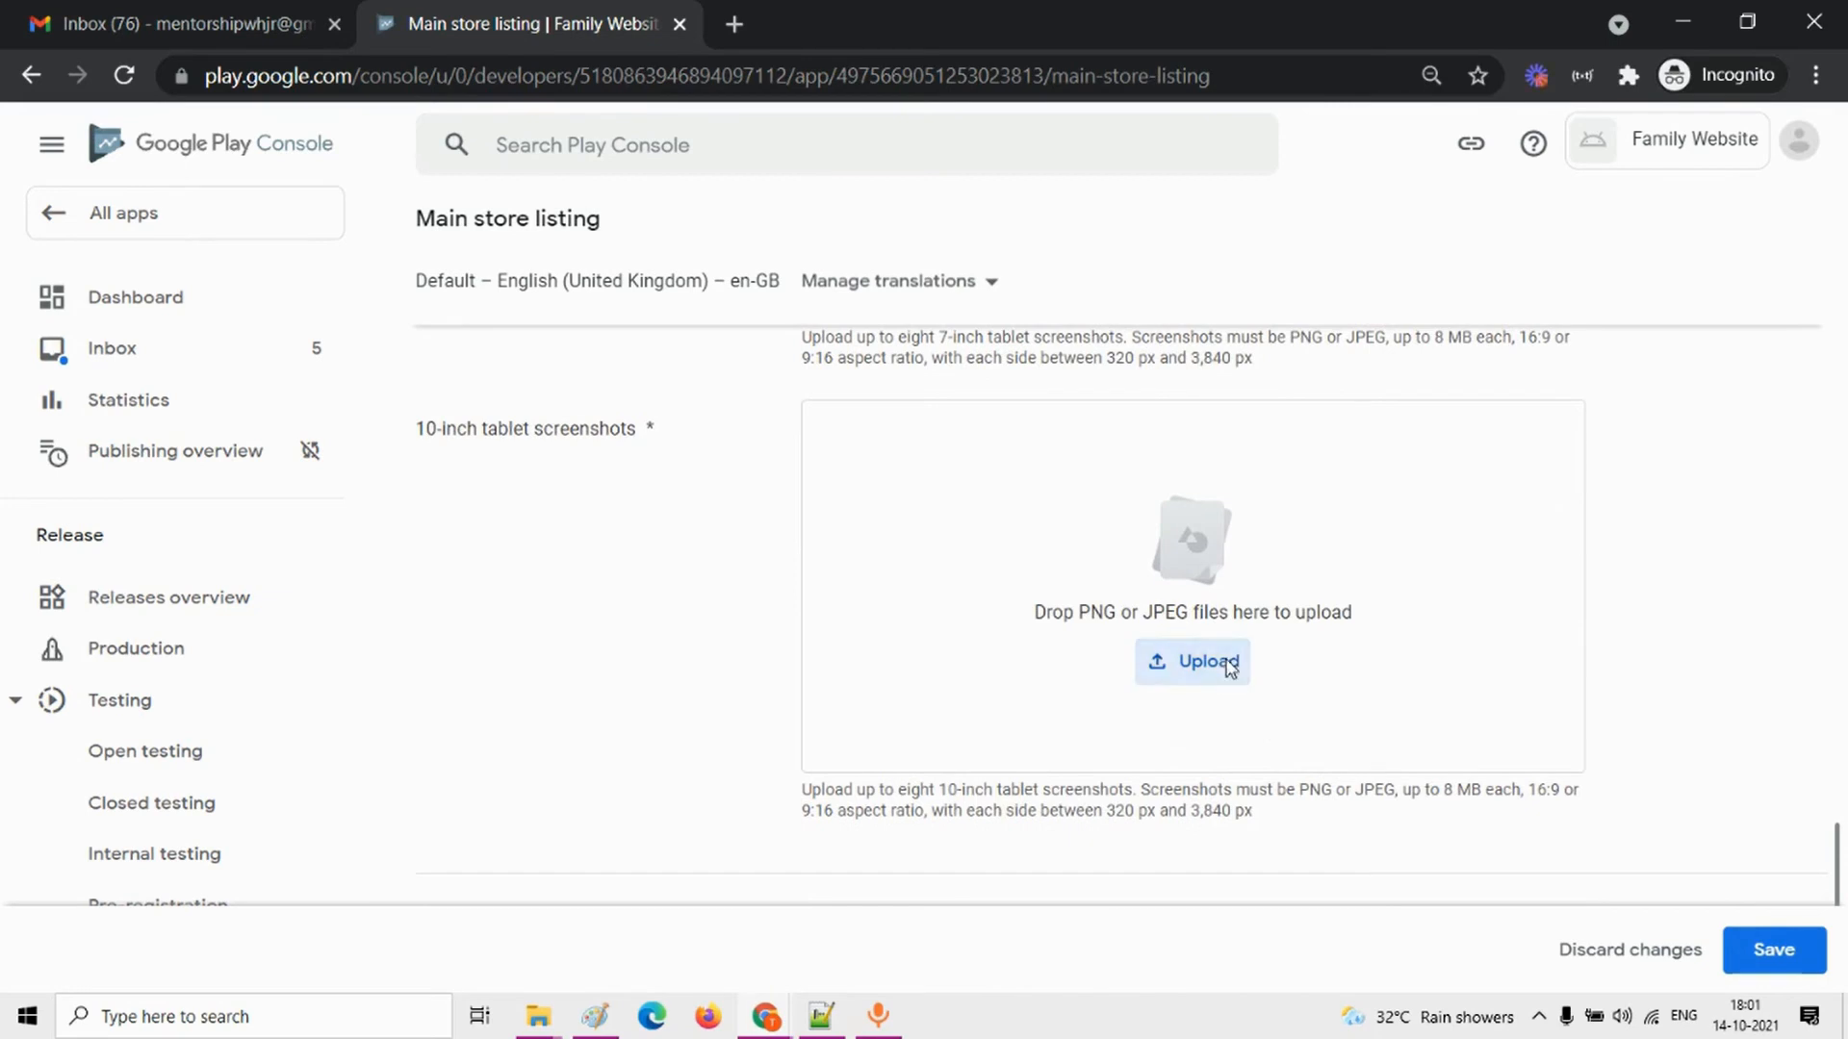
left_click(1223, 660)
left_click(525, 197)
left_click(643, 197, "ctrl")
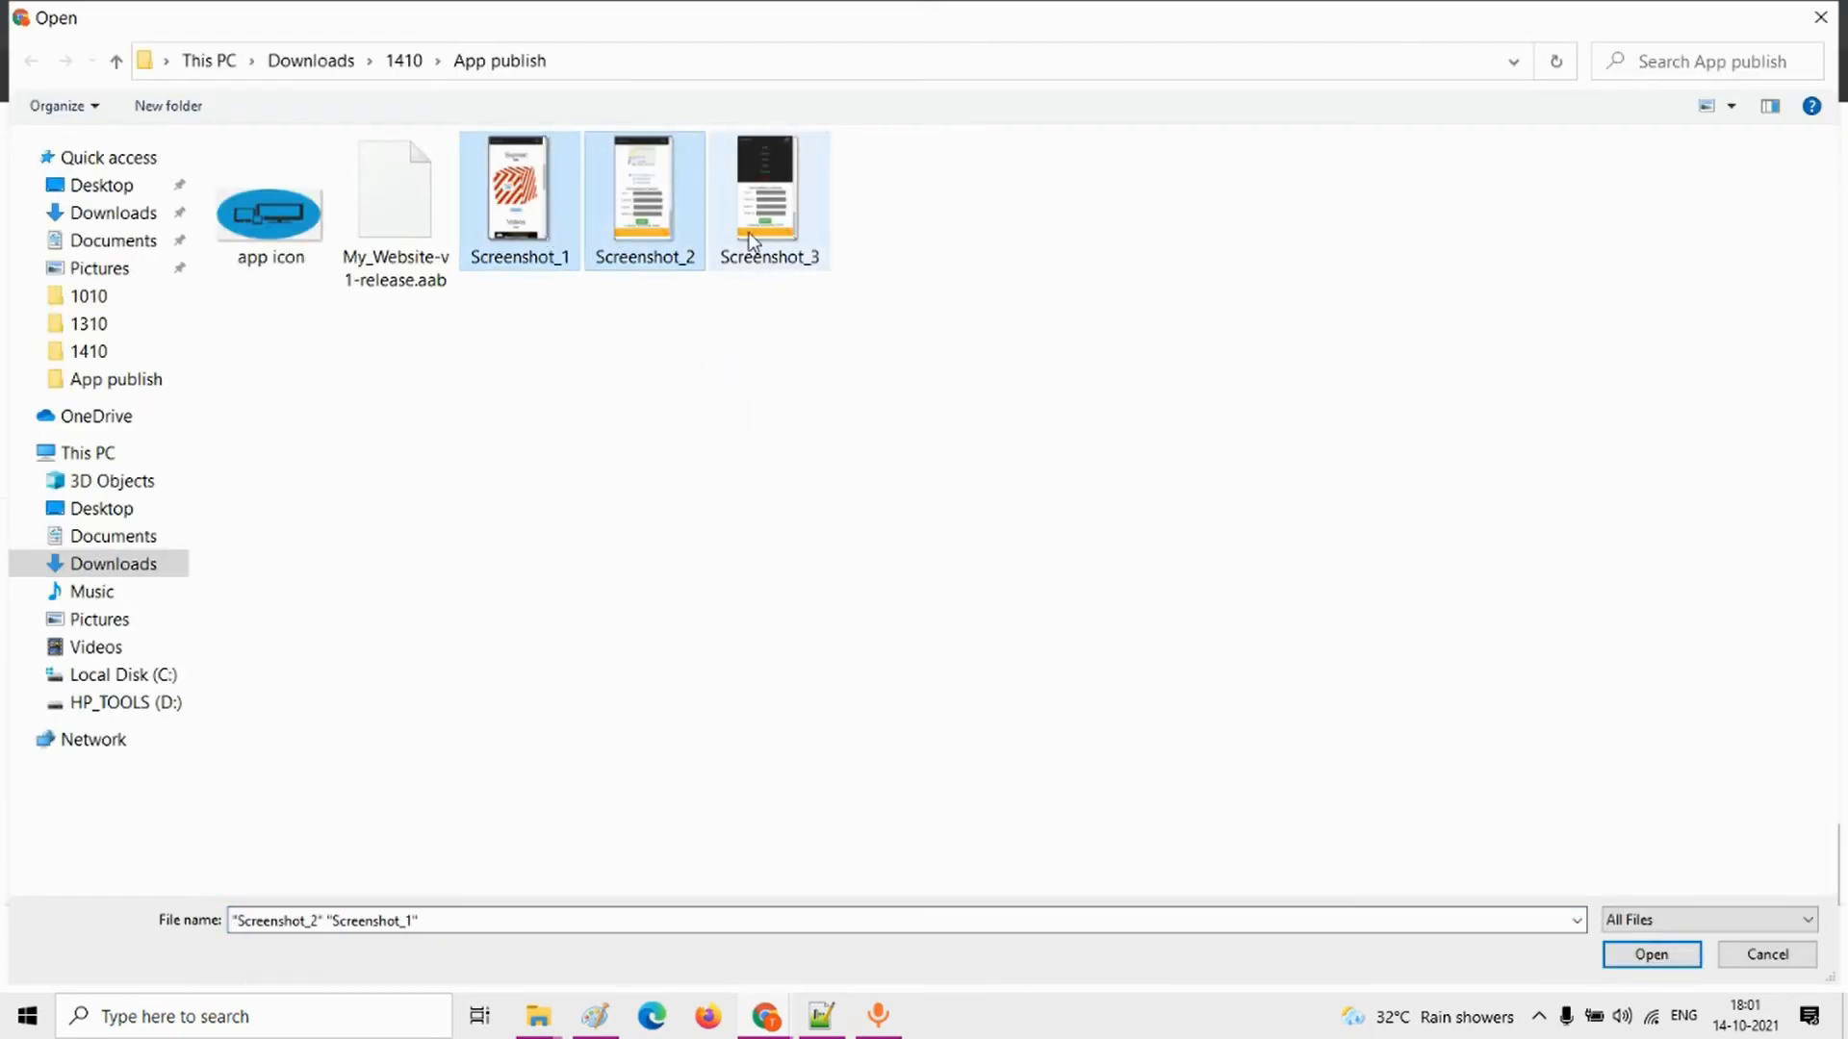
left_click(768, 197, "ctrl")
left_click(1652, 955)
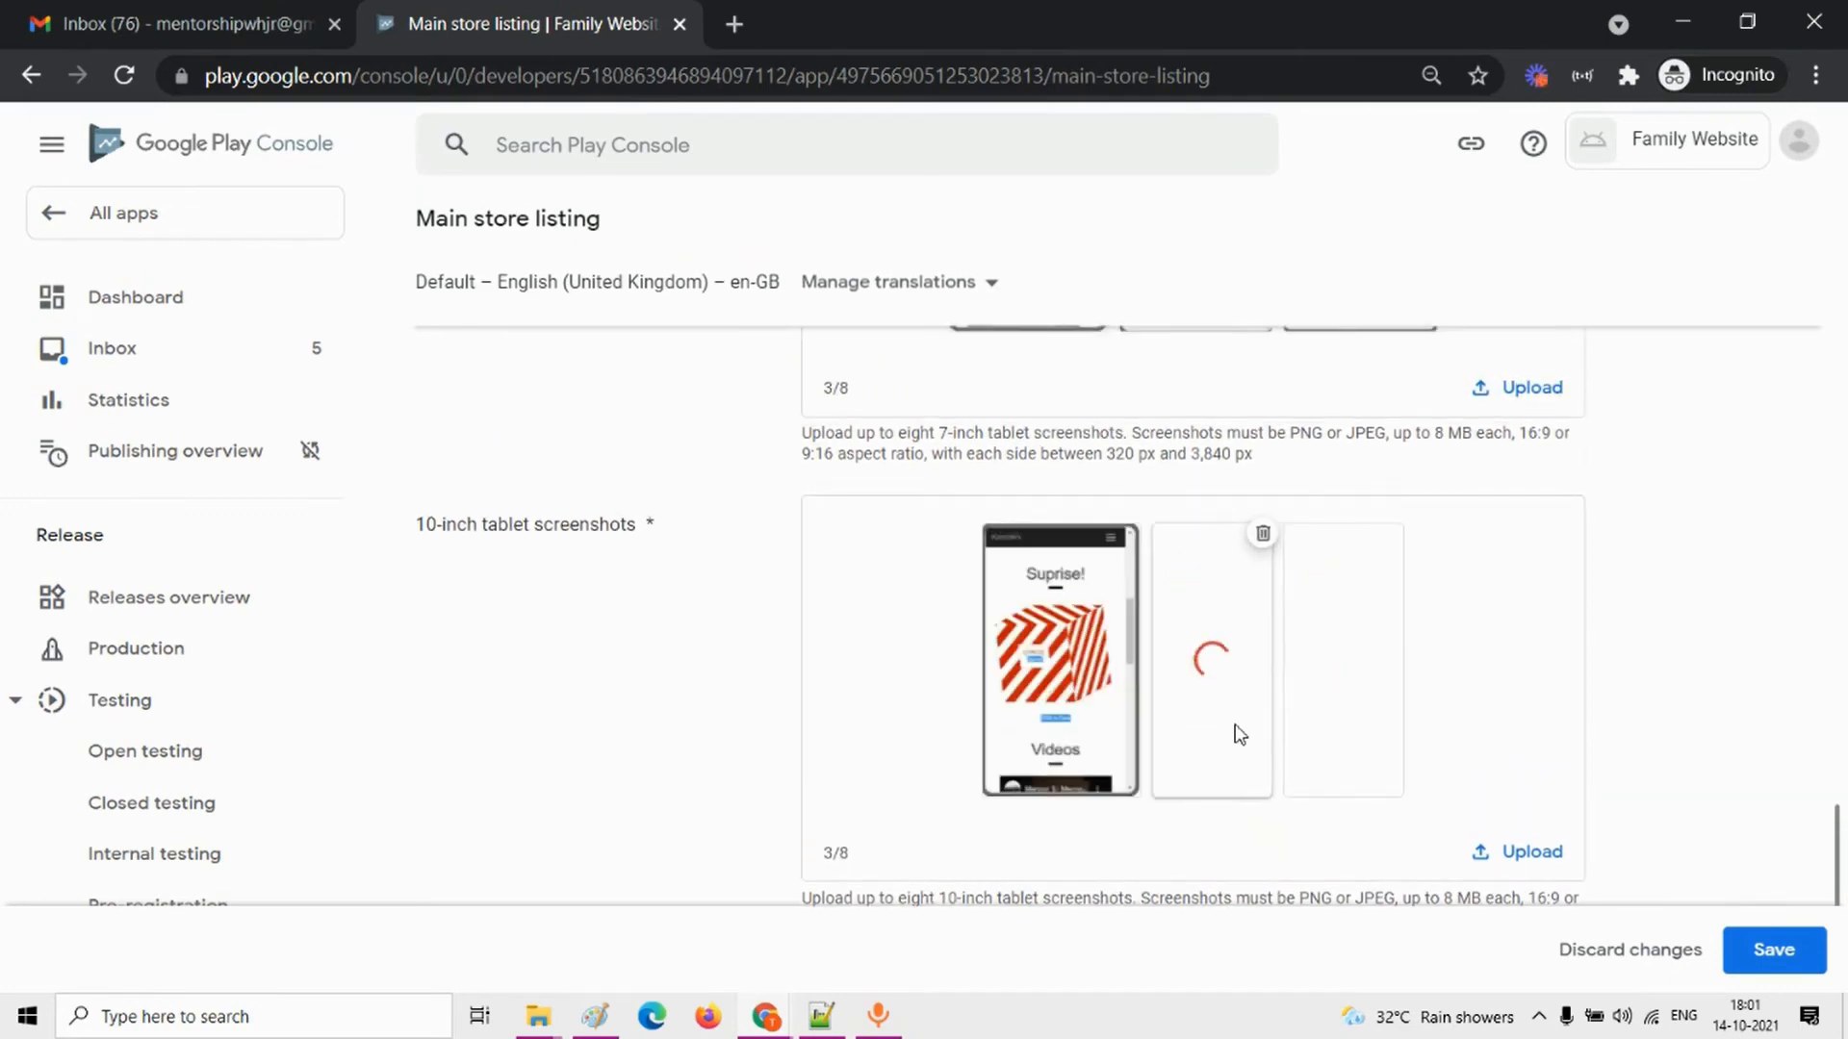
Step: Review the uploaded screenshots and the full description in the main store listing and save the changes
scroll(1233, 721, "up", 5)
key("alt+Tab")
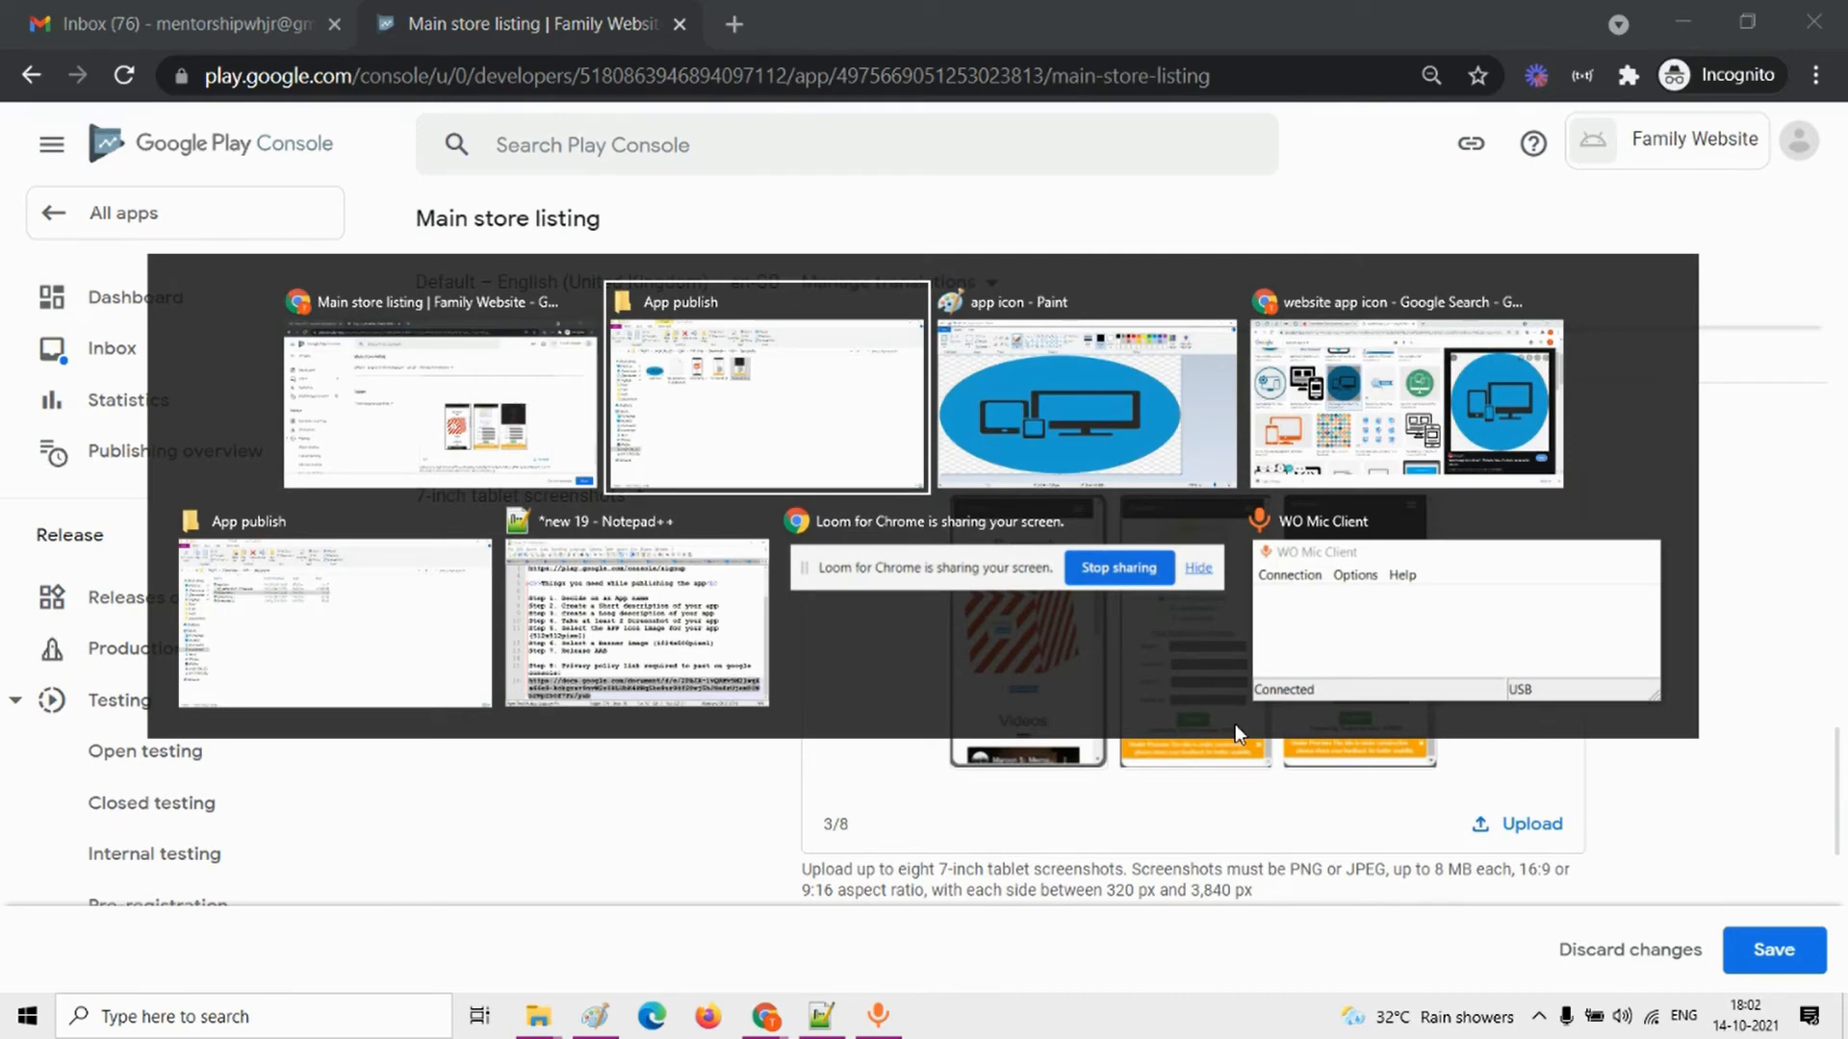
key("alt+shift+Tab")
scroll(1473, 770, "down", 5)
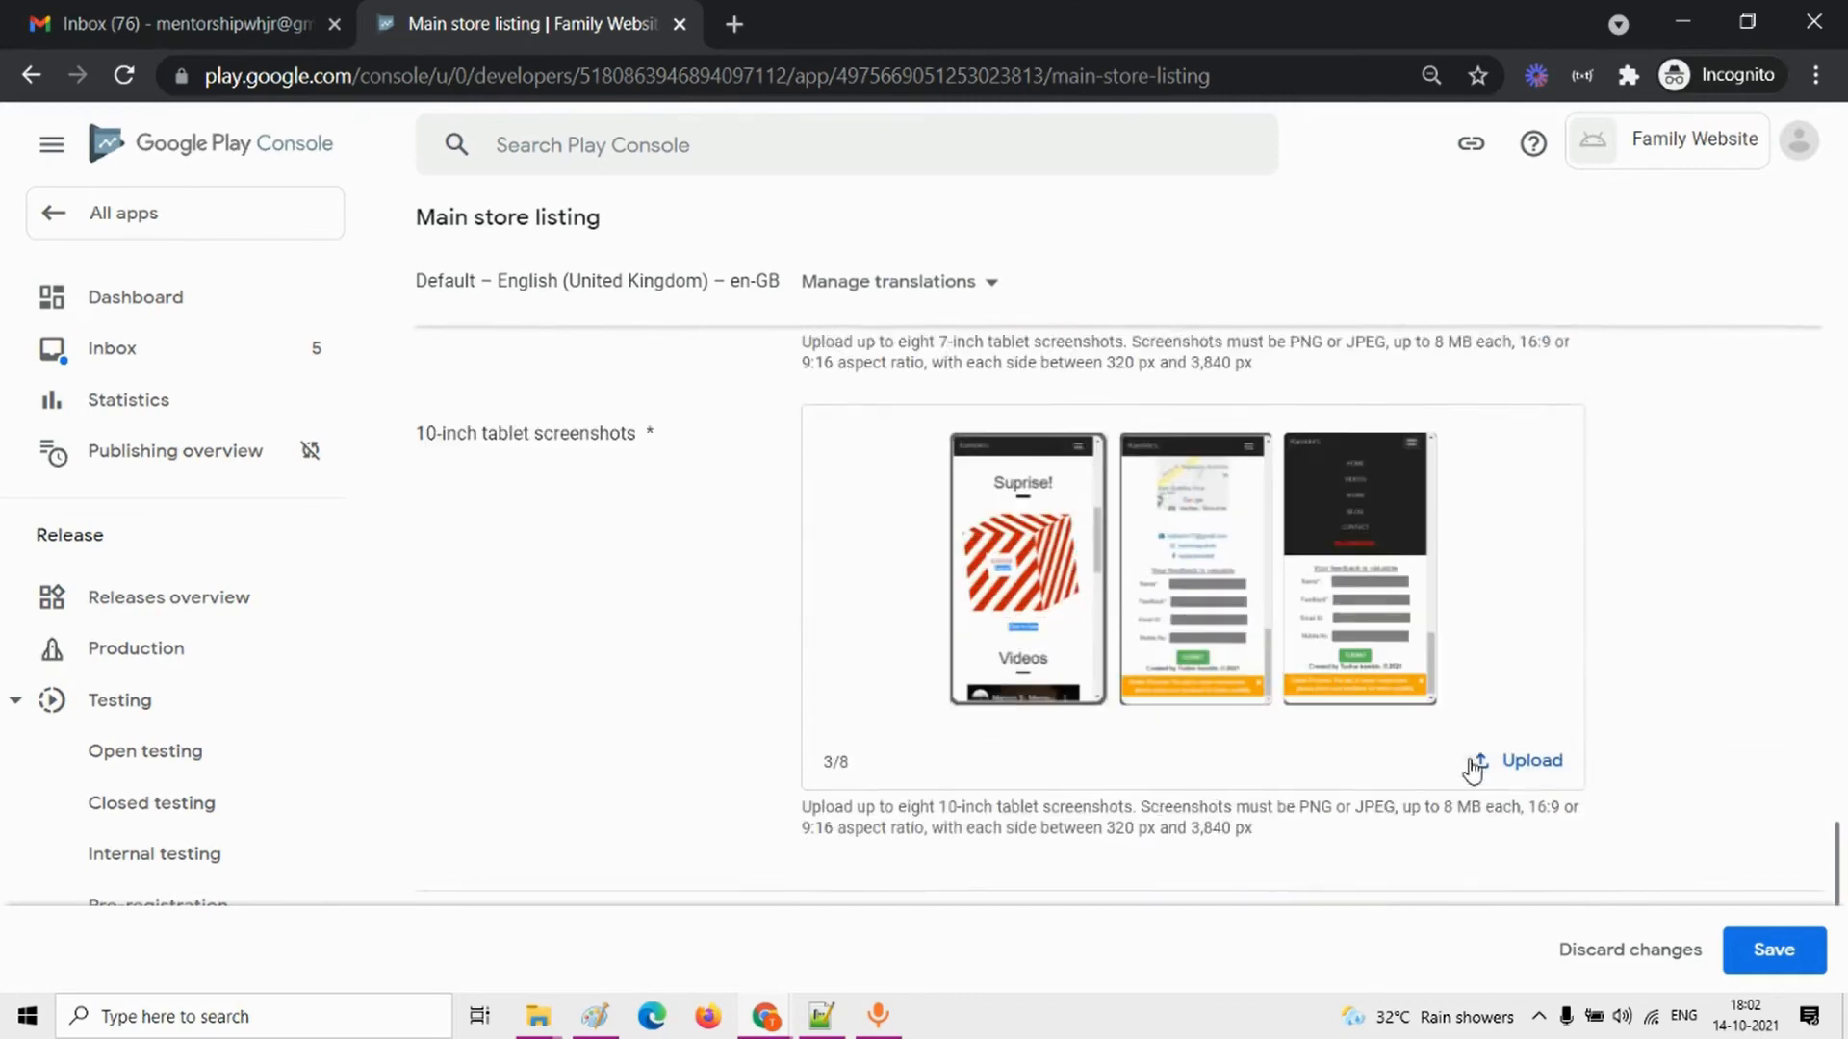
scroll(1432, 578, "up", 8)
scroll(1432, 578, "up", 10)
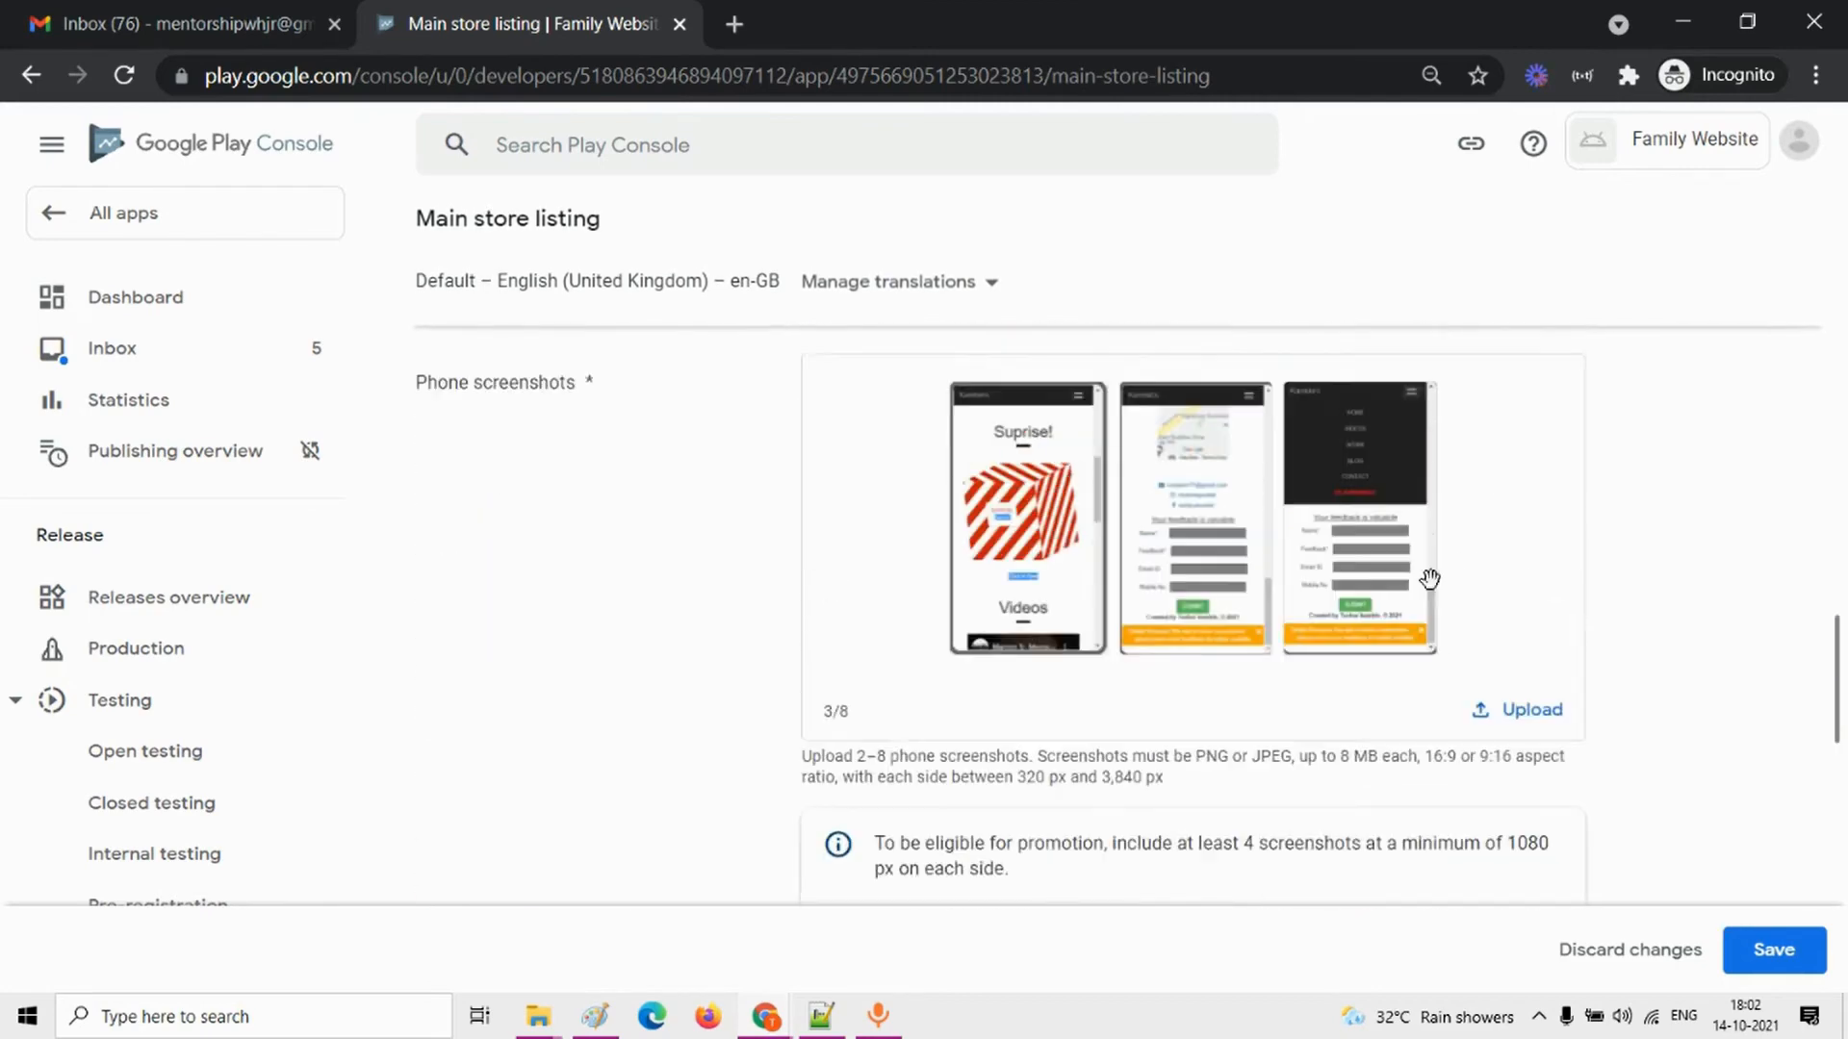
scroll(1434, 587, "up", 10)
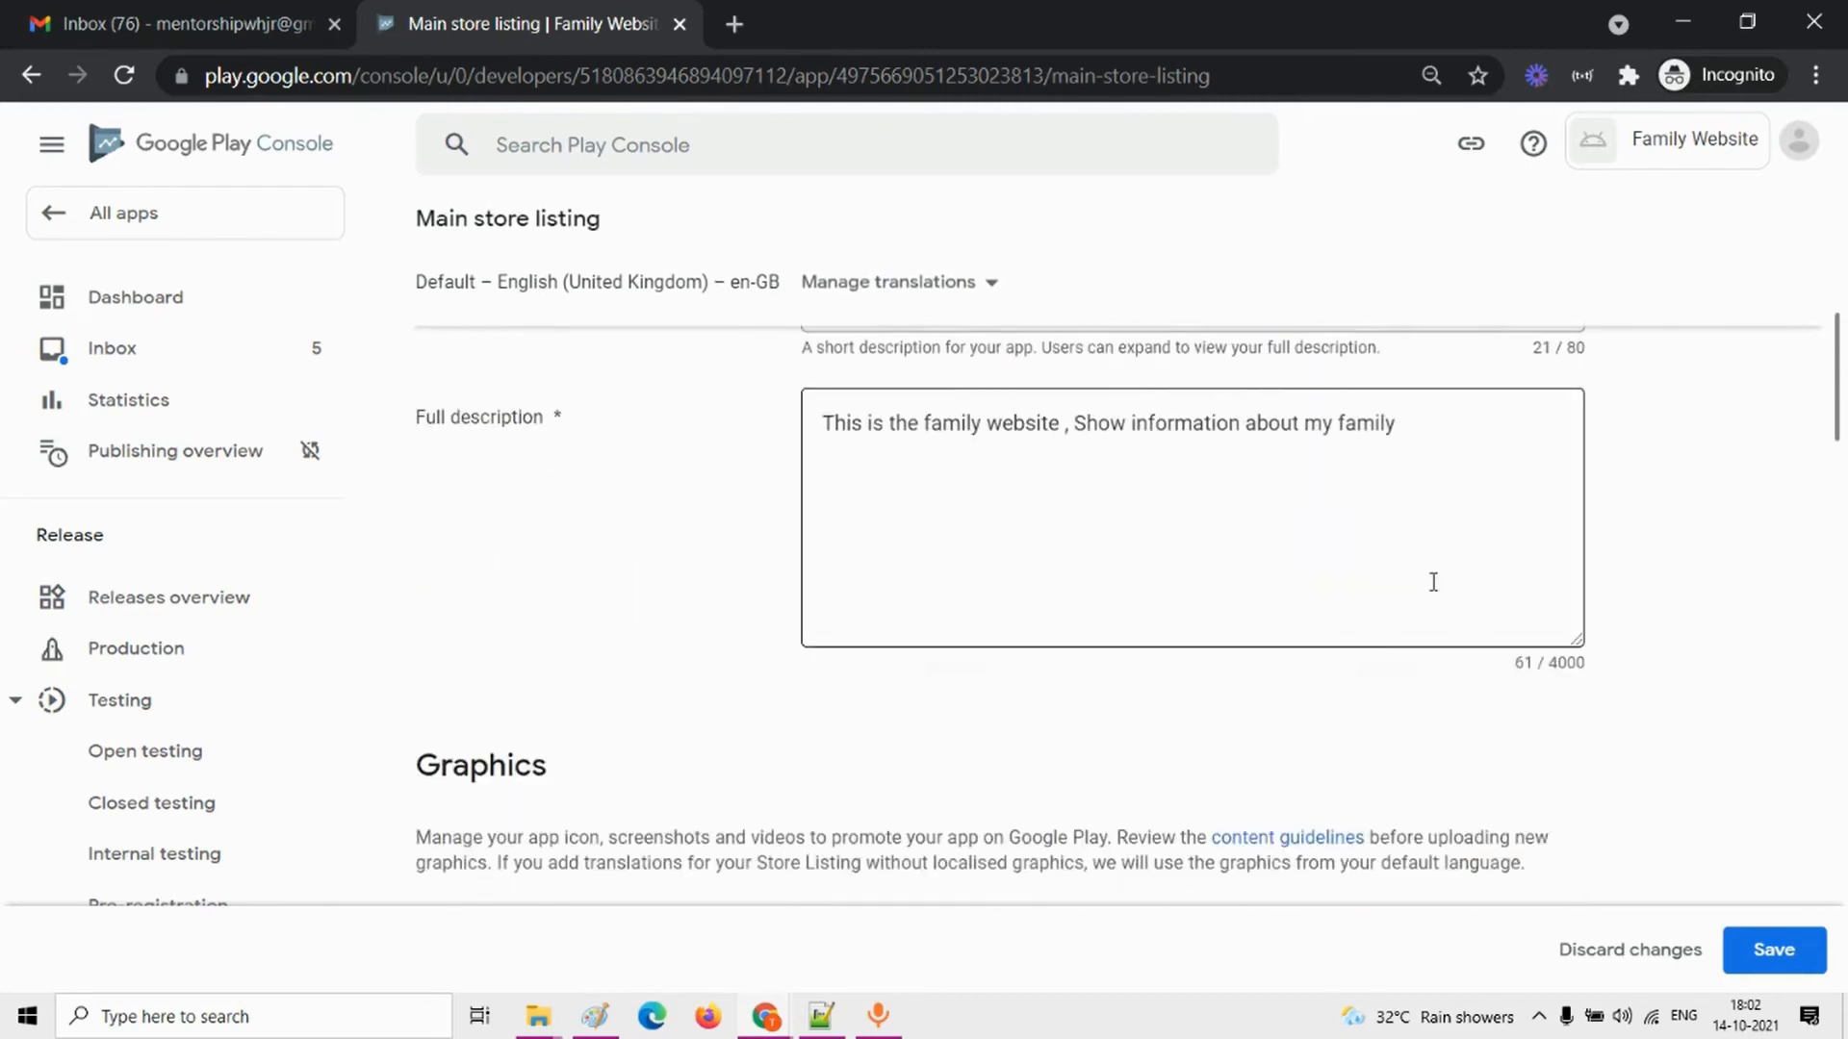
scroll(972, 727, "down", 15)
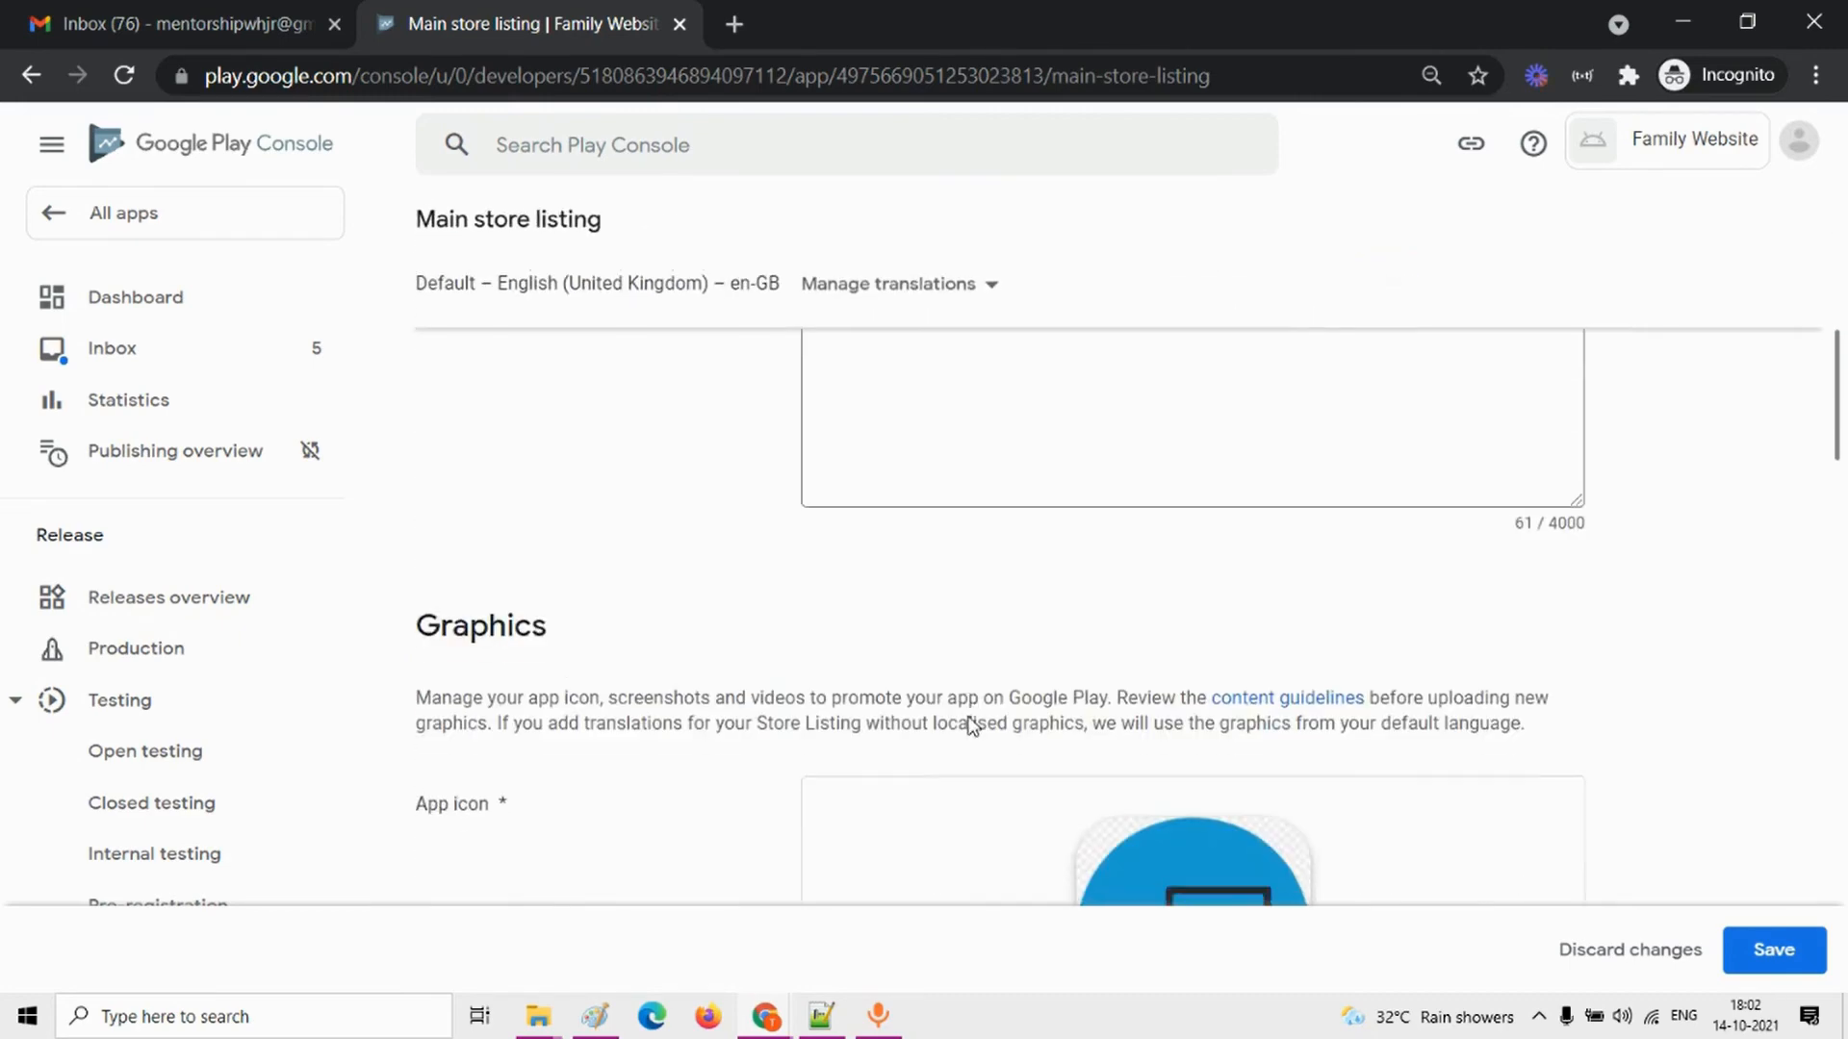
left_click(1792, 953)
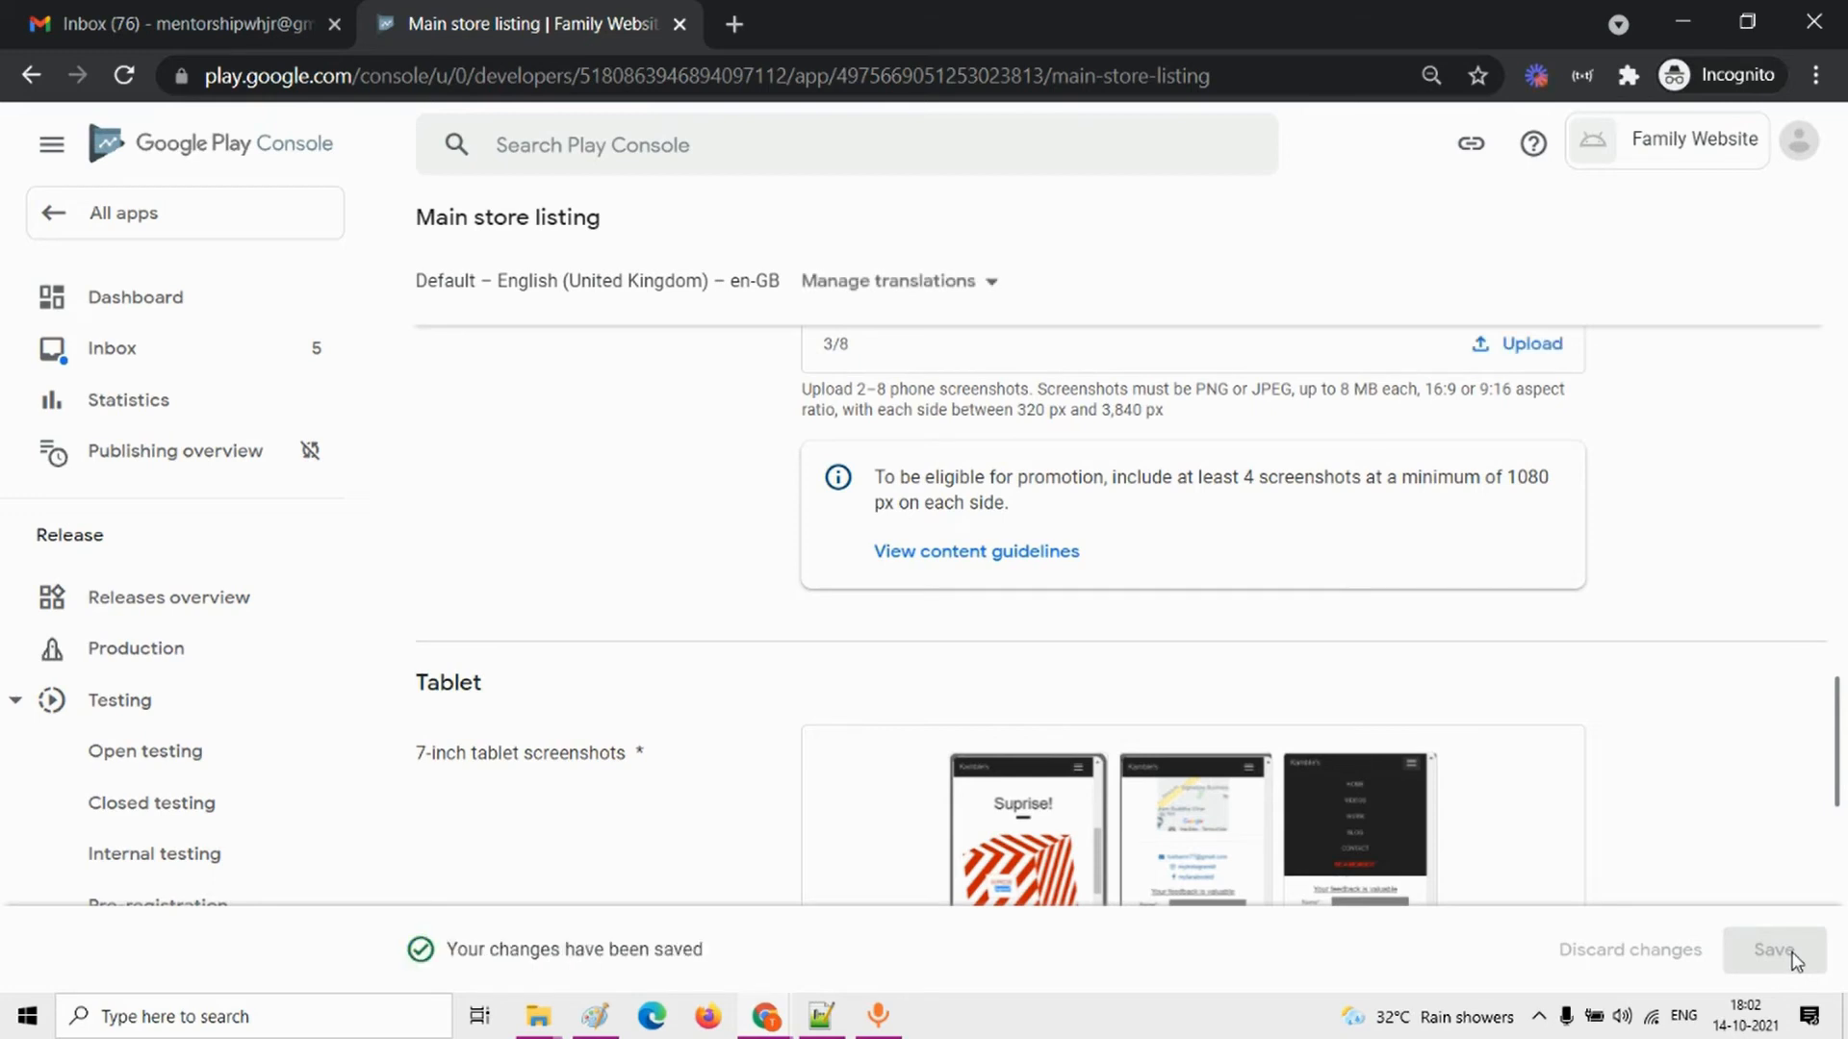
Step: Go to the app dashboard and open the task for selecting countries and regions under Publish your app on Google Play
left_click(201, 295)
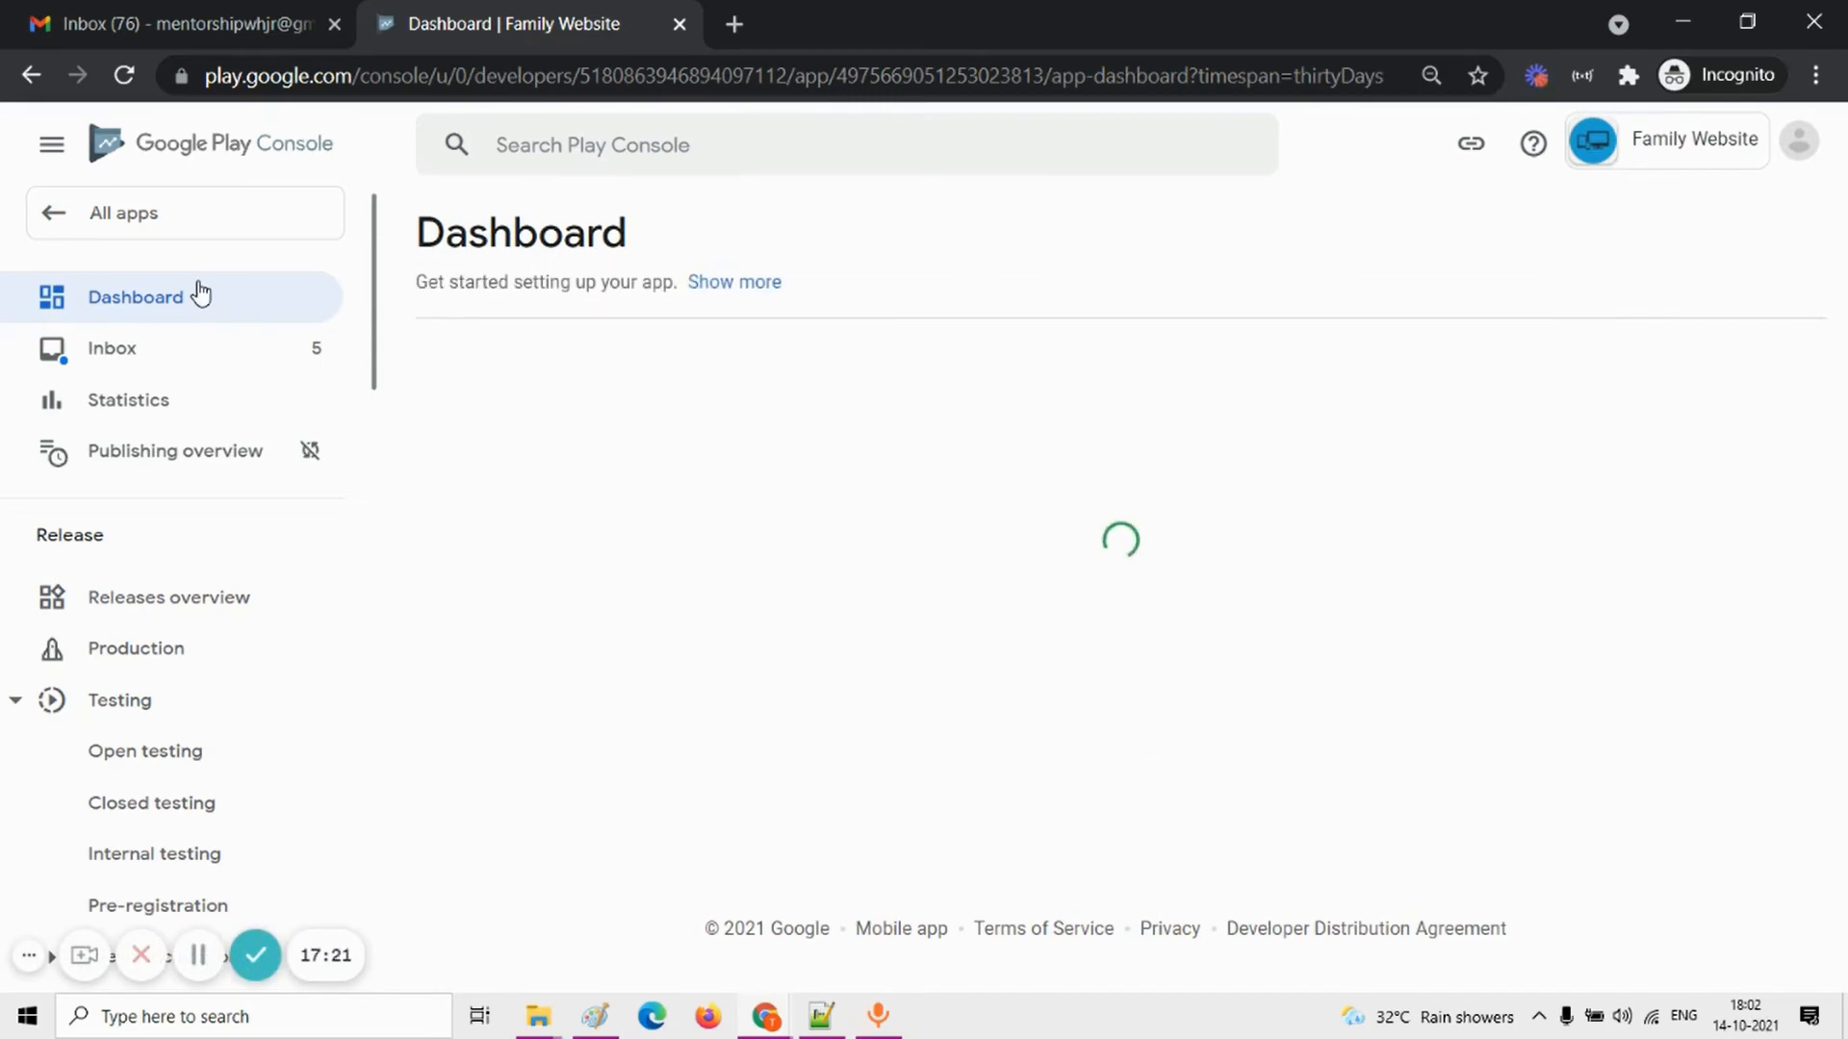
scroll(703, 657, "down", 3)
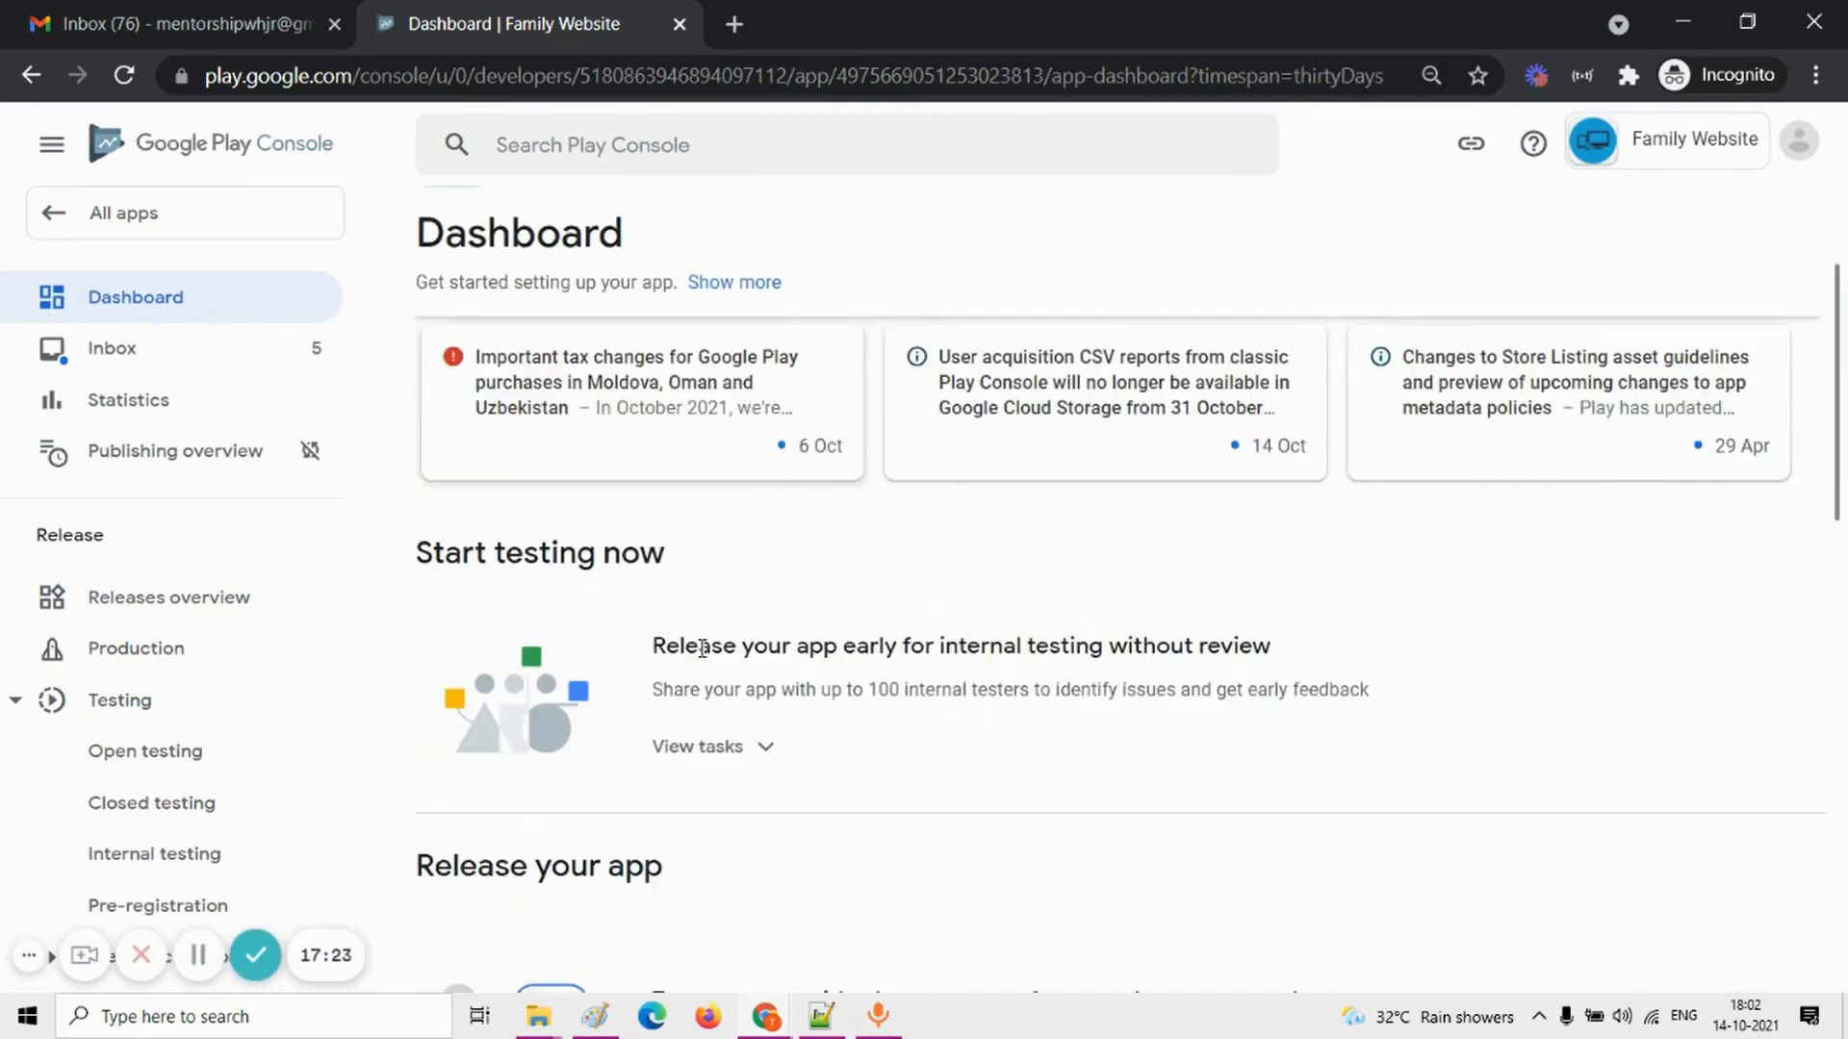
scroll(703, 657, "down", 4)
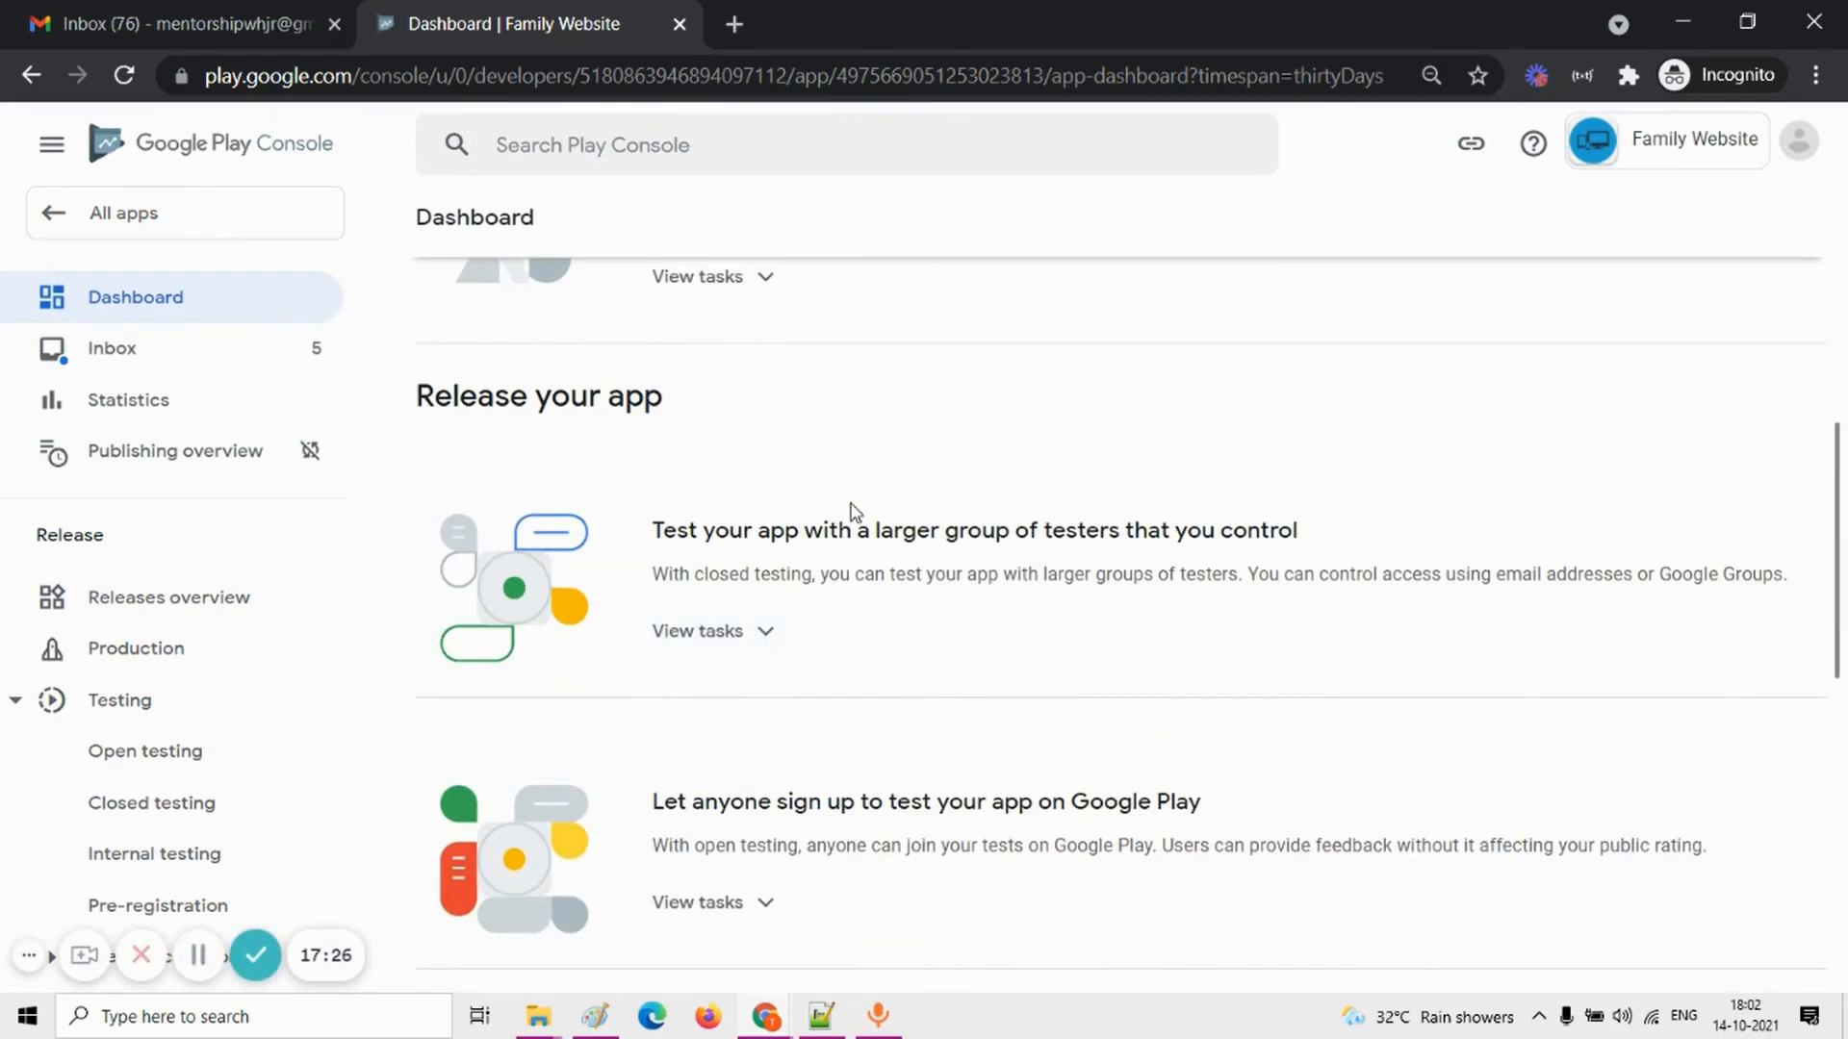
scroll(851, 511, "up", 5)
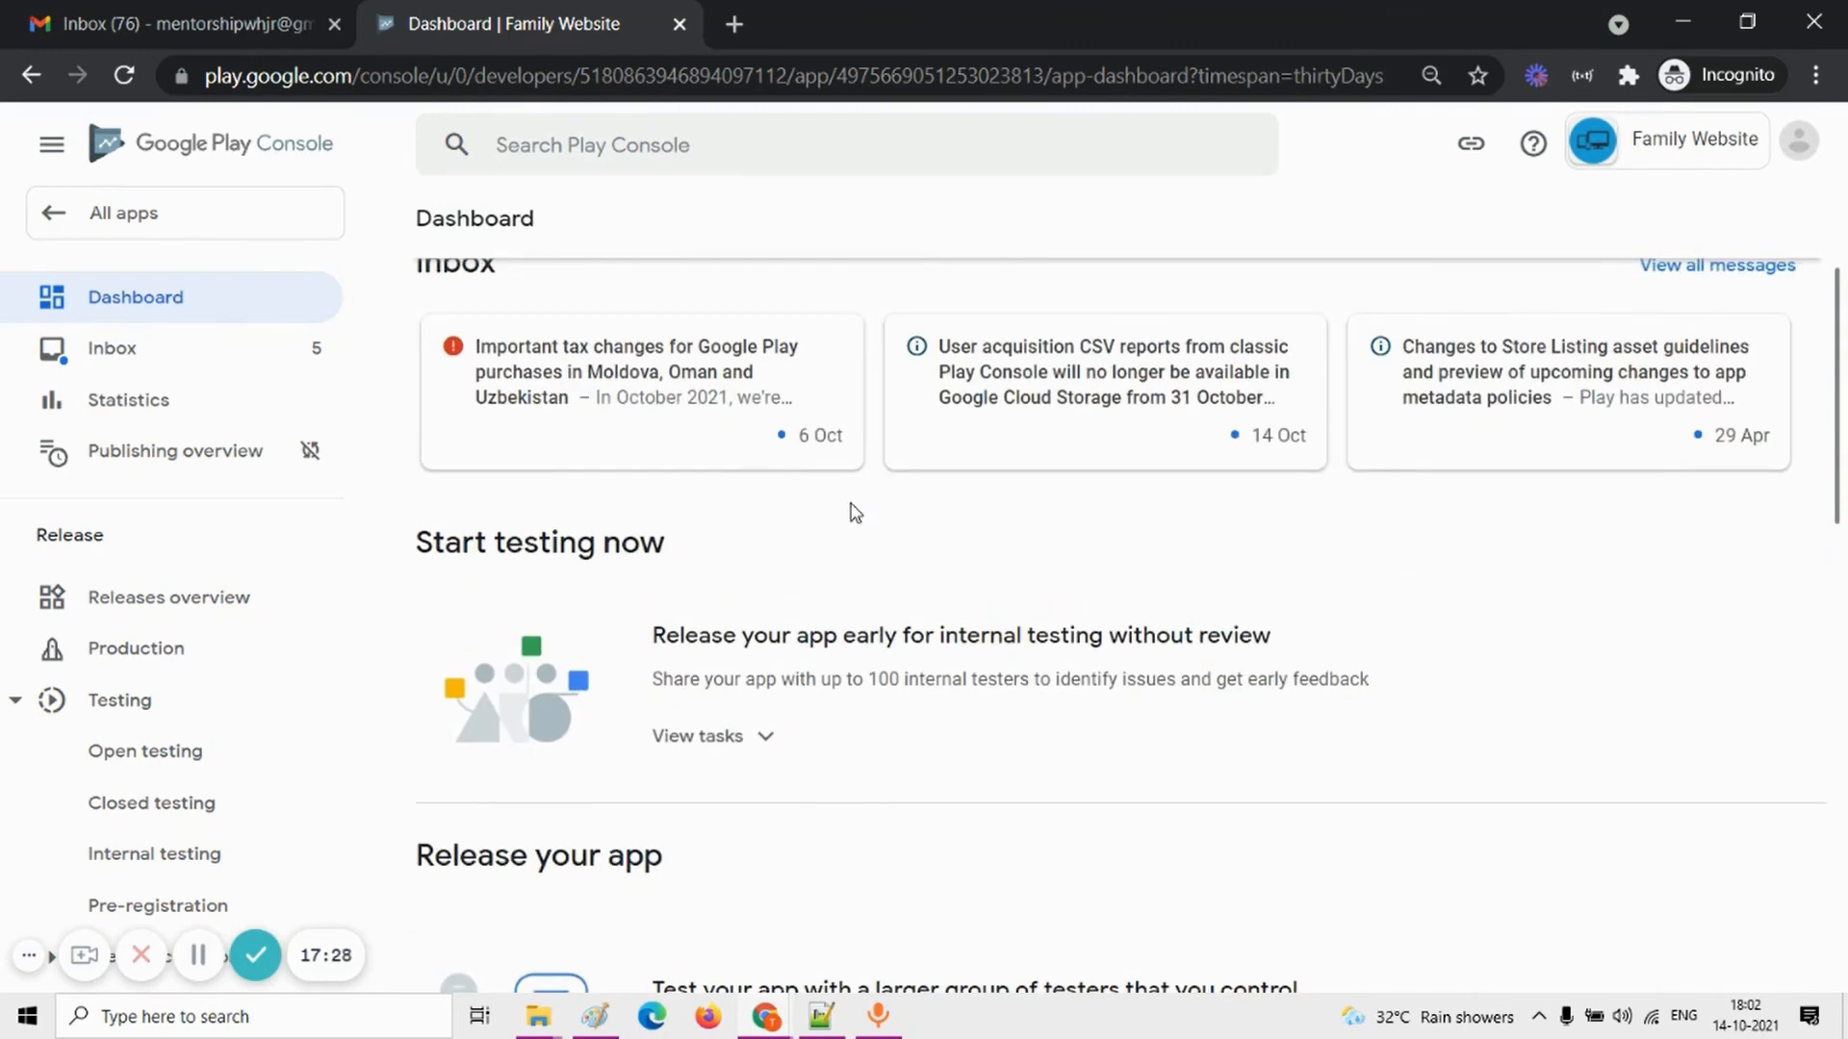
scroll(855, 512, "down", 6)
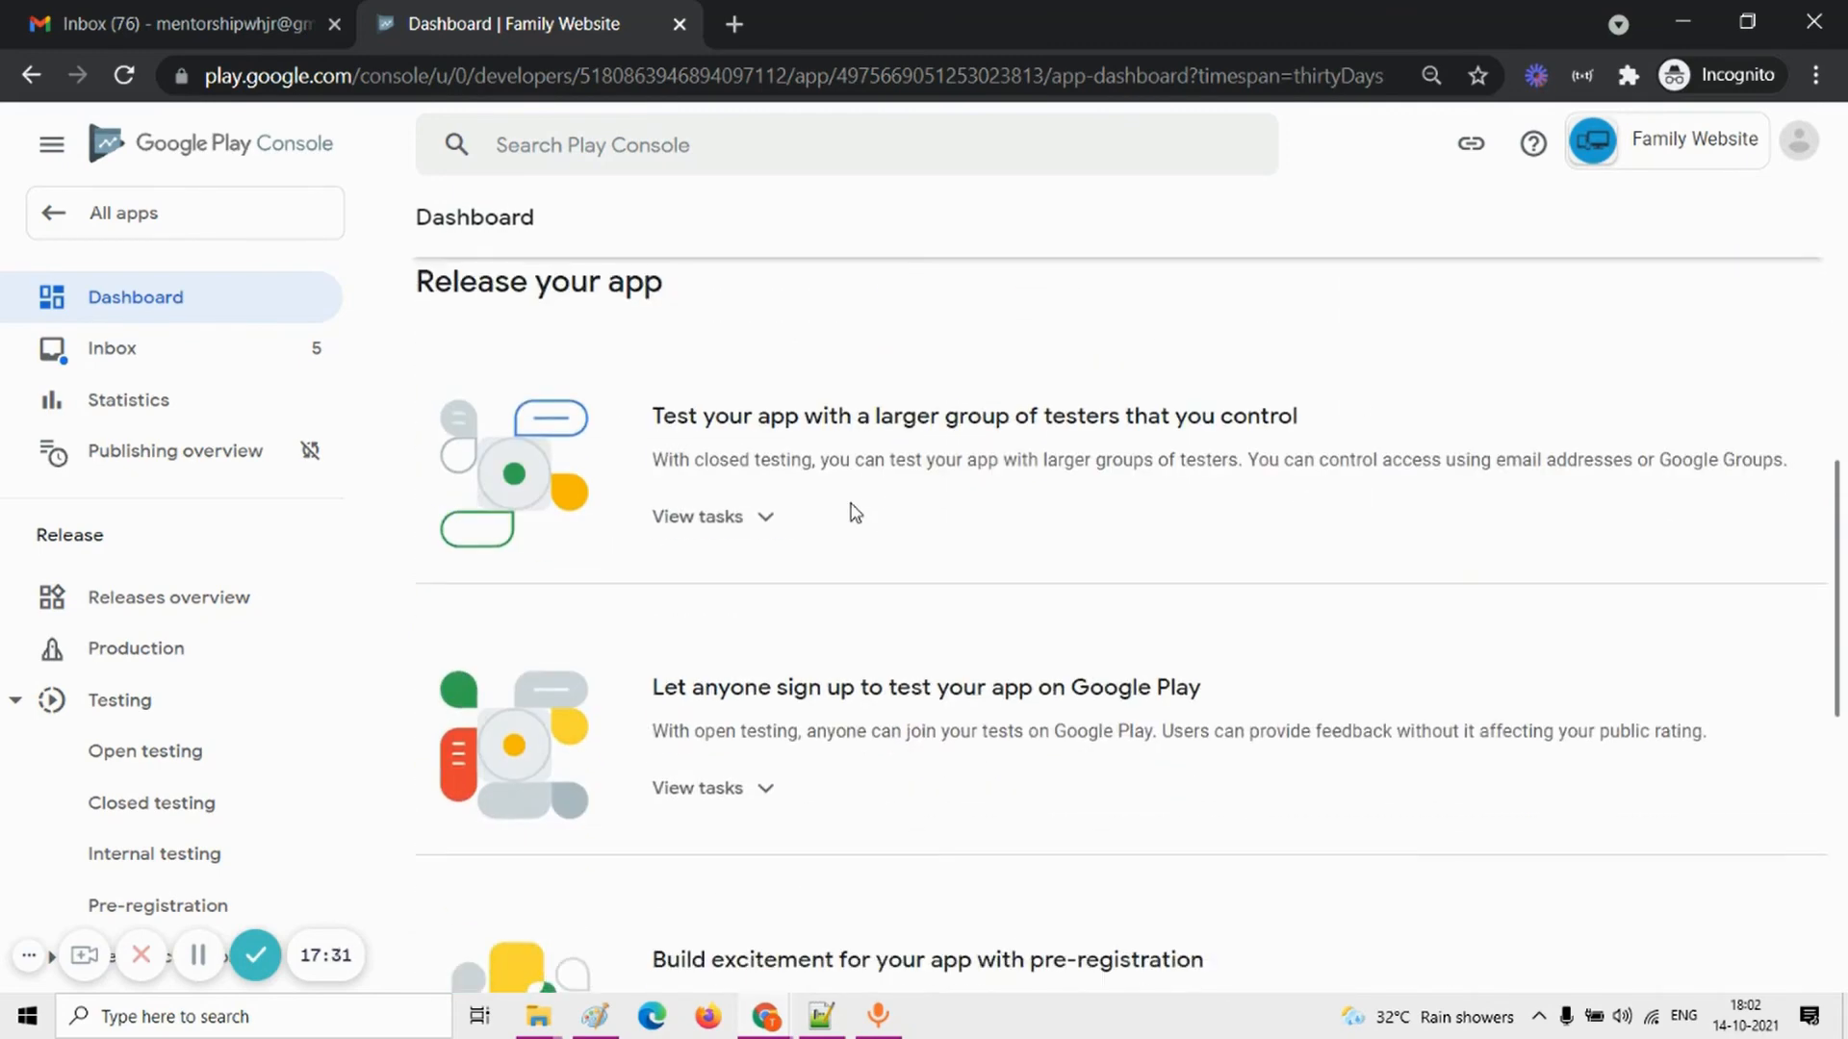
scroll(855, 513, "up", 4)
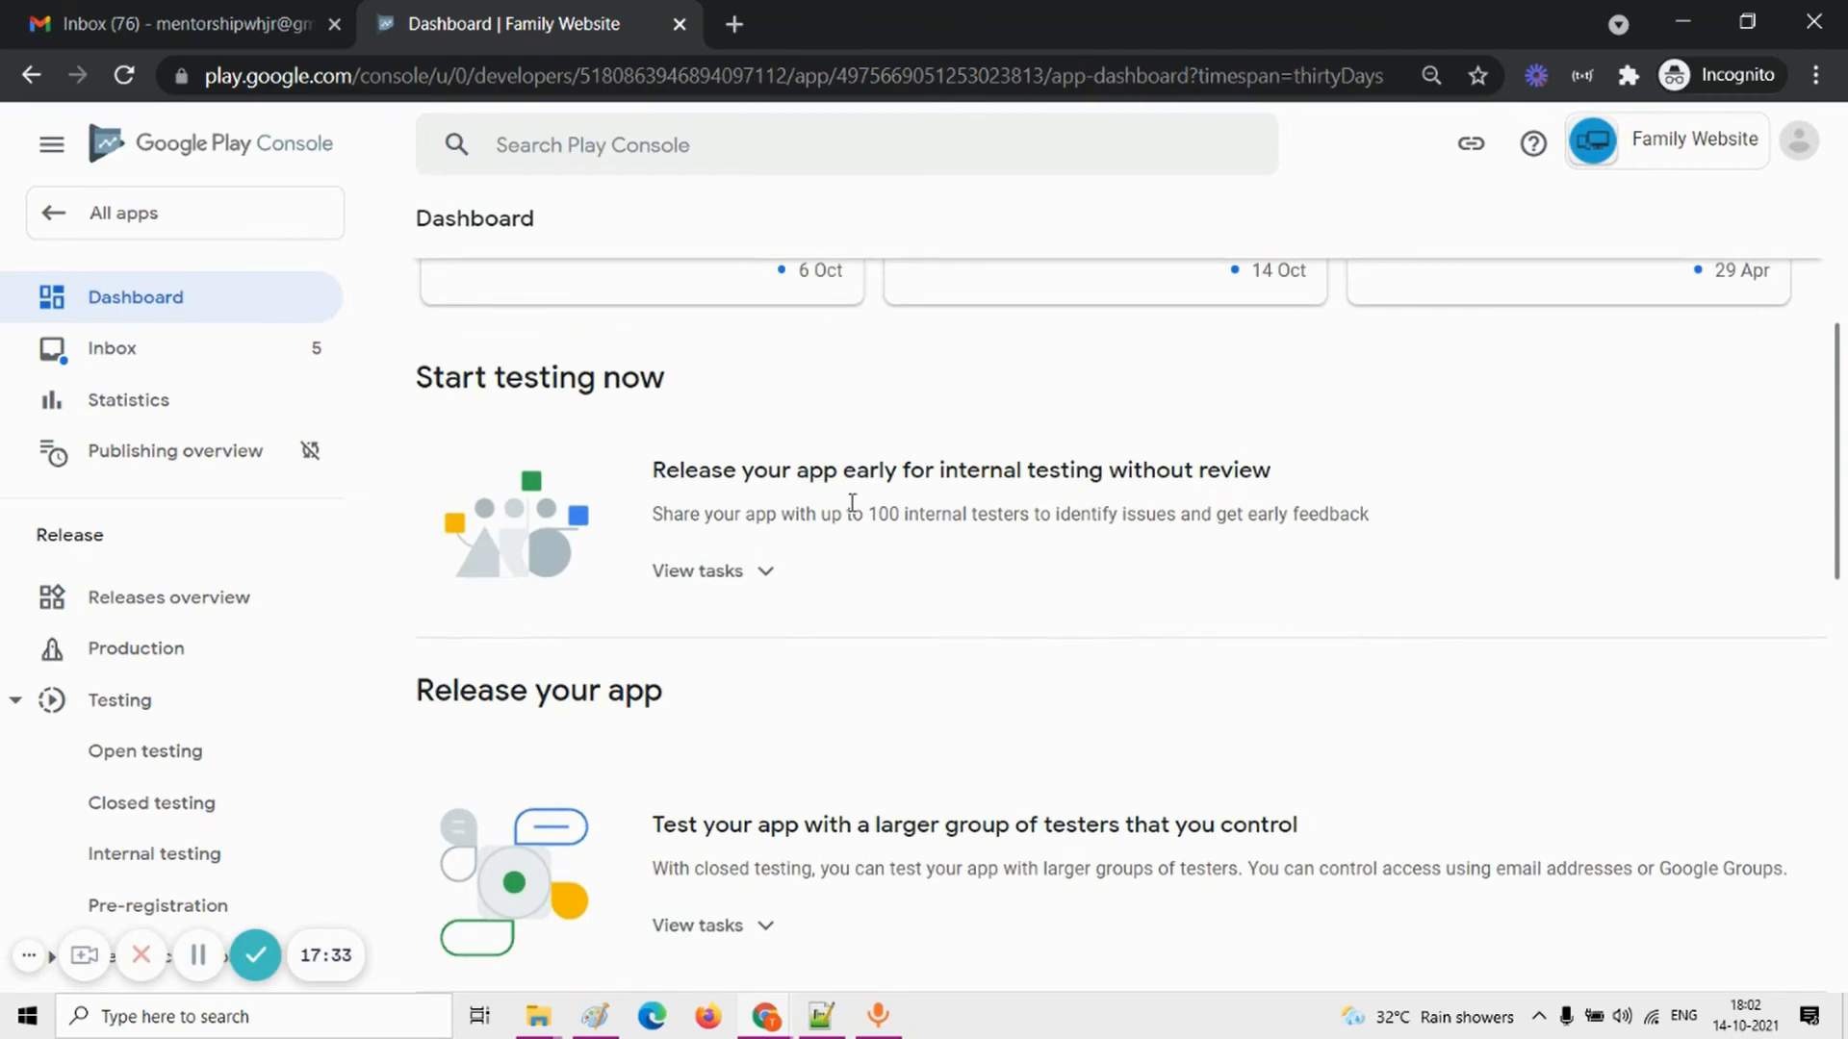
scroll(853, 507, "down", 11)
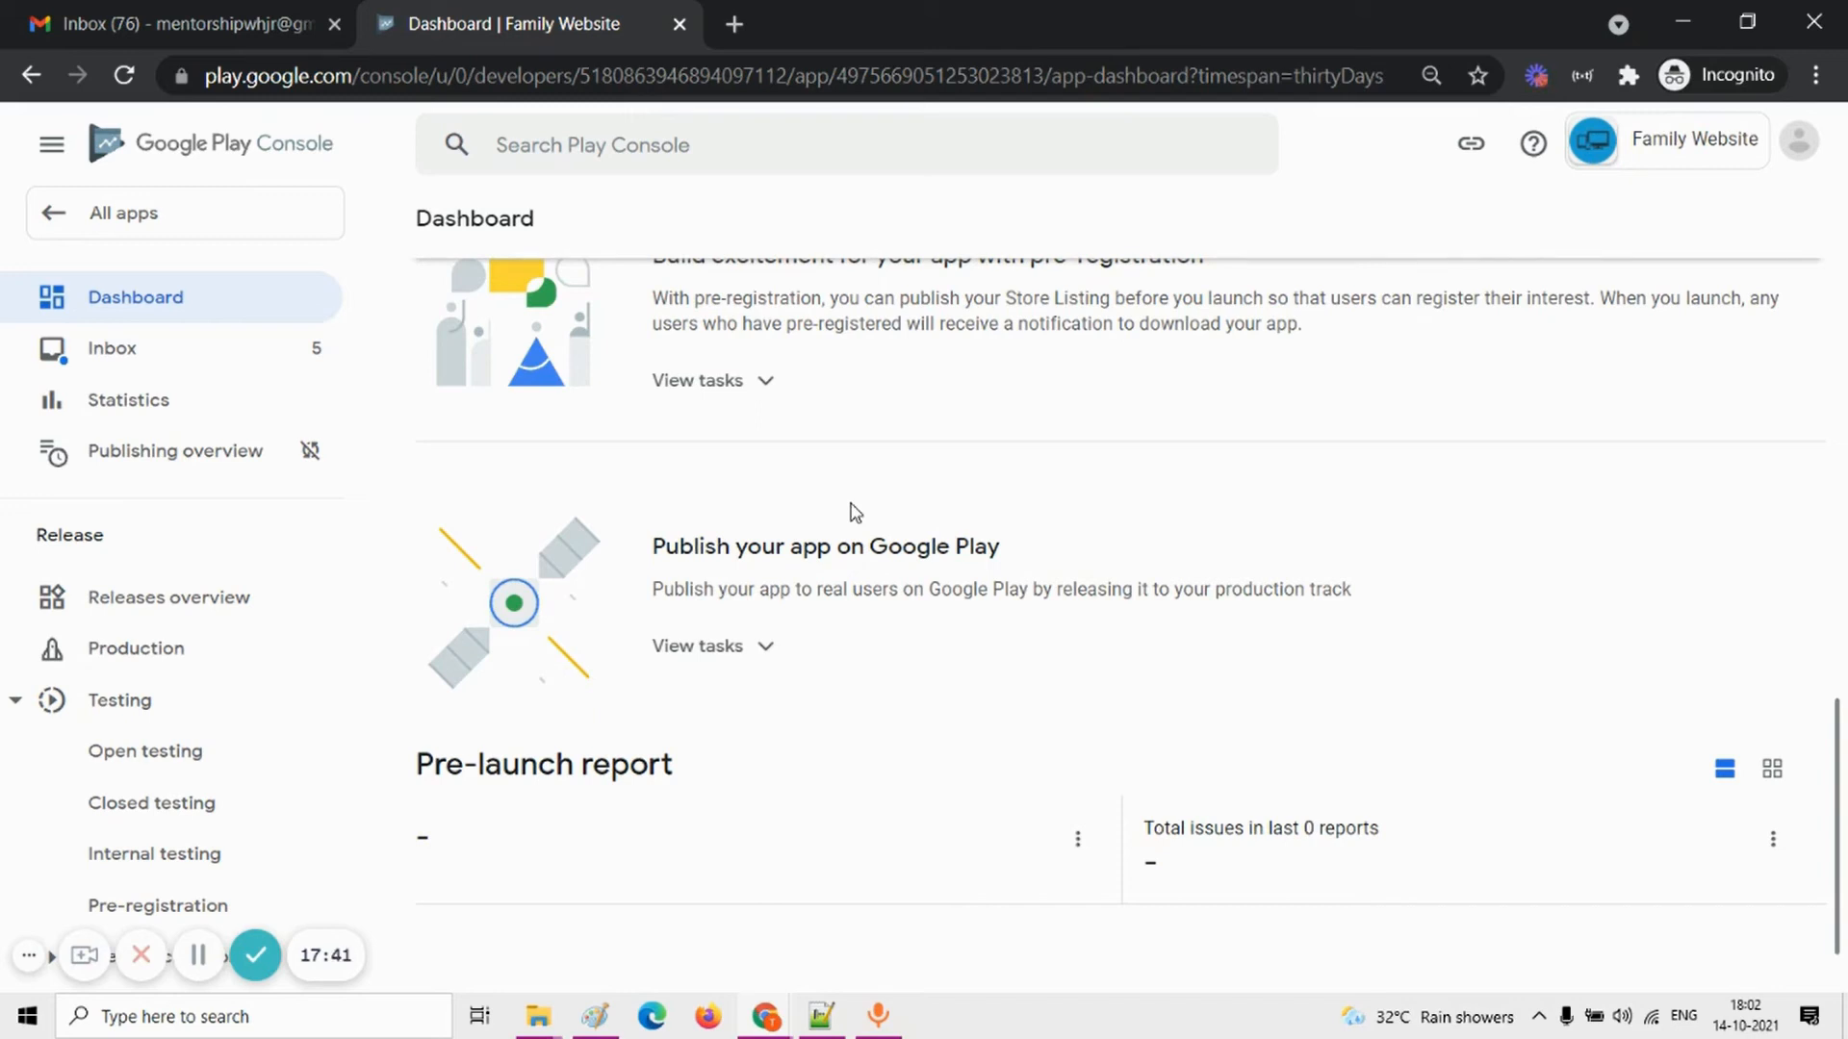
scroll(1097, 556, "down", 1)
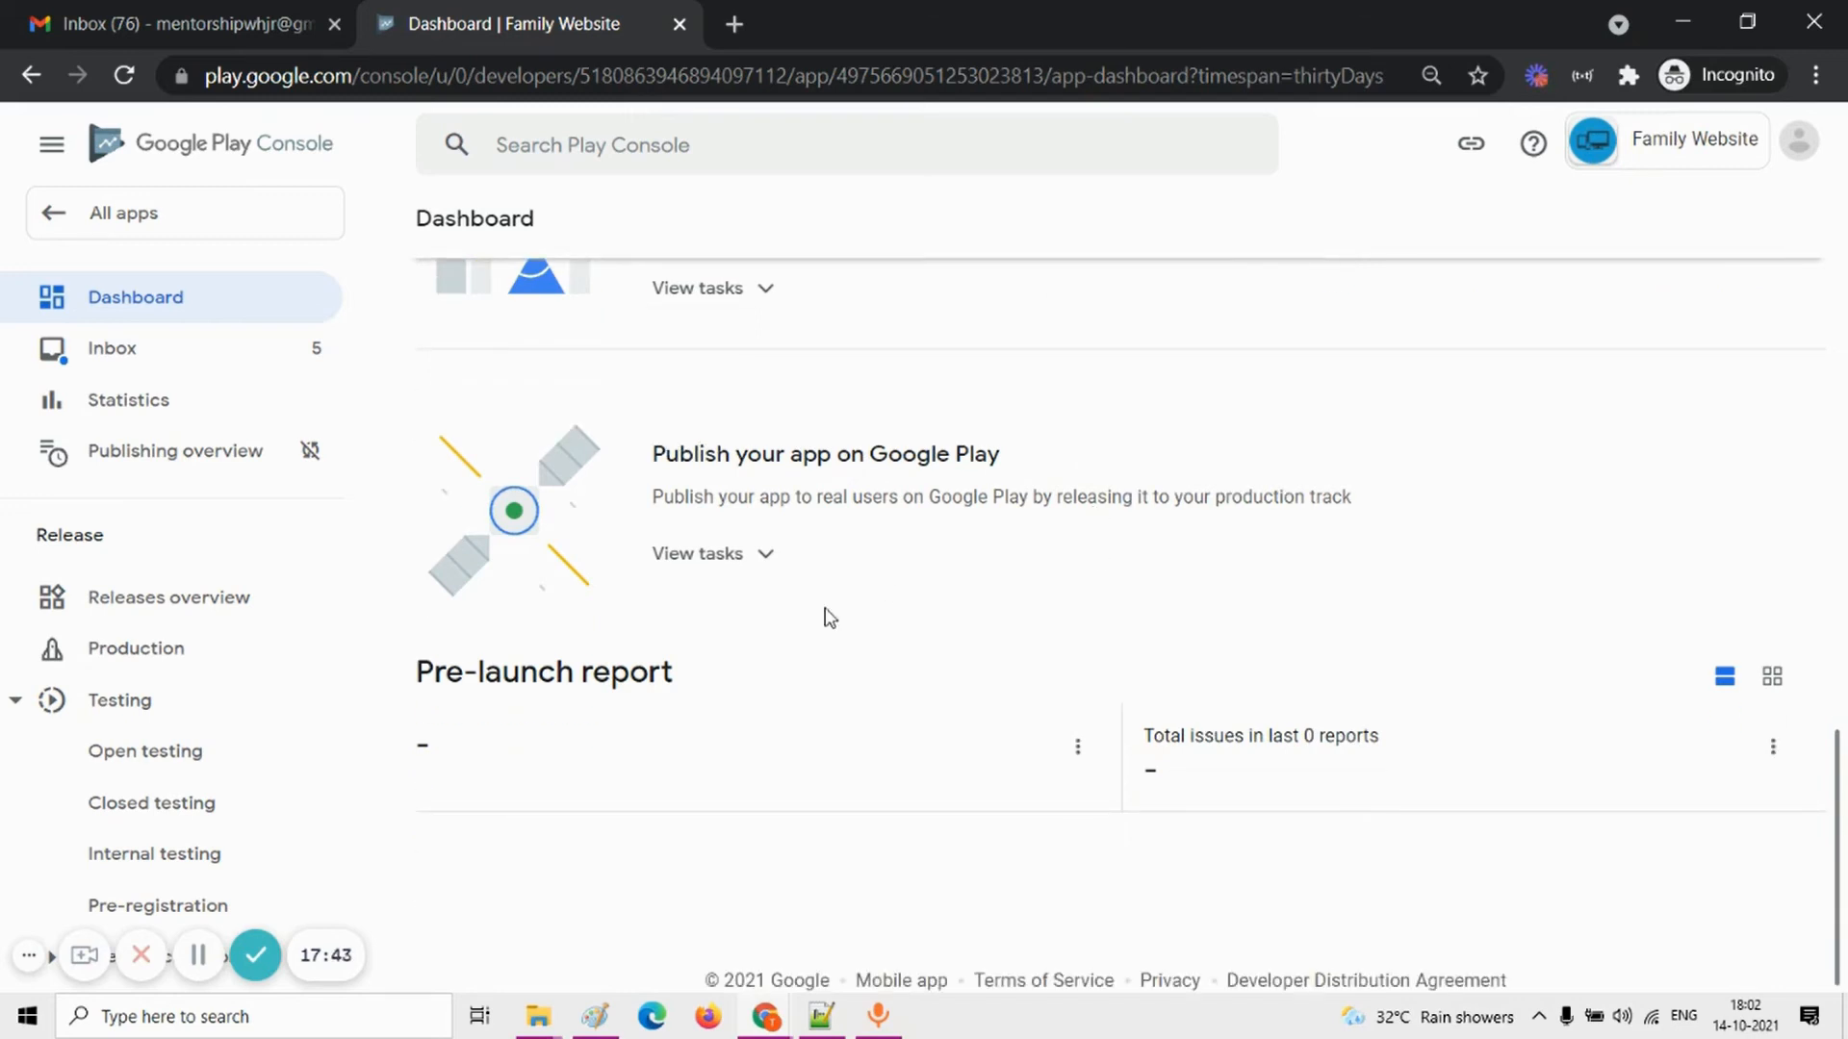
left_click(738, 563)
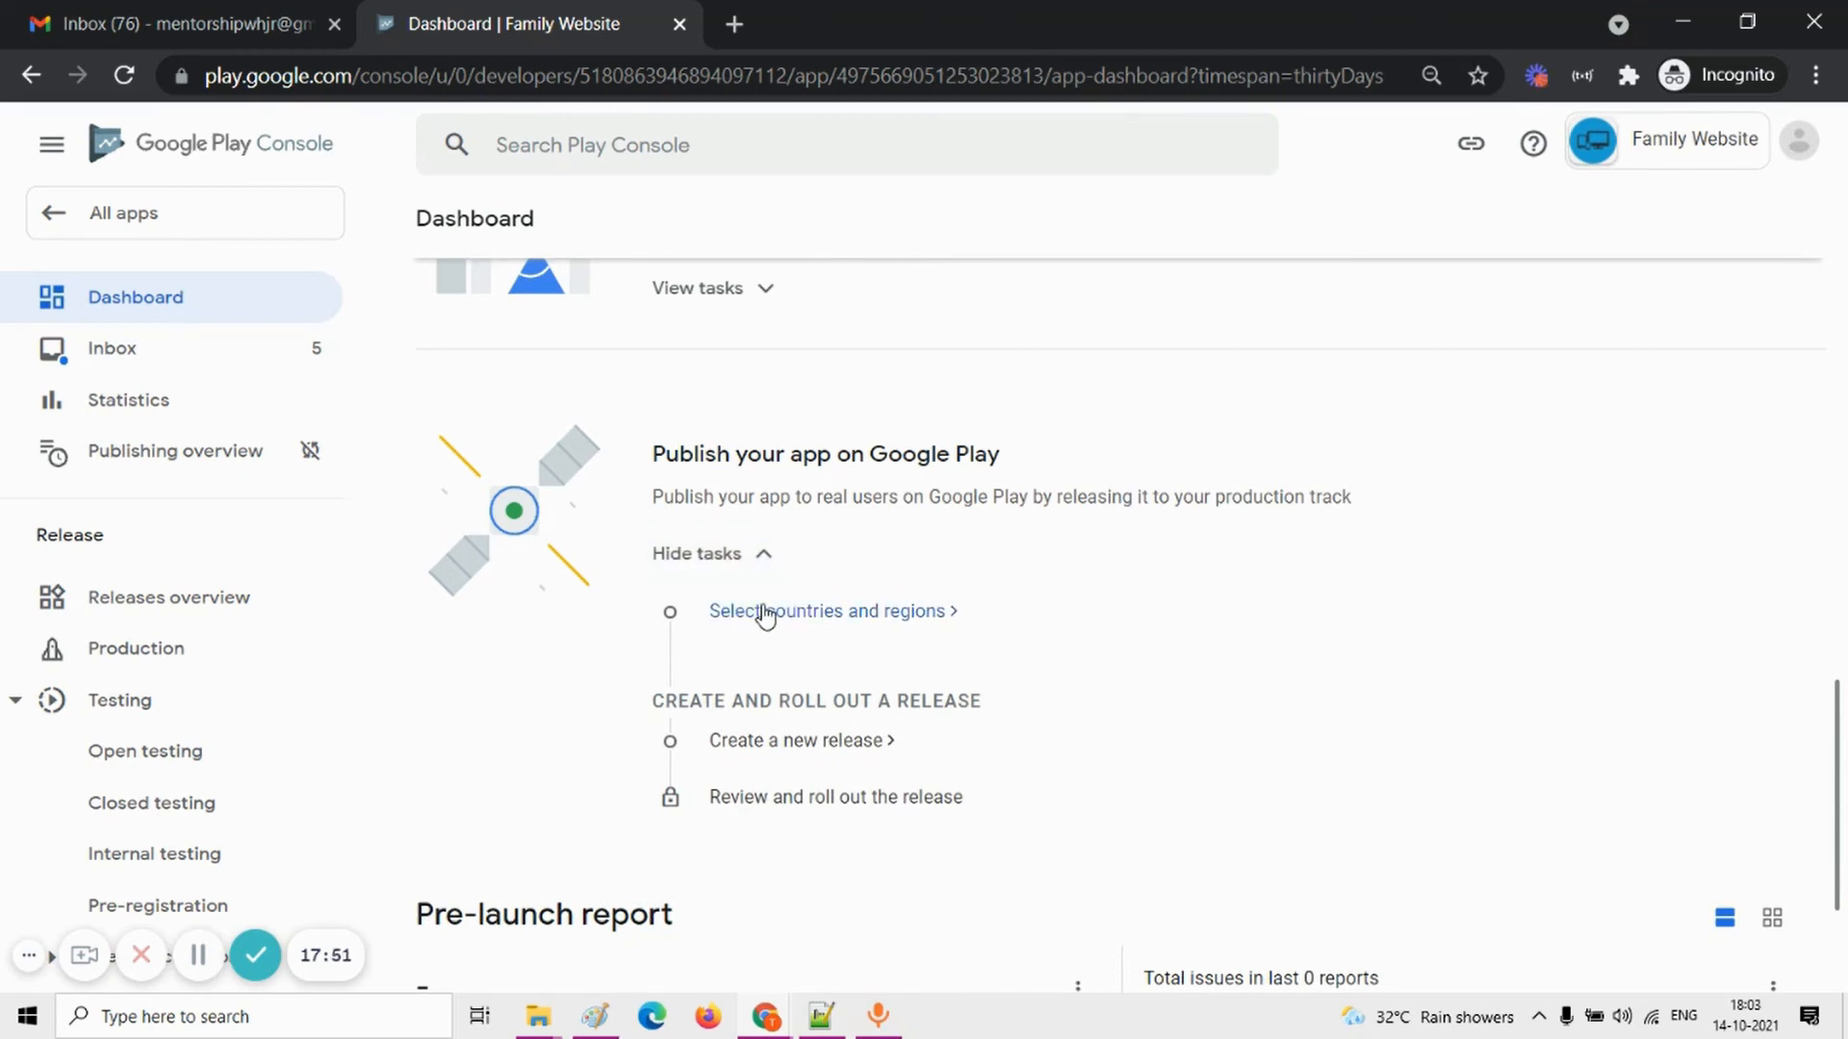
left_click(852, 616)
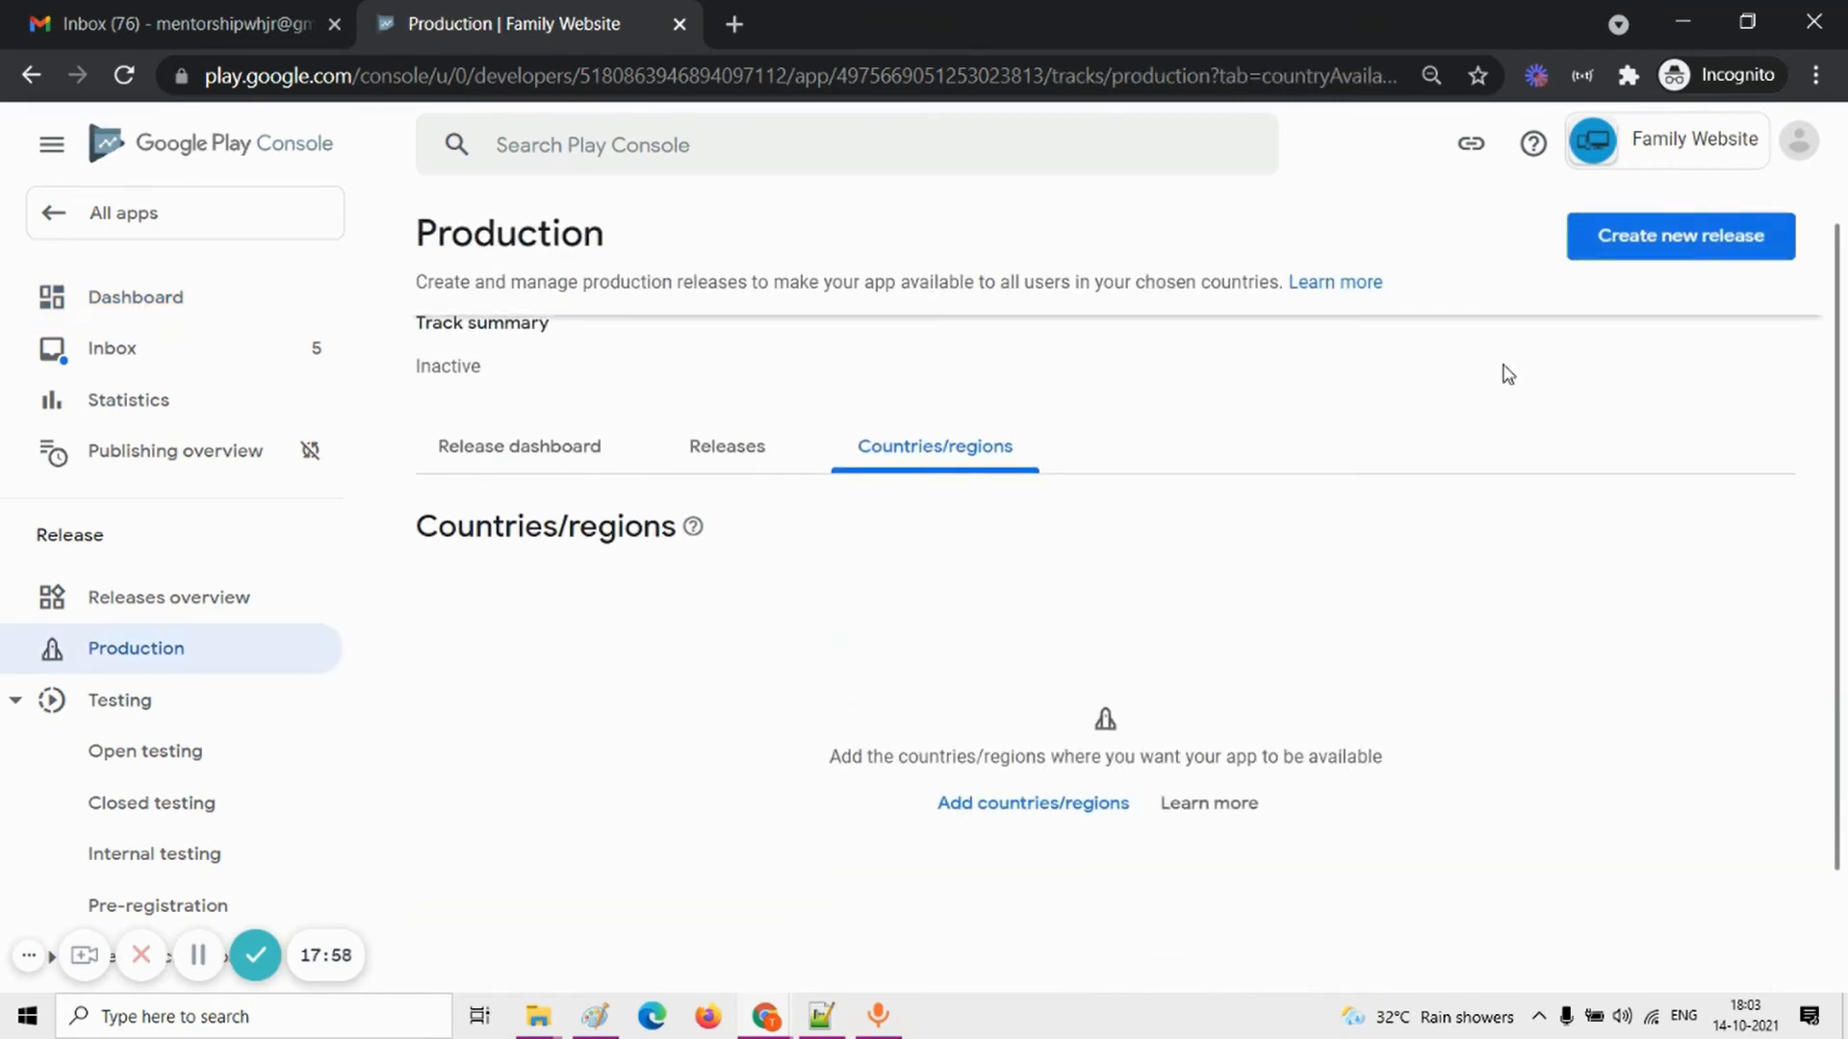
Step: Find India in the country list, add it to the Production track's countries/regions and confirm
left_click(1045, 809)
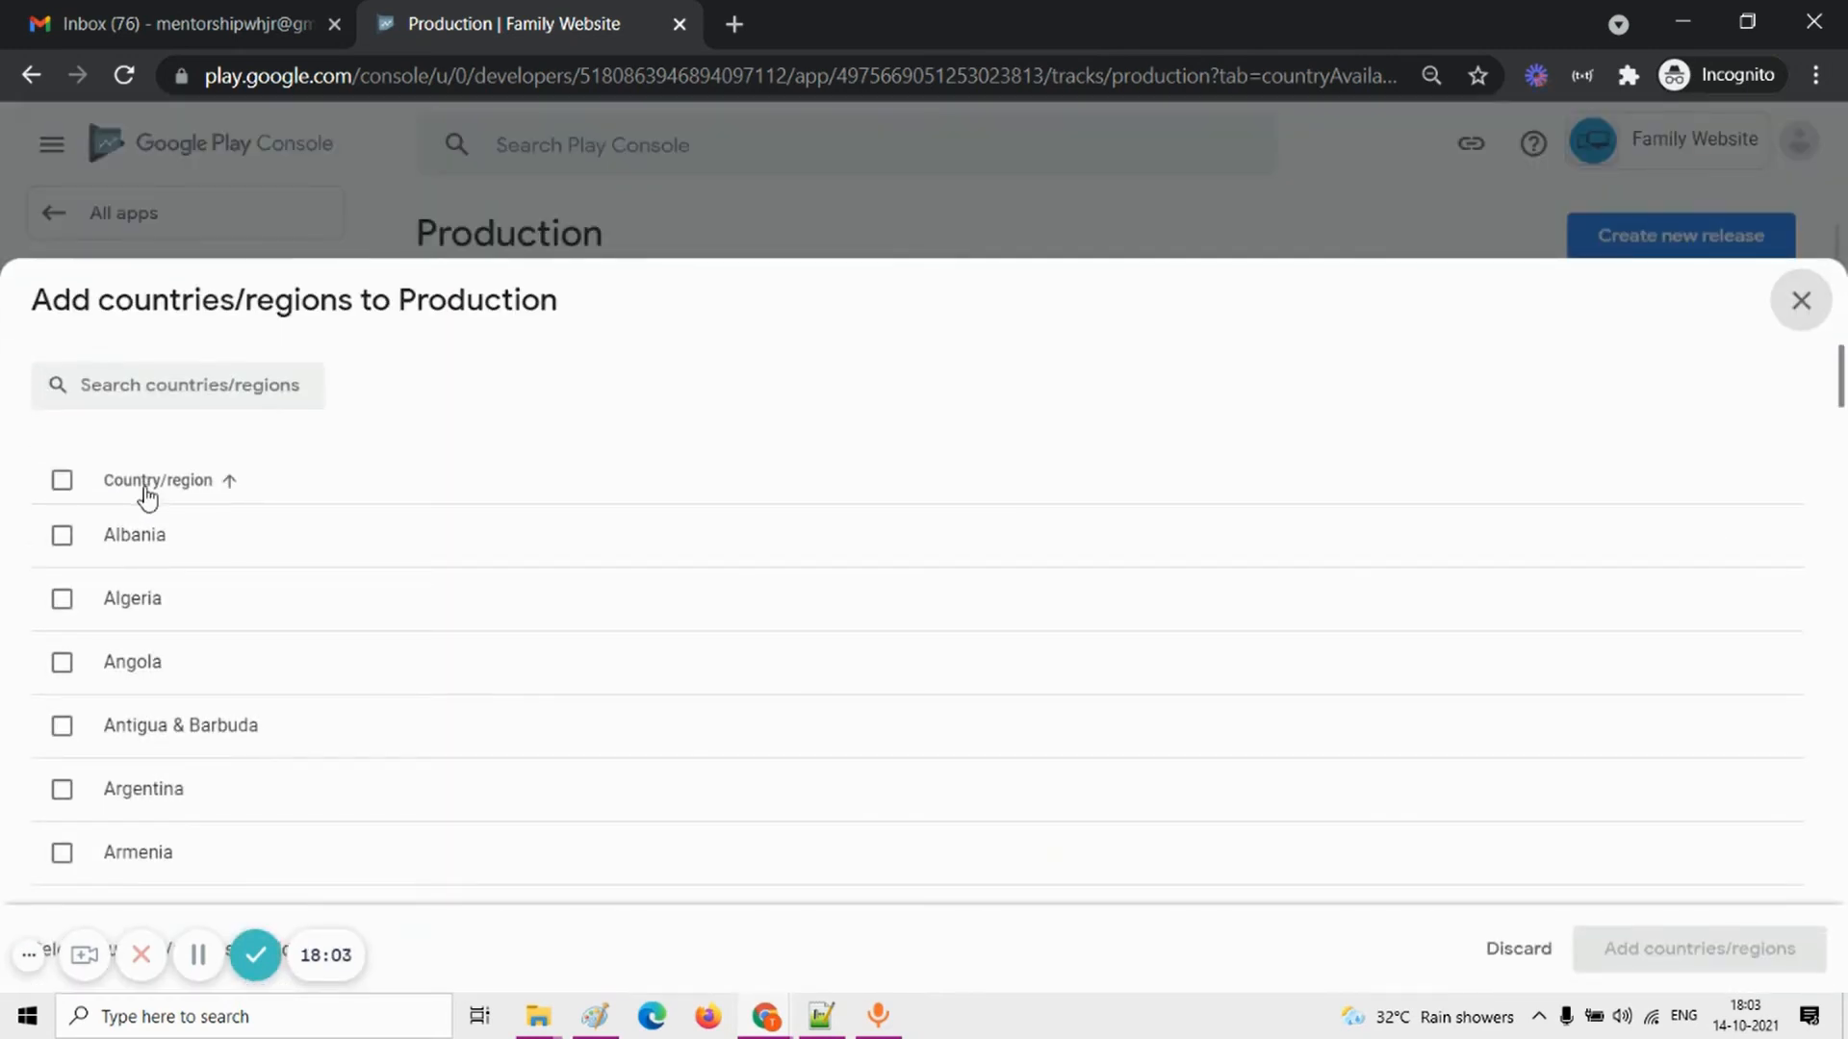
left_click(63, 484)
left_click(63, 484)
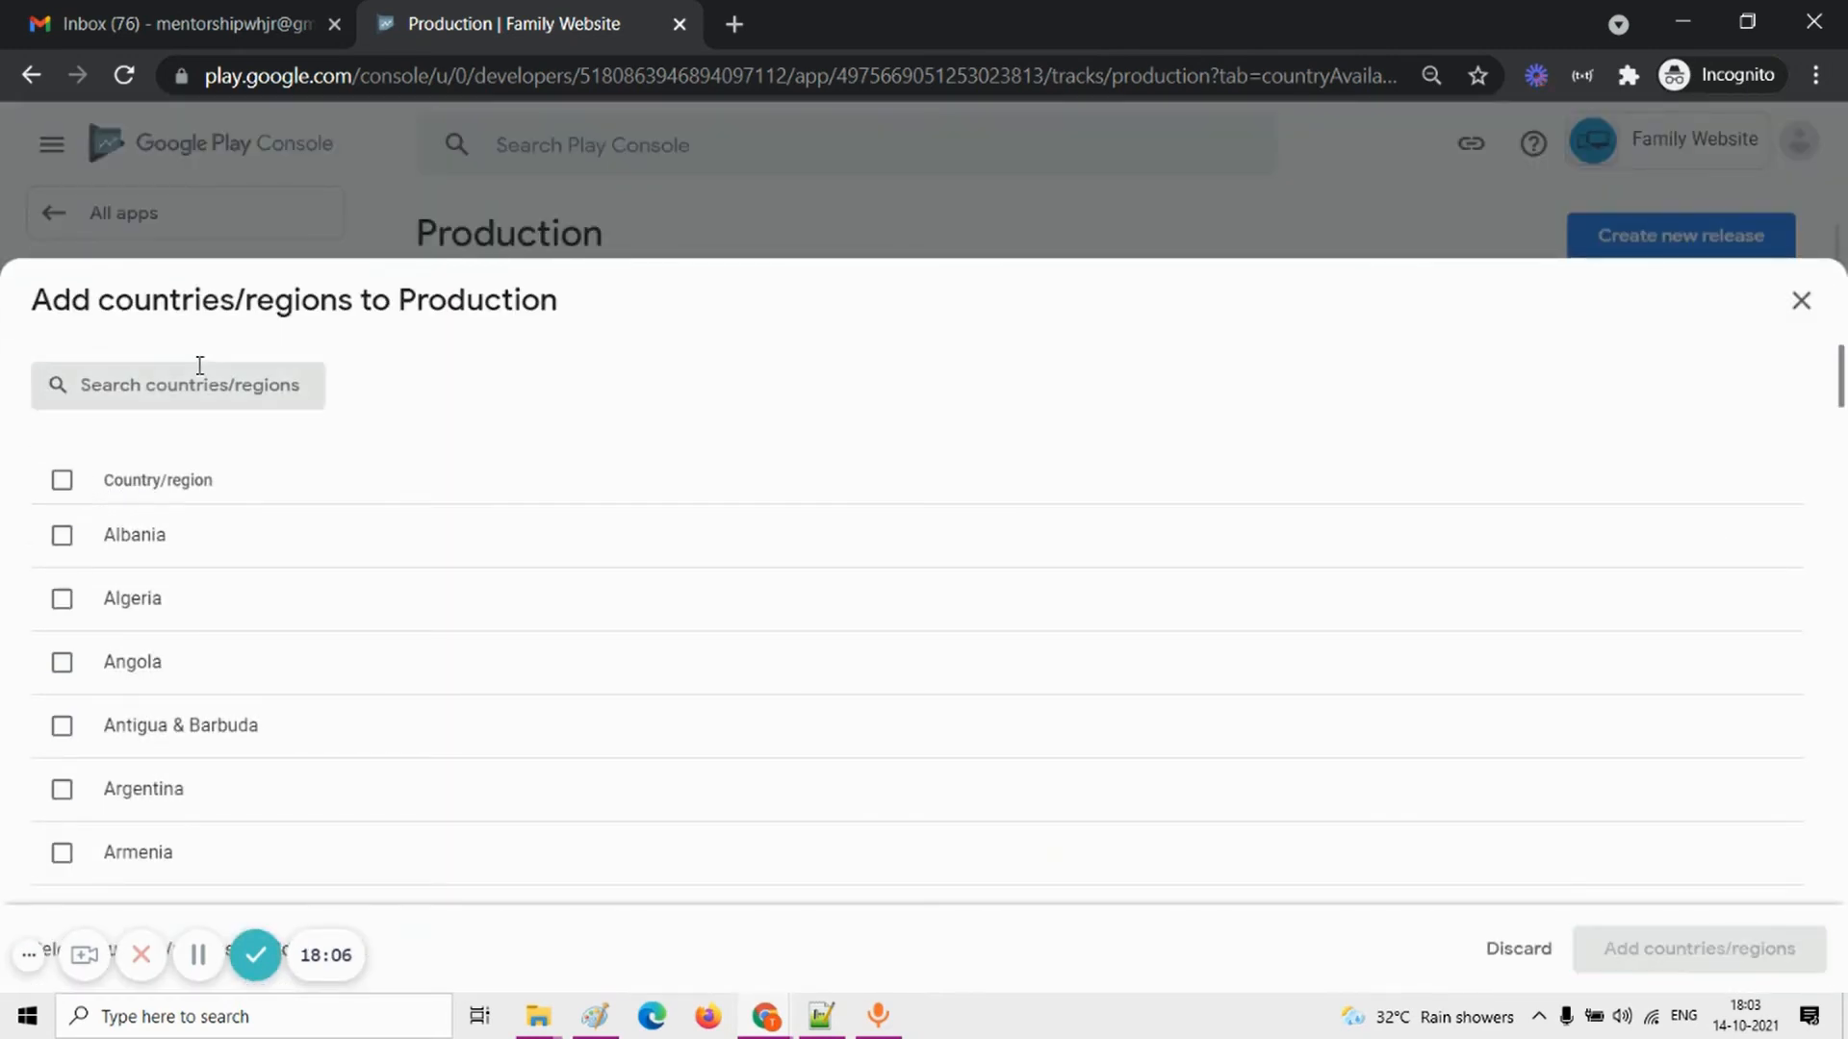
left_click(200, 366)
type("india")
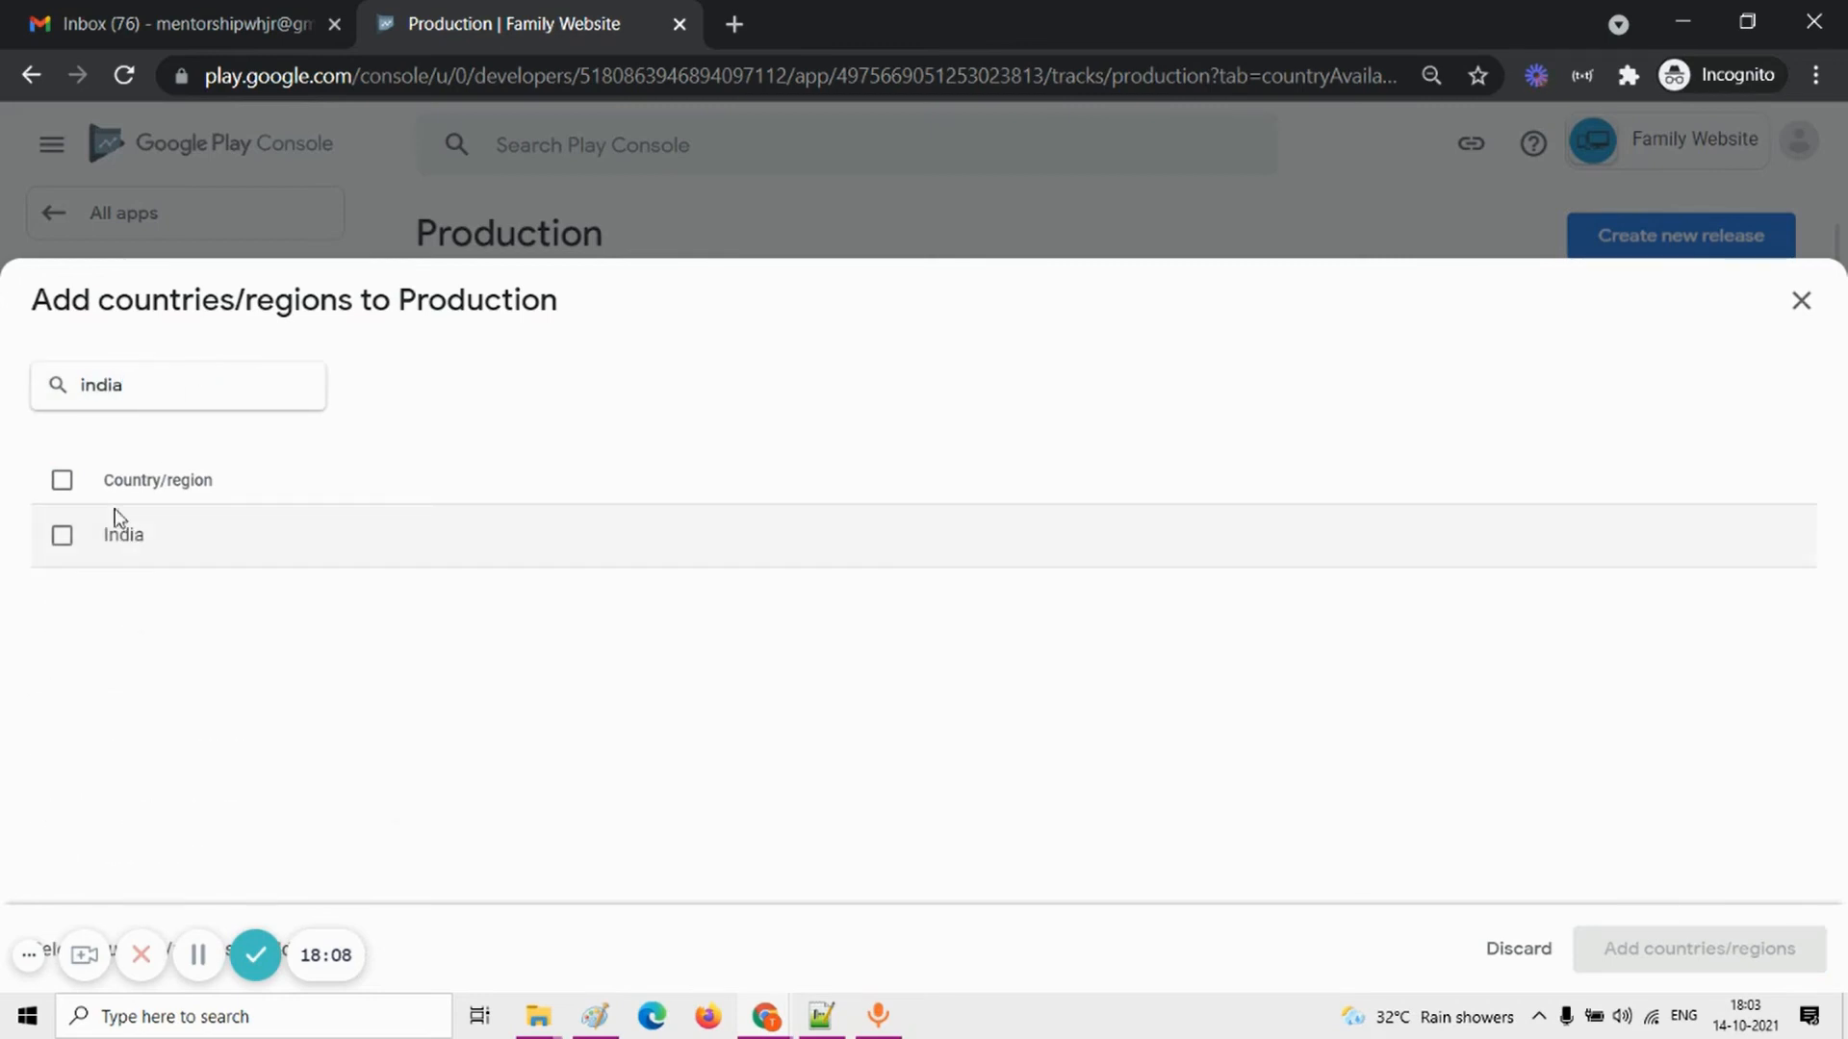
left_click(61, 536)
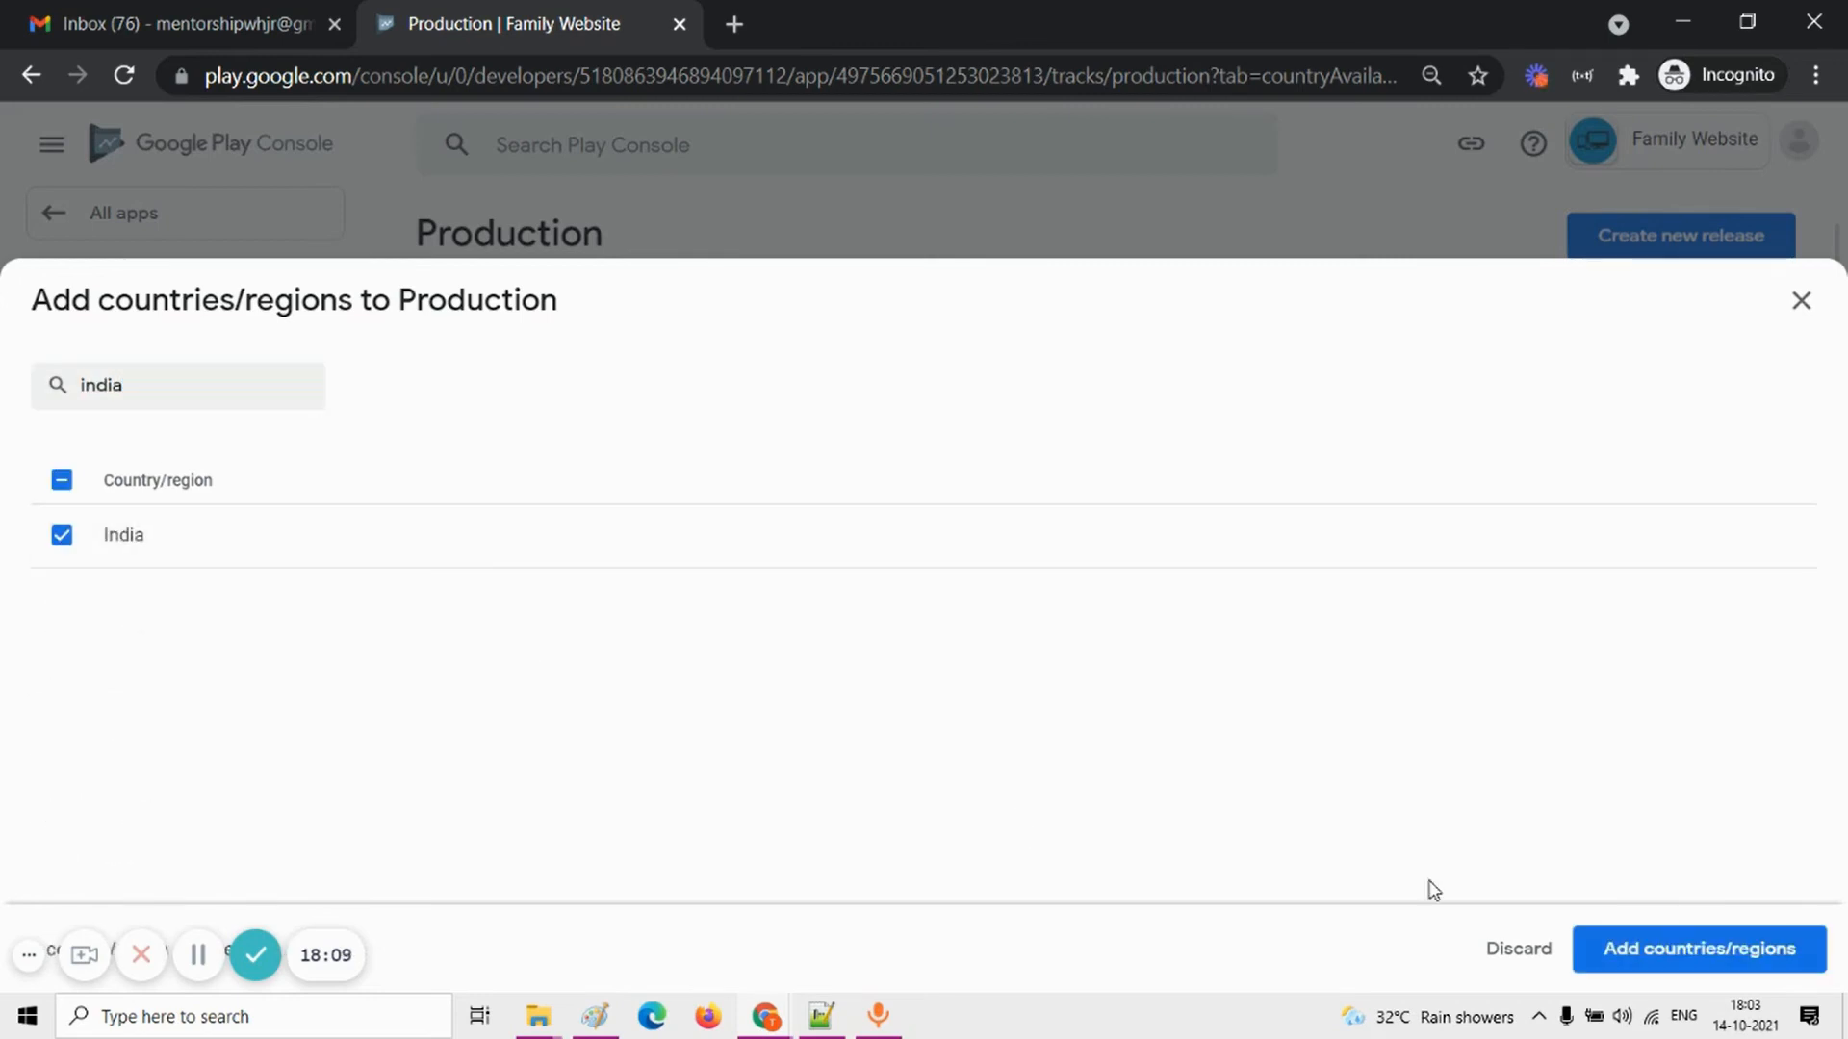
left_click(1747, 951)
left_click(1126, 606)
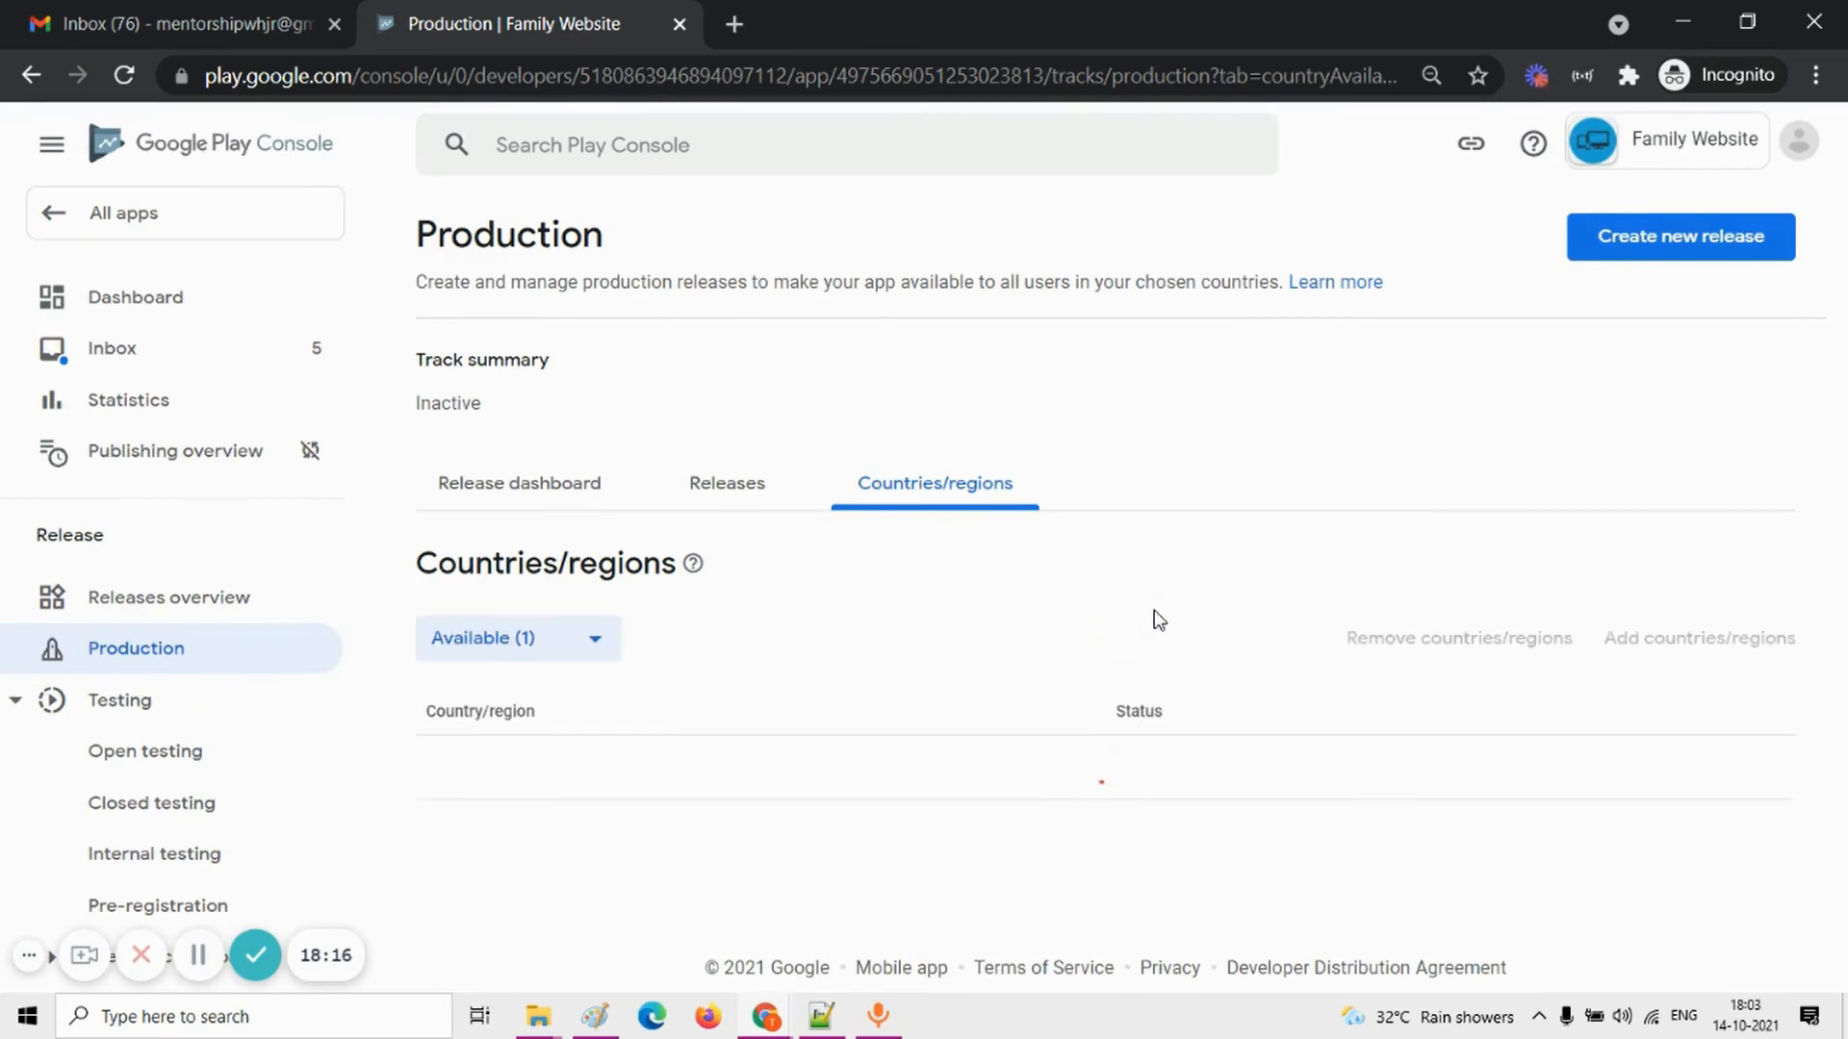
Step: Return to the dashboard and create a new production release from the publishing tasks
left_click(155, 299)
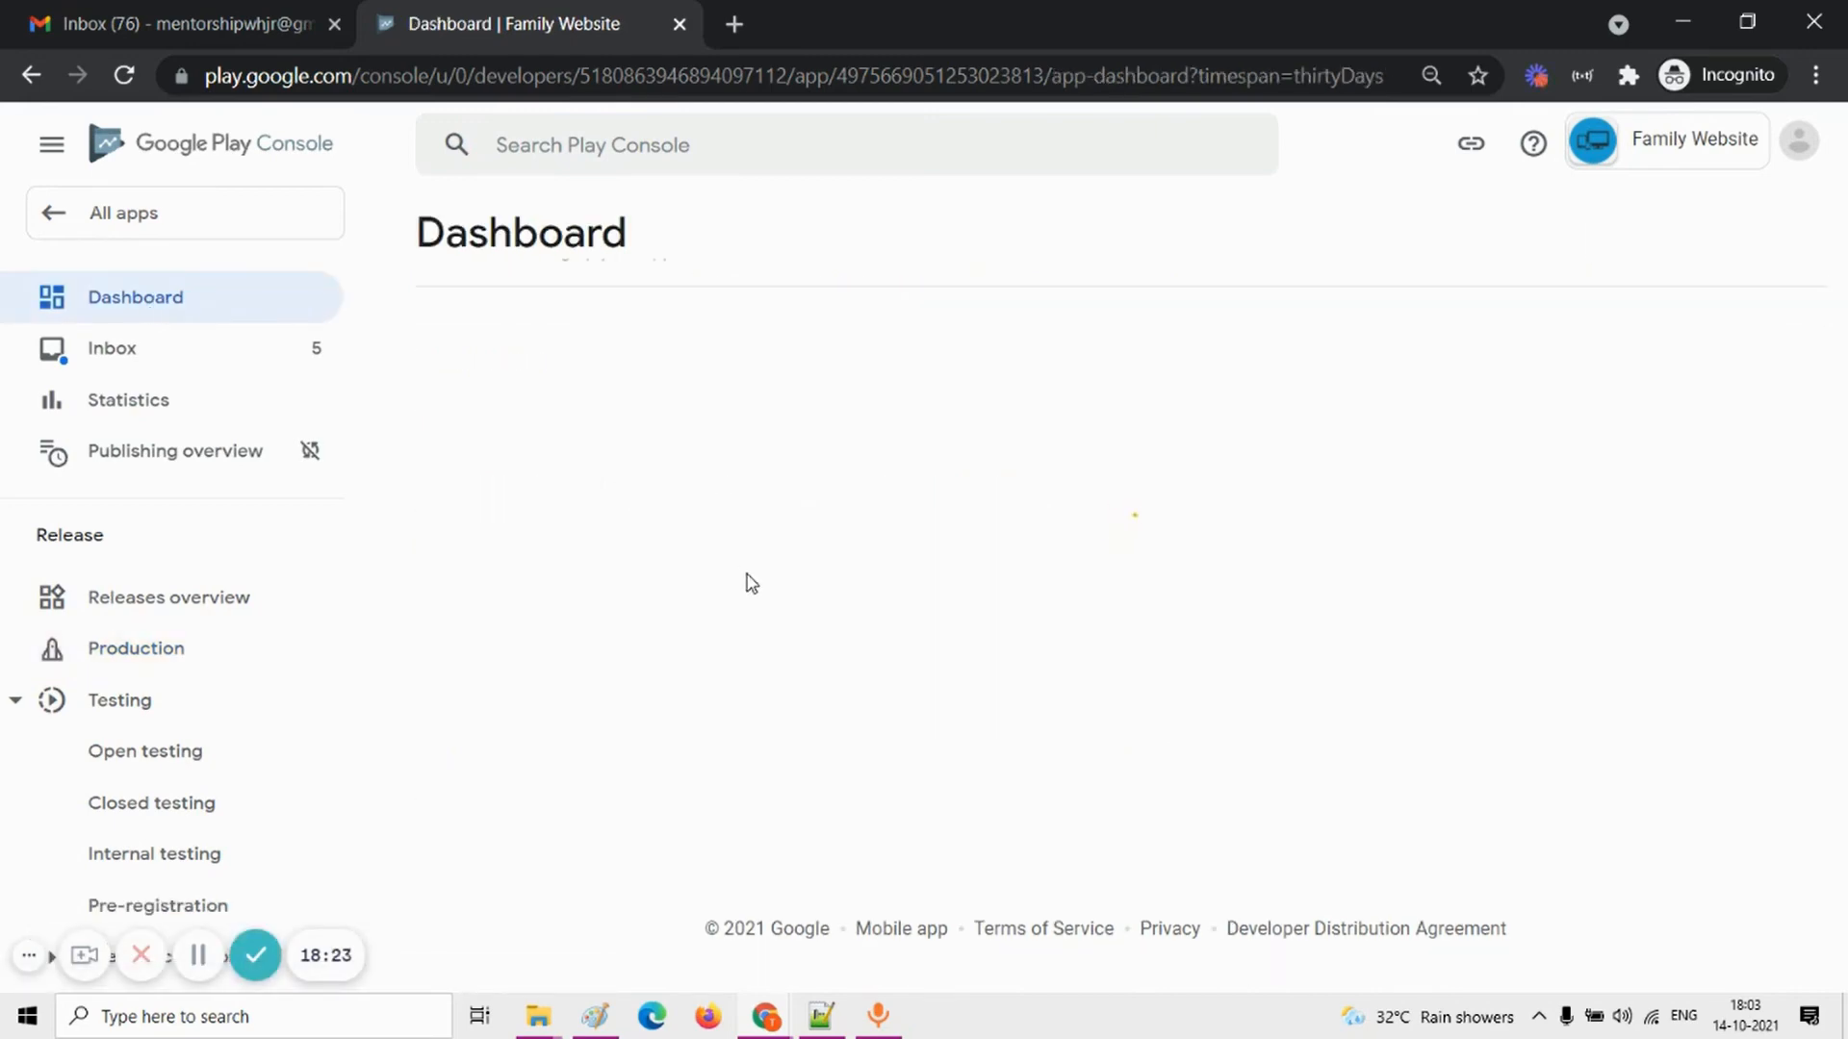
scroll(749, 583, "down", 15)
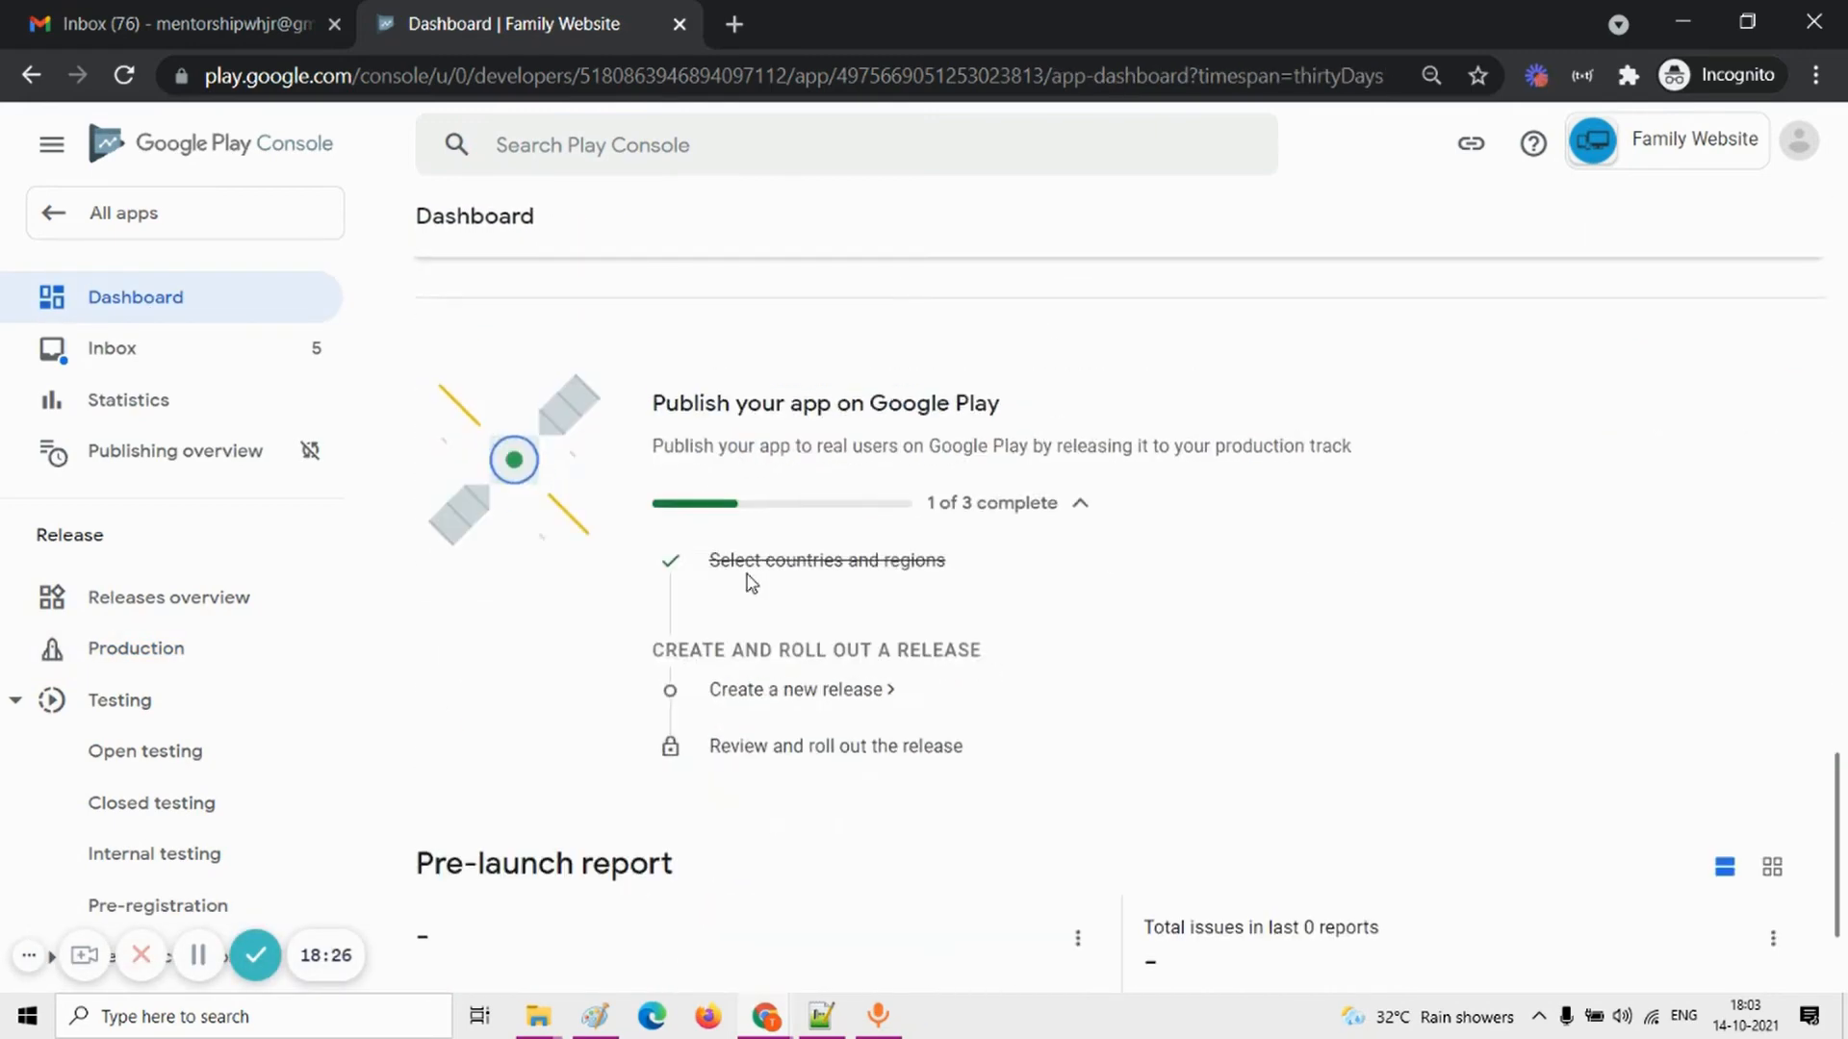
left_click(789, 500)
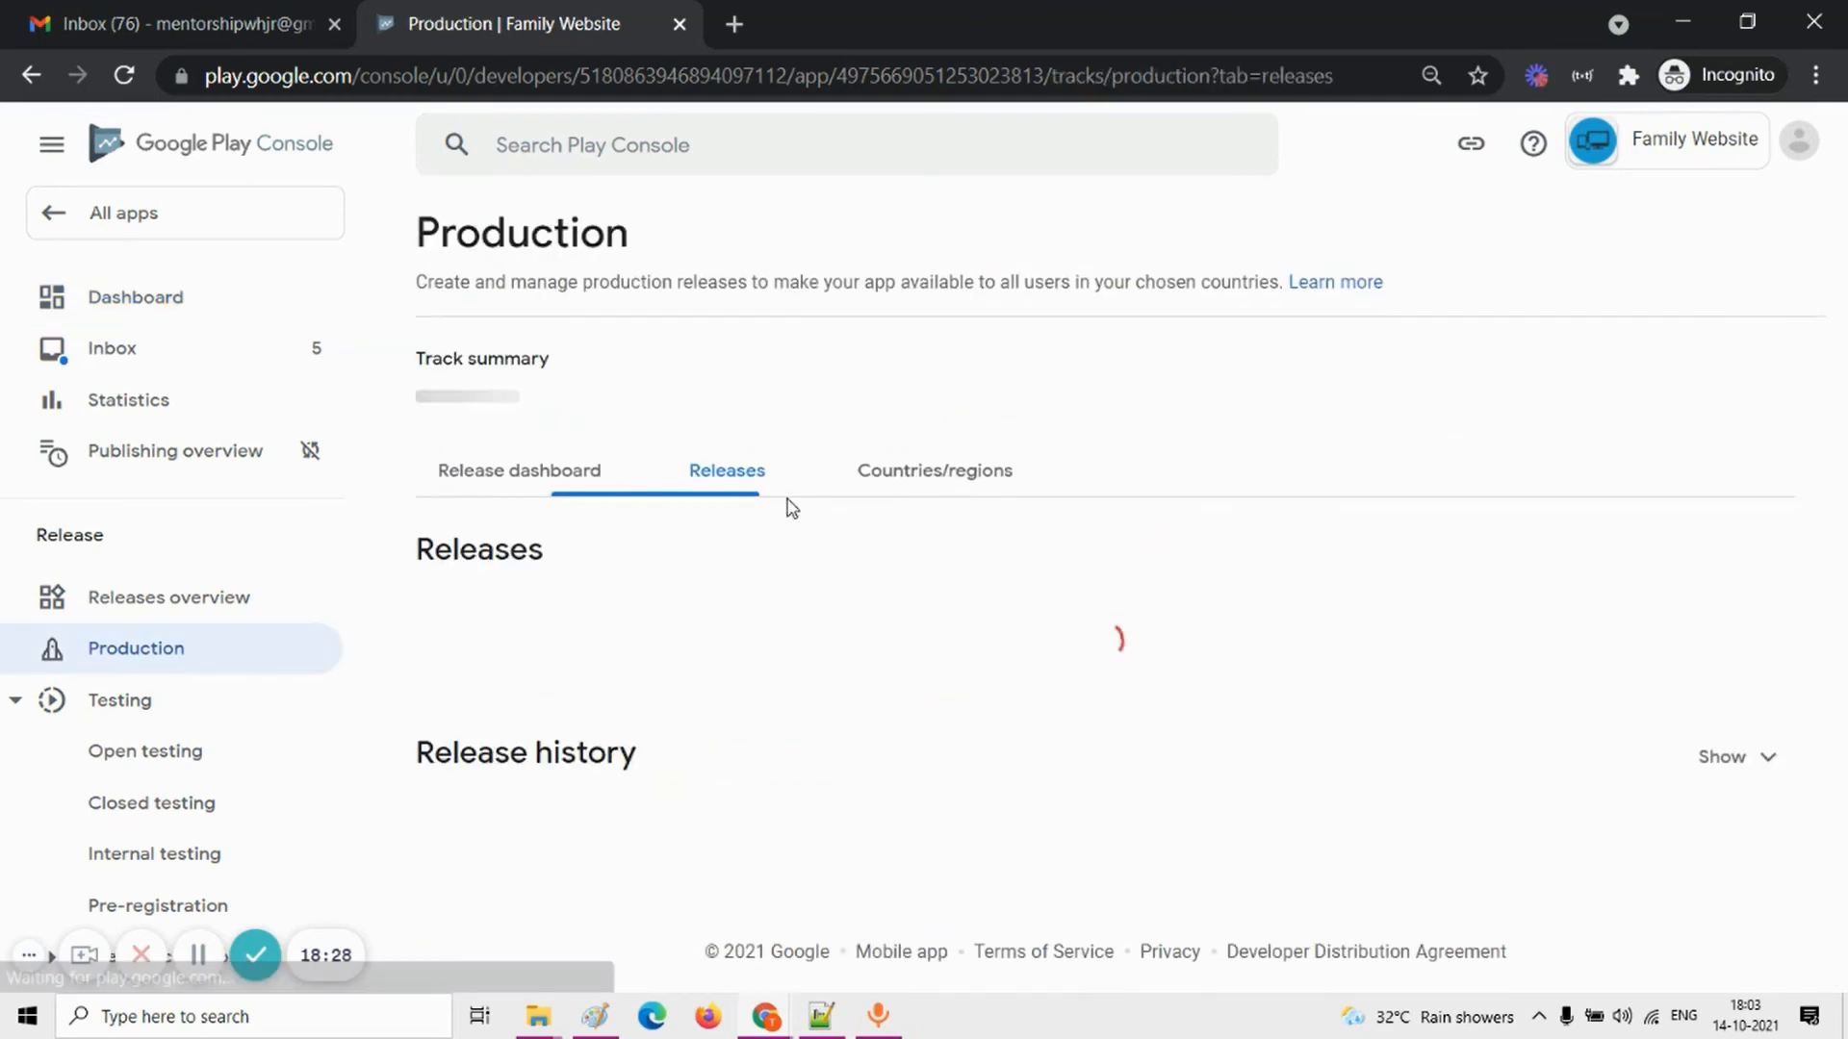
left_click(1116, 842)
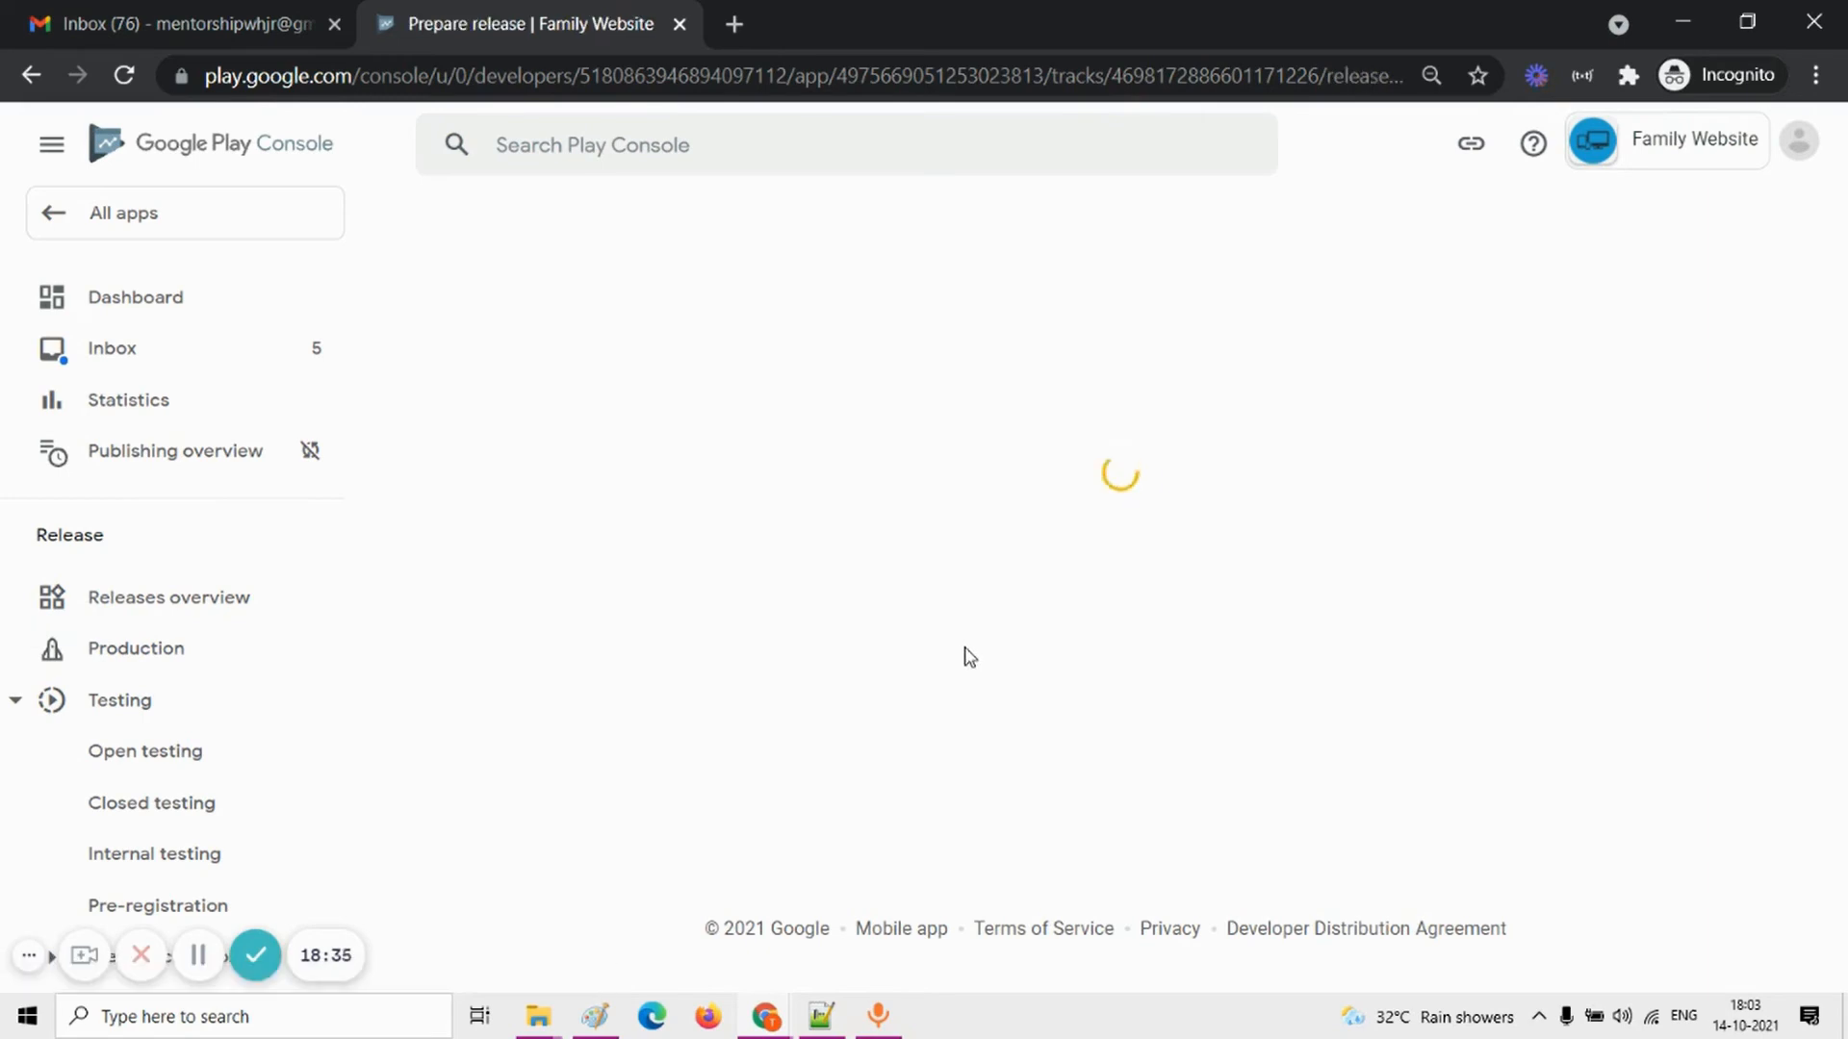
Step: Upload My_Website-v1-release.aab as the app bundle of the production release
scroll(967, 655, "down", 2)
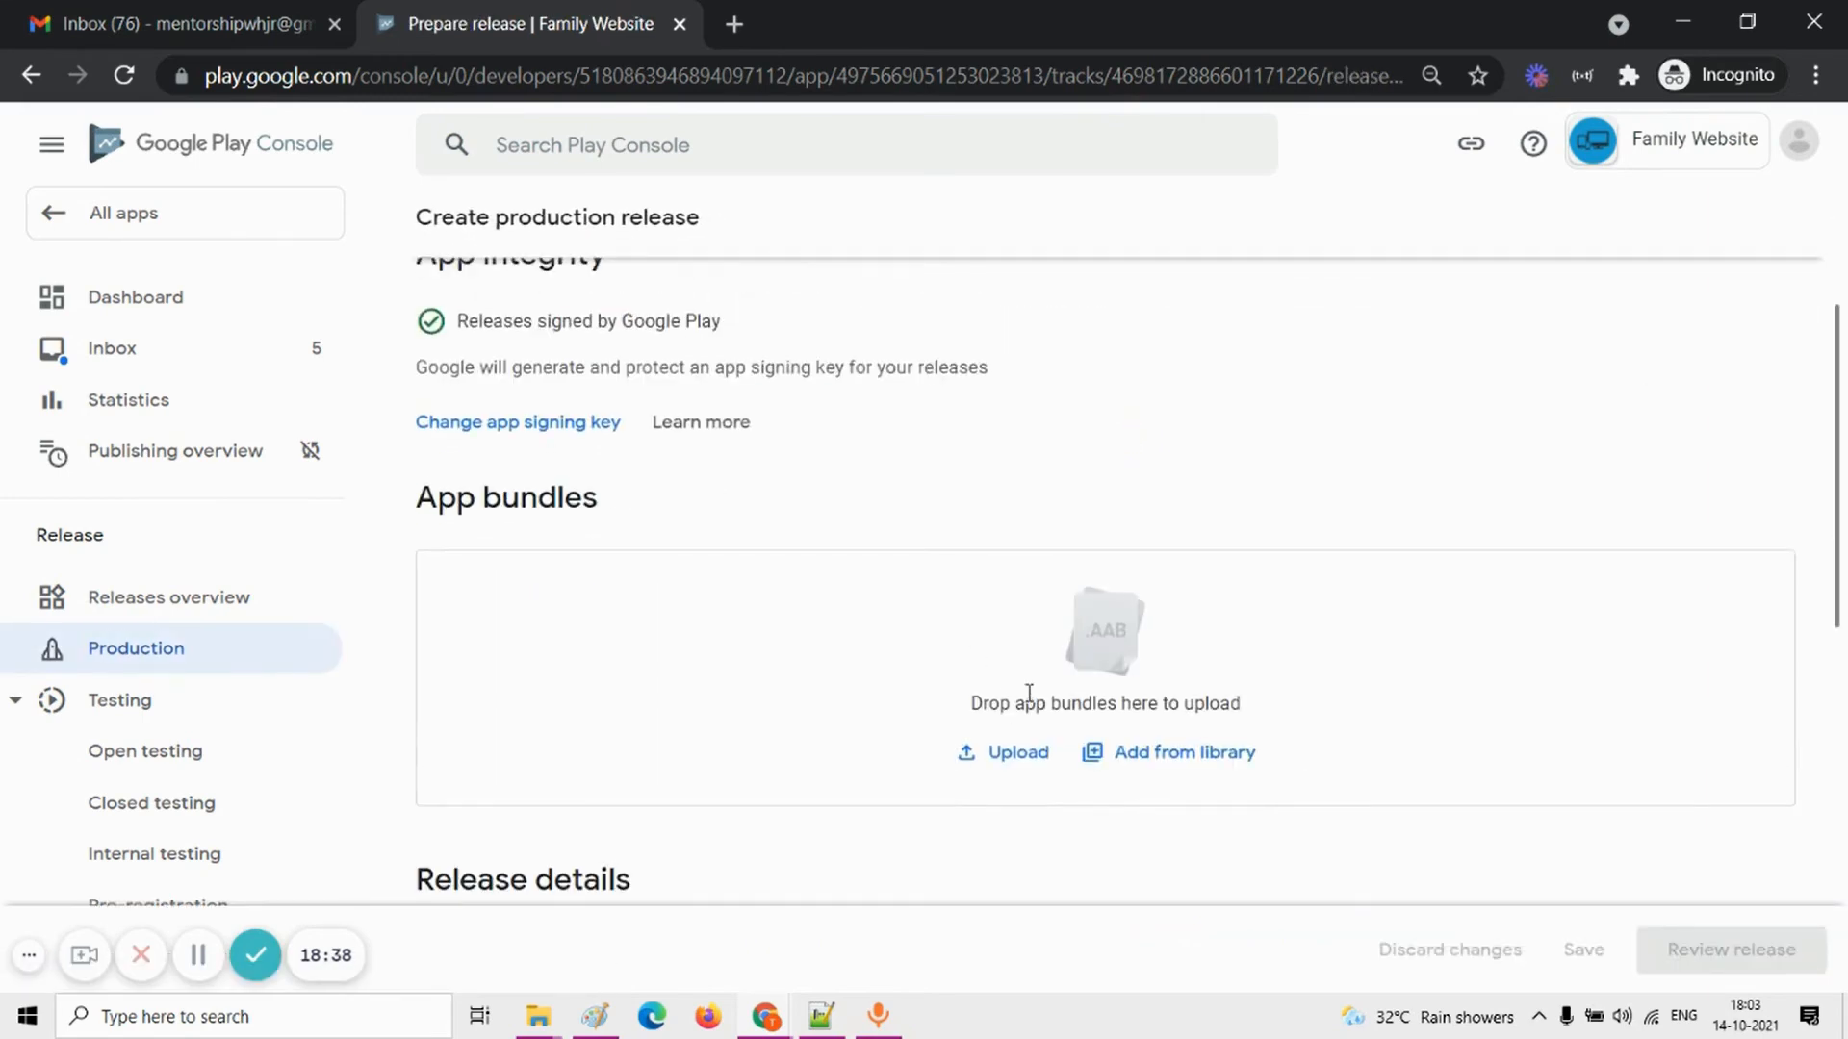
left_click(1012, 752)
double_click(308, 241)
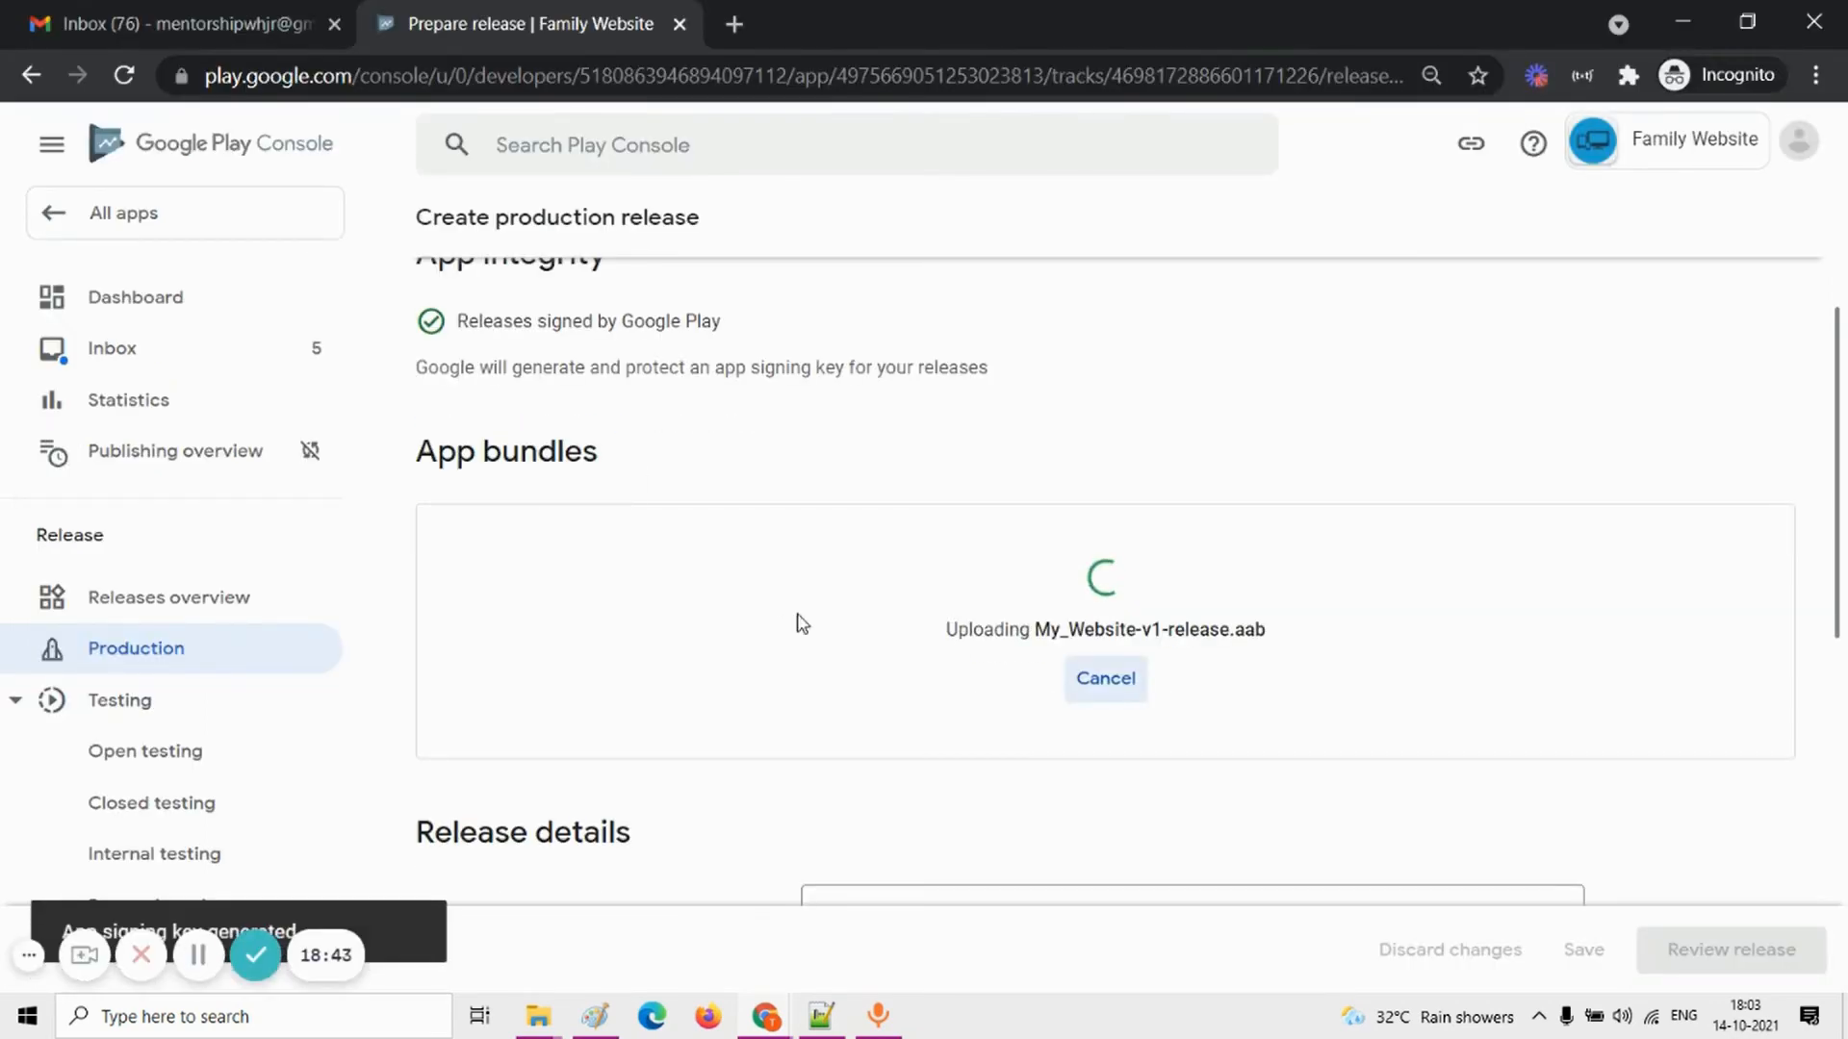
Step: Set the release name to "My website" in the release details
scroll(801, 624, "down", 2)
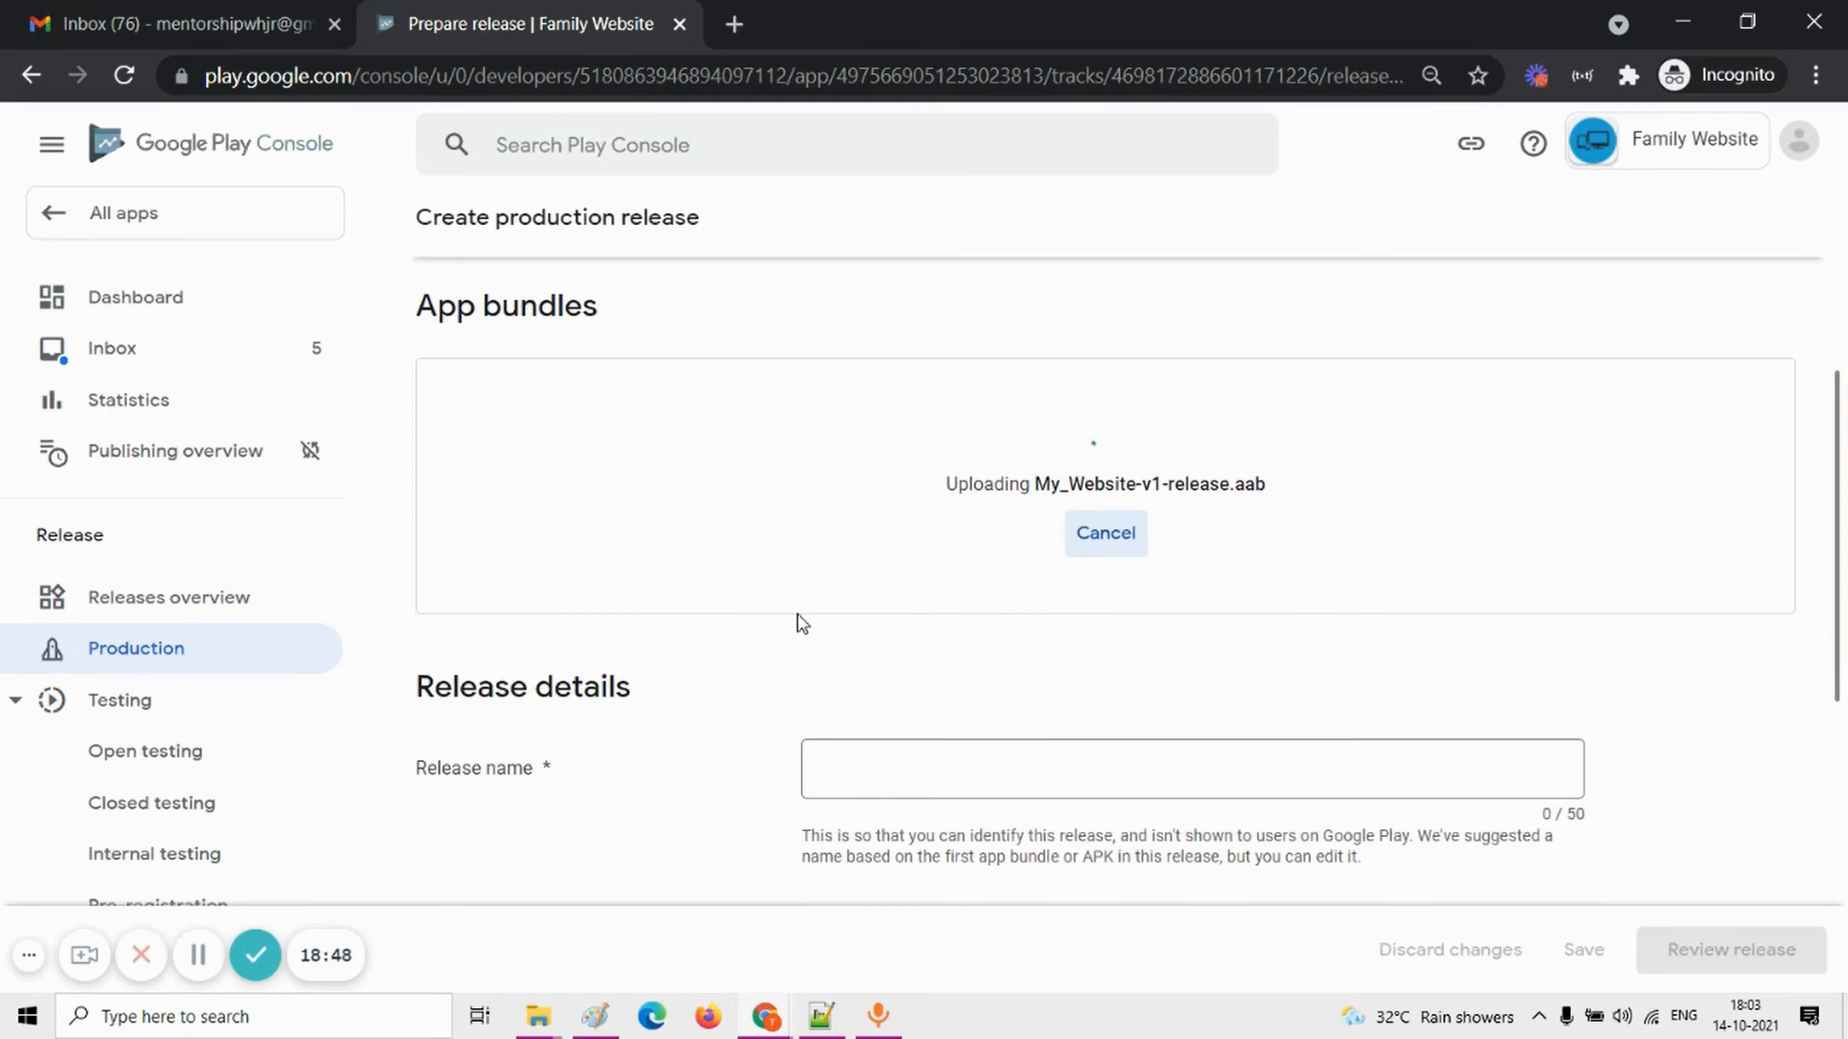
left_click(907, 750)
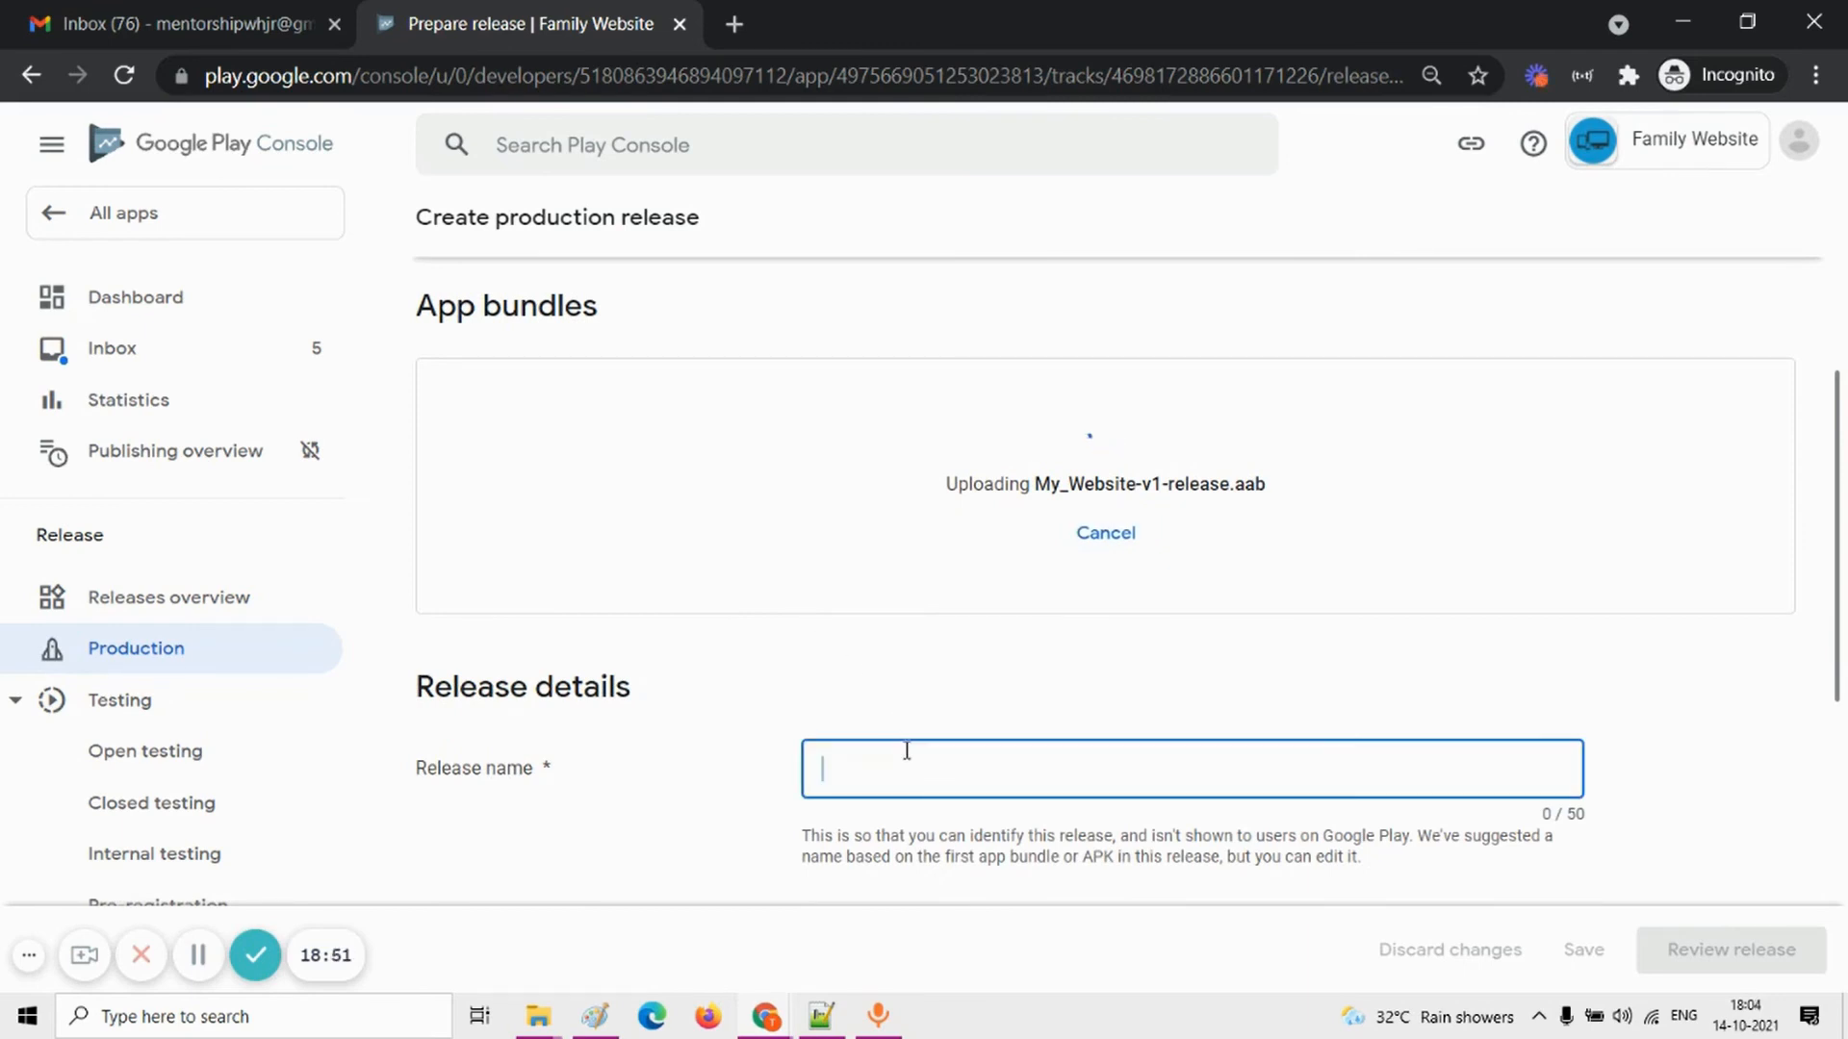
type("V")
key("BackSpace")
type("Version 1")
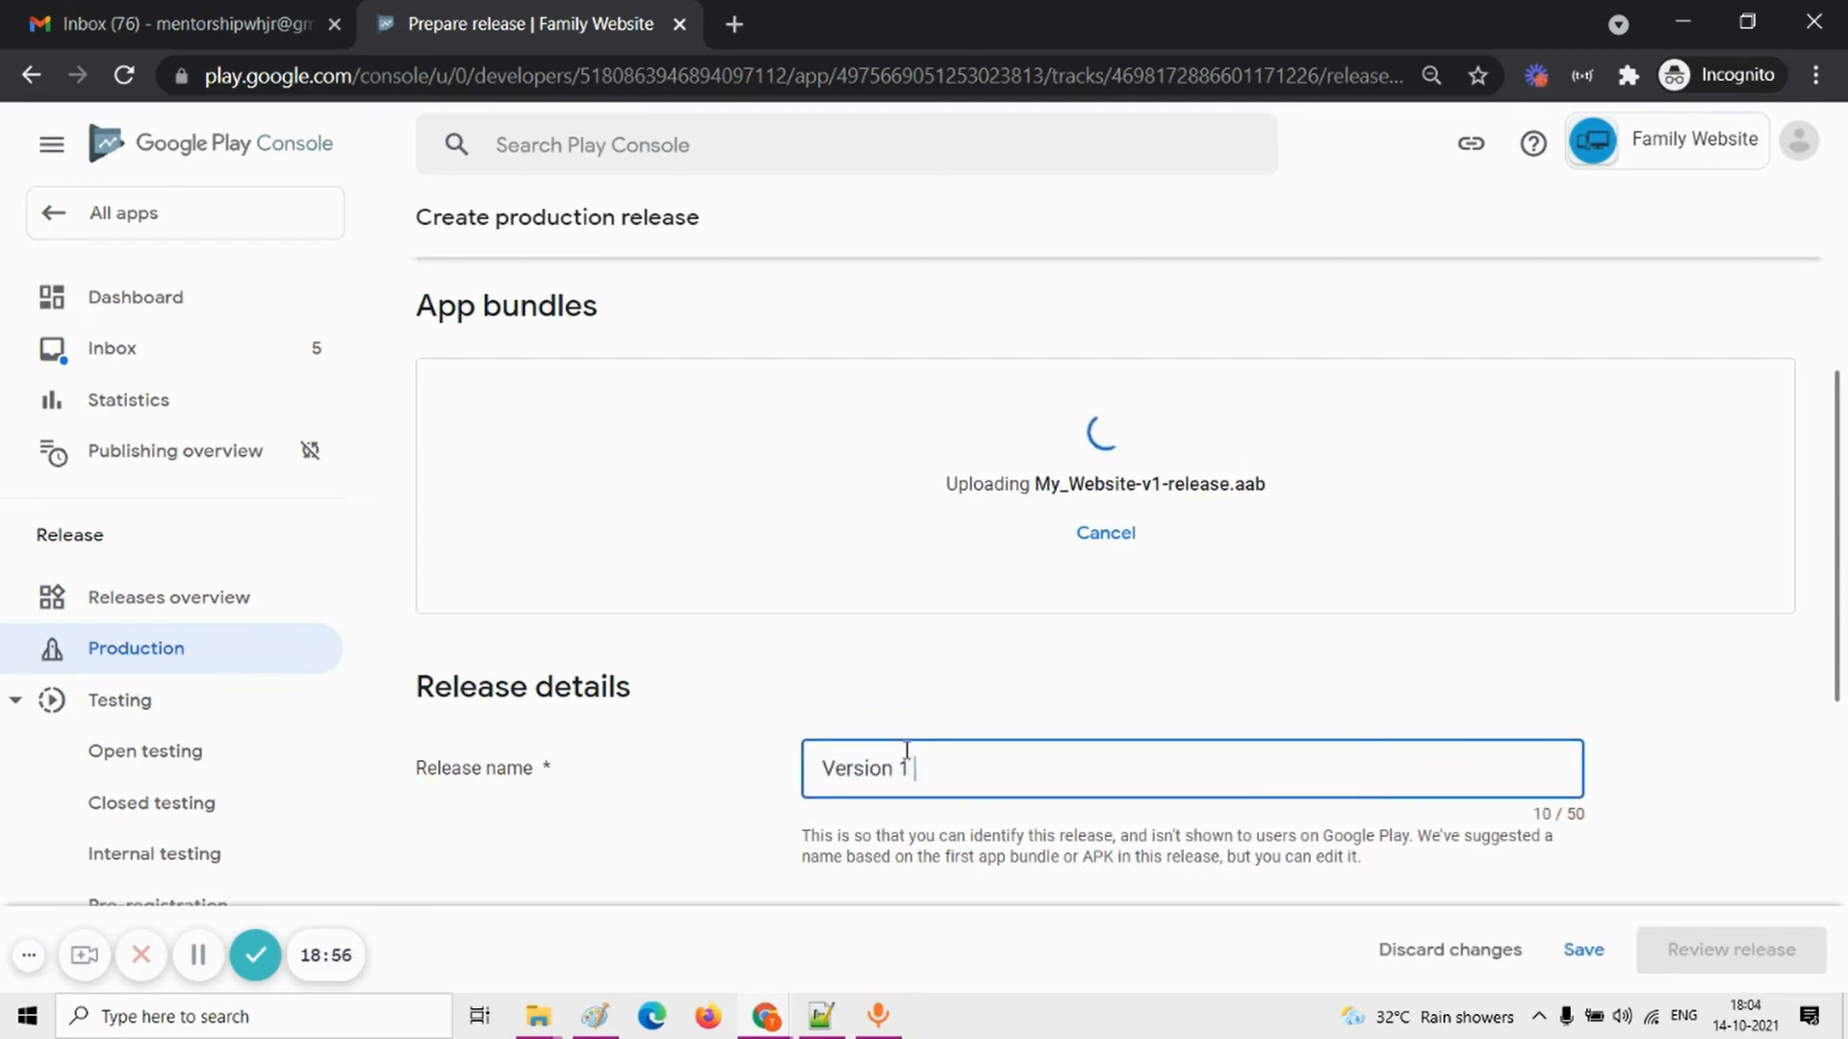
key("ctrl+a")
type("My ")
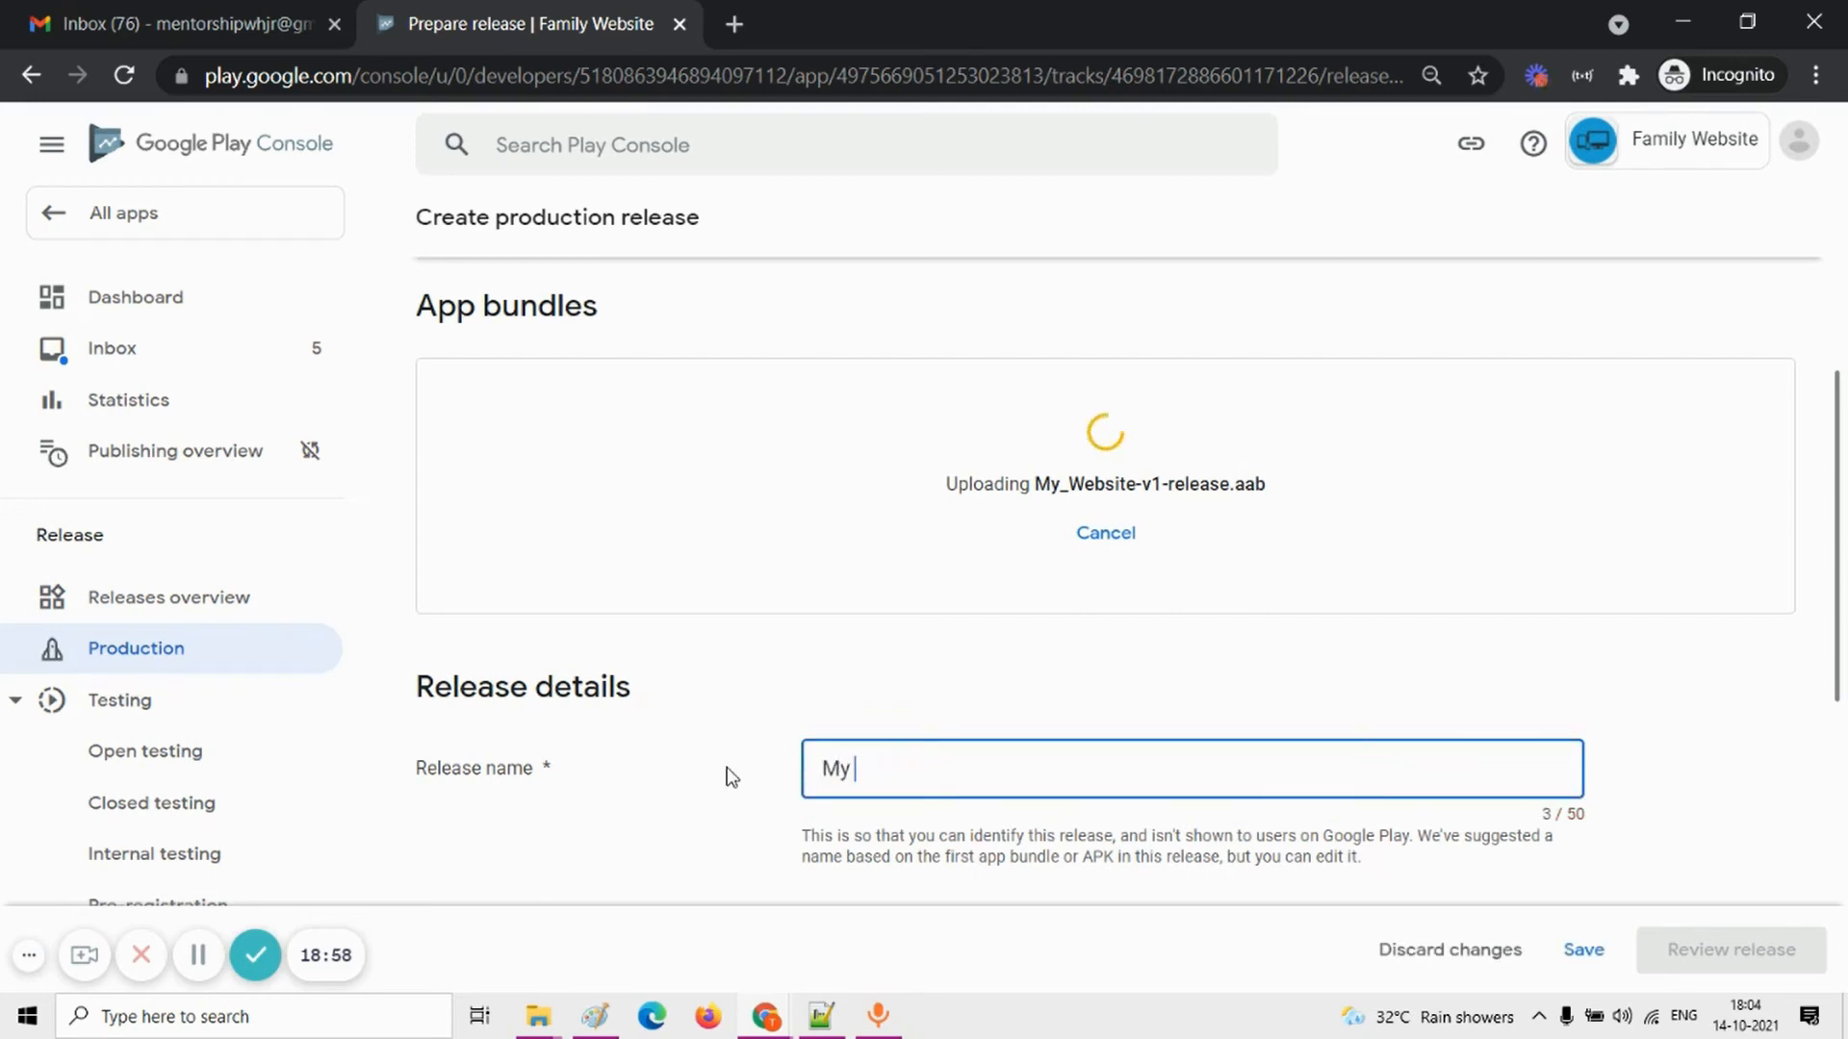
type("website")
Step: Replace the placeholder line in the en-GB release notes with "Version : 1"
scroll(720, 773, "down", 2)
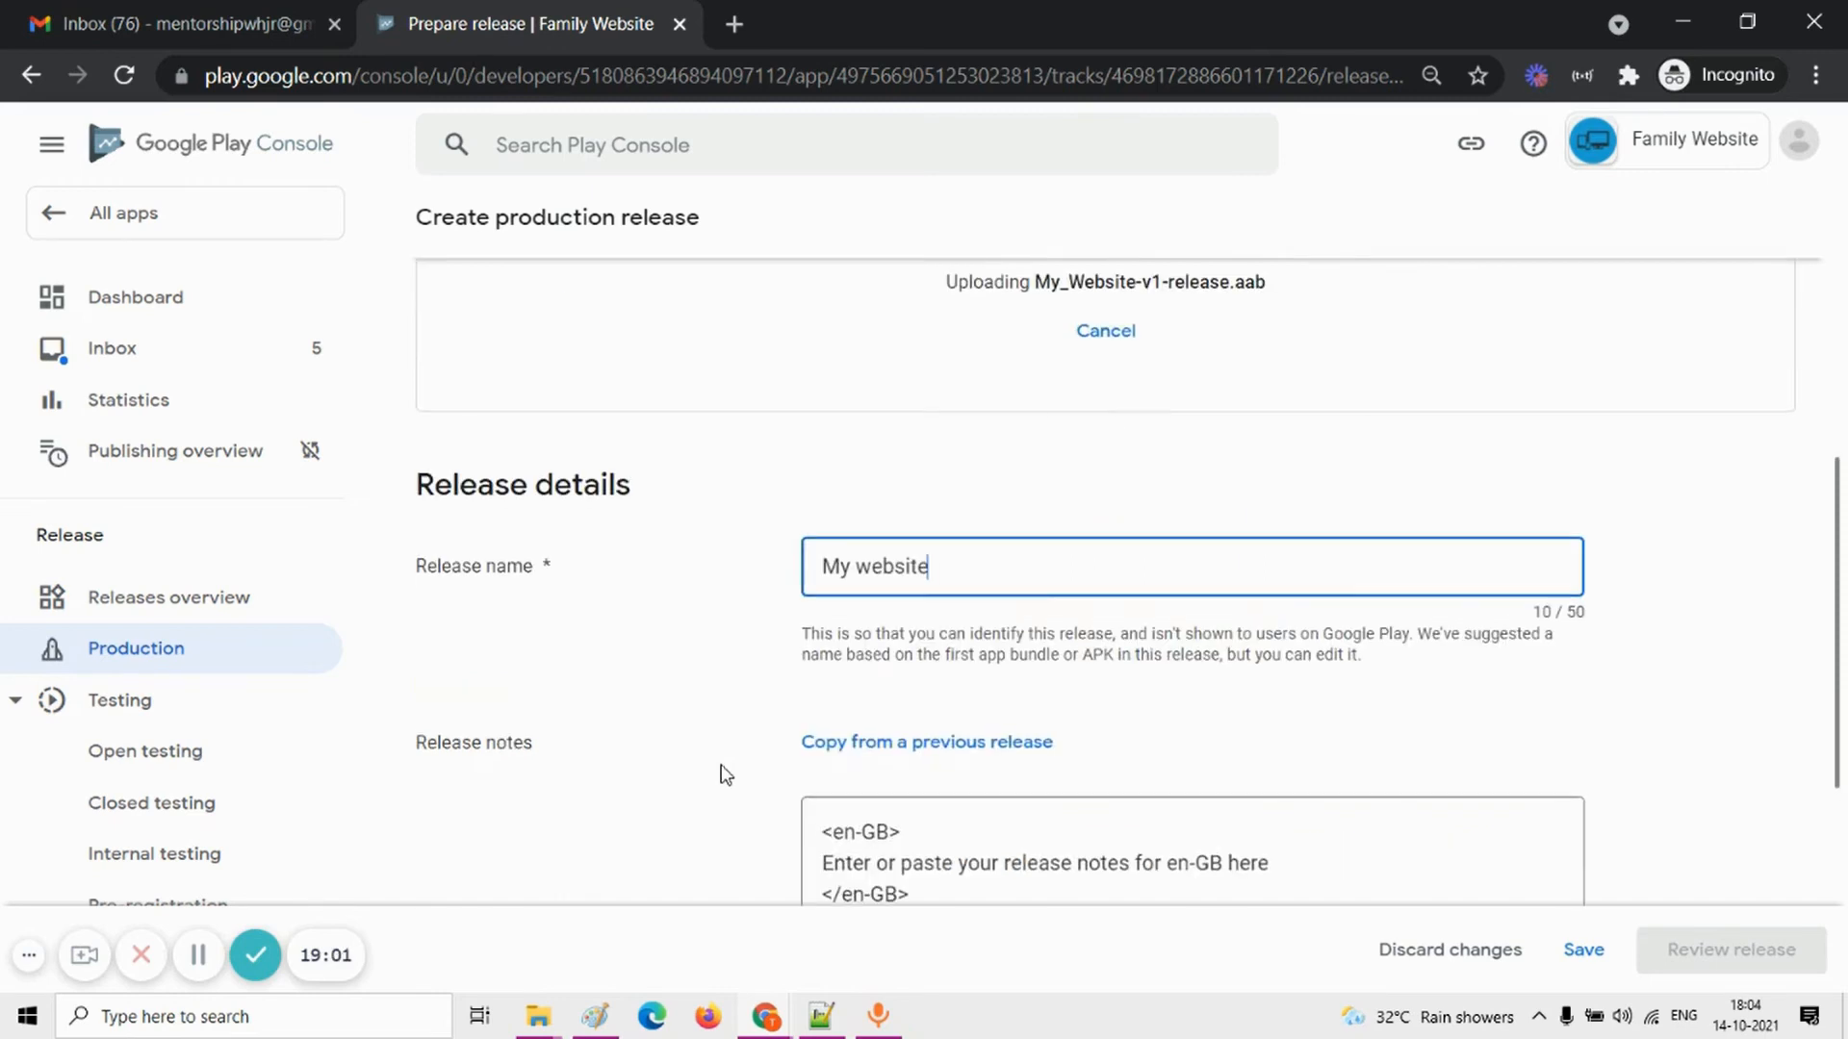
left_click_drag(1329, 838, 821, 843)
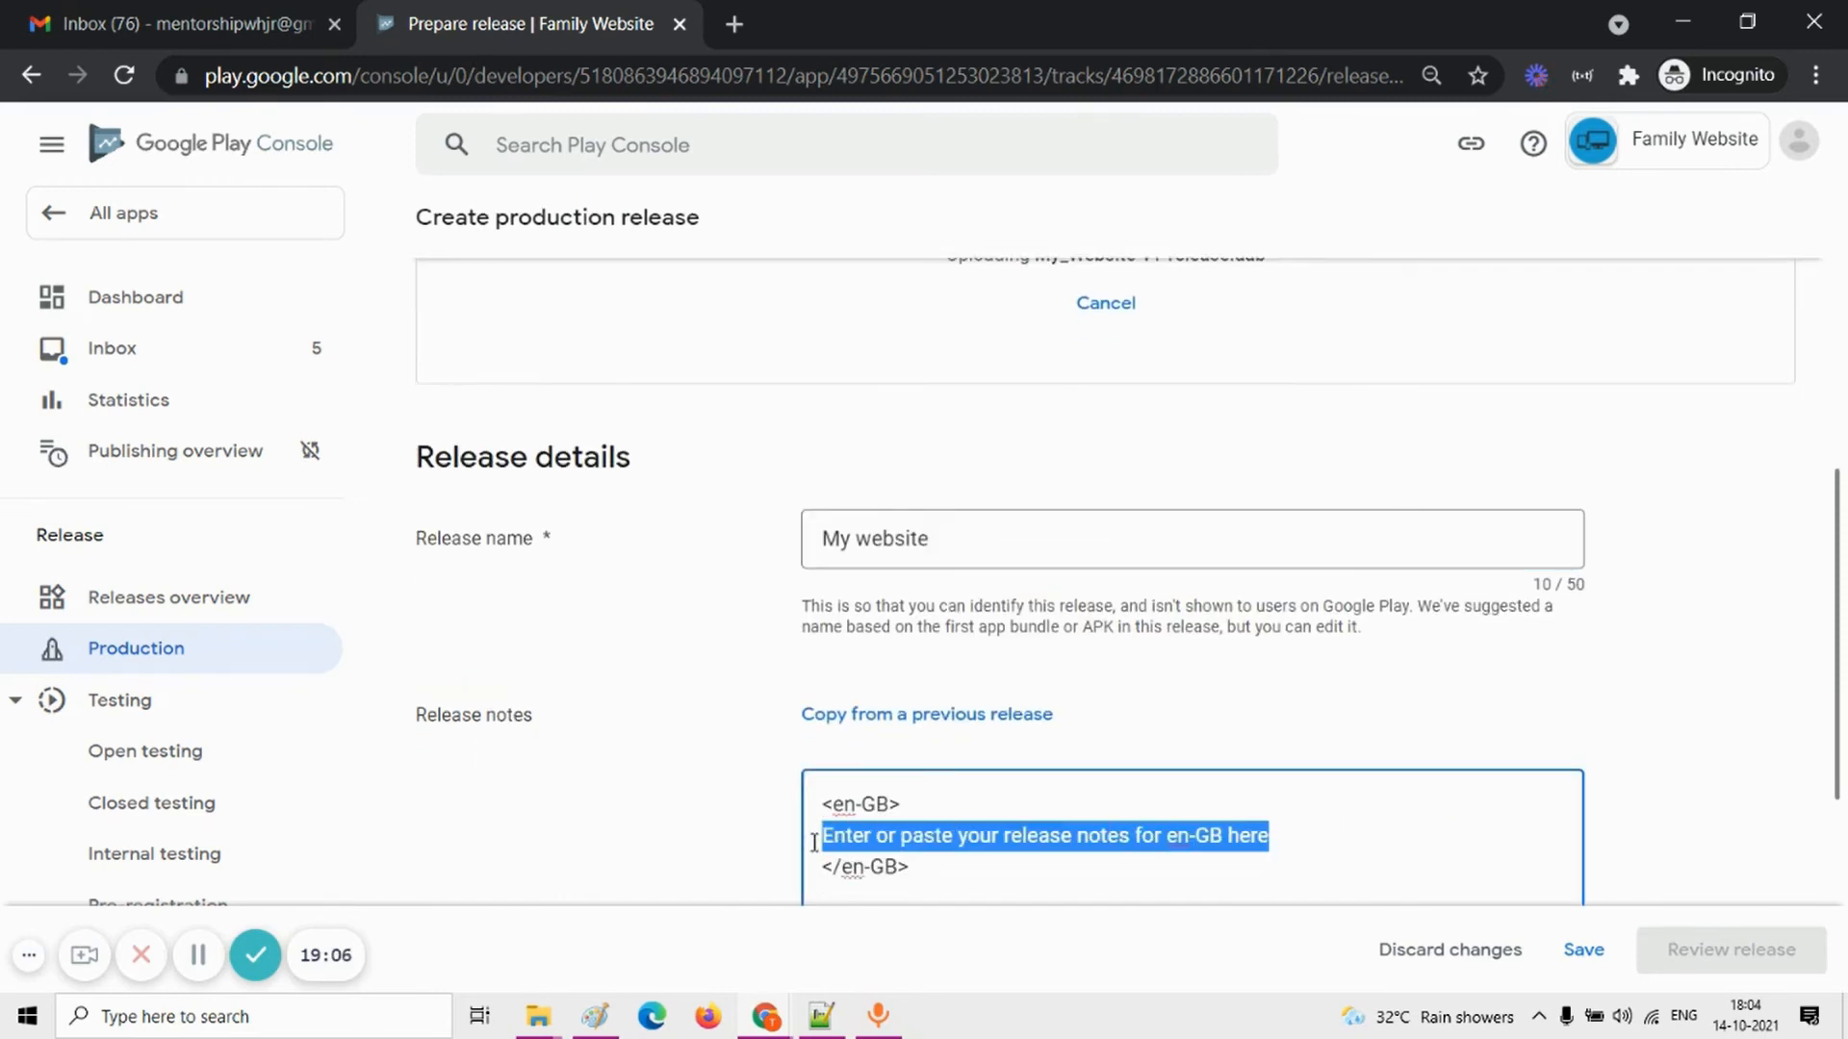
type("Versi")
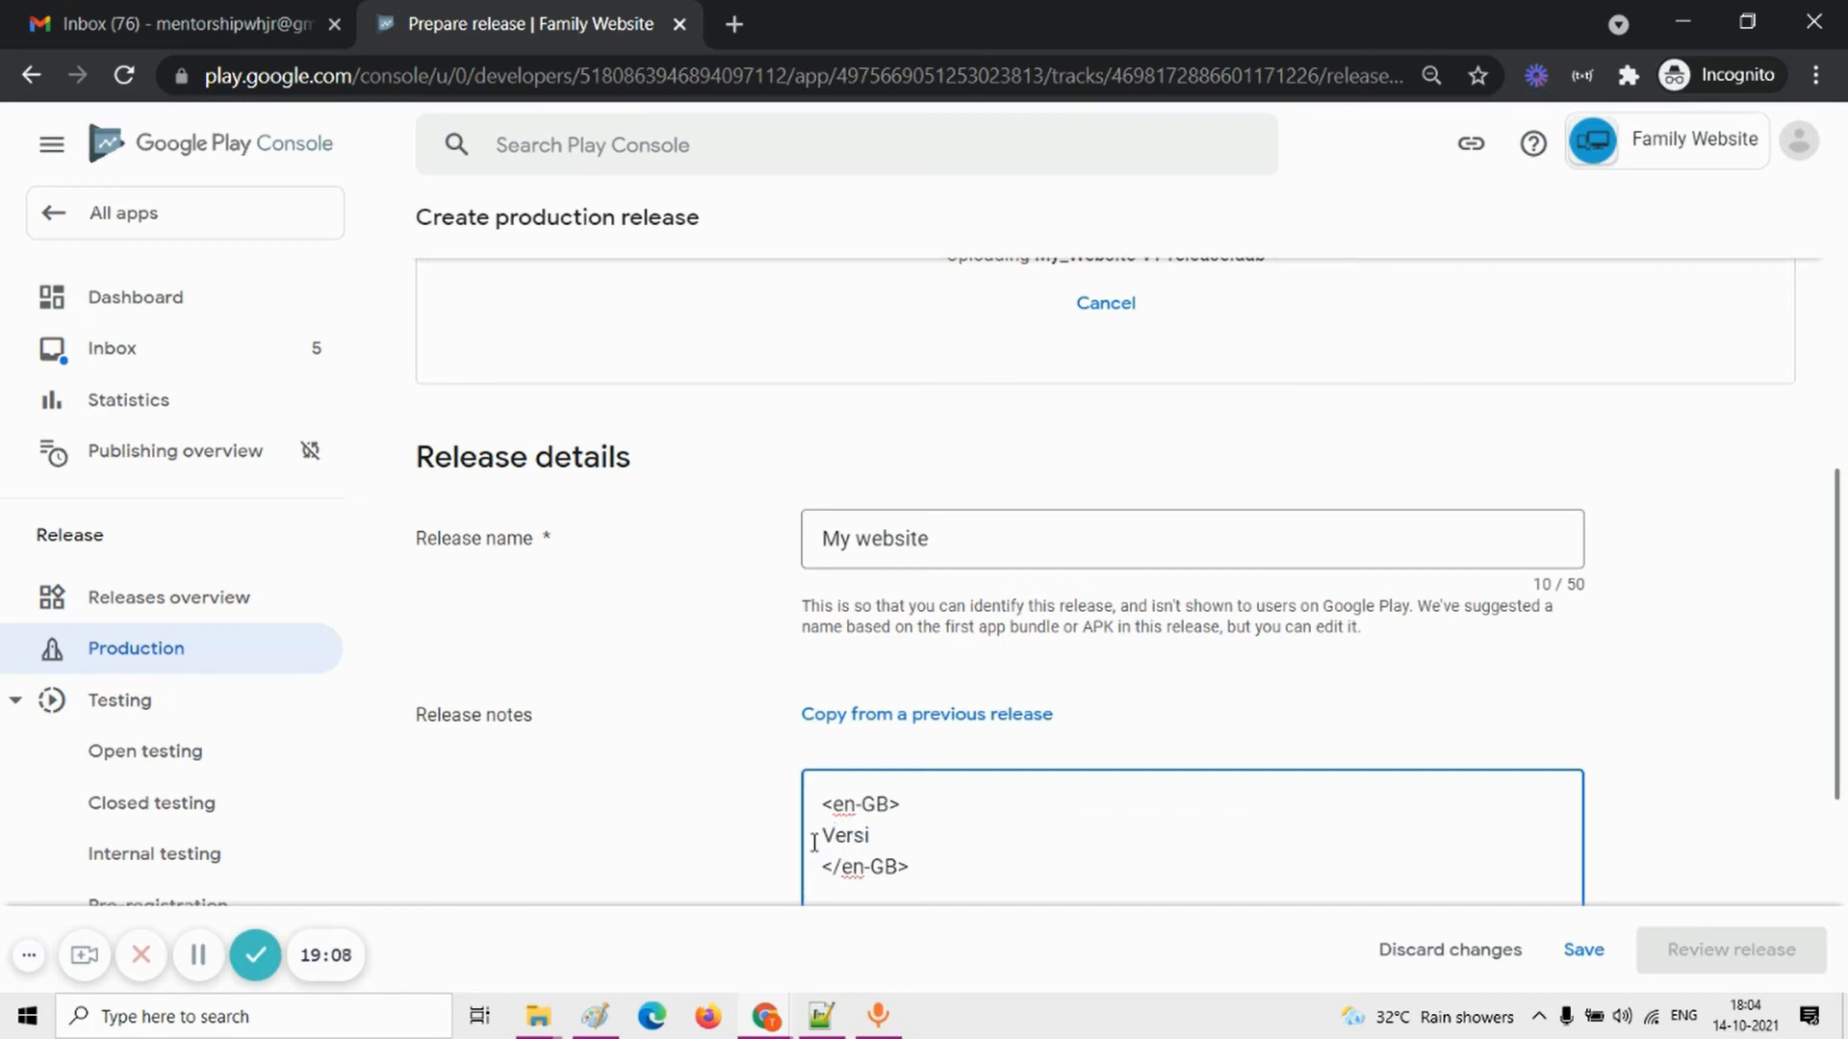
type("on Nam")
key("BackSpace")
key("BackSpace")
key("BackSpace")
key("BackSpace")
type(": 1")
scroll(1039, 597, "up", 3)
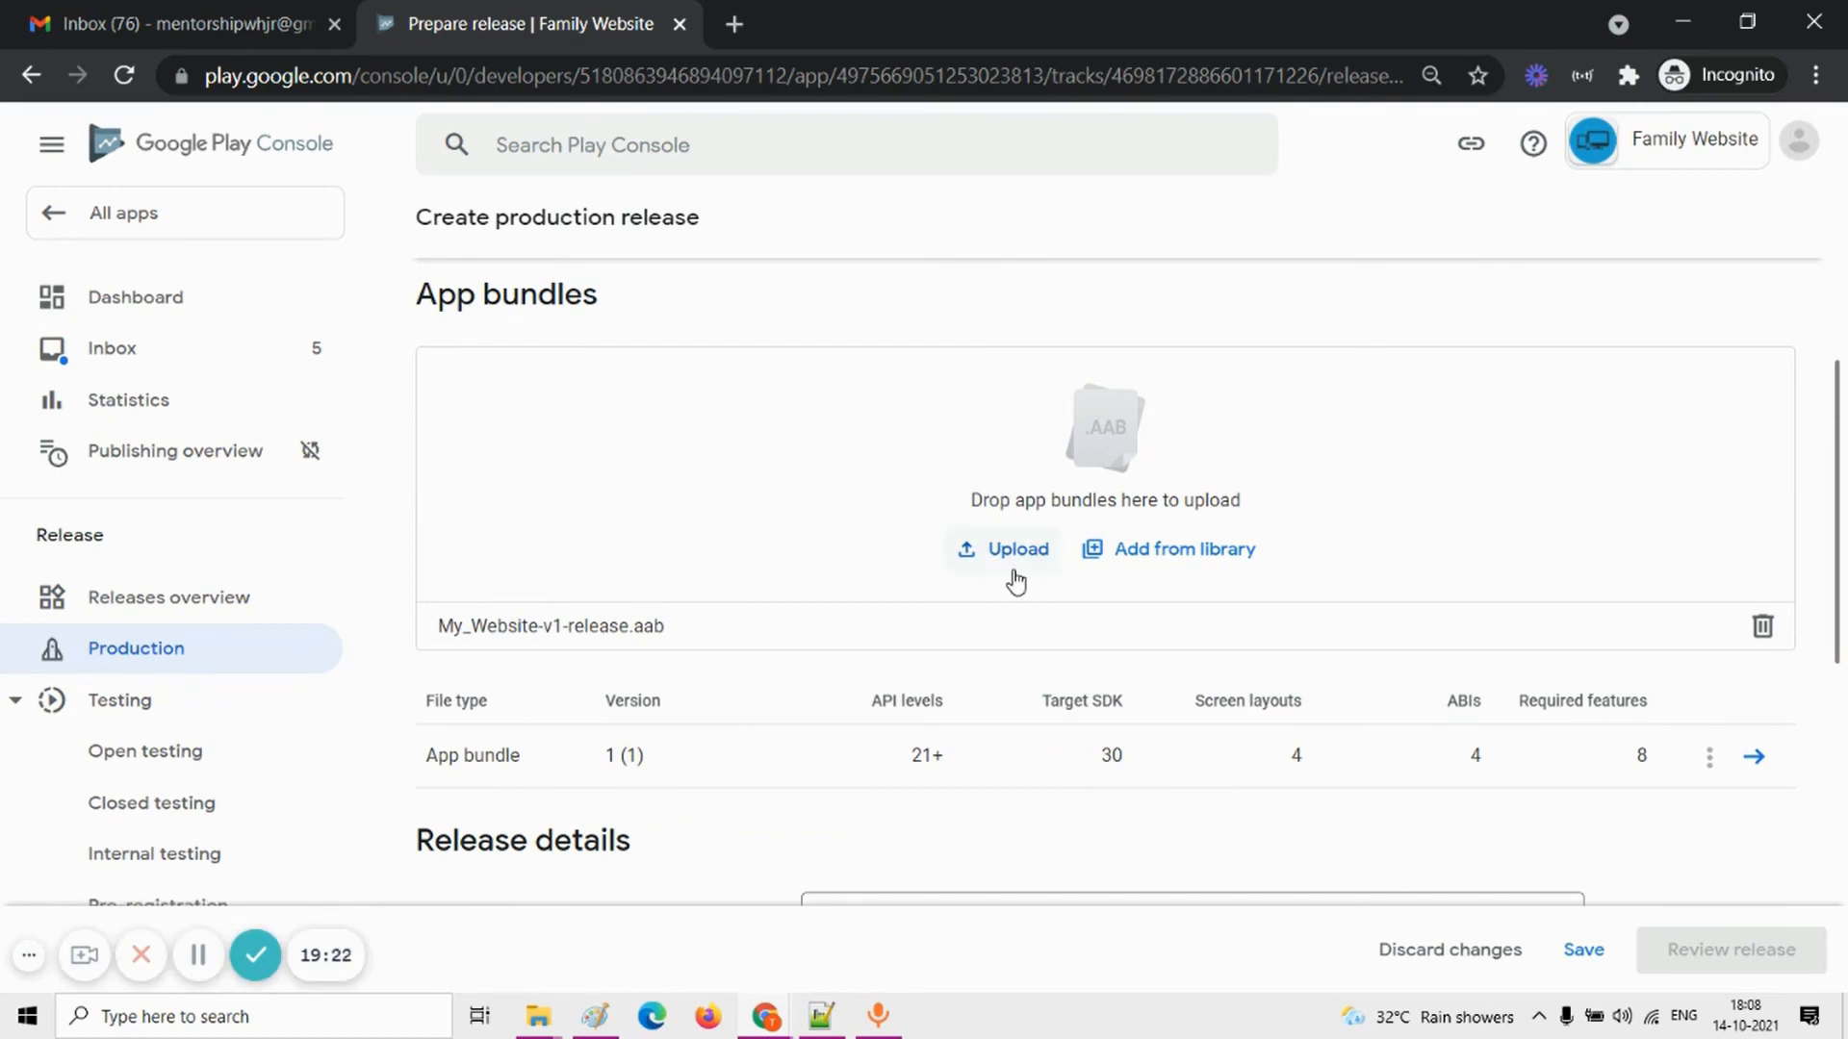
Step: Check the app bundle and release notes entered for the production release, and save the release draft
scroll(1012, 578, "up", 2)
scroll(1011, 577, "down", 2)
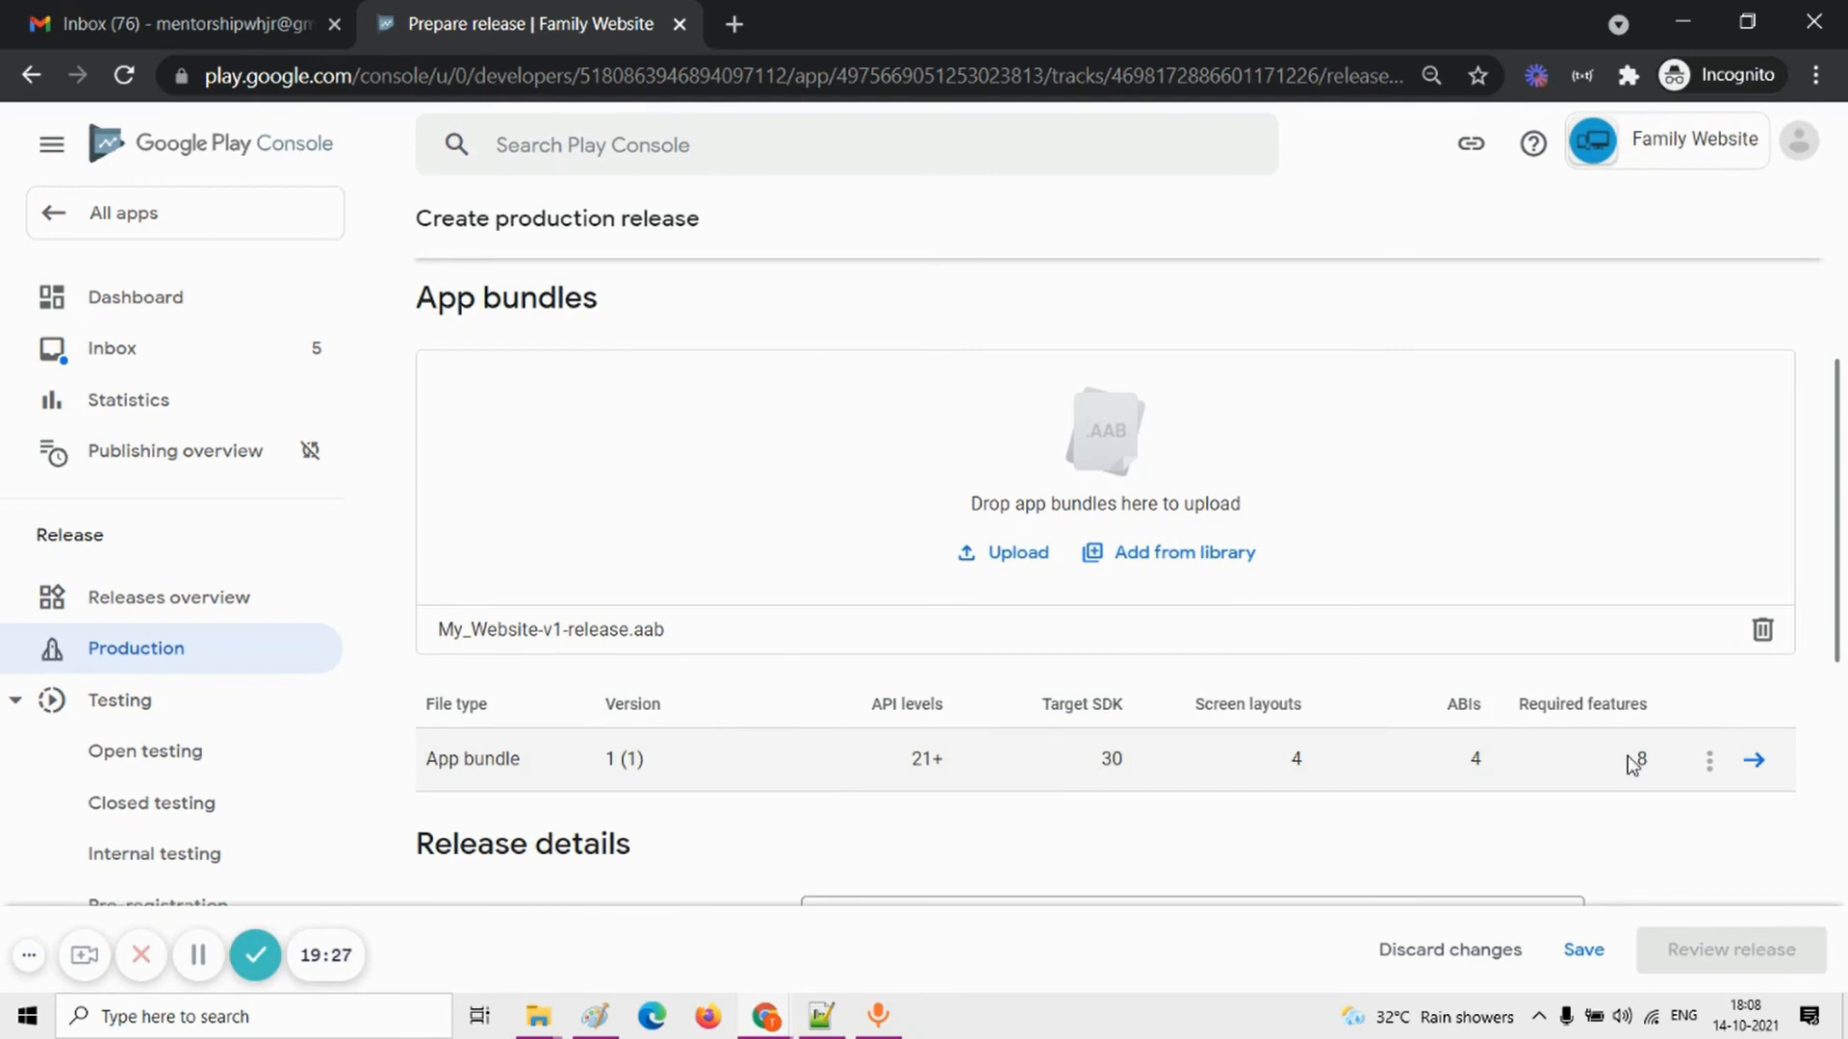
scroll(1631, 764, "up", 2)
scroll(1630, 763, "down", 2)
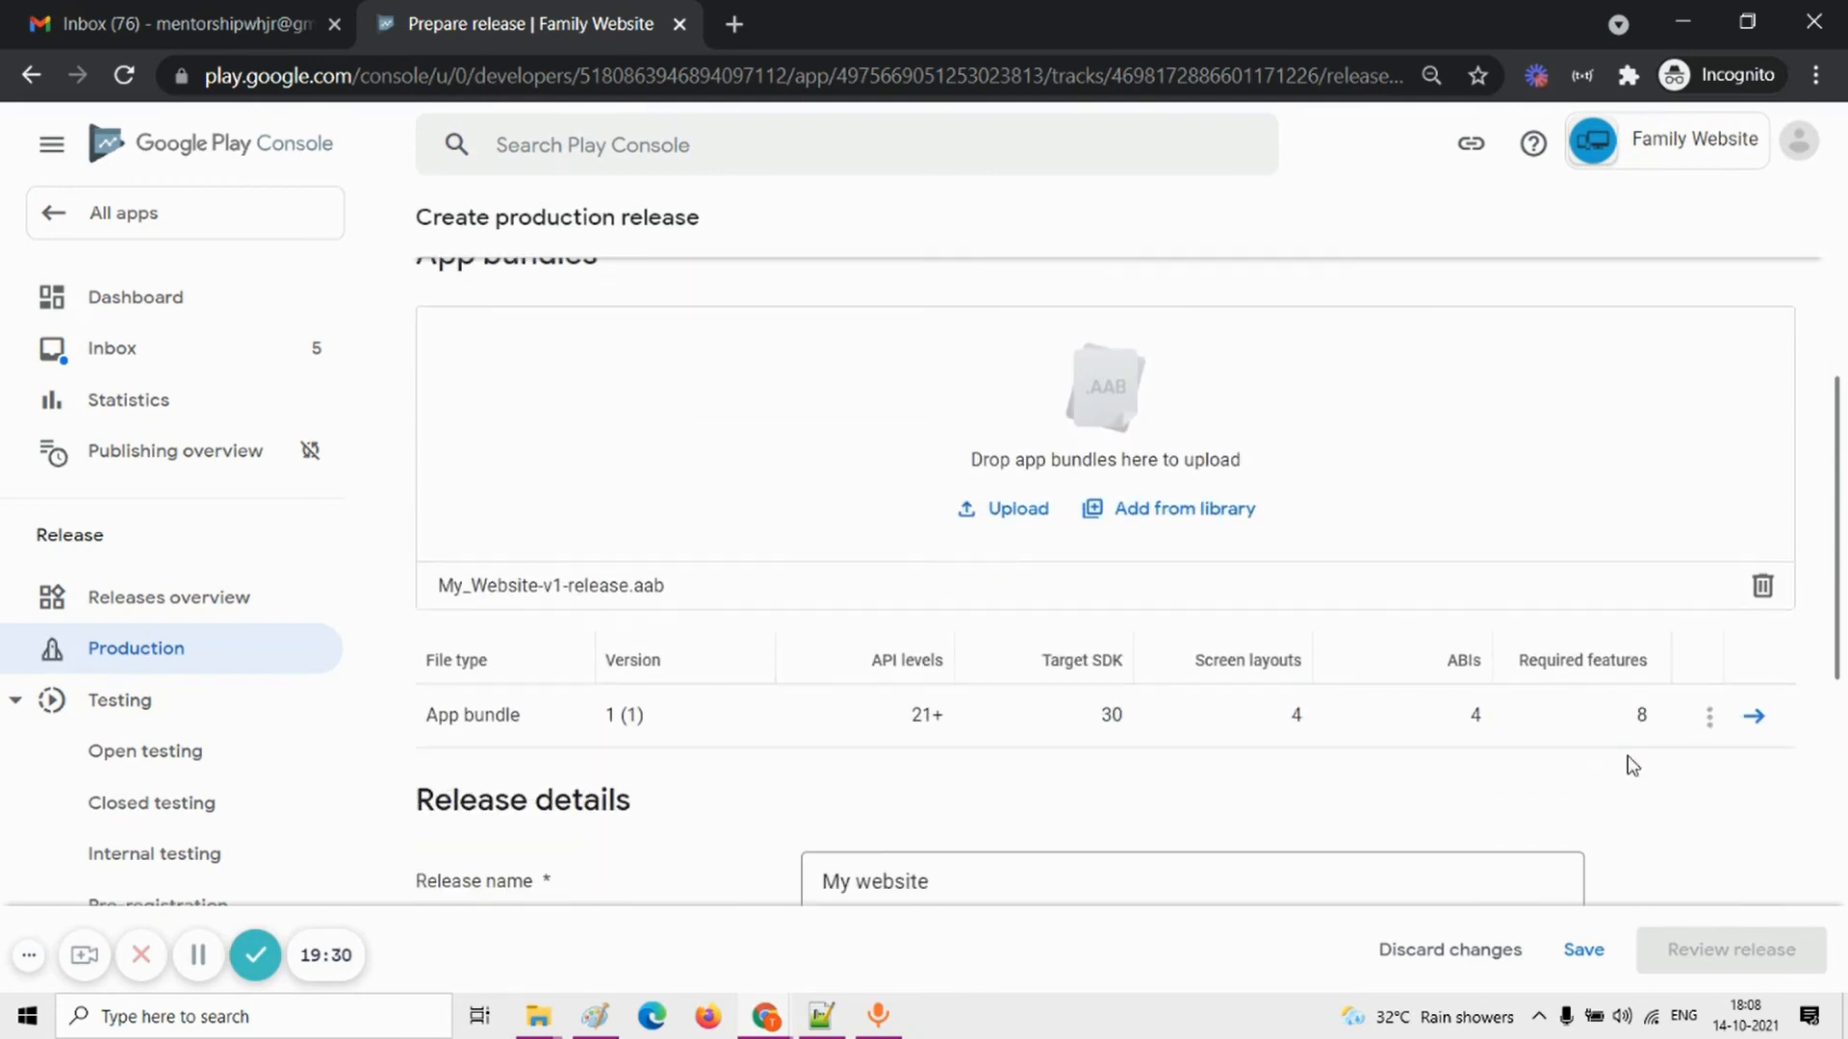
scroll(677, 603, "down", 8)
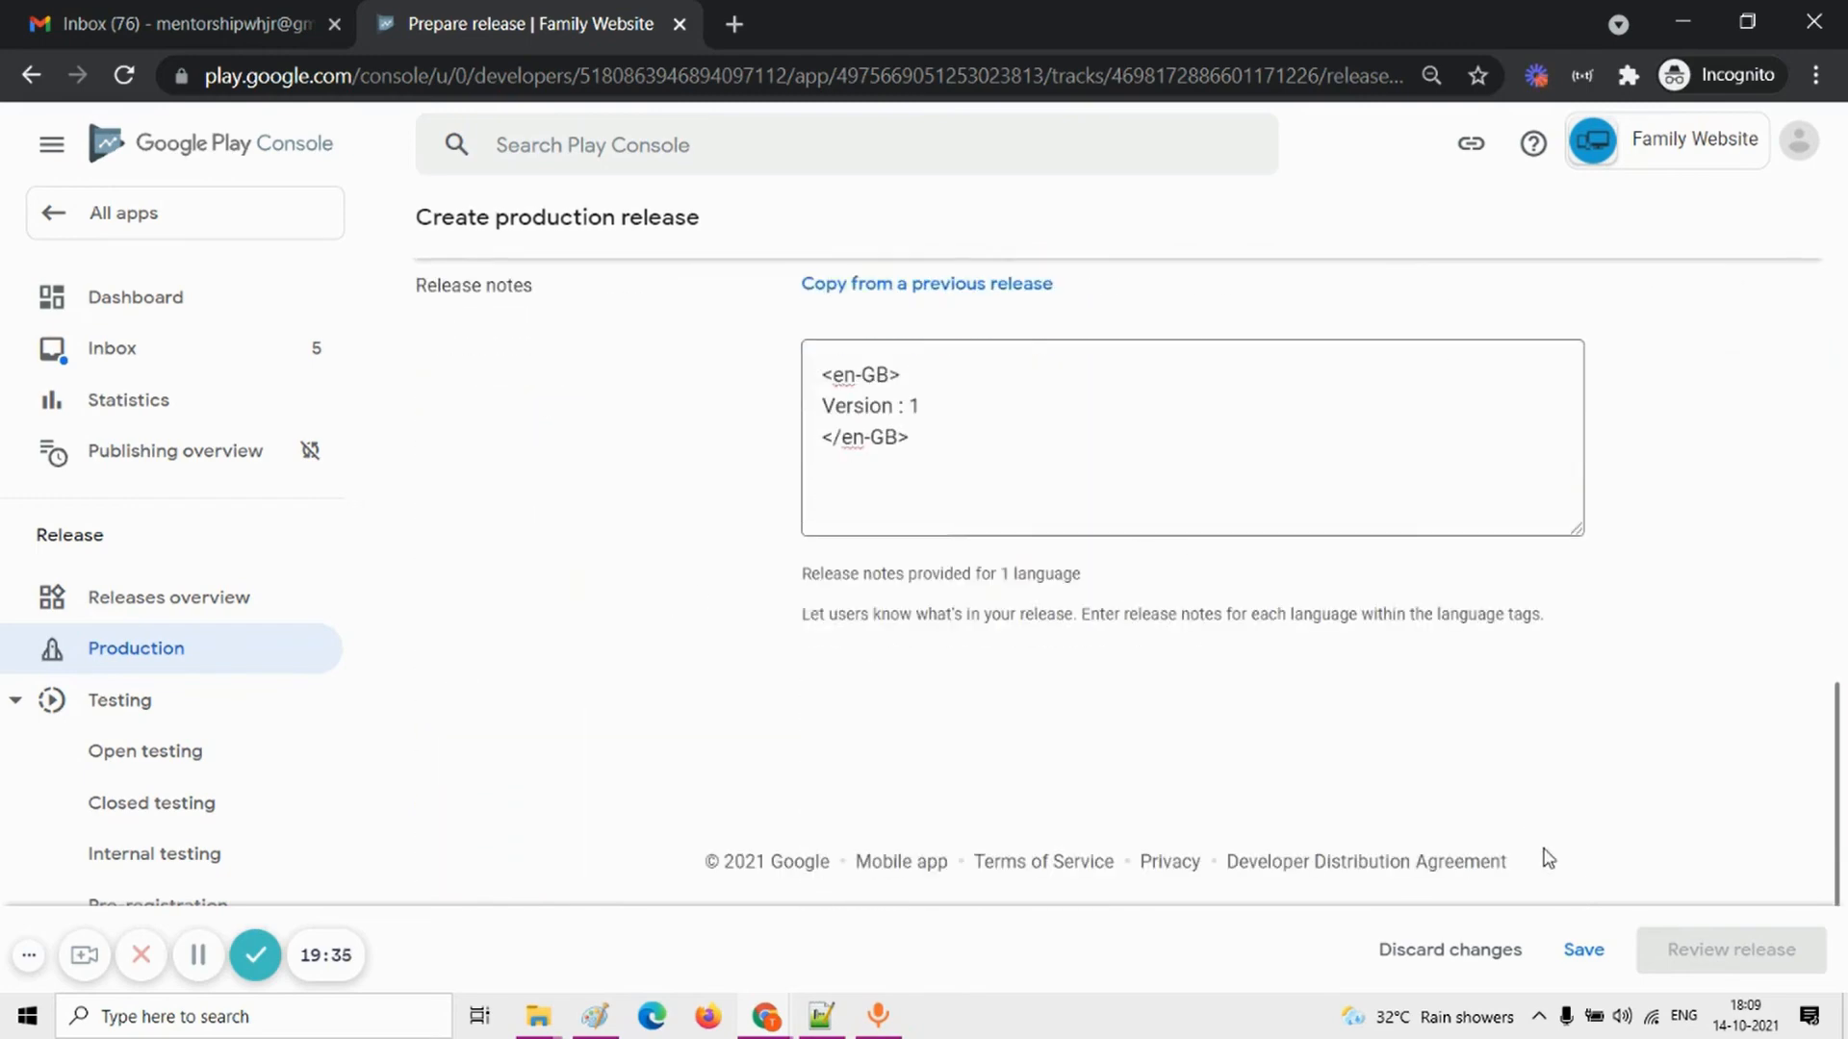
left_click(1582, 950)
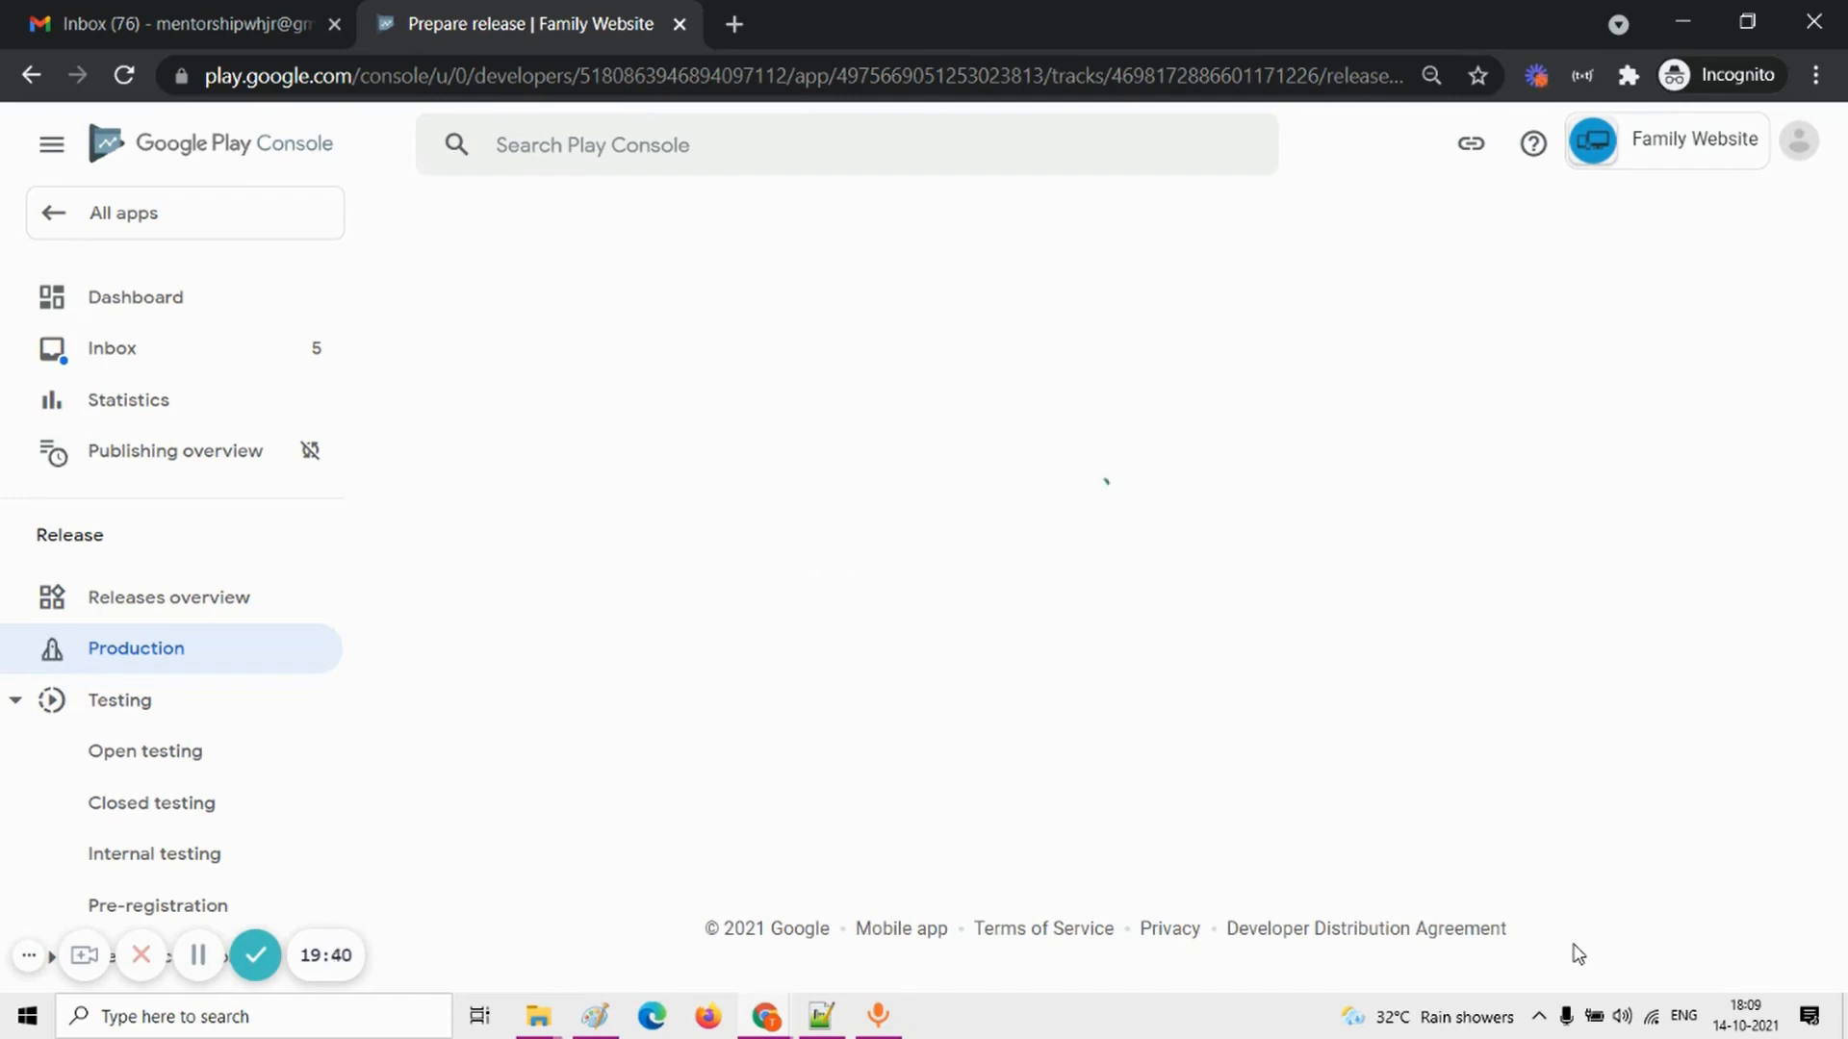
Step: Look over the saved production release and proceed to its review stage
scroll(1529, 833, "down", 13)
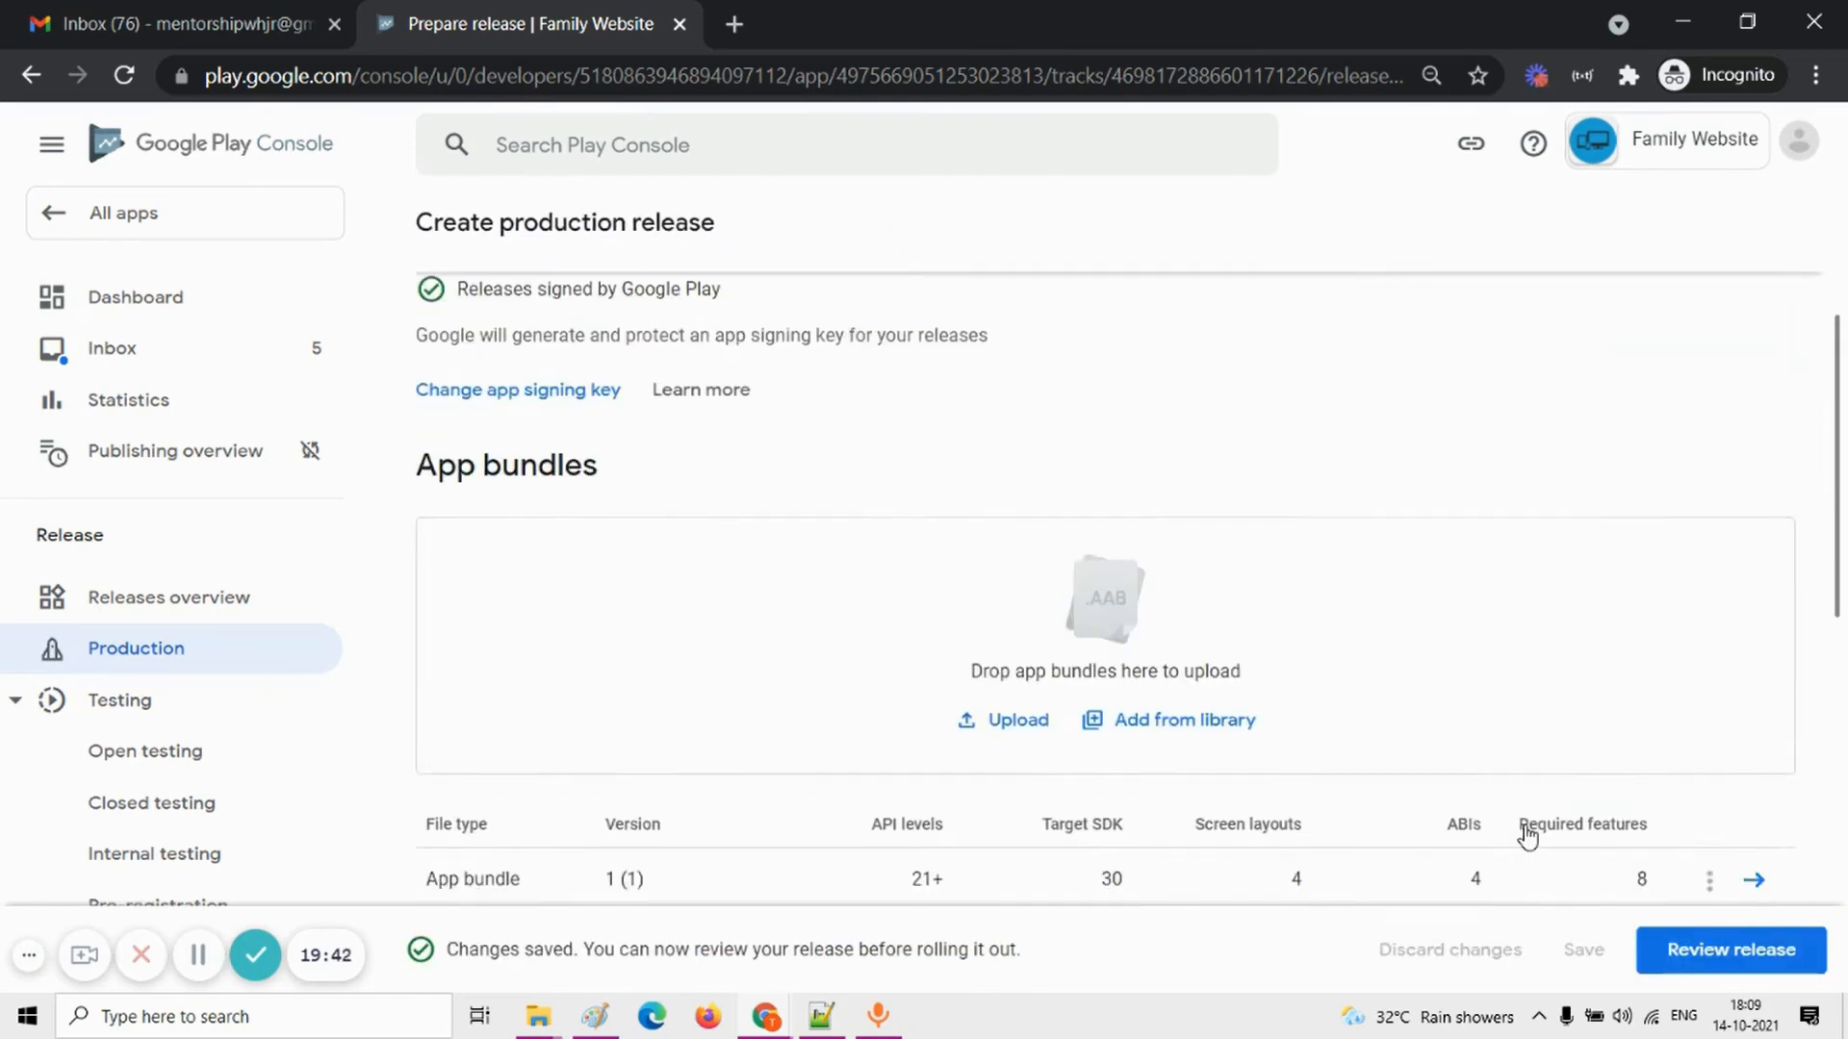
scroll(1530, 833, "up", 13)
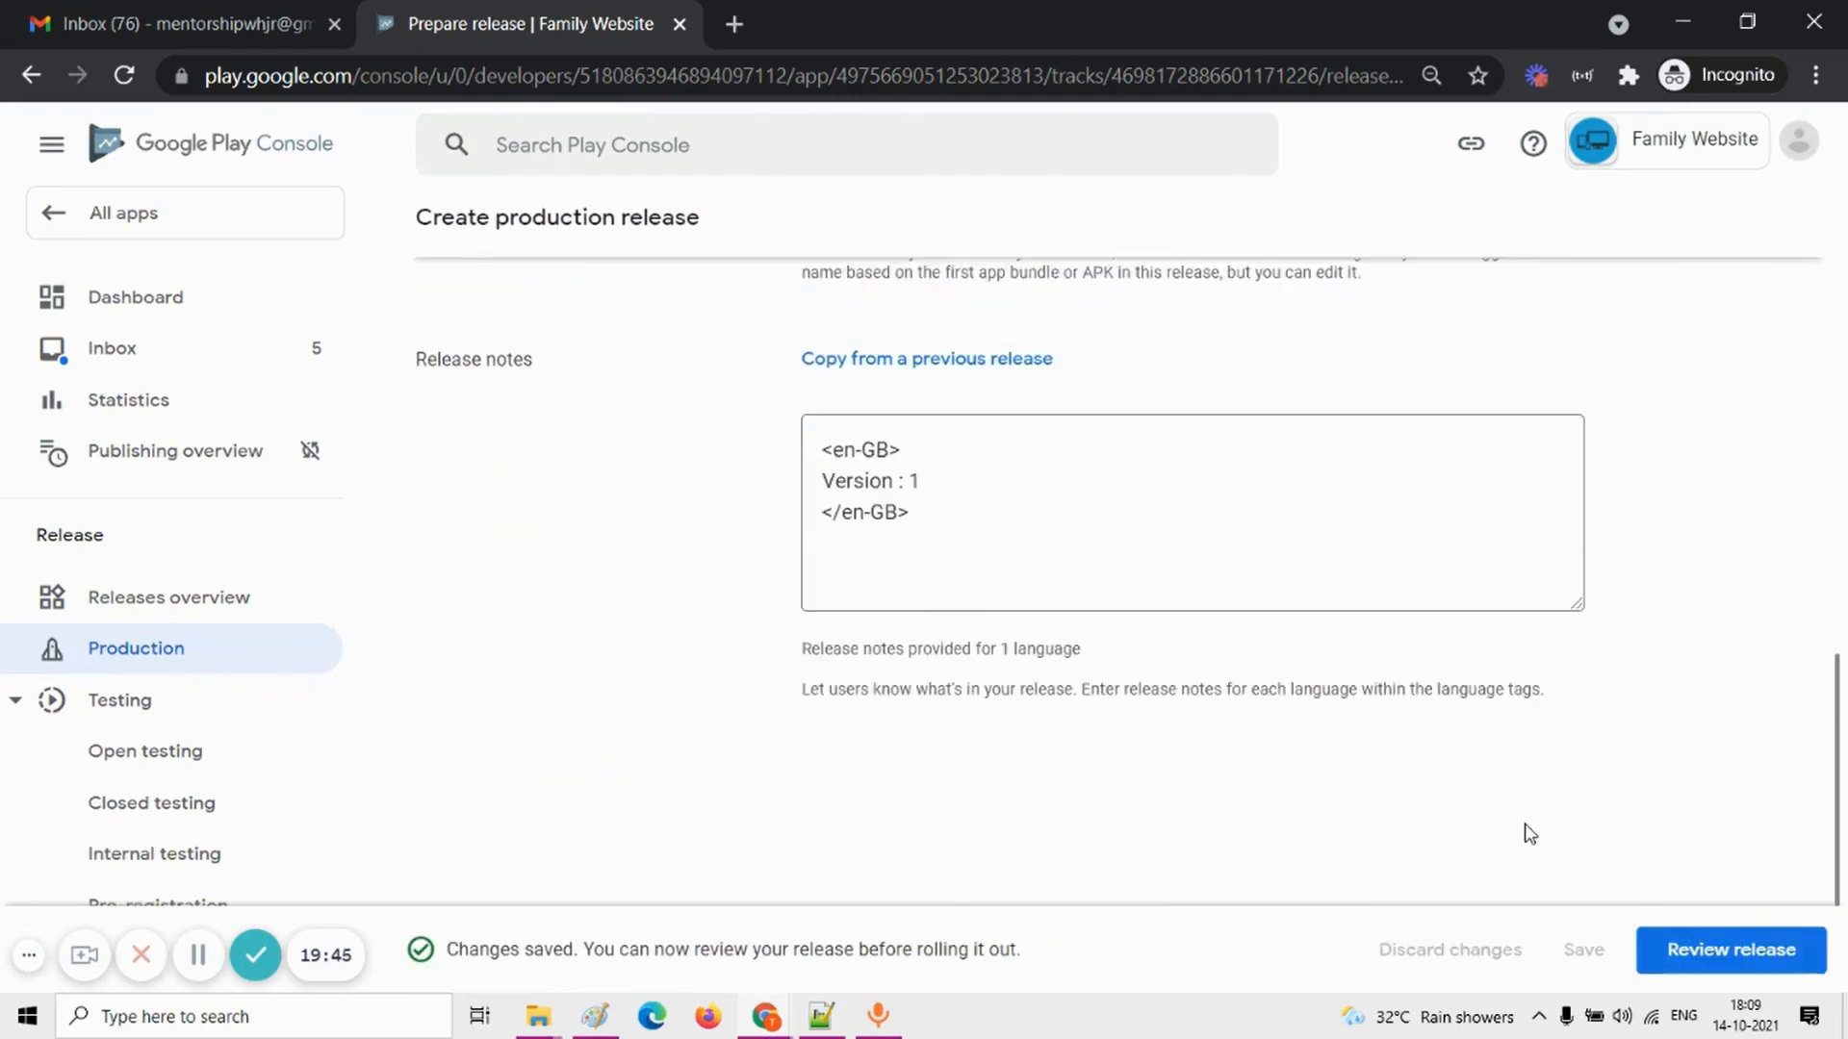
left_click(1680, 974)
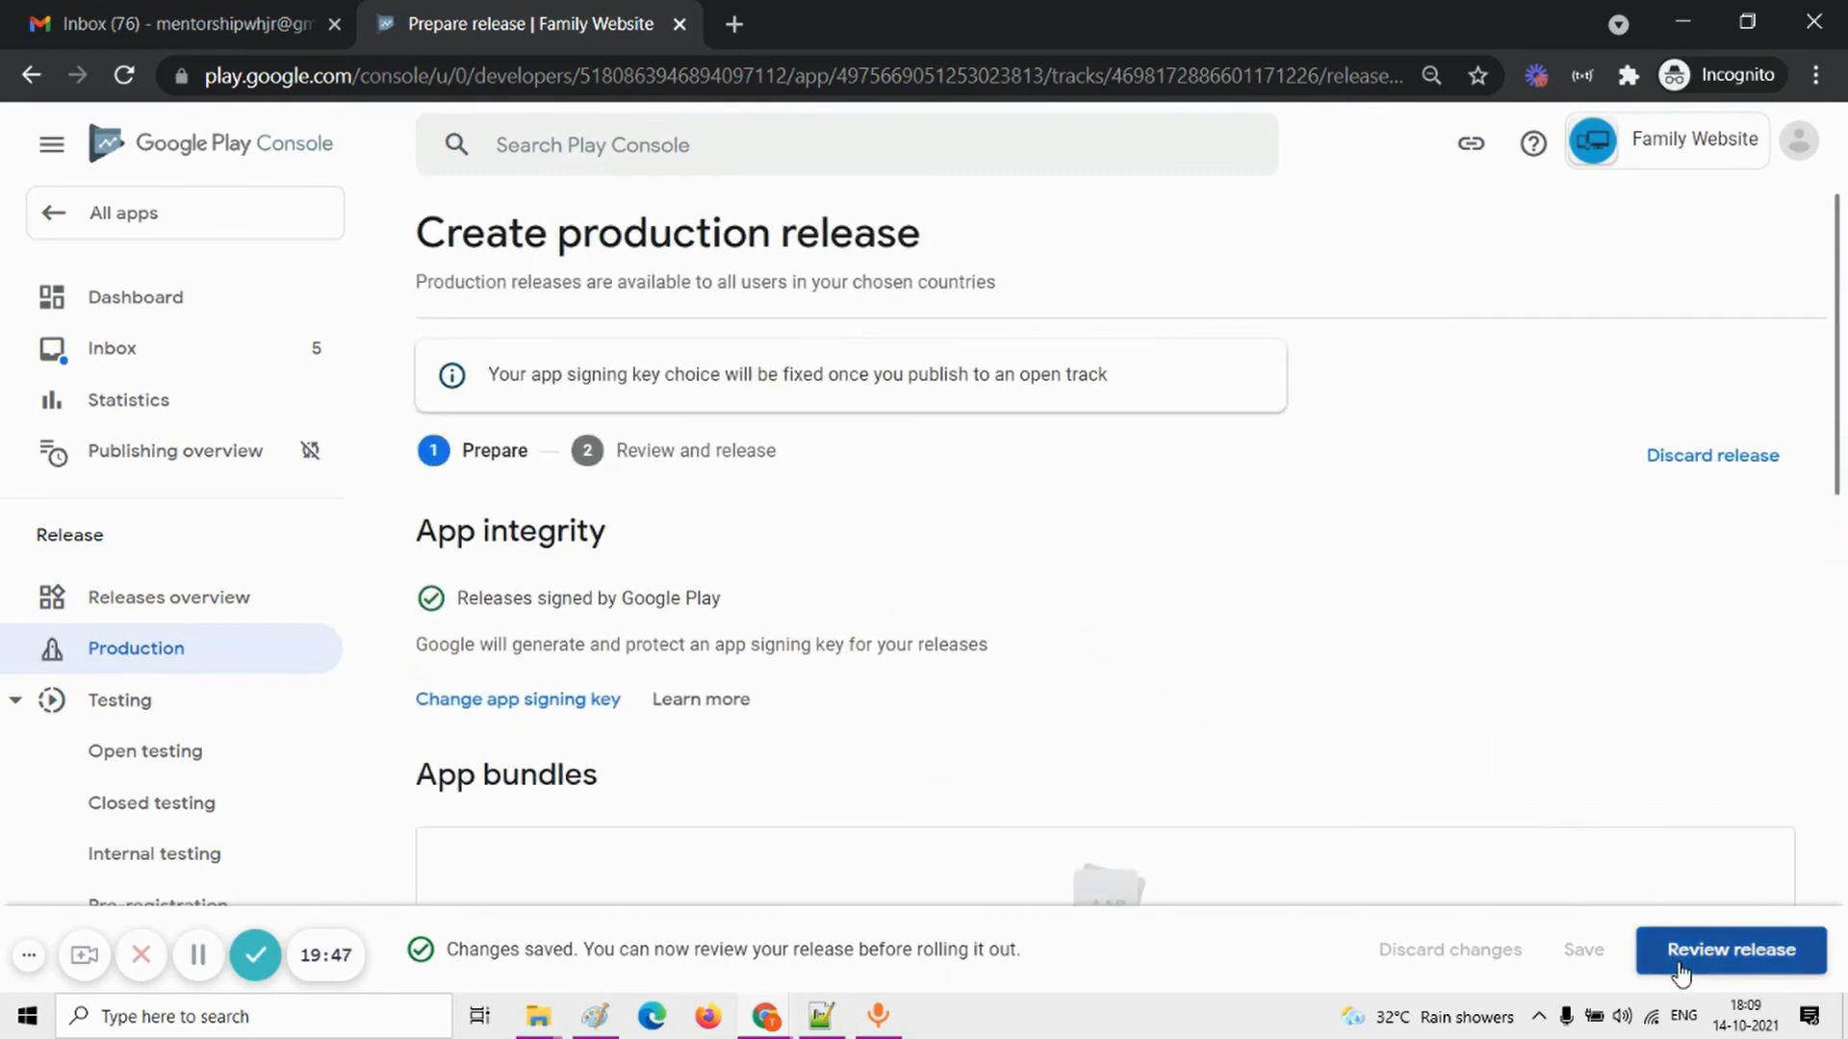
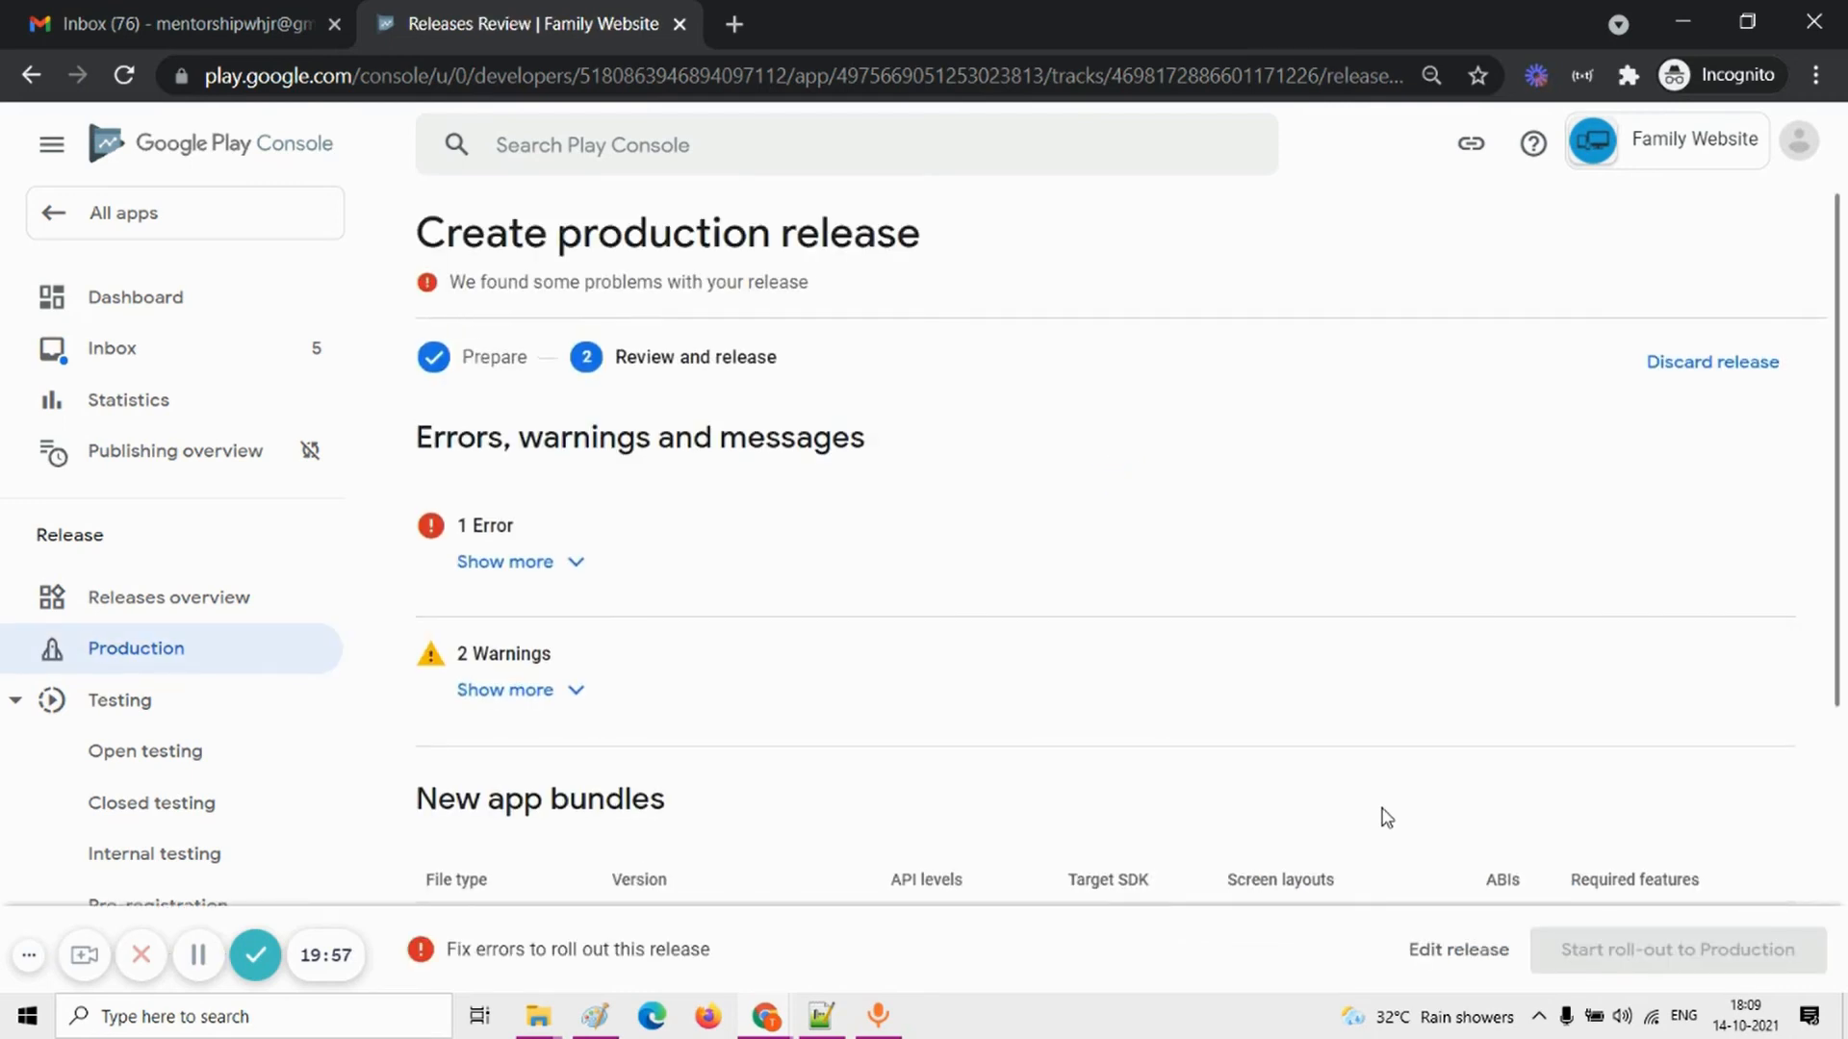
Step: Expand the error reported for the production release and read what it requires
left_click(561, 561)
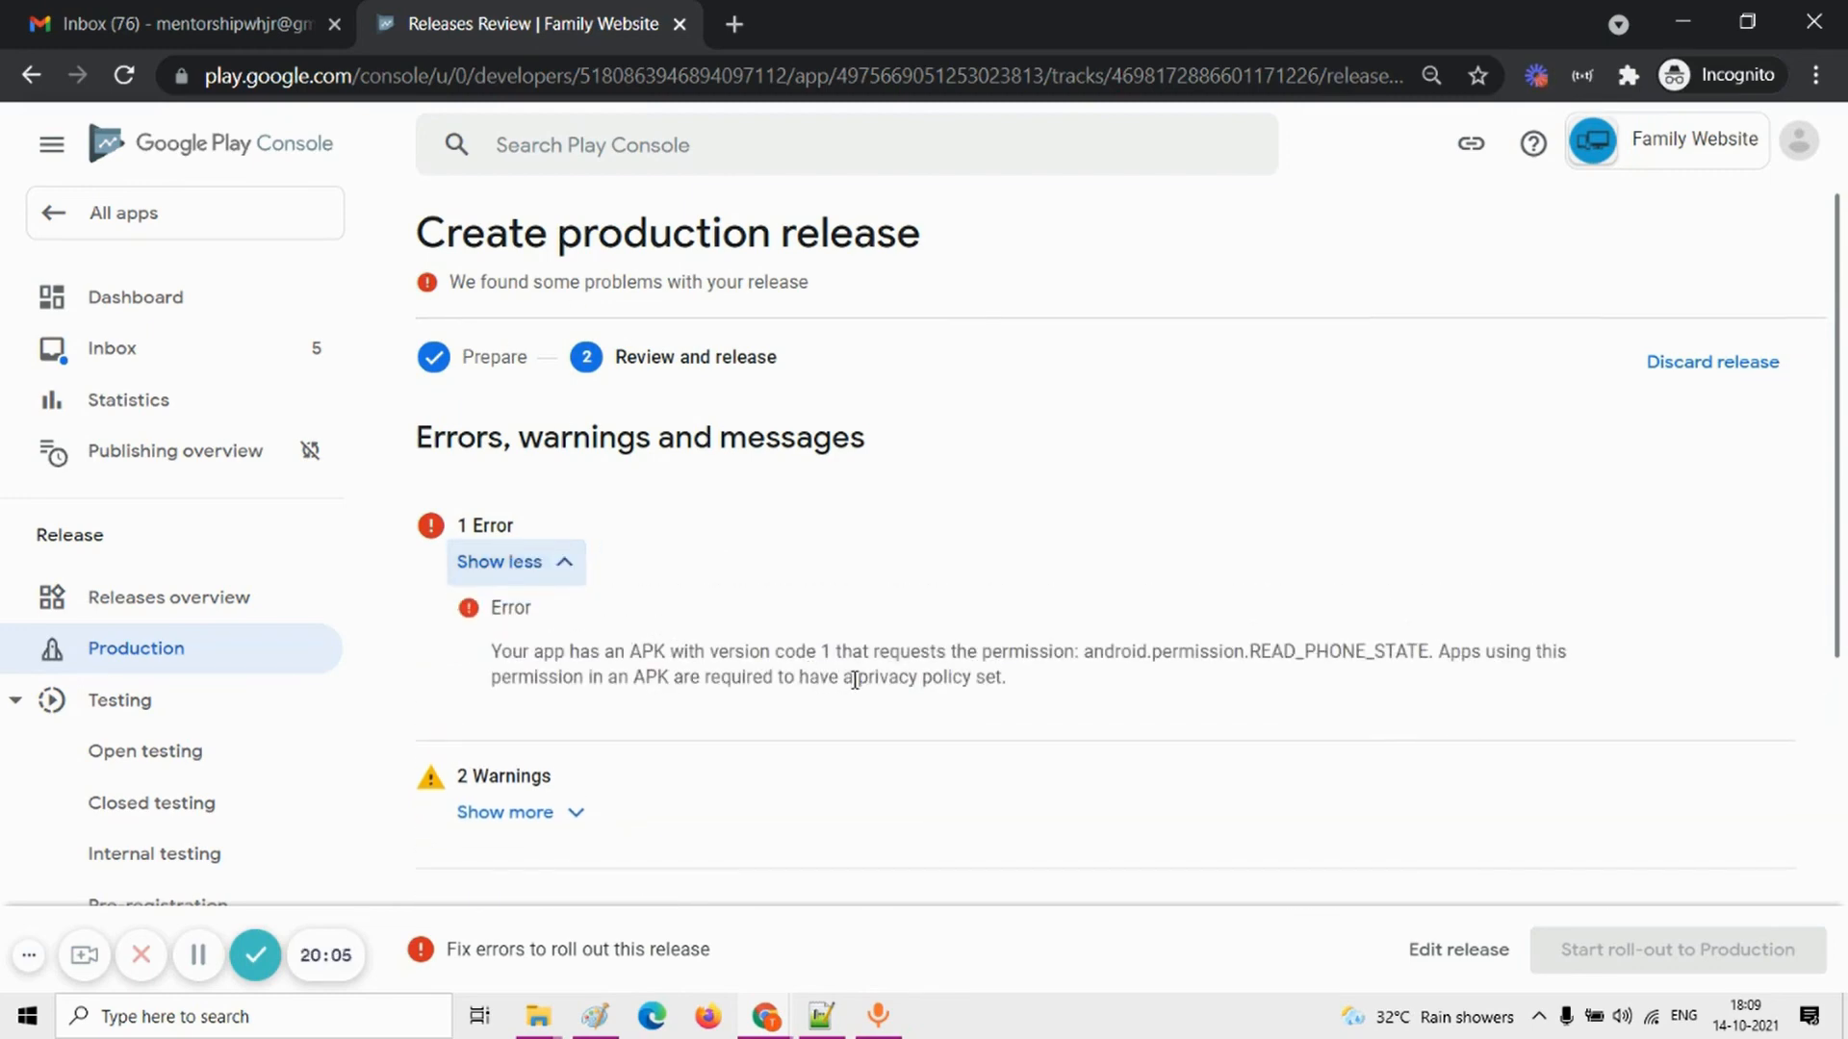
left_click_drag(859, 680, 1005, 679)
left_click(1068, 624)
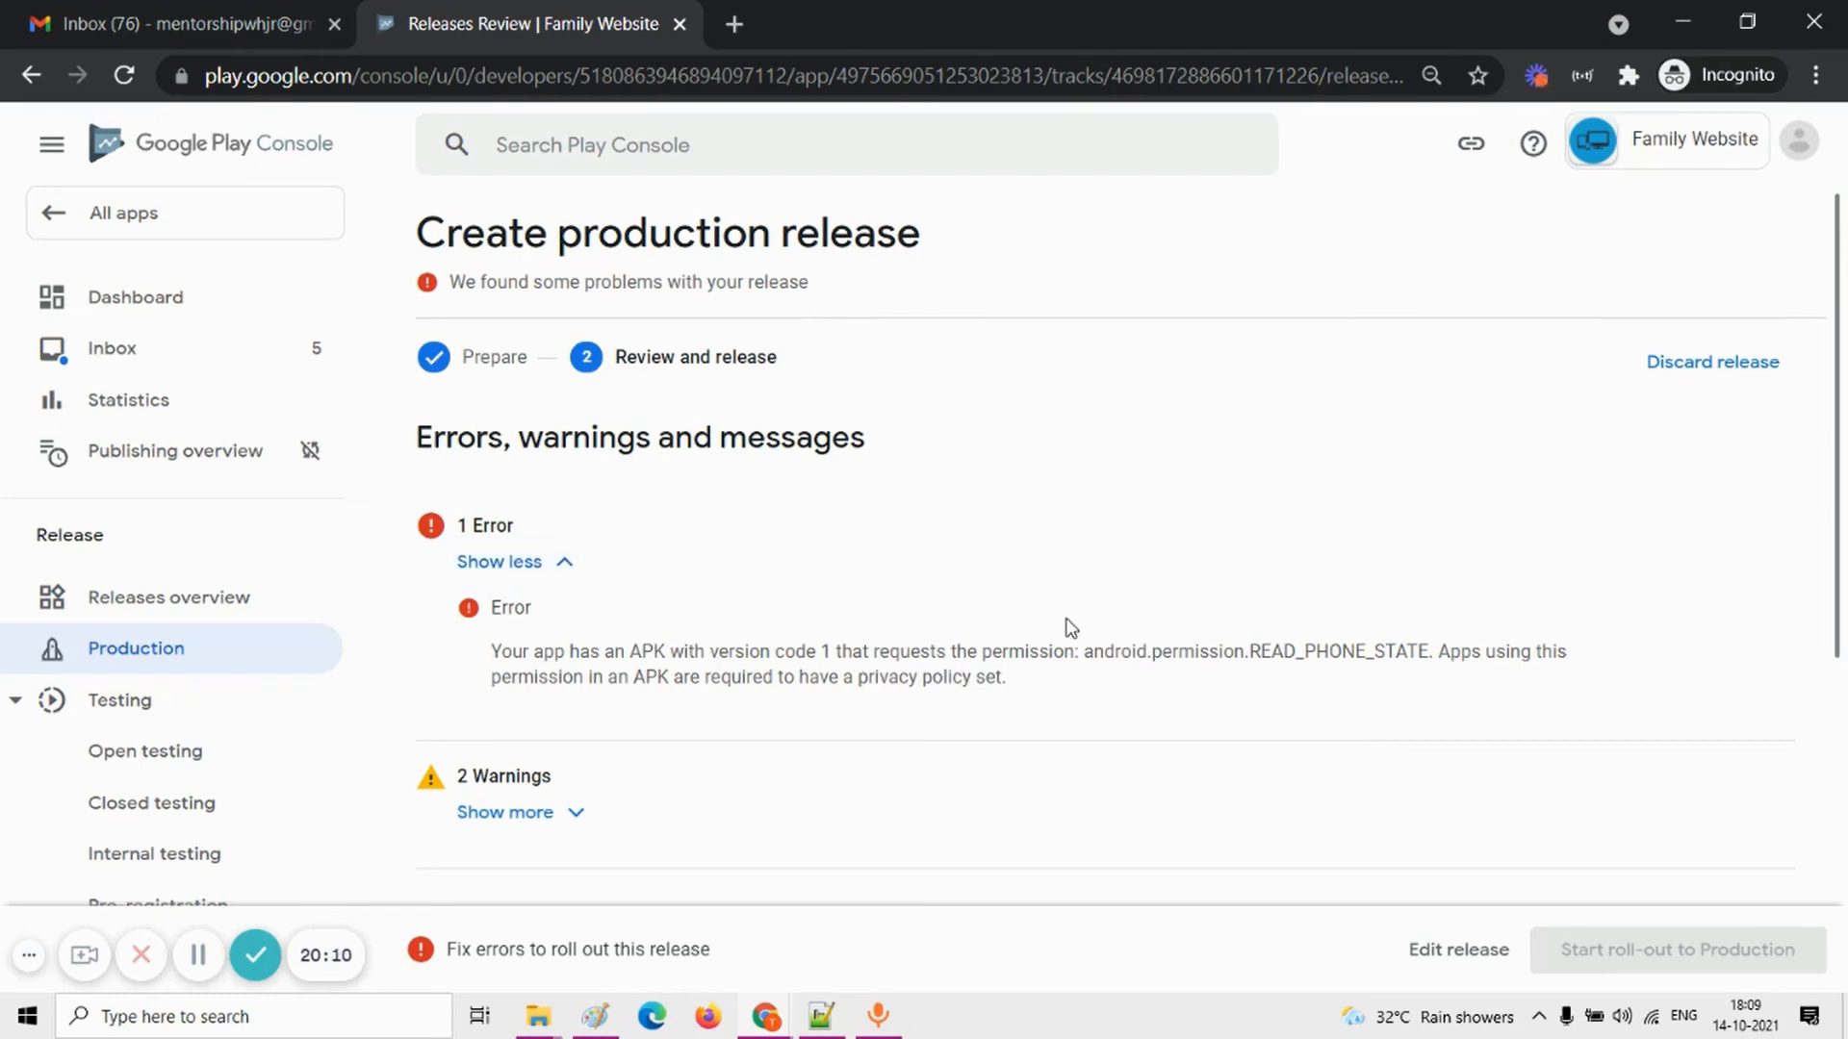
scroll(1072, 627, "down", 3)
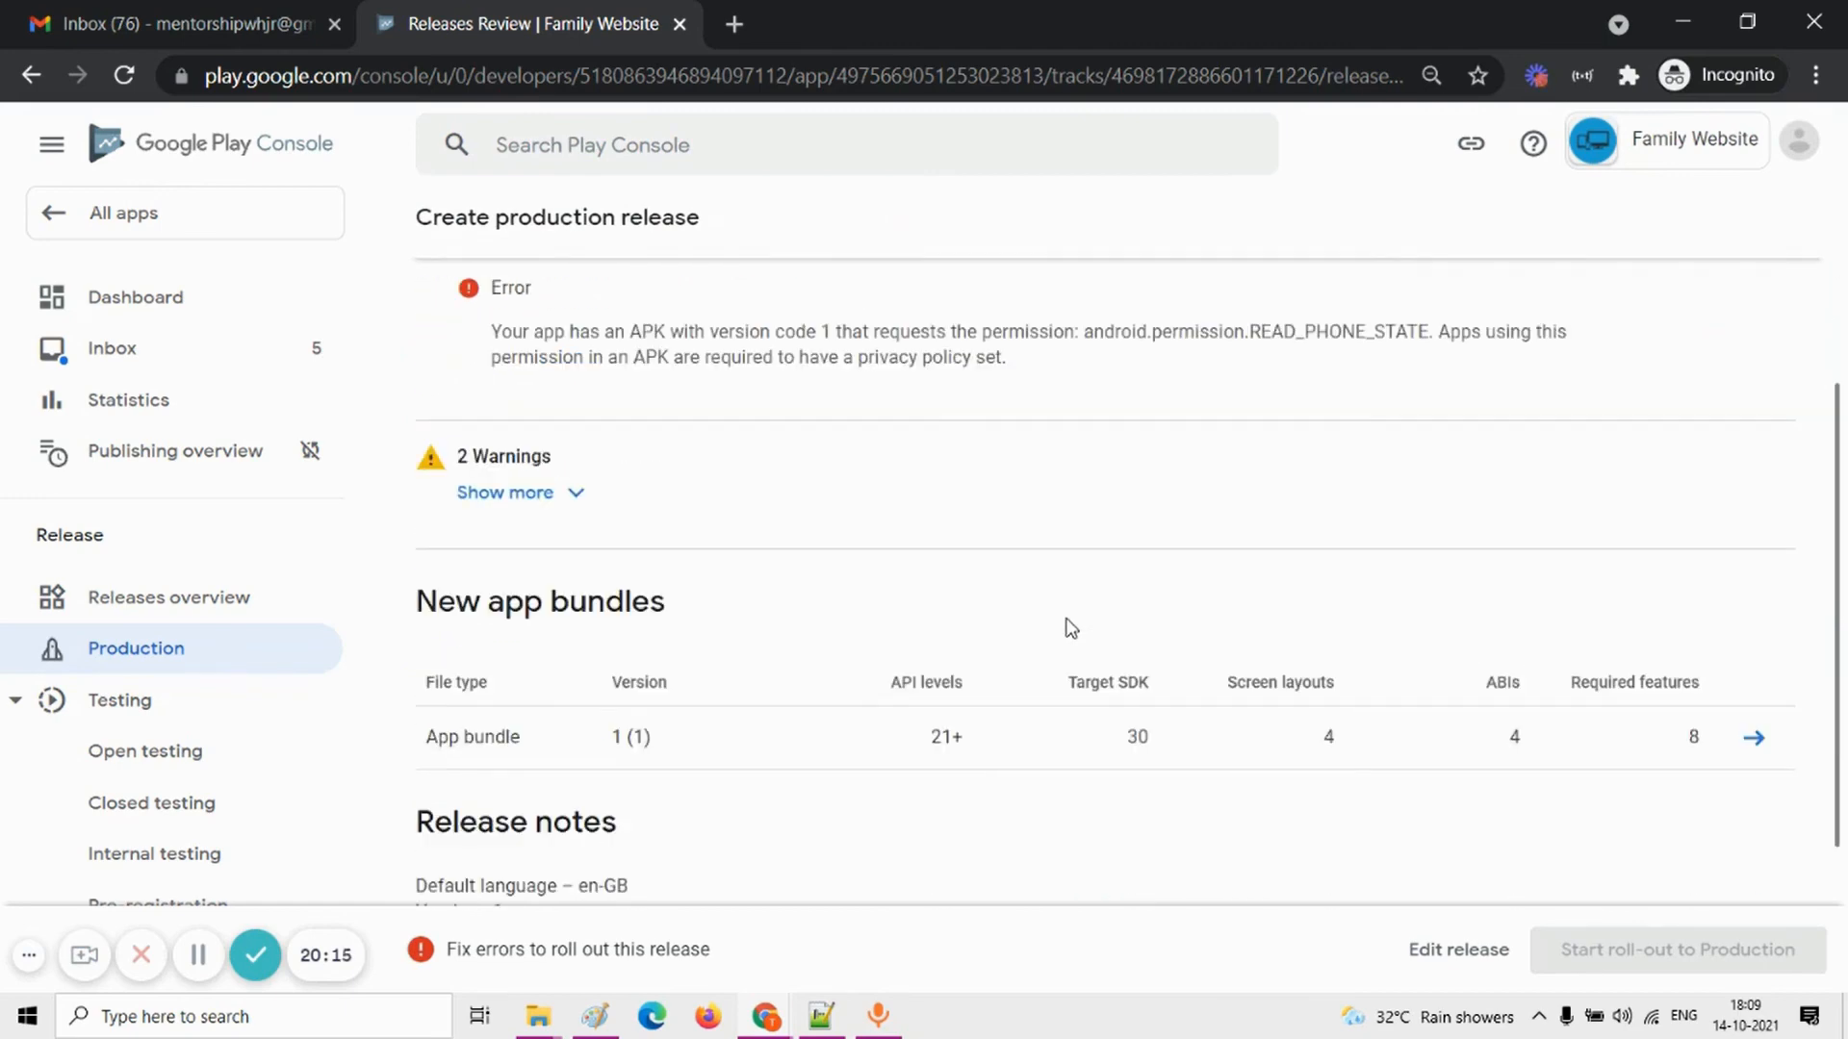
scroll(776, 540, "up", 3)
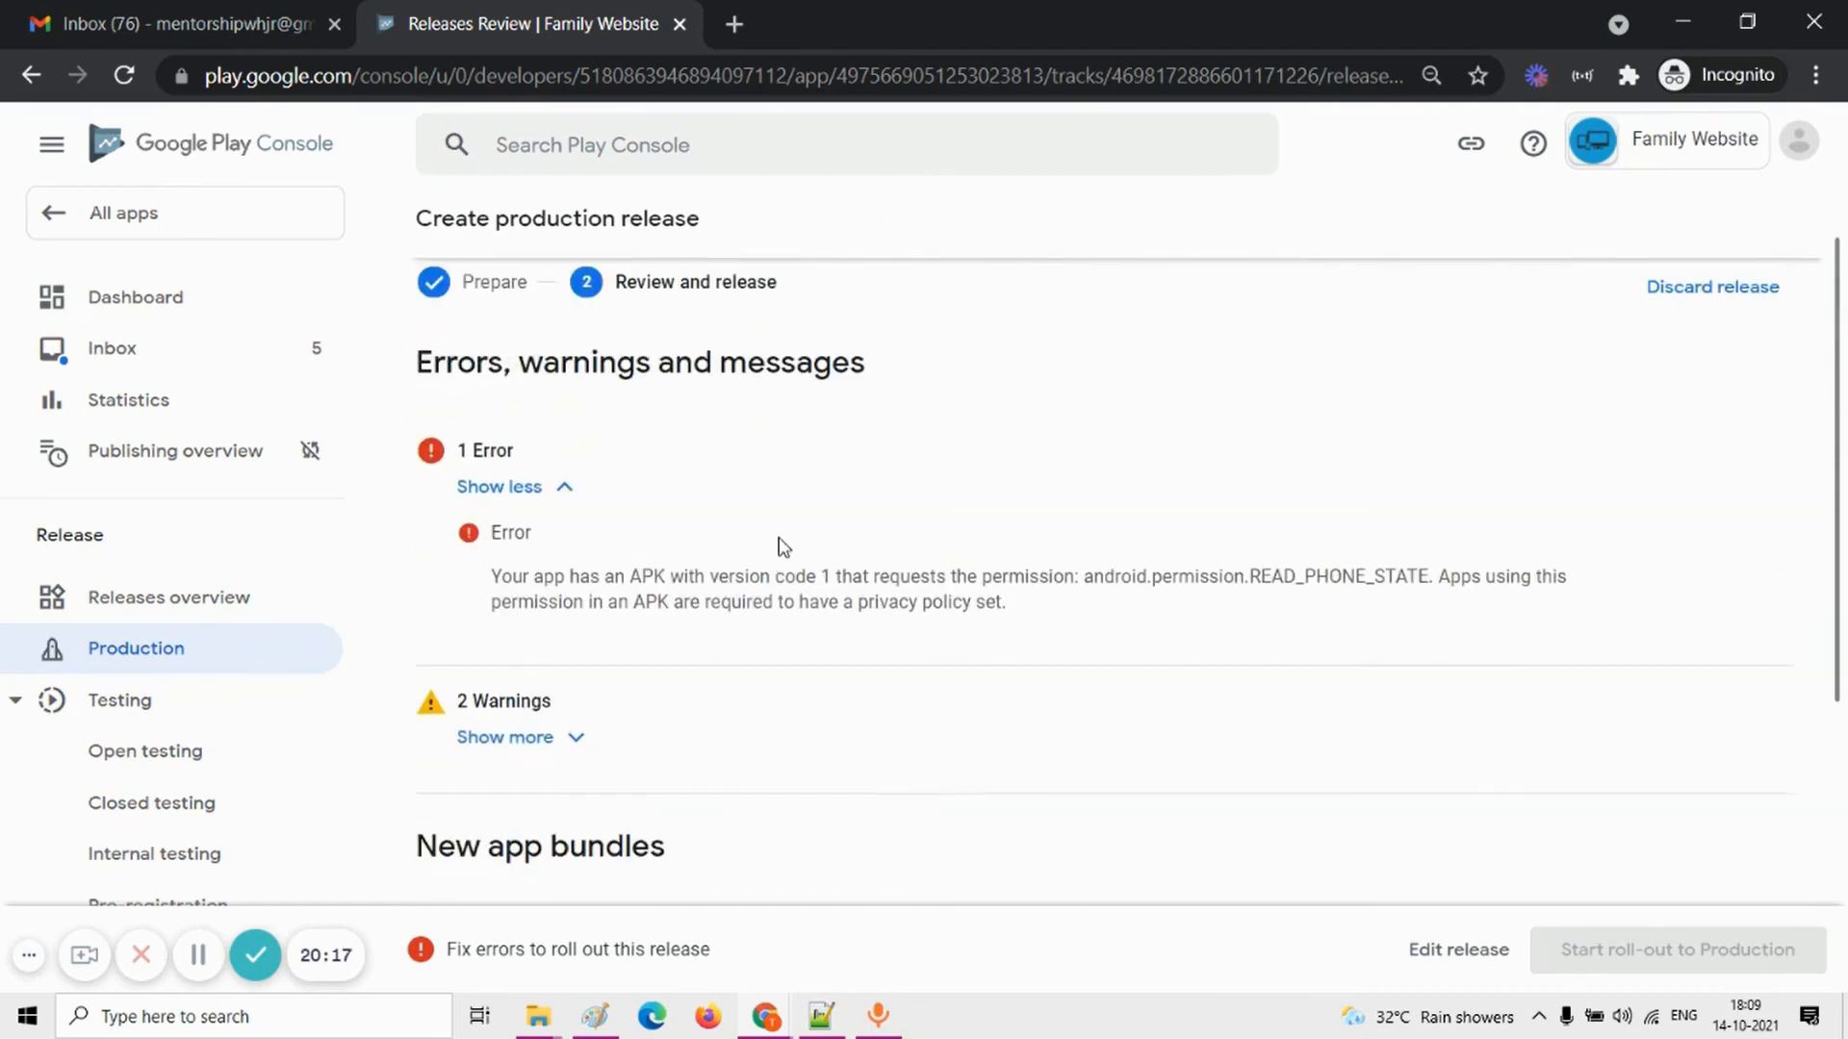
Step: Go to the app's policy content declarations and start the outstanding Privacy policy task
scroll(206, 612, "down", 15)
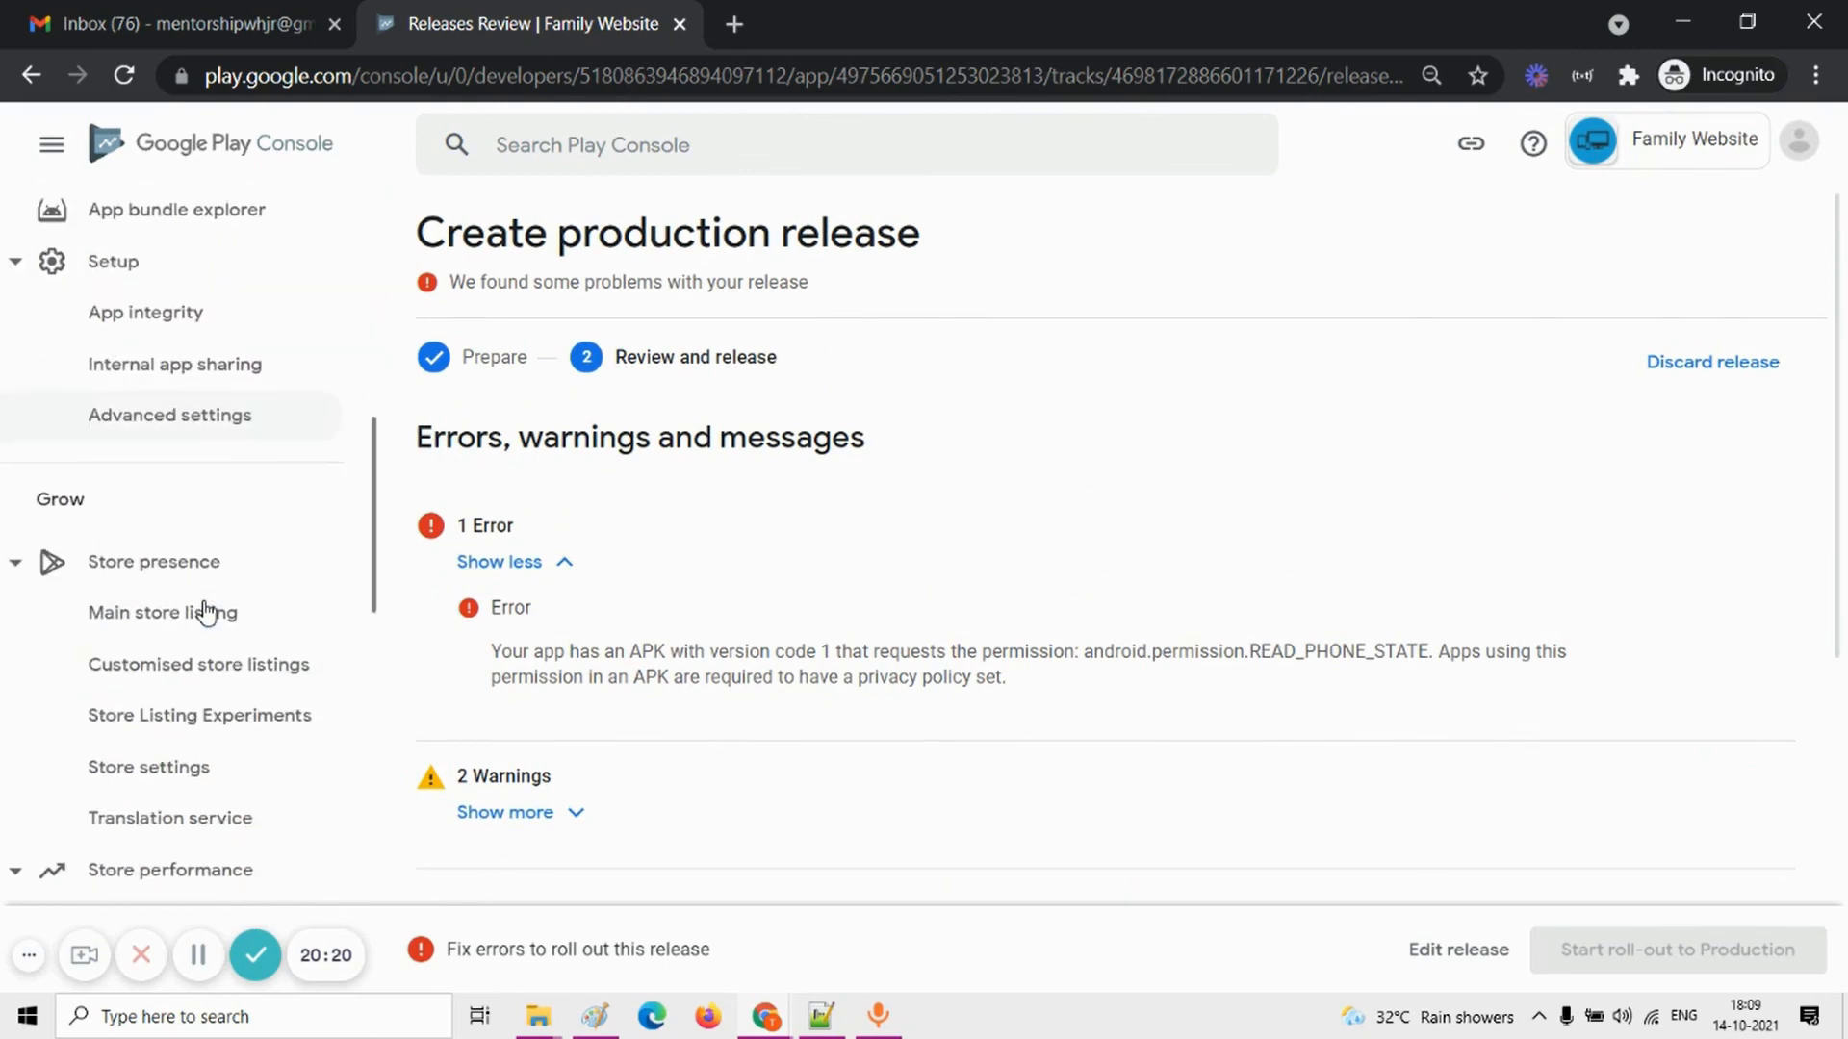
scroll(206, 613, "down", 10)
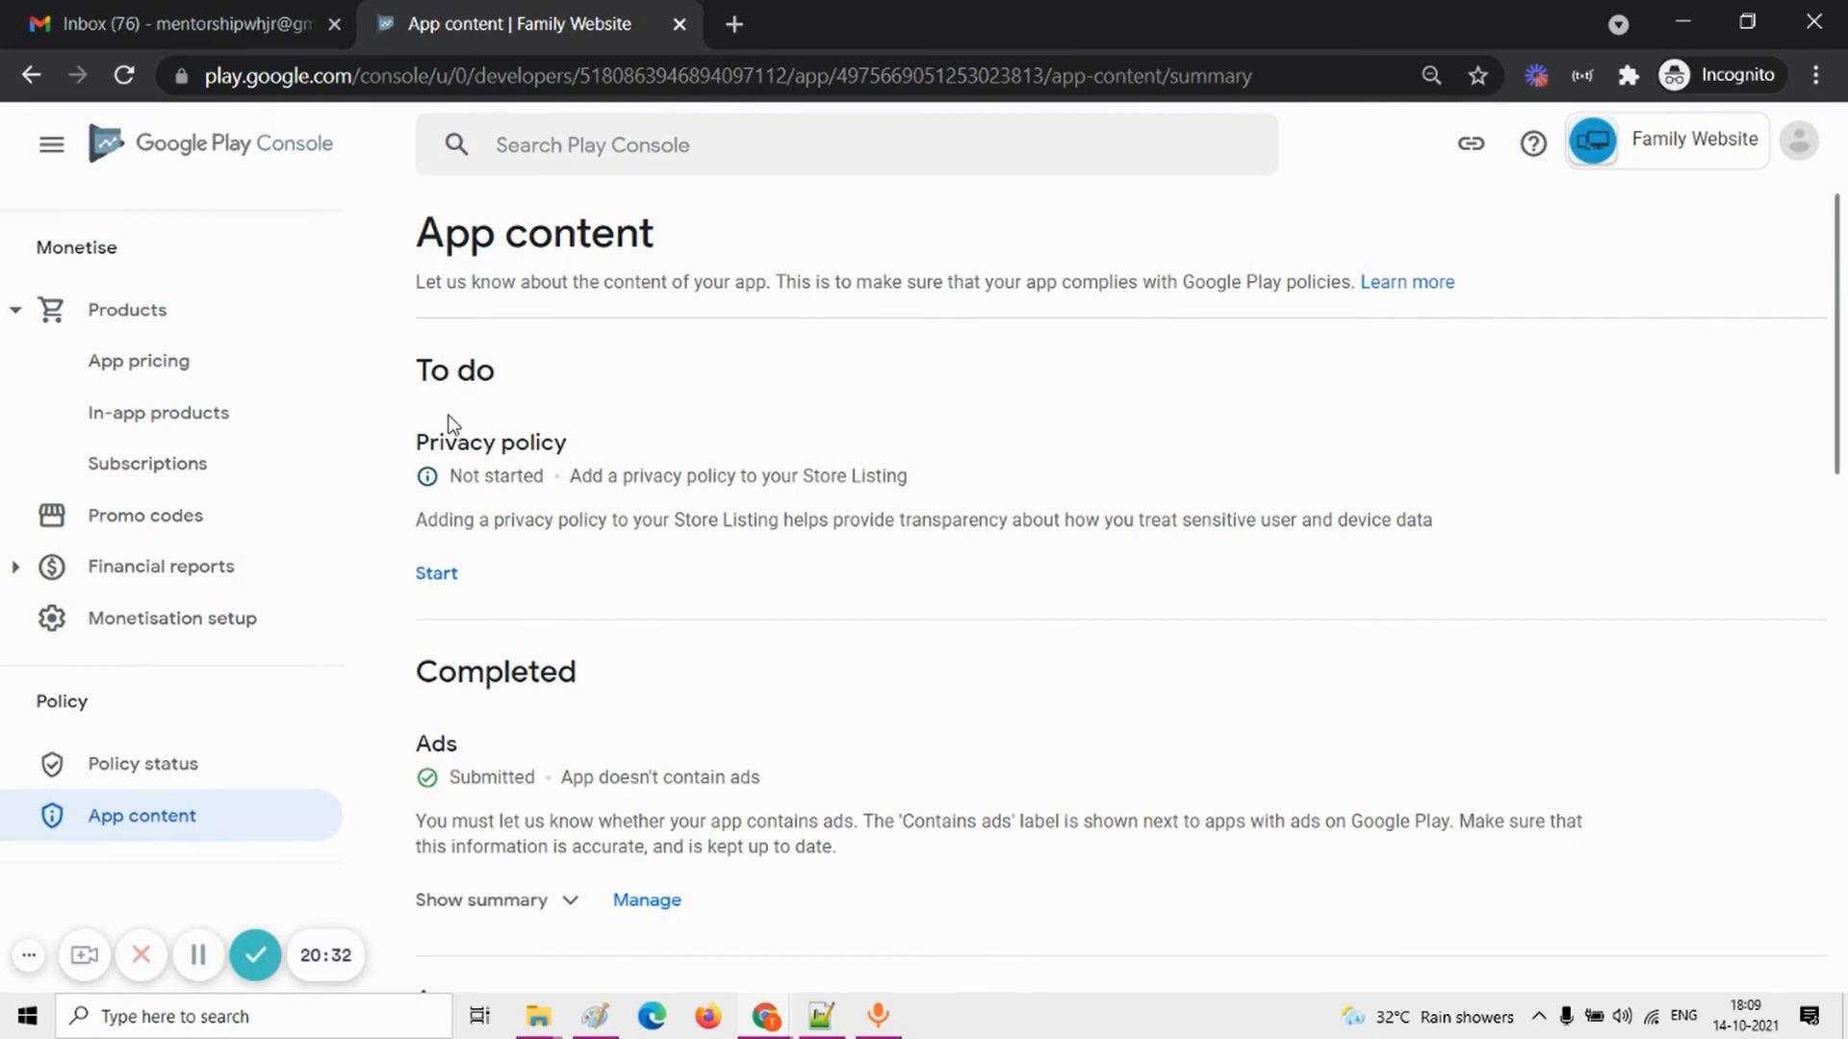
left_click_drag(409, 452, 558, 444)
scroll(598, 794, "down", 6)
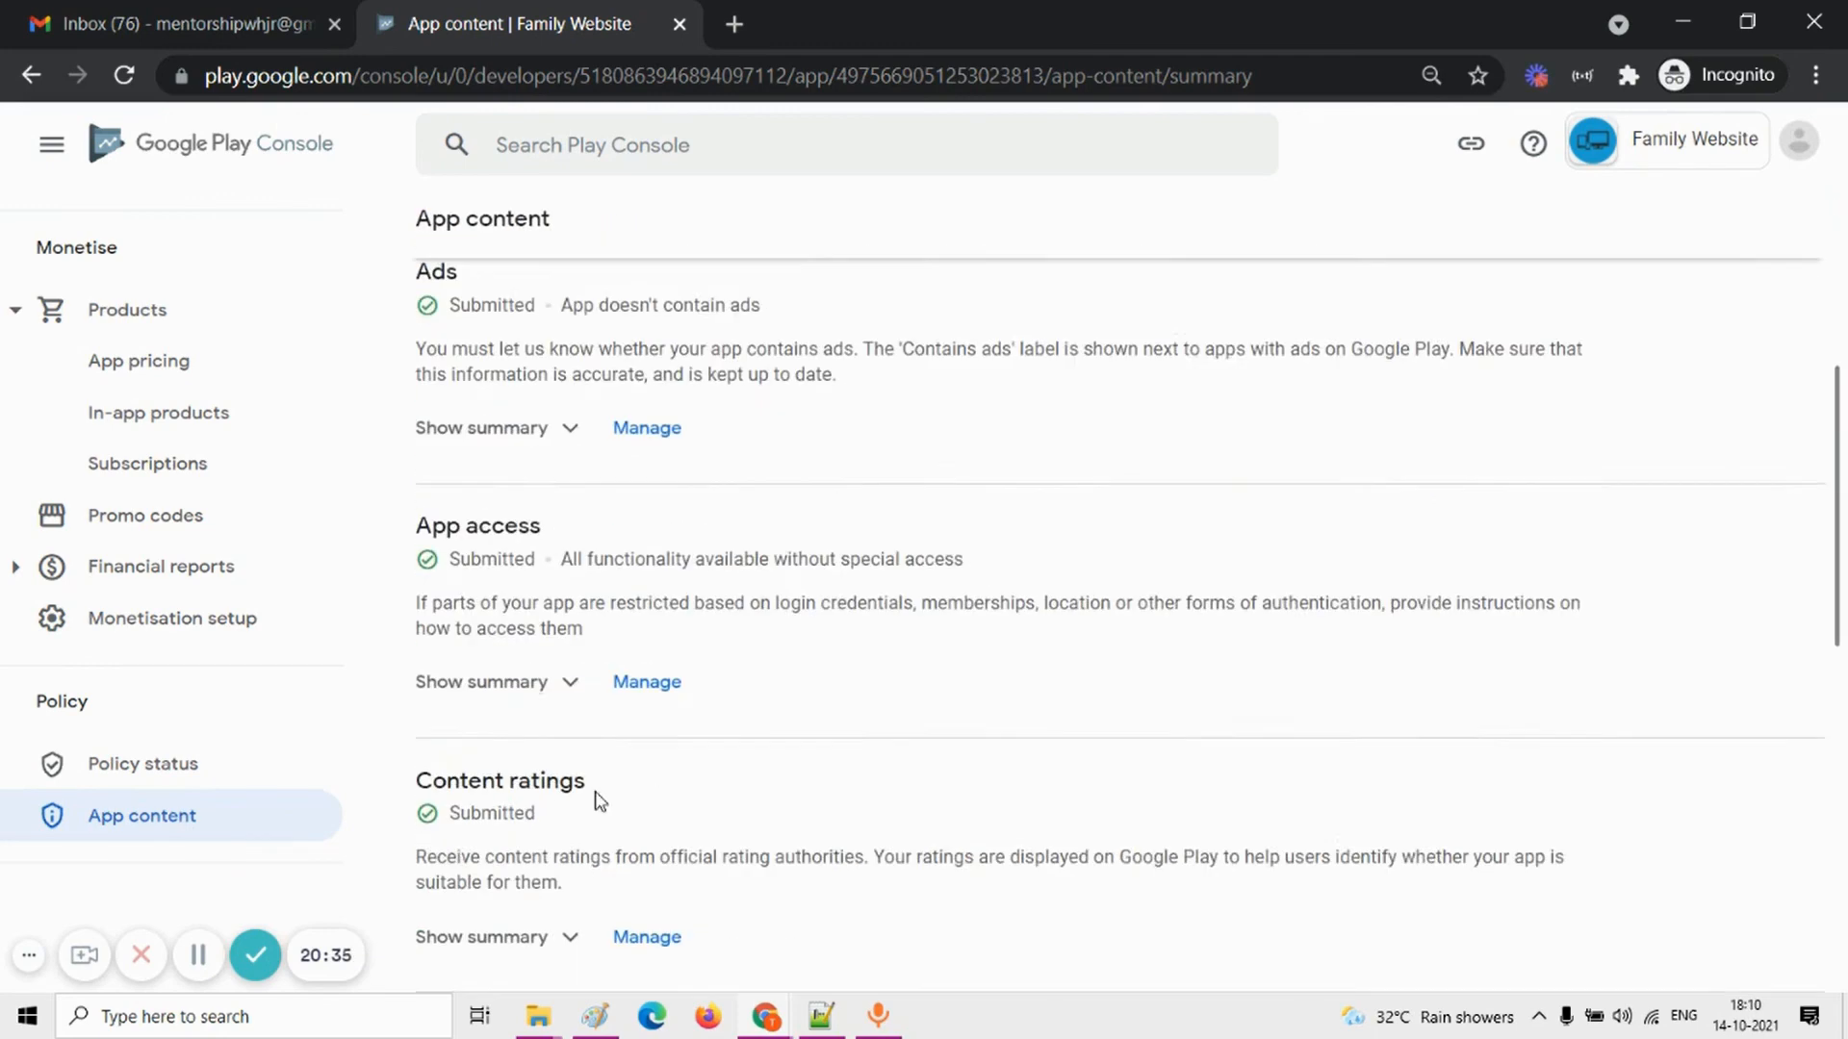
scroll(598, 801, "up", 6)
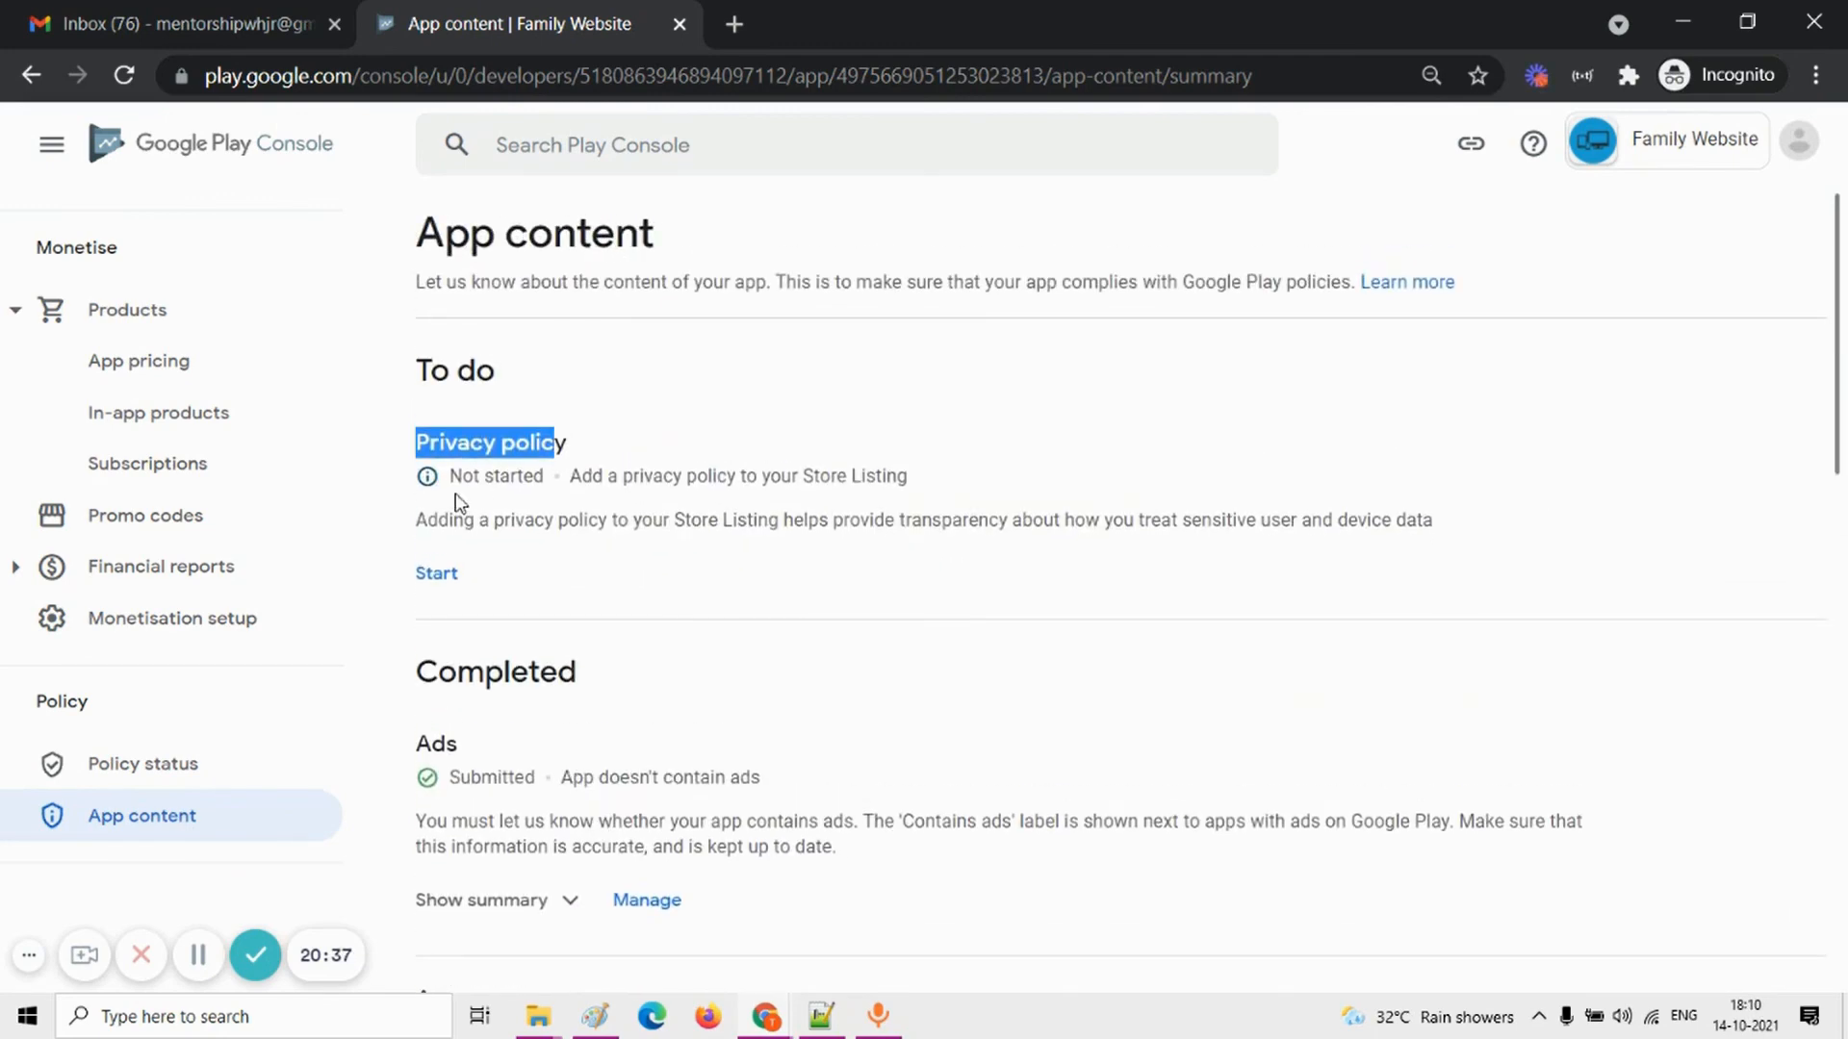
left_click(436, 575)
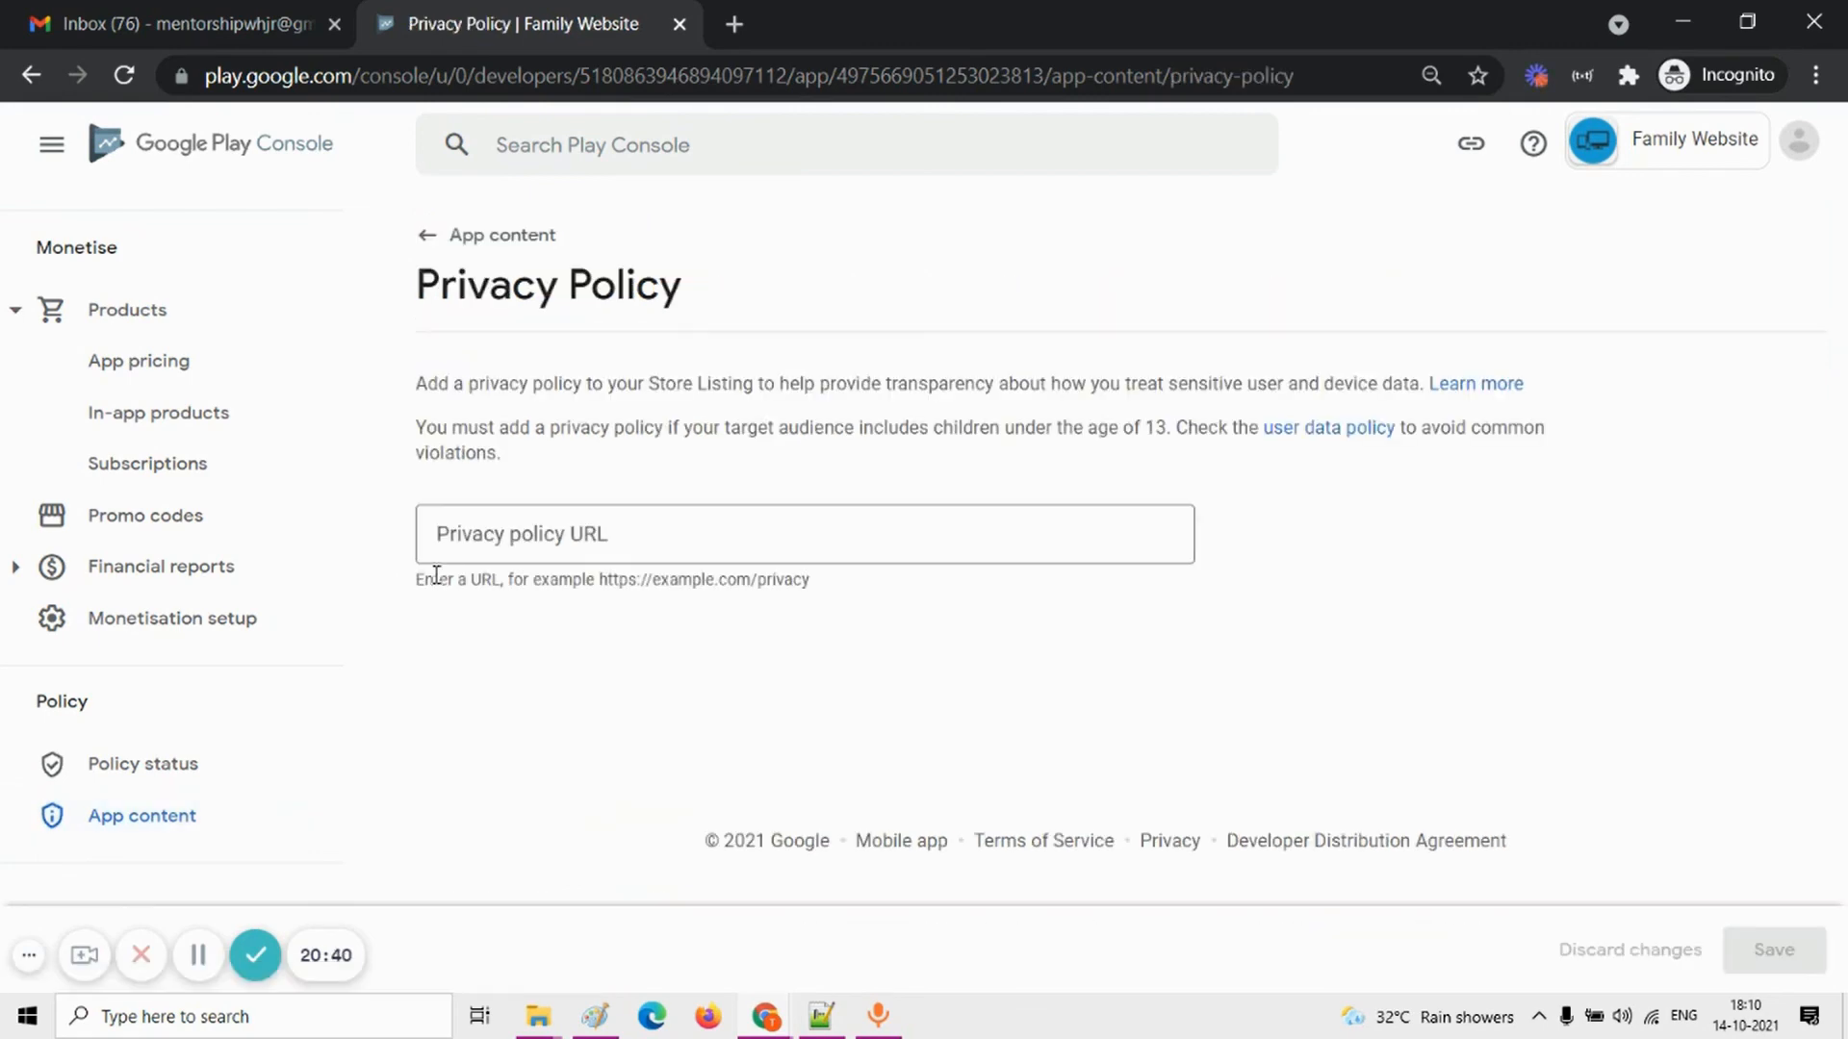
Step: Switch to Notepad++ and copy the Google Docs privacy policy link listed under Step 8 of the notes
left_click(520, 545)
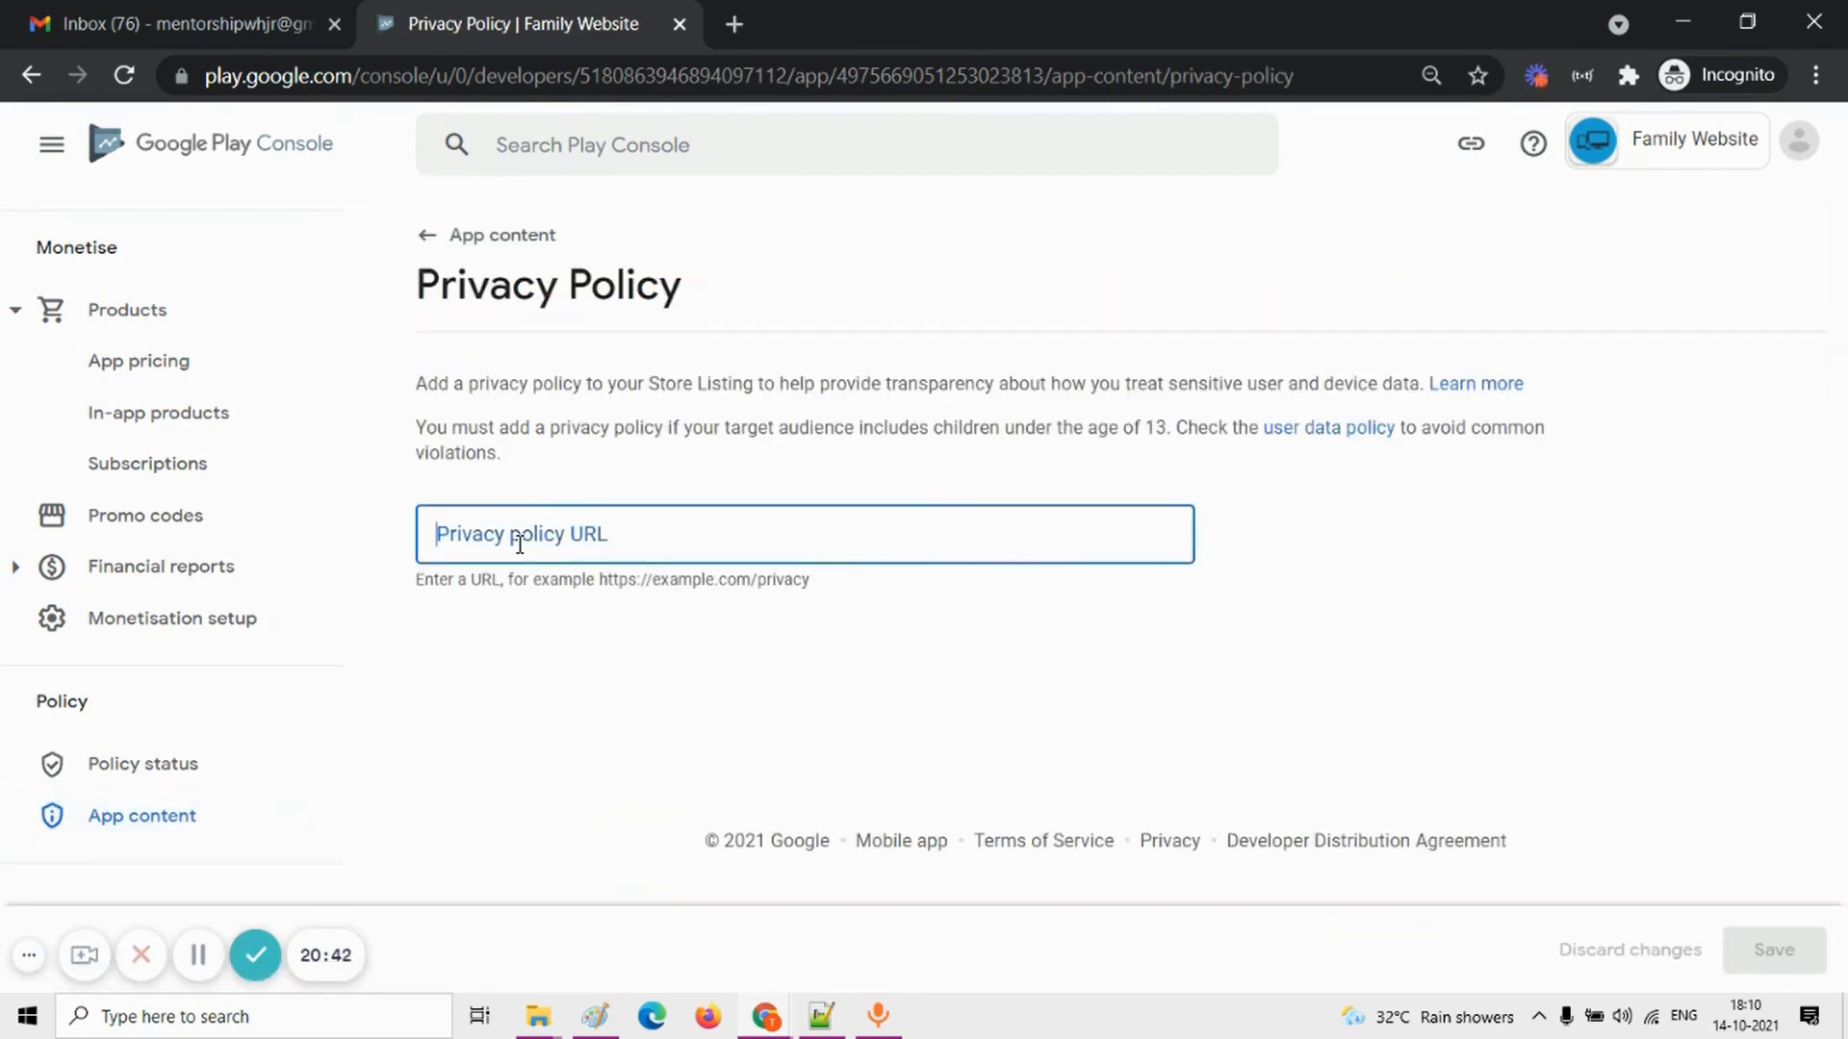
left_click(823, 1012)
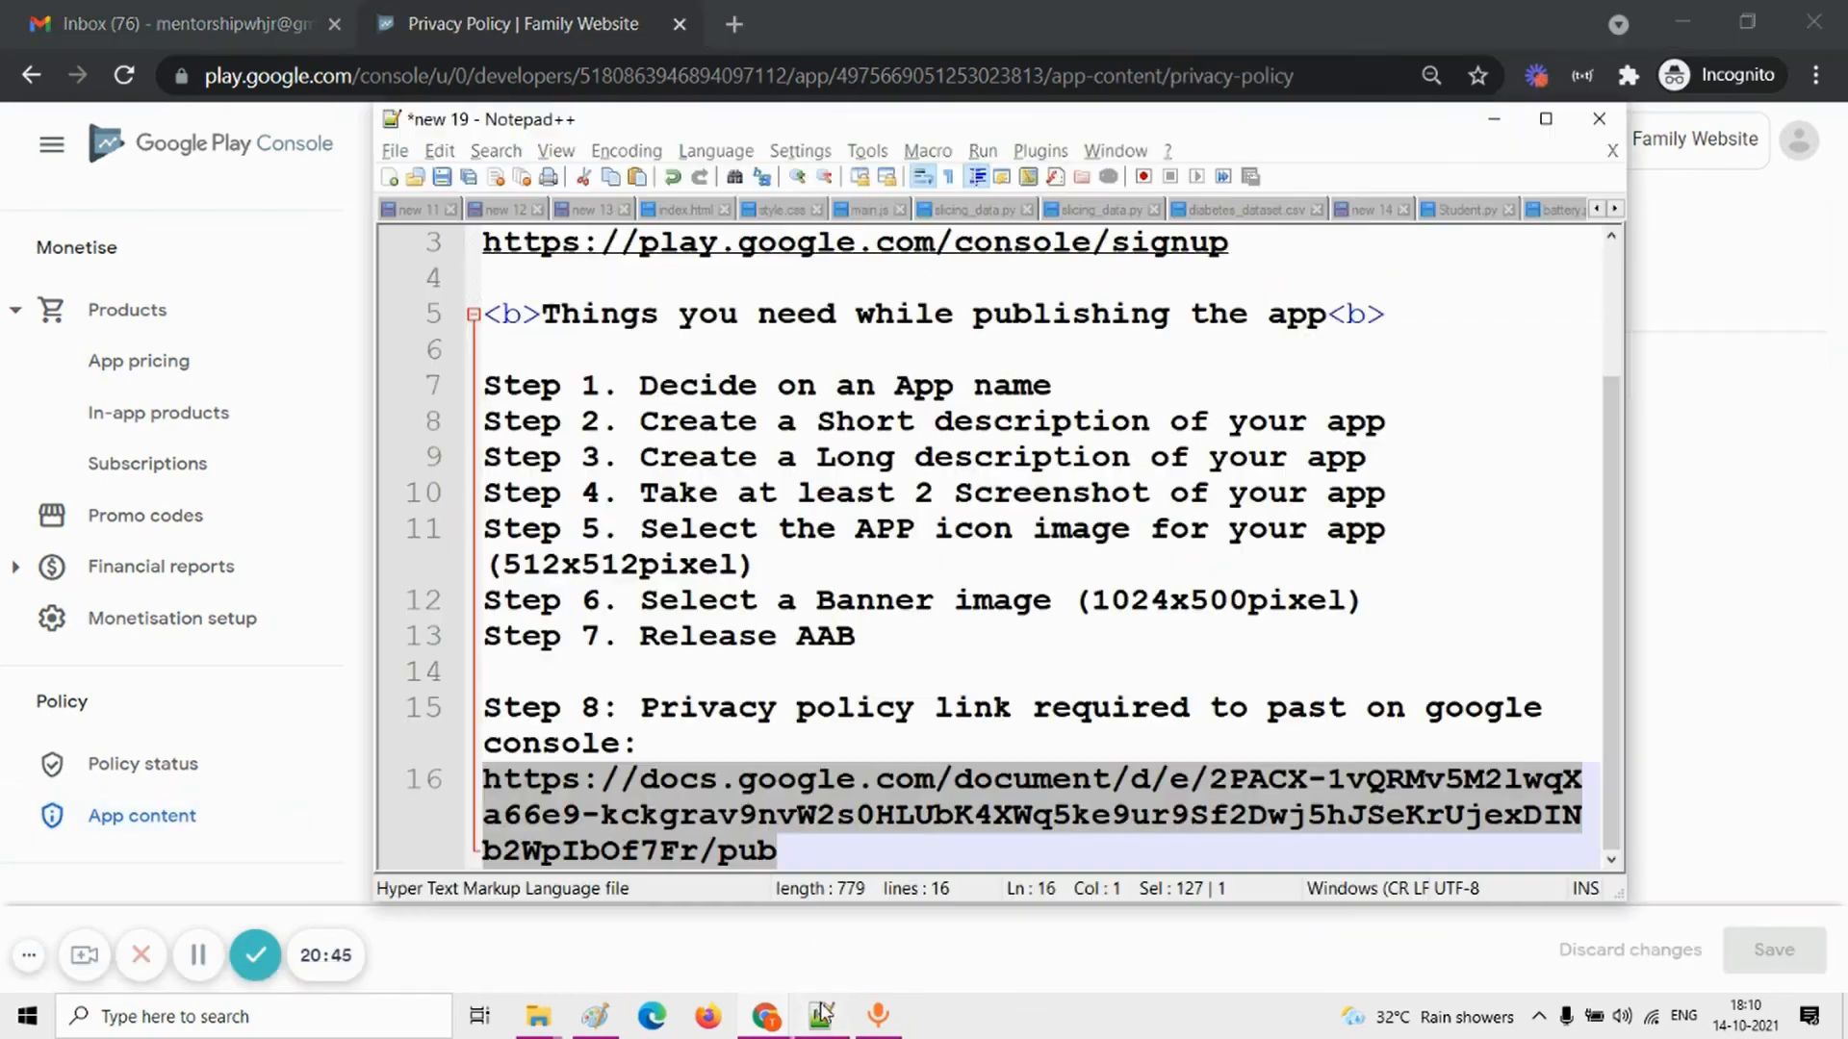
left_click(844, 730)
left_click_drag(792, 852, 474, 795)
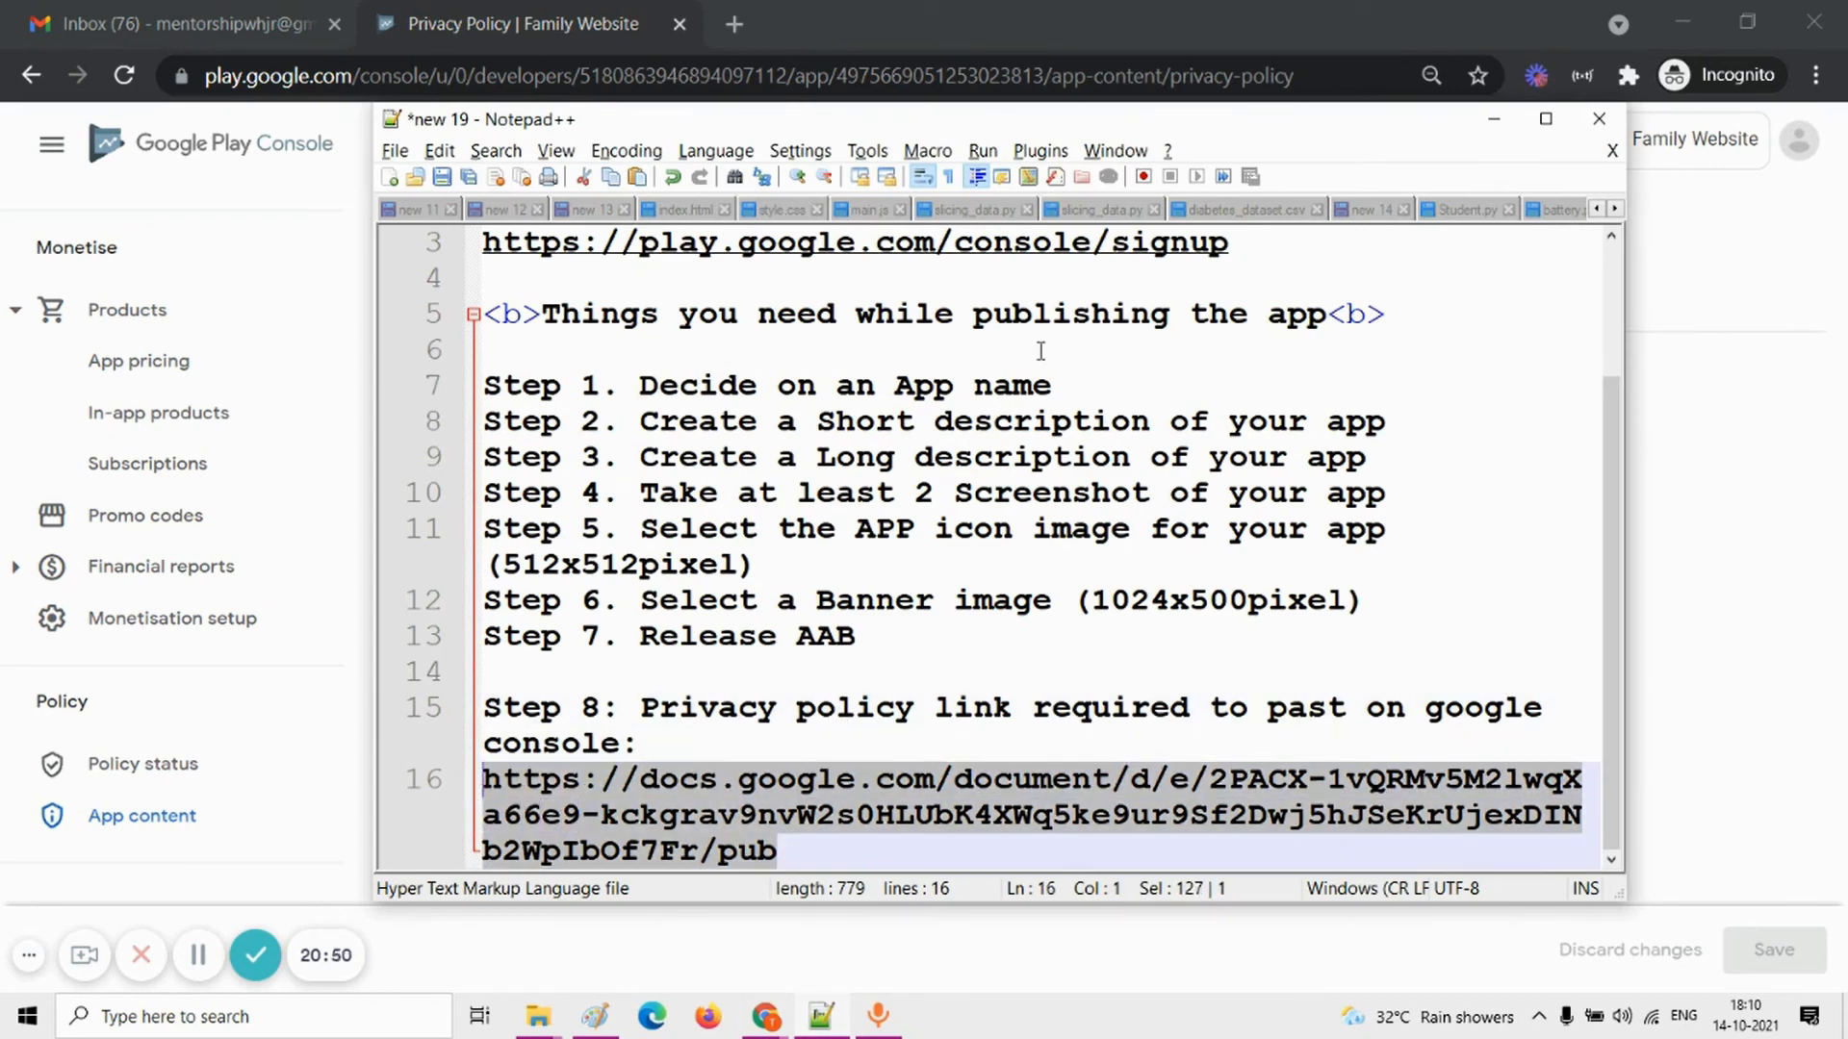
key("ctrl+c")
Step: Return to Play Console, paste the copied Google Docs link as the privacy policy URL, and save the change
key("alt+Tab")
left_click(908, 520)
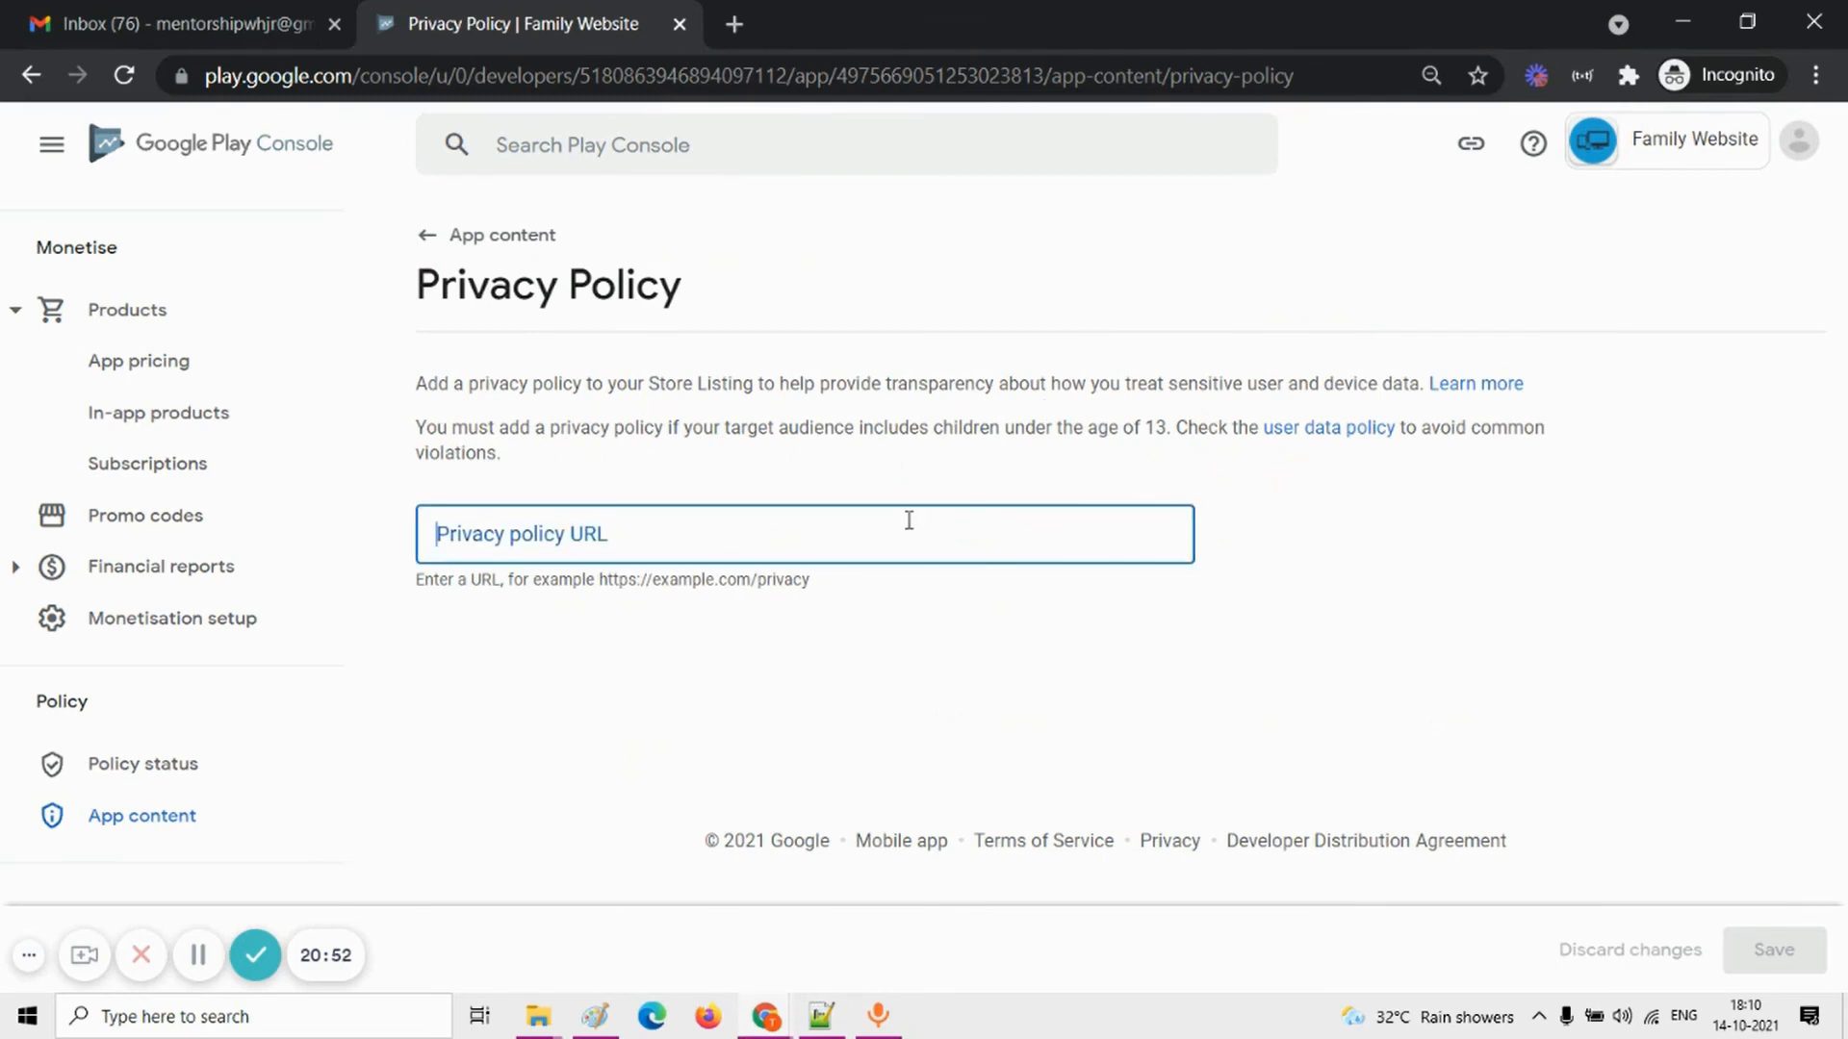
key("ctrl+v")
left_click(1788, 952)
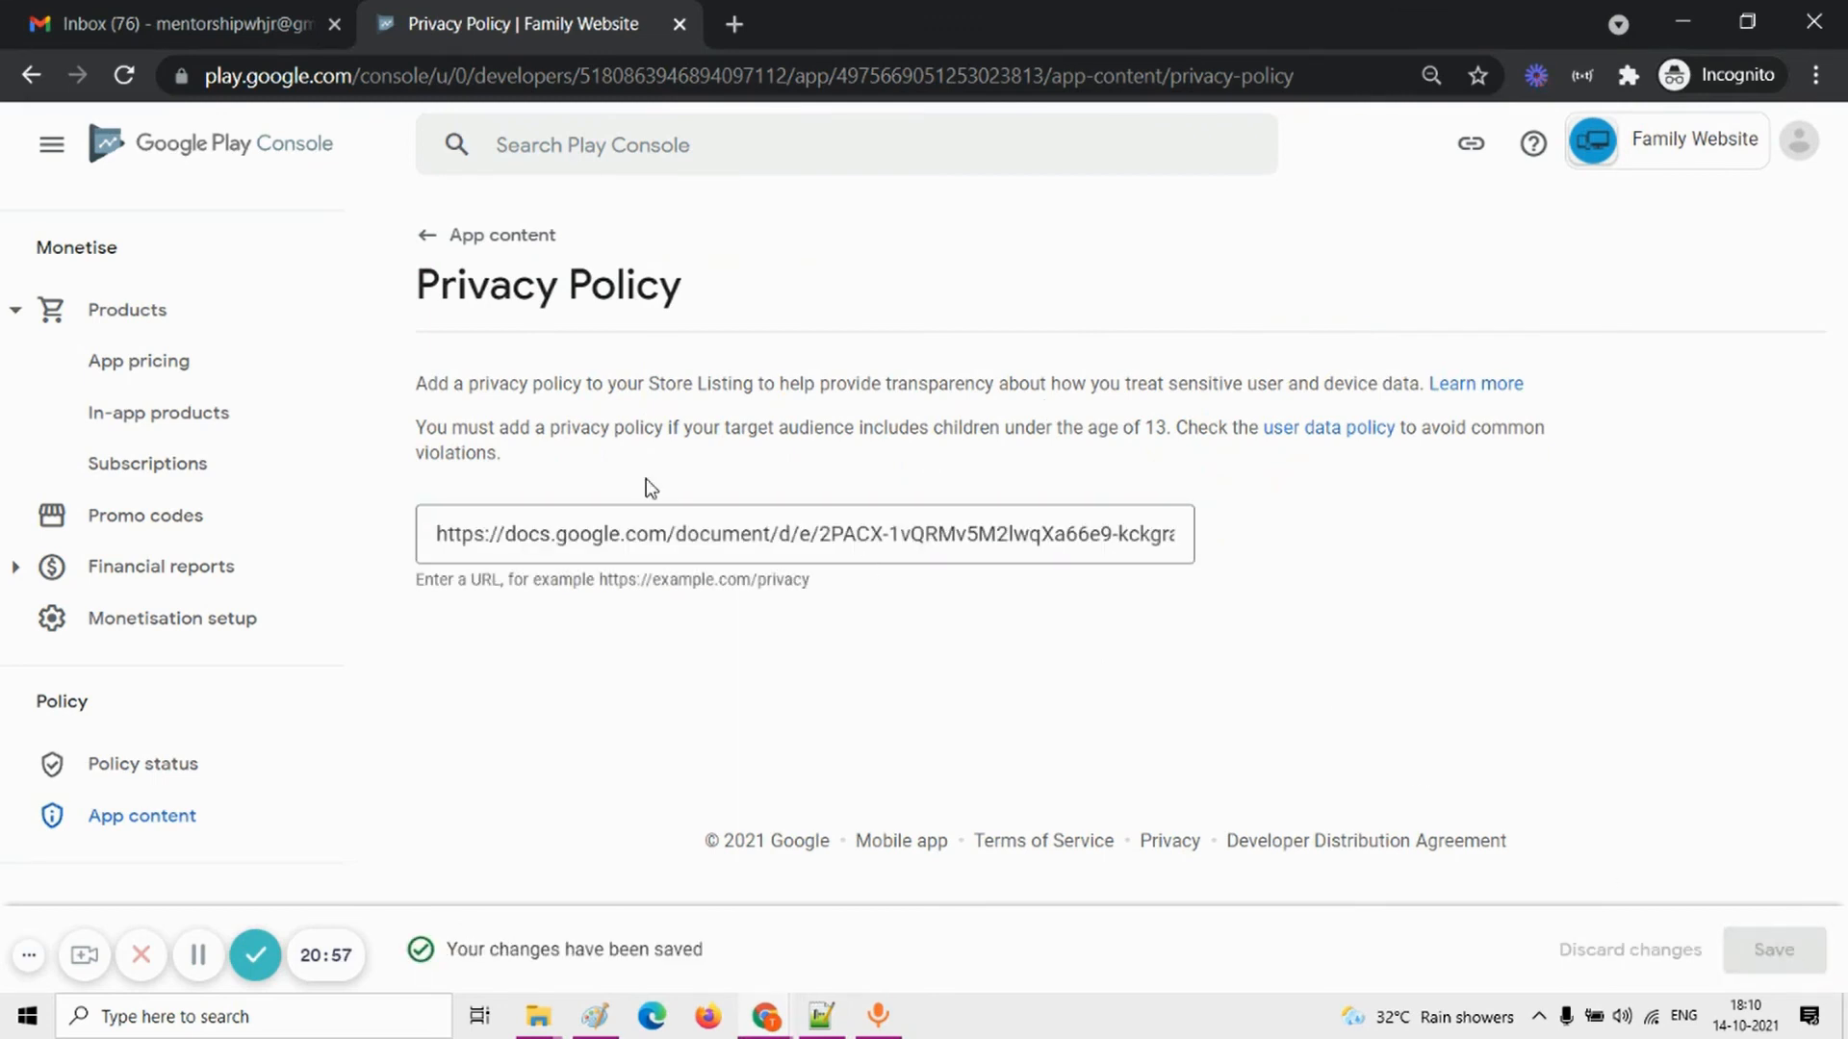
Step: Return to the app's dashboard and open the remaining "Review and roll out the release" task for publishing on Google Play
scroll(269, 507, "up", 15)
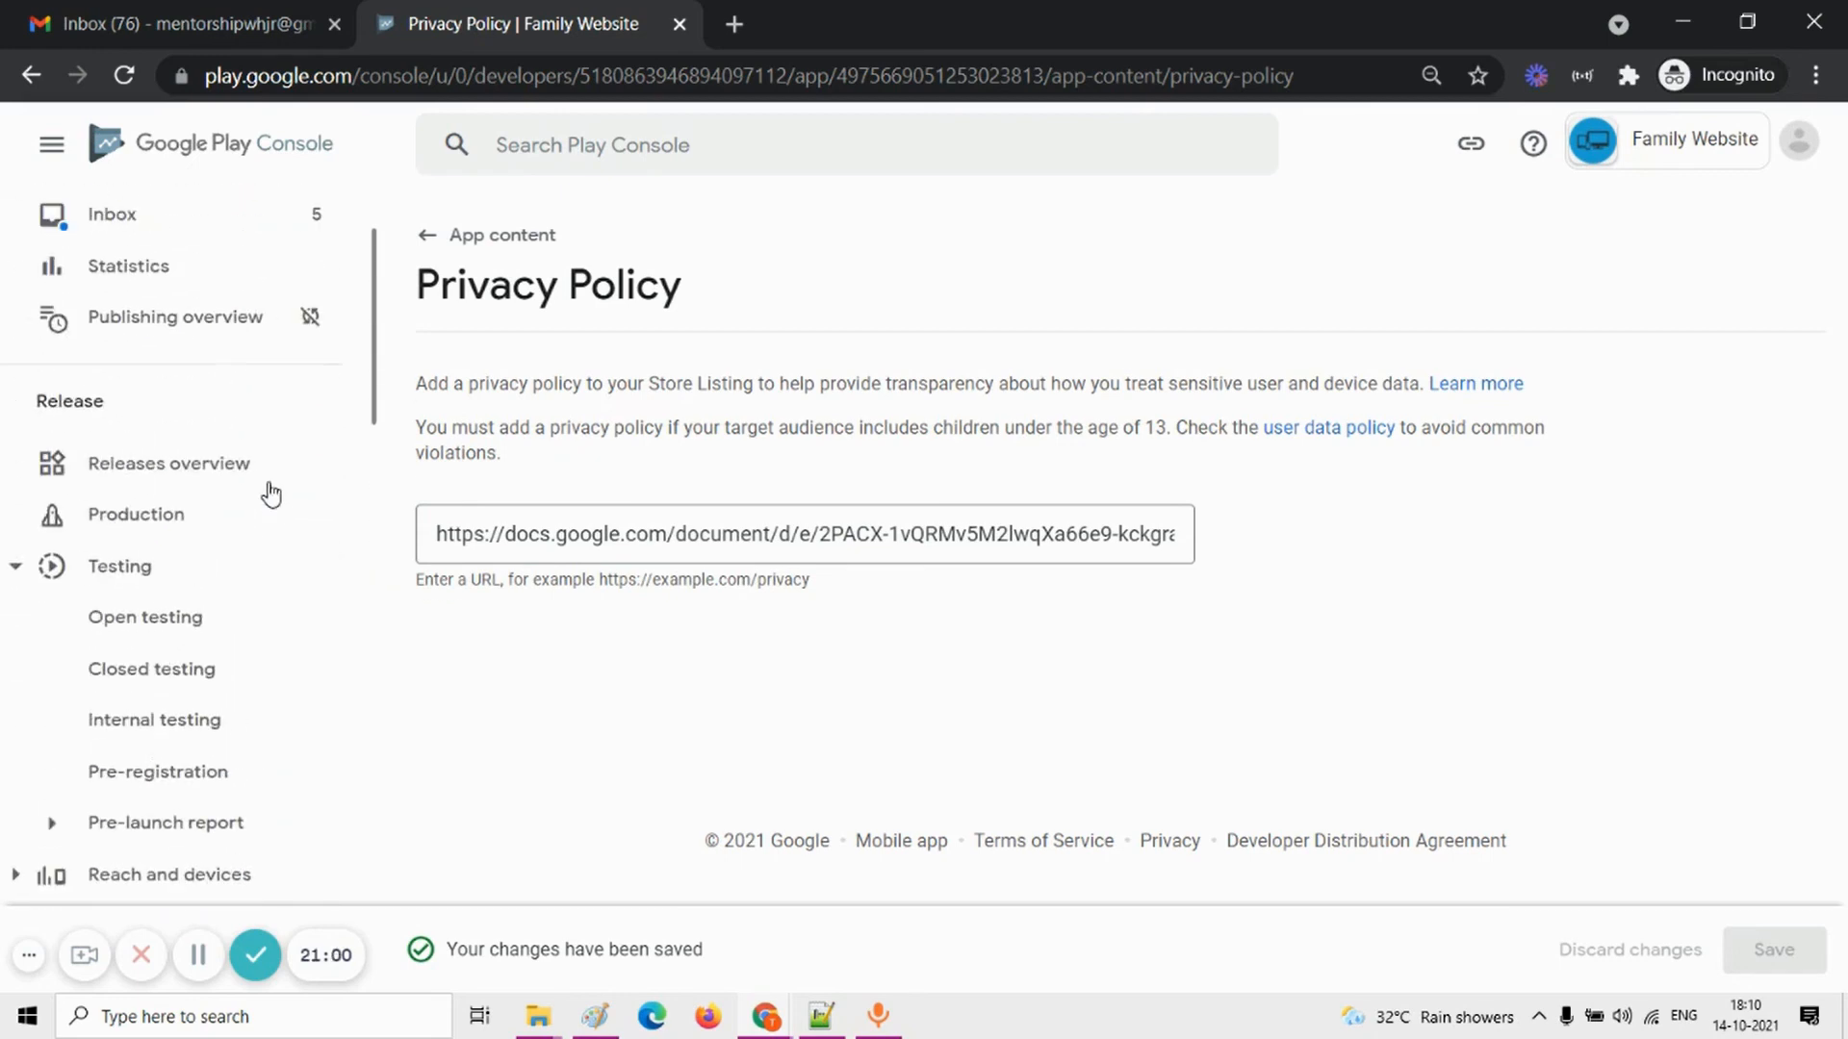
scroll(255, 443, "up", 2)
left_click(152, 316)
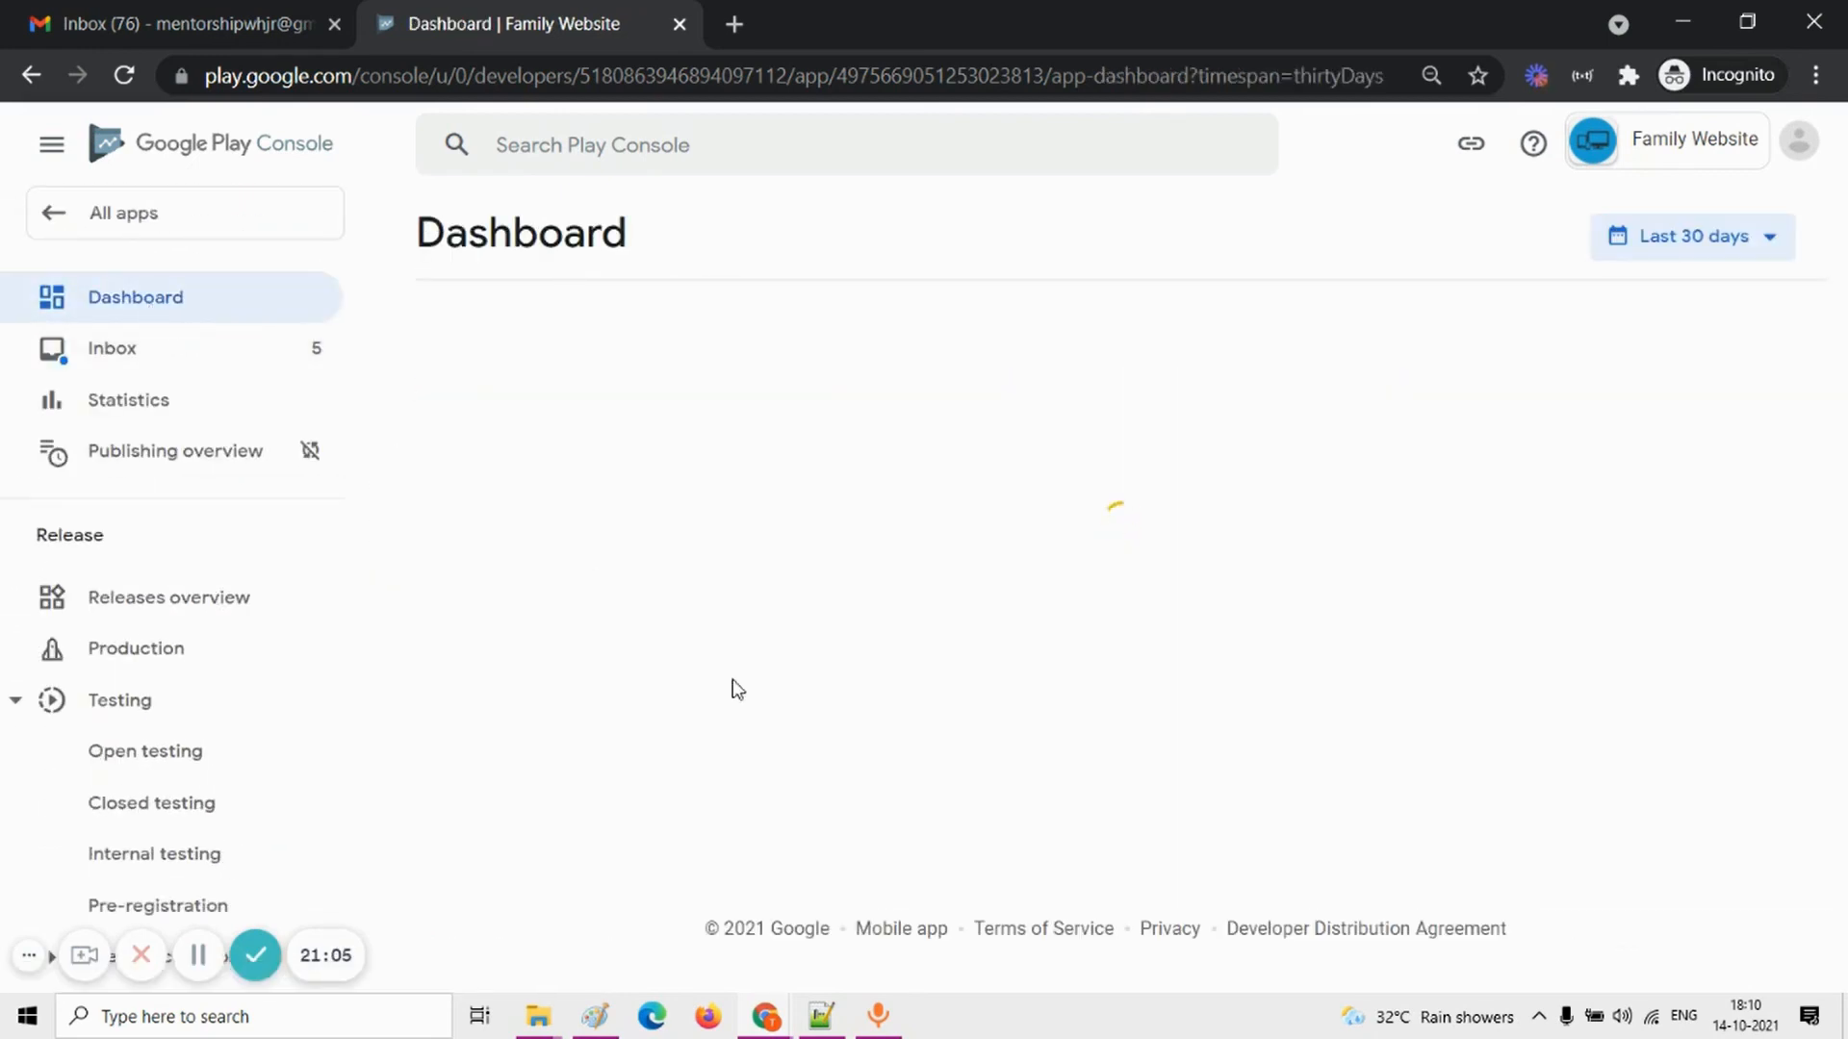
scroll(734, 684, "down", 5)
scroll(734, 684, "up", 15)
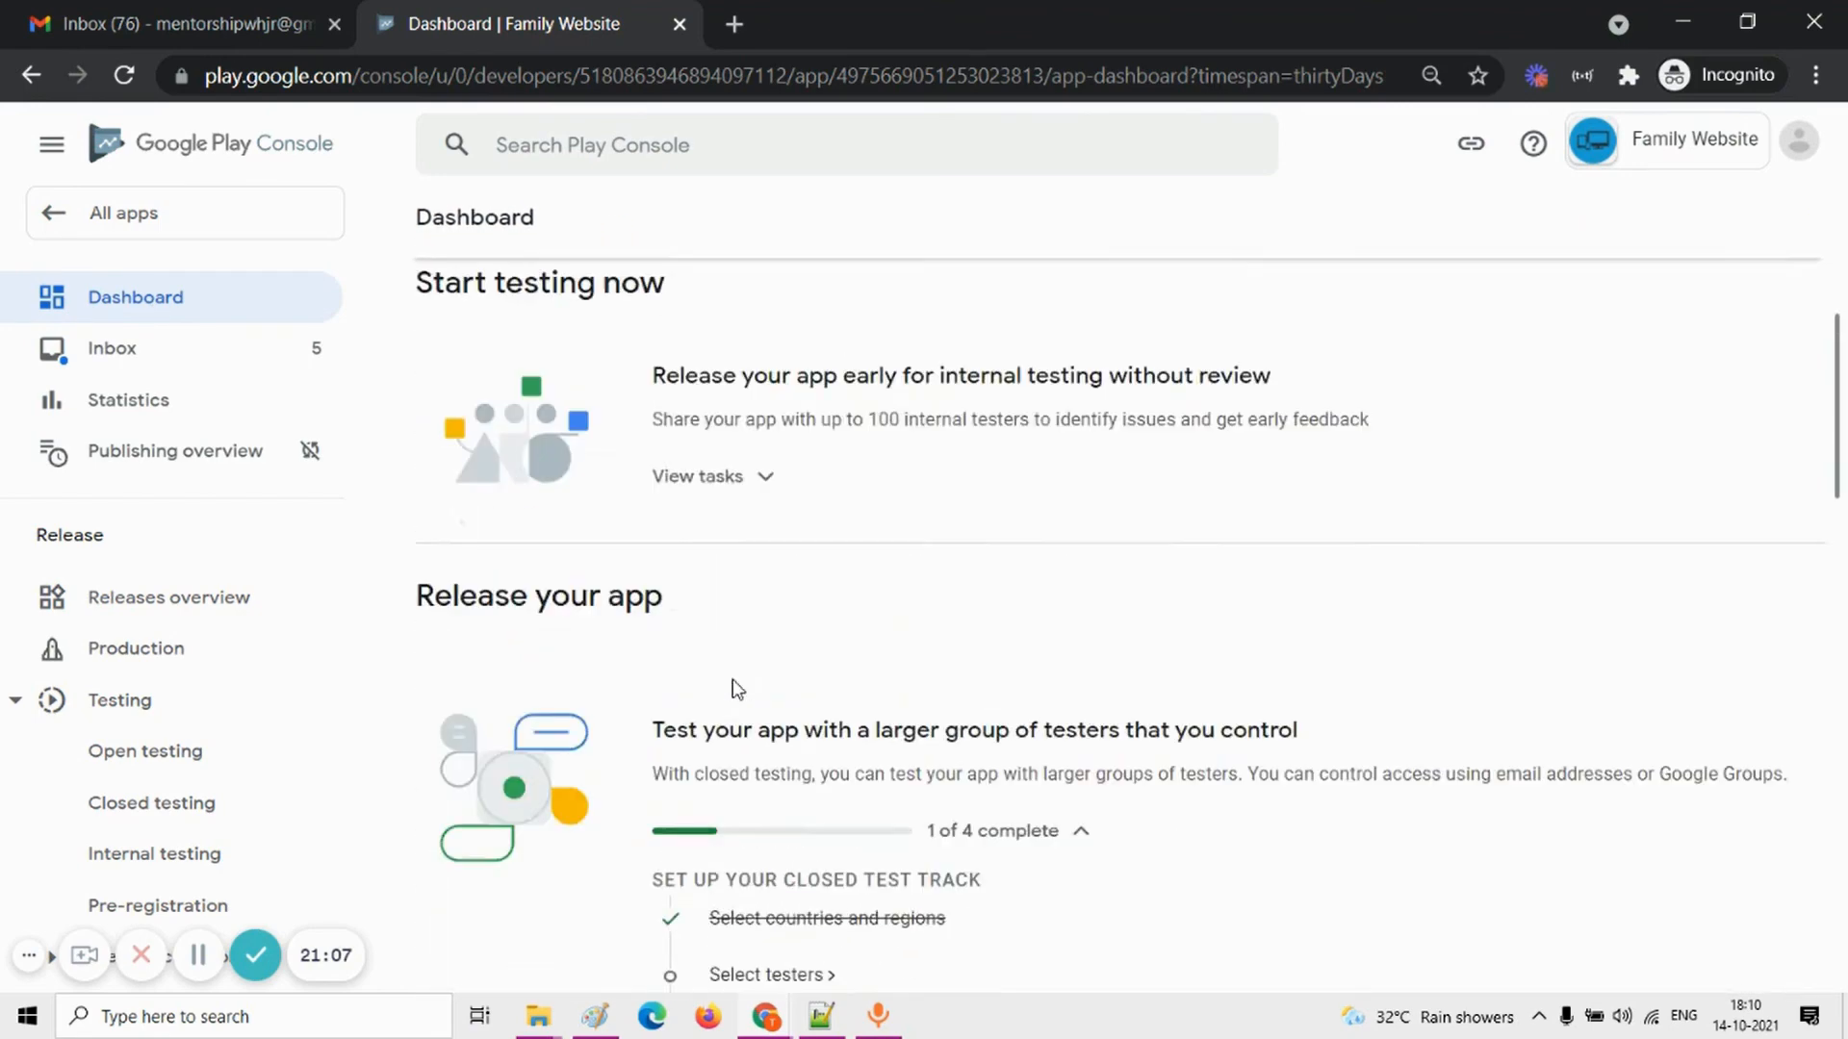
scroll(736, 689, "down", 20)
scroll(734, 689, "up", 1)
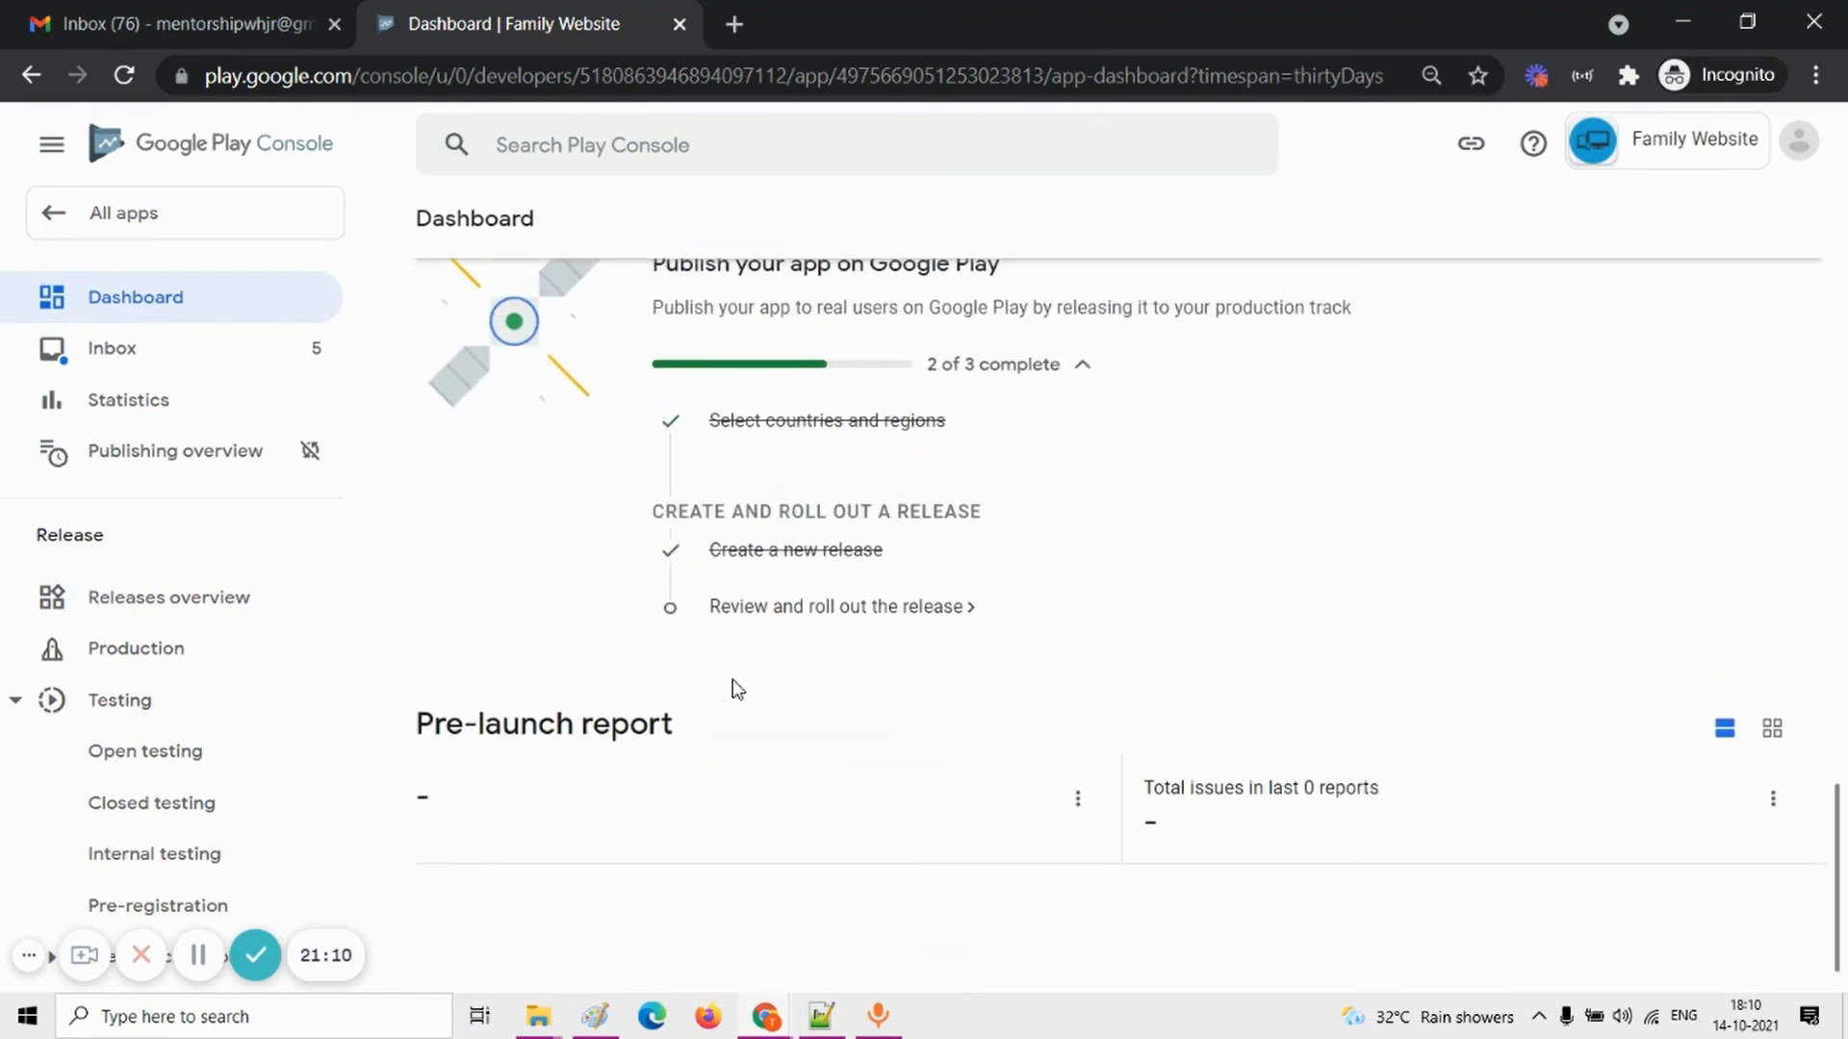
left_click(858, 614)
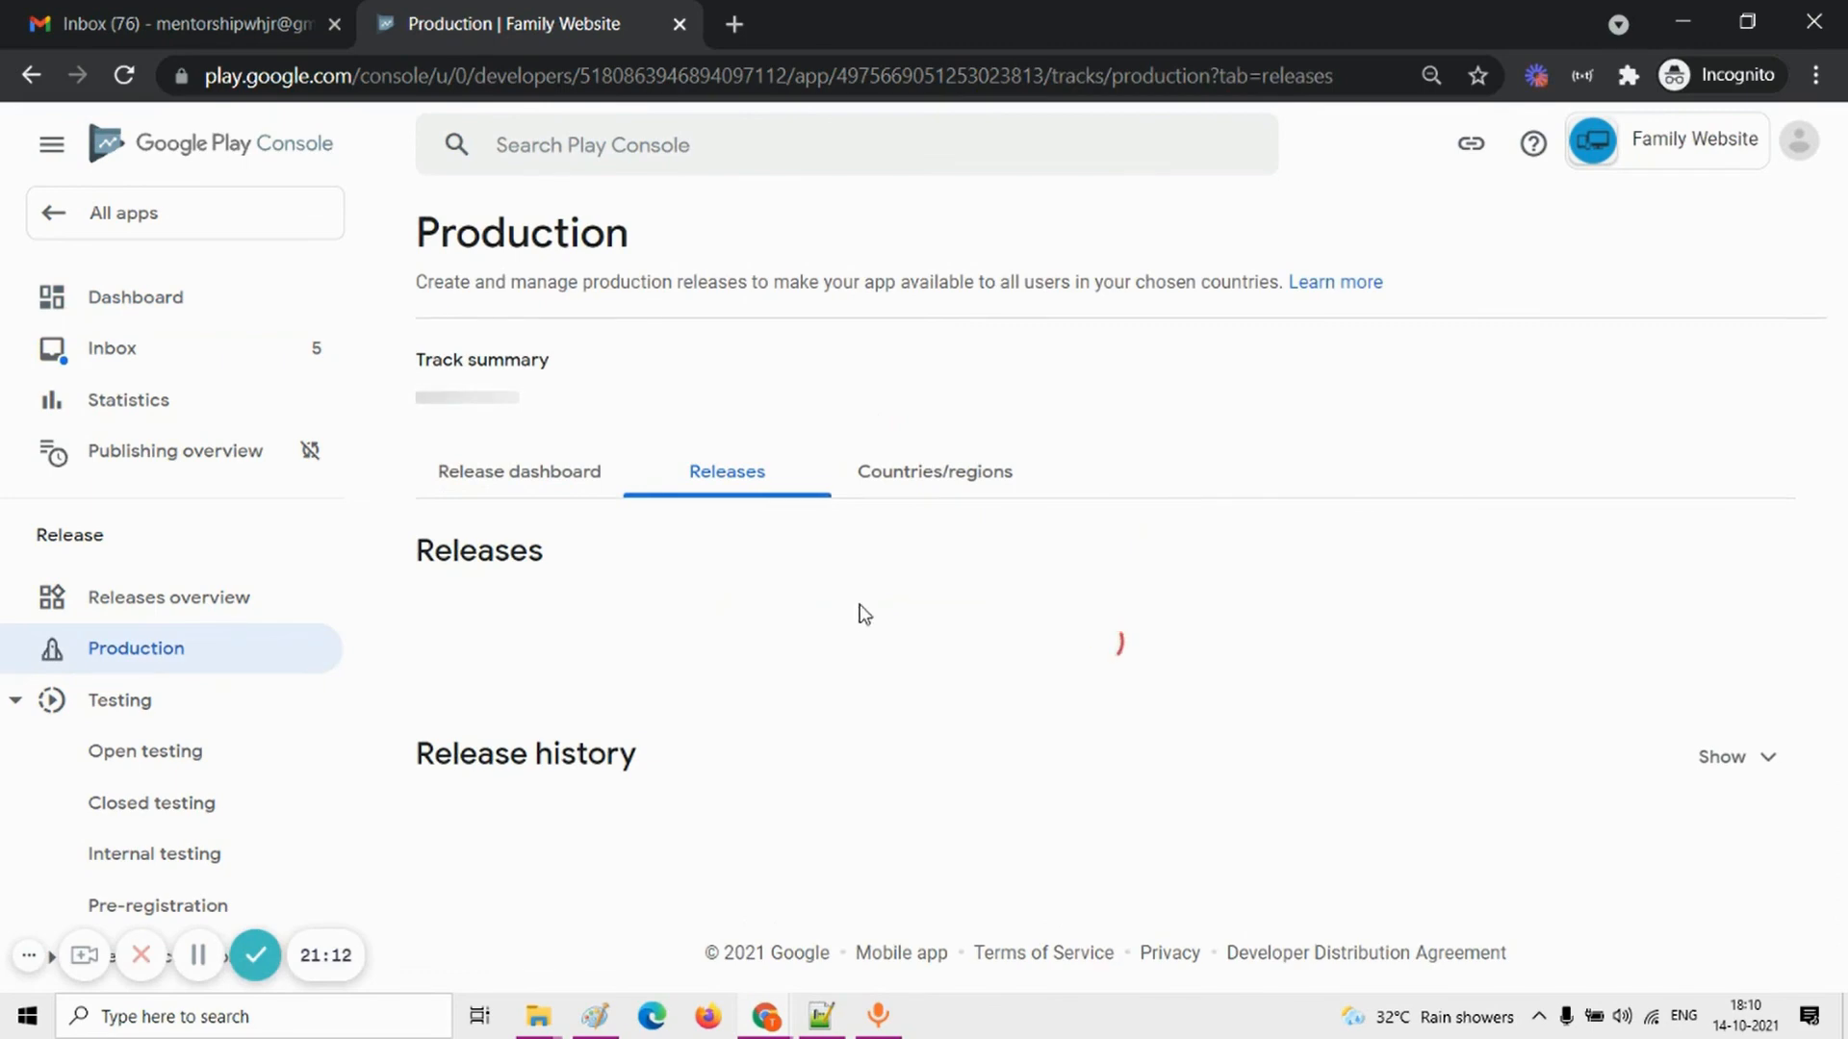
Step: Reopen the "My website" draft production release for editing and proceed to its review stage
scroll(1622, 636, "down", 1)
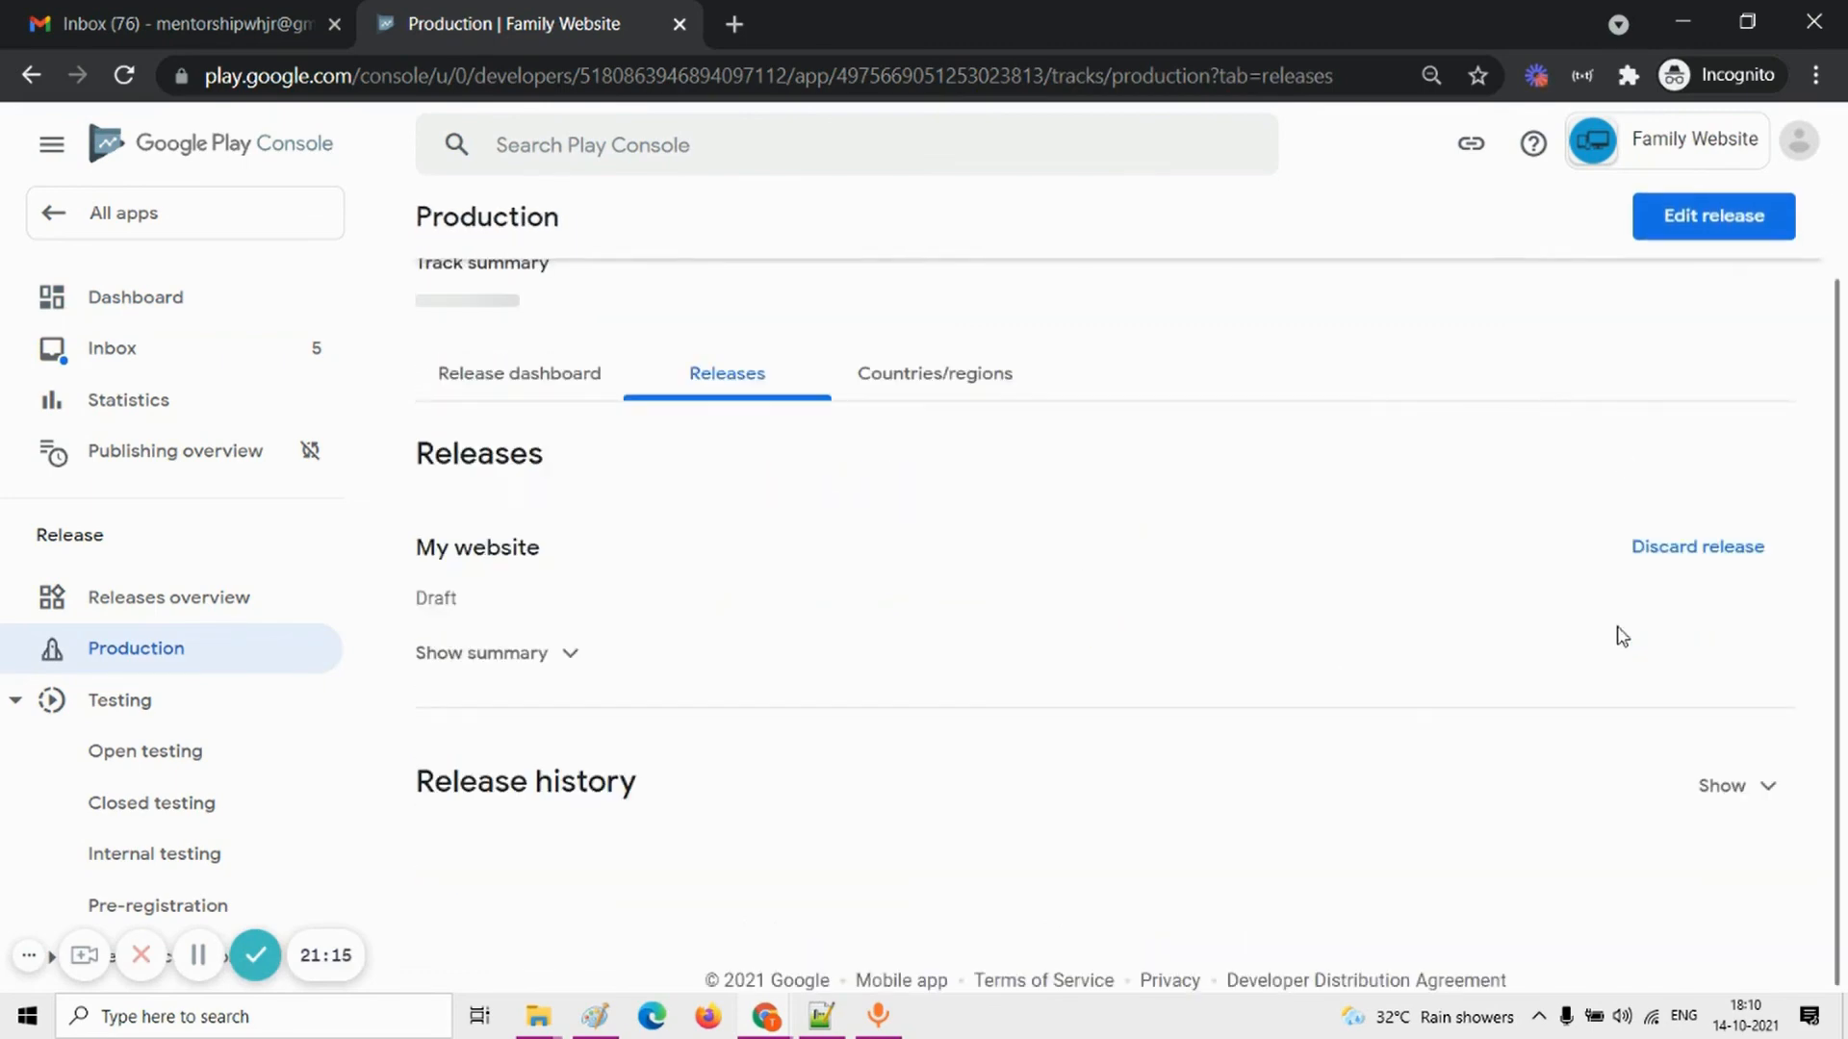
scroll(1623, 637, "up", 1)
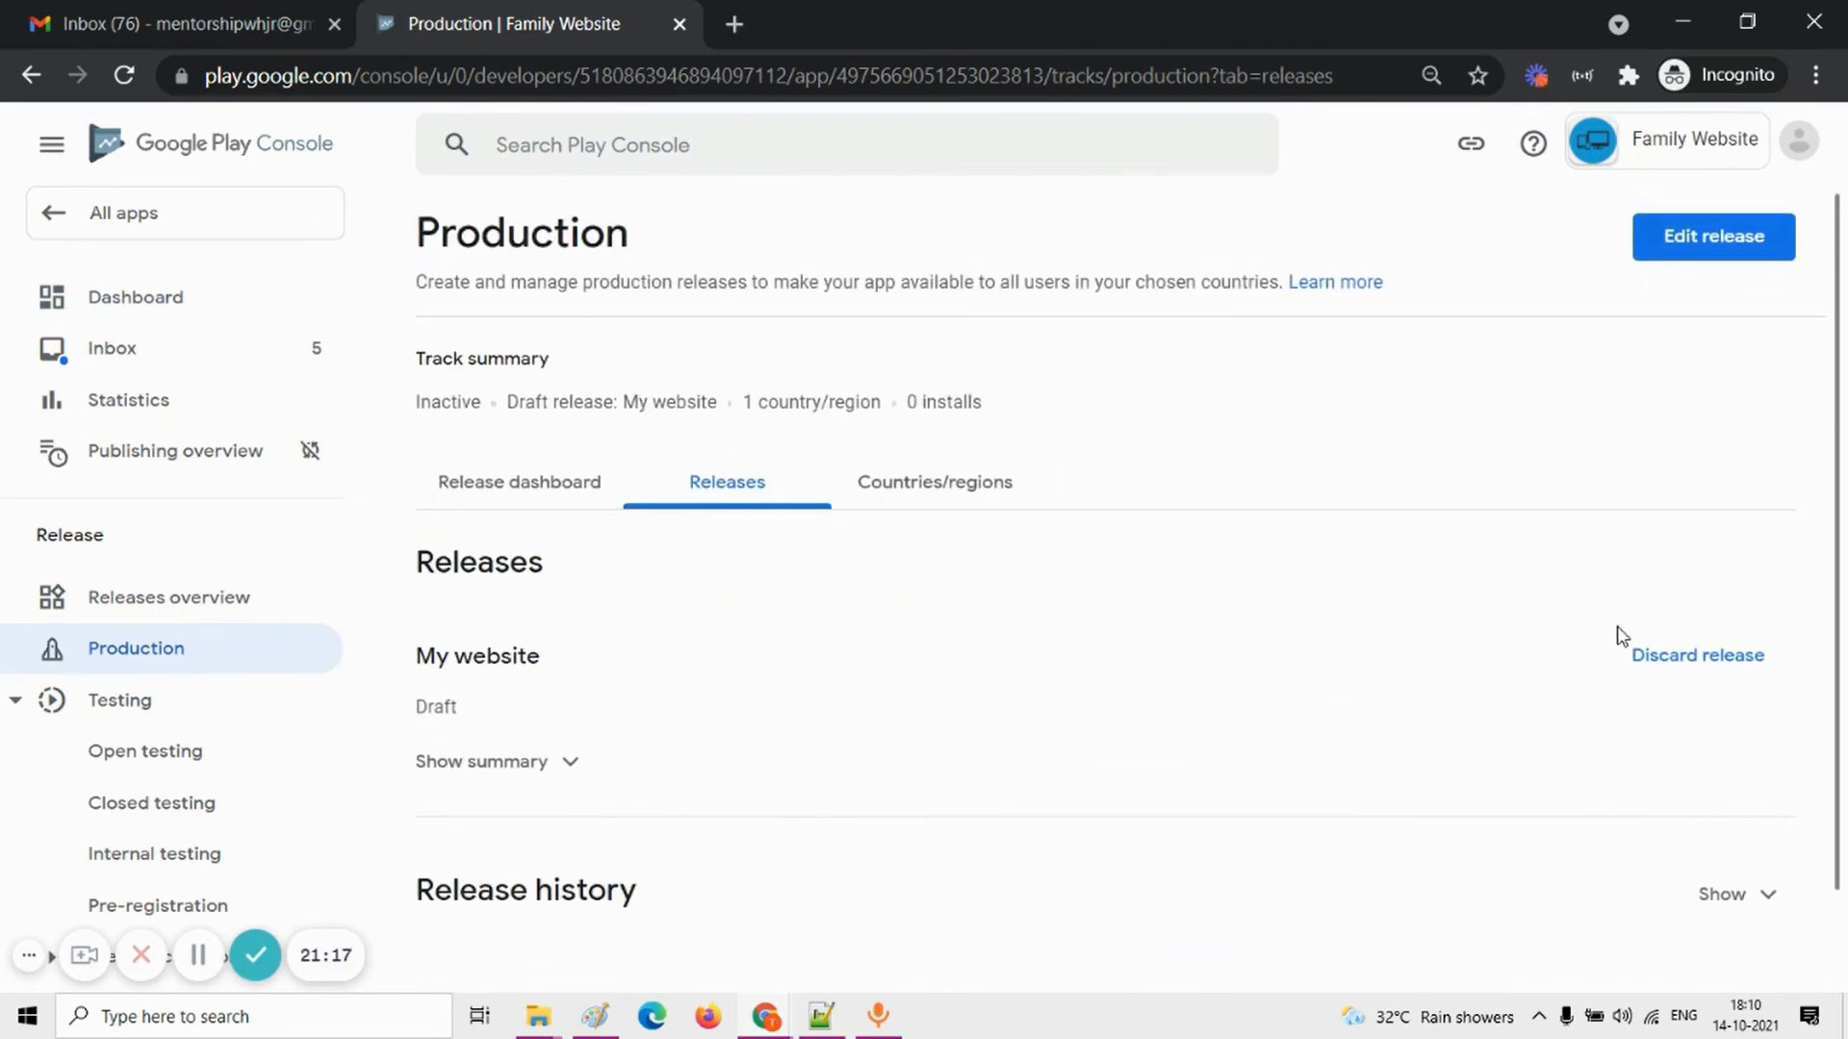
left_click(198, 955)
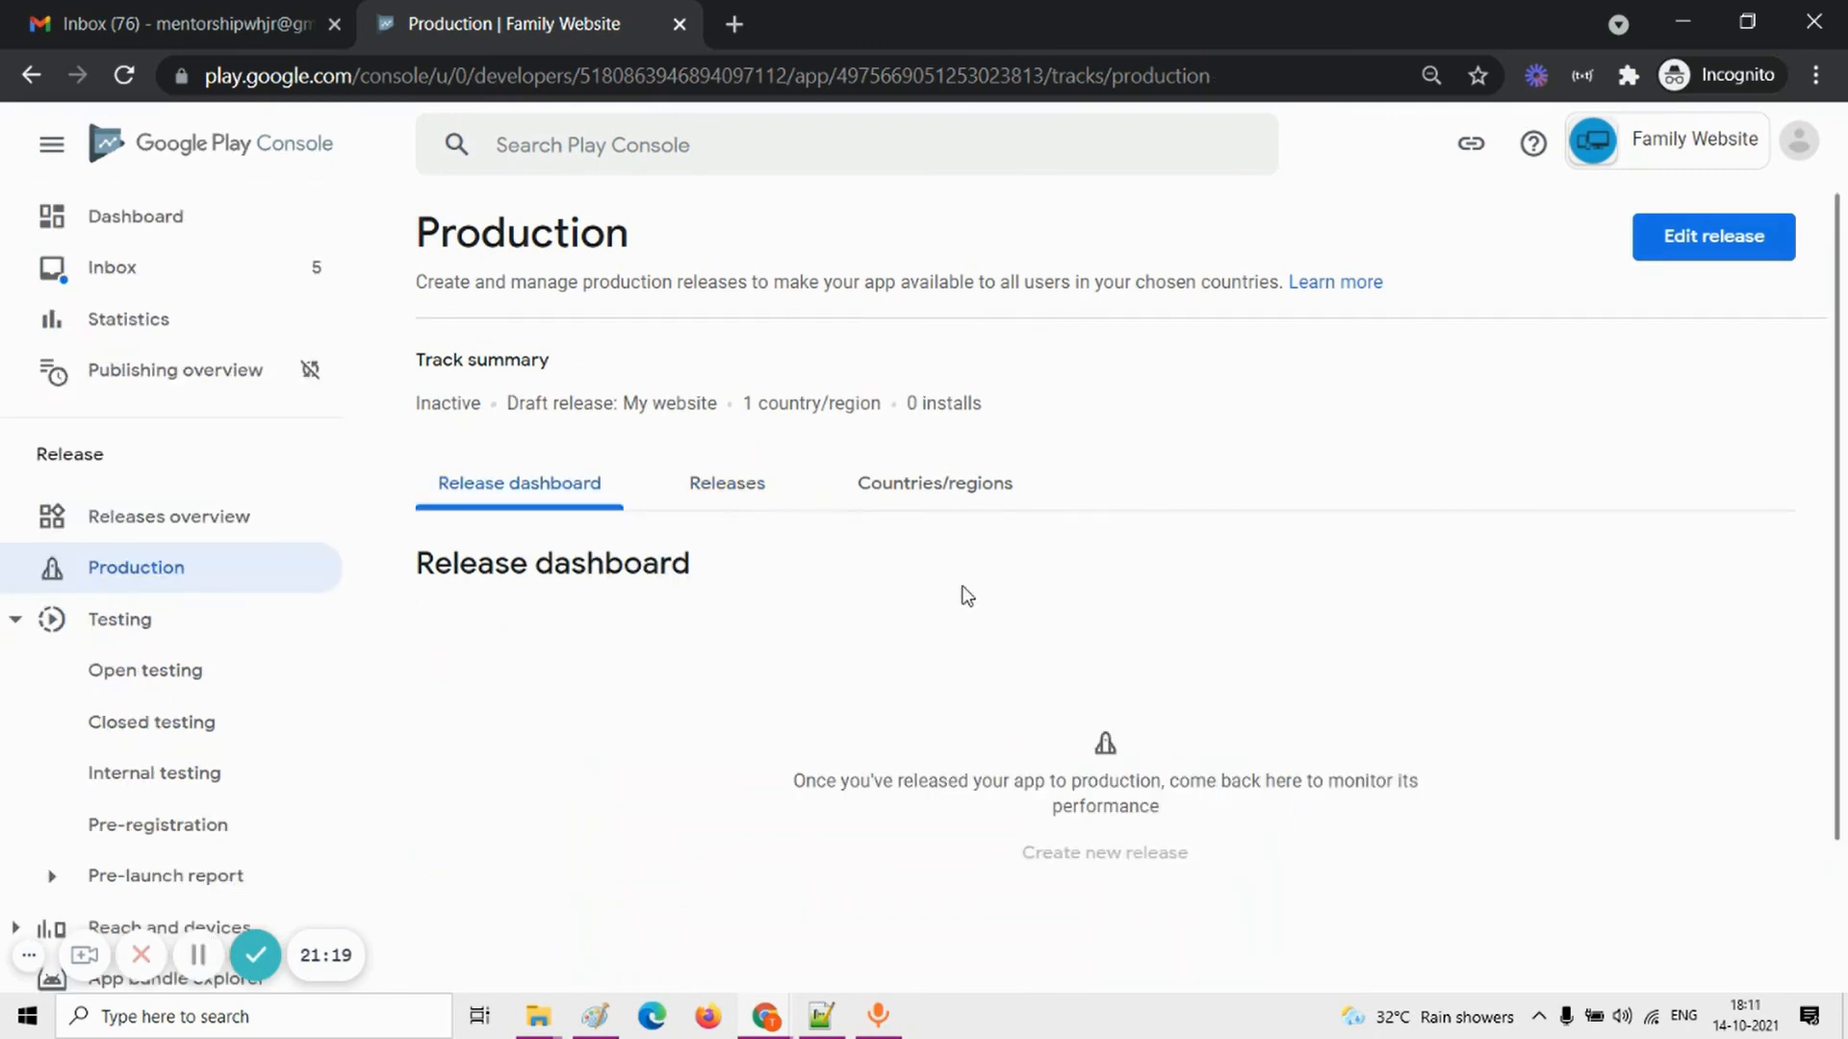
left_click(1744, 238)
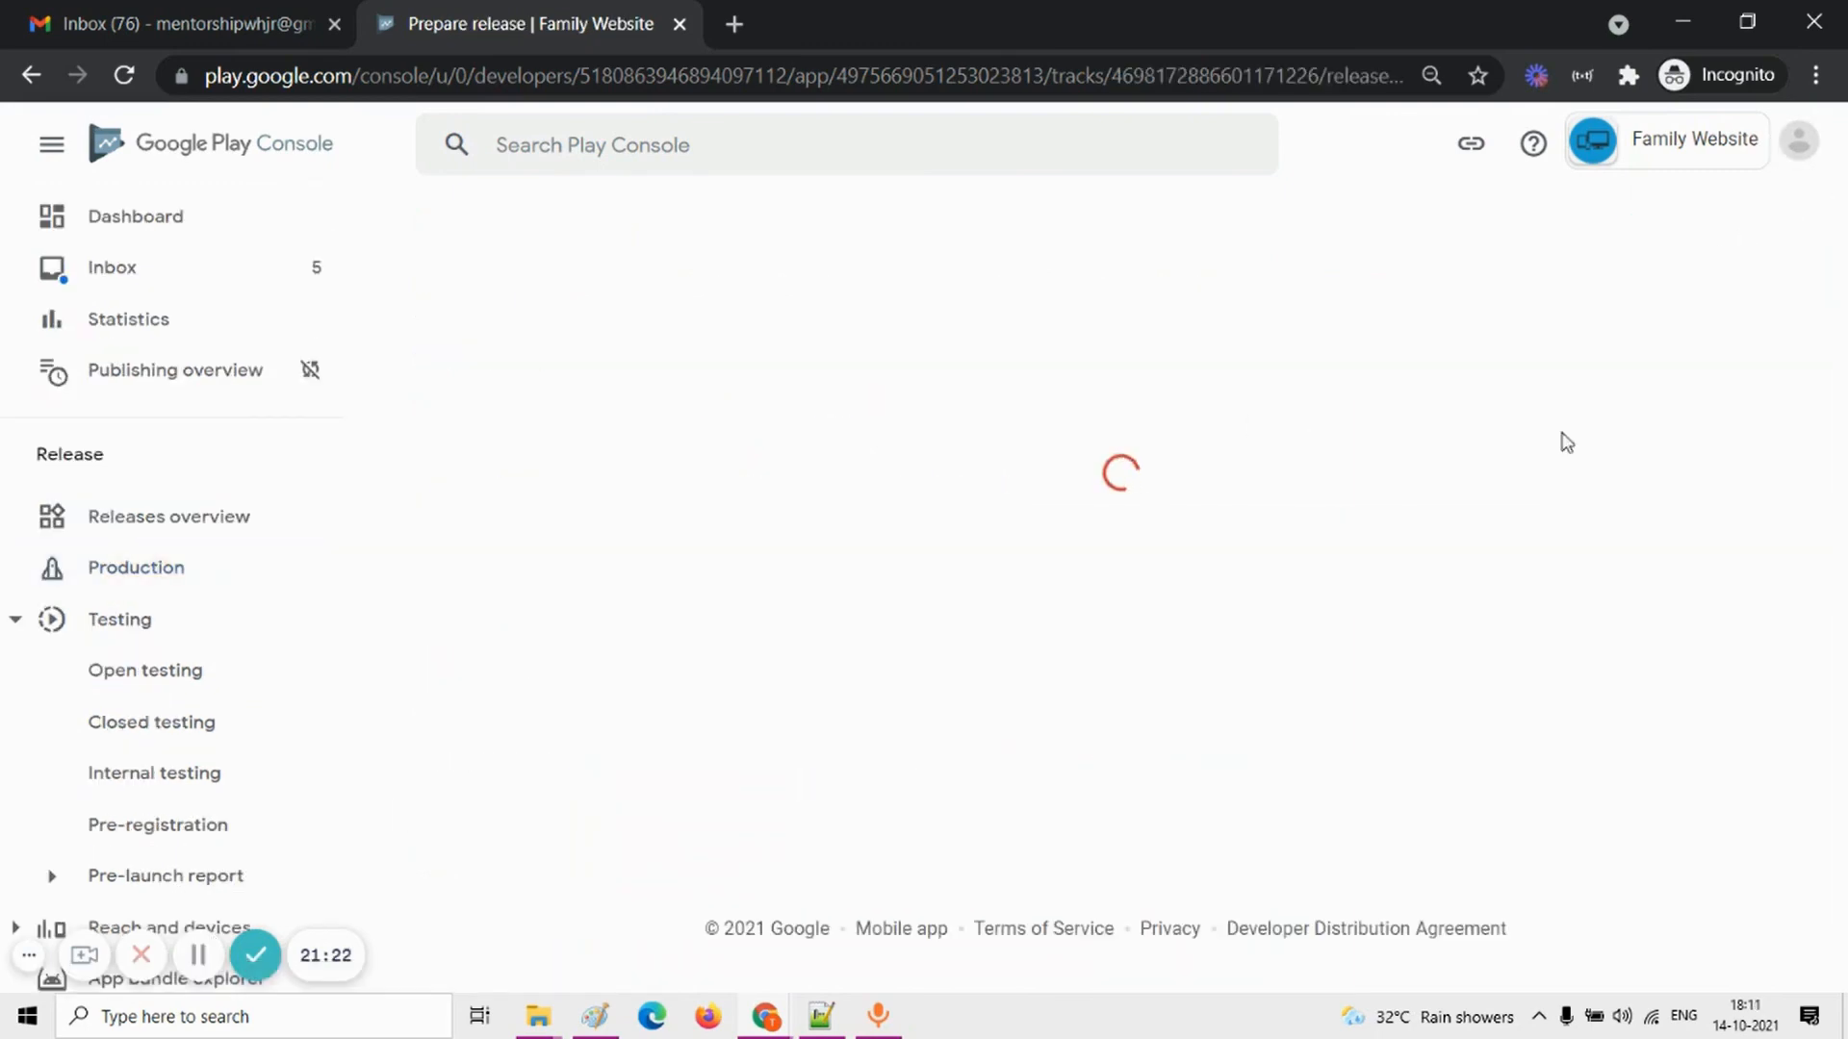
scroll(1530, 500, "down", 10)
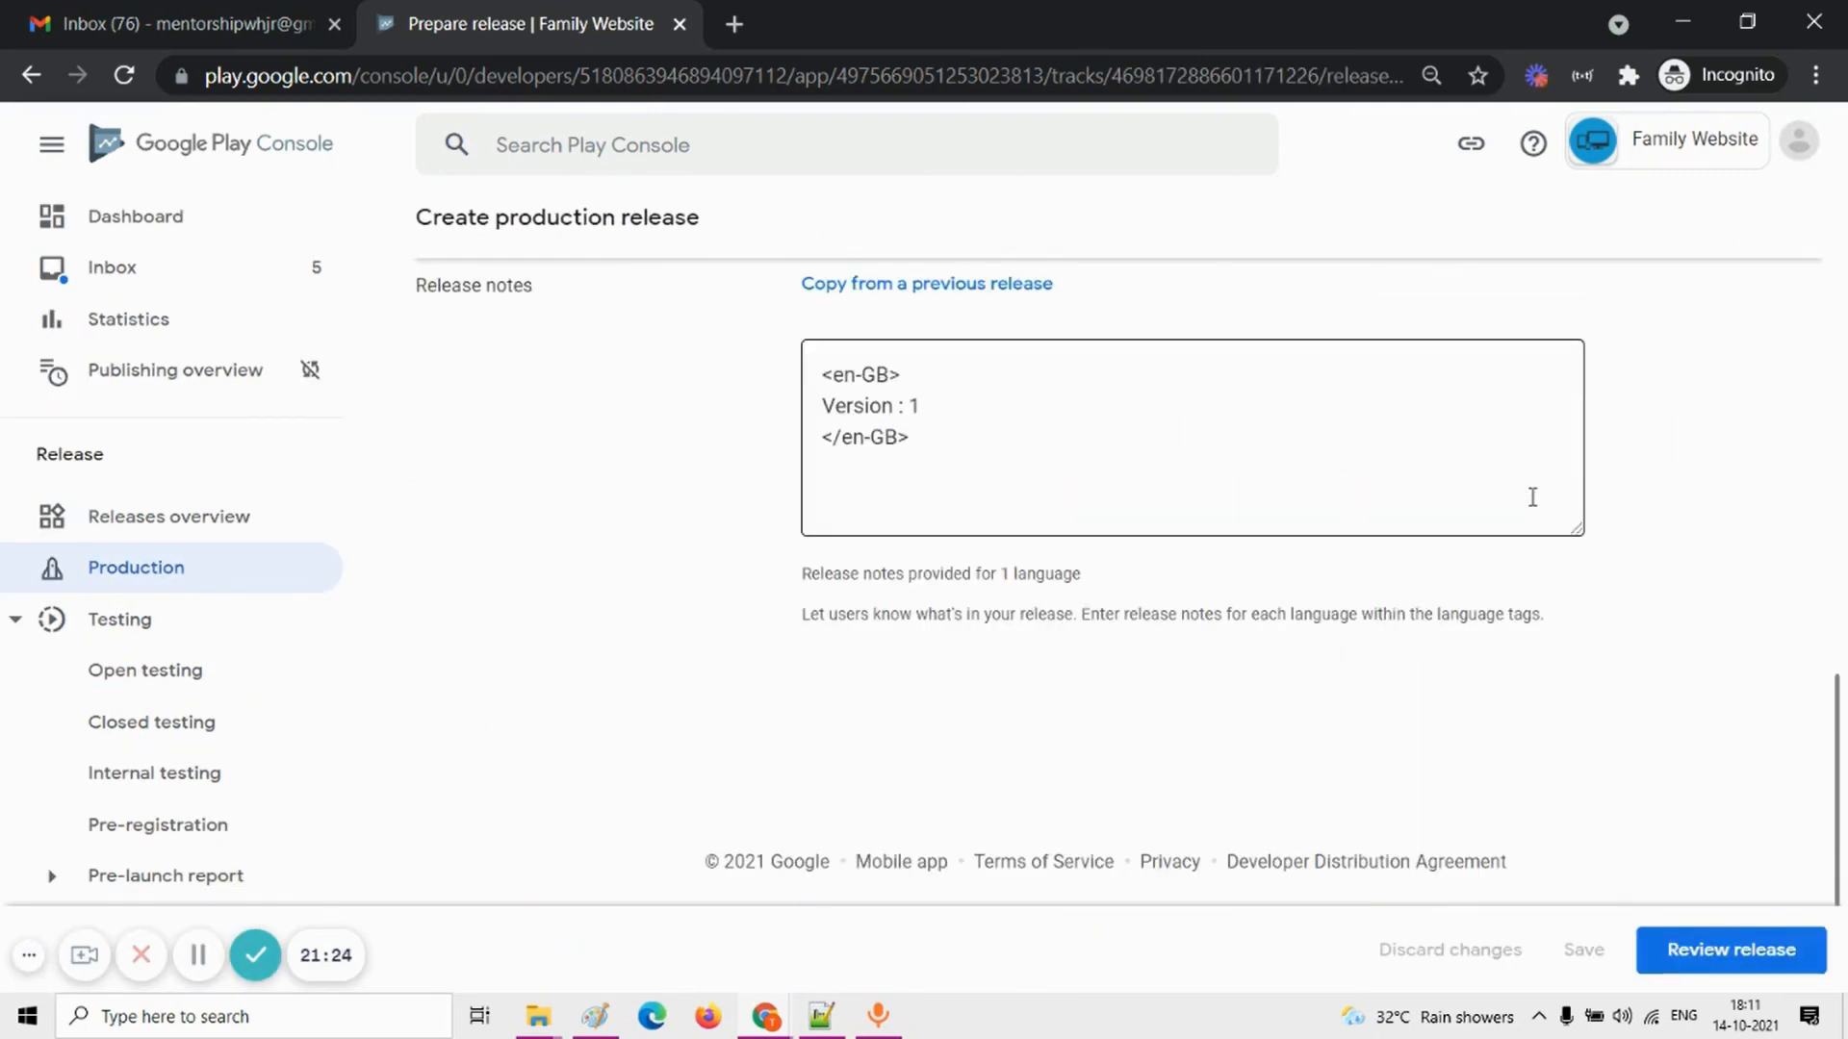
left_click(1732, 953)
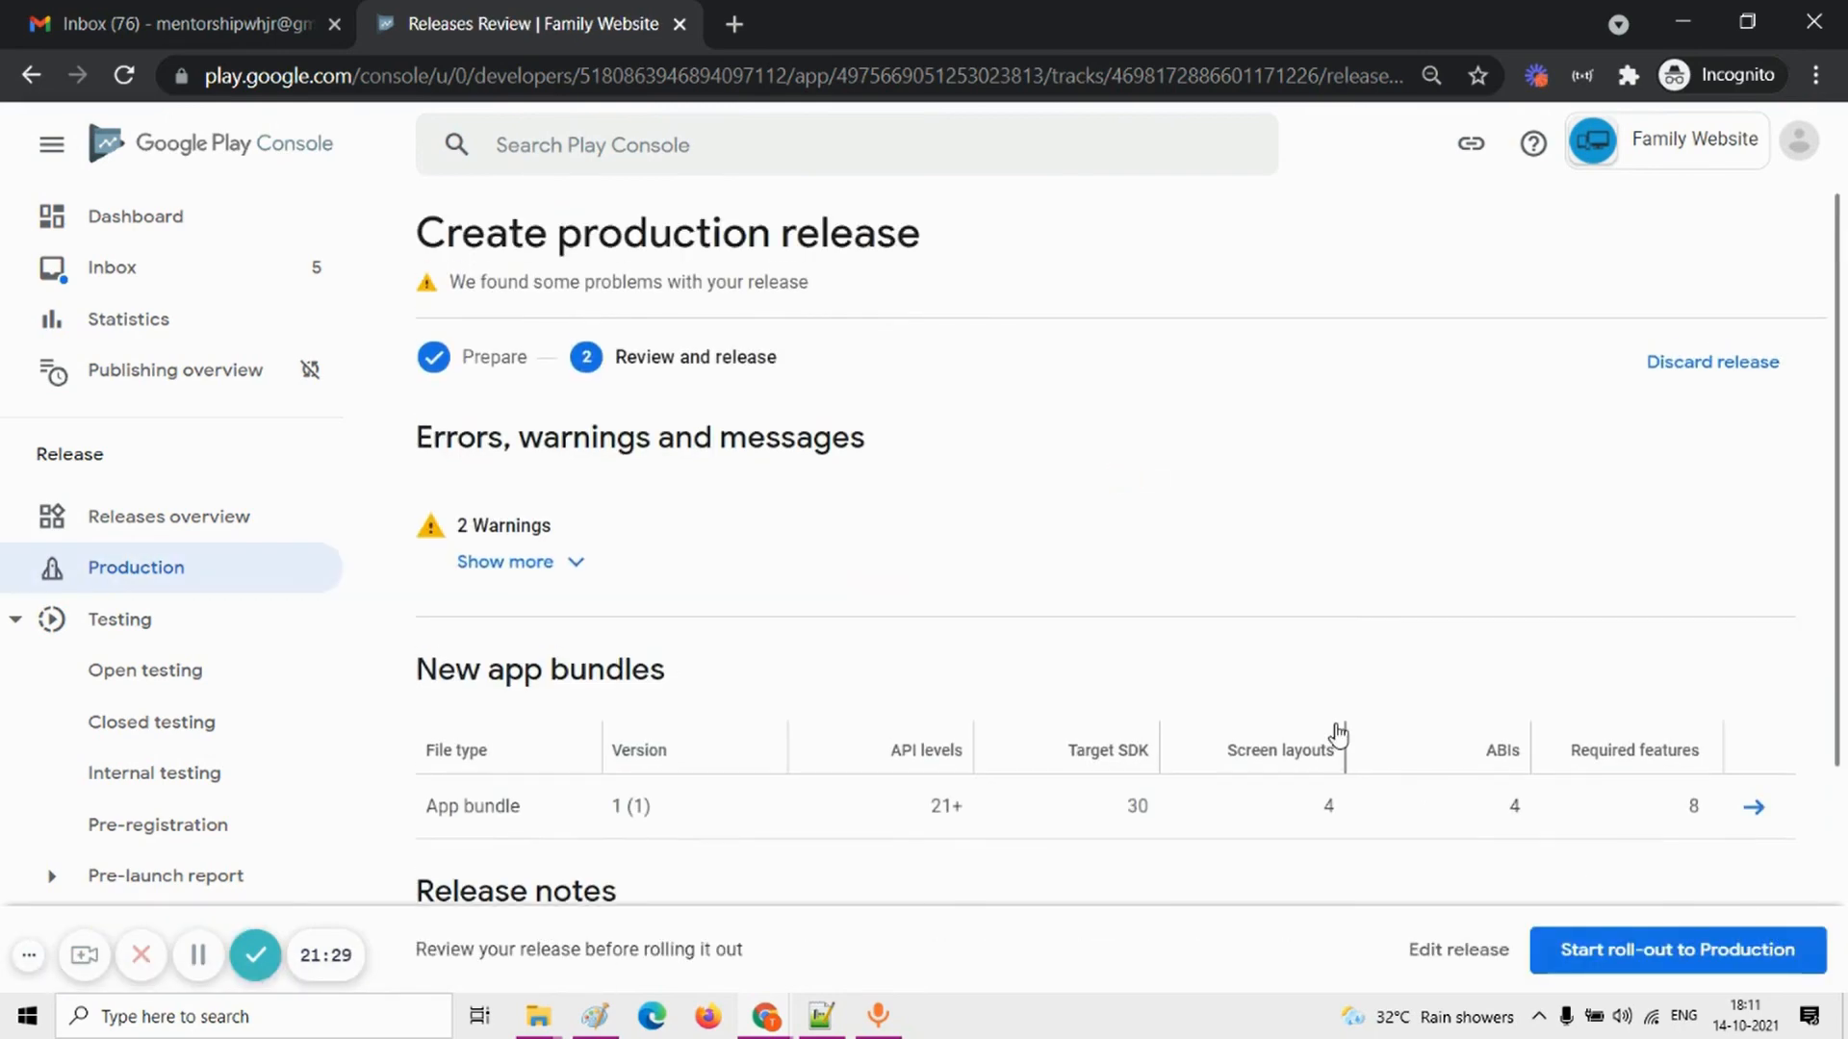
Step: Look over the release review page and read the details of its warnings
scroll(1052, 632, "down", 2)
scroll(1052, 632, "up", 2)
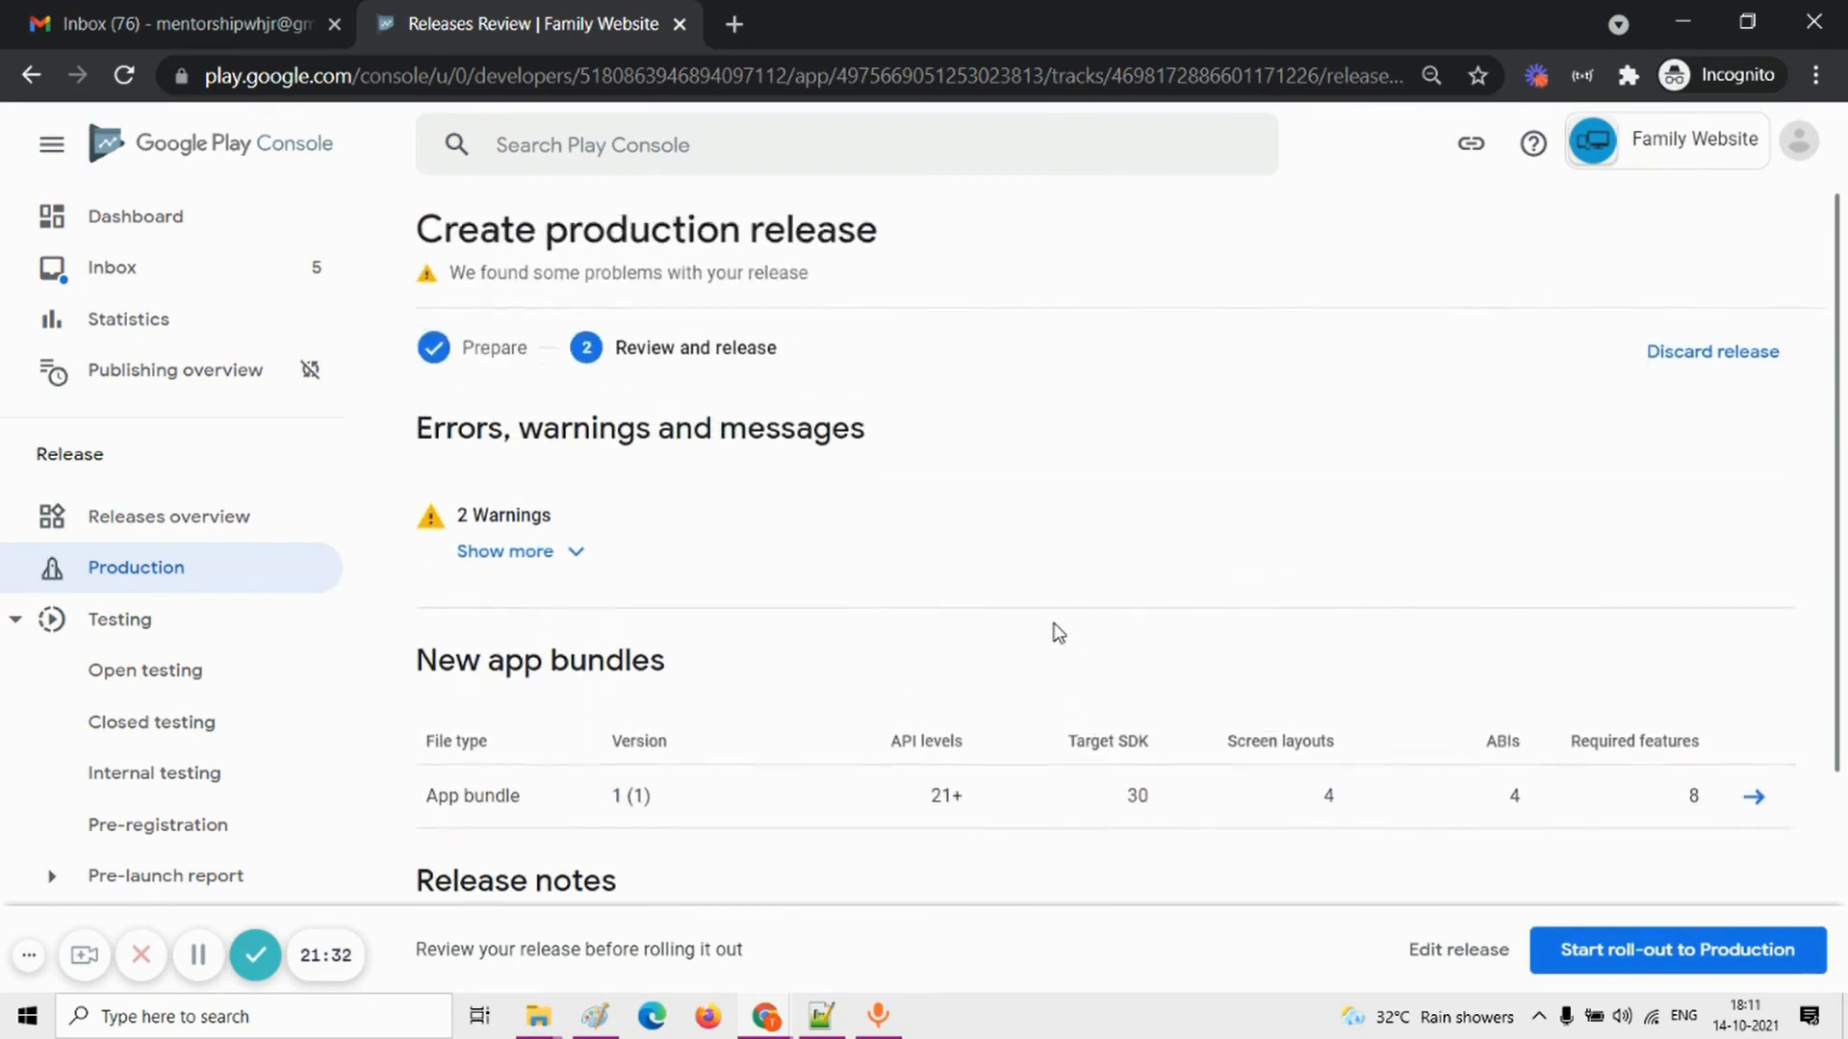
left_click(576, 575)
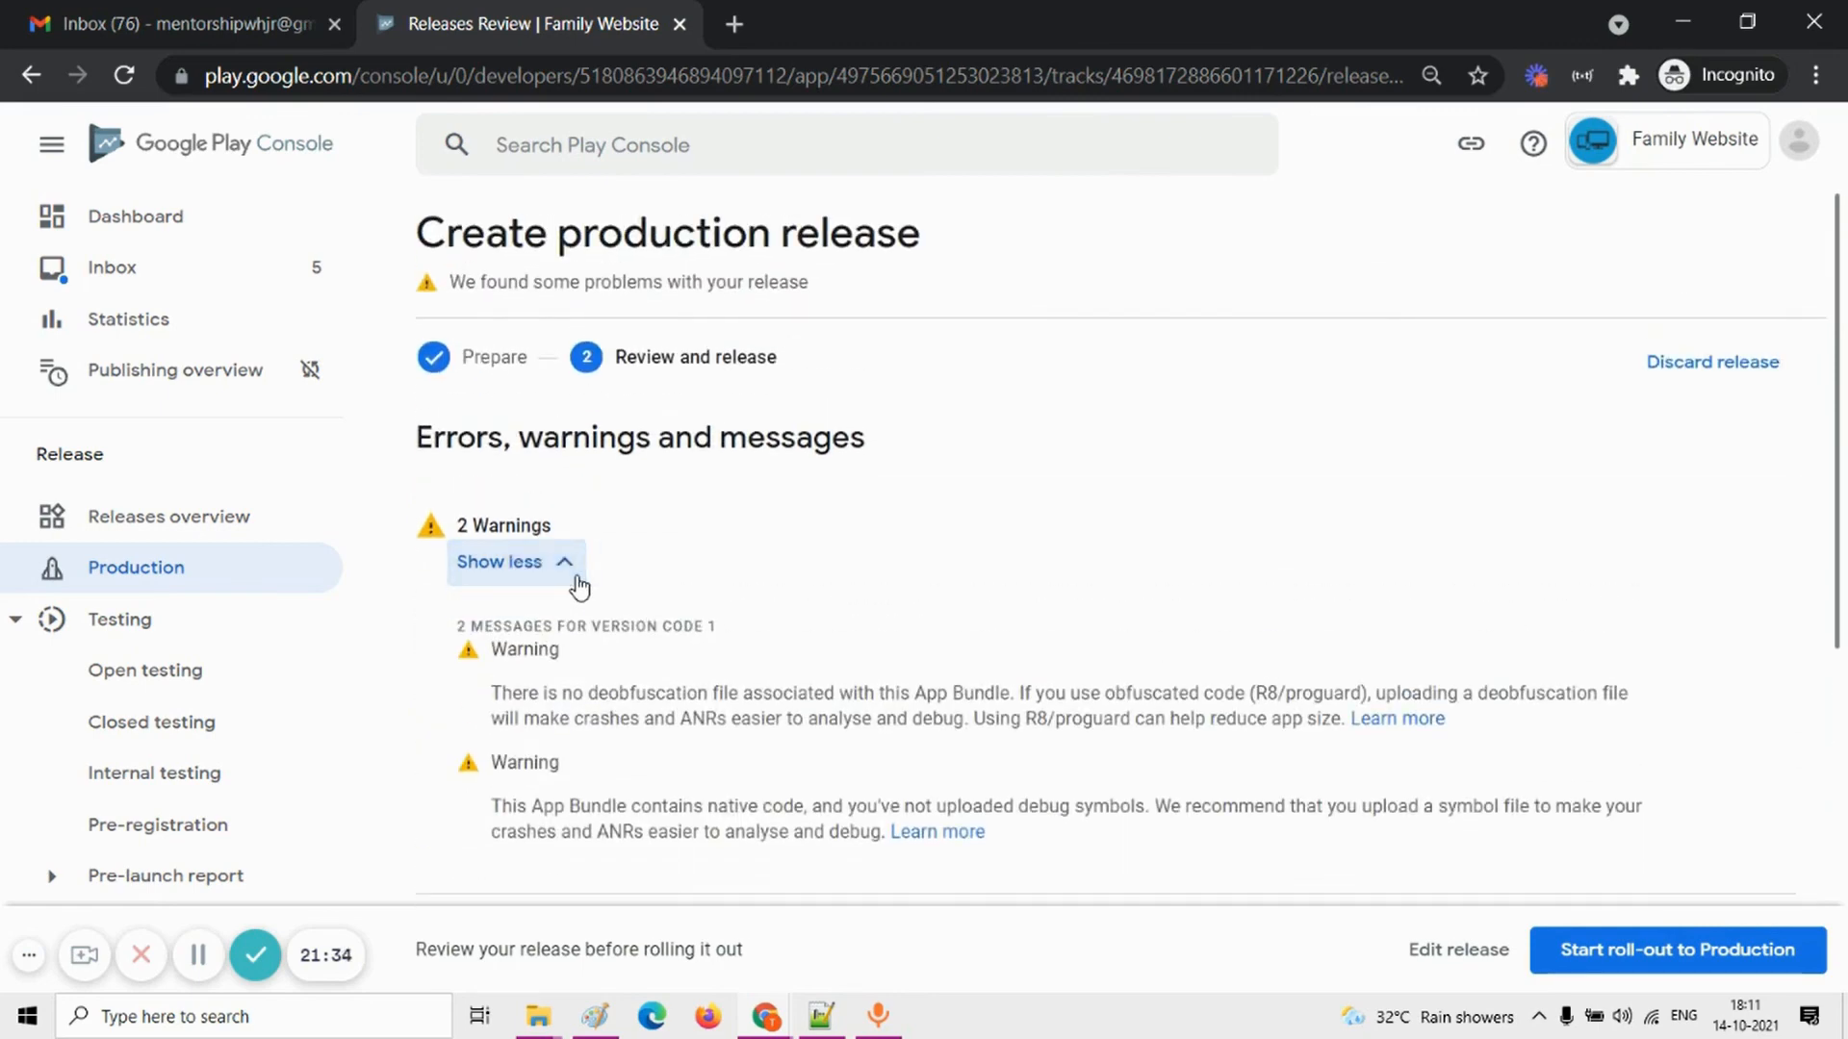
left_click(576, 576)
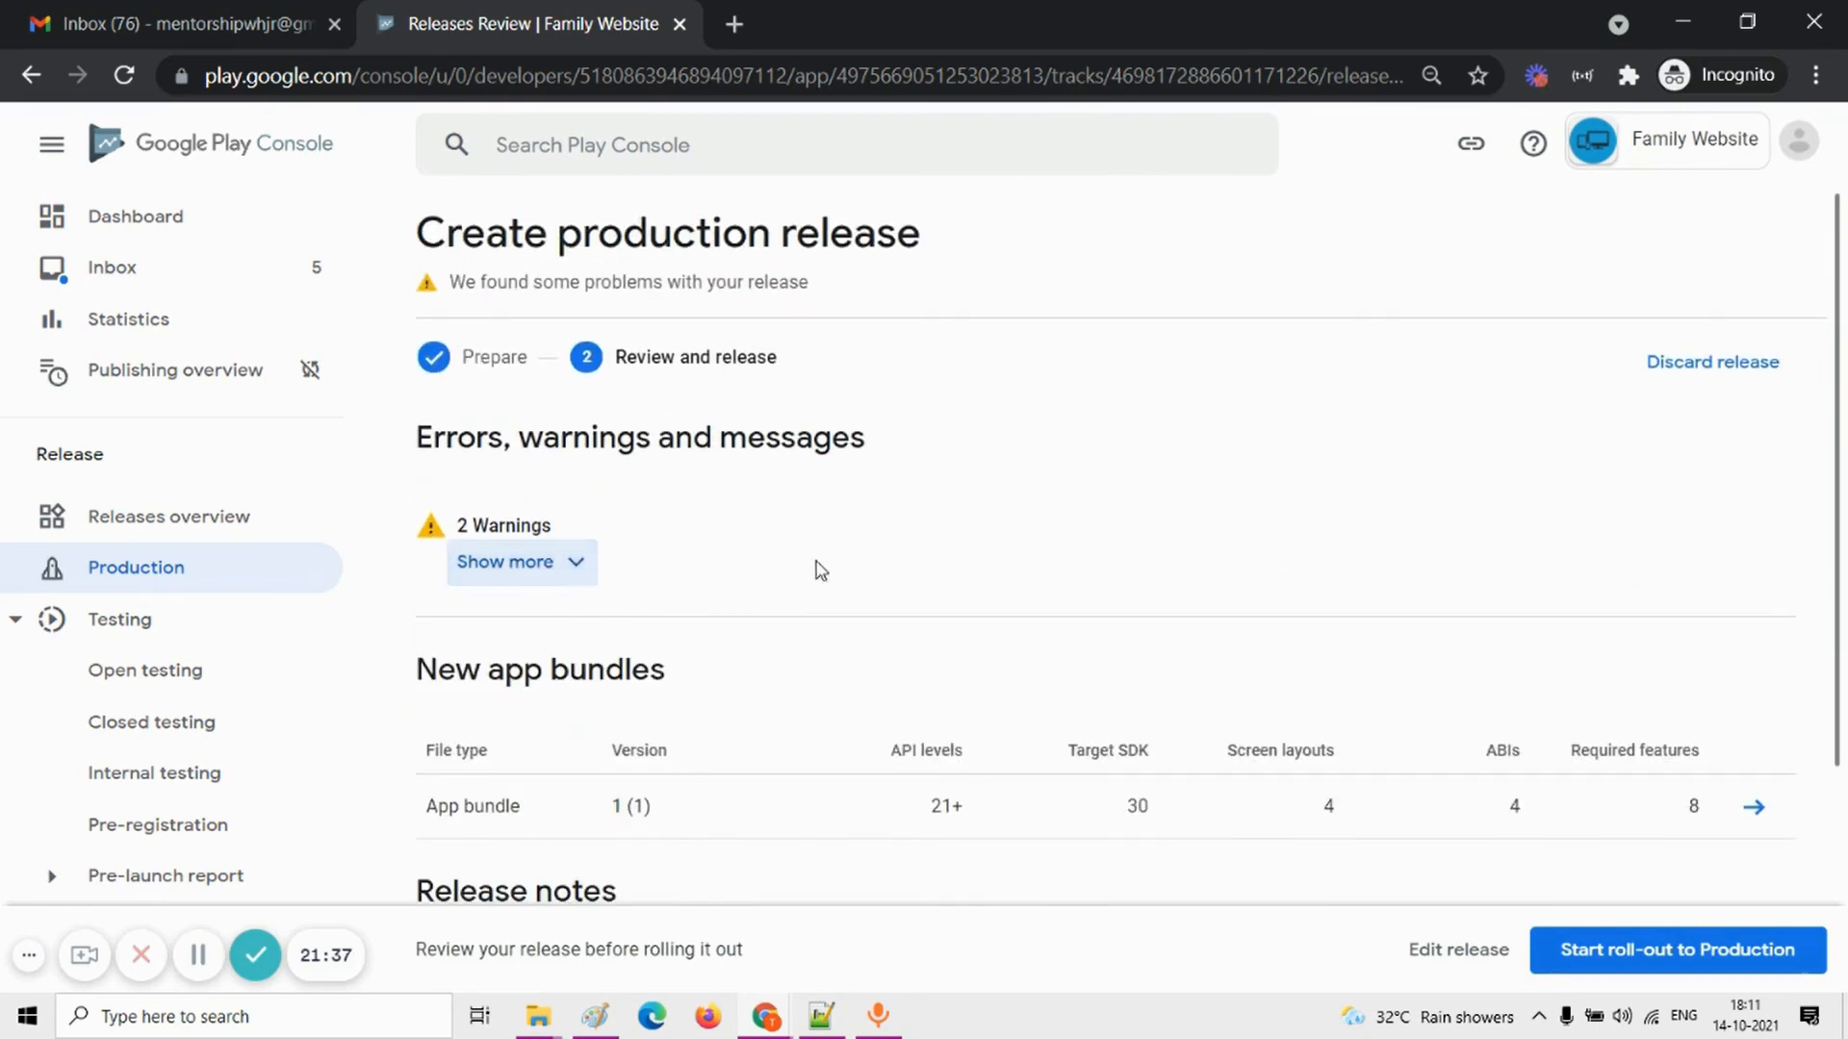
Step: Check the release's app bundle and release notes, and roll the release out to production, confirming the rollout
scroll(816, 568, "down", 1)
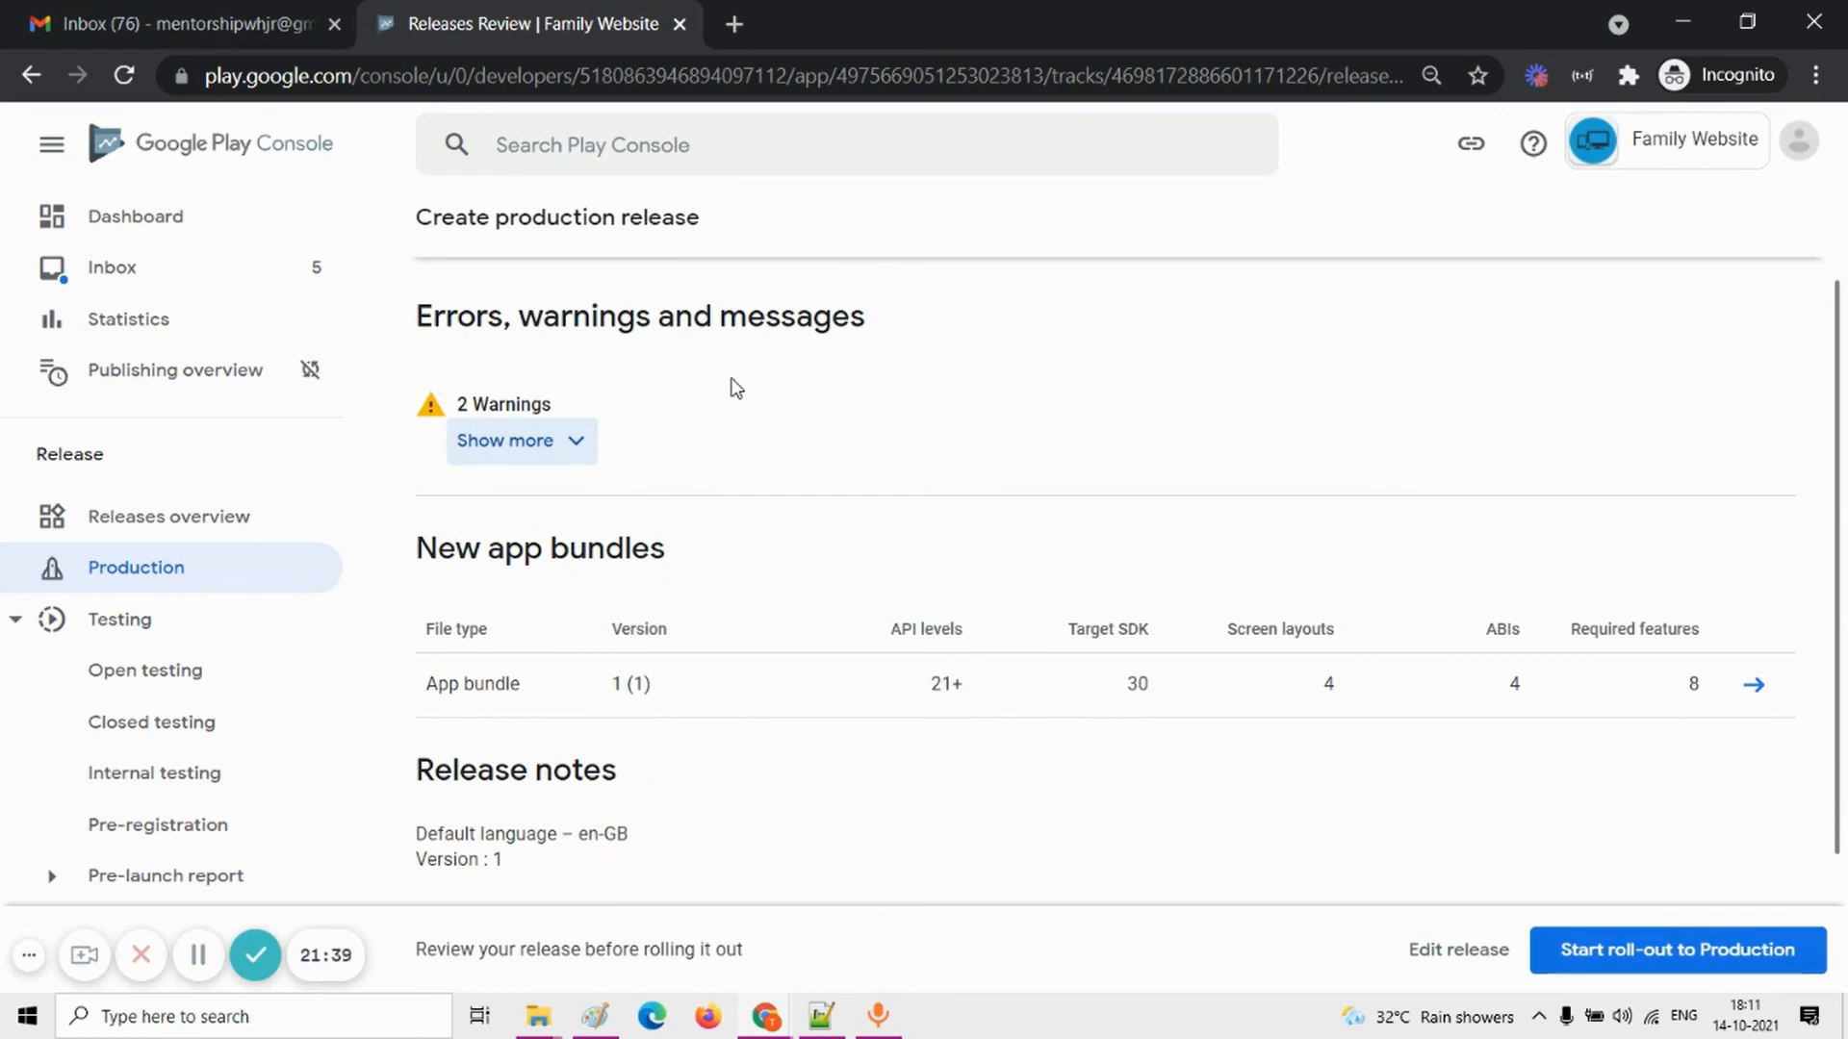
scroll(736, 388, "down", 2)
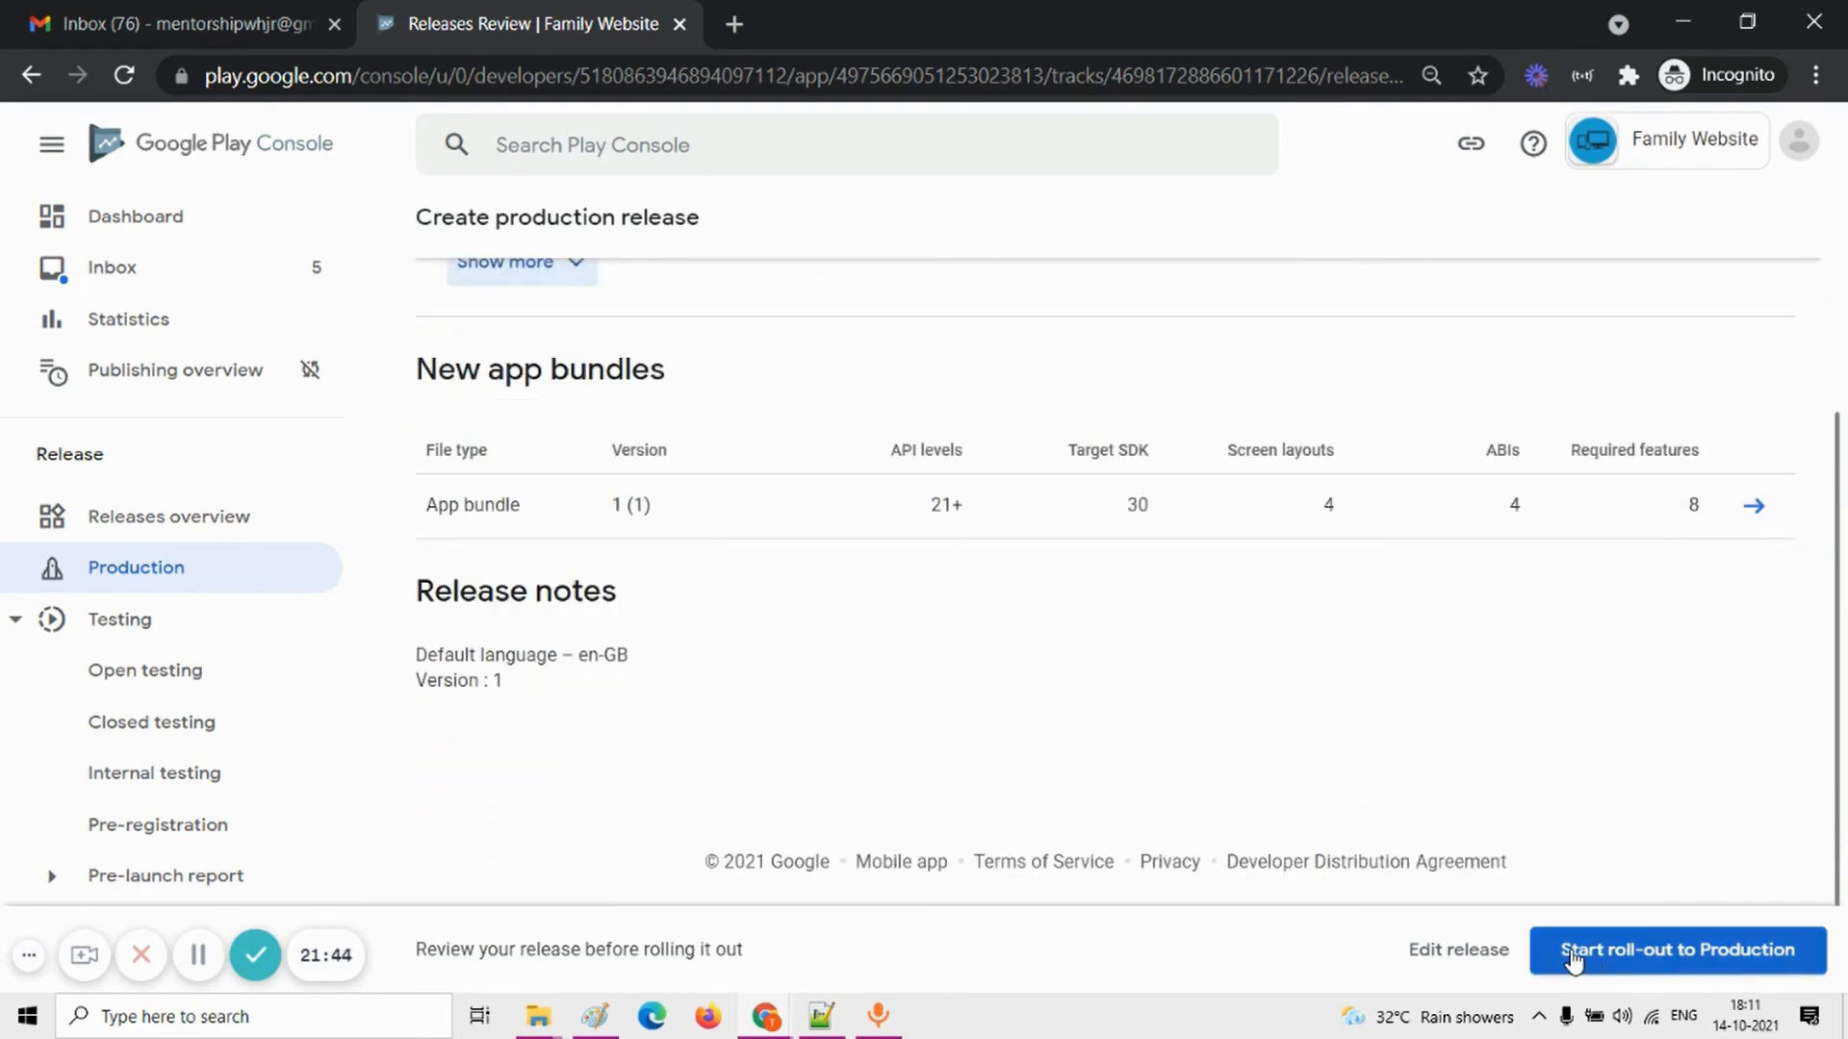
left_click(1696, 963)
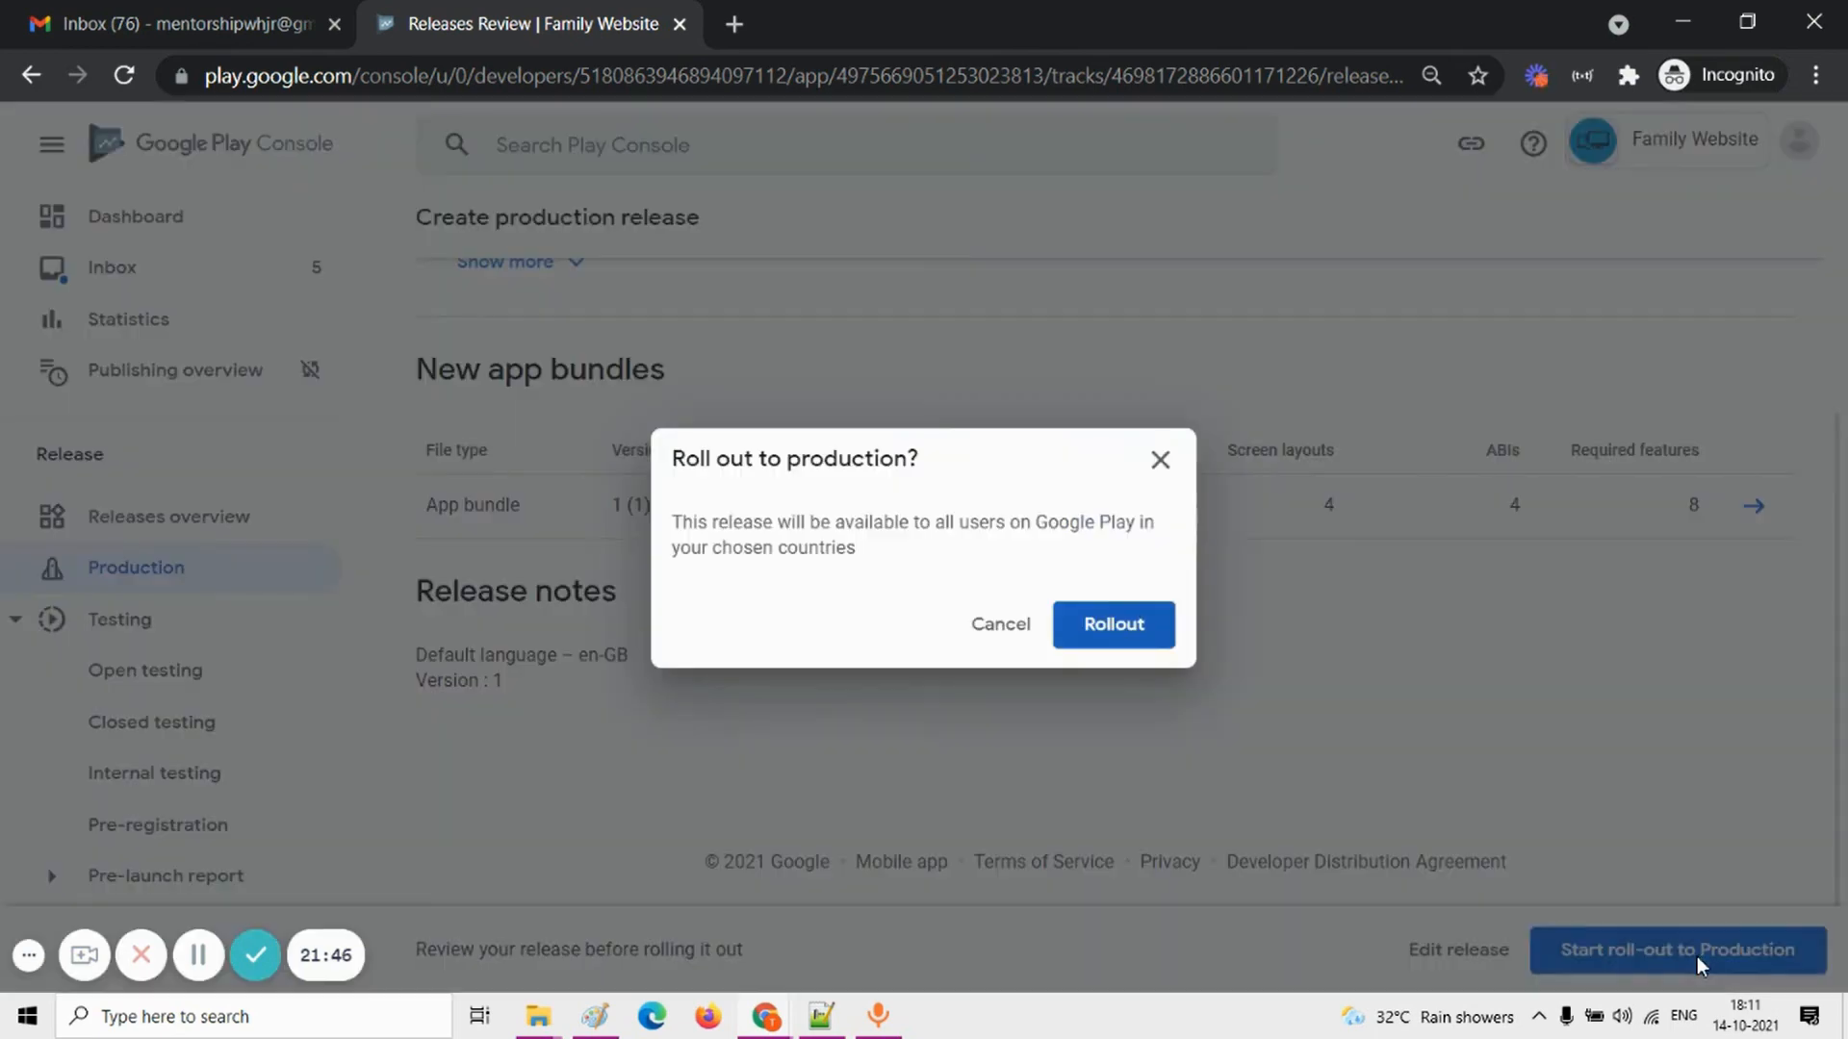
left_click(1110, 627)
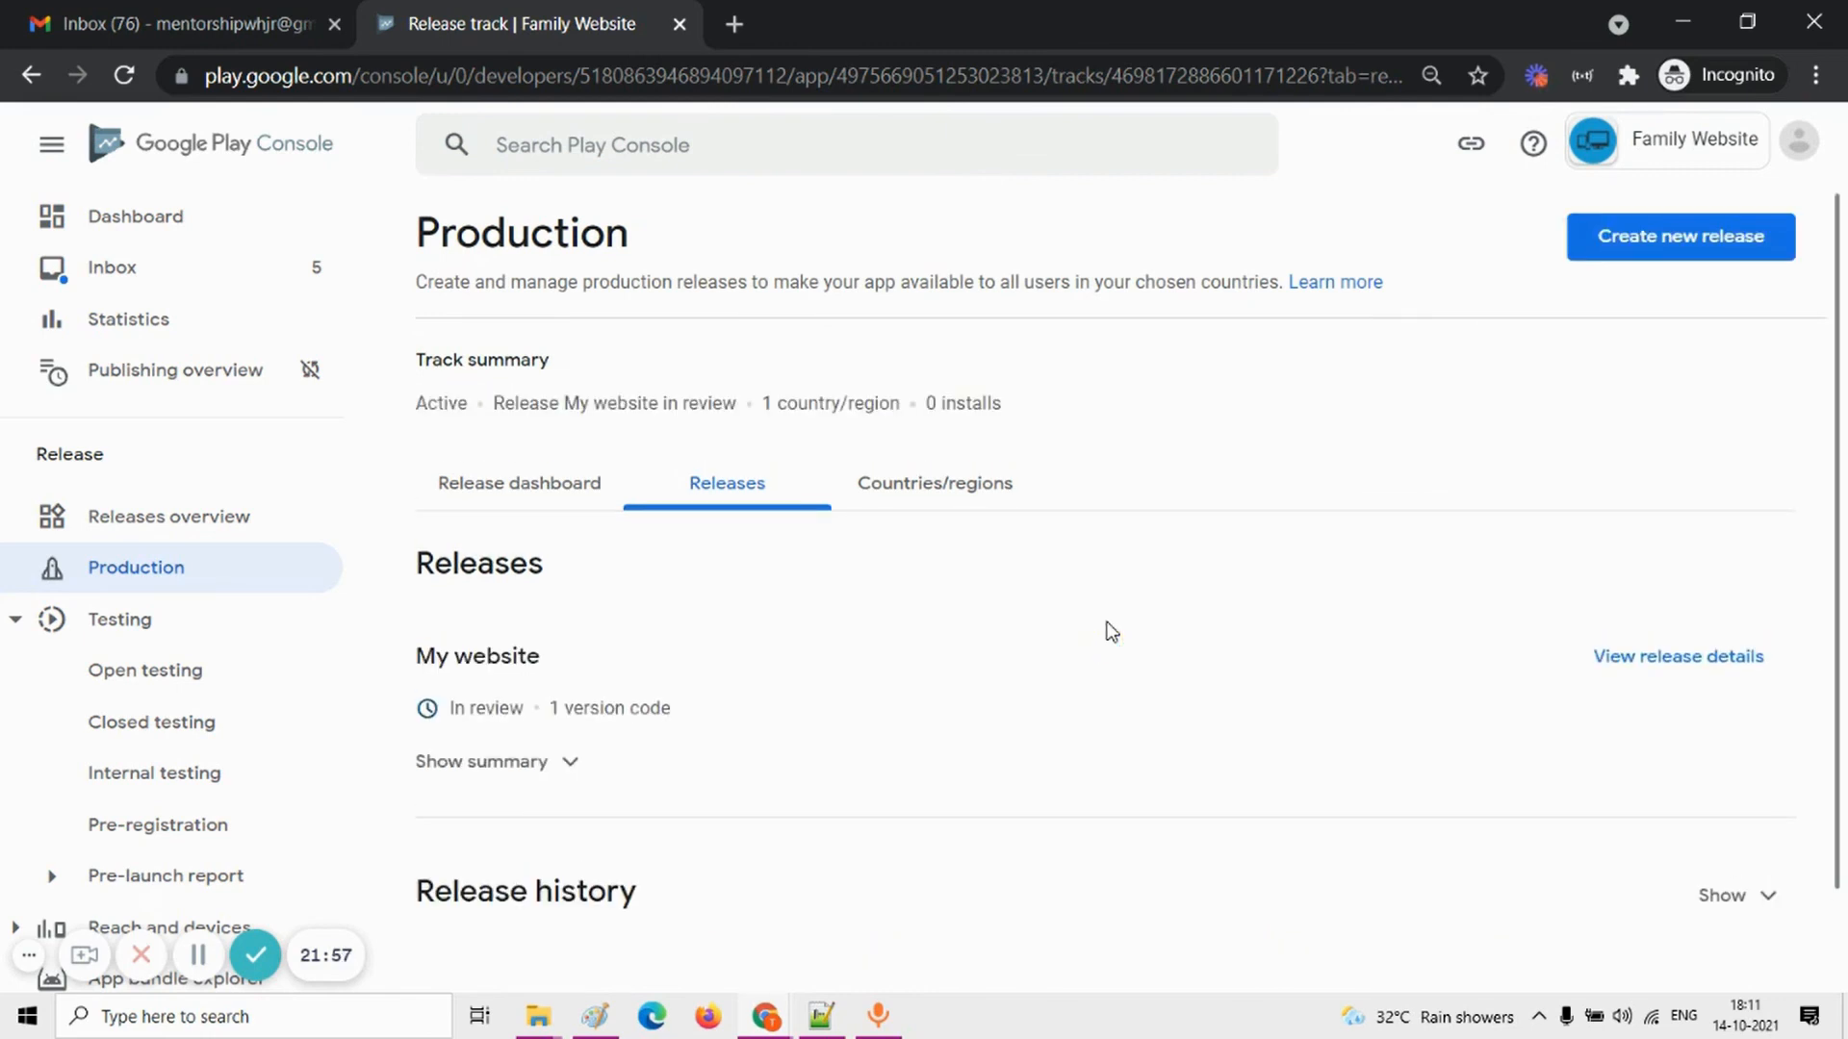
Step: Check the review status of the "My website" release on the production track and the update status on the app's dashboard
left_click_drag(416, 655, 539, 659)
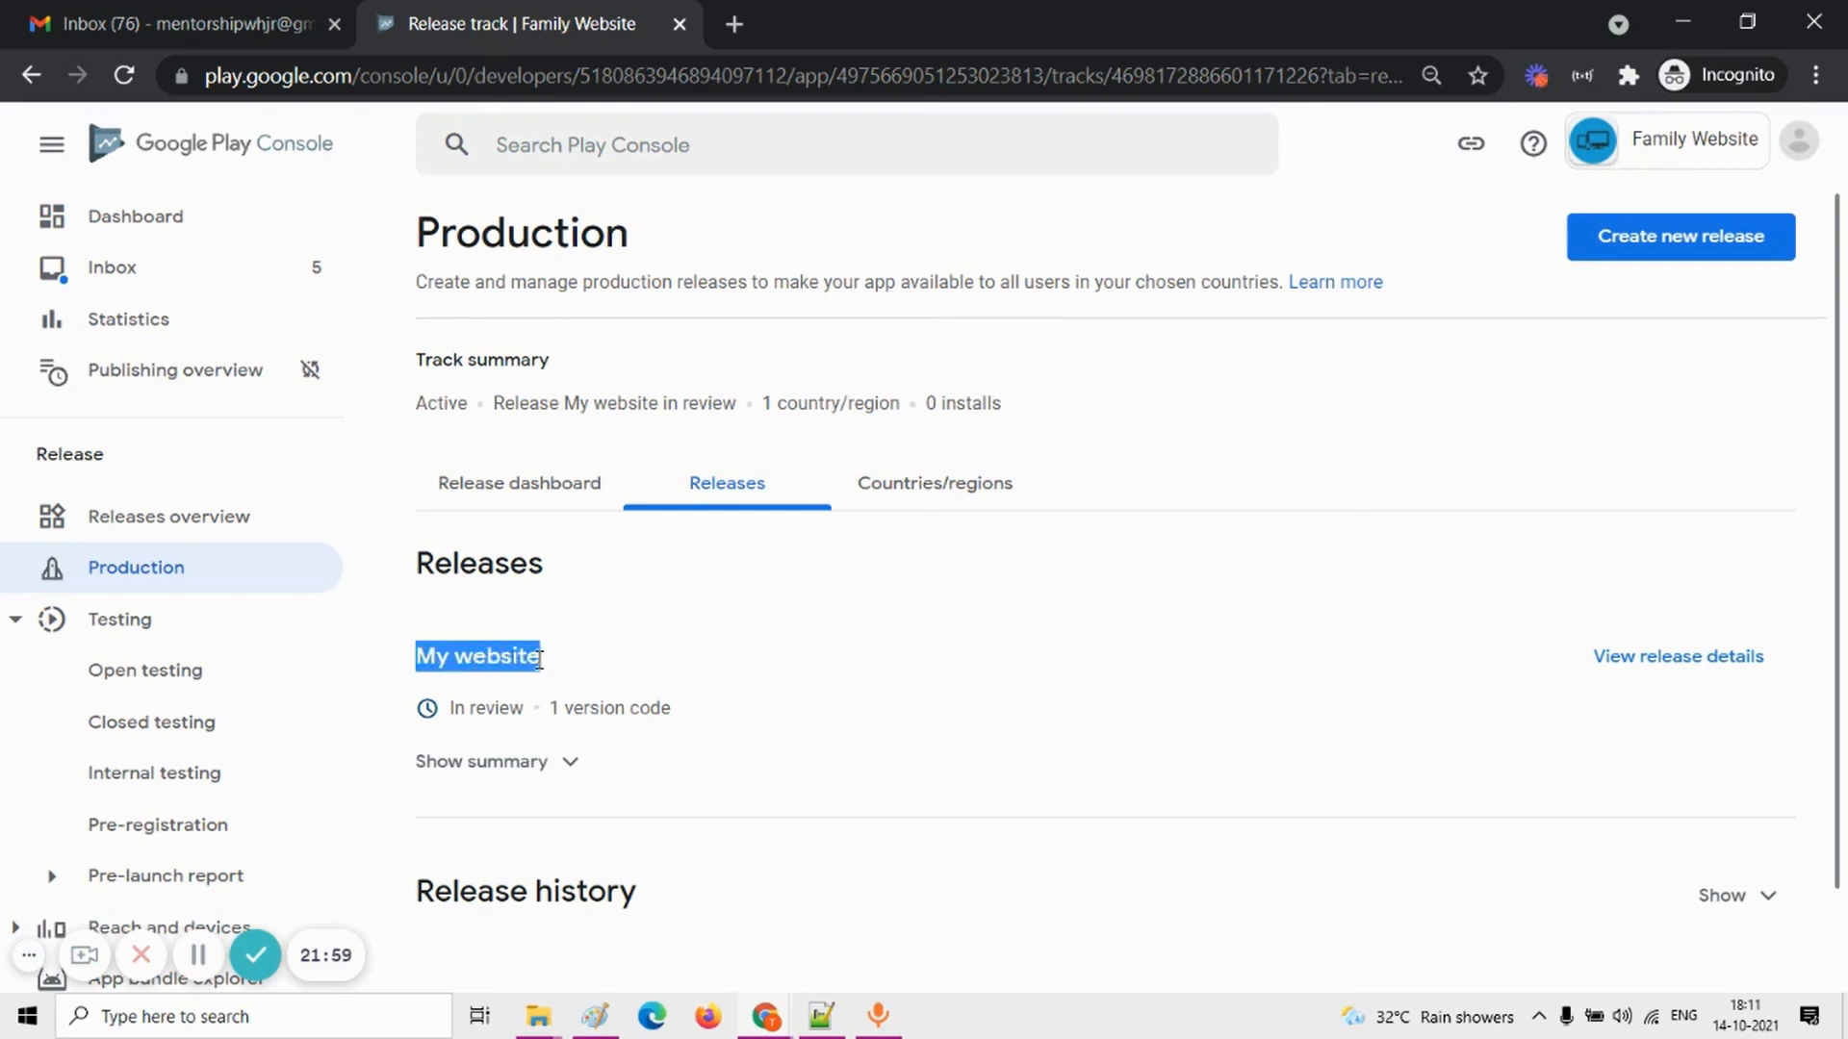
left_click_drag(447, 708, 528, 720)
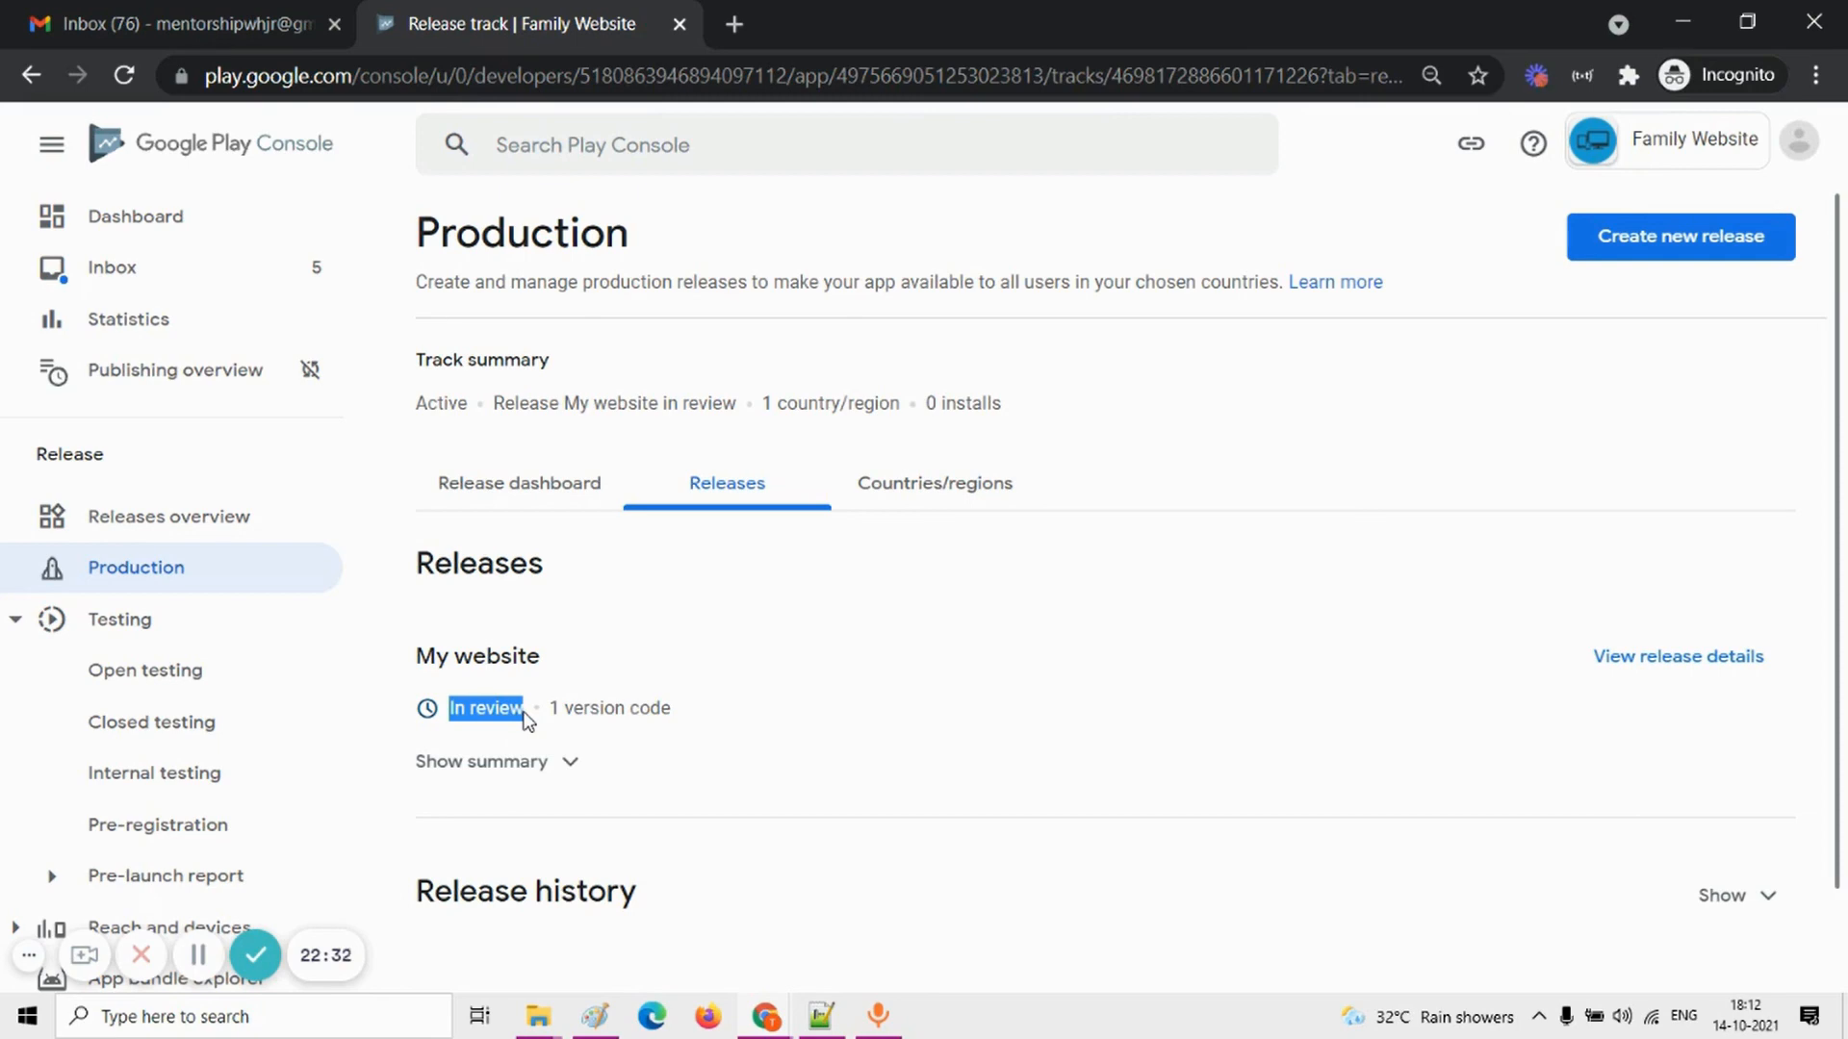
left_click(175, 219)
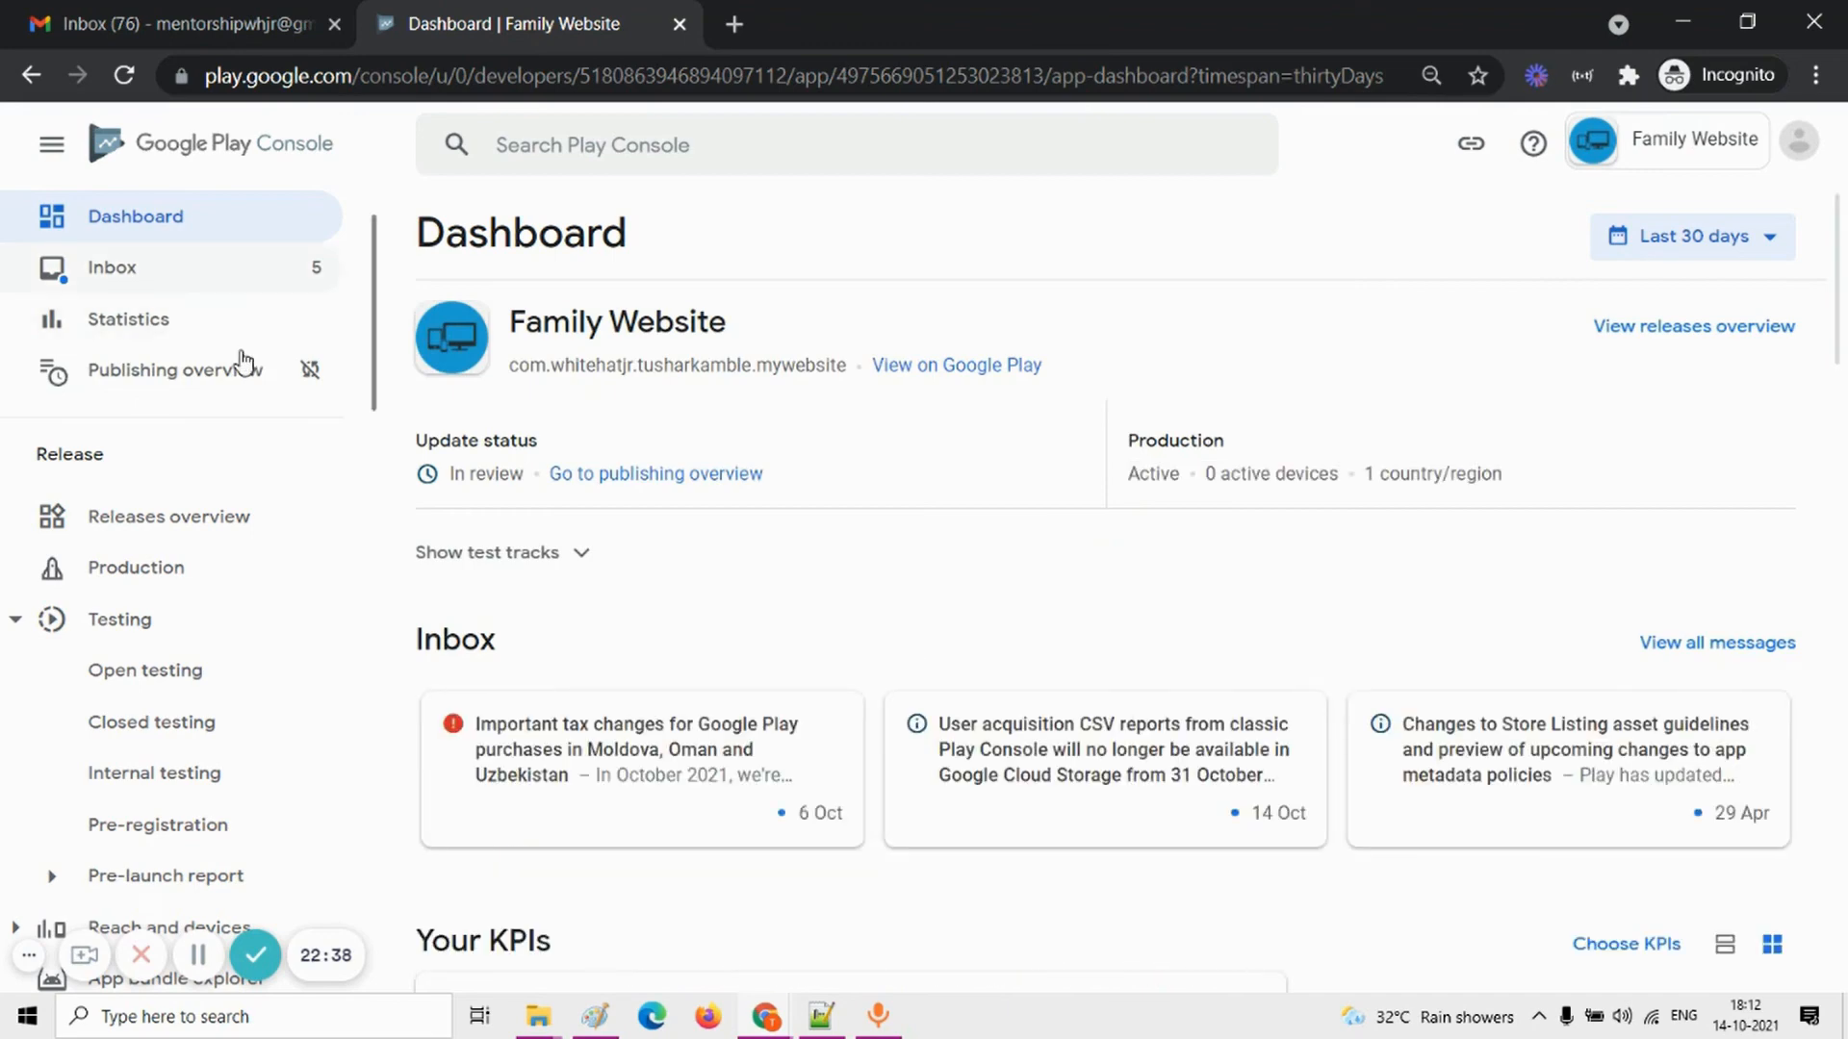
left_click(121, 231)
left_click_drag(535, 453, 718, 574)
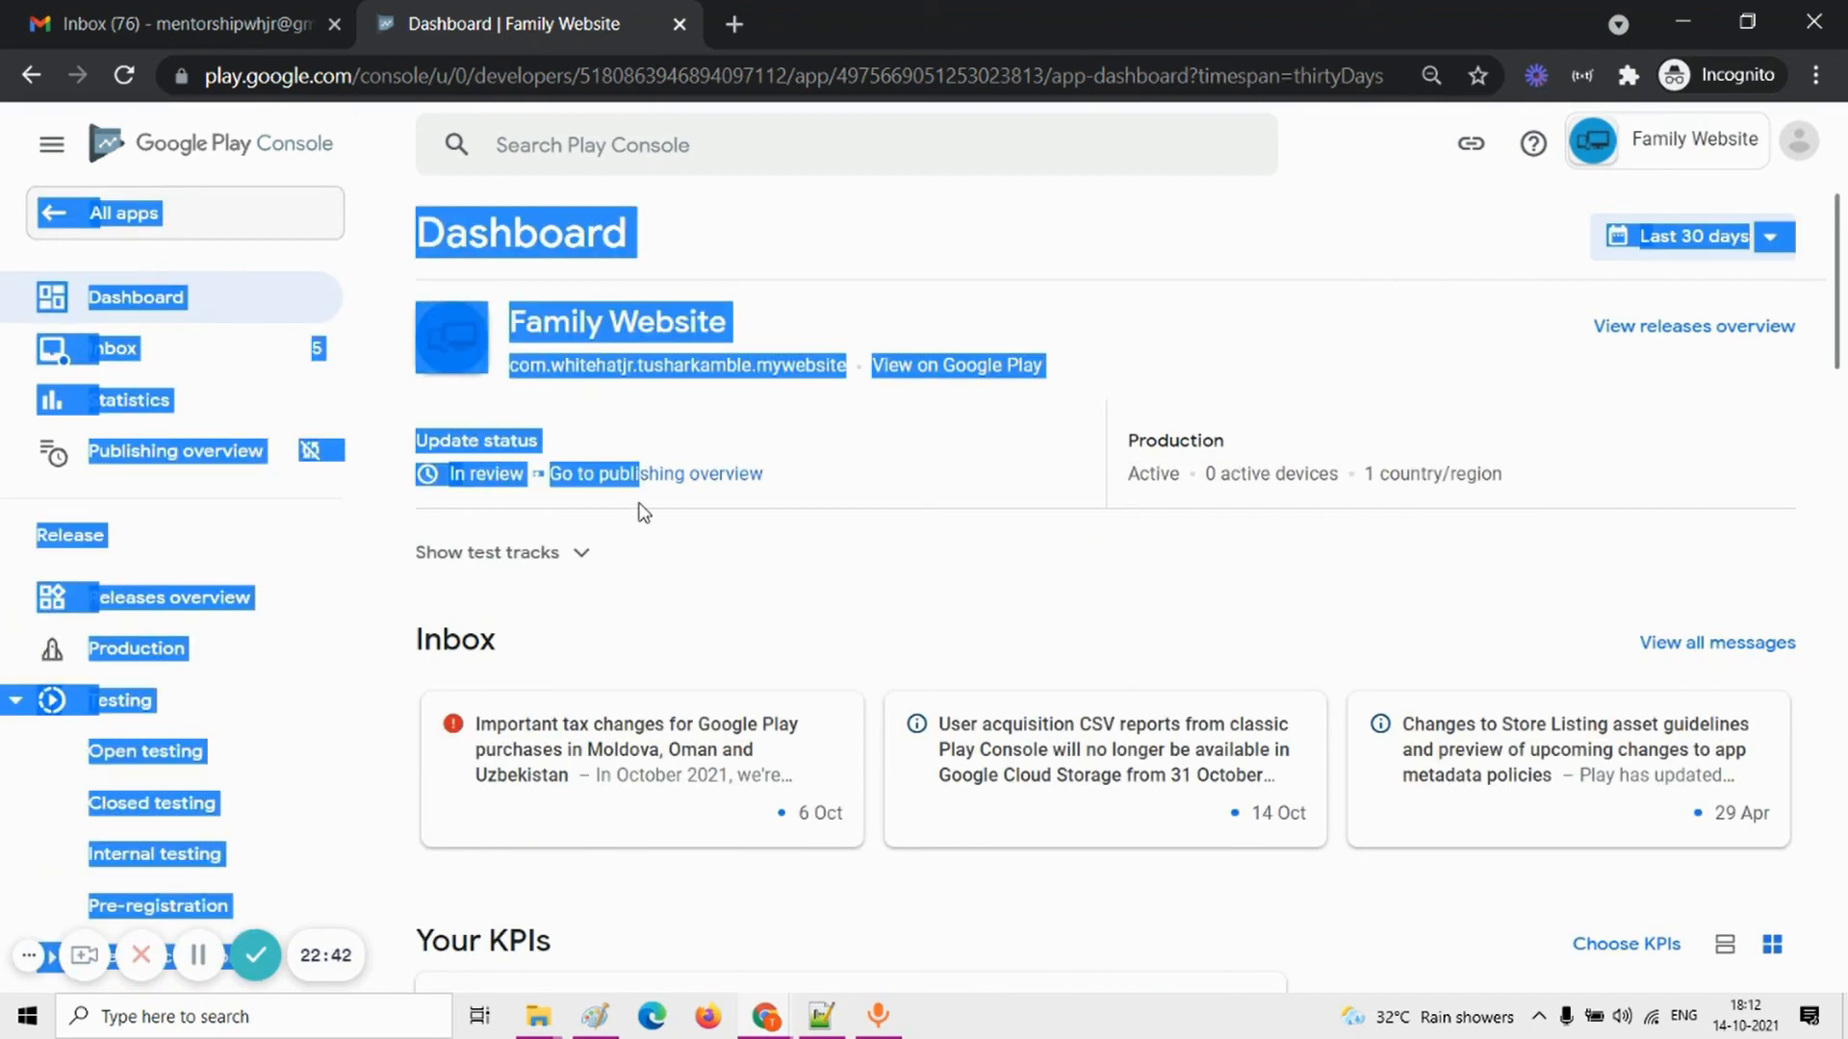
left_click(718, 574)
left_click_drag(450, 474, 511, 476)
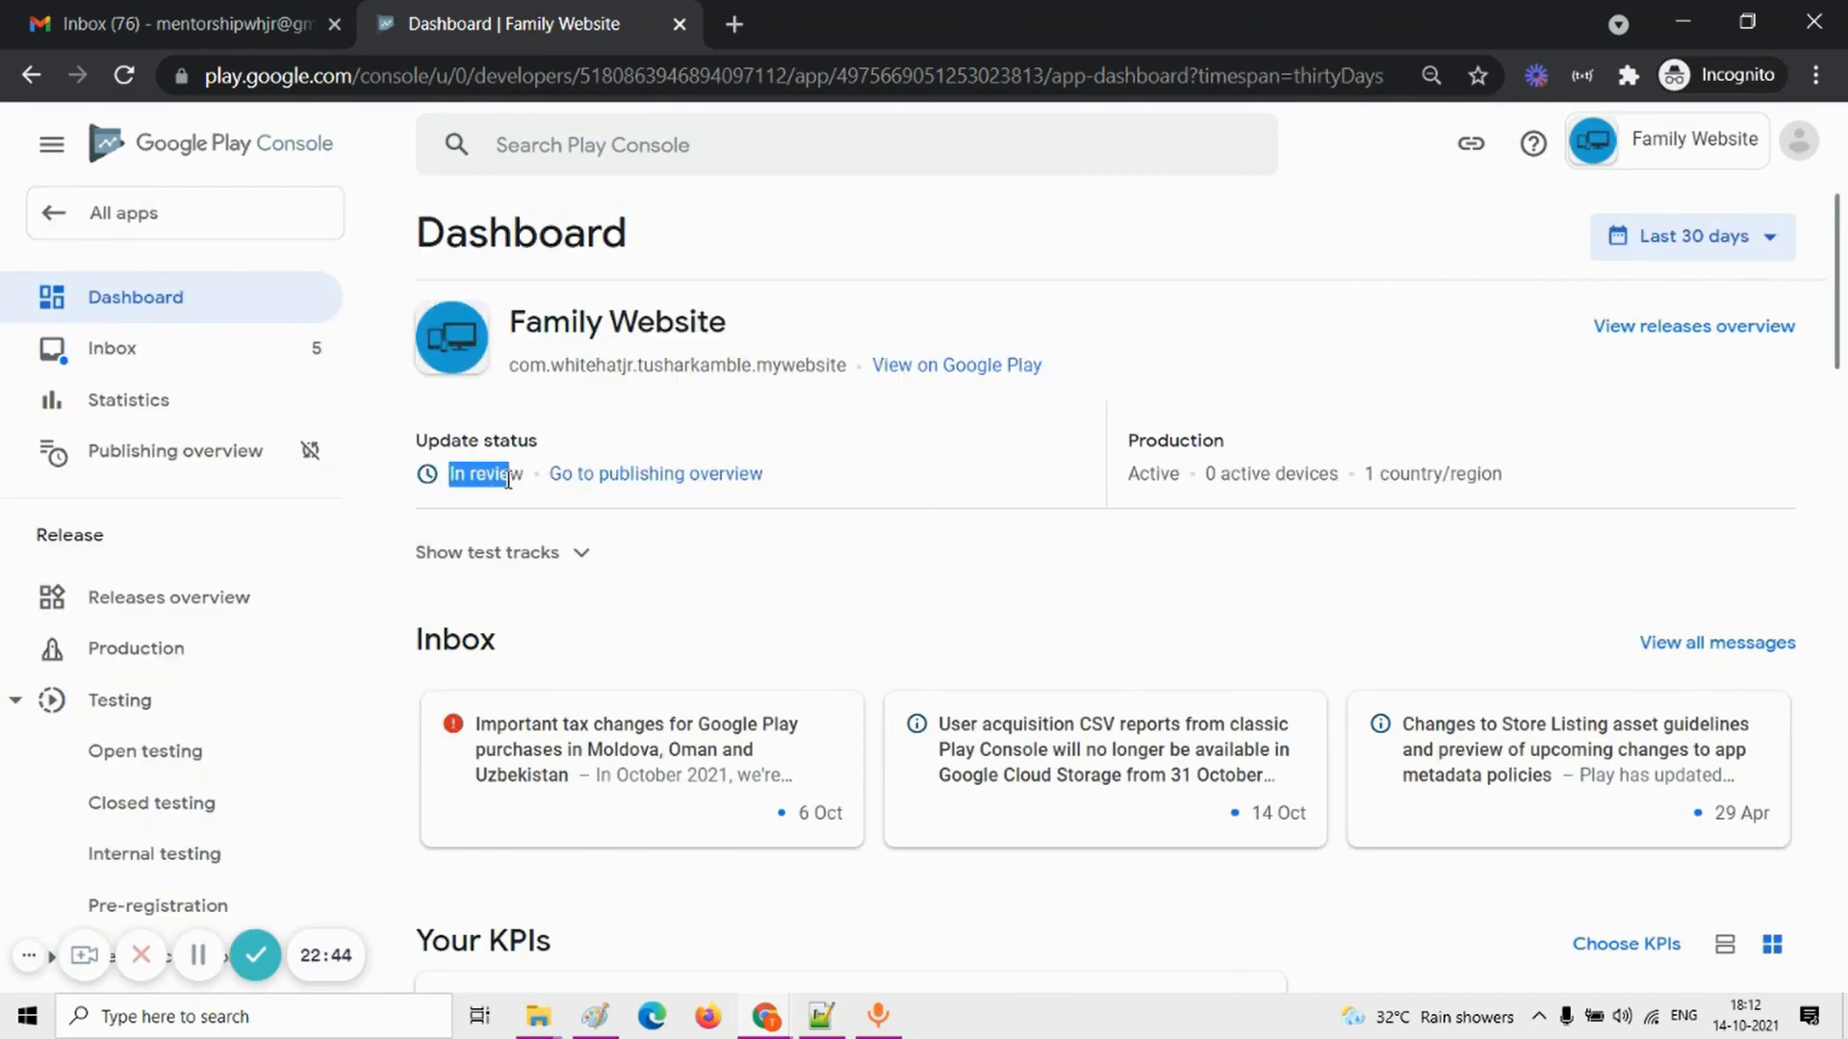
left_click(452, 495)
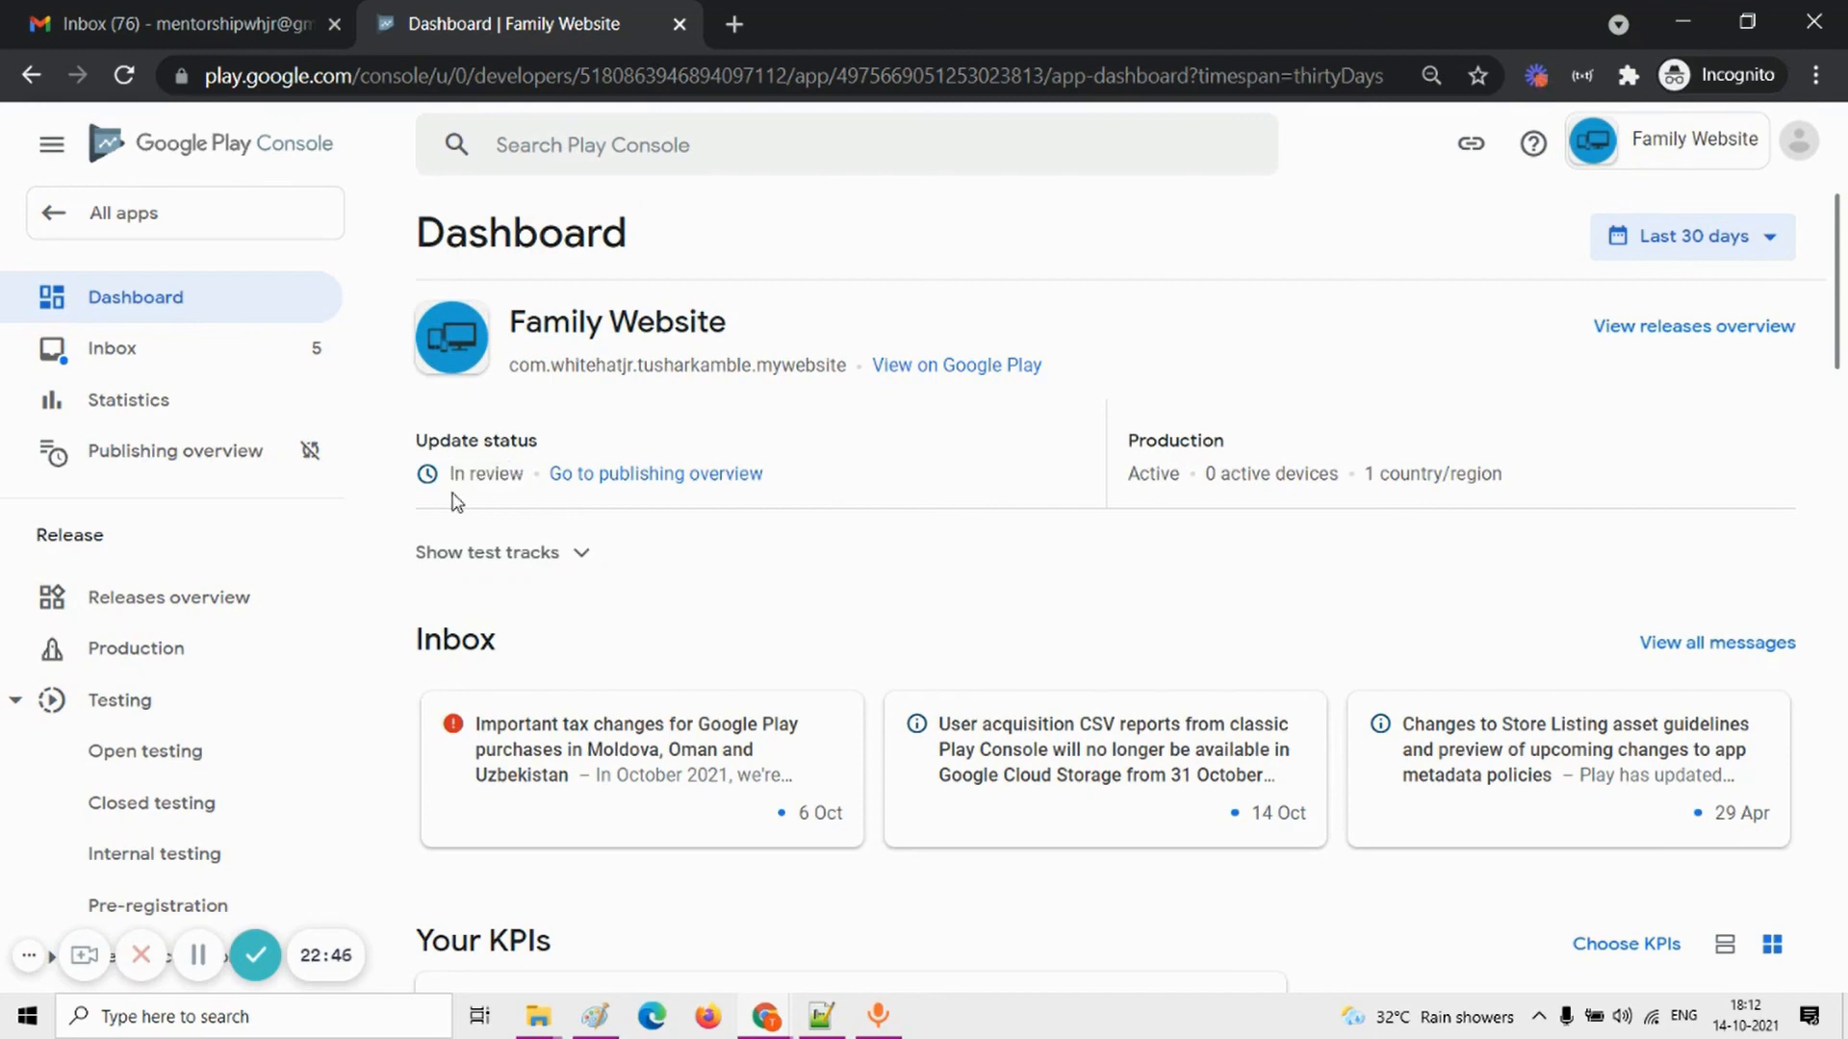
Step: Open the list of all apps in the developer account
left_click(166, 212)
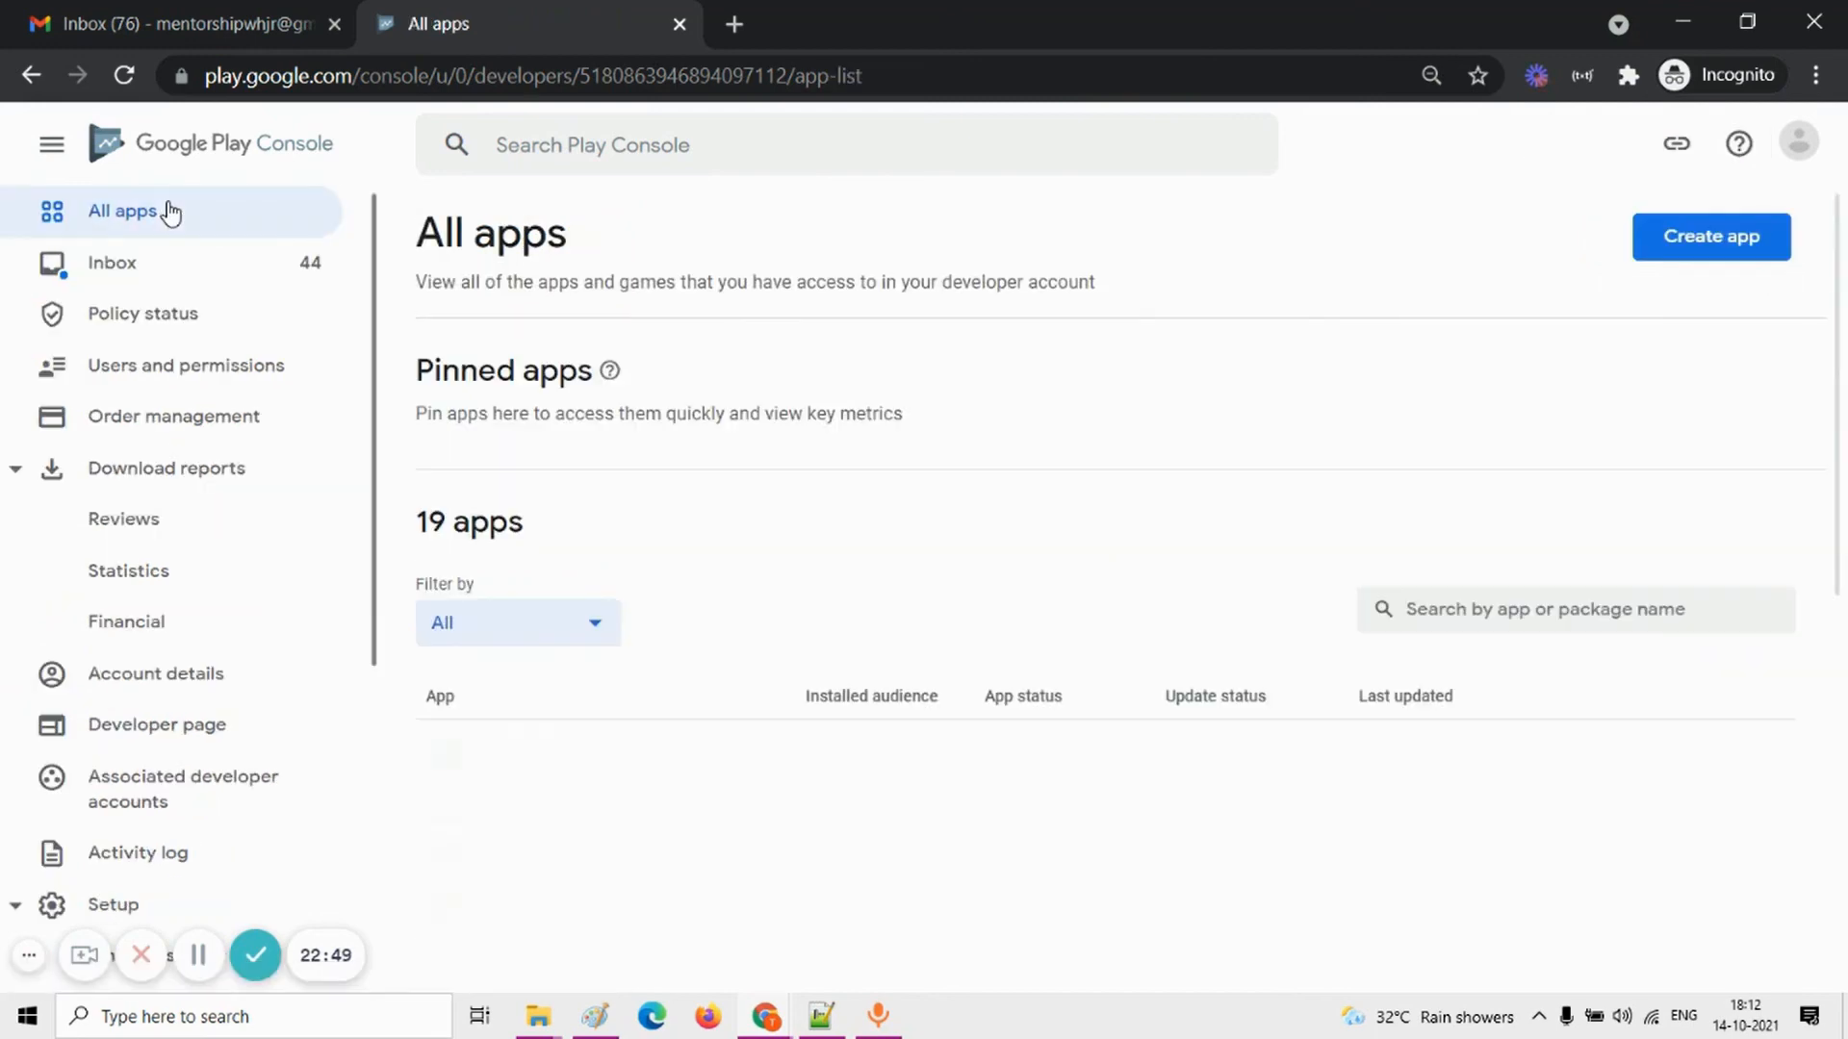